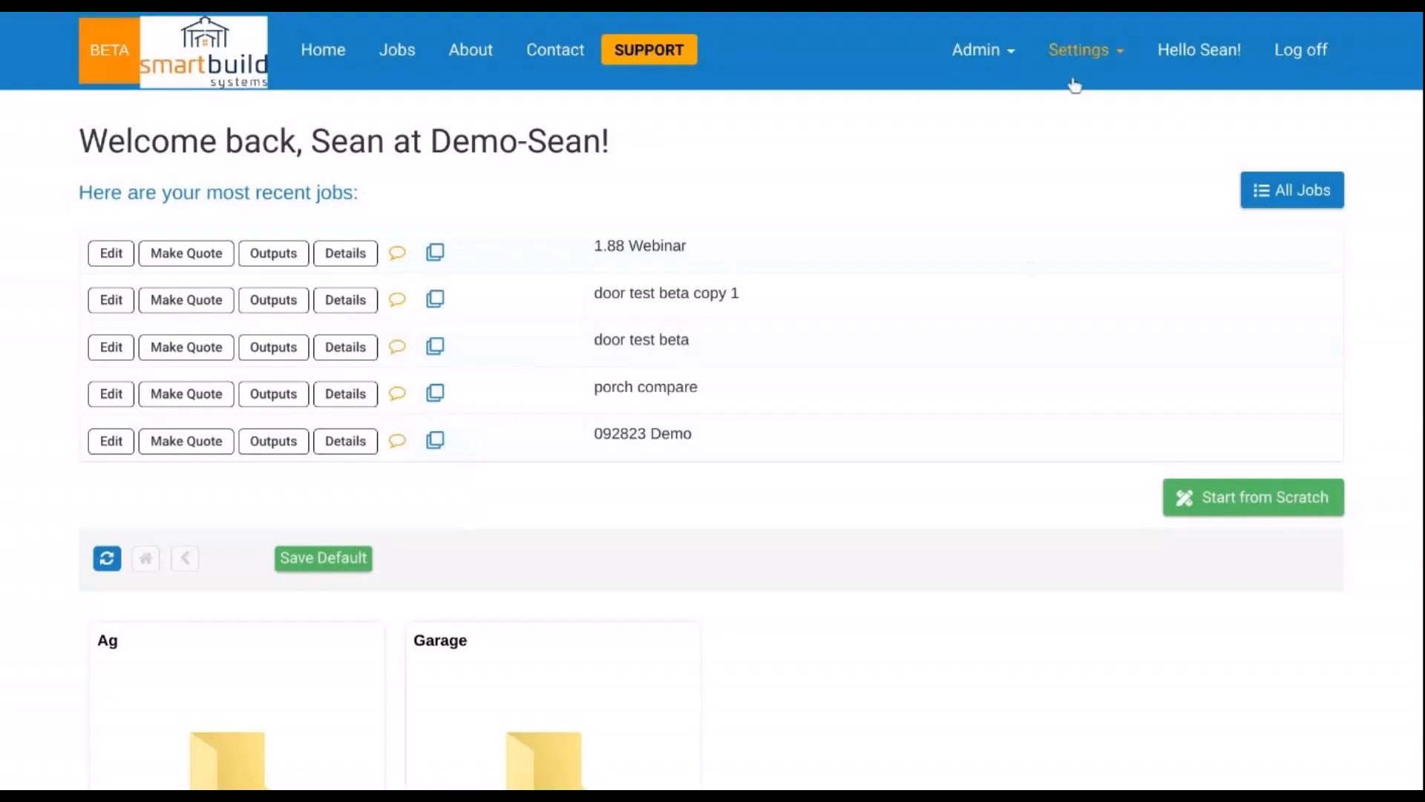
- Open the Setup Wizard's Framing step listing materials such as 2x10, 2x12 LVL and 6x6 Post
{"action": "left_click", "coordinate": [1090, 59]}
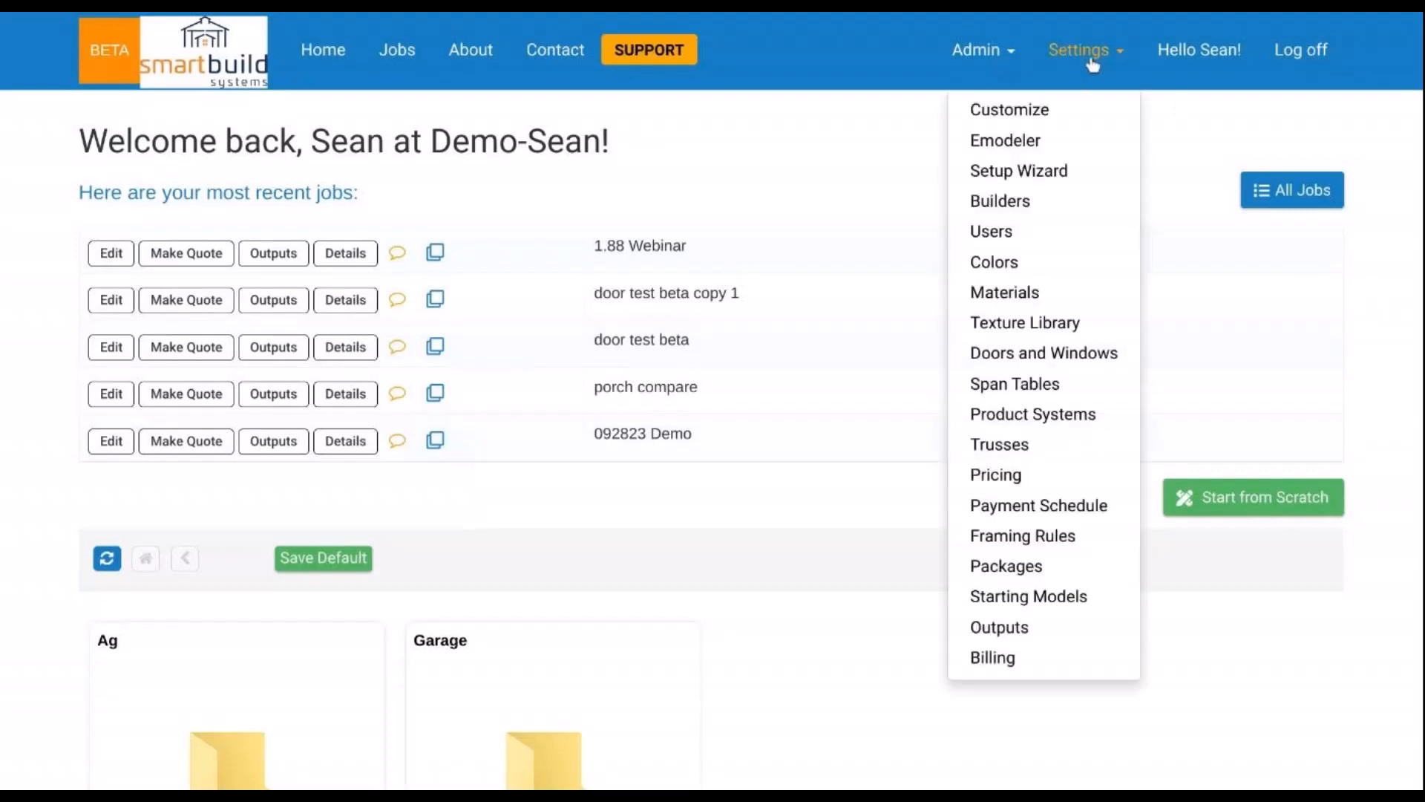
{"action": "left_click", "coordinate": [1091, 178]}
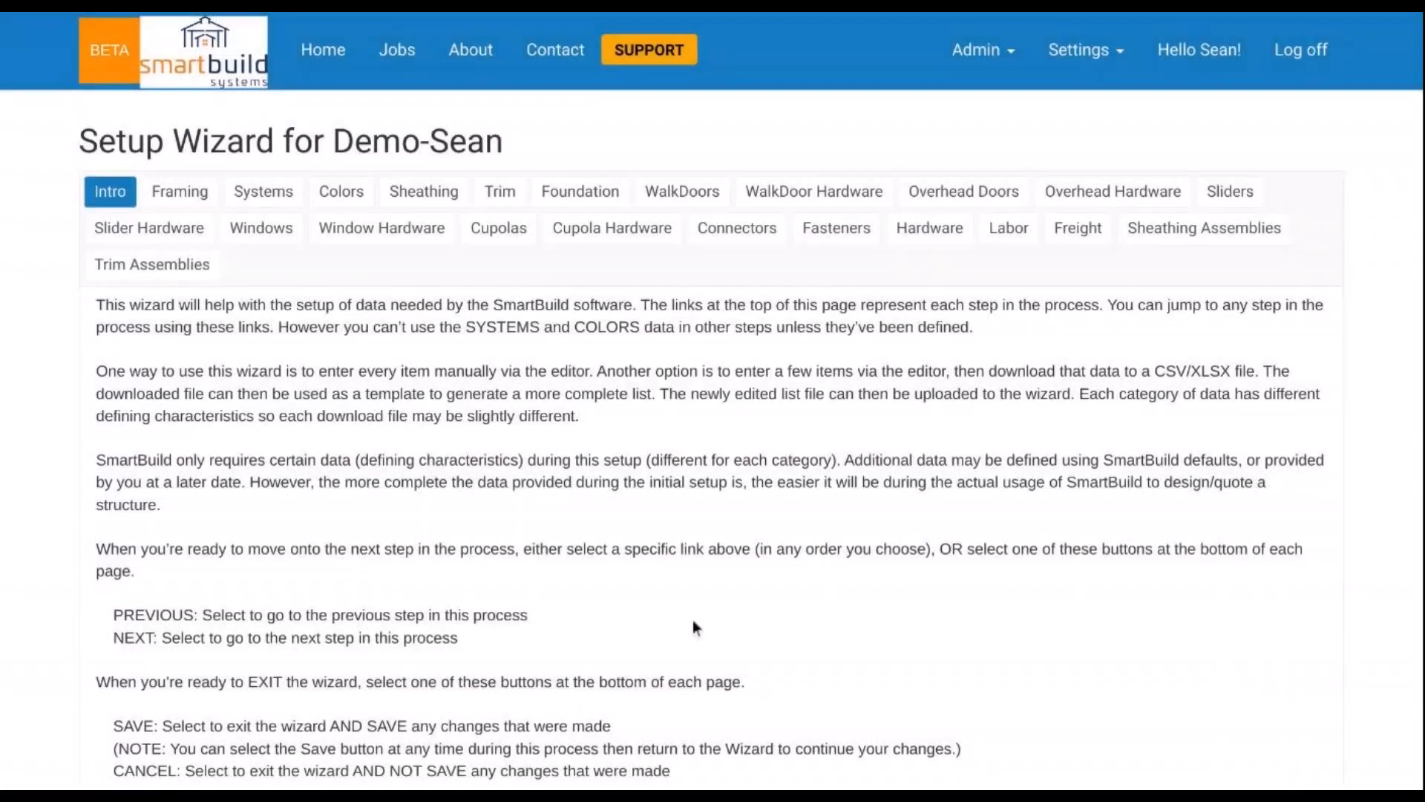
{"action": "left_click", "coordinate": [202, 211]}
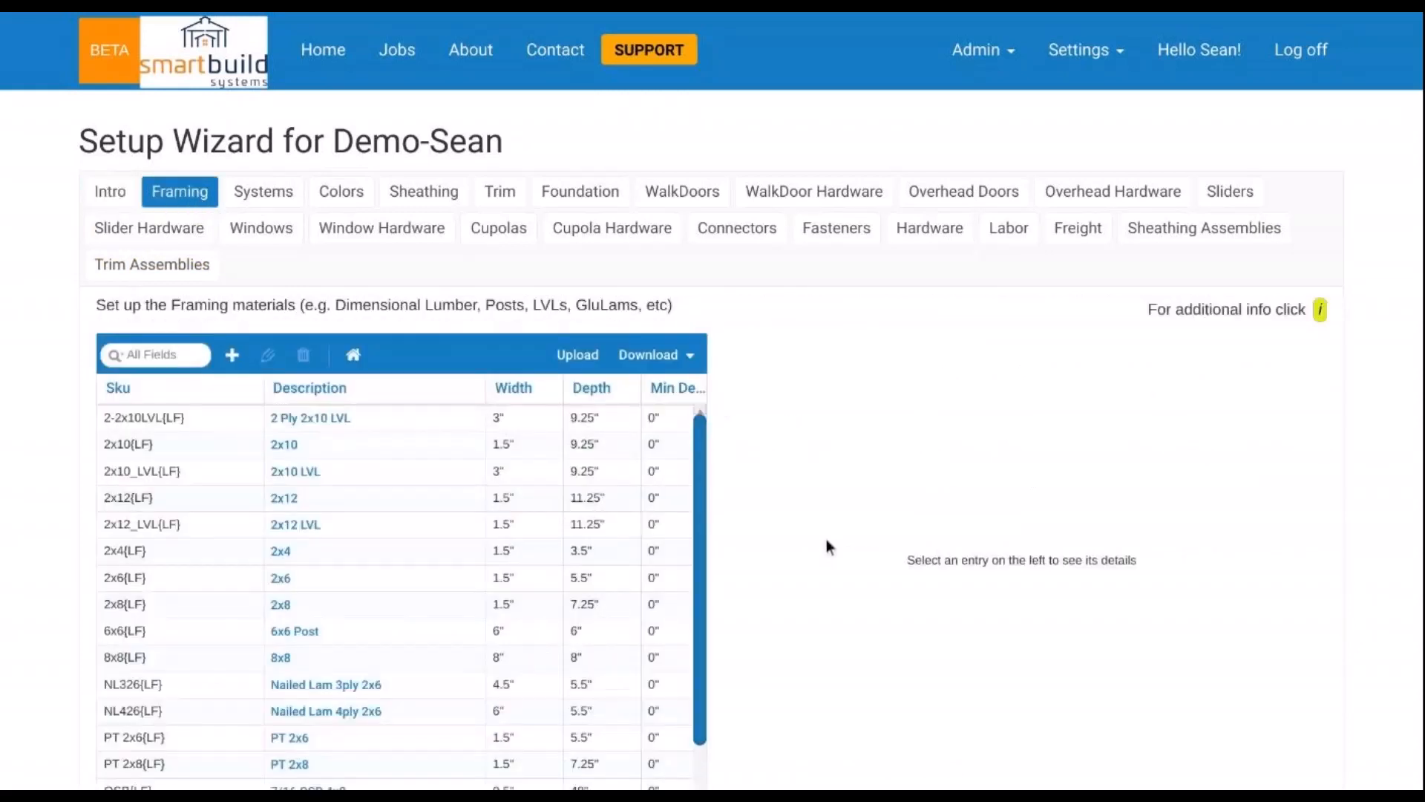
{"action": "double_click", "coordinate": [421, 555]}
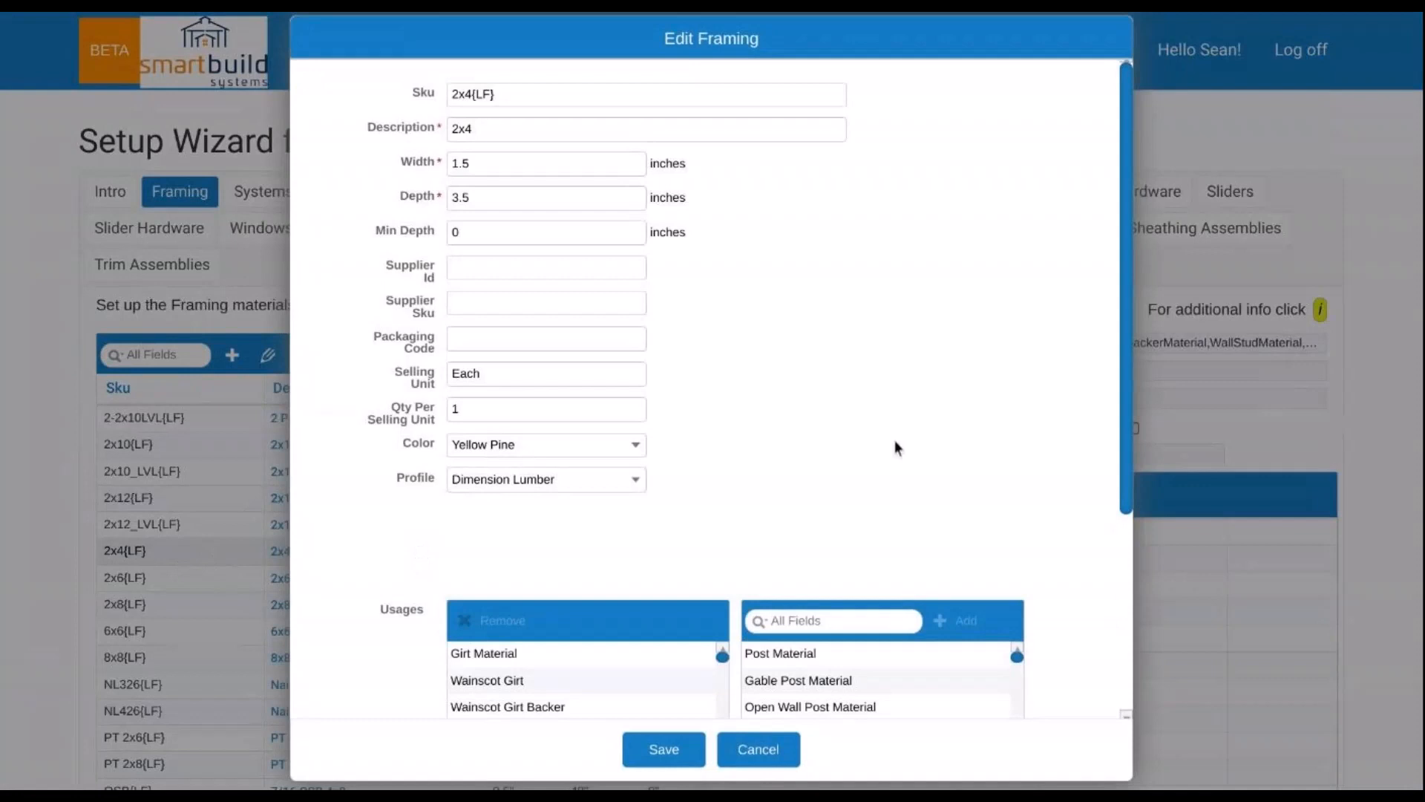
{"action": "scroll", "coordinate": [902, 444], "scroll_direction": "down", "scroll_amount": 4}
{"action": "scroll", "coordinate": [608, 422], "scroll_direction": "down", "scroll_amount": 6}
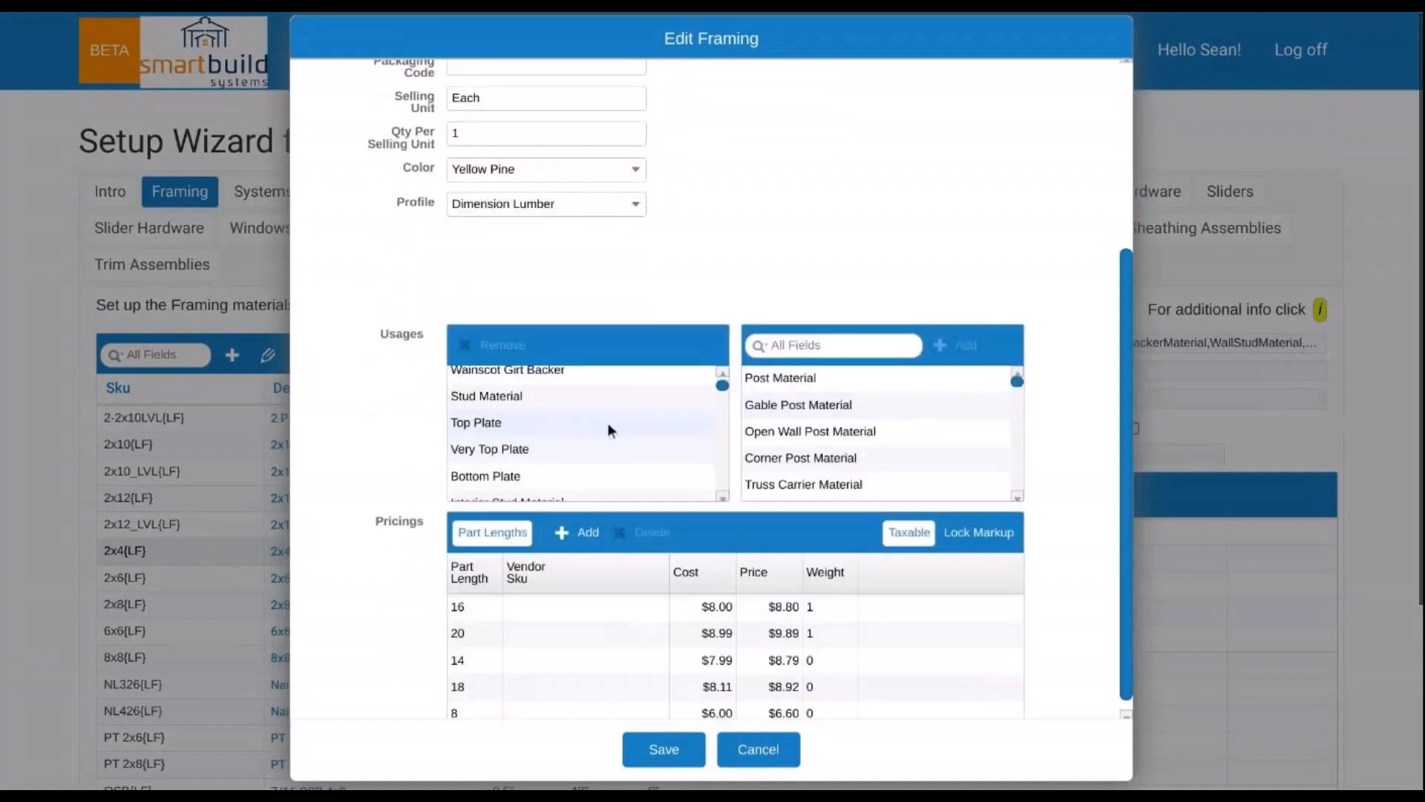
{"action": "scroll", "coordinate": [608, 422], "scroll_direction": "down", "scroll_amount": 8}
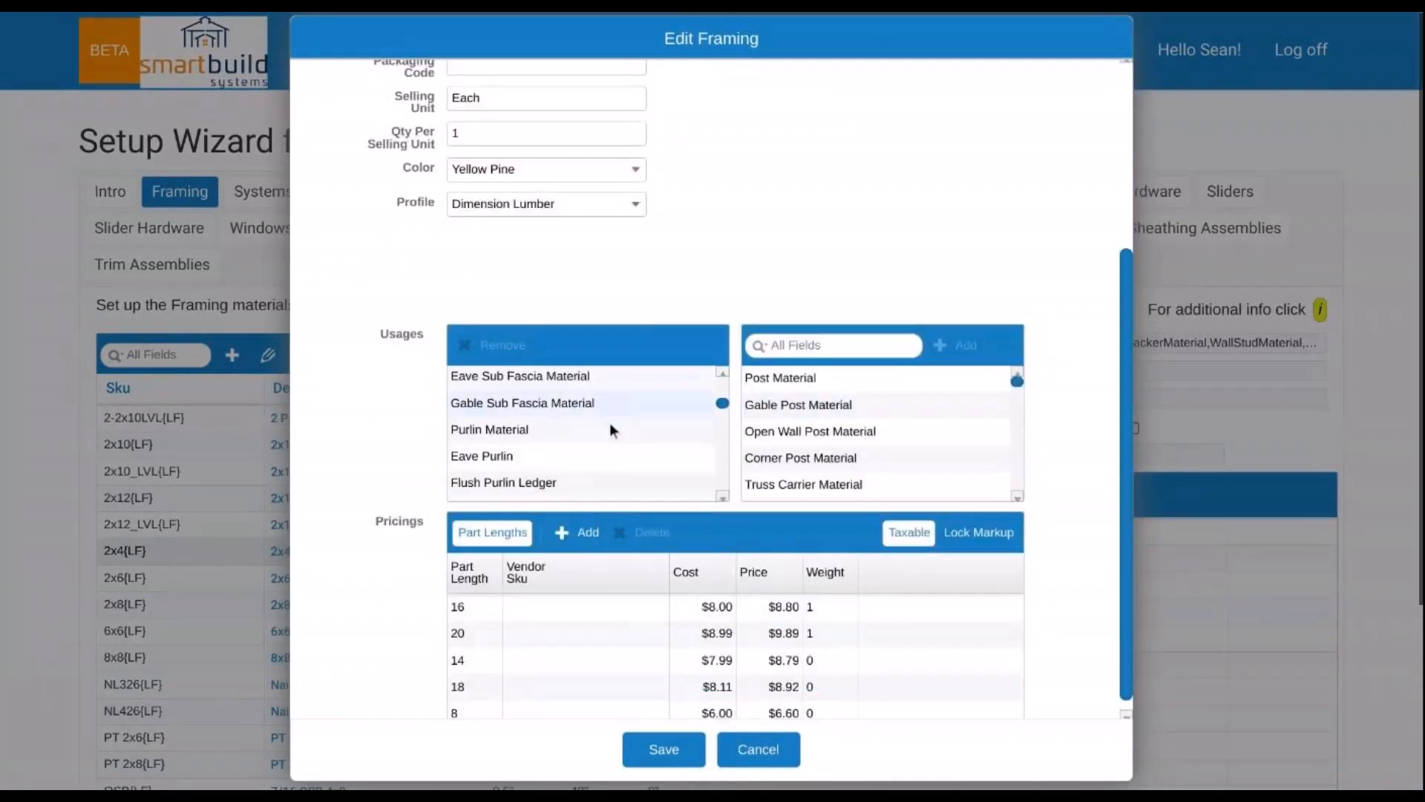
{"action": "scroll", "coordinate": [614, 427], "scroll_direction": "down", "scroll_amount": 2}
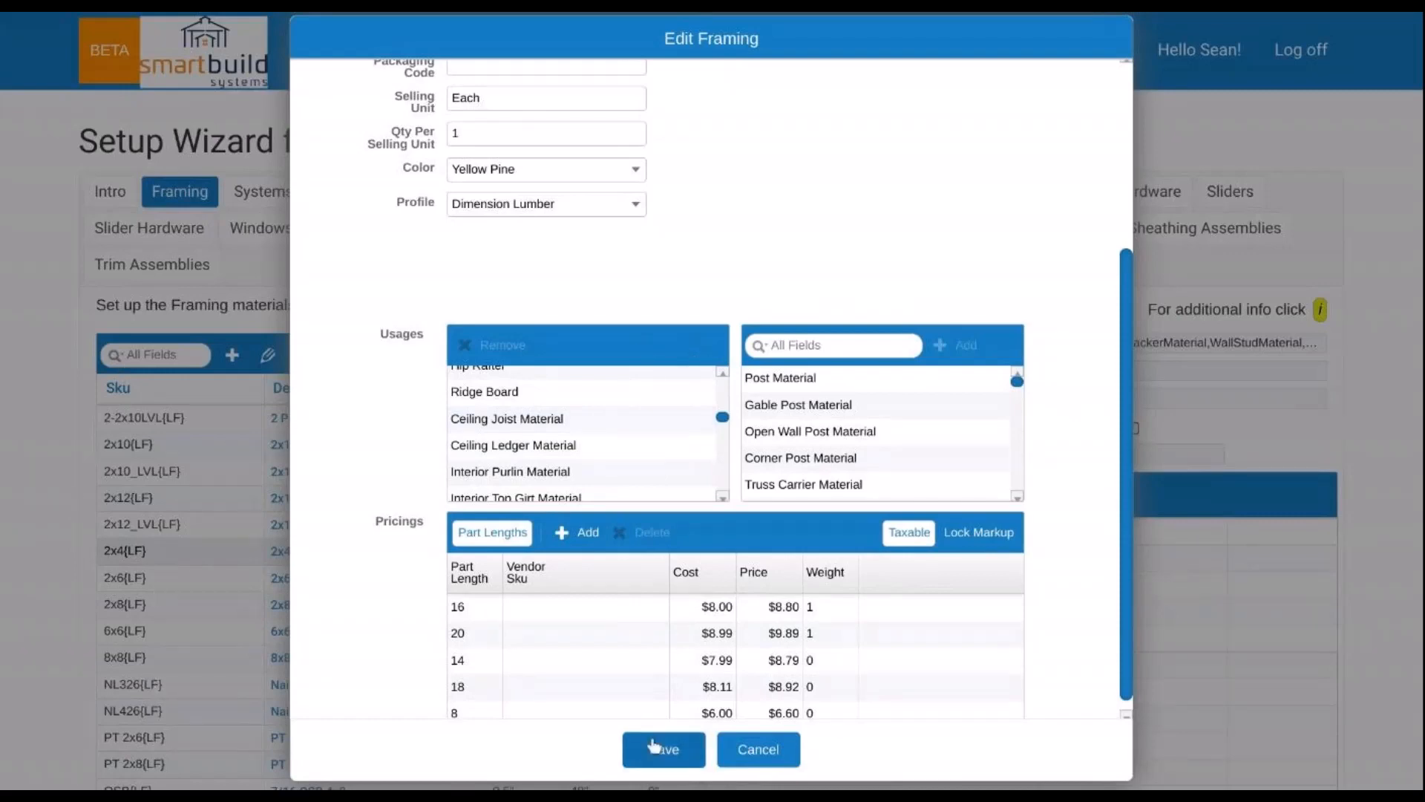
{"action": "left_click", "coordinate": [759, 748]}
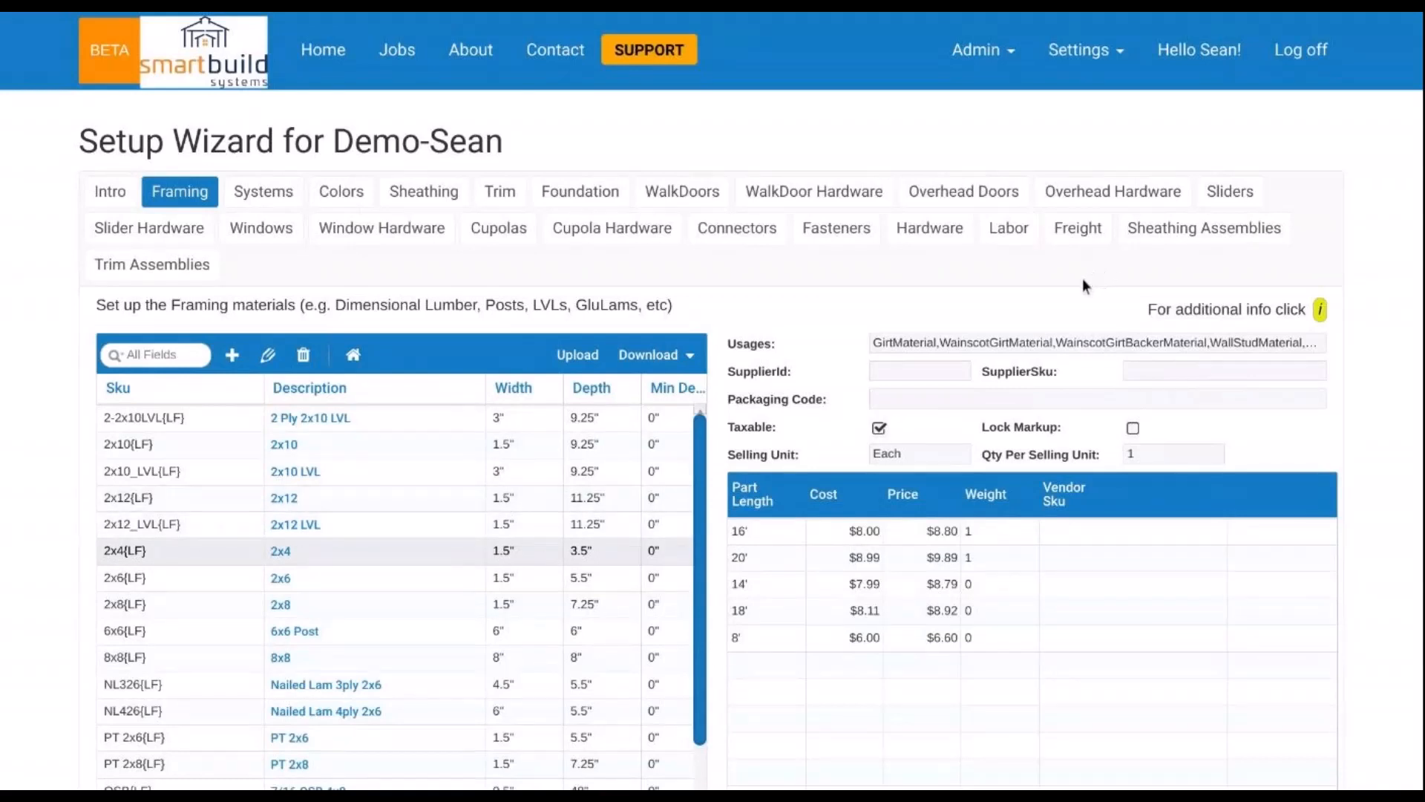
- Drop down the Settings menu in the top navigation bar
{"action": "left_click", "coordinate": [1105, 46]}
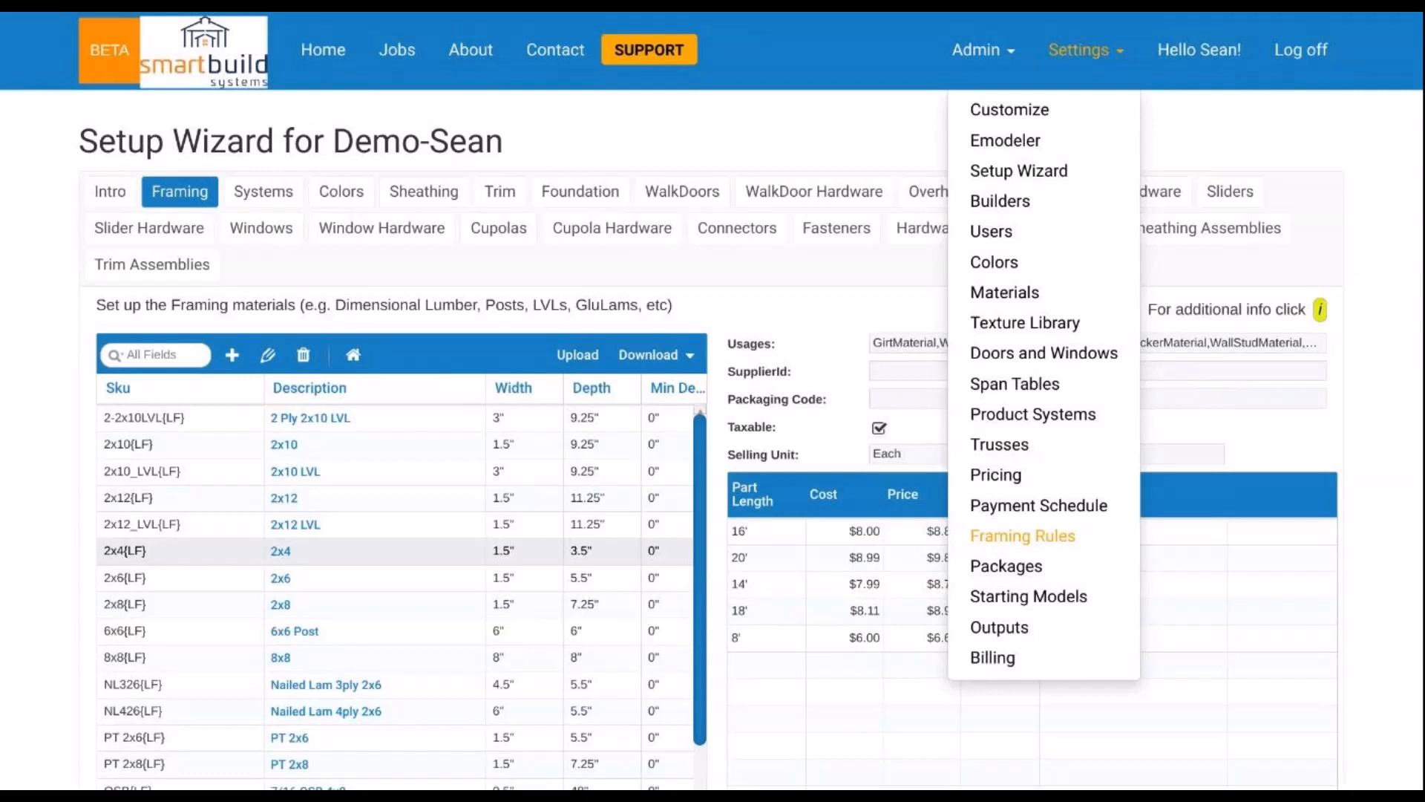
- Open the Outputs page and look over its PDF section outputs
{"action": "left_click", "coordinate": [1027, 629]}
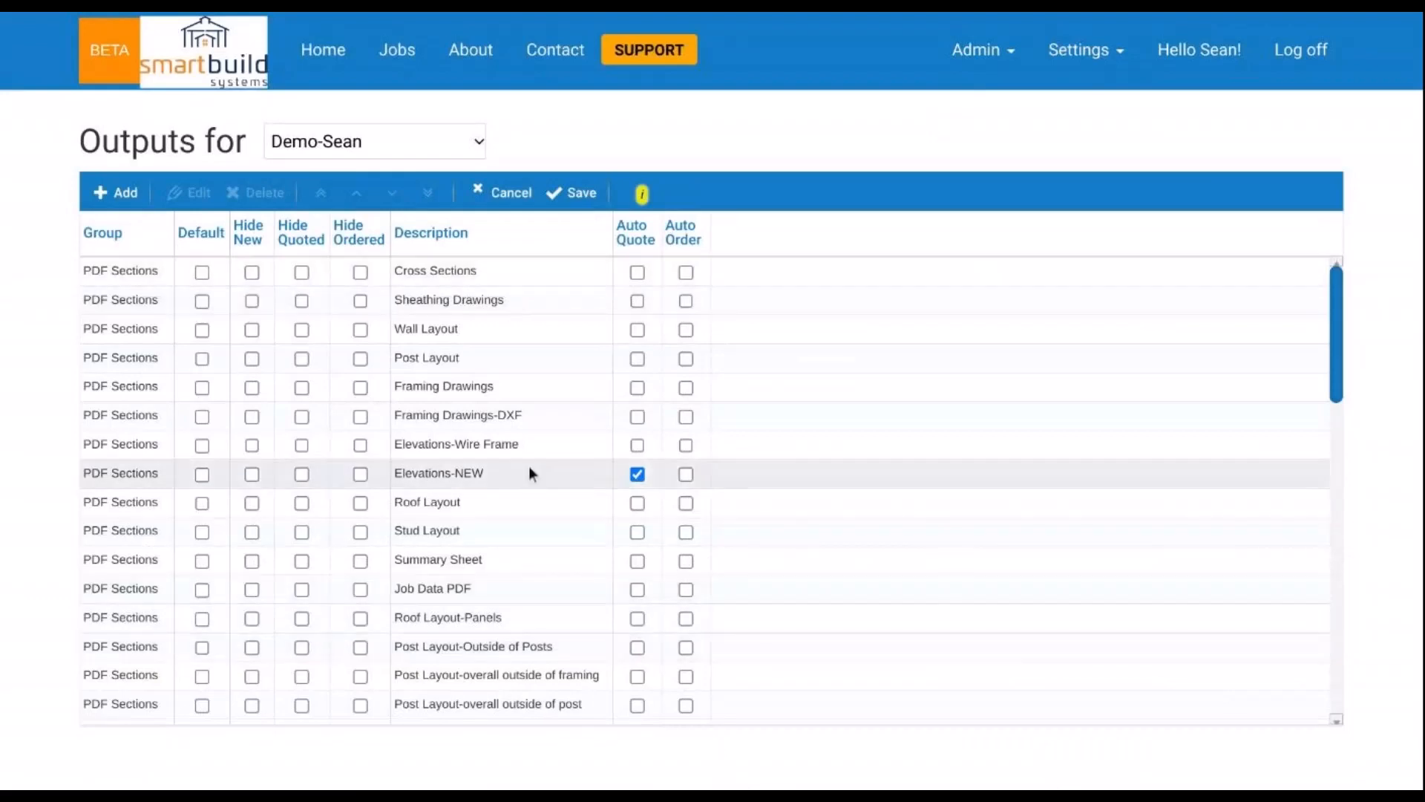
{"action": "scroll", "coordinate": [535, 440], "scroll_direction": "down", "scroll_amount": 3}
{"action": "scroll", "coordinate": [538, 446], "scroll_direction": "up", "scroll_amount": 3}
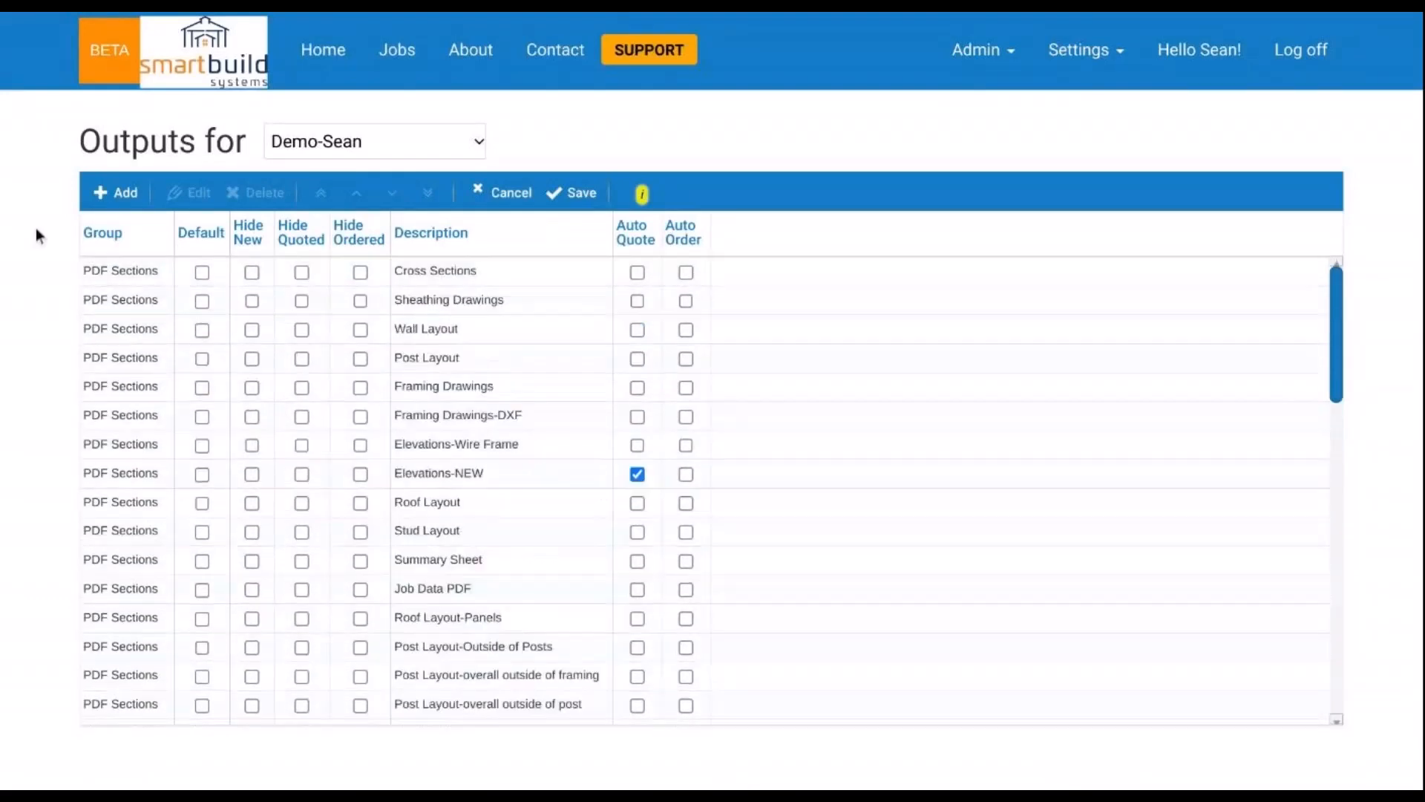
- Add a new report of type Document Template with DOCX output, and begin uploading its template
{"action": "left_click", "coordinate": [141, 199]}
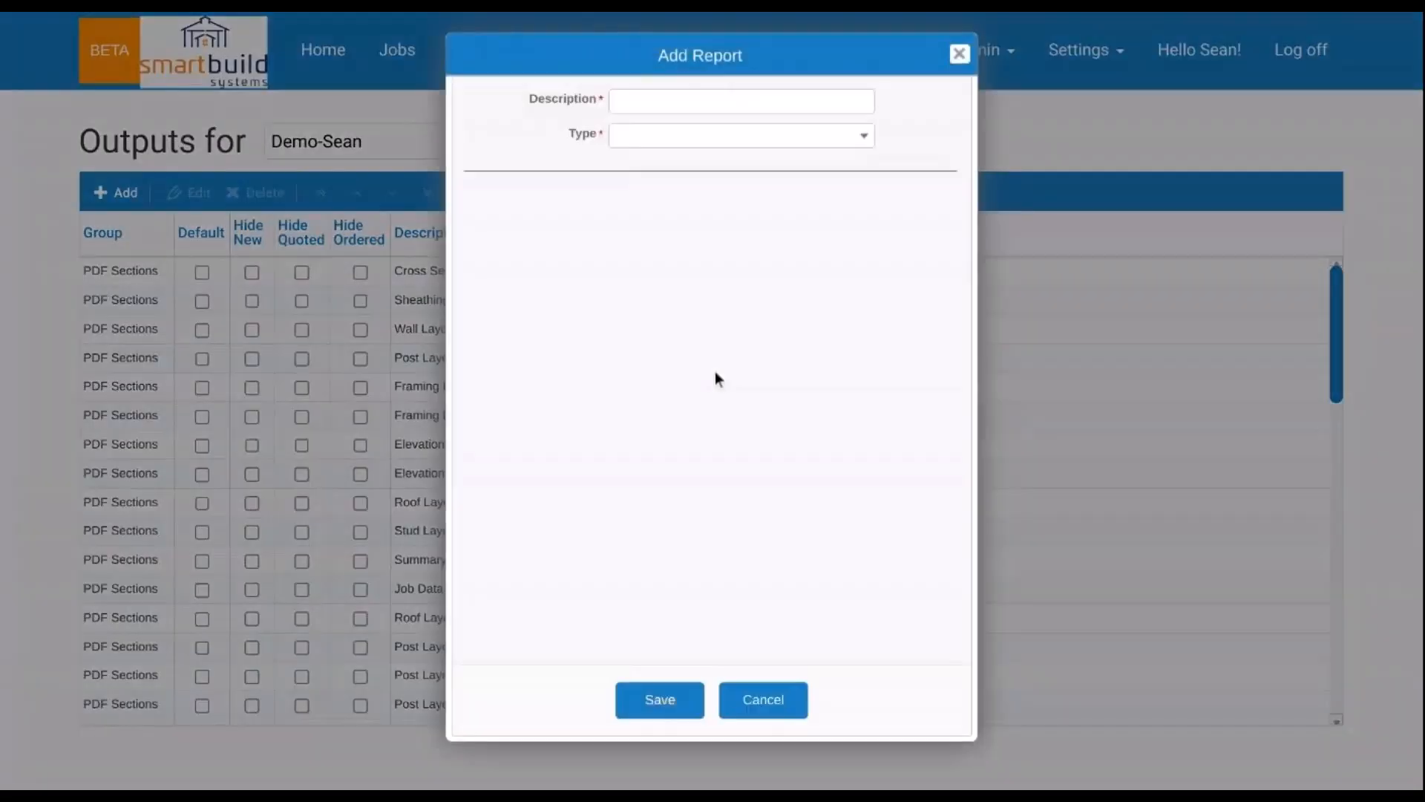
{"action": "left_click", "coordinate": [712, 145]}
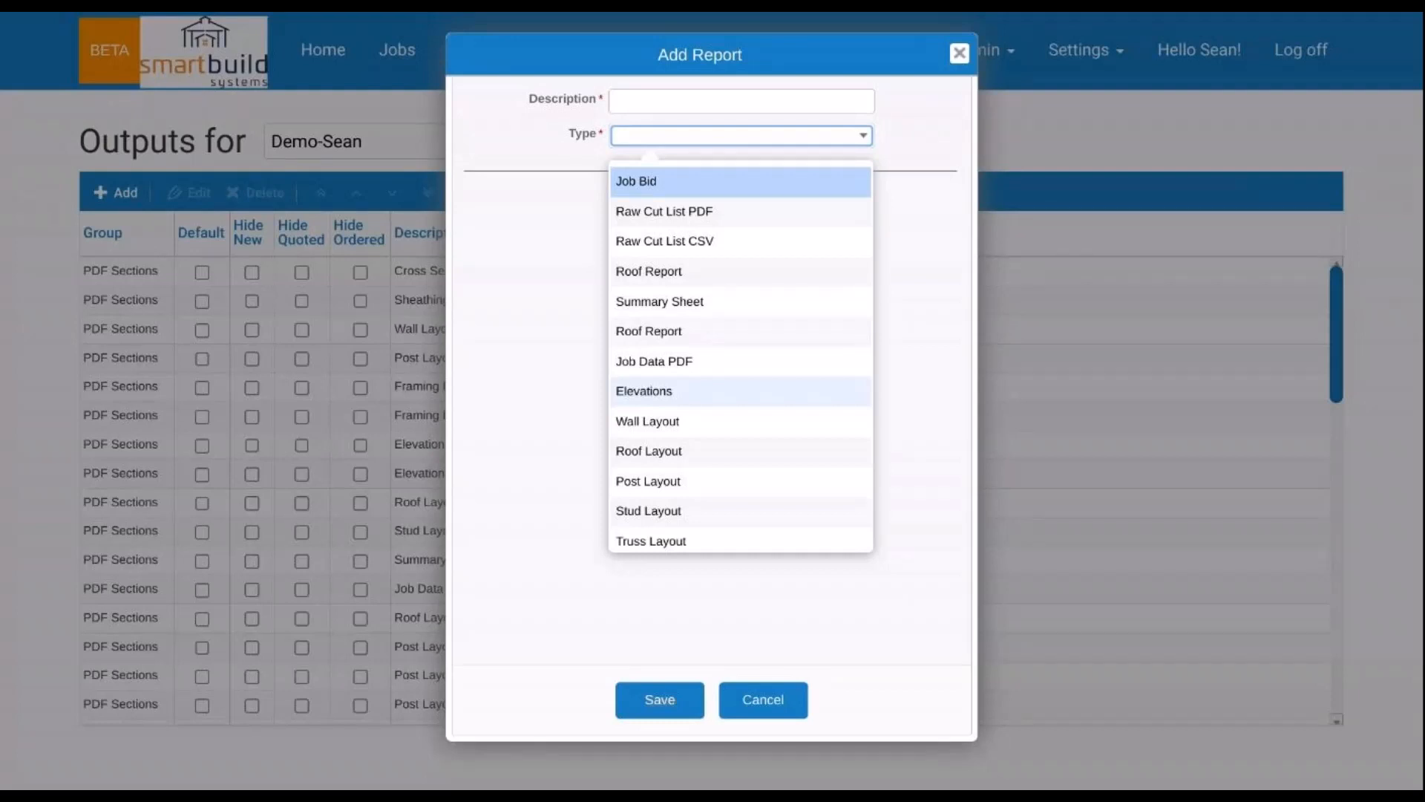
{"action": "scroll", "coordinate": [783, 429], "scroll_direction": "down", "scroll_amount": 3}
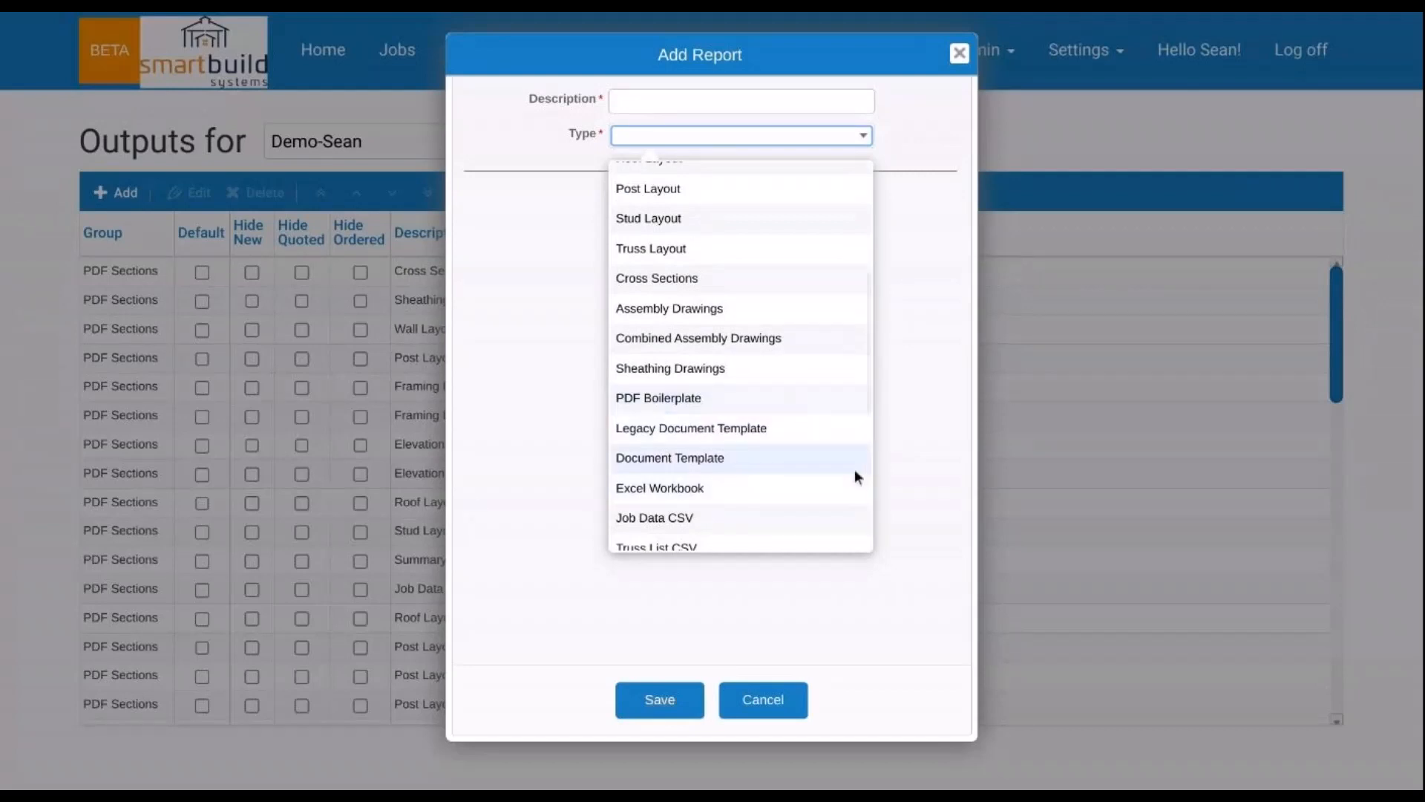
{"action": "left_click", "coordinate": [795, 464]}
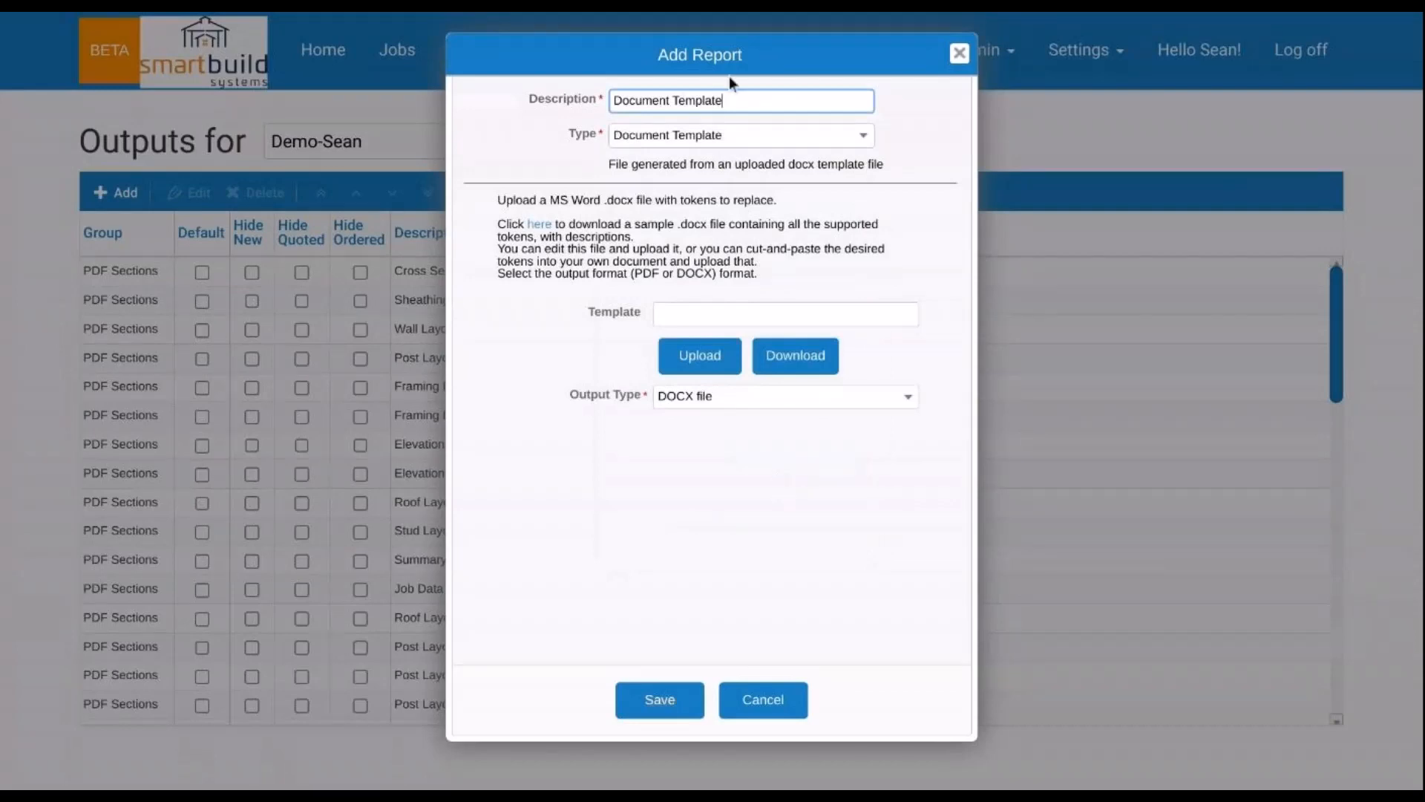
{"action": "left_click_drag", "start_coordinate": [817, 60], "coordinate": [981, 70]}
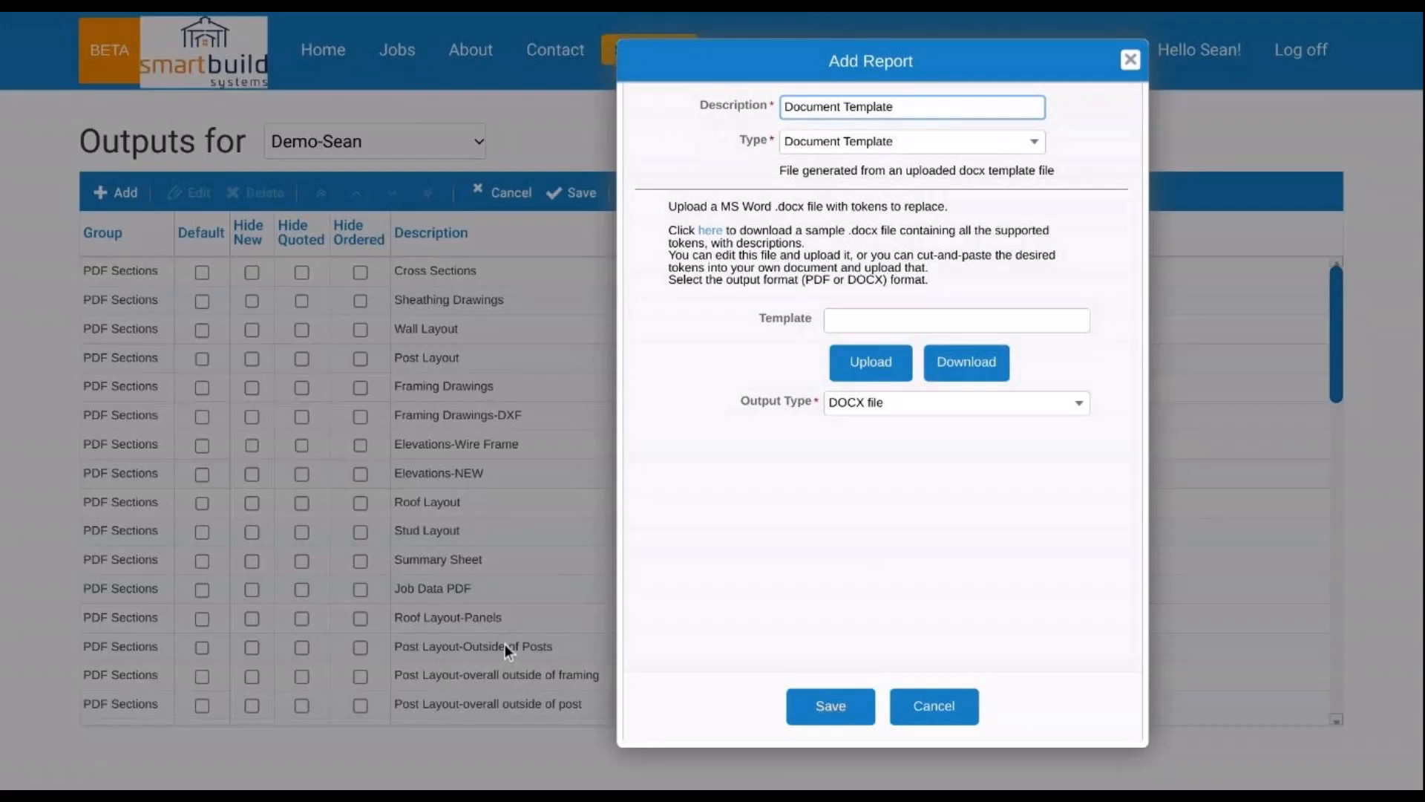
{"action": "left_click", "coordinate": [874, 365]}
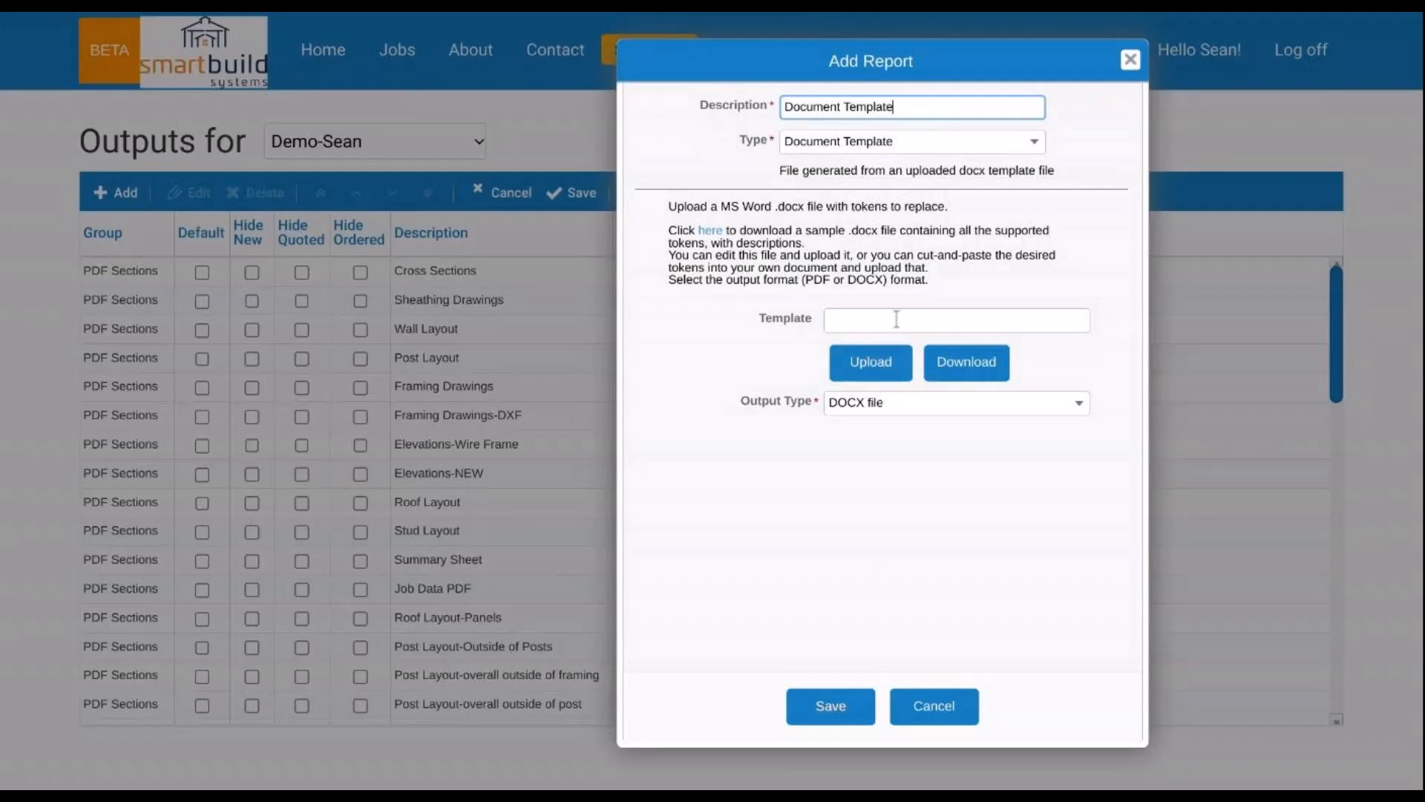
{"action": "left_click", "coordinate": [871, 363]}
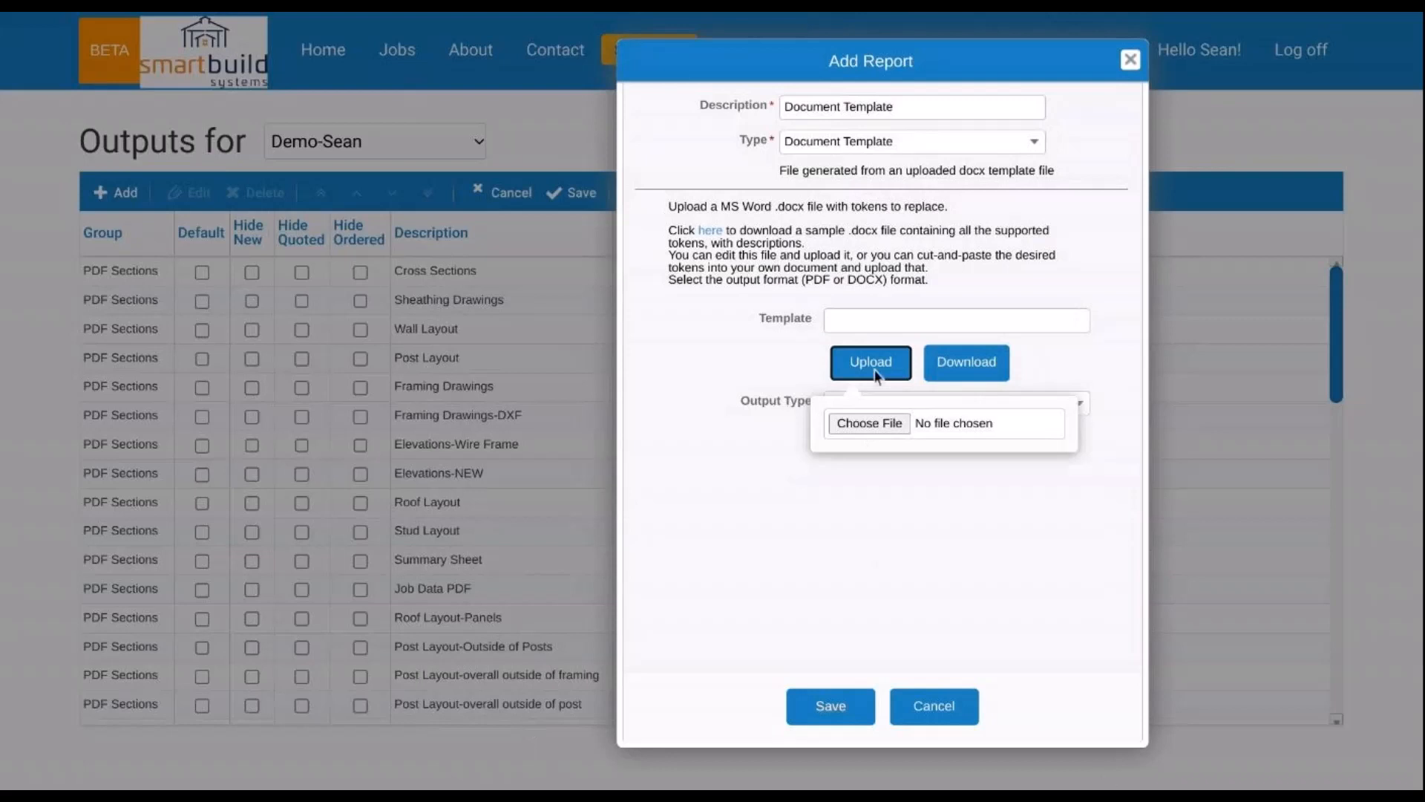
- Set the output type to PDF section and change the description to 'Document Template-PDF'
{"action": "left_click", "coordinate": [742, 380]}
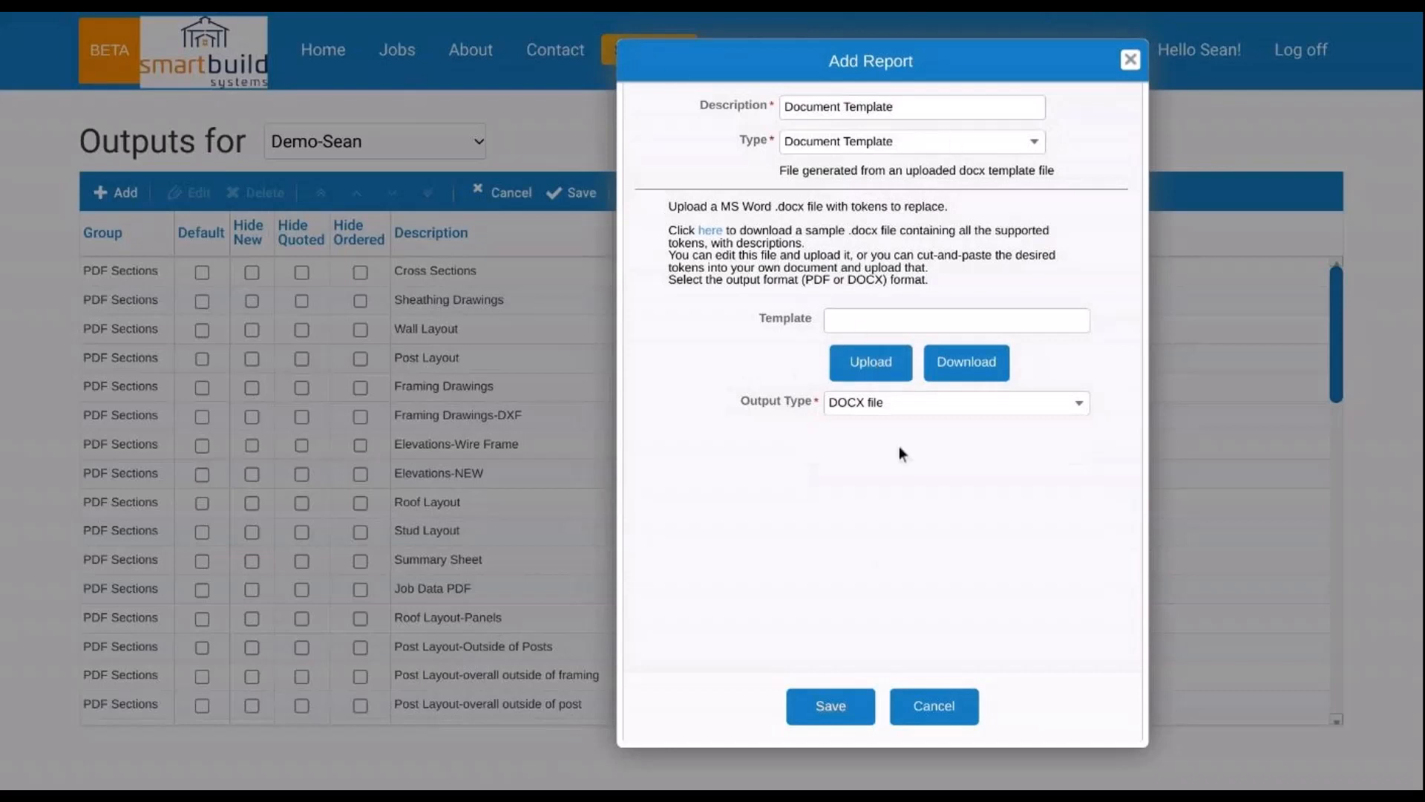
{"action": "left_click", "coordinate": [941, 409]}
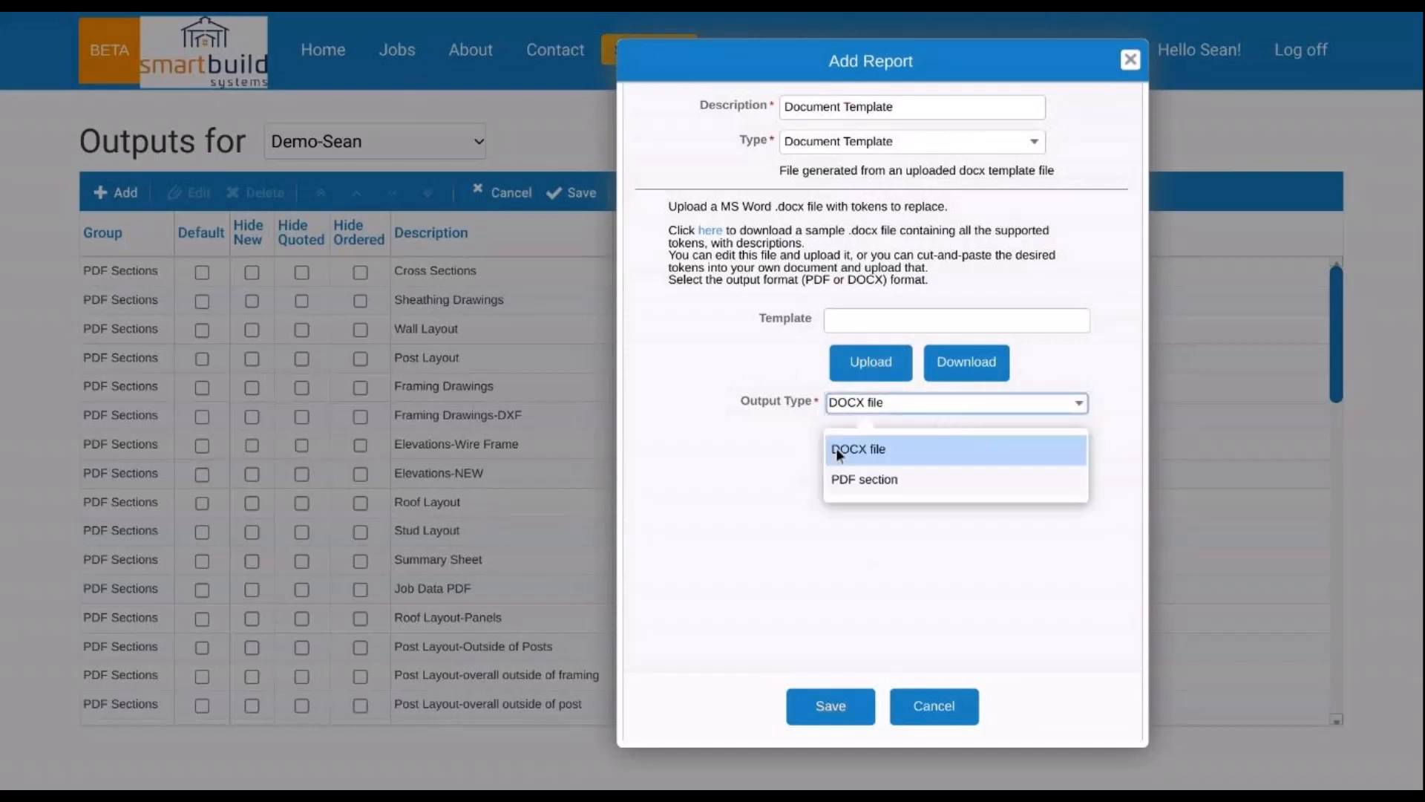
{"action": "left_click", "coordinate": [902, 492]}
{"action": "left_click", "coordinate": [938, 105]}
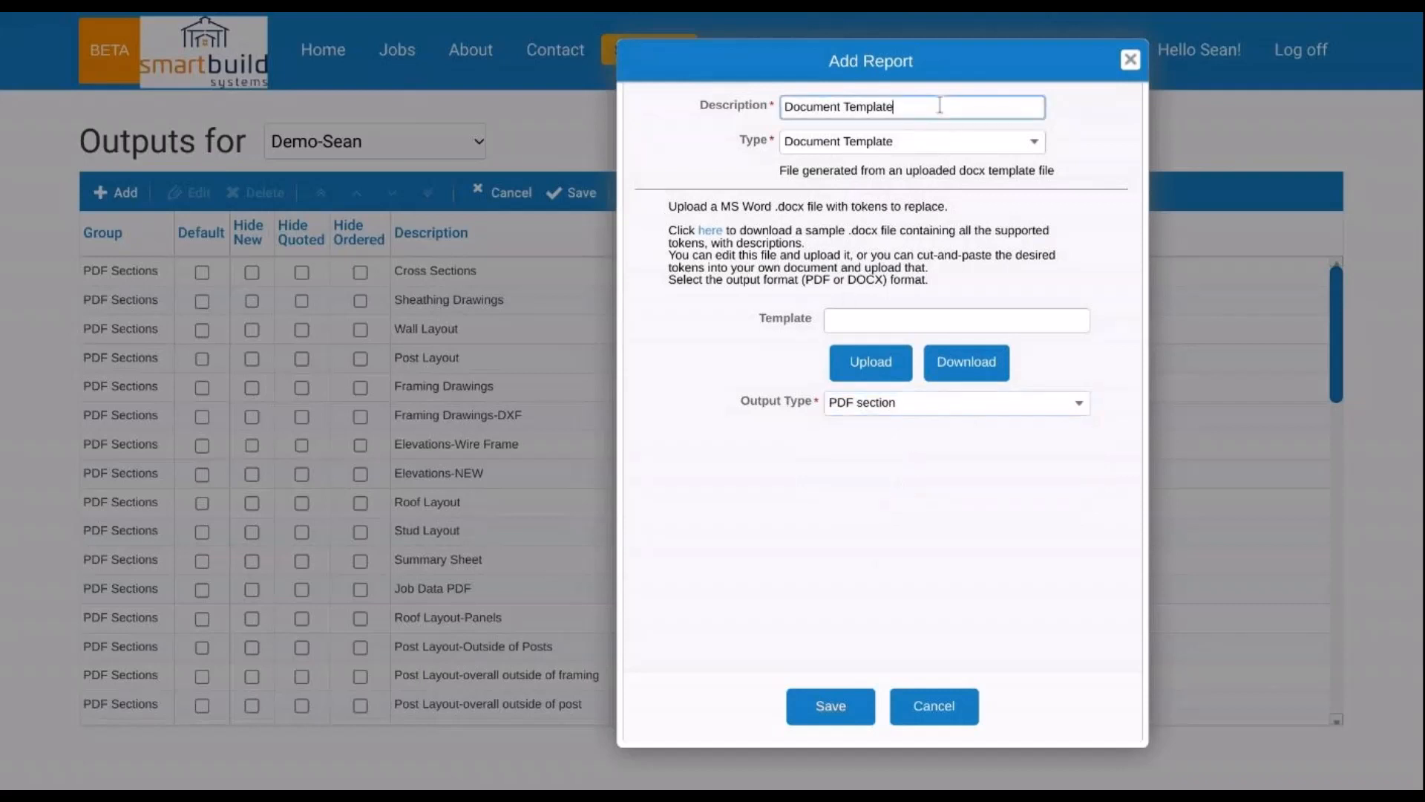
{"action": "type", "text": "-PDF"}
{"action": "left_click", "coordinate": [719, 153]}
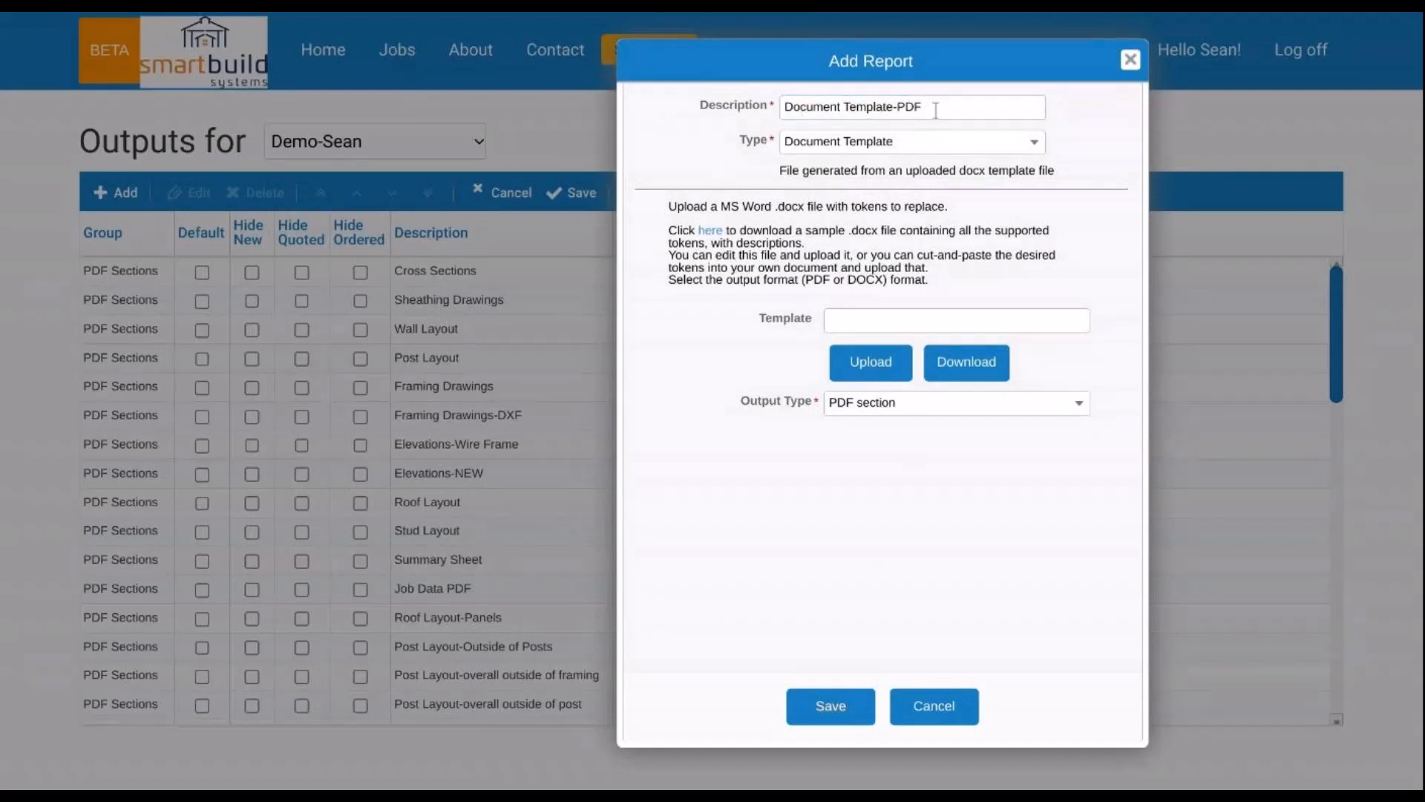
- Upload the .docx template file and save the new report output
{"action": "left_click", "coordinate": [890, 364]}
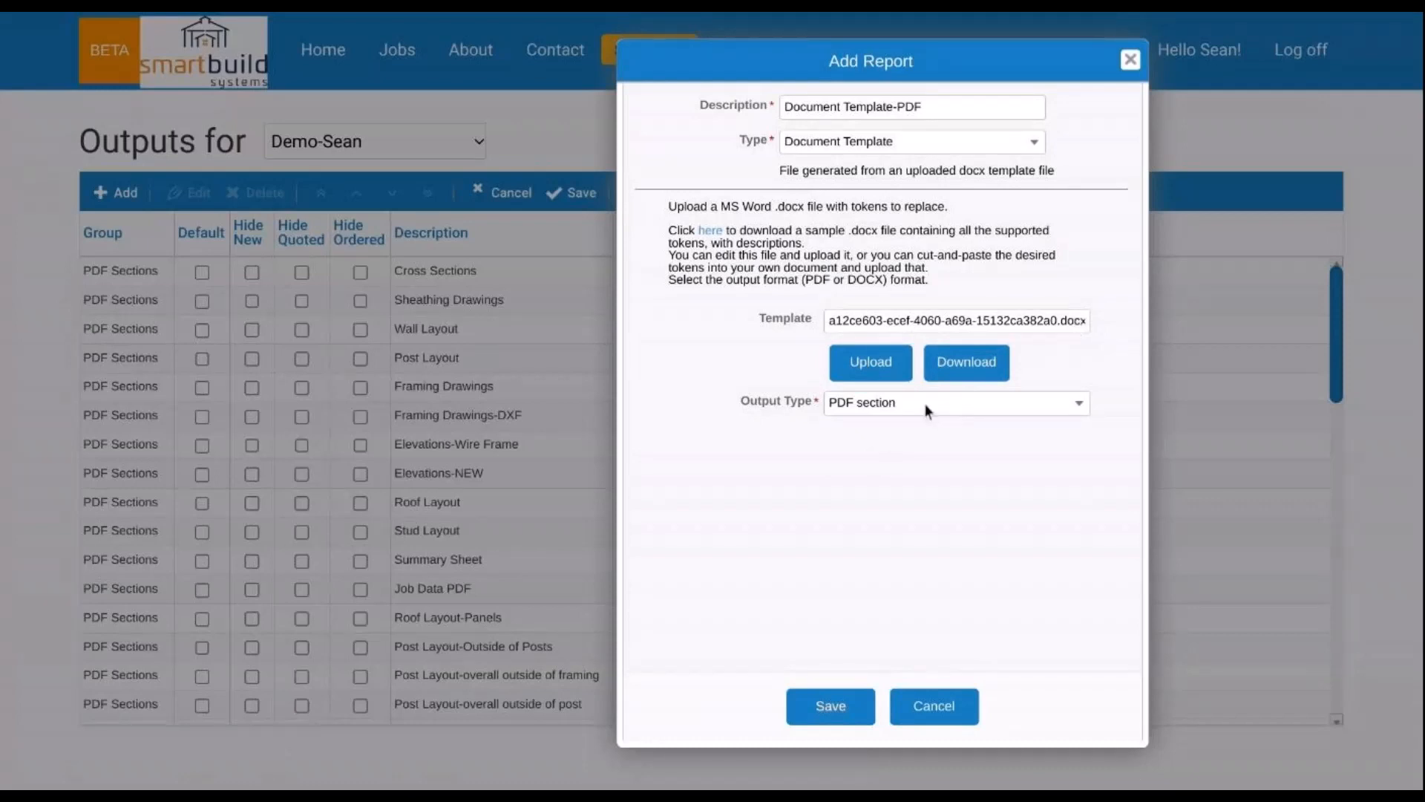
{"action": "double_click", "coordinate": [956, 105]}
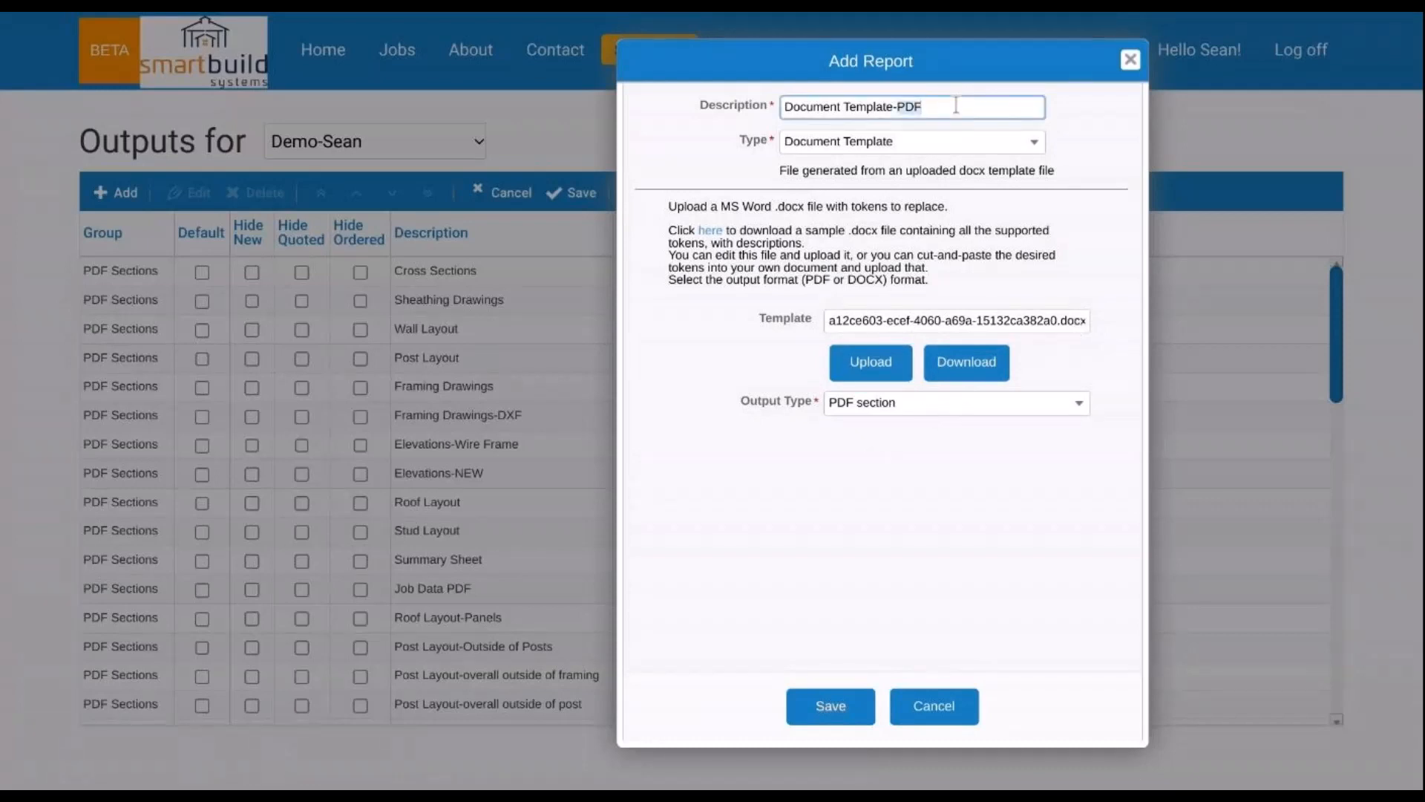
{"action": "left_click", "coordinate": [821, 706]}
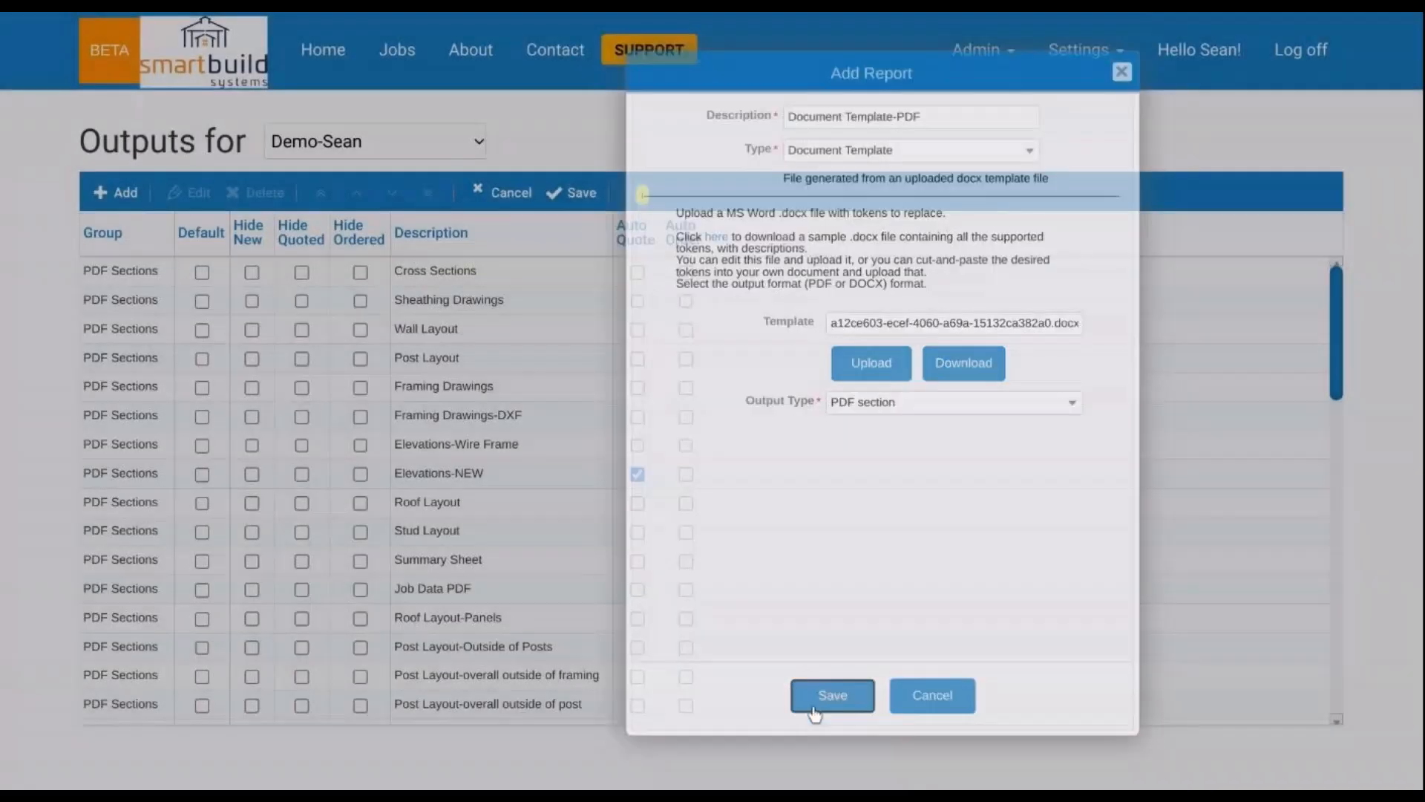
- Save the Outputs list, then open the 1.88 Webinar job's details from Active Jobs
{"action": "scroll", "coordinate": [921, 480], "scroll_direction": "down", "scroll_amount": 12}
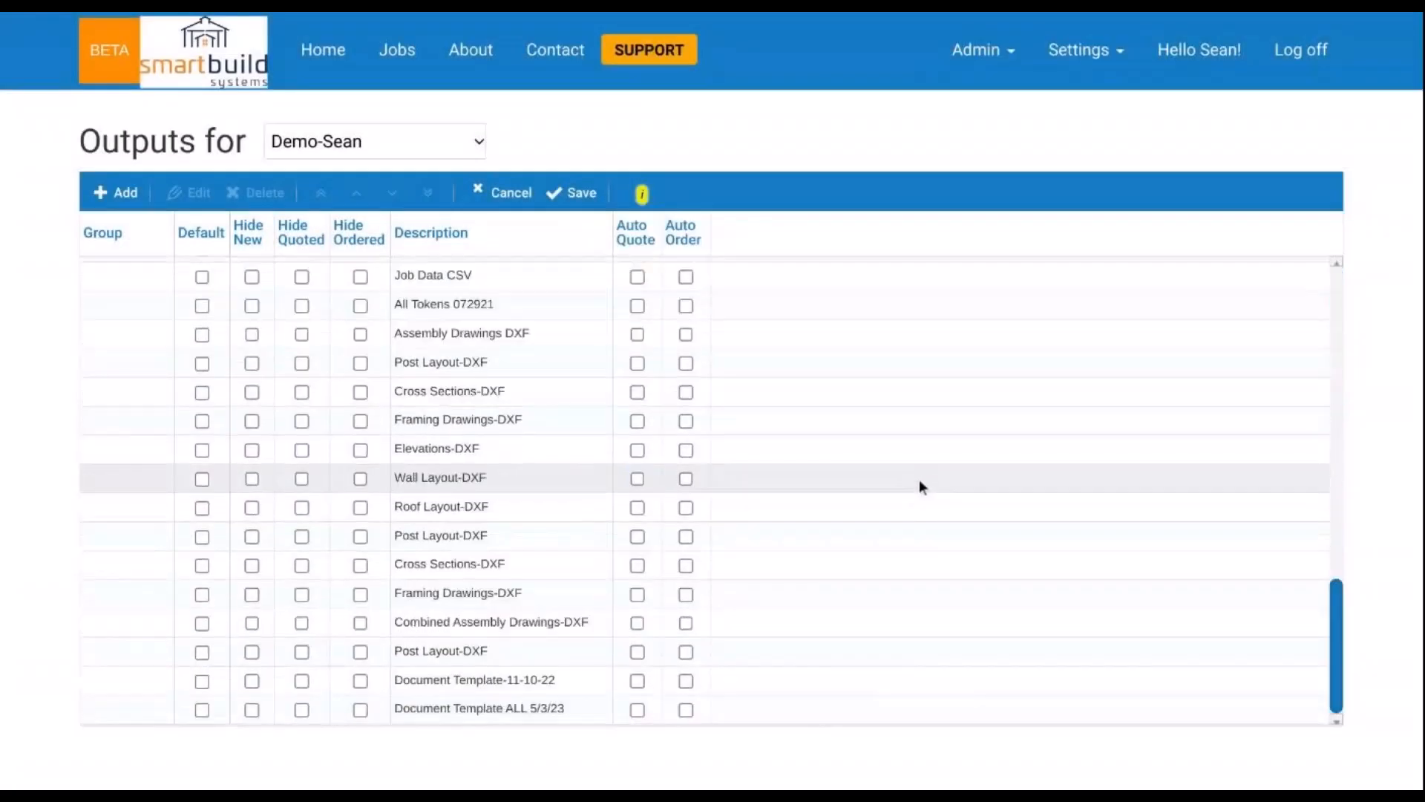
{"action": "left_click", "coordinate": [575, 659]}
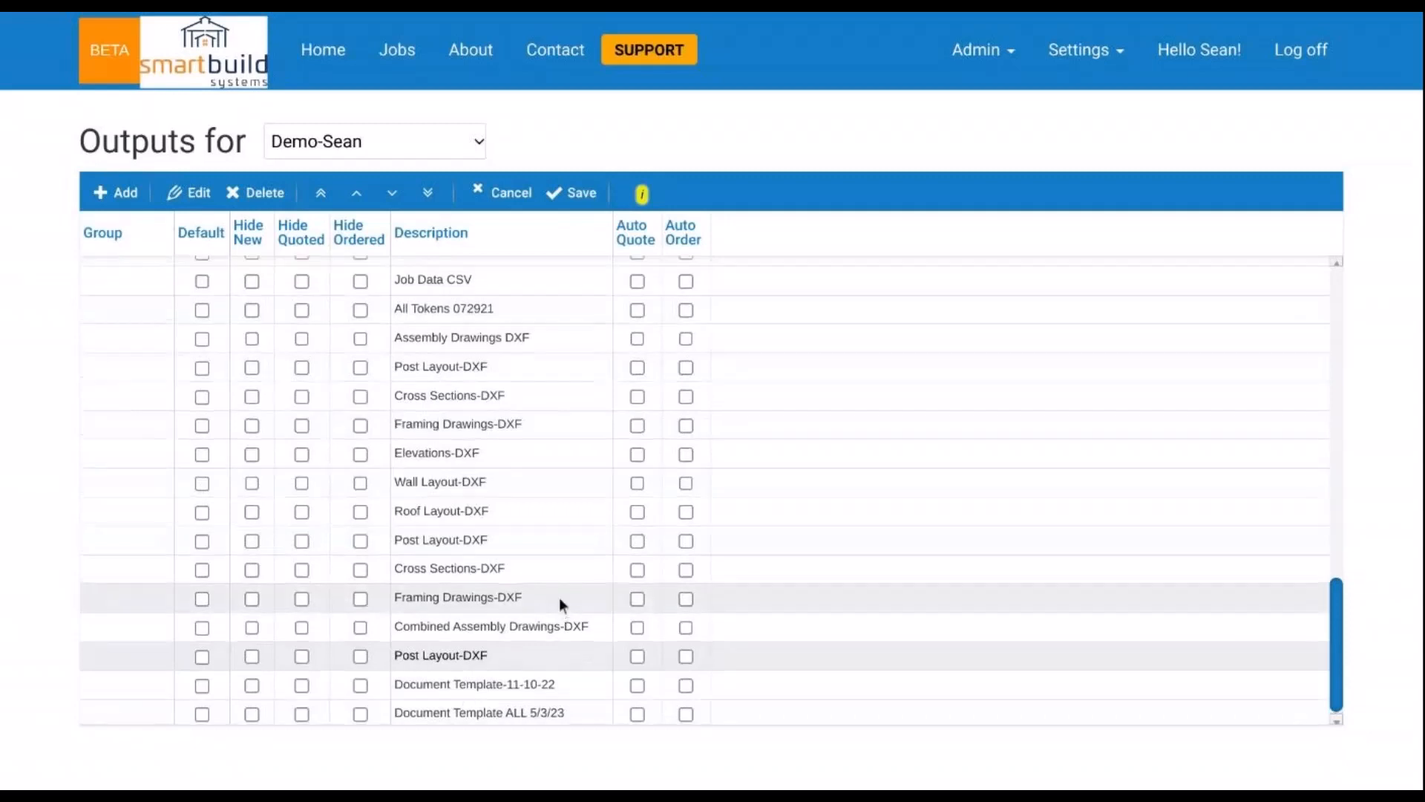
{"action": "scroll", "coordinate": [559, 601], "scroll_direction": "up", "scroll_amount": 3}
{"action": "scroll", "coordinate": [556, 599], "scroll_direction": "up", "scroll_amount": 3}
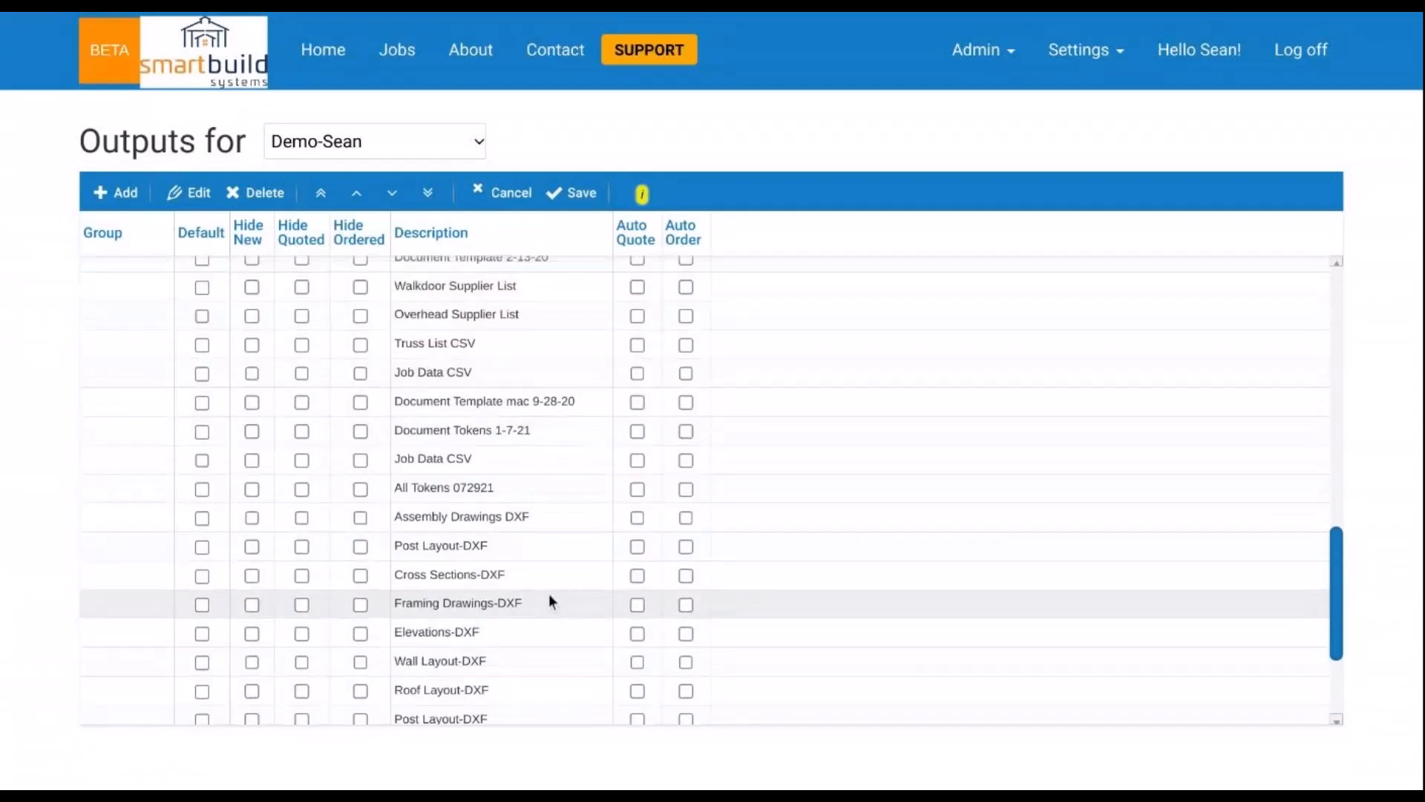
{"action": "scroll", "coordinate": [554, 595], "scroll_direction": "up", "scroll_amount": 10}
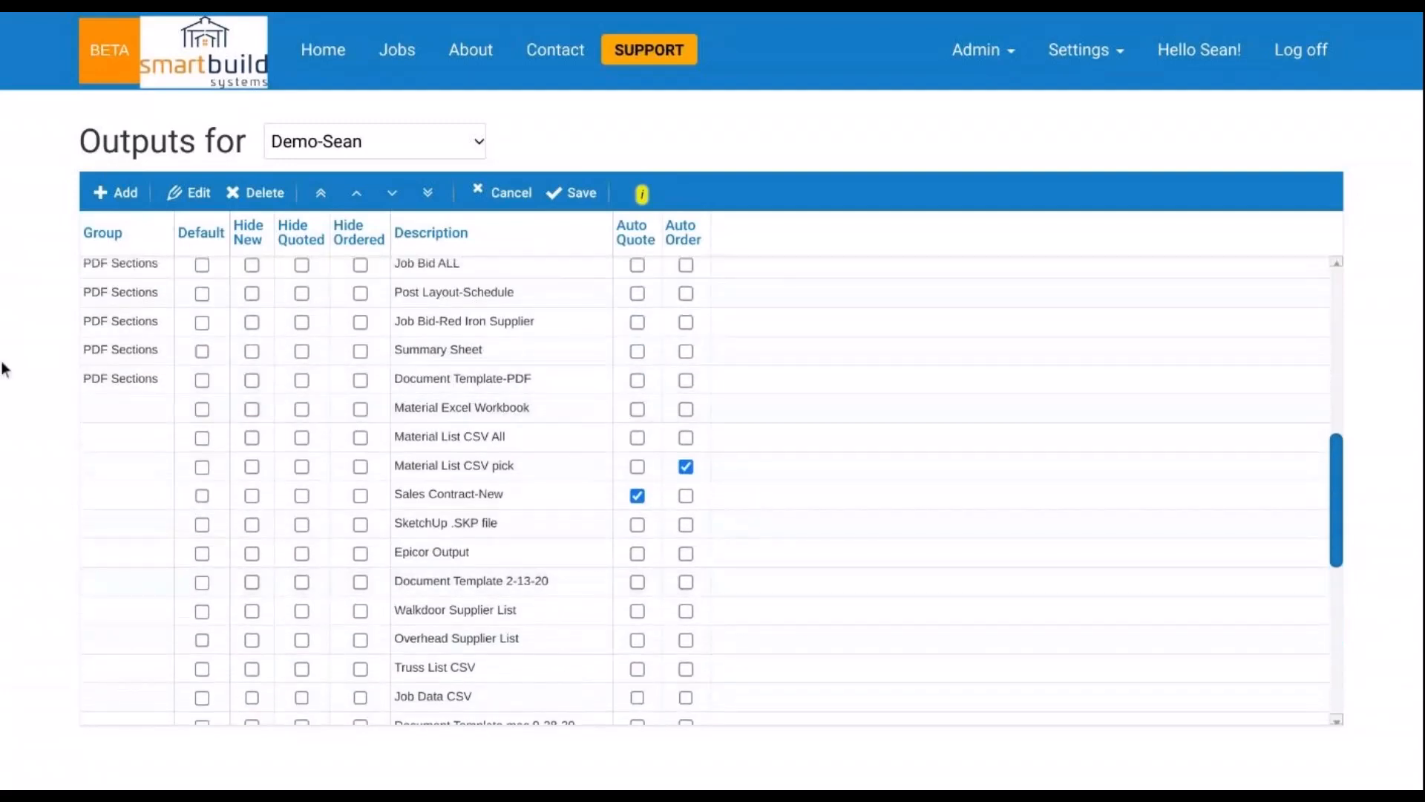
{"action": "scroll", "coordinate": [178, 445], "scroll_direction": "down", "scroll_amount": 6}
{"action": "scroll", "coordinate": [181, 493], "scroll_direction": "up", "scroll_amount": 12}
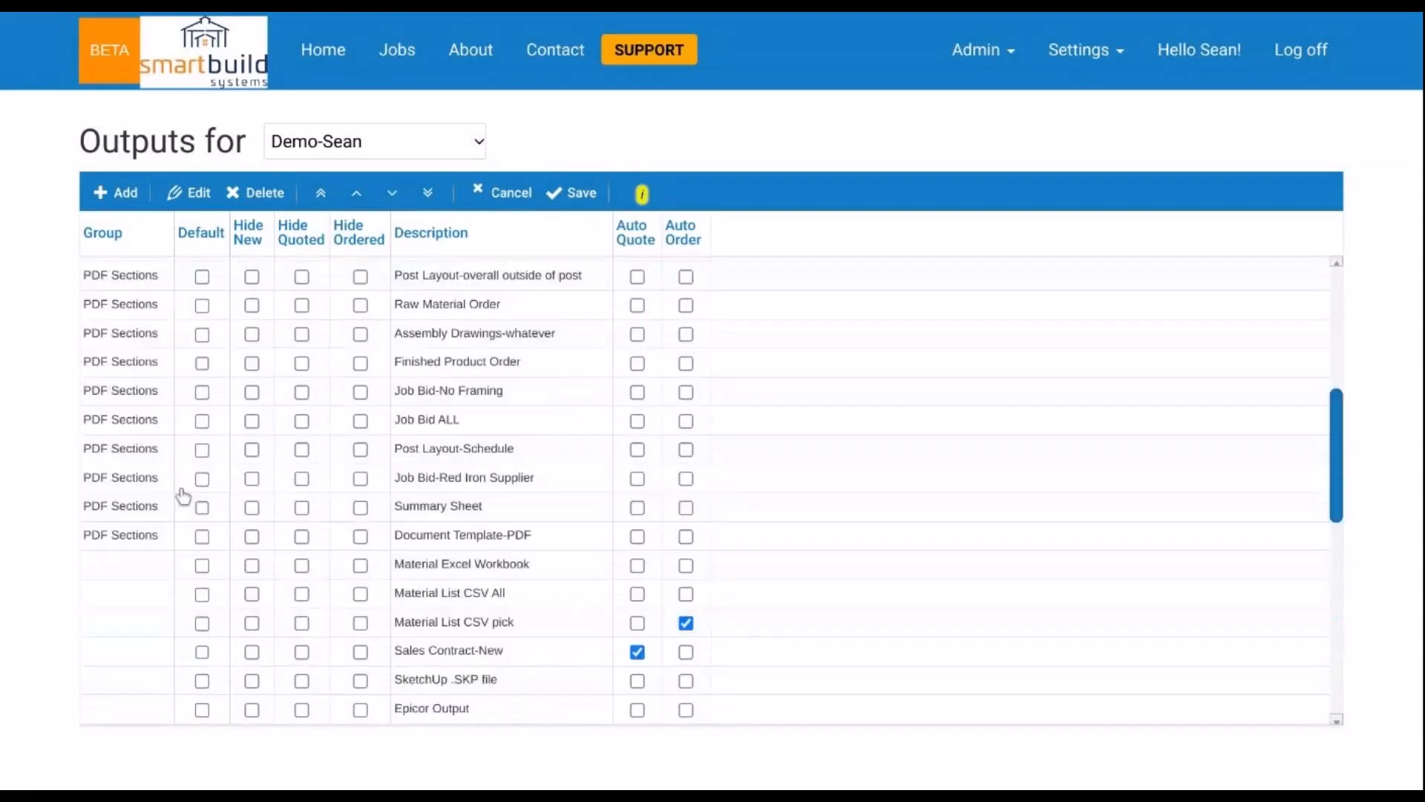
{"action": "scroll", "coordinate": [550, 553], "scroll_direction": "down", "scroll_amount": 2}
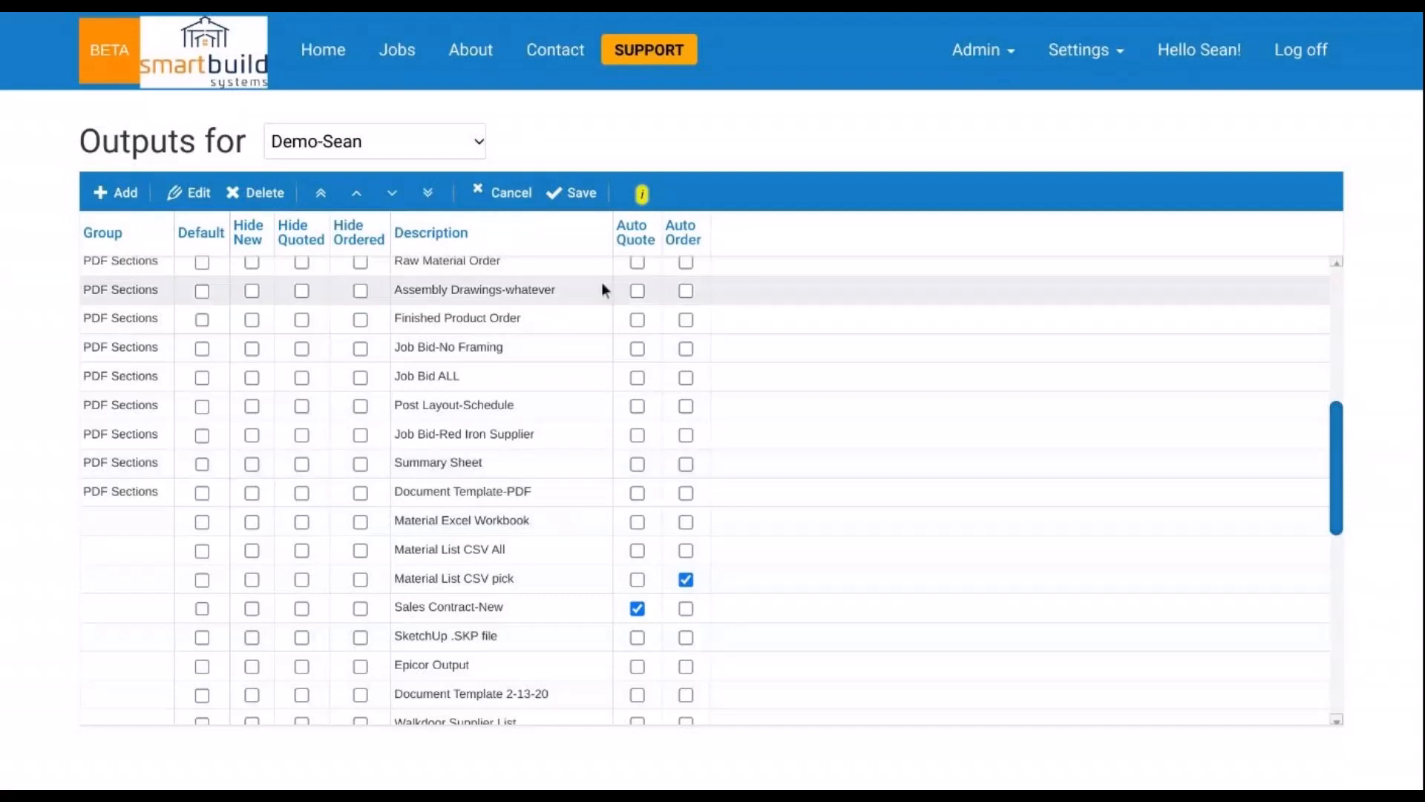
{"action": "left_click", "coordinate": [576, 193]}
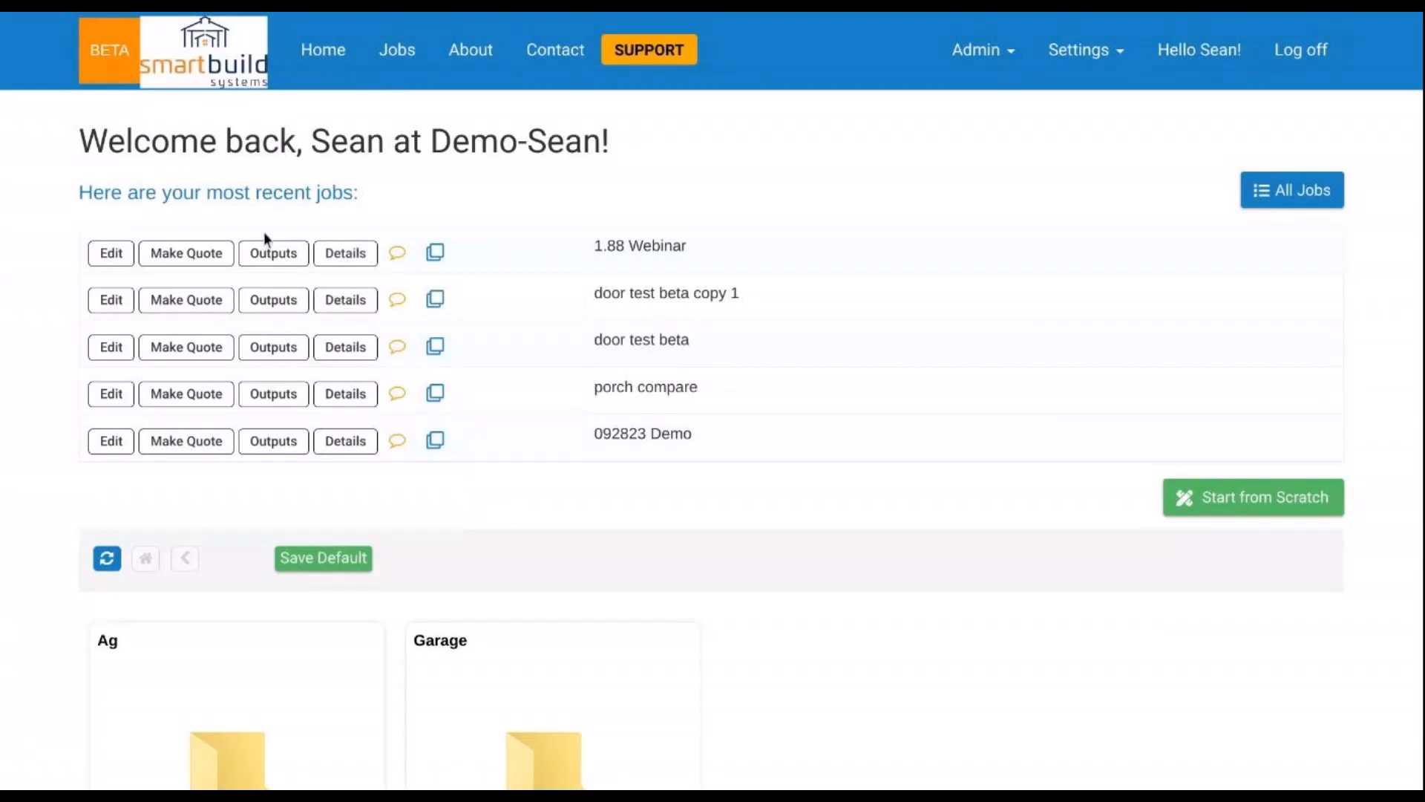
{"action": "left_click", "coordinate": [411, 58]}
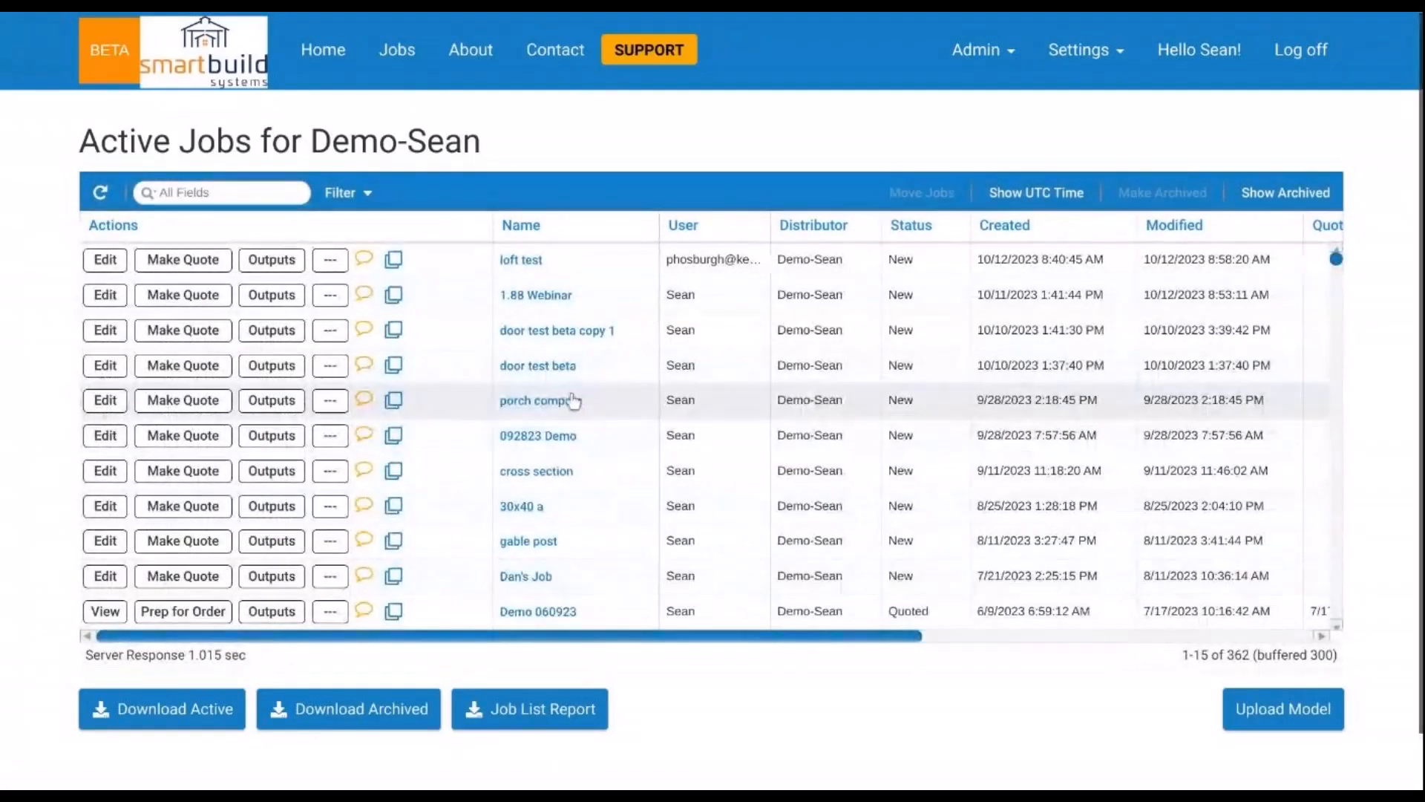
{"action": "left_click", "coordinate": [559, 297]}
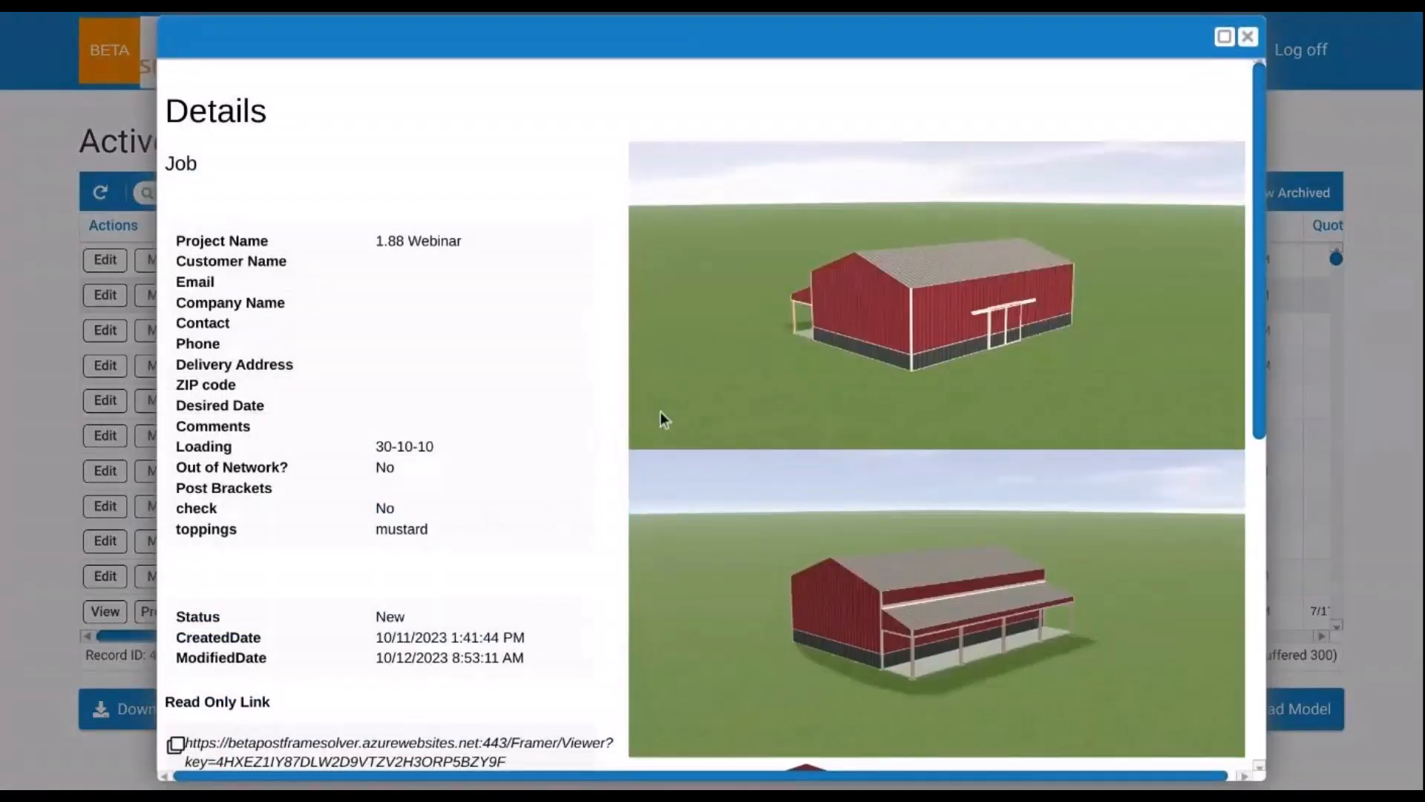
- Scroll through the 1.88 Webinar Details popup to review the job information and barn renderings
{"action": "scroll", "coordinate": [836, 388], "scroll_direction": "down", "scroll_amount": 2}
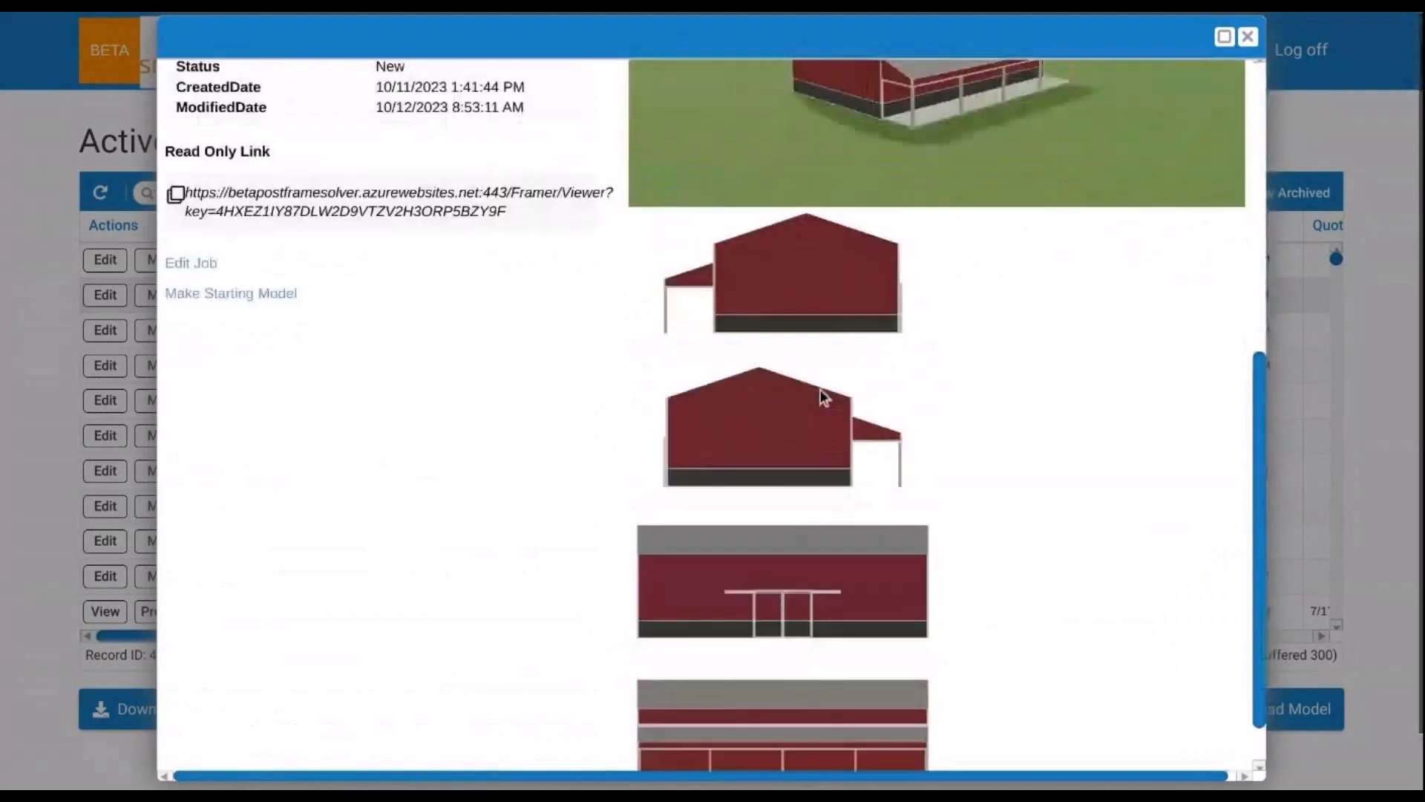
{"action": "scroll", "coordinate": [820, 397], "scroll_direction": "up", "scroll_amount": 7}
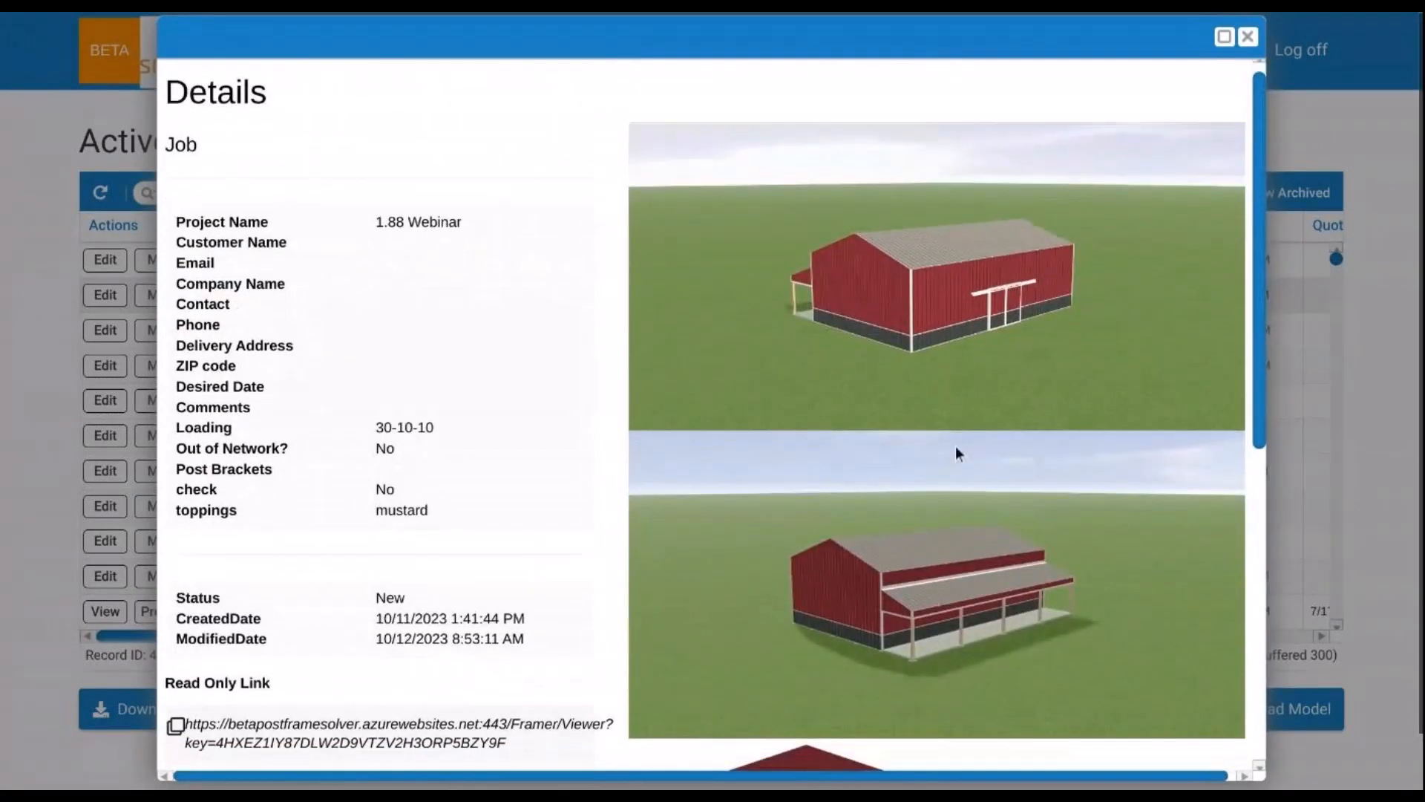
{"action": "scroll", "coordinate": [955, 449], "scroll_direction": "down", "scroll_amount": 6}
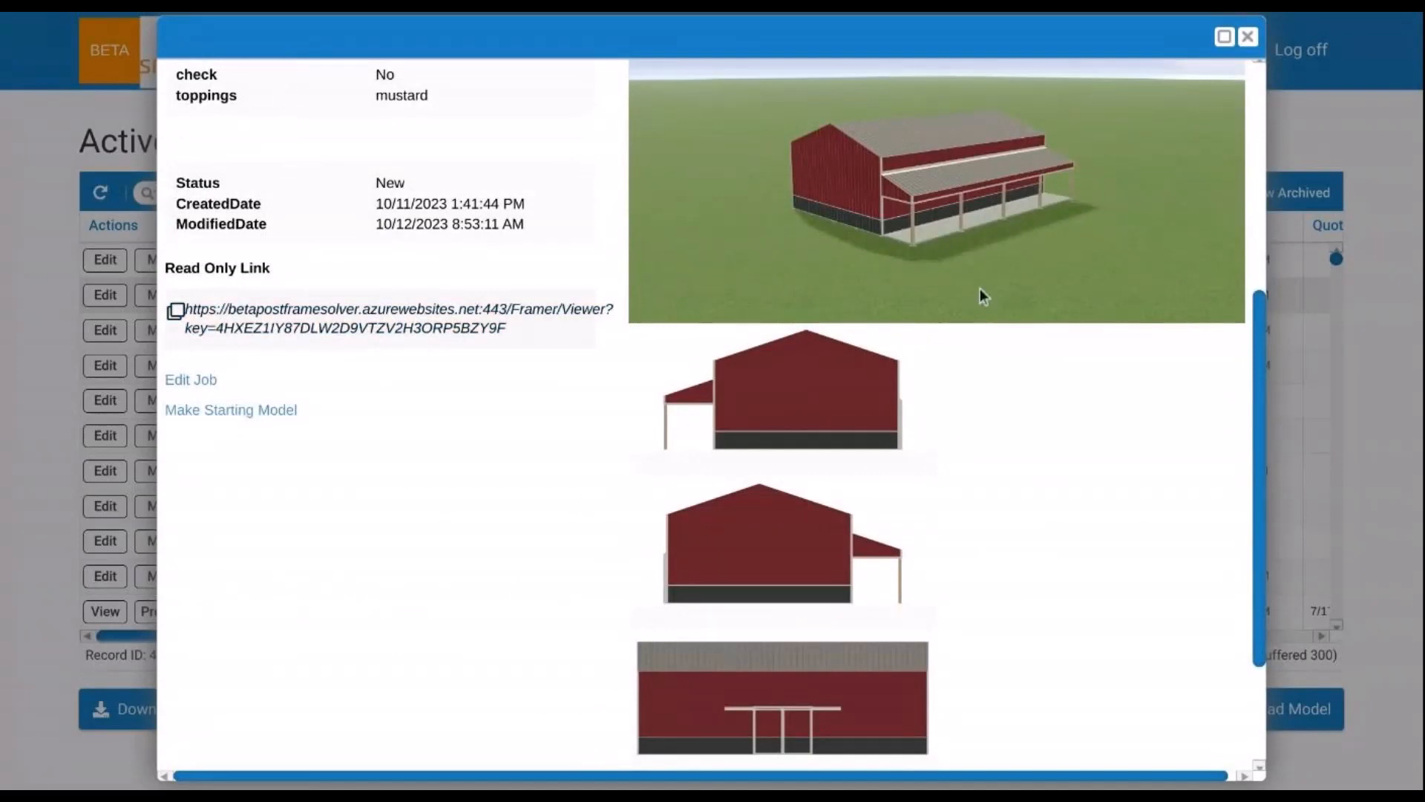
{"action": "scroll", "coordinate": [980, 293], "scroll_direction": "up", "scroll_amount": 5}
{"action": "scroll", "coordinate": [975, 363], "scroll_direction": "up", "scroll_amount": 2}
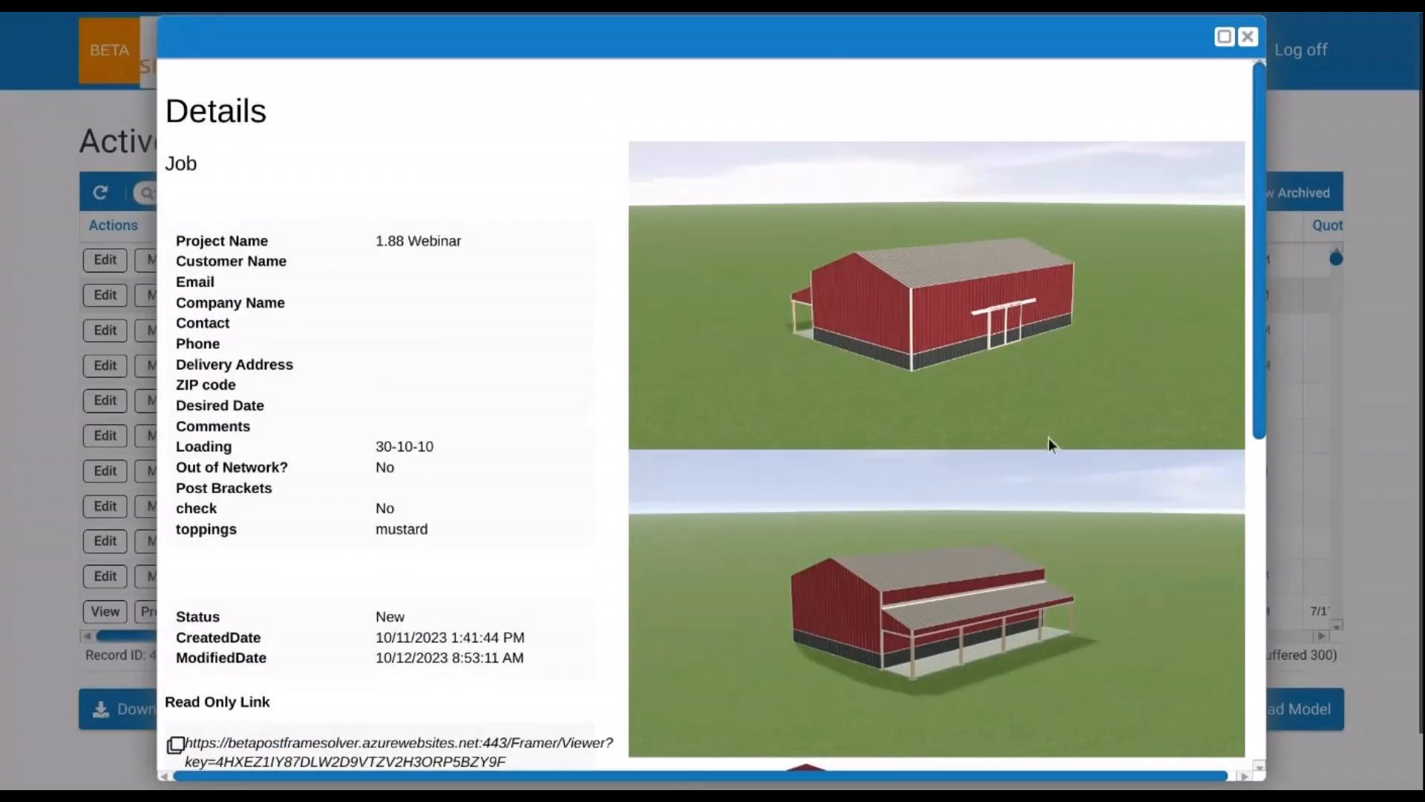
{"action": "scroll", "coordinate": [1048, 439], "scroll_direction": "down", "scroll_amount": 1}
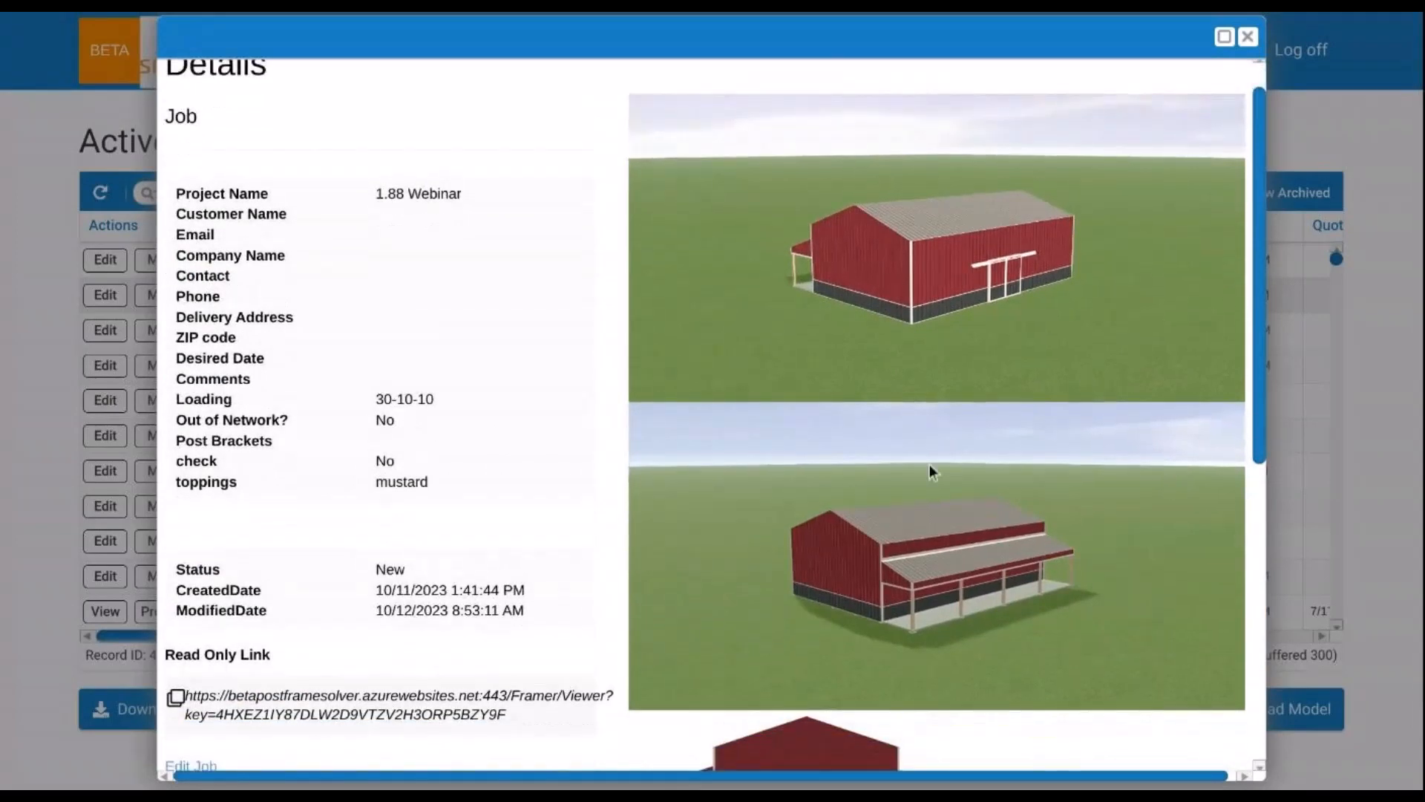
{"action": "scroll", "coordinate": [957, 460], "scroll_direction": "down", "scroll_amount": 3}
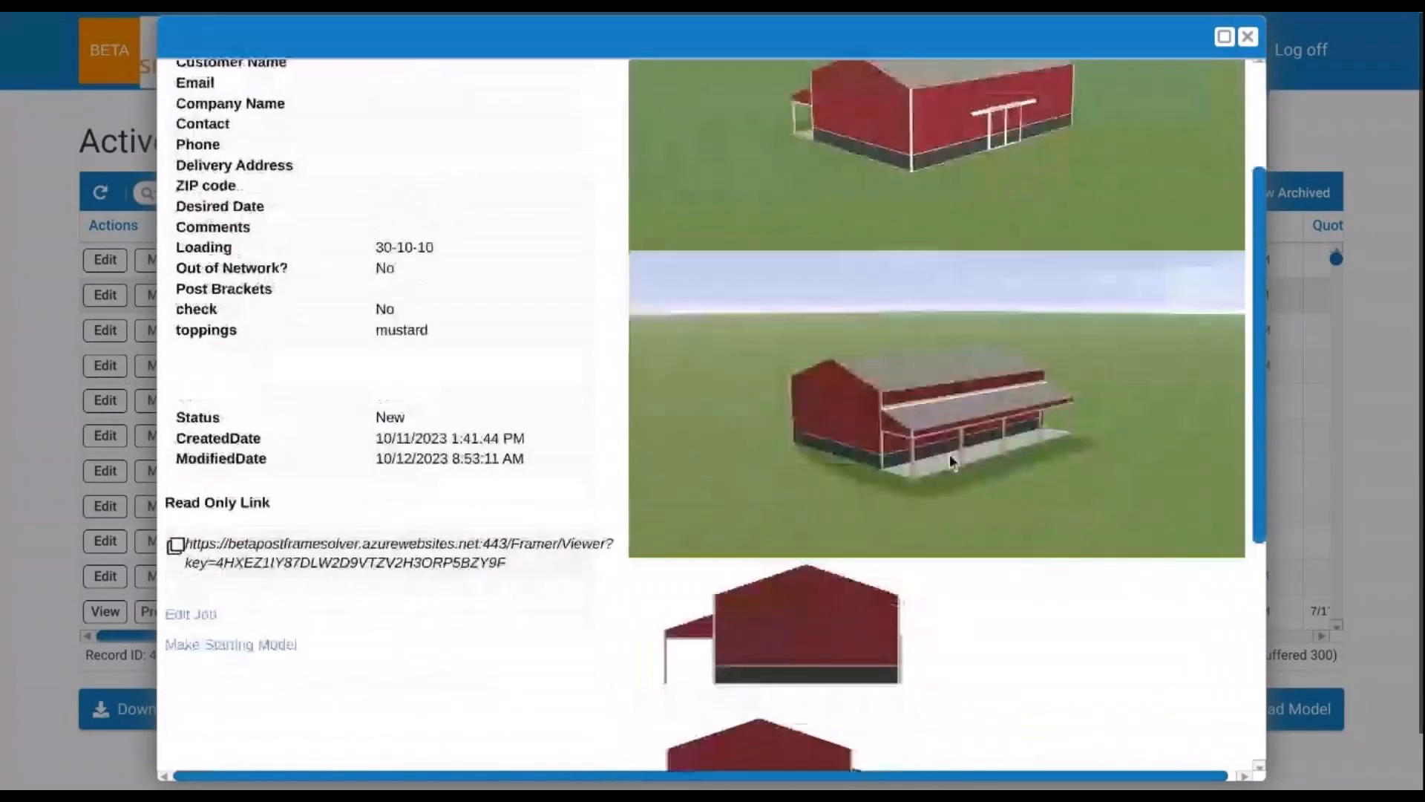
{"action": "scroll", "coordinate": [952, 457], "scroll_direction": "down", "scroll_amount": 5}
{"action": "scroll", "coordinate": [939, 464], "scroll_direction": "up", "scroll_amount": 9}
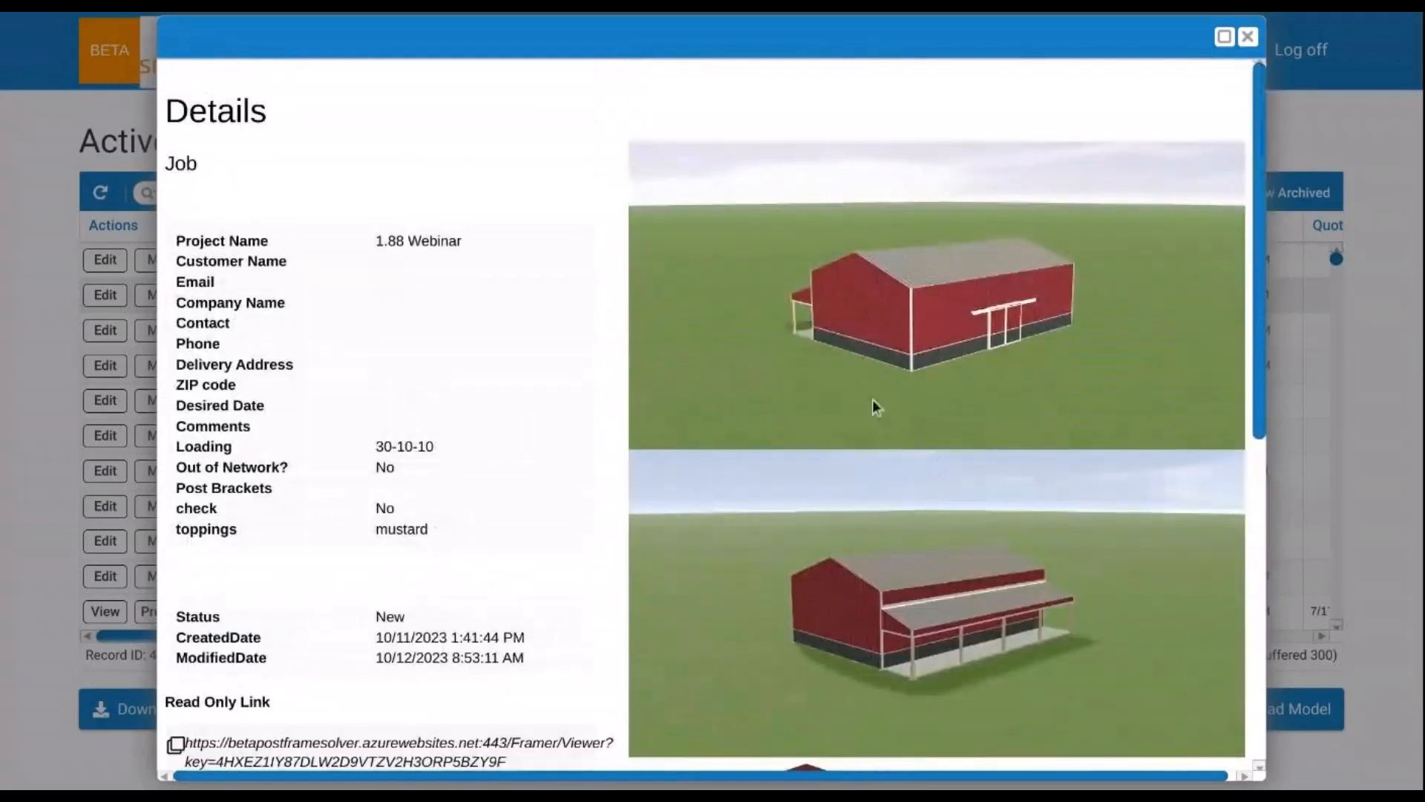
- Move the Details window aside, then maximize it to fill the screen
{"action": "left_click_drag", "start_coordinate": [993, 22], "coordinate": [1149, 39]}
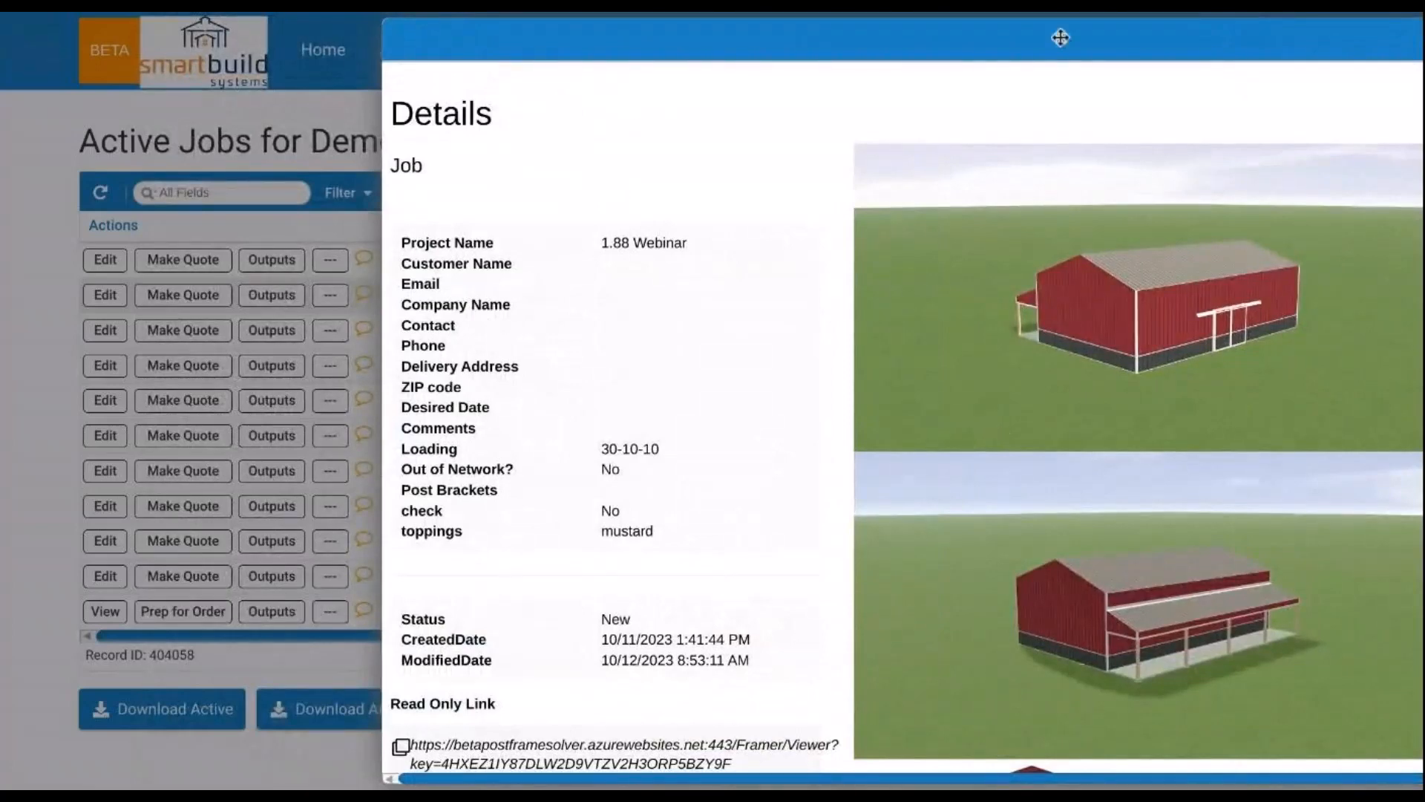
{"action": "left_click_drag", "start_coordinate": [1022, 44], "coordinate": [977, 41]}
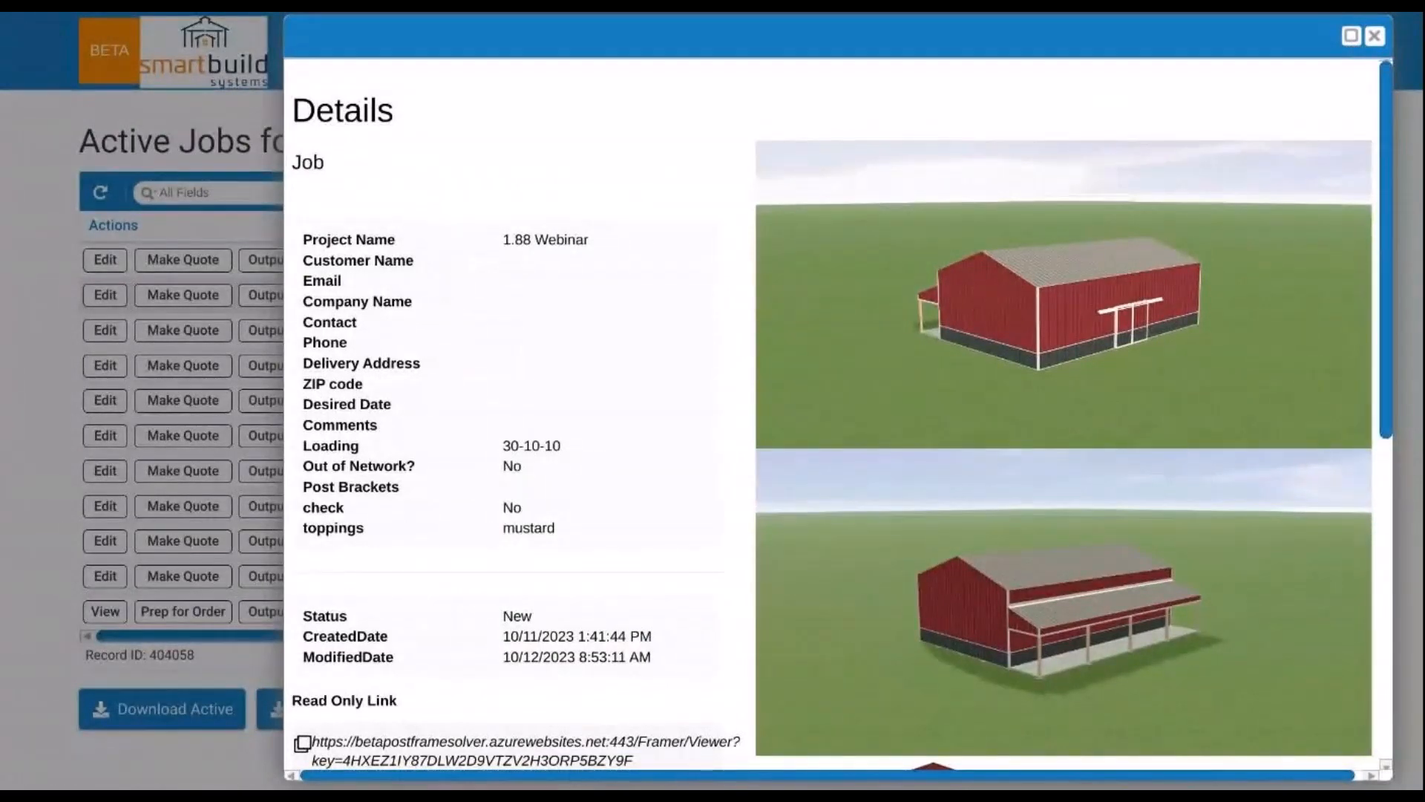
{"action": "scroll", "coordinate": [602, 306], "scroll_direction": "down", "scroll_amount": 7}
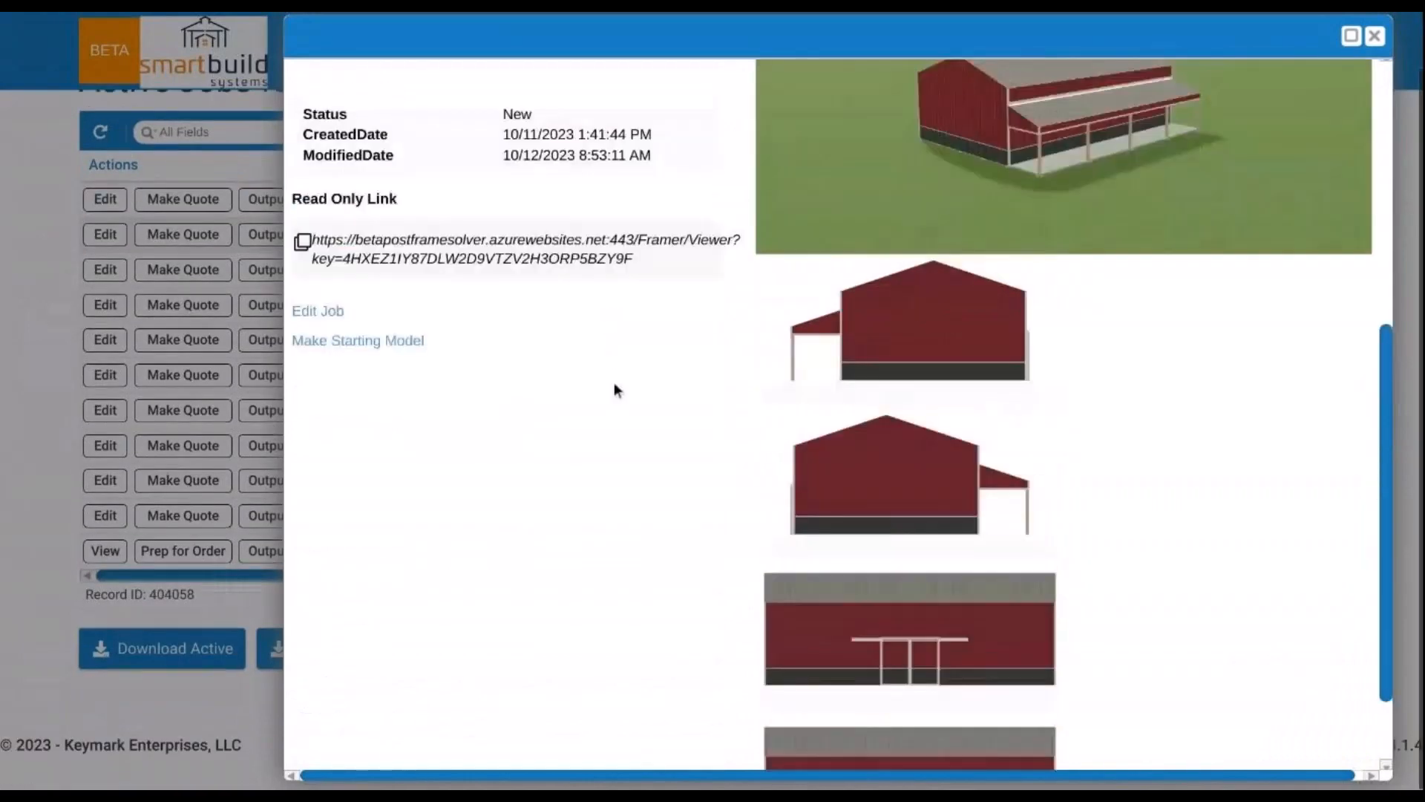
{"action": "scroll", "coordinate": [782, 311], "scroll_direction": "up", "scroll_amount": 8}
{"action": "scroll", "coordinate": [936, 361], "scroll_direction": "down", "scroll_amount": 2}
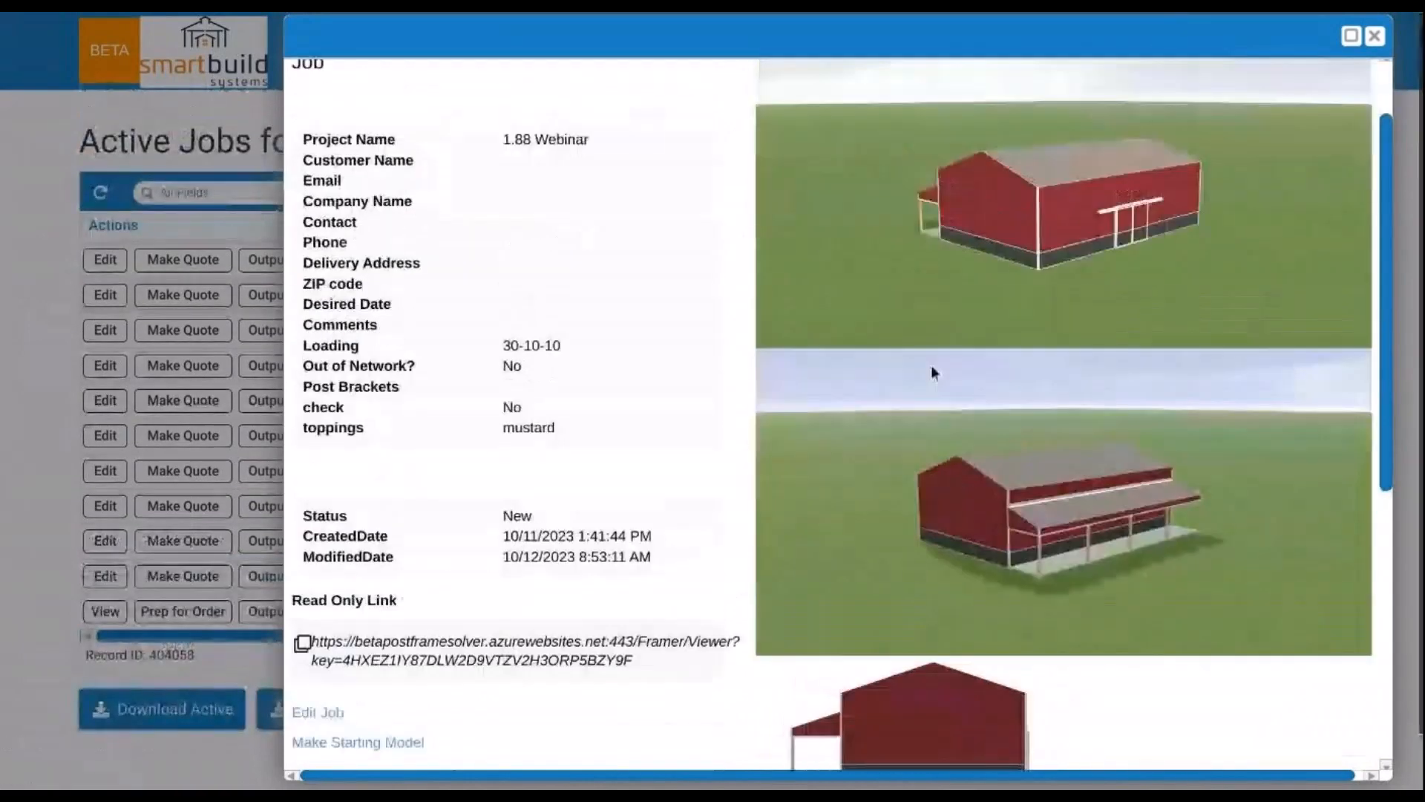
{"action": "scroll", "coordinate": [934, 371], "scroll_direction": "down", "scroll_amount": 2}
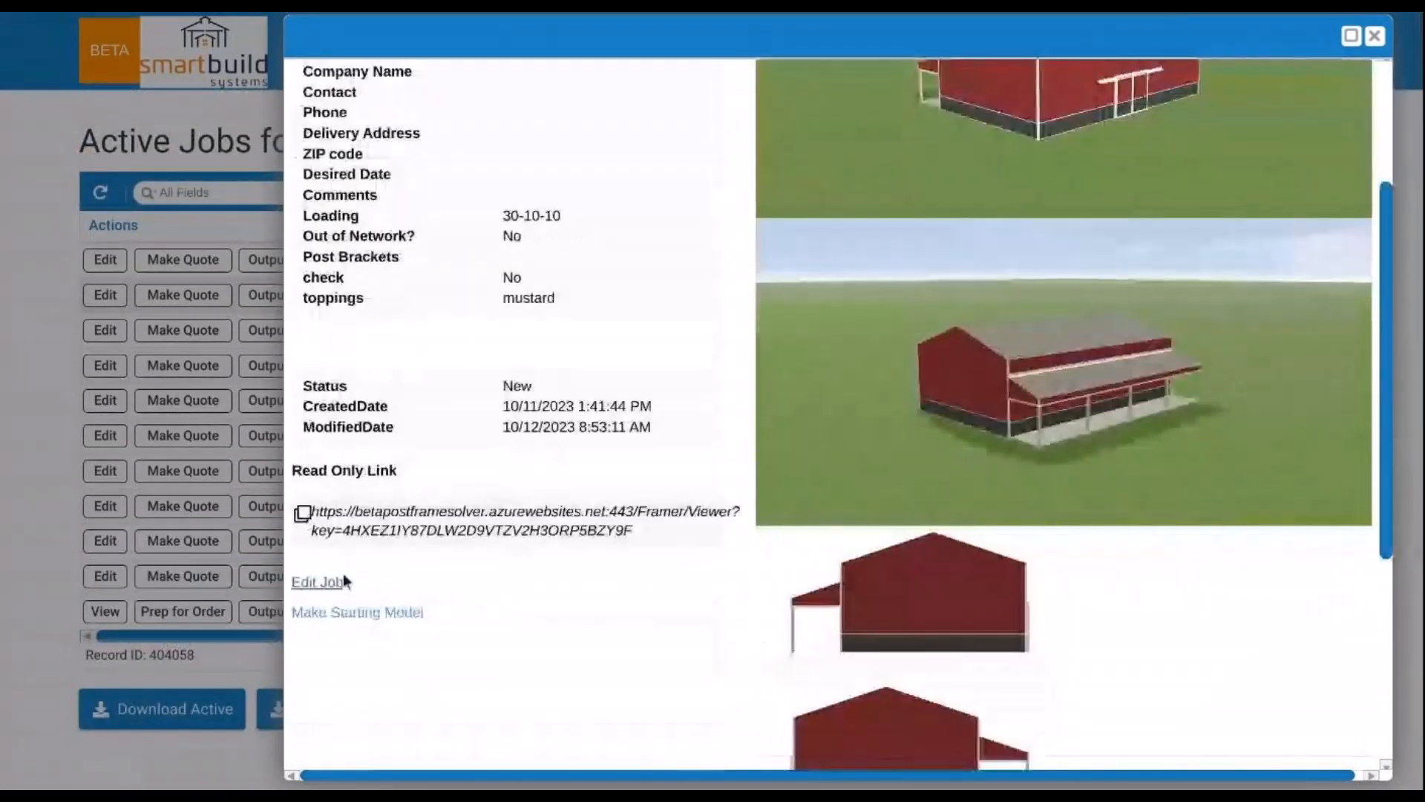
{"action": "scroll", "coordinate": [796, 482], "scroll_direction": "up", "scroll_amount": 4}
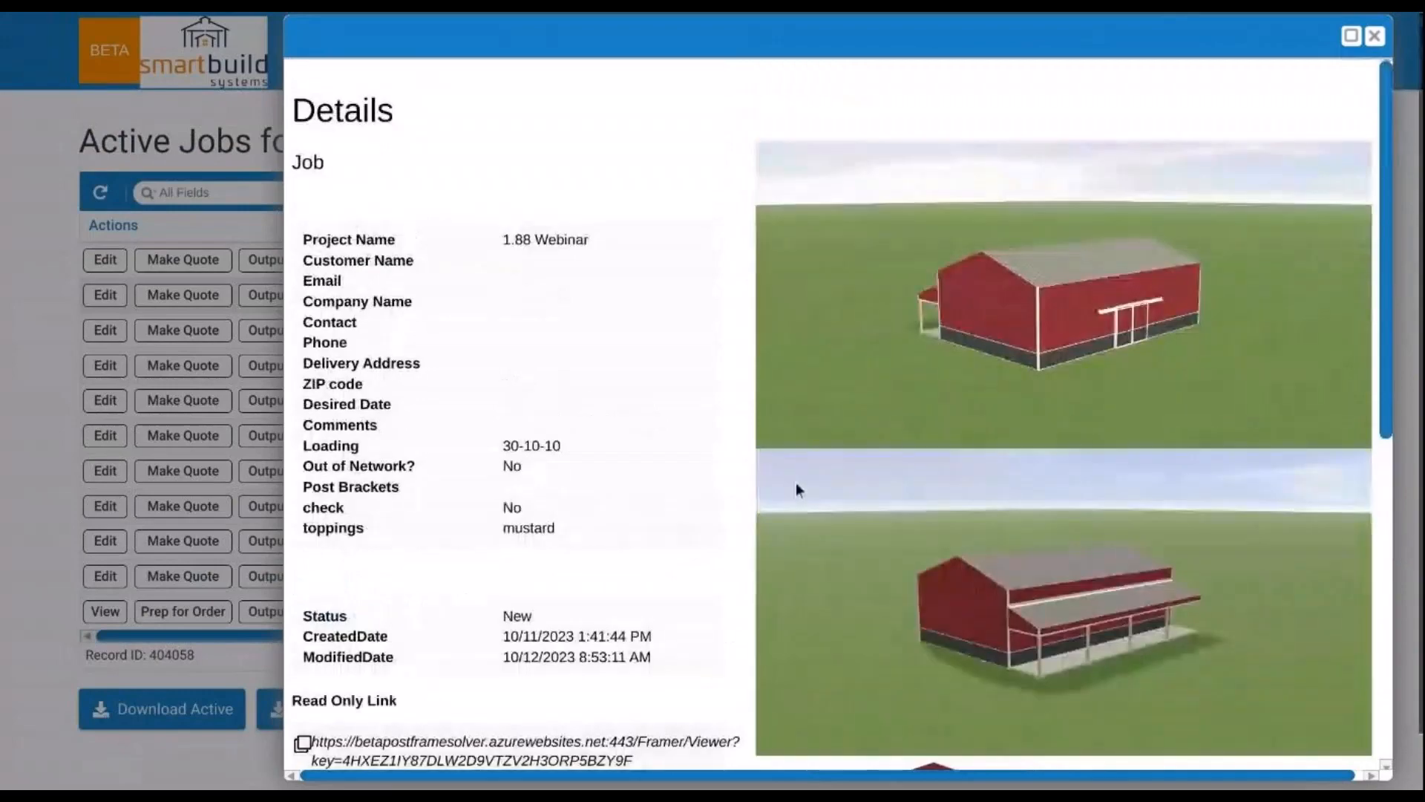
{"action": "left_click", "coordinate": [1351, 38]}
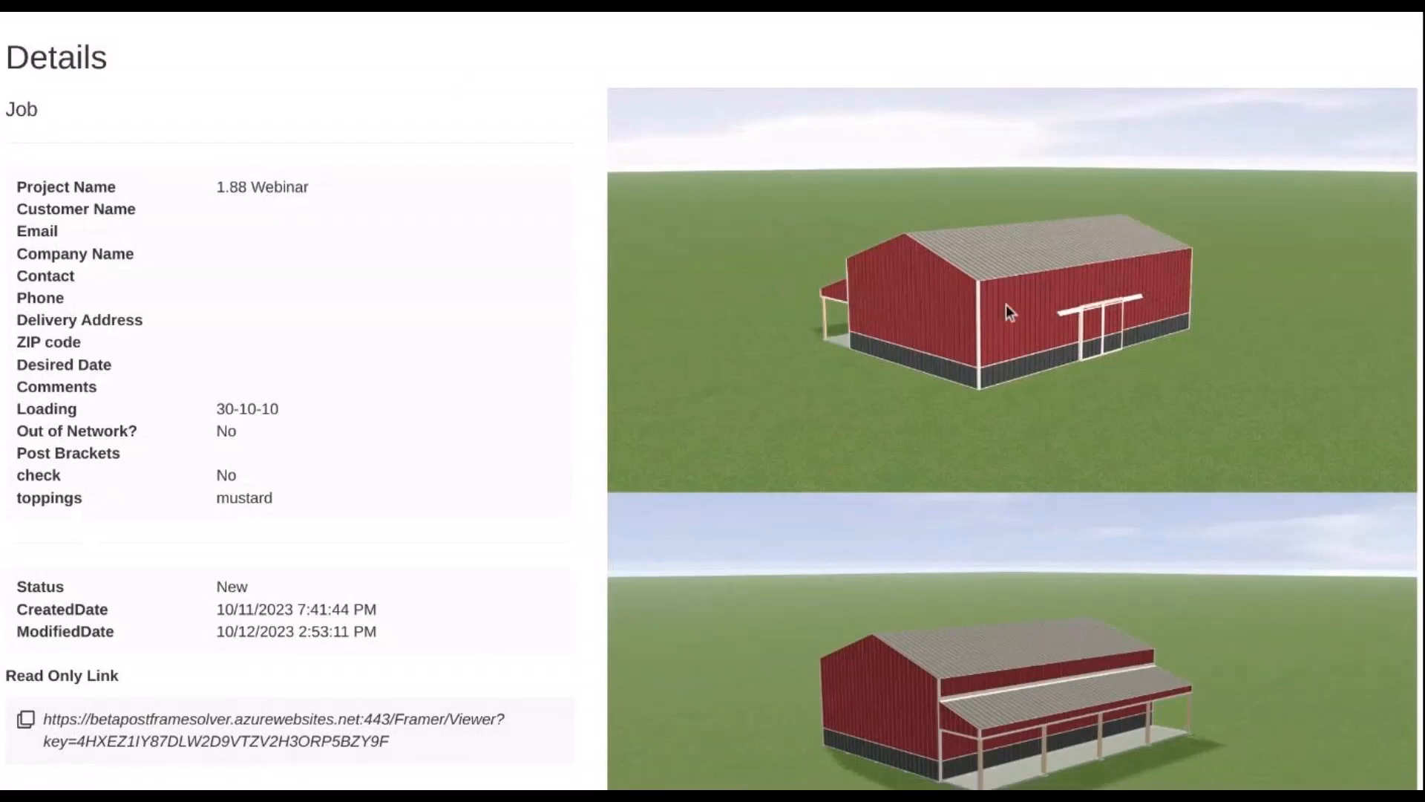
- Open the 1.88 Webinar job in the 3D editor, showing the $23,018.36 barn
{"action": "scroll", "coordinate": [1002, 308], "scroll_direction": "down", "scroll_amount": 5}
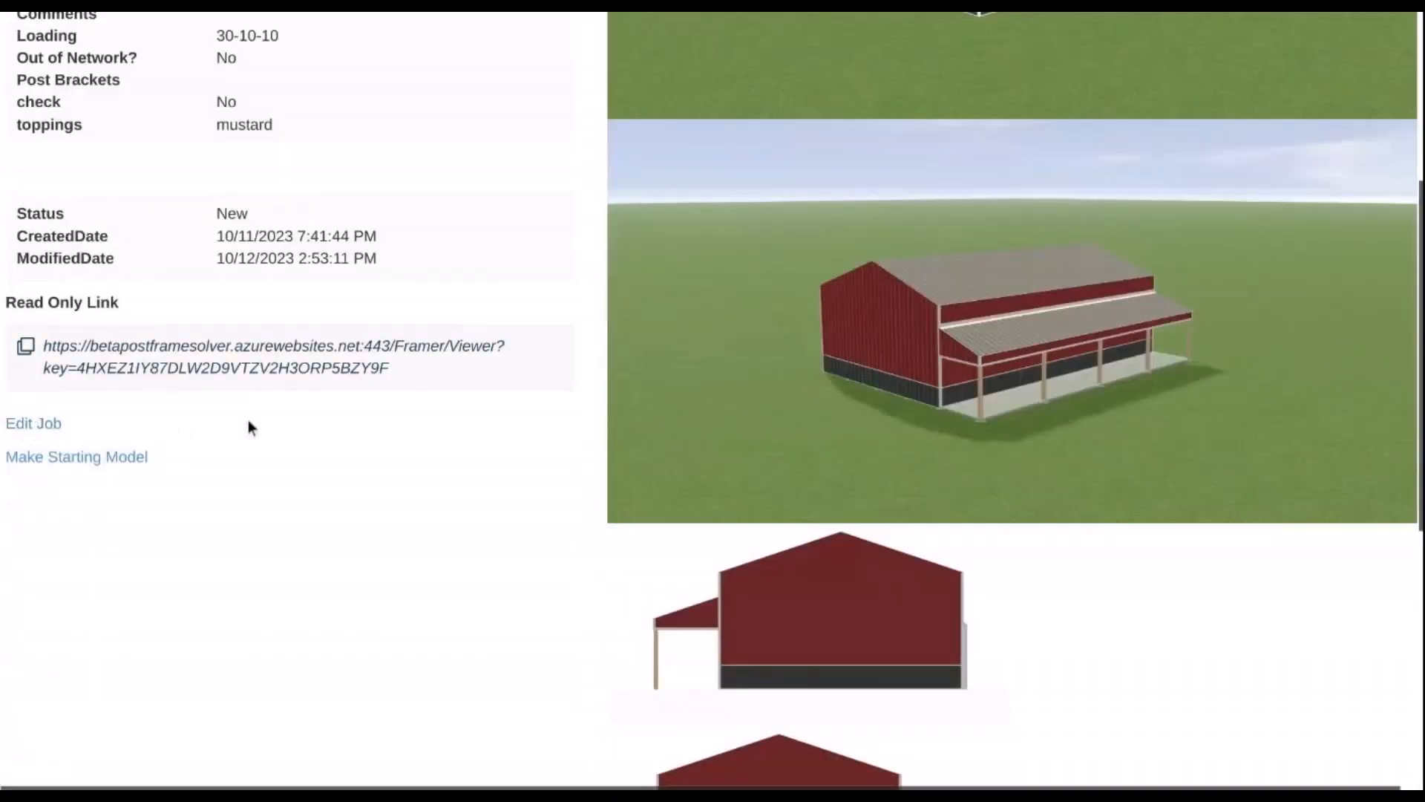
{"action": "scroll", "coordinate": [248, 423], "scroll_direction": "down", "scroll_amount": 7}
{"action": "scroll", "coordinate": [169, 430], "scroll_direction": "up", "scroll_amount": 7}
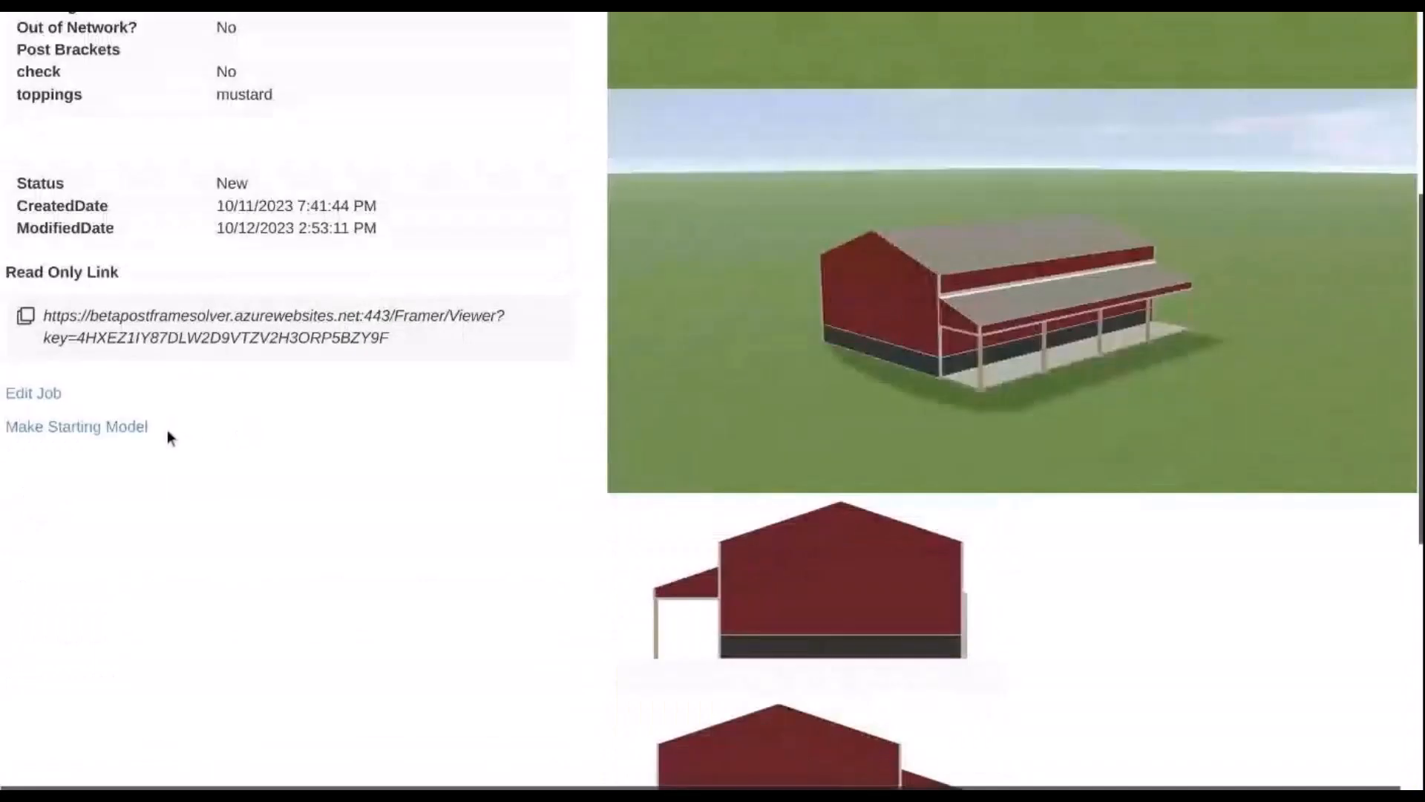
{"action": "left_click", "coordinate": [45, 403]}
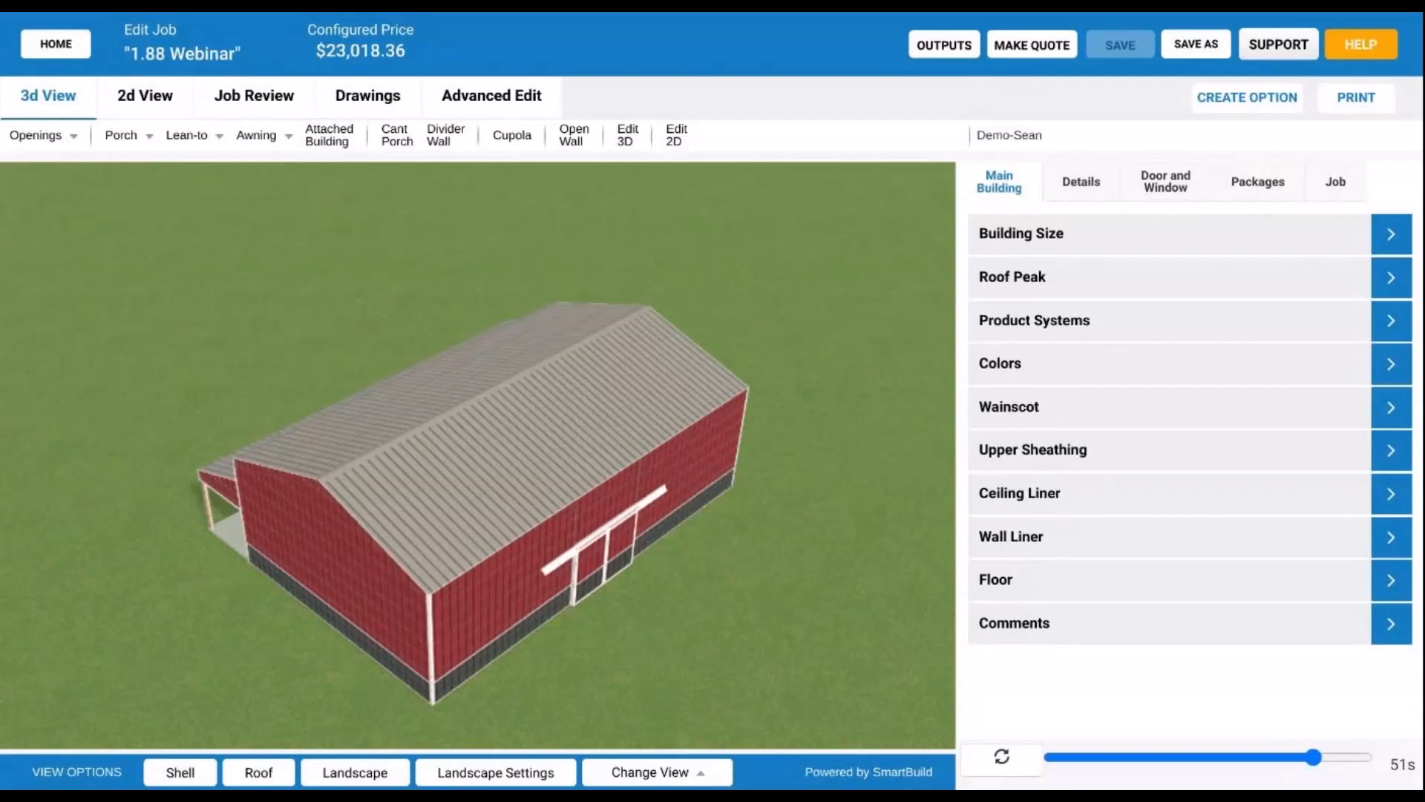
- Orbit the 3D barn to inspect its right-side lean-to porch and front wall from several angles
{"action": "left_click_drag", "start_coordinate": [393, 589], "coordinate": [517, 535]}
{"action": "left_click", "coordinate": [508, 774]}
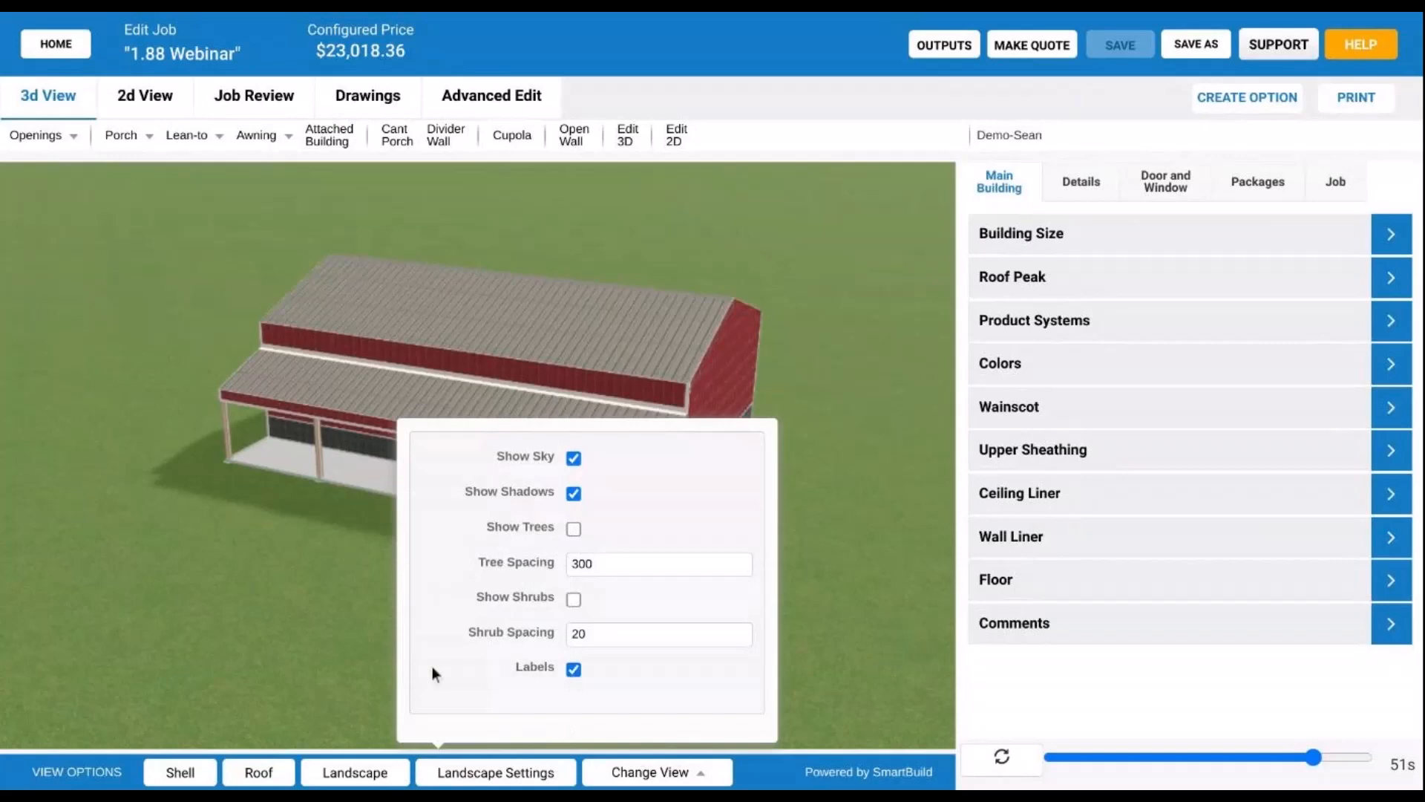
{"action": "left_click", "coordinate": [314, 637]}
{"action": "left_click_drag", "start_coordinate": [474, 595], "coordinate": [564, 601]}
{"action": "left_click_drag", "start_coordinate": [333, 589], "coordinate": [596, 582]}
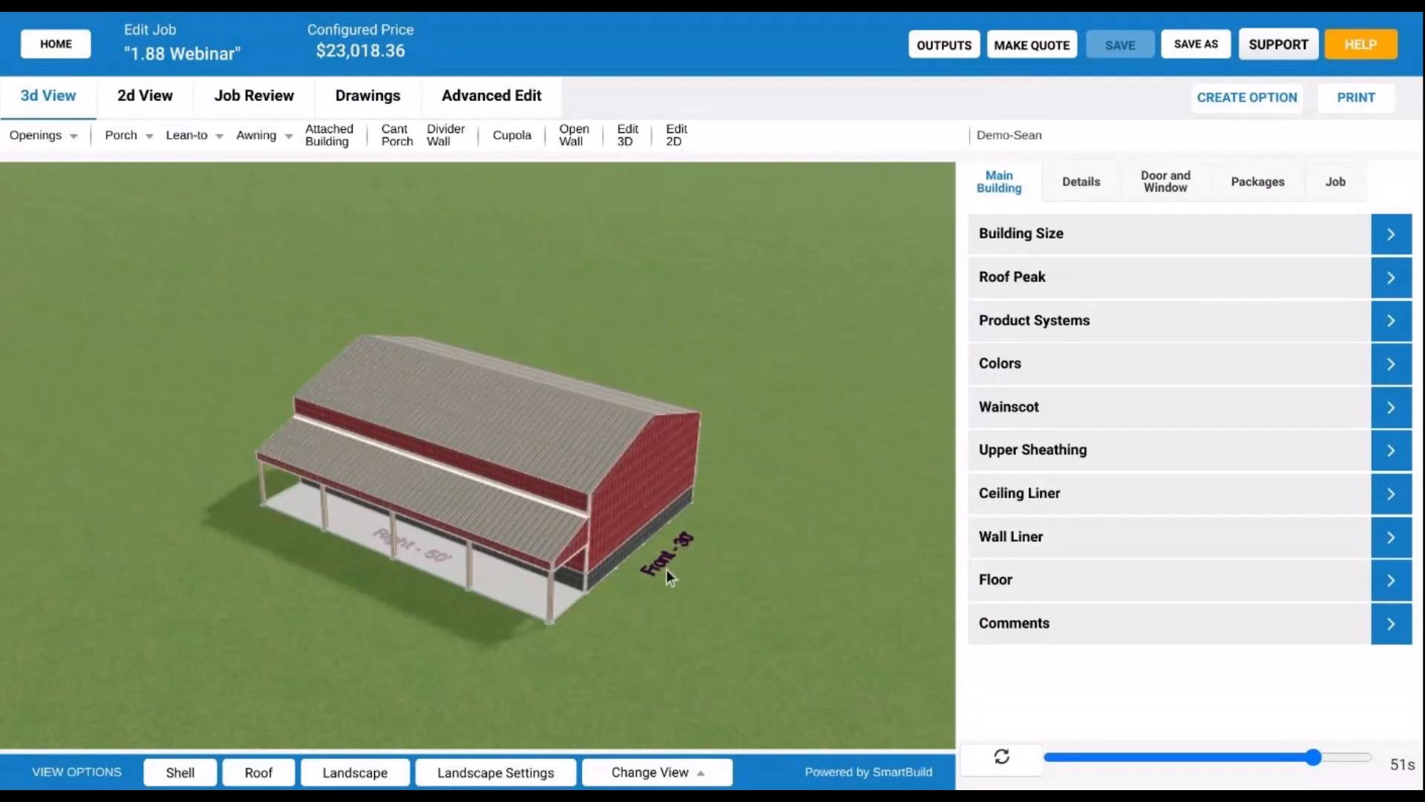
{"action": "left_click_drag", "start_coordinate": [666, 570], "coordinate": [666, 552]}
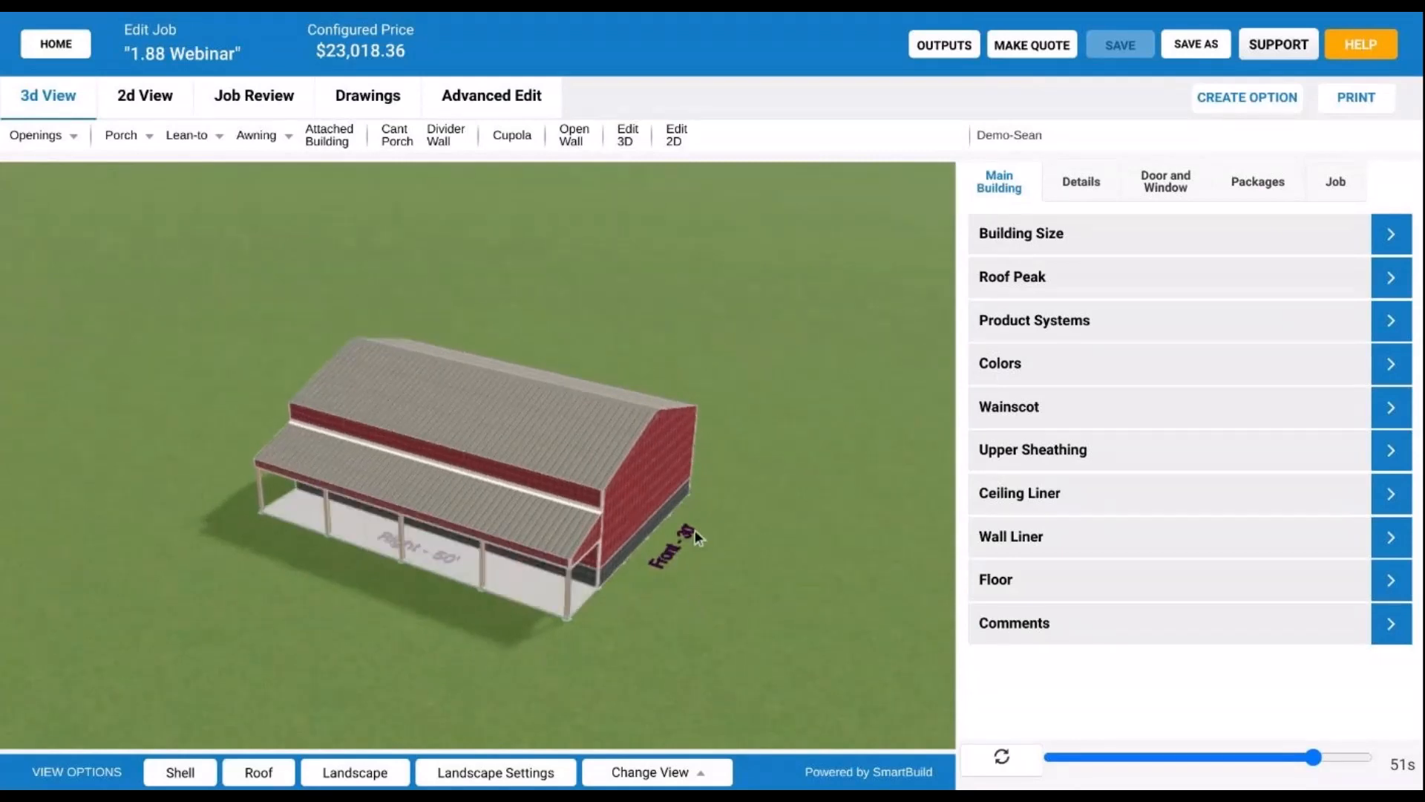
{"action": "left_click_drag", "start_coordinate": [675, 585], "coordinate": [564, 572]}
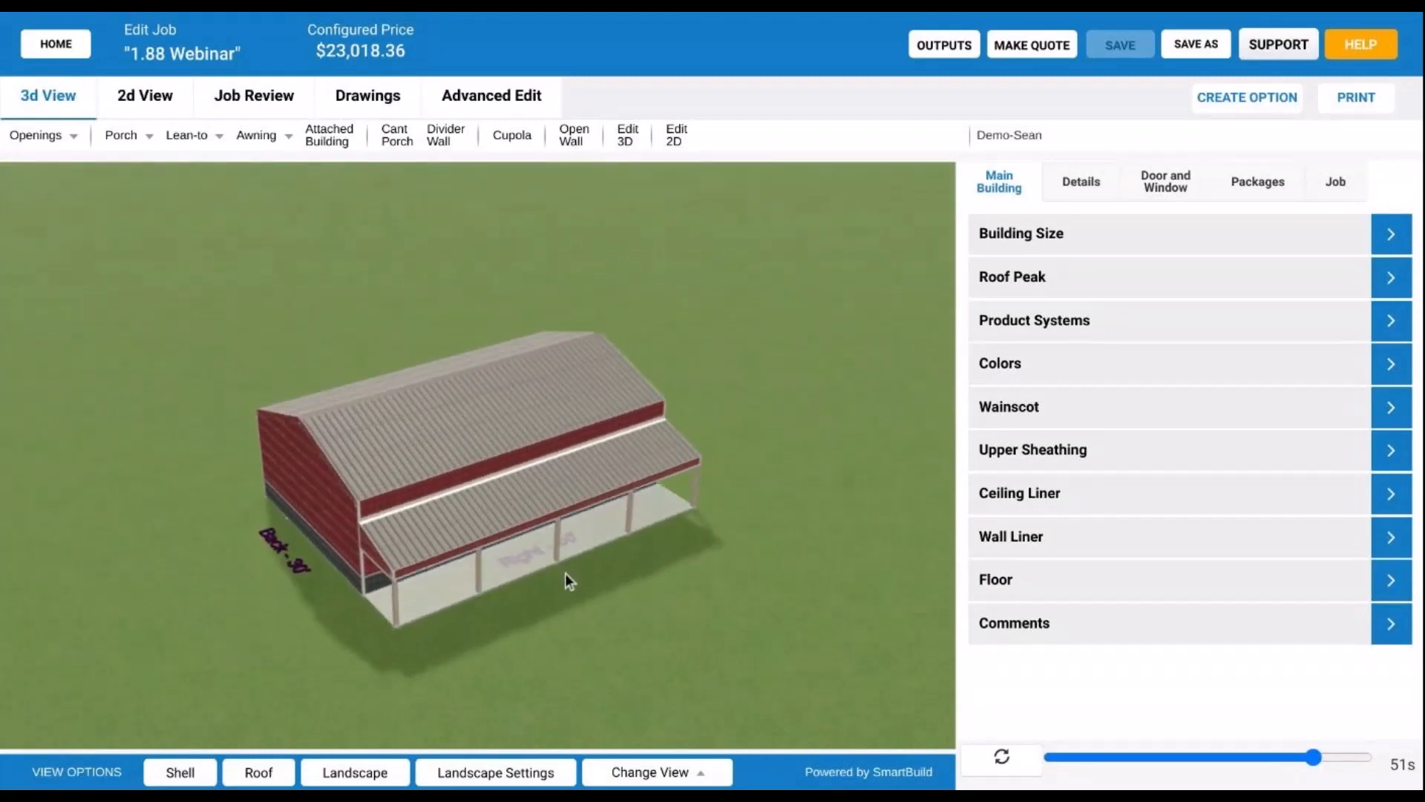
{"action": "left_click", "coordinate": [514, 774]}
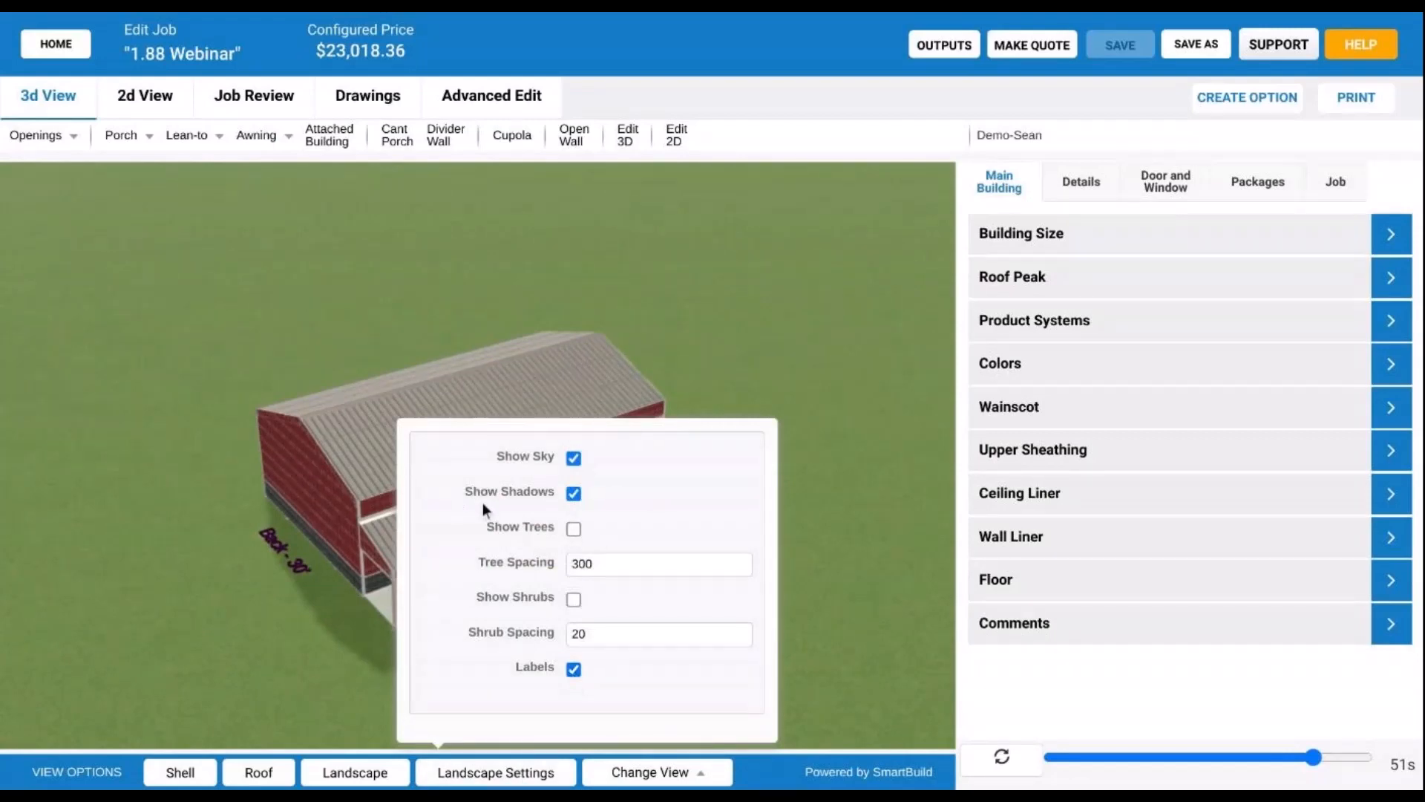
{"action": "left_click", "coordinate": [574, 669]}
{"action": "left_click", "coordinate": [233, 653]}
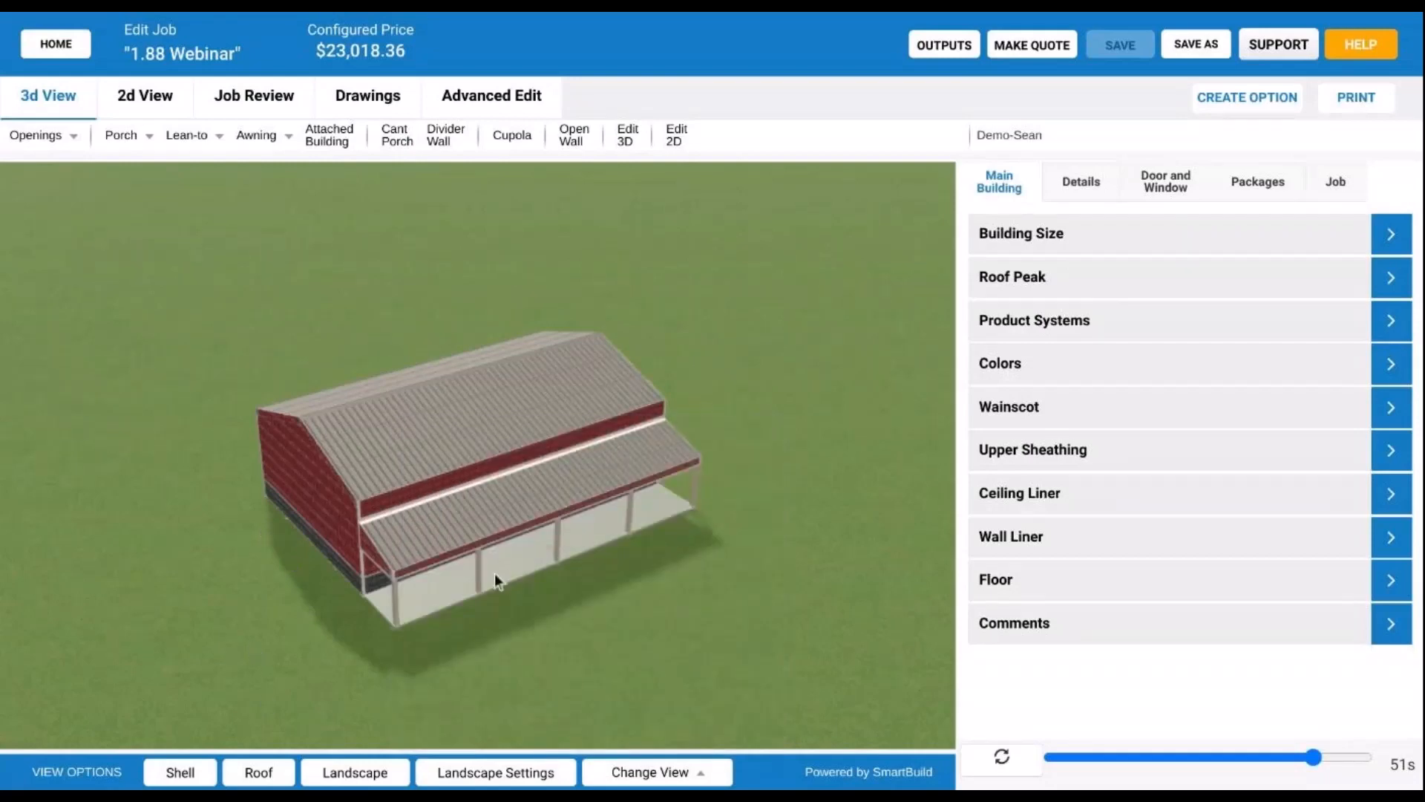
{"action": "left_click_drag", "start_coordinate": [495, 573], "coordinate": [533, 529]}
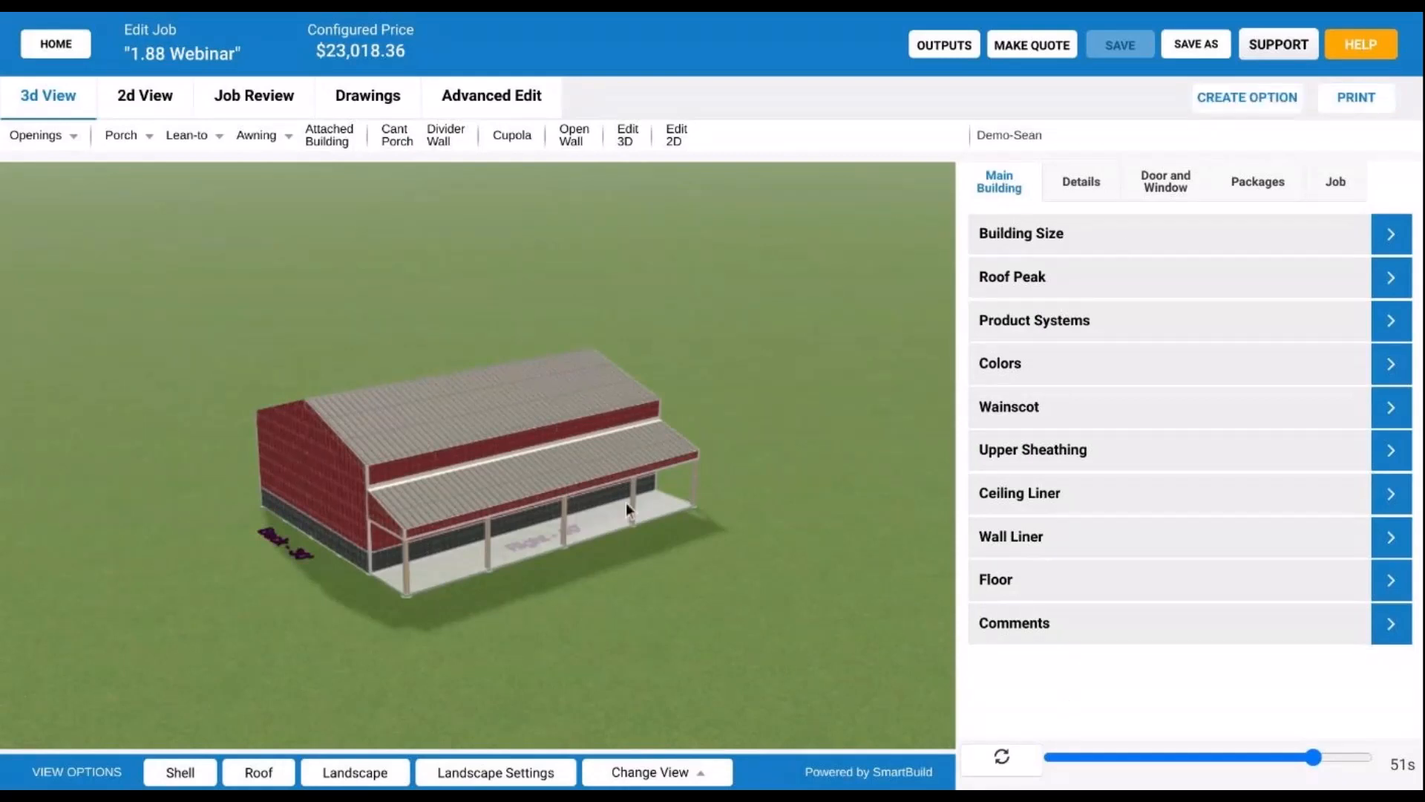
{"action": "left_click_drag", "start_coordinate": [604, 527], "coordinate": [537, 569]}
{"action": "left_click", "coordinate": [520, 772]}
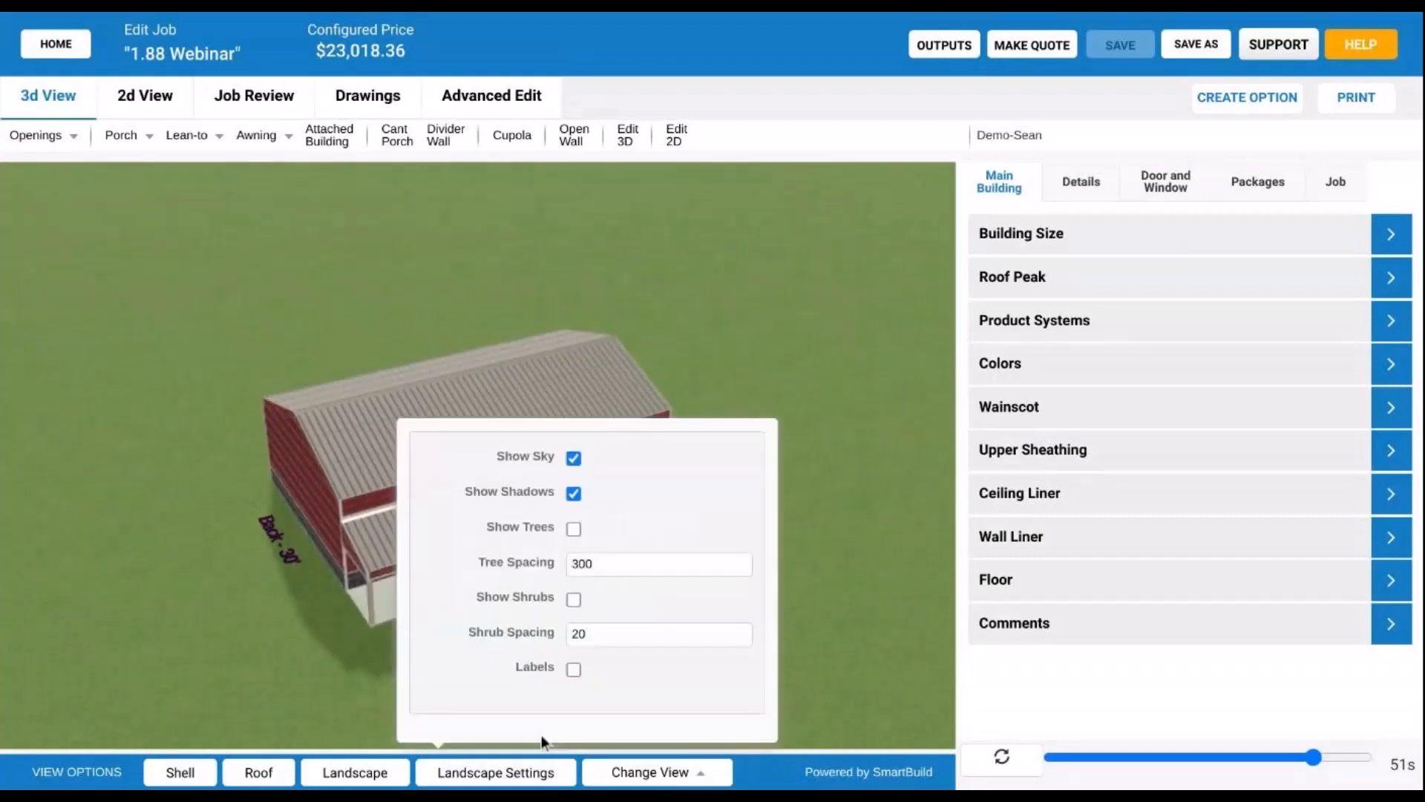
{"action": "left_click", "coordinate": [573, 670]}
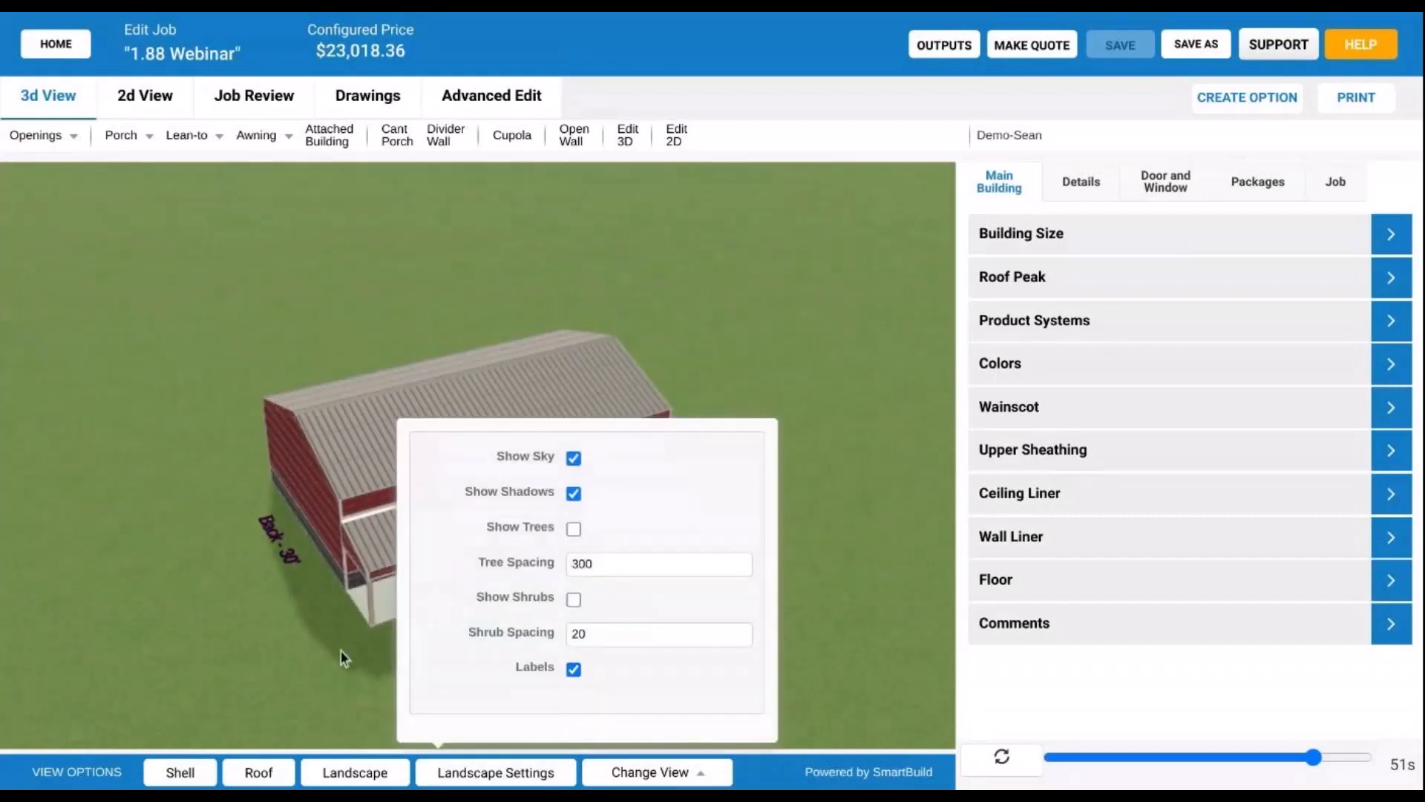
{"action": "left_click", "coordinate": [260, 613]}
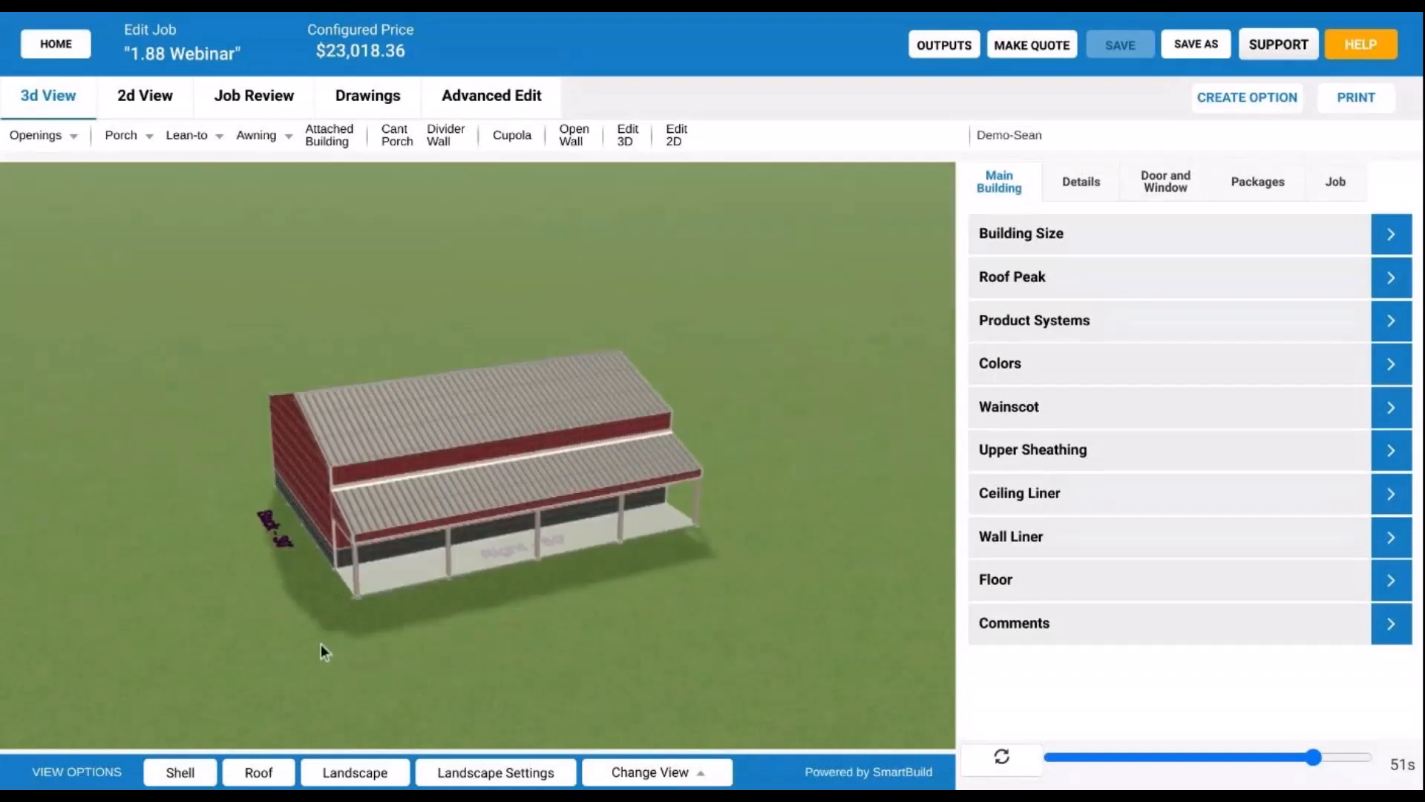
{"action": "left_click", "coordinate": [494, 772]}
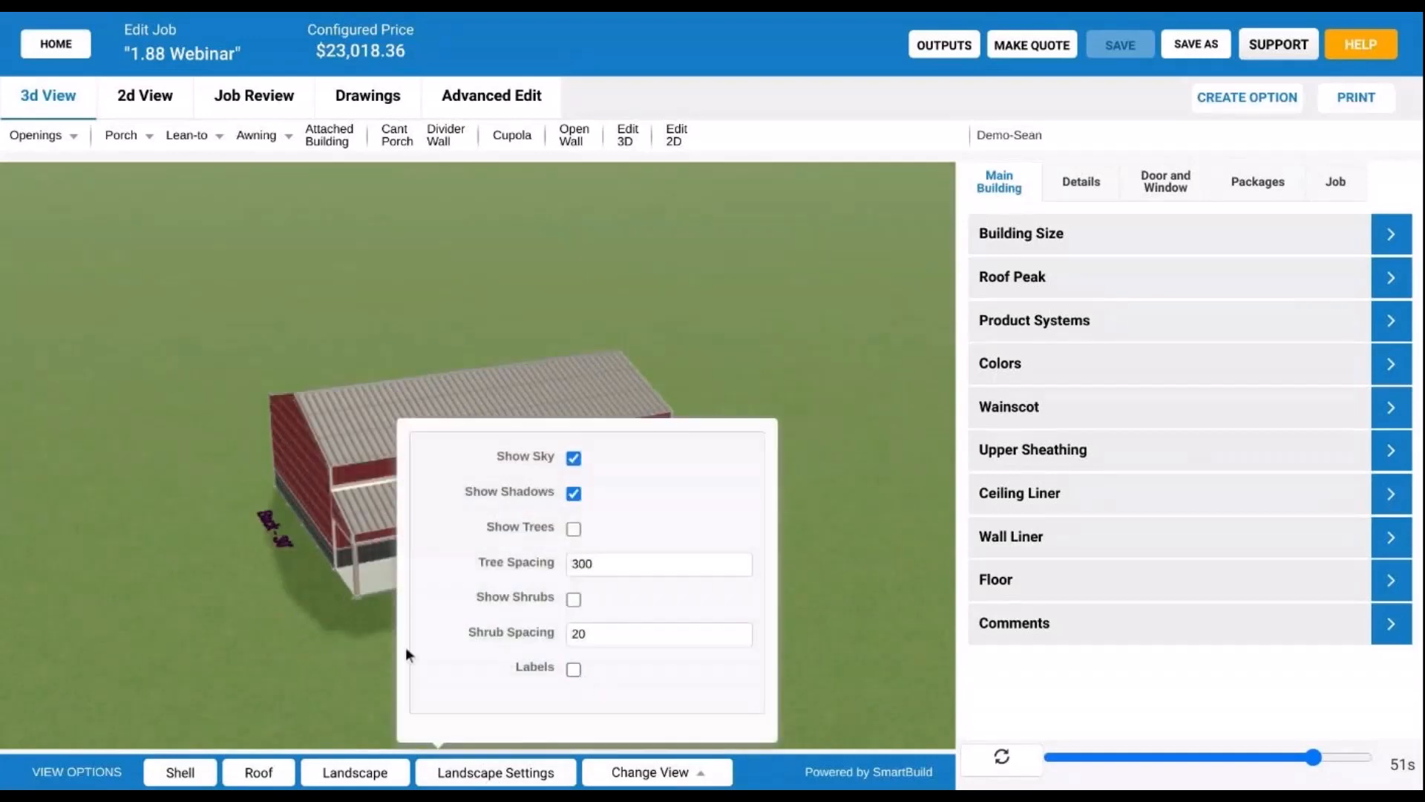
{"action": "left_click", "coordinate": [229, 555]}
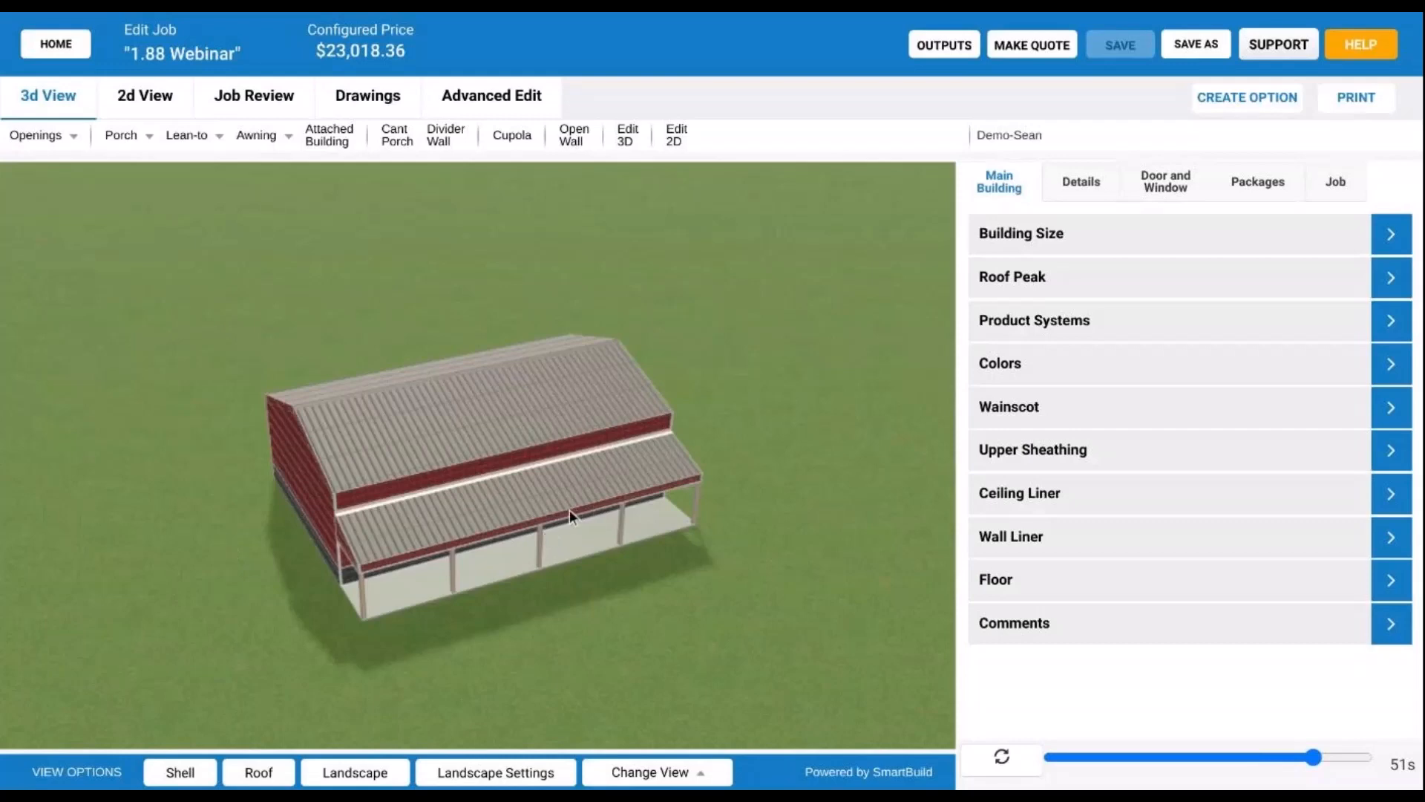
{"action": "mouse_move", "coordinate": [536, 519]}
{"action": "left_mouse_down"}
{"action": "mouse_move", "coordinate": [559, 462]}
{"action": "mouse_move", "coordinate": [595, 520]}
{"action": "mouse_move", "coordinate": [561, 505]}
{"action": "mouse_move", "coordinate": [458, 539]}
{"action": "mouse_move", "coordinate": [542, 496]}
{"action": "mouse_move", "coordinate": [510, 497]}
{"action": "mouse_move", "coordinate": [520, 480]}
{"action": "mouse_move", "coordinate": [541, 515]}
{"action": "mouse_move", "coordinate": [527, 537]}
{"action": "left_mouse_up"}
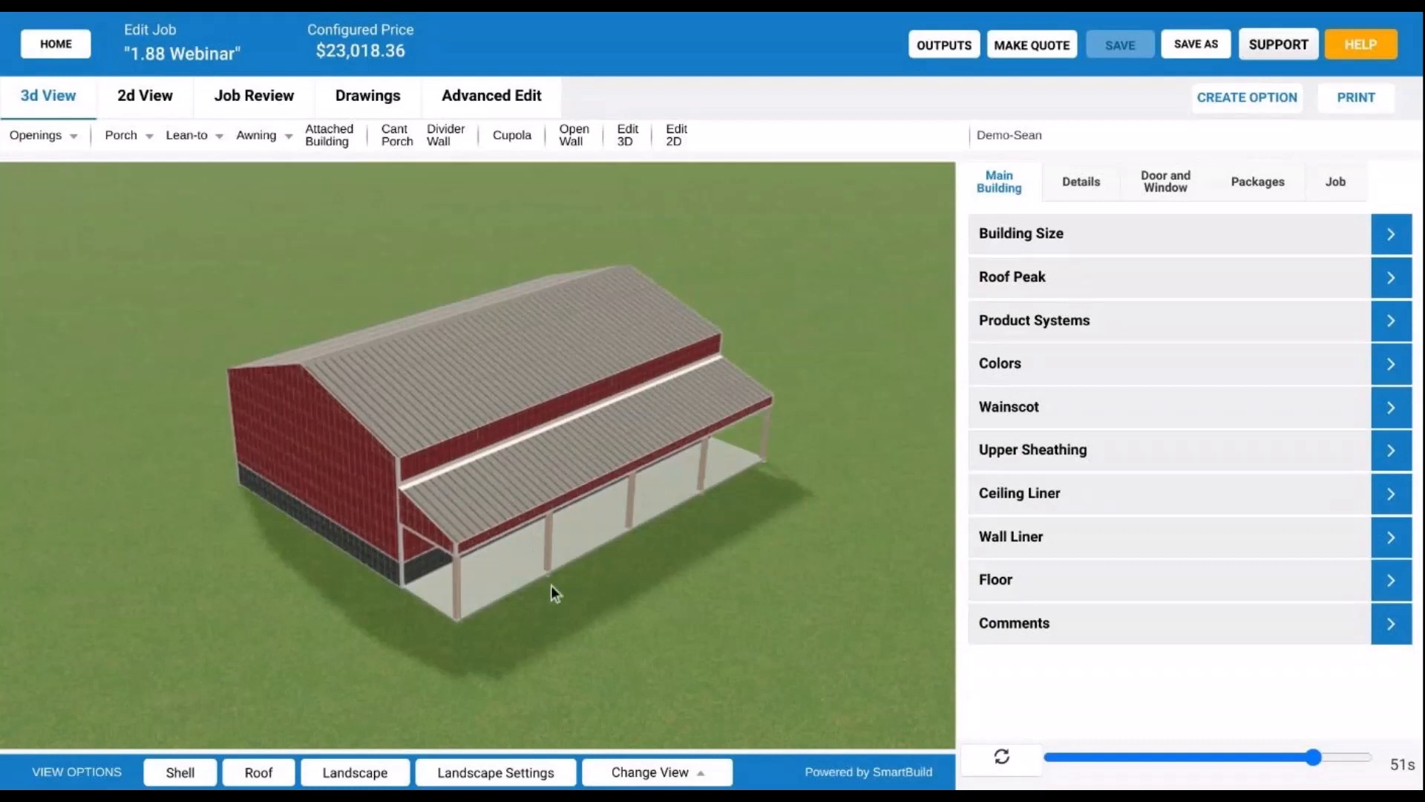
{"action": "left_click_drag", "start_coordinate": [551, 585], "coordinate": [539, 391]}
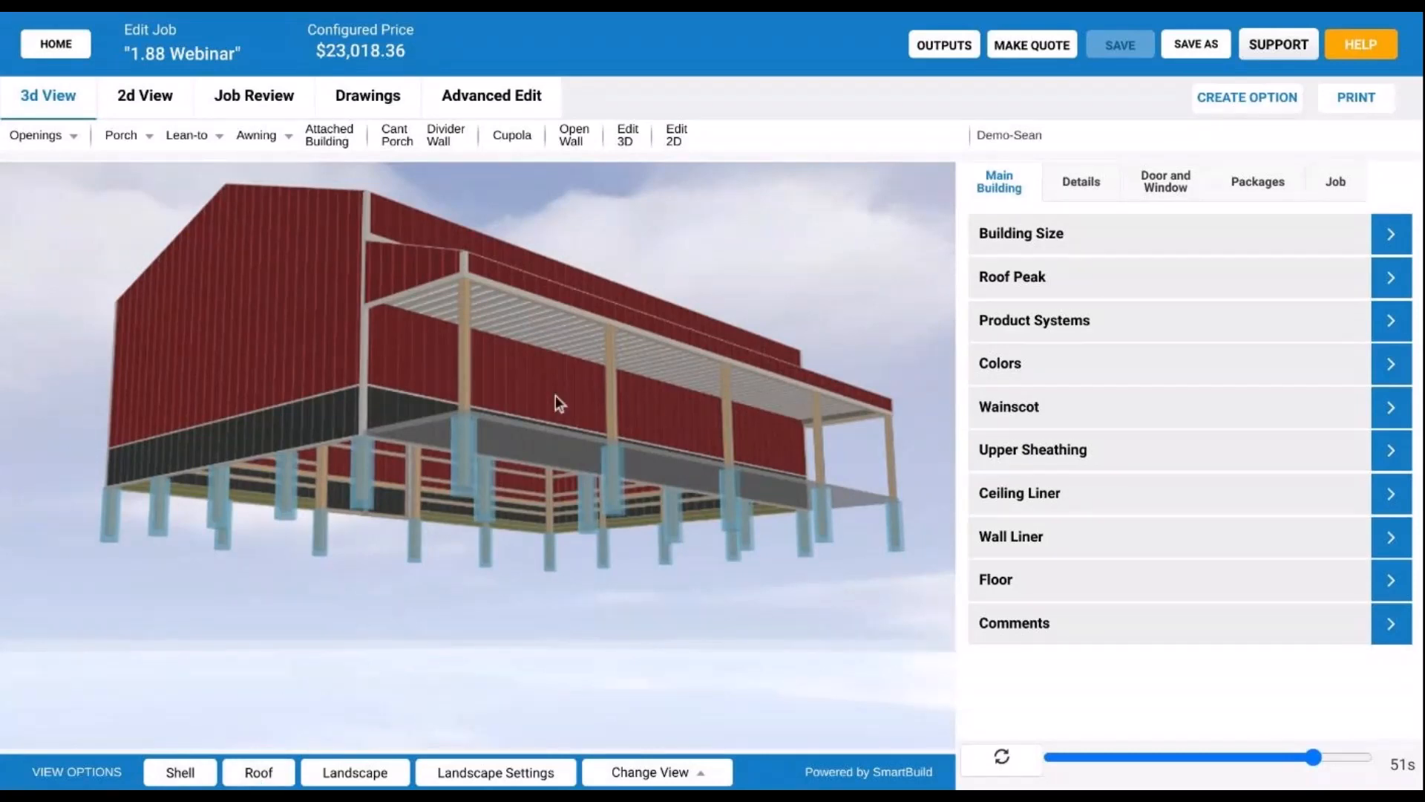
{"action": "left_click_drag", "start_coordinate": [568, 386], "coordinate": [653, 335]}
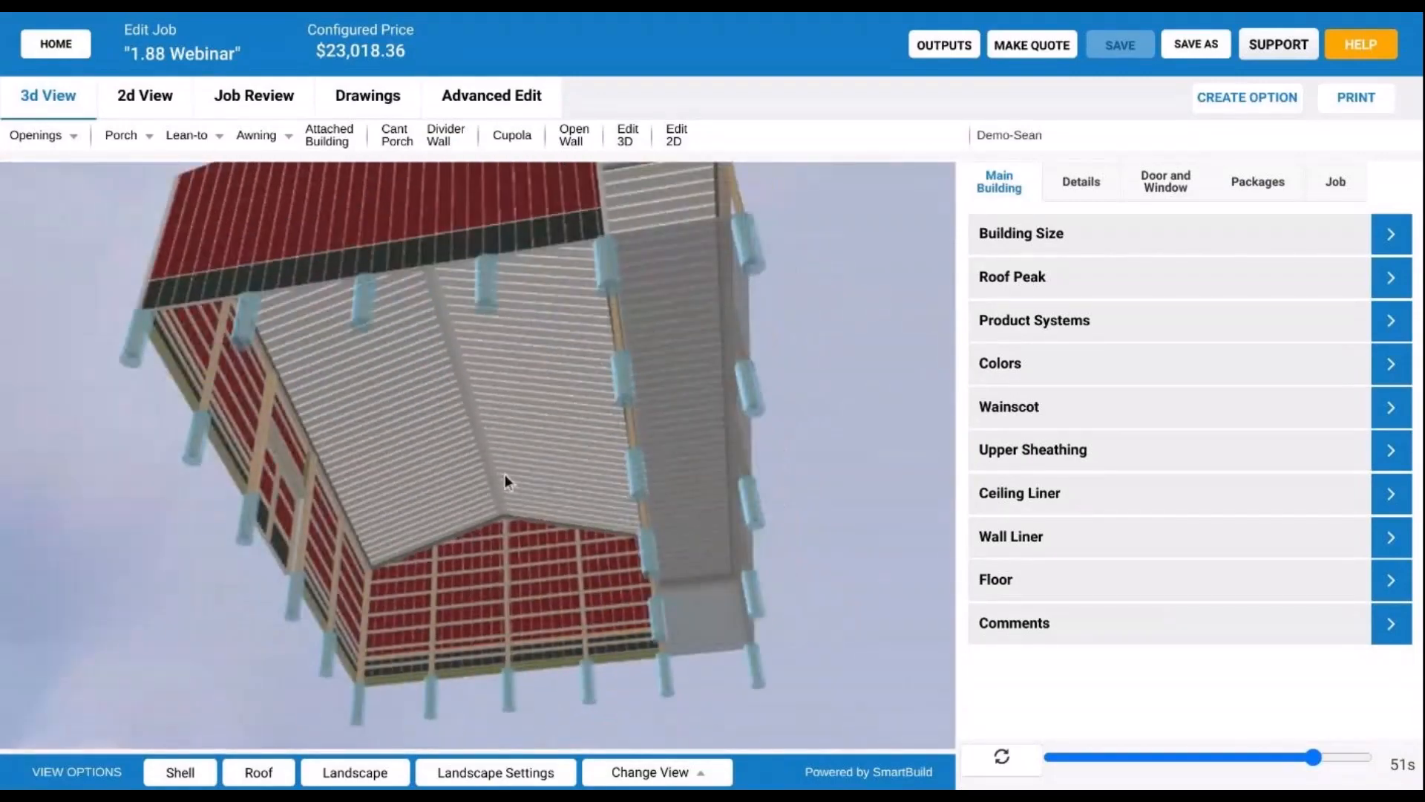
{"action": "scroll", "coordinate": [505, 475], "scroll_direction": "up", "scroll_amount": 5}
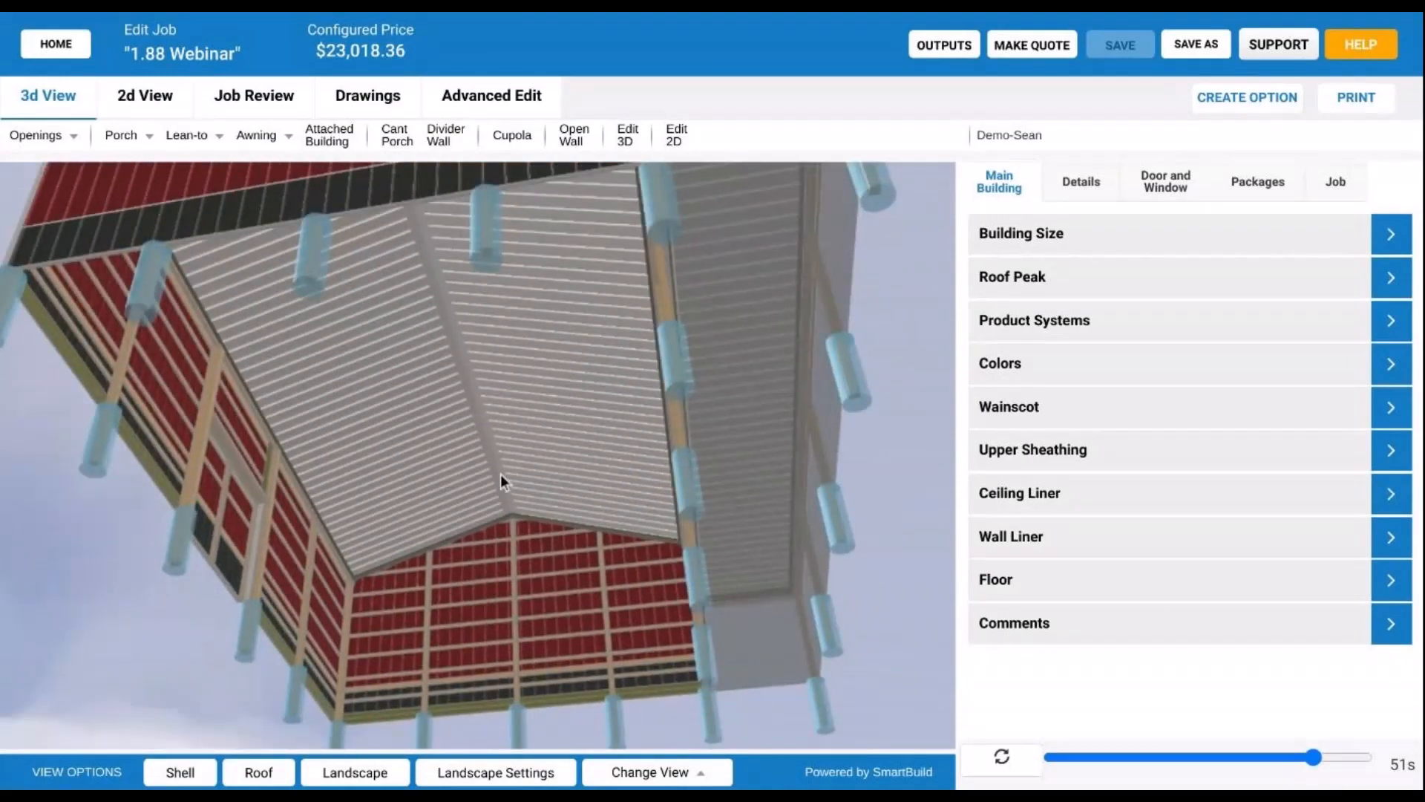
{"action": "left_click_drag", "start_coordinate": [501, 473], "coordinate": [502, 478]}
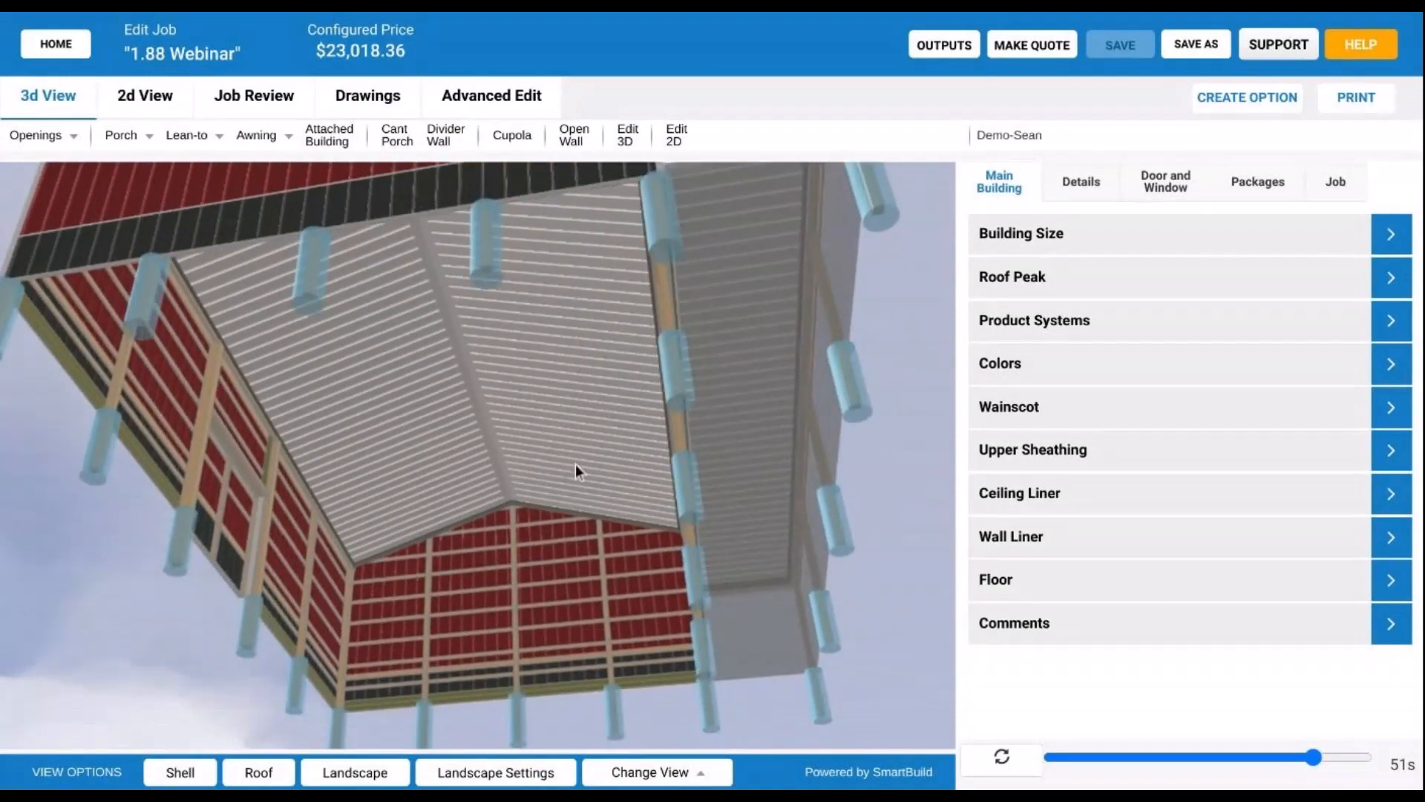
{"action": "left_click_drag", "start_coordinate": [505, 376], "coordinate": [550, 383]}
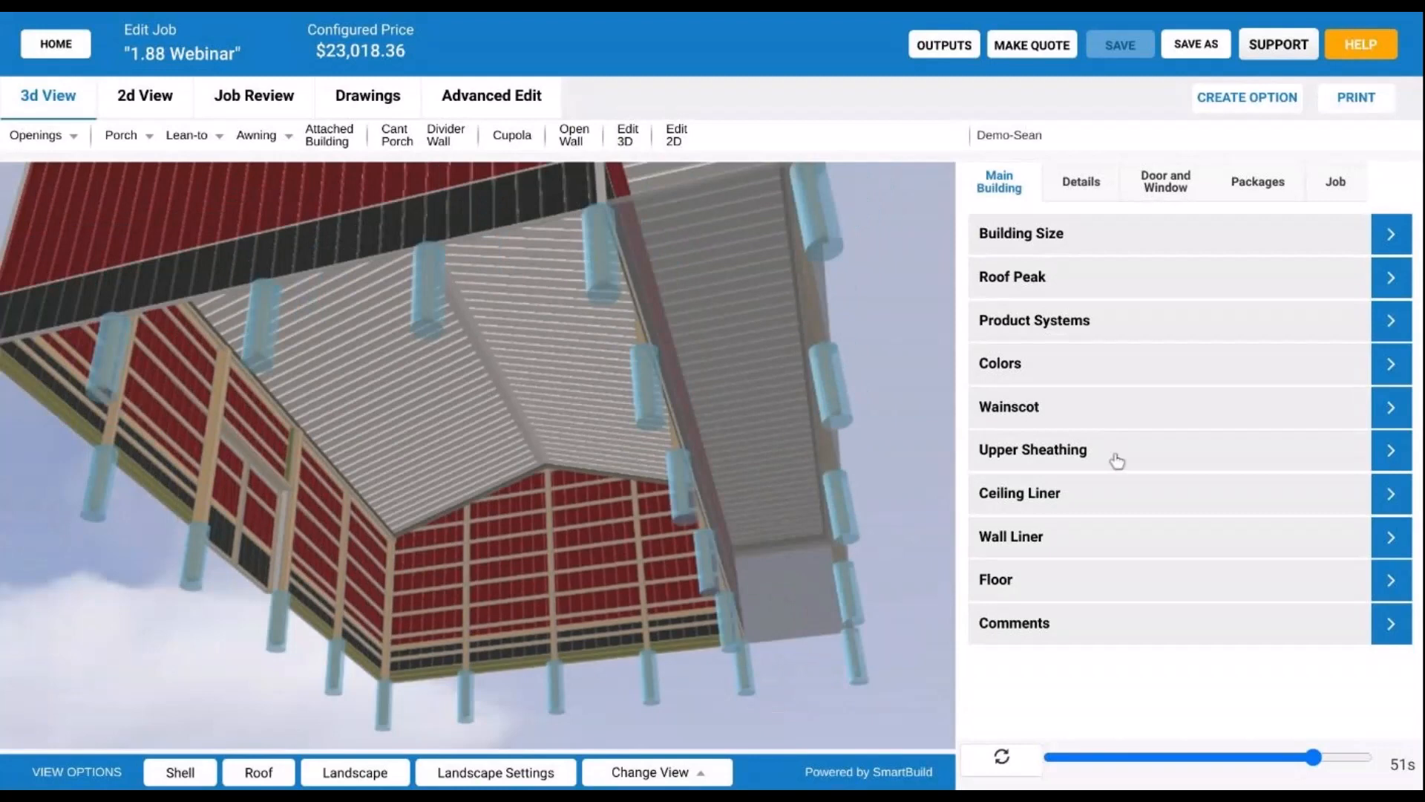
- Check Flat Ceiling under Ceiling Liner and rebuild the model, bringing the price to $22,854.99
{"action": "left_click", "coordinate": [1045, 503]}
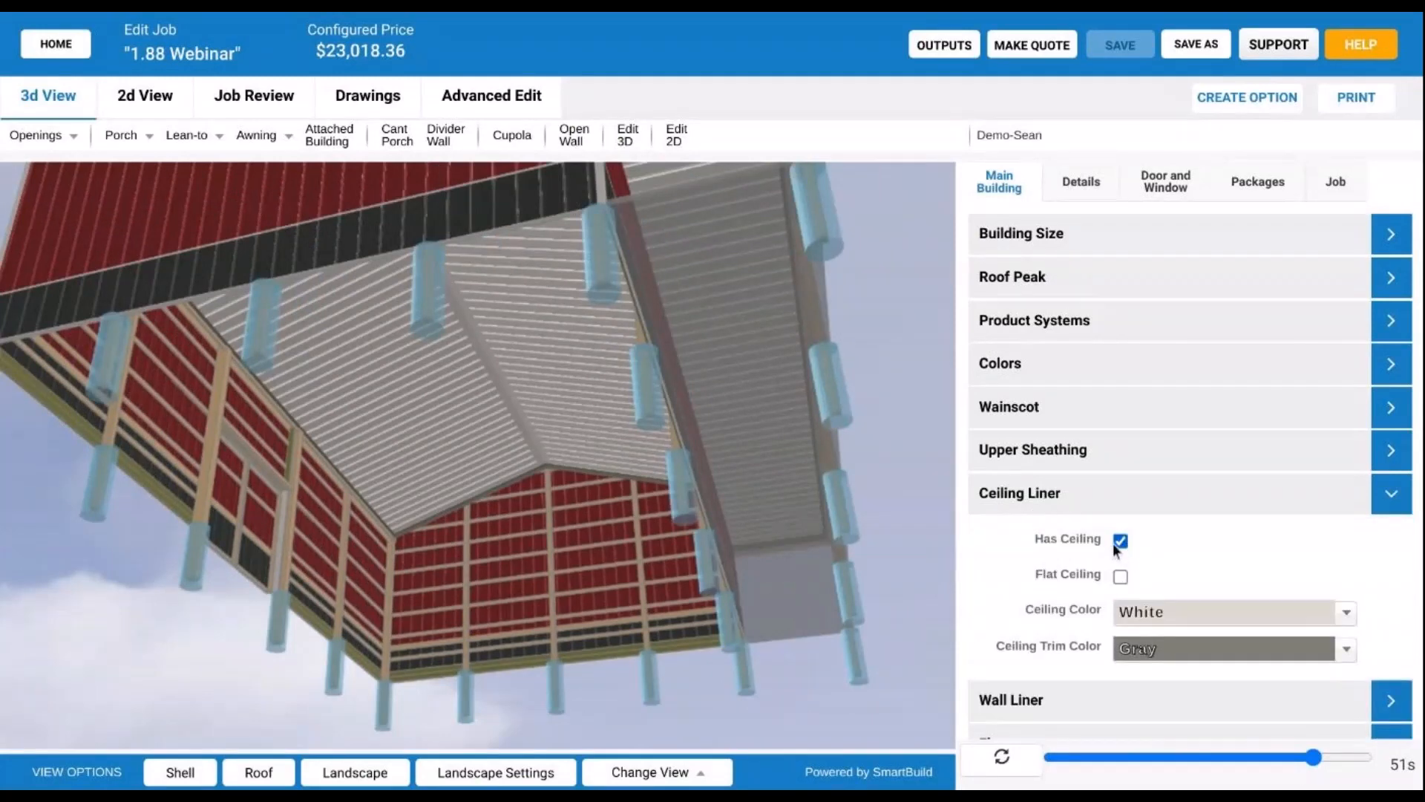
{"action": "left_click_drag", "start_coordinate": [422, 412], "coordinate": [434, 412]}
{"action": "scroll", "coordinate": [430, 411], "scroll_direction": "down", "scroll_amount": 2}
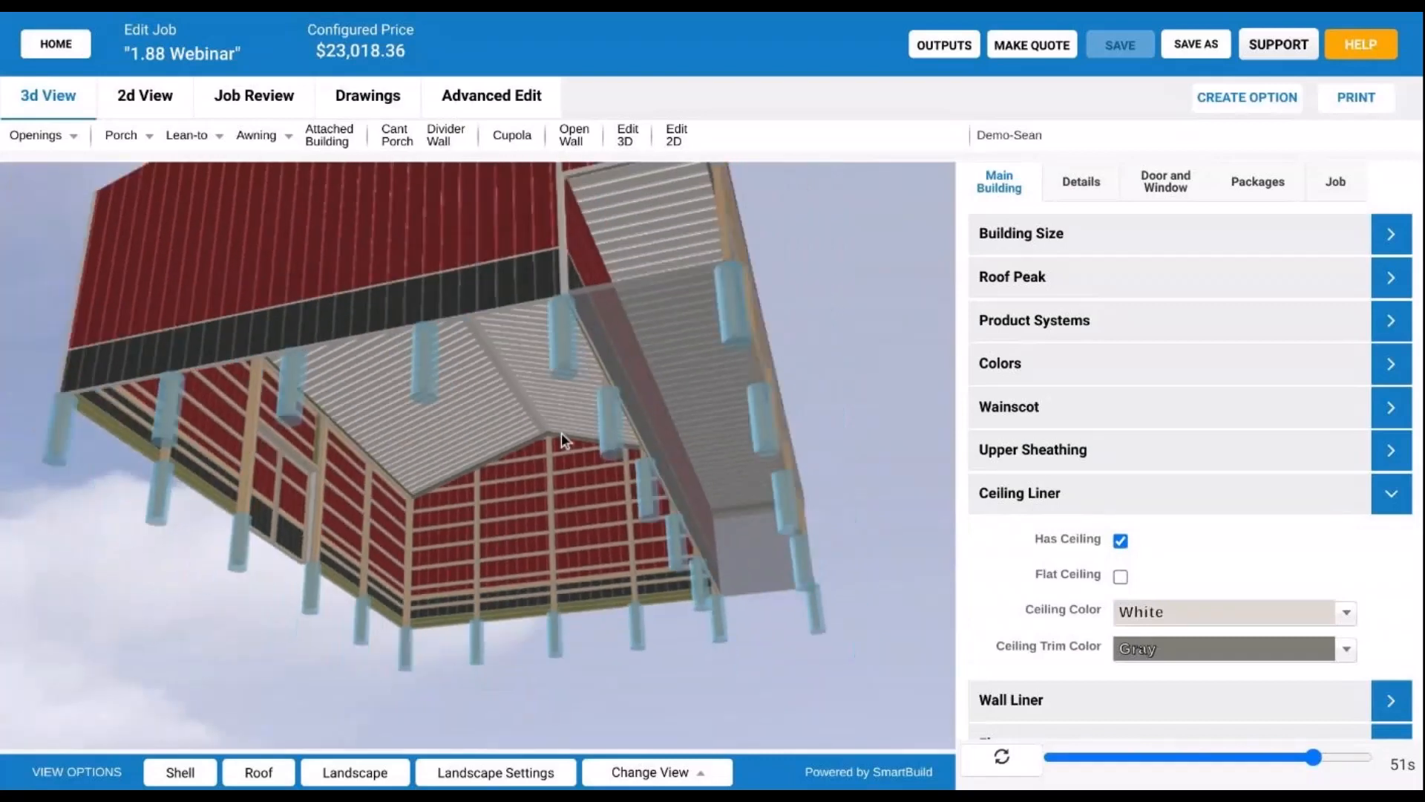
{"action": "left_click_drag", "start_coordinate": [561, 434], "coordinate": [564, 429]}
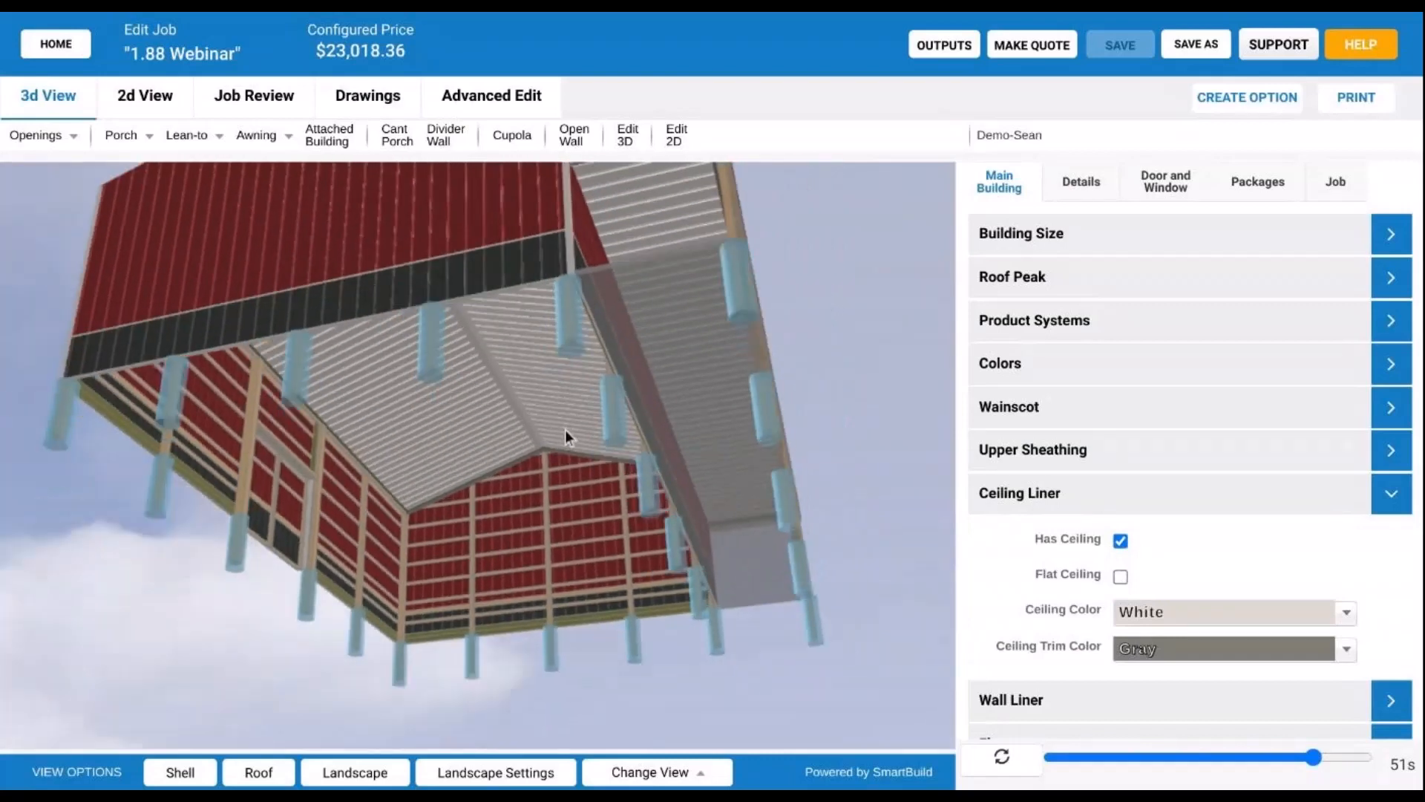
{"action": "left_click", "coordinate": [1121, 576]}
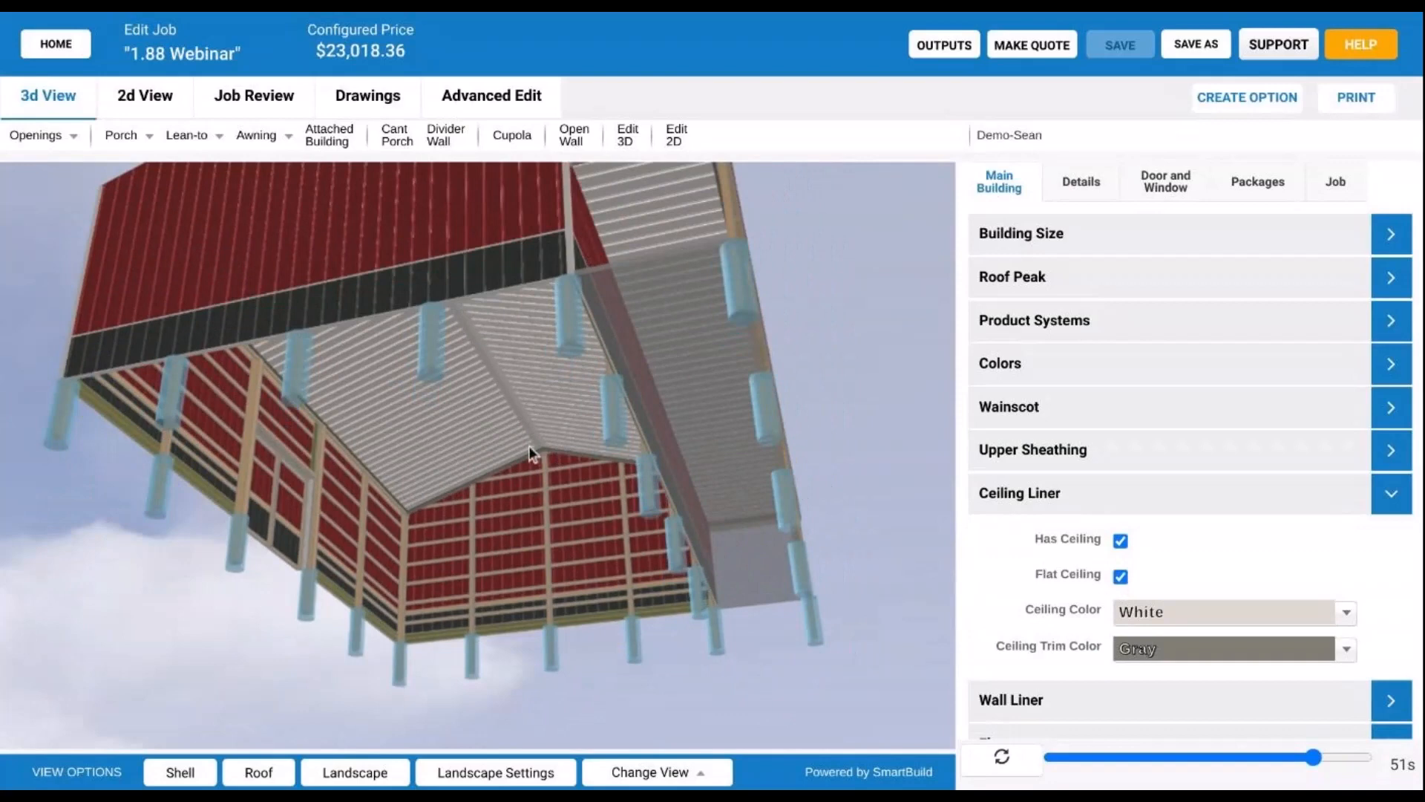
{"action": "left_click", "coordinate": [1003, 756]}
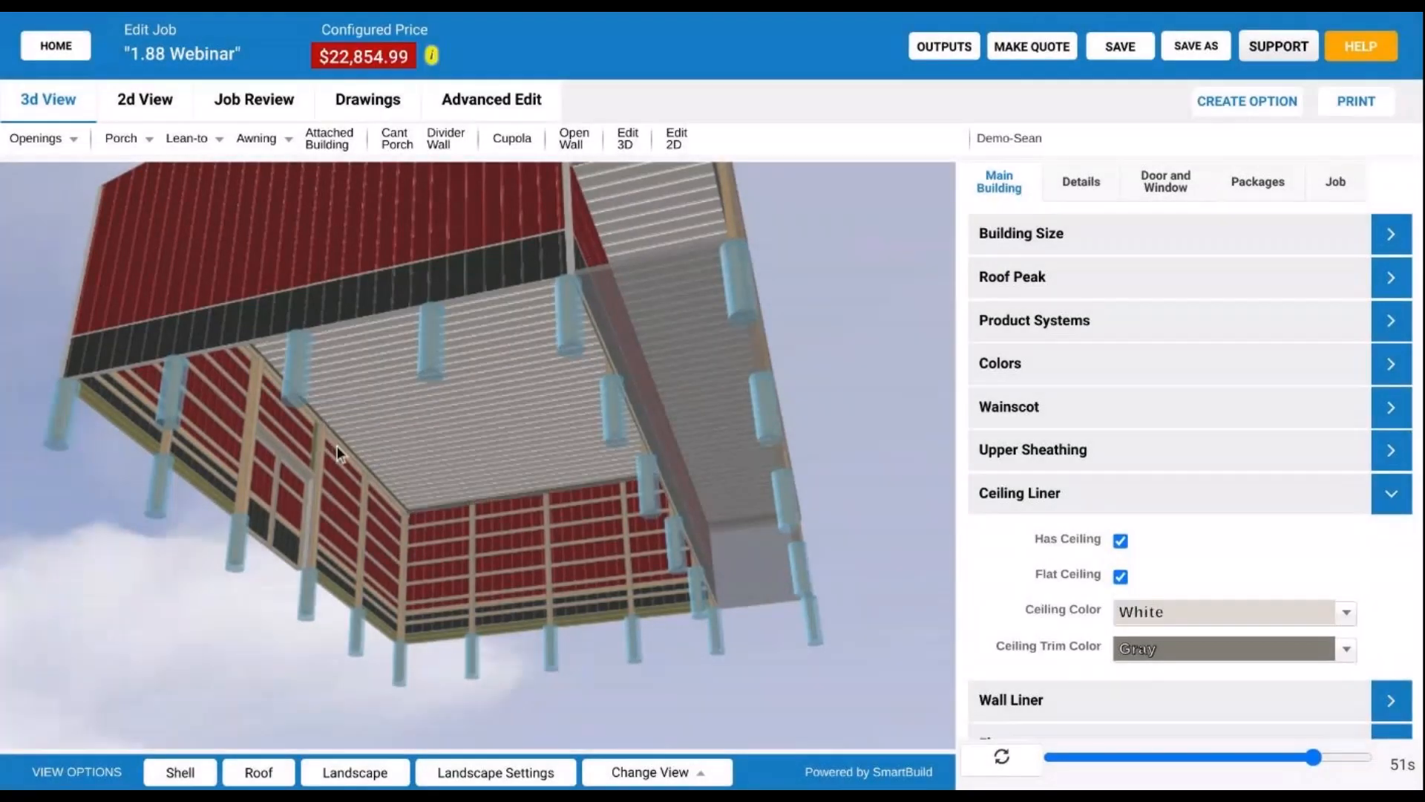
{"action": "left_click_drag", "start_coordinate": [432, 434], "coordinate": [256, 738]}
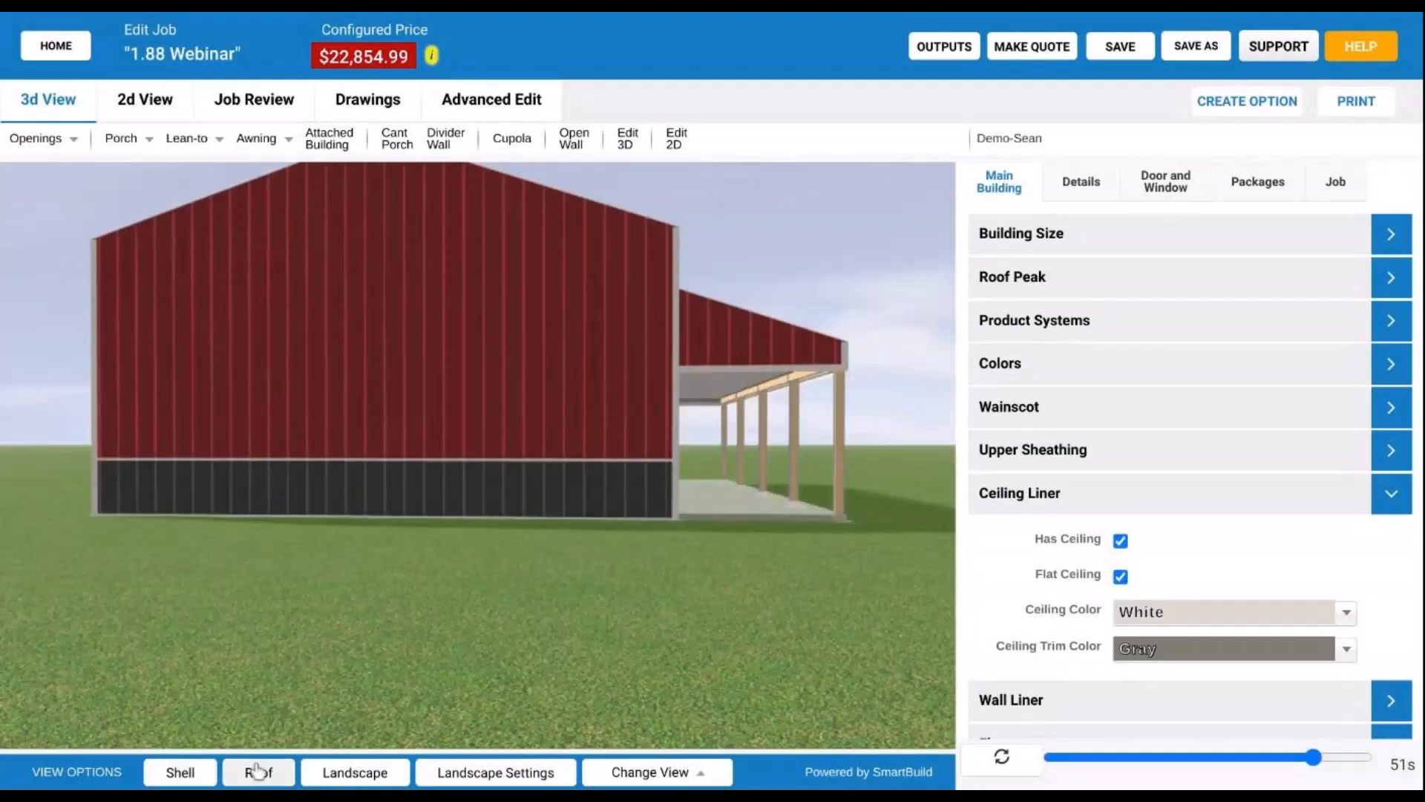
- Hide the wall and roof sheathing and look down on the bare wooden frame
{"action": "left_click", "coordinate": [209, 775]}
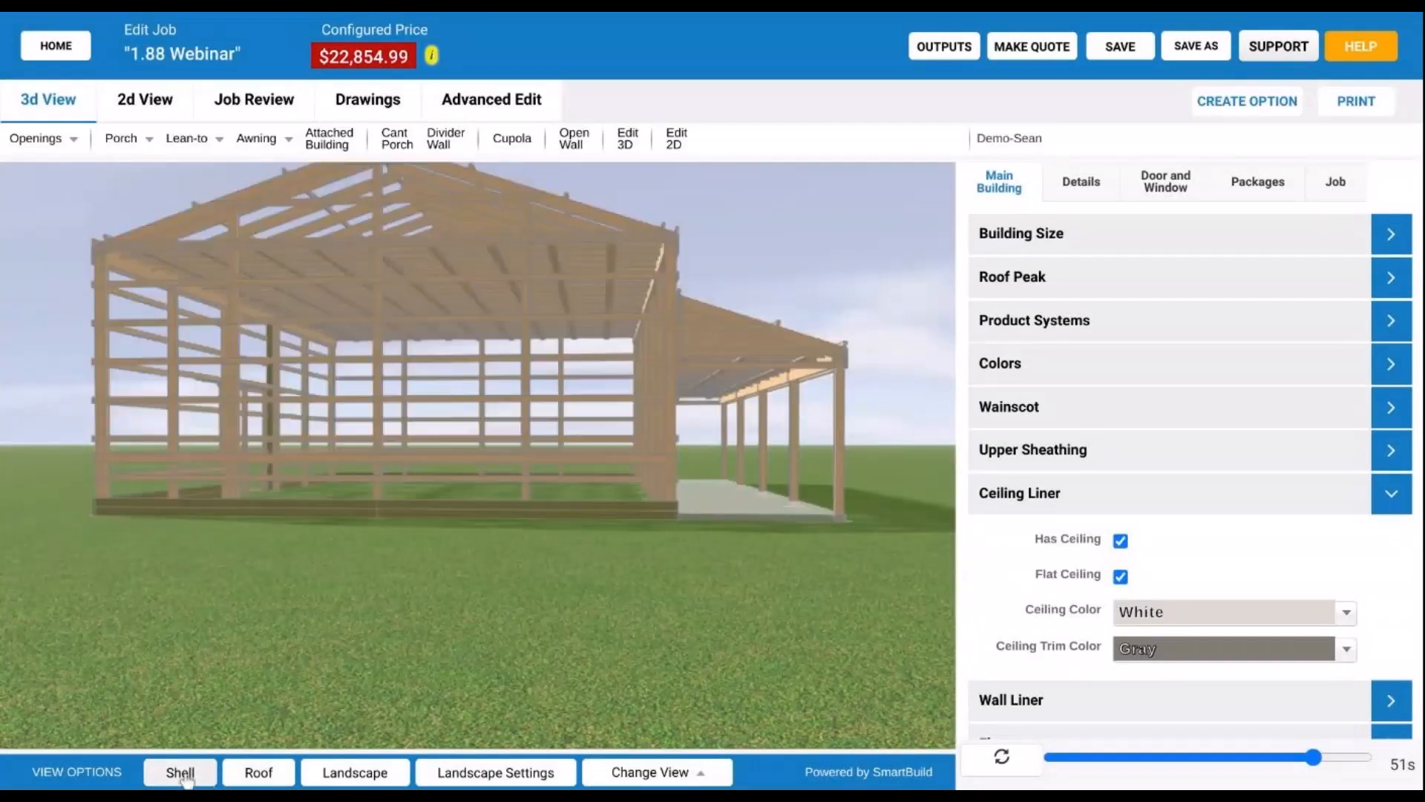
{"action": "scroll", "coordinate": [399, 385], "scroll_direction": "up", "scroll_amount": 2}
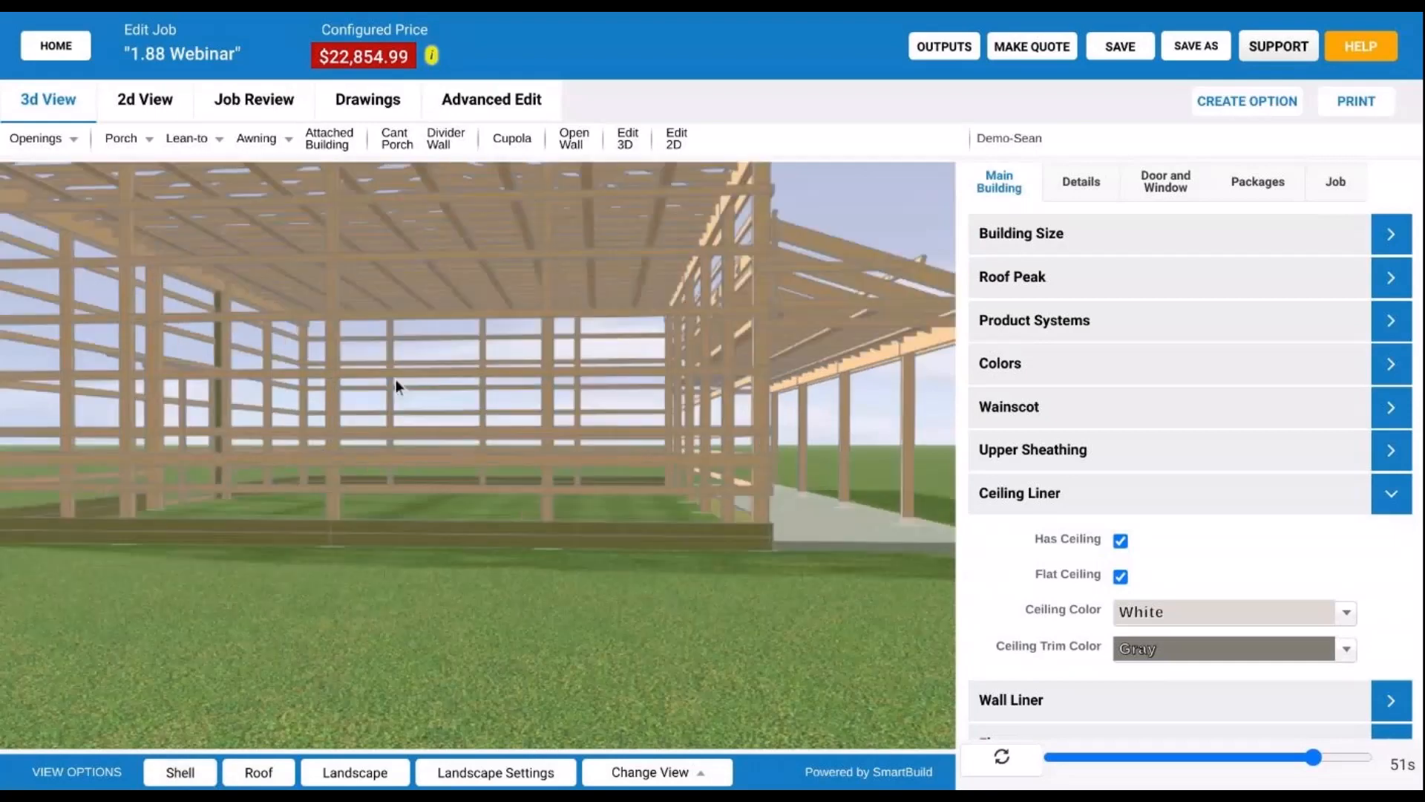
{"action": "scroll", "coordinate": [444, 351], "scroll_direction": "down", "scroll_amount": 3}
{"action": "left_click_drag", "start_coordinate": [454, 362], "coordinate": [345, 341]}
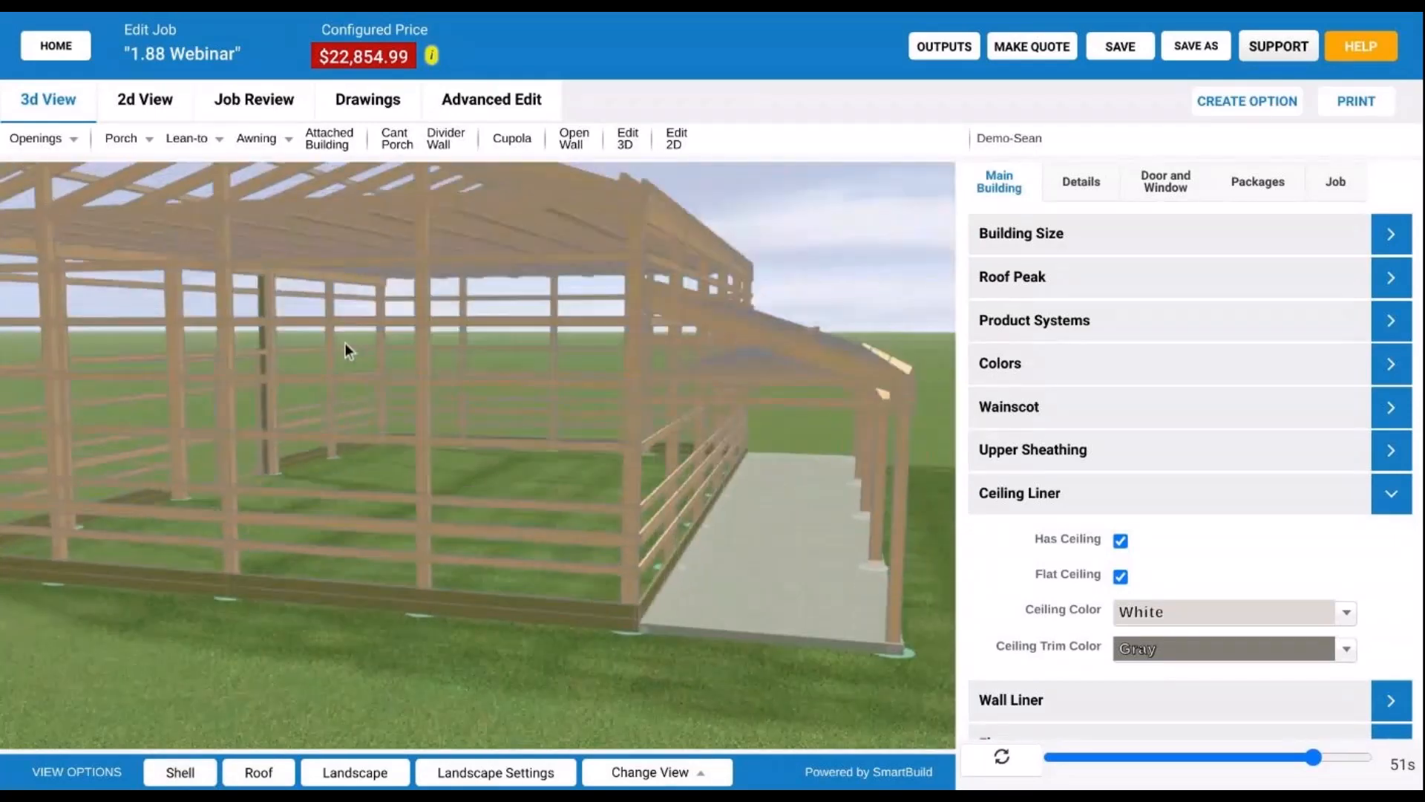
- Turn Flat Ceiling back off, returning the price to $23,018.36, and enter Edit 3D mode
{"action": "left_click", "coordinate": [1120, 576]}
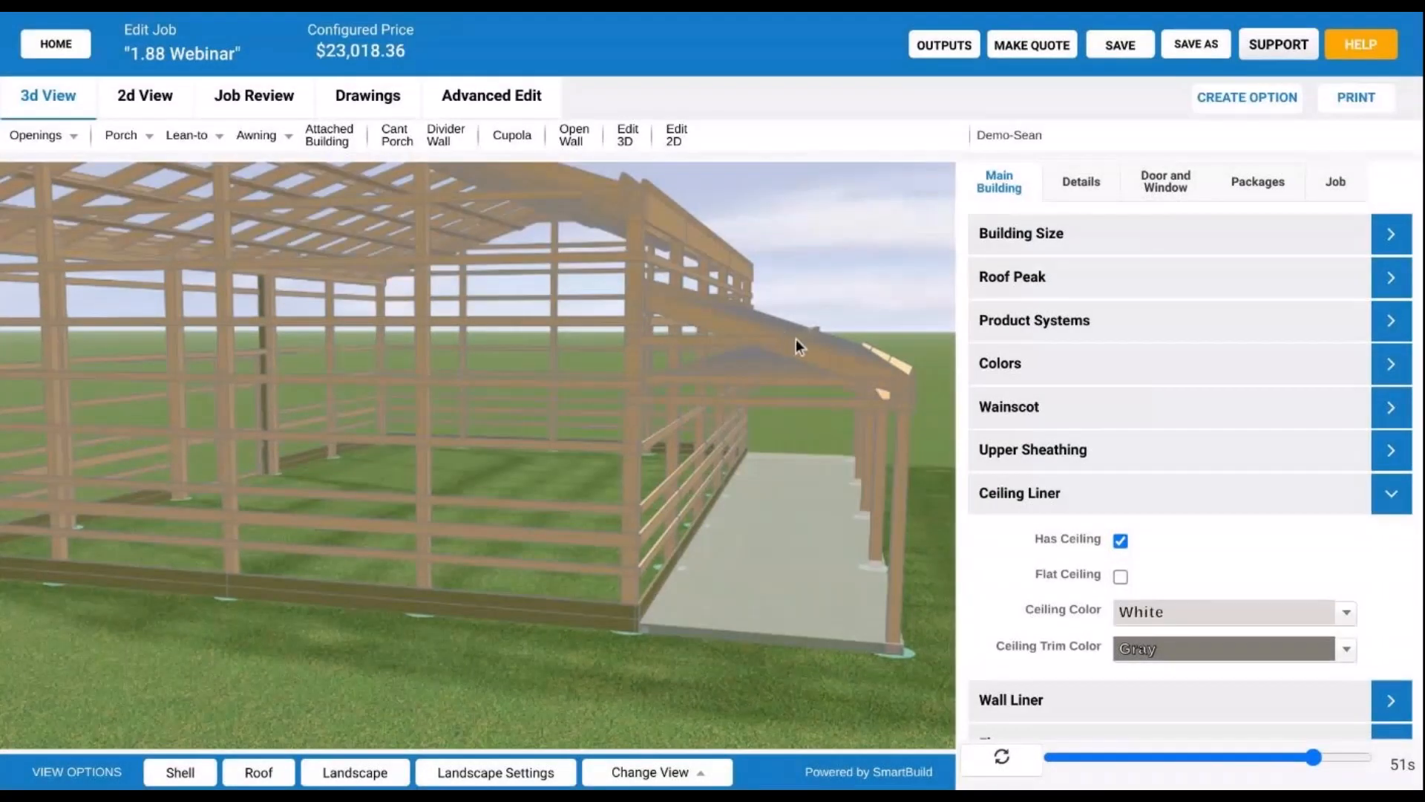
{"action": "left_click_drag", "start_coordinate": [796, 339], "coordinate": [180, 230]}
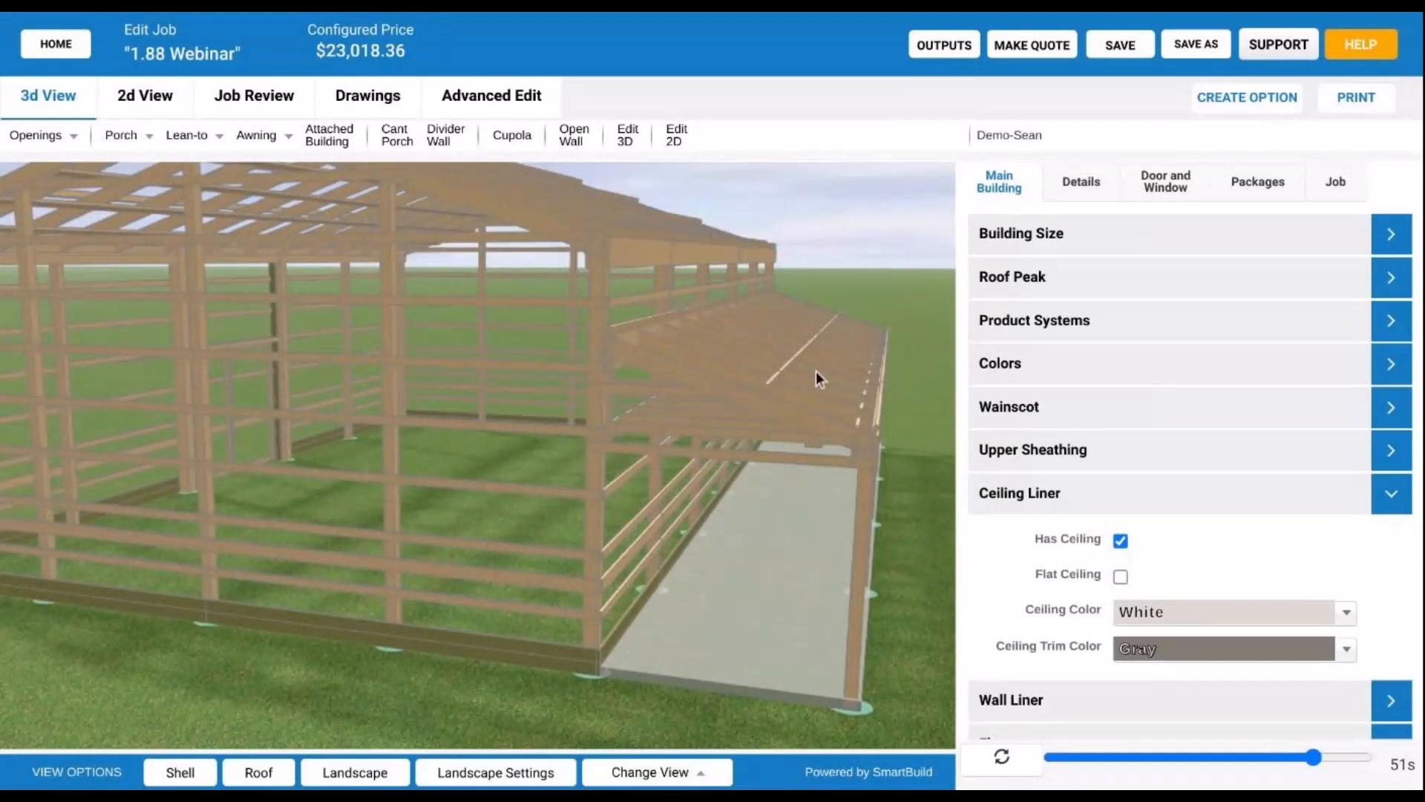
{"action": "left_click_drag", "start_coordinate": [817, 371], "coordinate": [799, 372]}
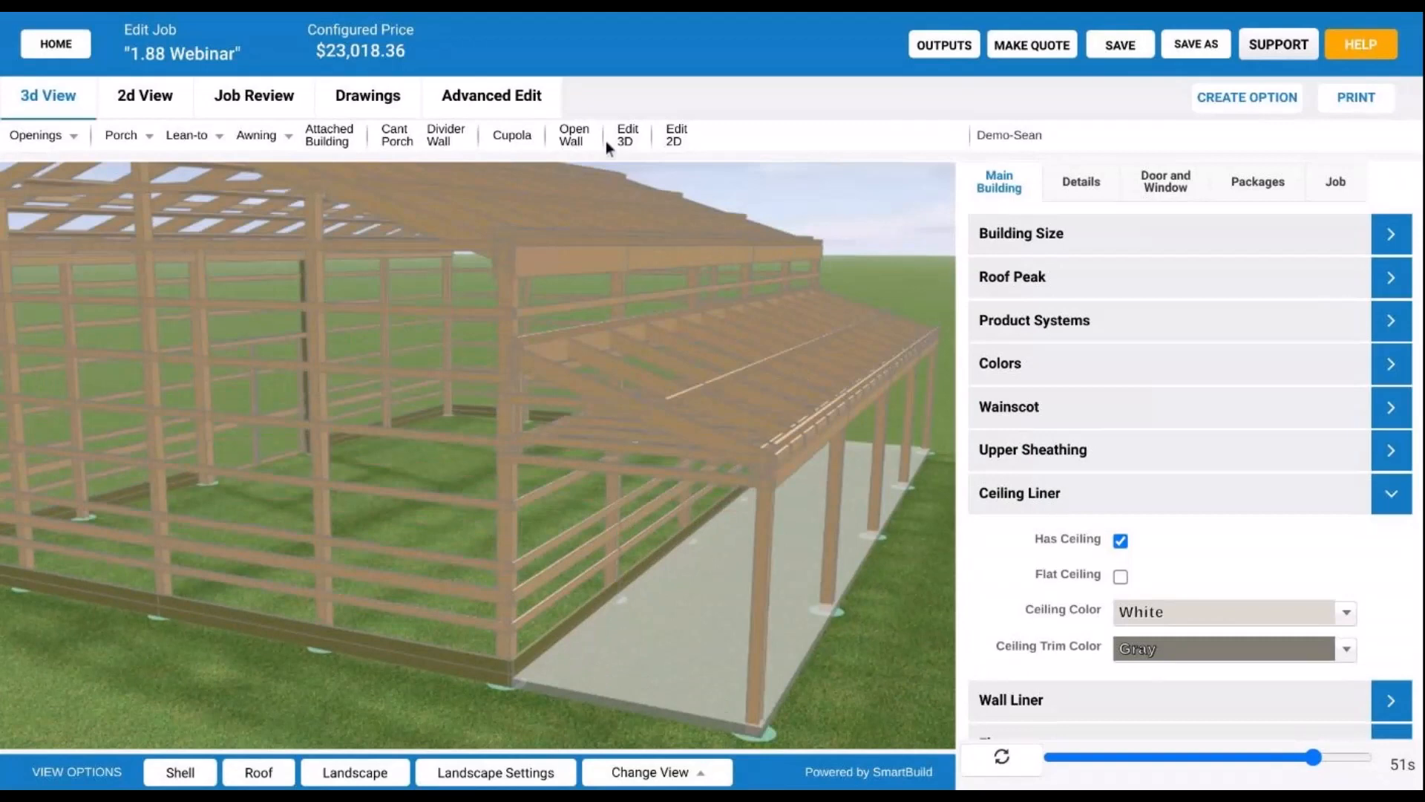
{"action": "scroll", "coordinate": [589, 493], "scroll_direction": "down", "scroll_amount": 5}
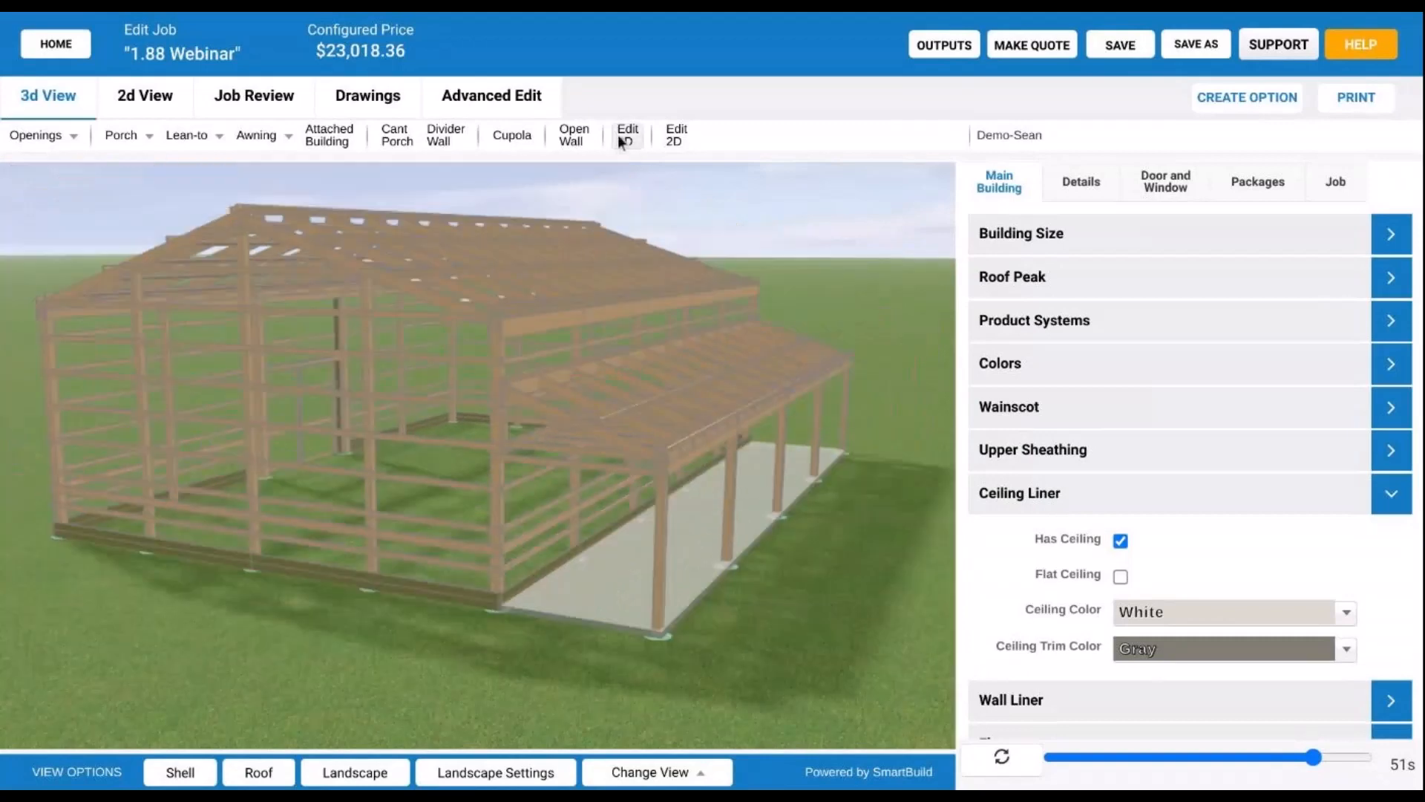
{"action": "left_click", "coordinate": [627, 137]}
- Open the lean-to's advanced settings and scroll to its ceiling fields (height offset, purlin and joist materials)
{"action": "left_click", "coordinate": [754, 511]}
{"action": "double_click", "coordinate": [727, 436]}
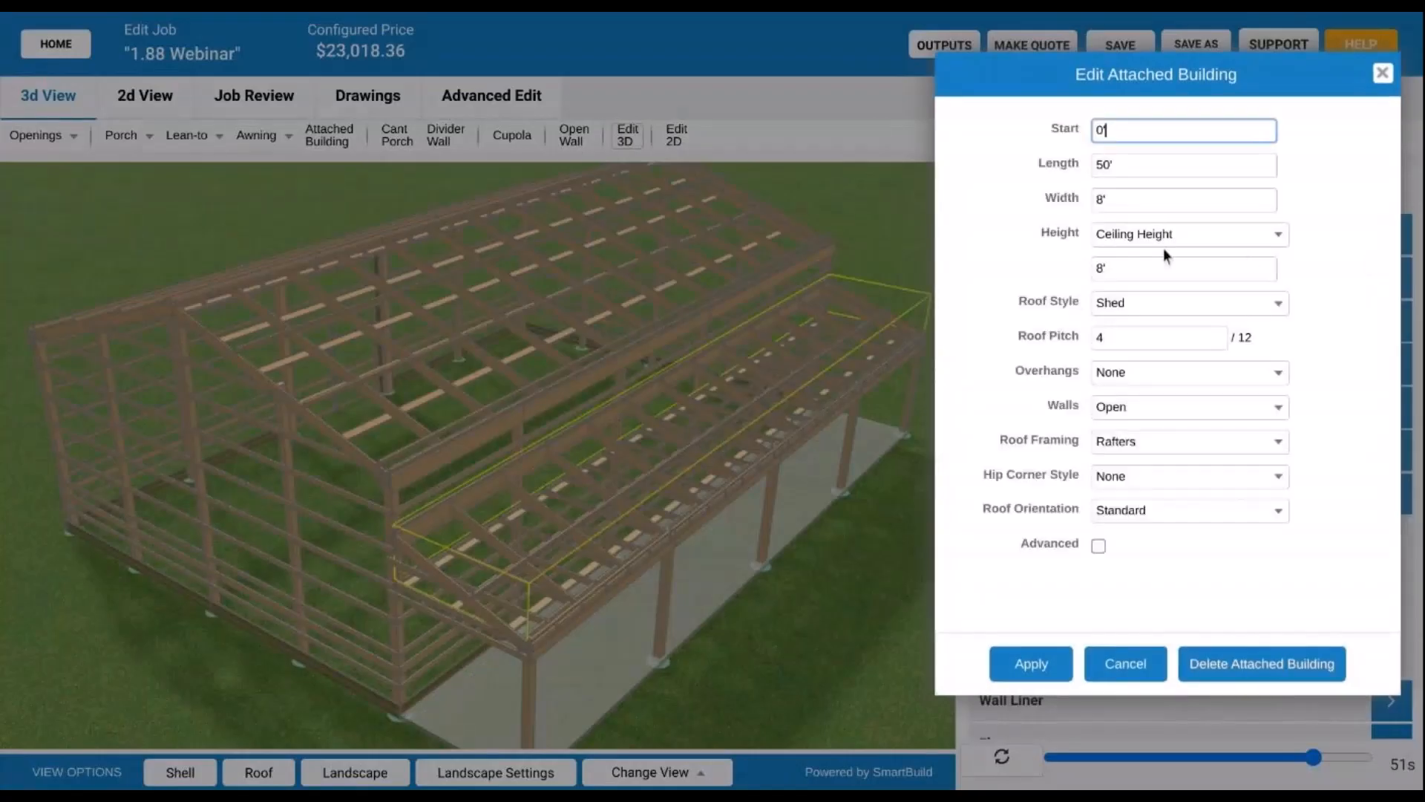
{"action": "left_click", "coordinate": [1099, 546]}
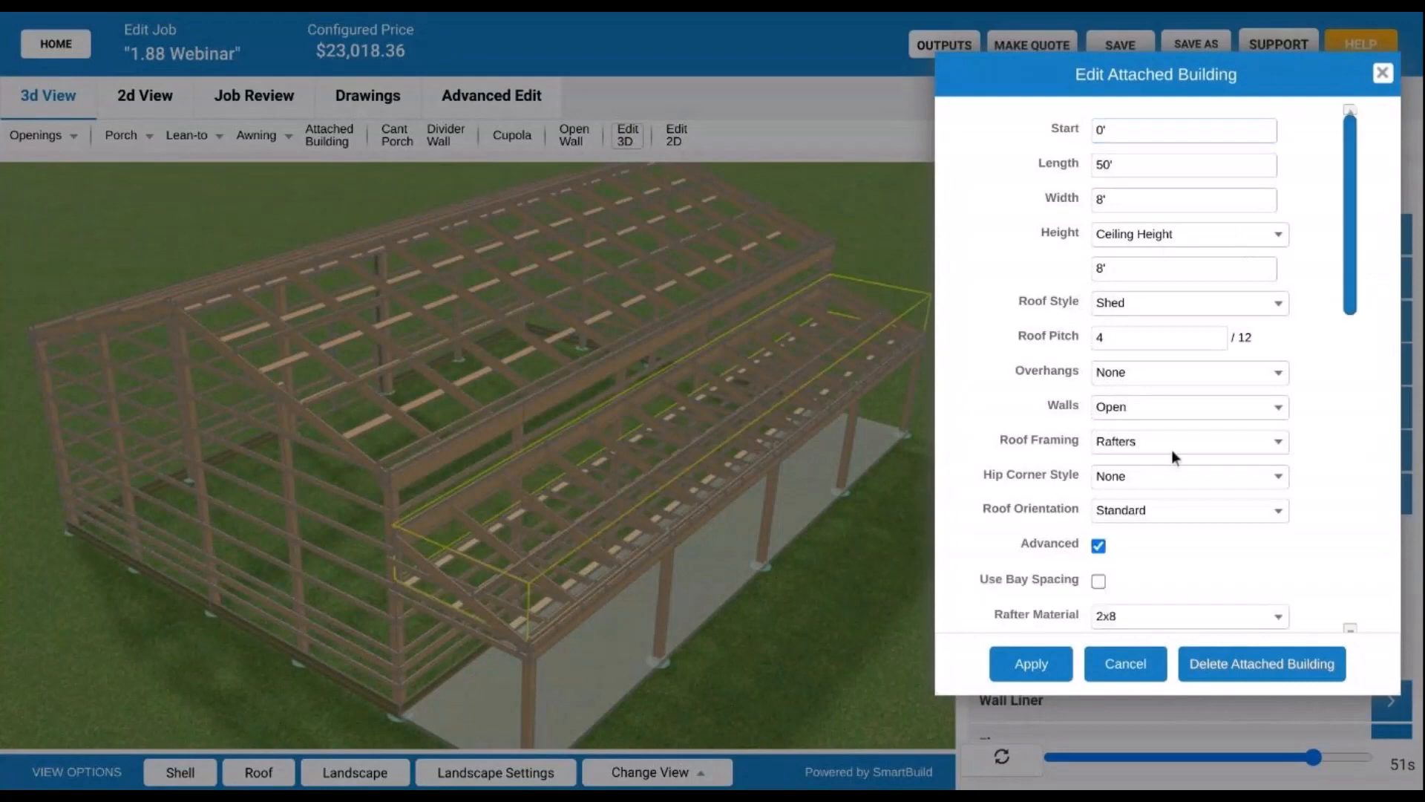
{"action": "scroll", "coordinate": [1171, 450], "scroll_direction": "down", "scroll_amount": 6}
{"action": "scroll", "coordinate": [1183, 450], "scroll_direction": "down", "scroll_amount": 5}
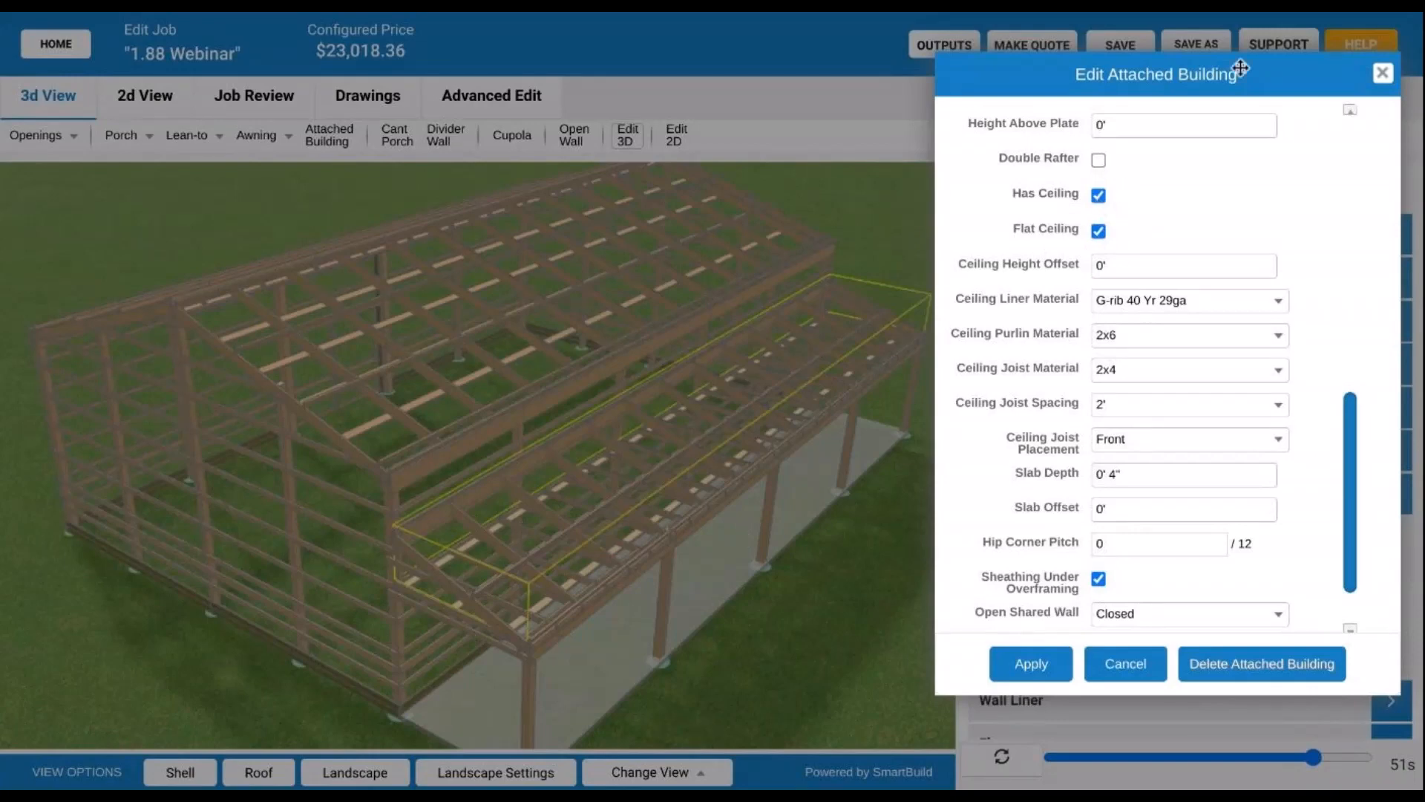
{"action": "left_click_drag", "start_coordinate": [1248, 72], "coordinate": [826, 93]}
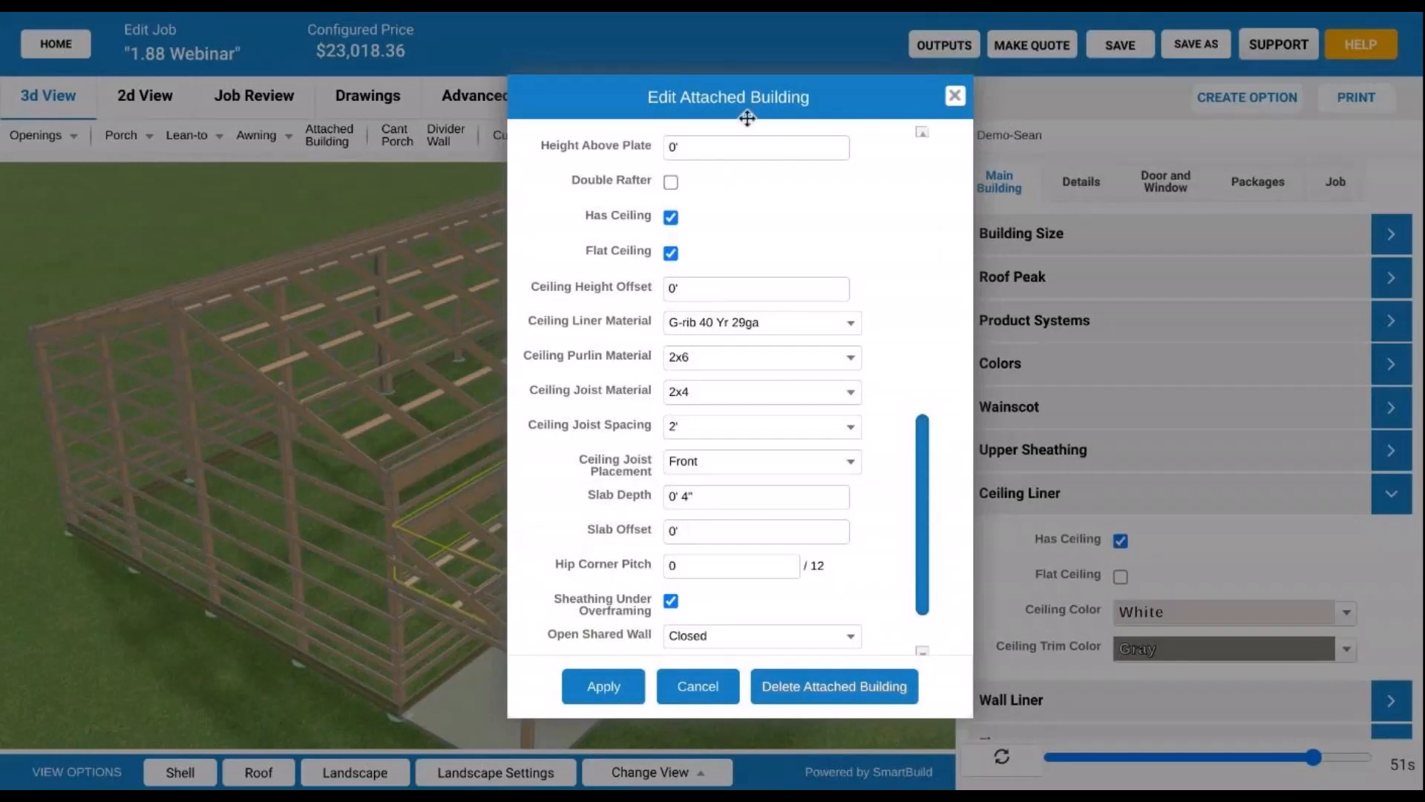
{"action": "left_click_drag", "start_coordinate": [751, 96], "coordinate": [771, 98]}
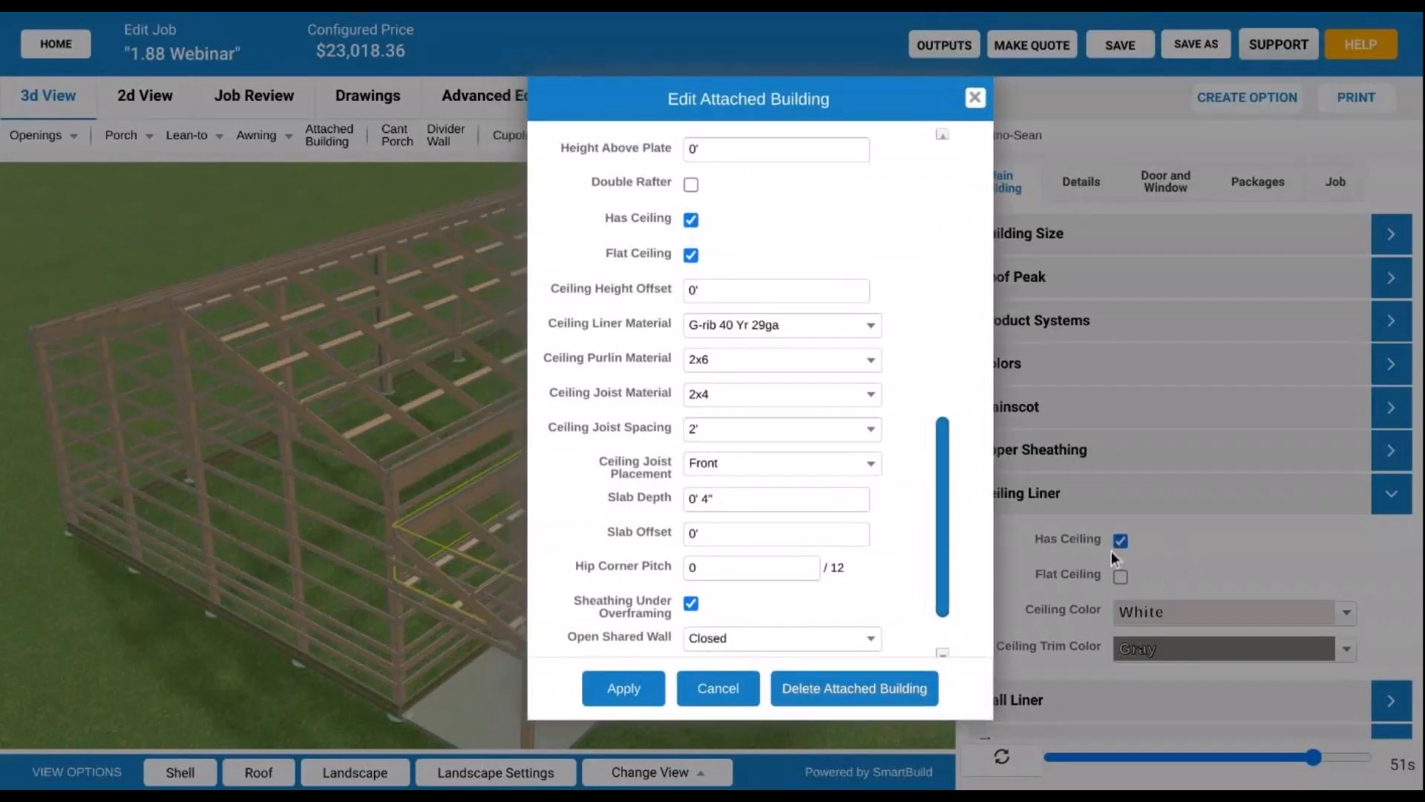
{"action": "left_click_drag", "start_coordinate": [765, 102], "coordinate": [1152, 126]}
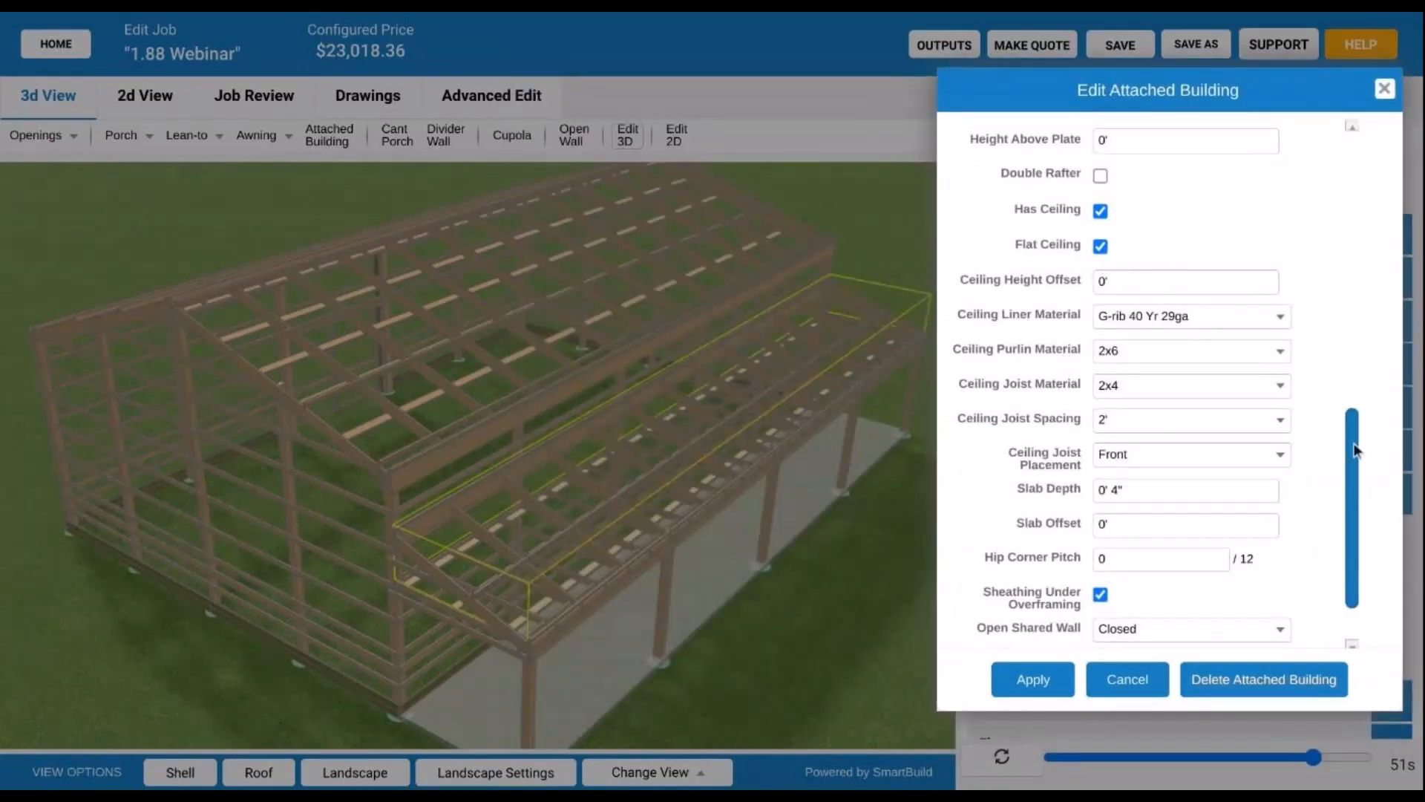
{"action": "scroll", "coordinate": [1219, 500], "scroll_direction": "down", "scroll_amount": 1}
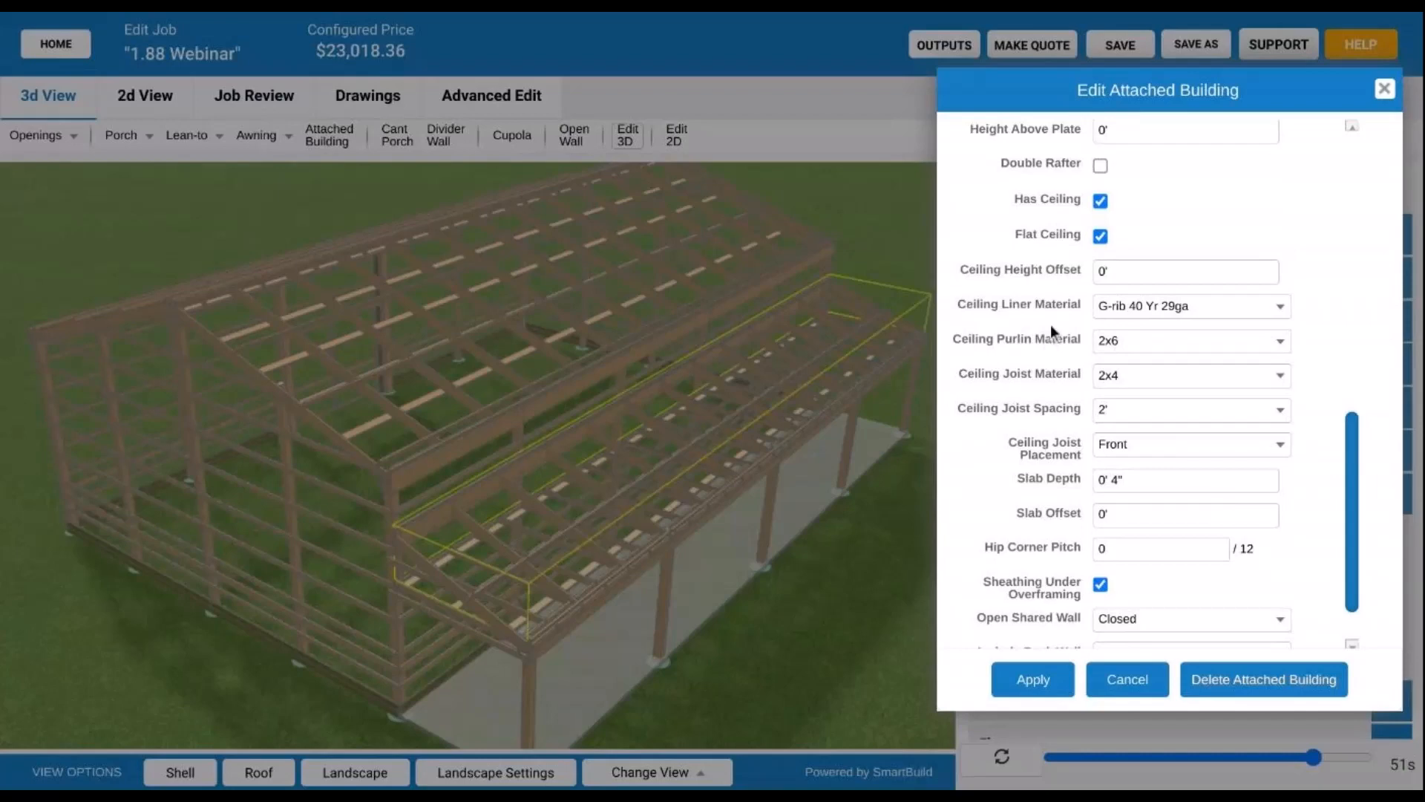
- Set the lean-to's ceiling height offset to 0' 6"
{"action": "left_click", "coordinate": [1118, 271]}
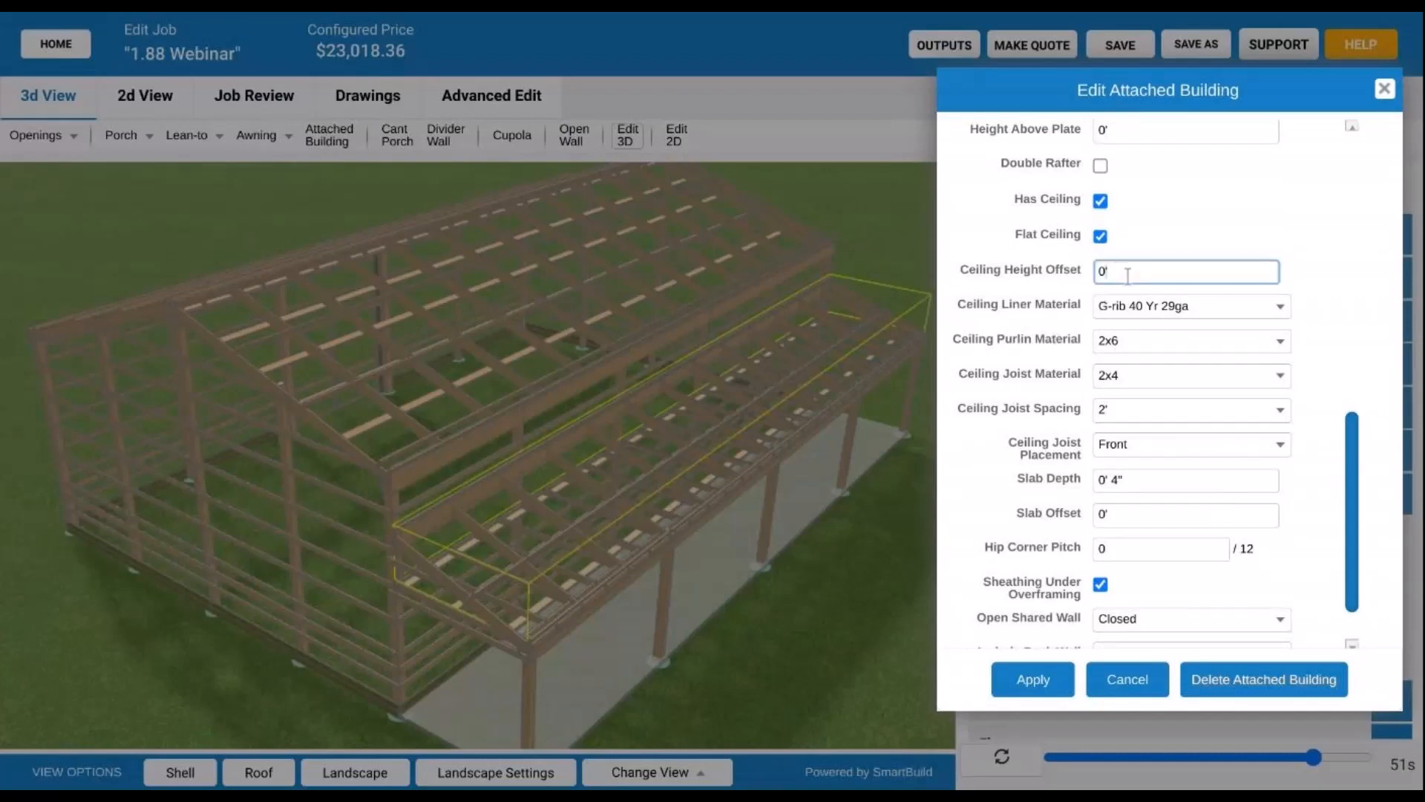
{"action": "left_click", "coordinate": [550, 506]}
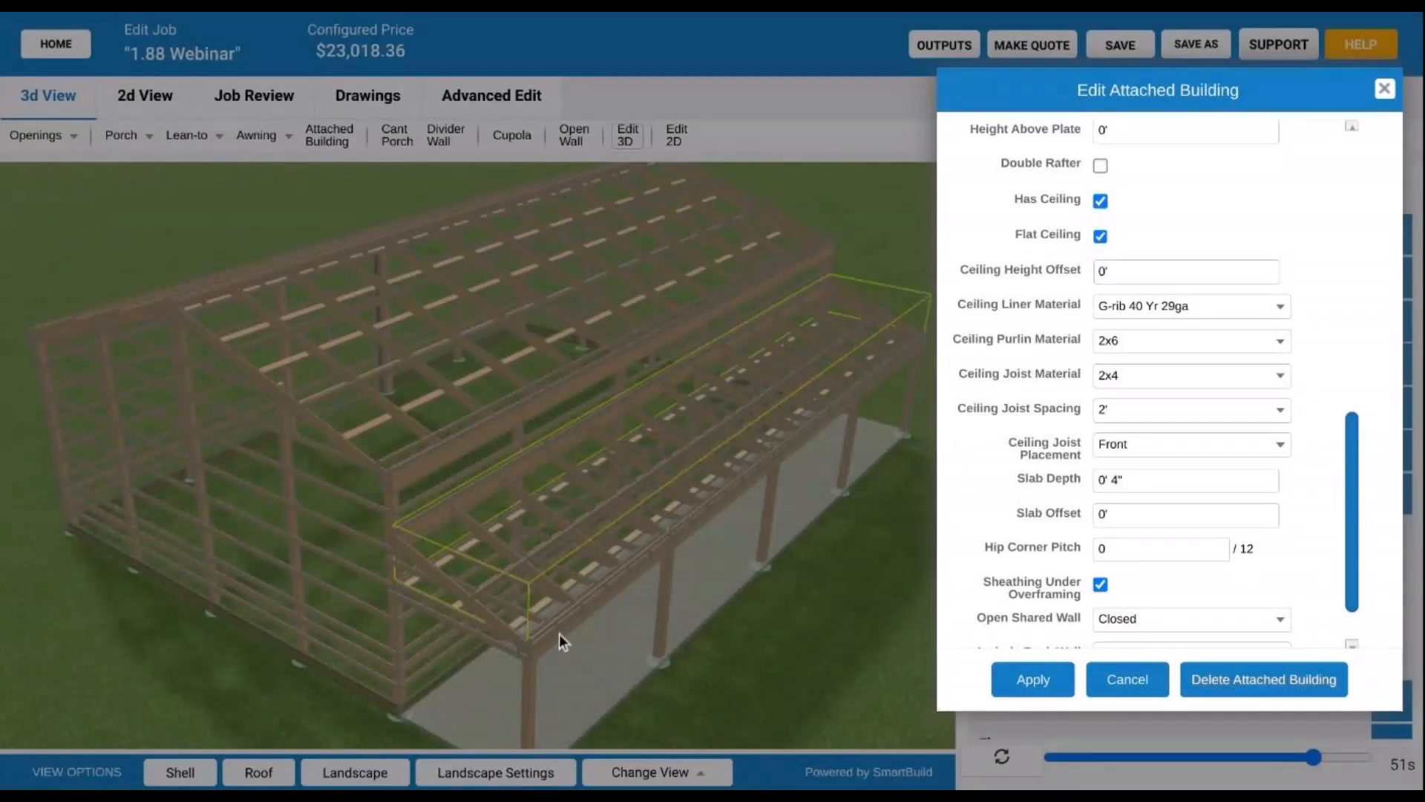
{"action": "left_click", "coordinate": [1145, 270]}
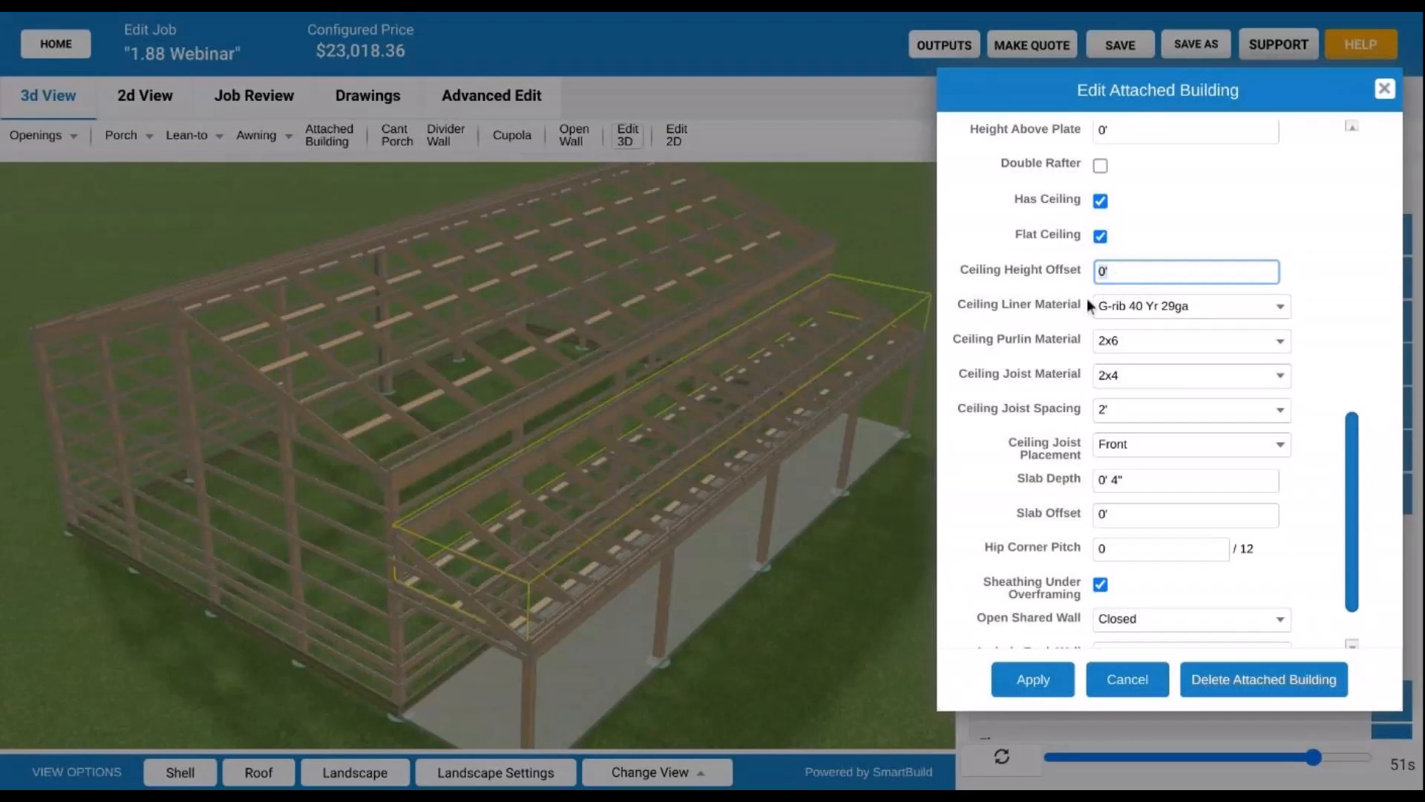
{"action": "type", "text": "6\""}
{"action": "left_click", "coordinate": [1057, 335]}
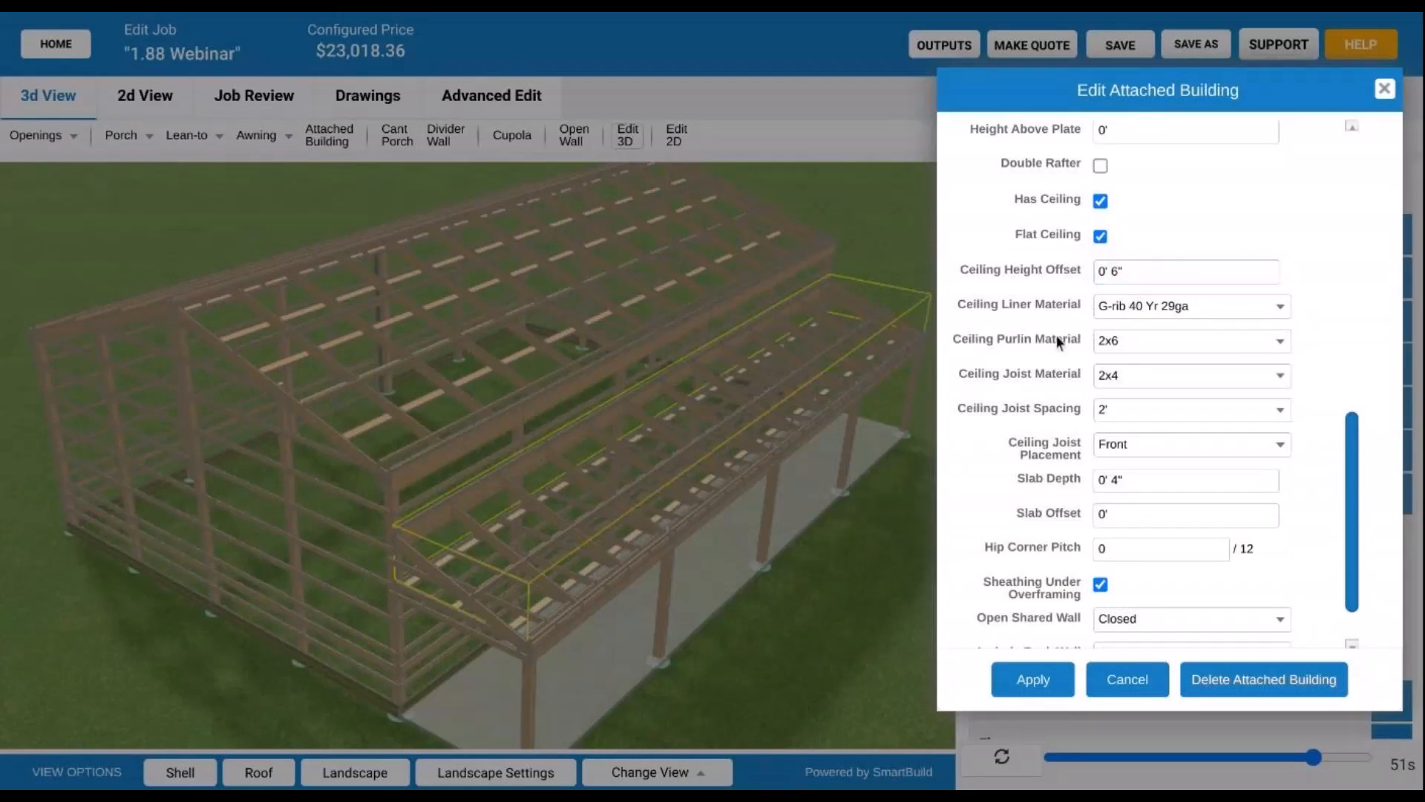
- Review the Ceiling Purlin Material choices, leaving it at 2x6
{"action": "scroll", "coordinate": [1062, 288], "scroll_direction": "down", "scroll_amount": 1}
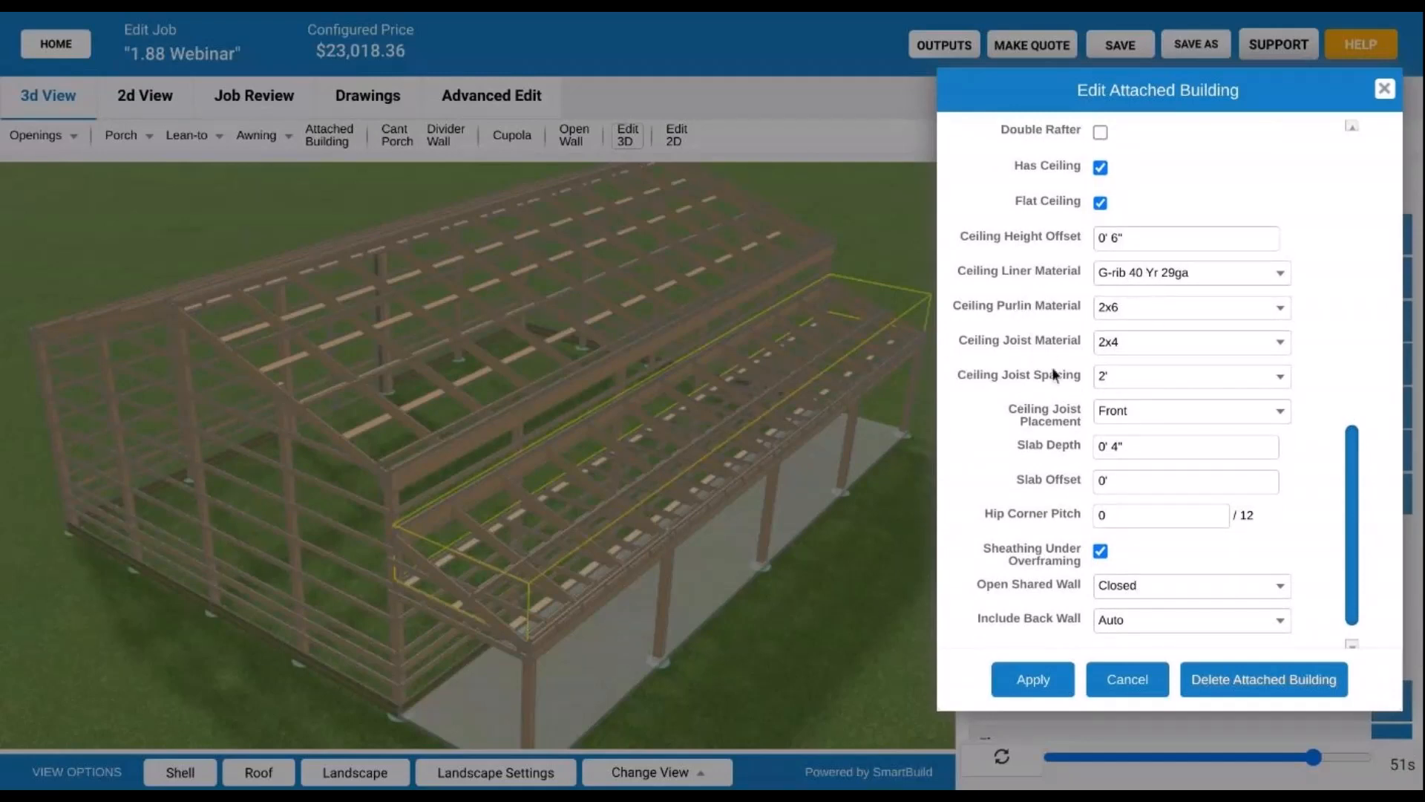
{"action": "scroll", "coordinate": [1053, 364], "scroll_direction": "down", "scroll_amount": 1}
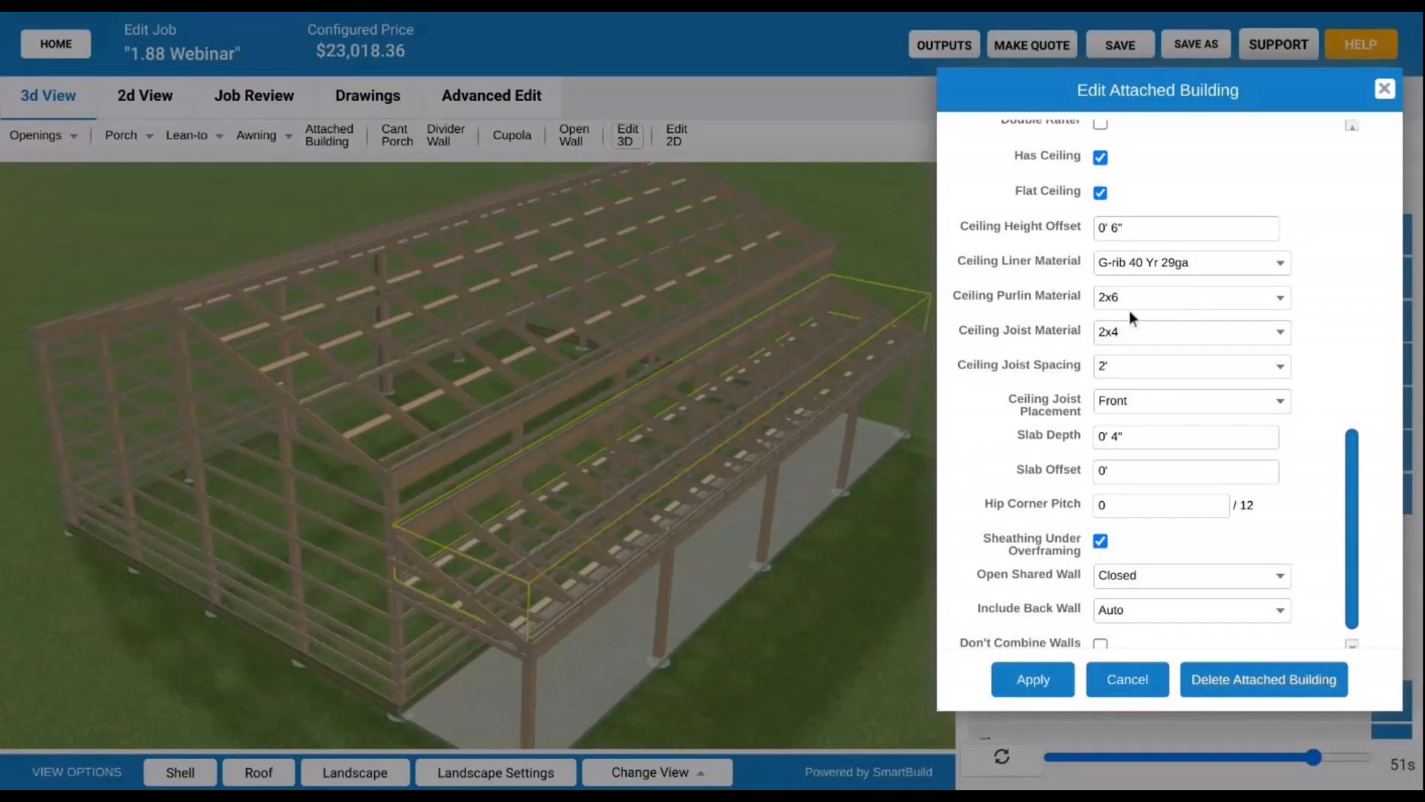
{"action": "left_click", "coordinate": [1191, 299]}
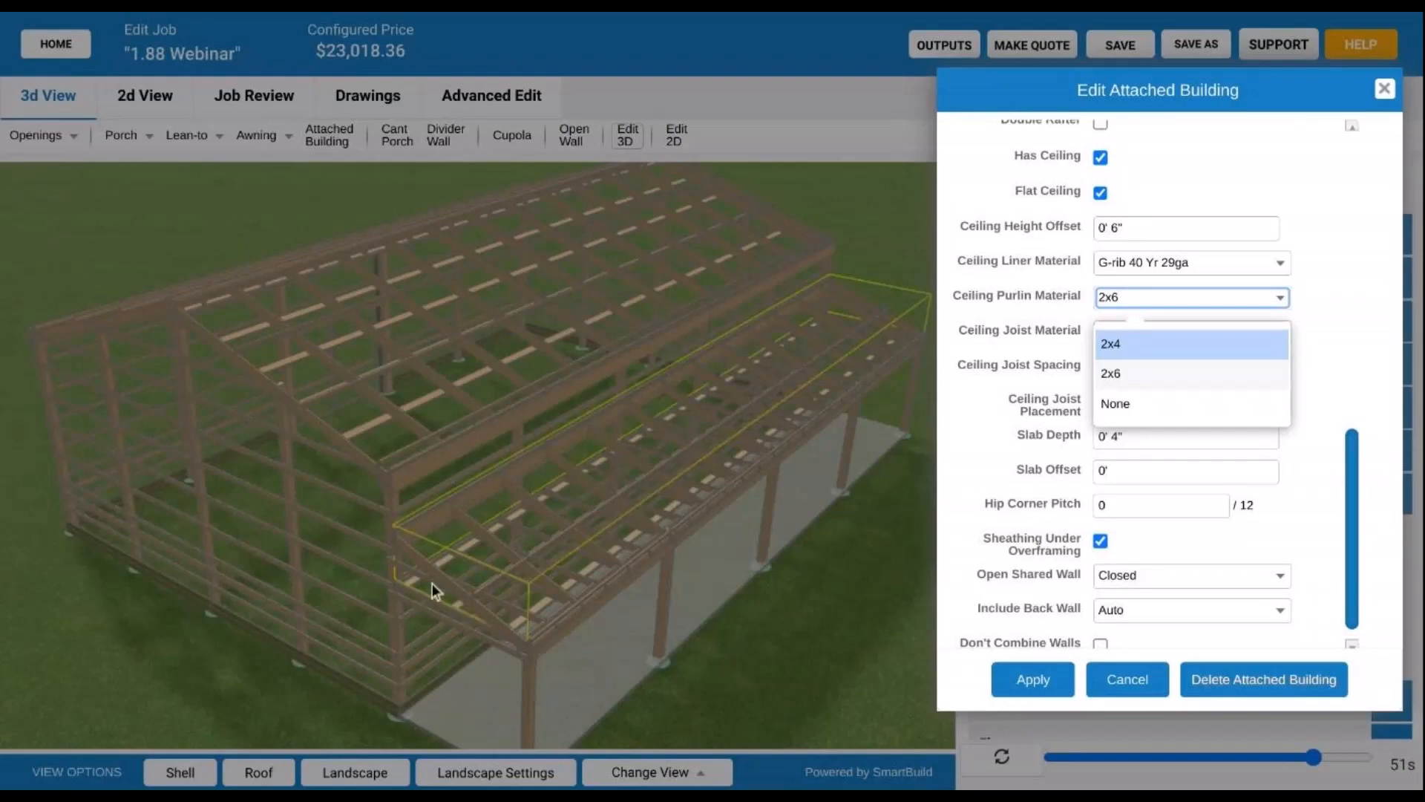
{"action": "left_click", "coordinate": [818, 371]}
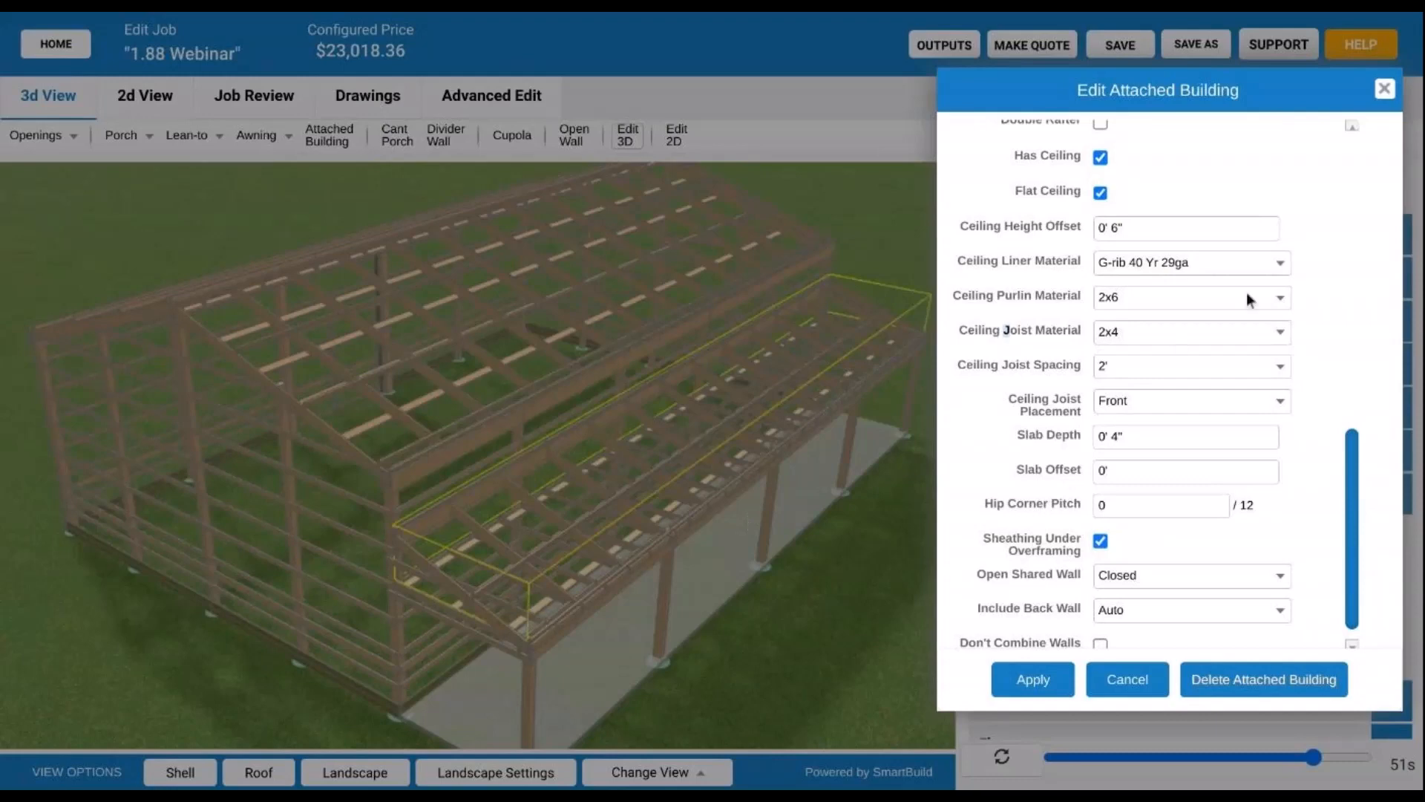
{"action": "left_click", "coordinate": [1188, 299]}
- Review the purlin and ceiling joist material options, keeping the 2x4 joists
{"action": "left_click", "coordinate": [1080, 324]}
{"action": "scroll", "coordinate": [1080, 322], "scroll_direction": "down", "scroll_amount": 1}
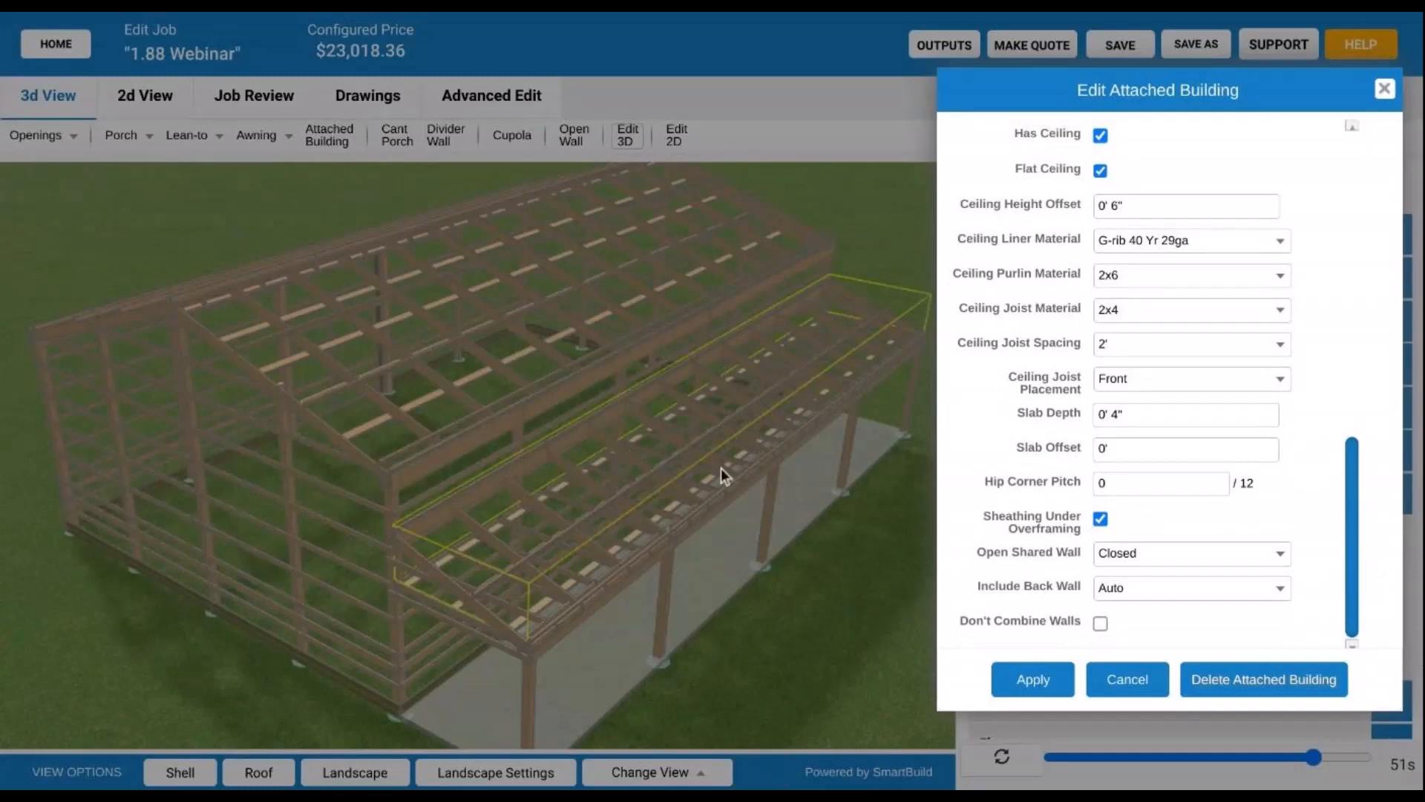
{"action": "left_click", "coordinate": [1200, 309]}
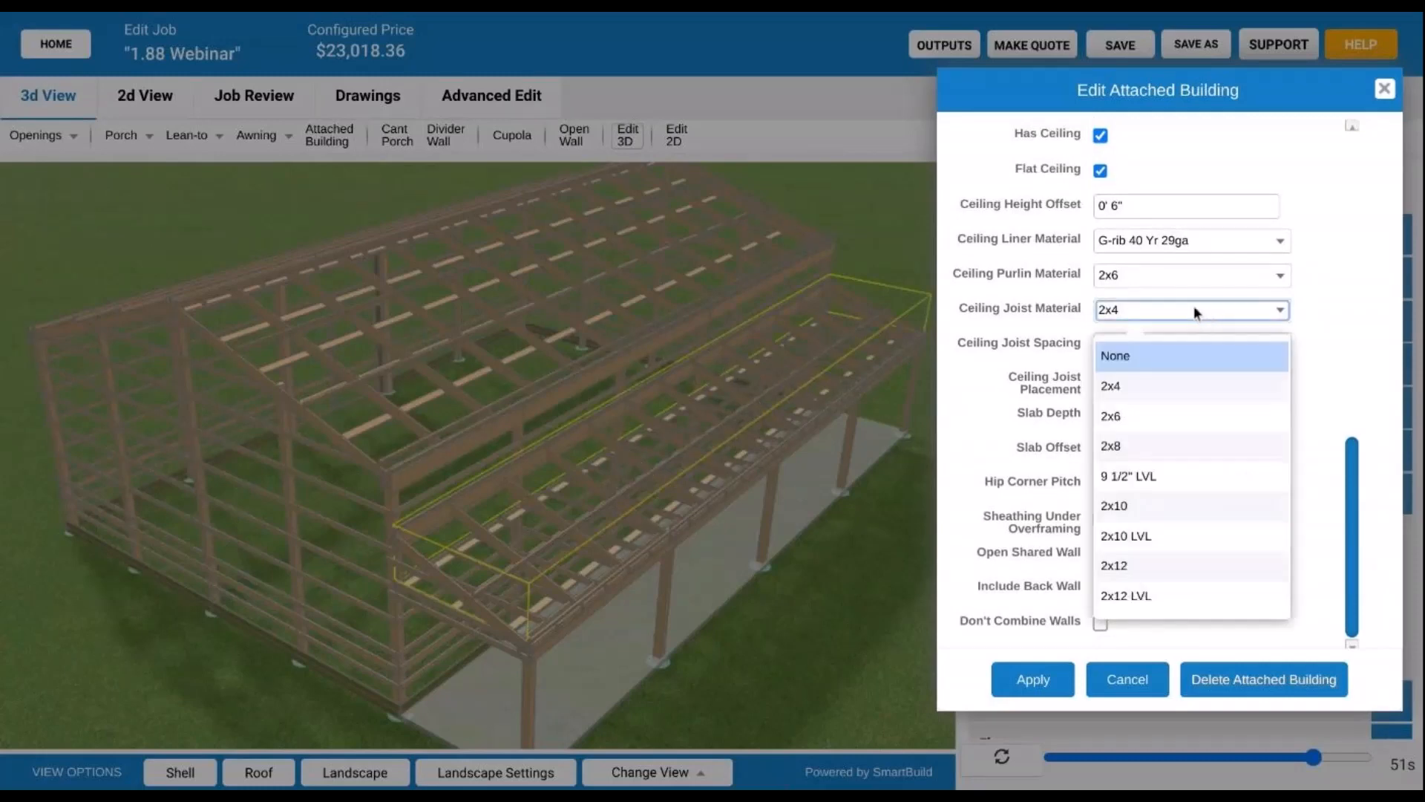
{"action": "left_click", "coordinate": [992, 314]}
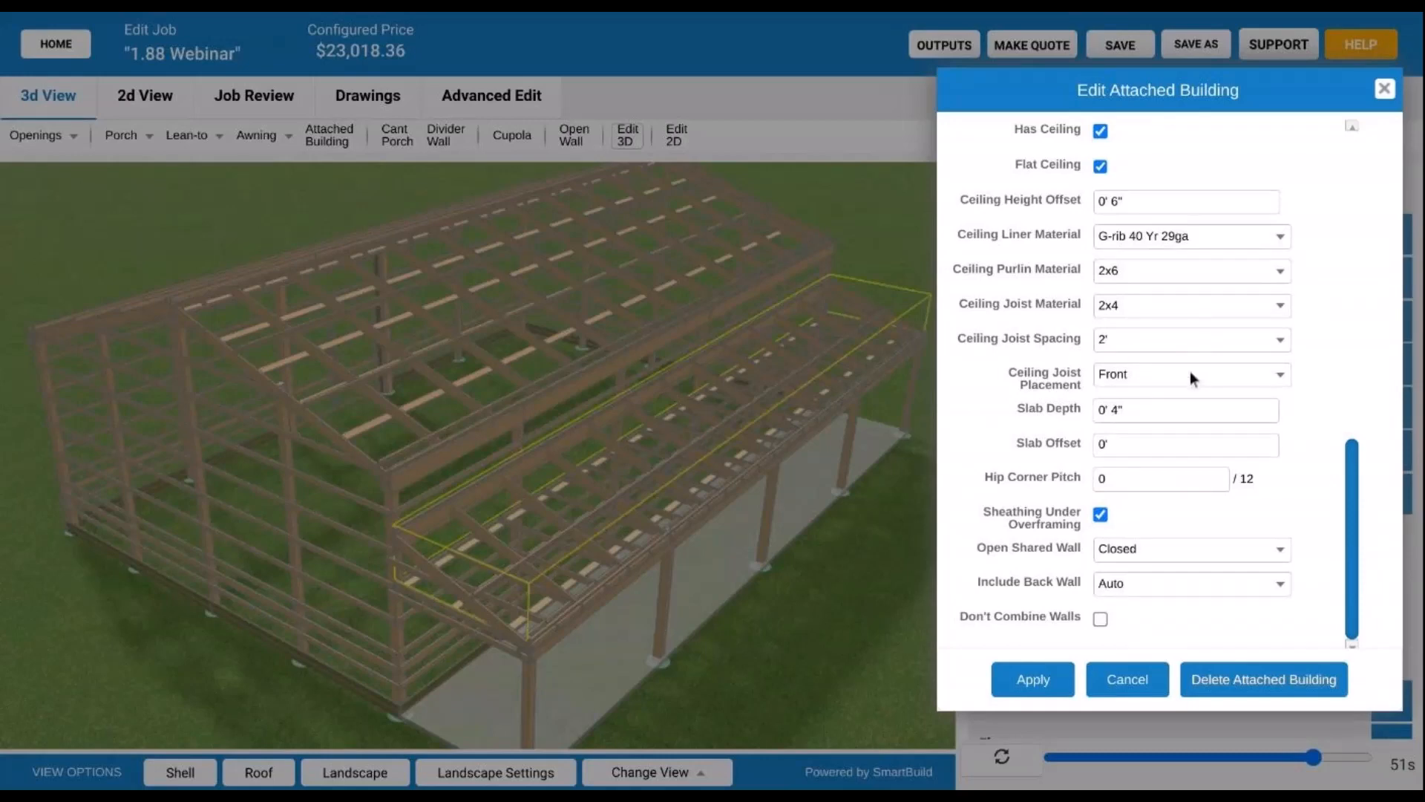
- Change the lean-to's ceiling height offset from 0' 6" to 1'
{"action": "scroll", "coordinate": [1067, 386], "scroll_direction": "up", "scroll_amount": 2}
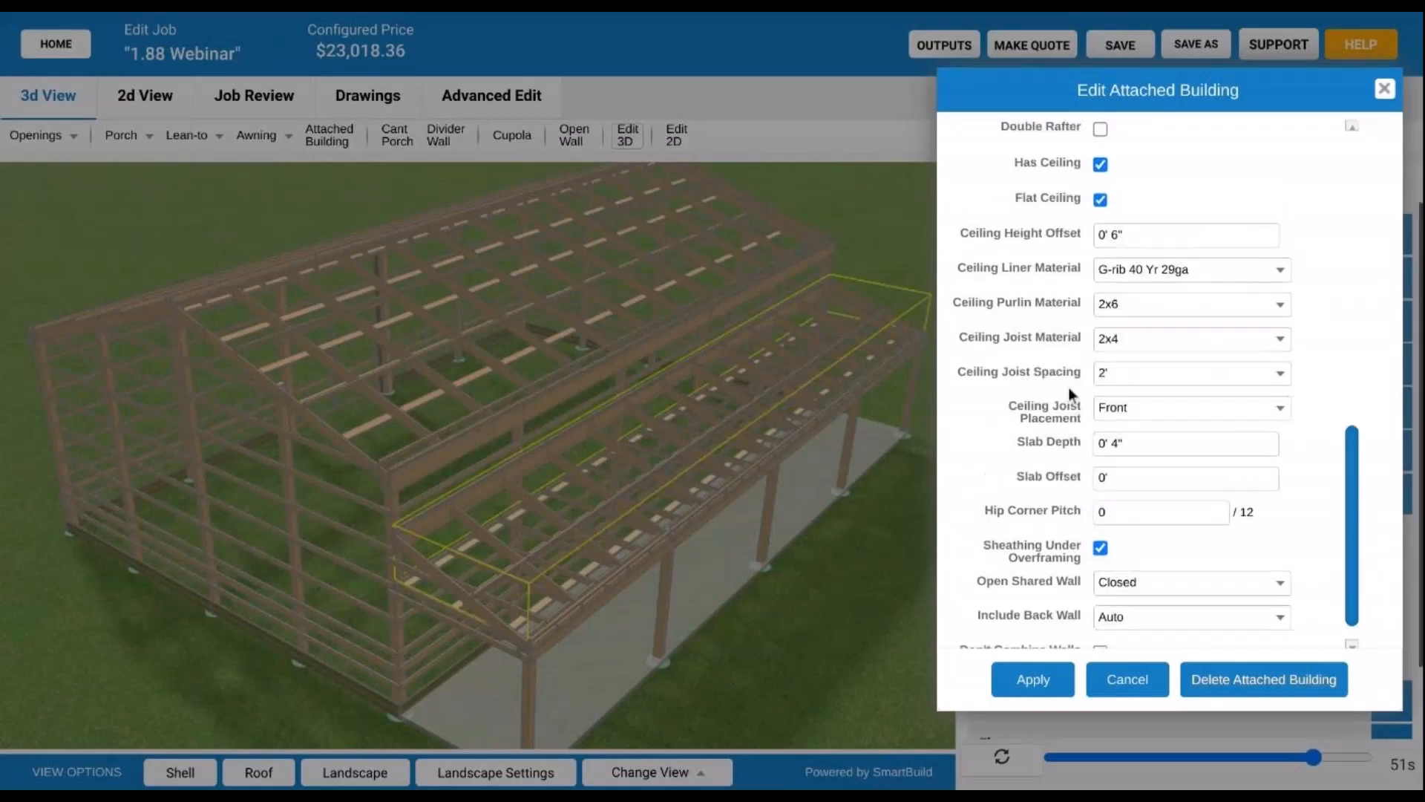
{"action": "scroll", "coordinate": [1062, 392], "scroll_direction": "up", "scroll_amount": 1}
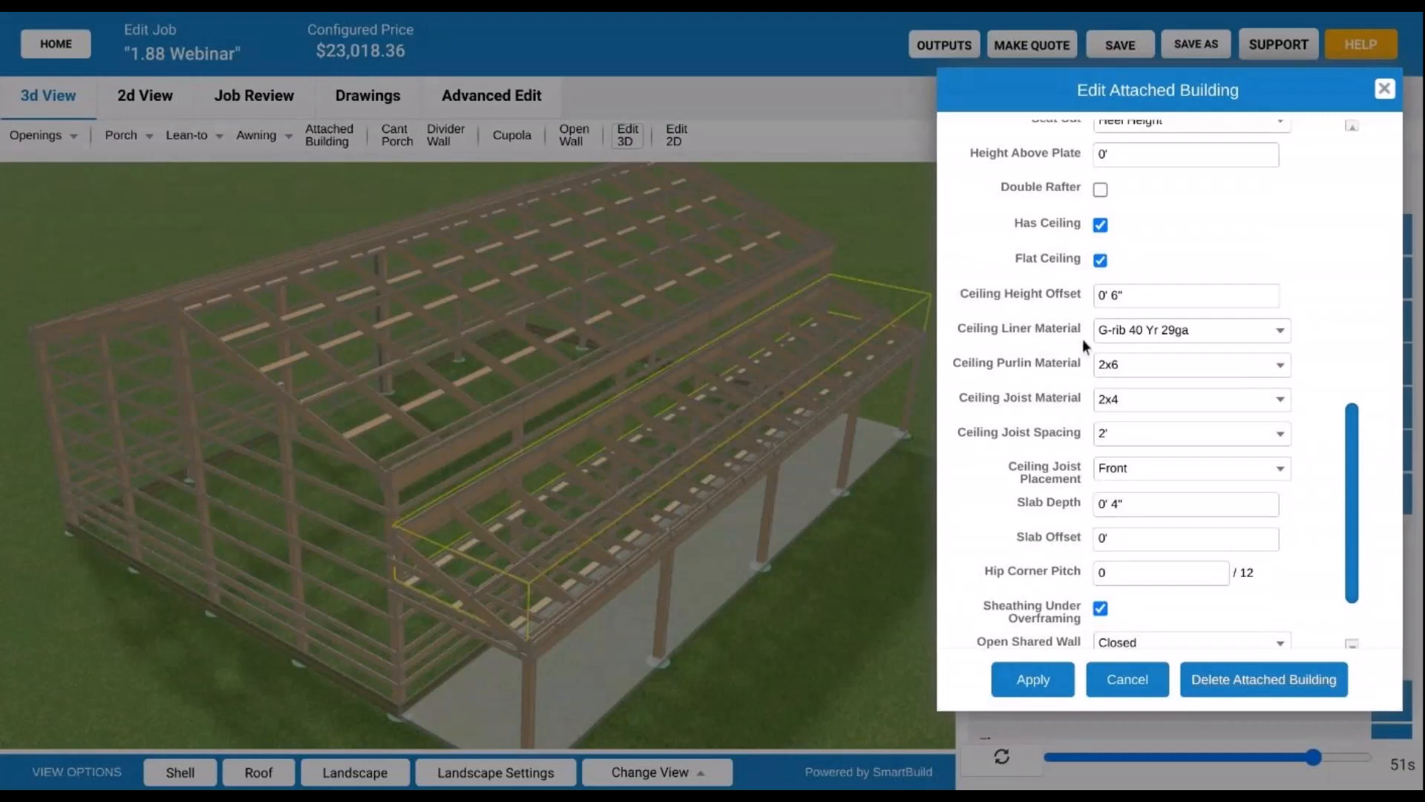
{"action": "left_click", "coordinate": [1139, 296]}
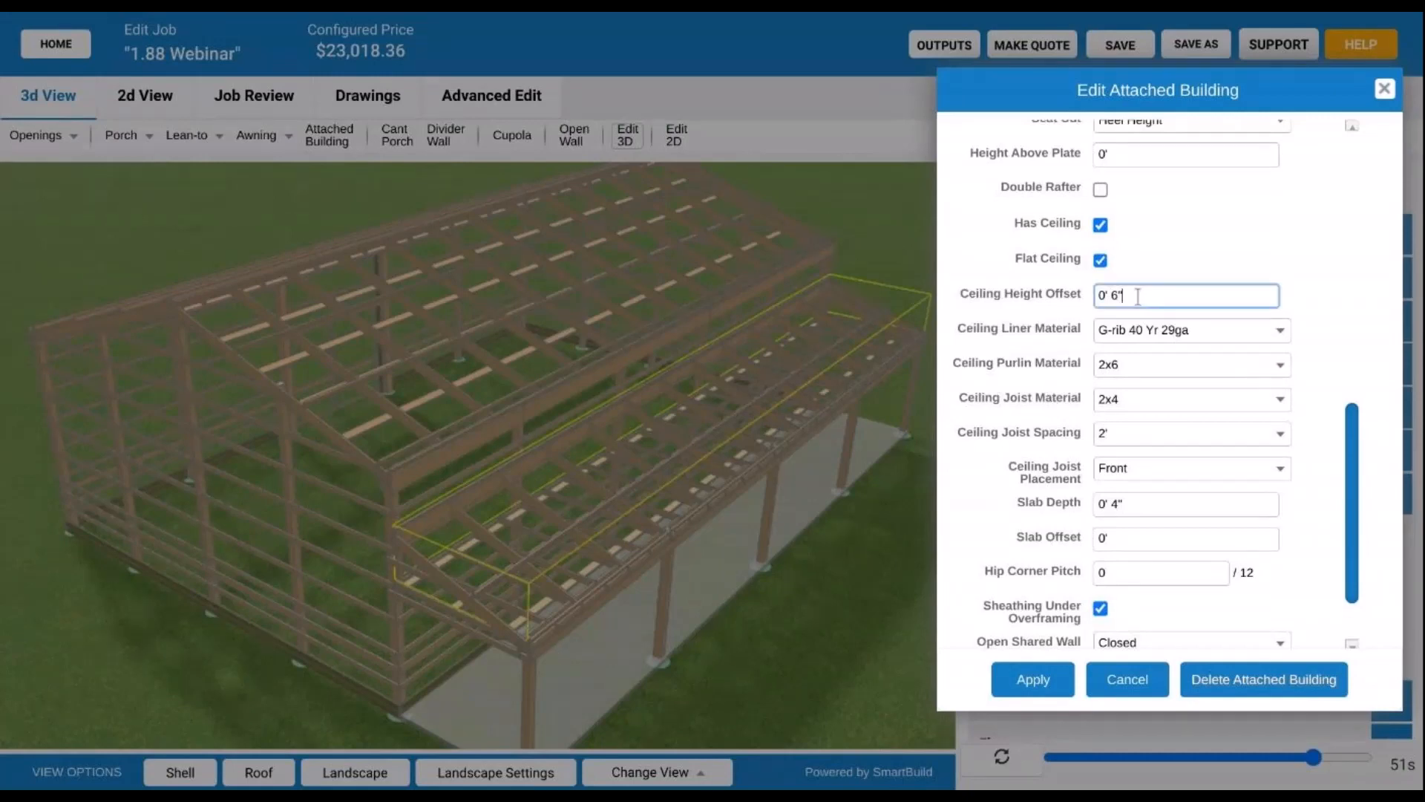
{"action": "type", "text": "1"}
{"action": "key", "text": "Return"}
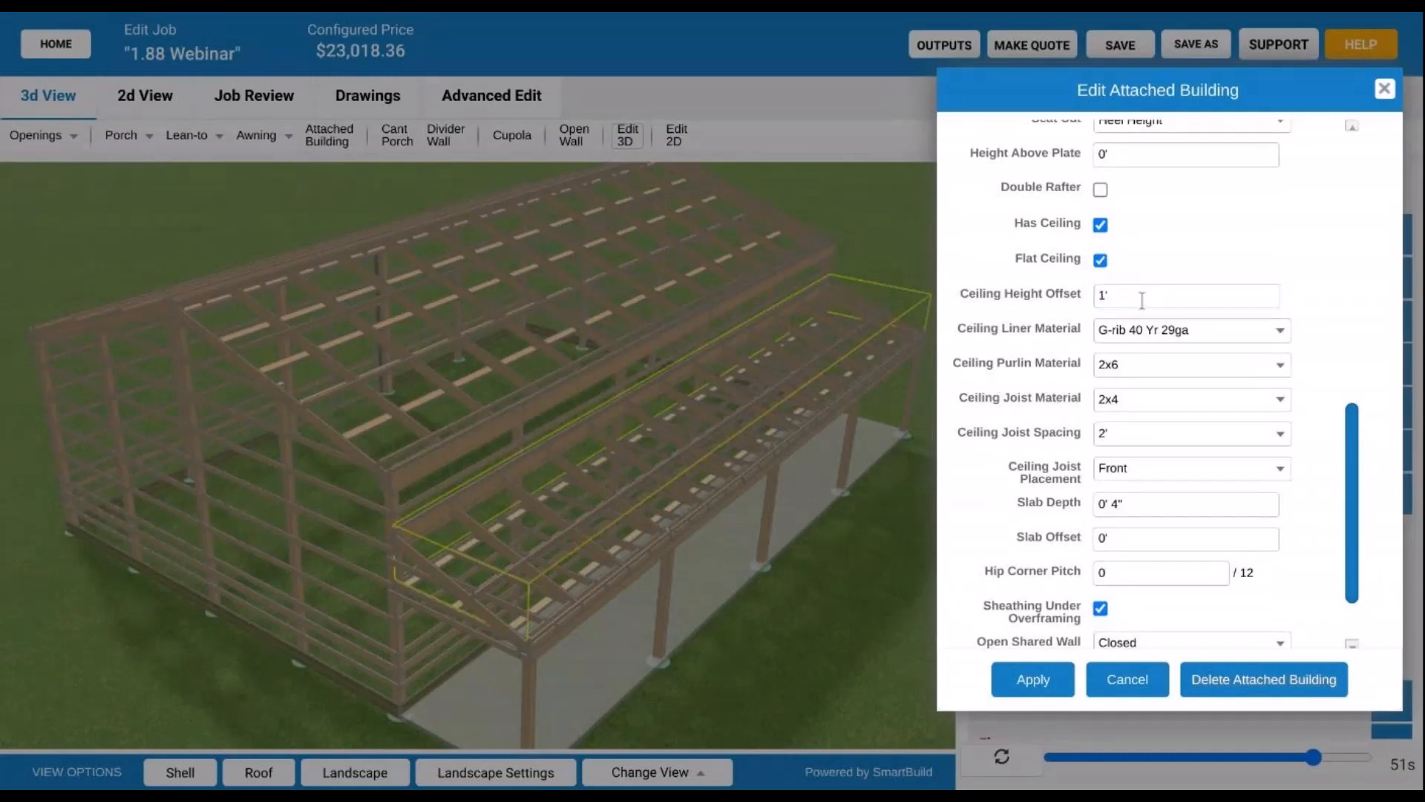
{"action": "scroll", "coordinate": [1069, 288], "scroll_direction": "up", "scroll_amount": 1}
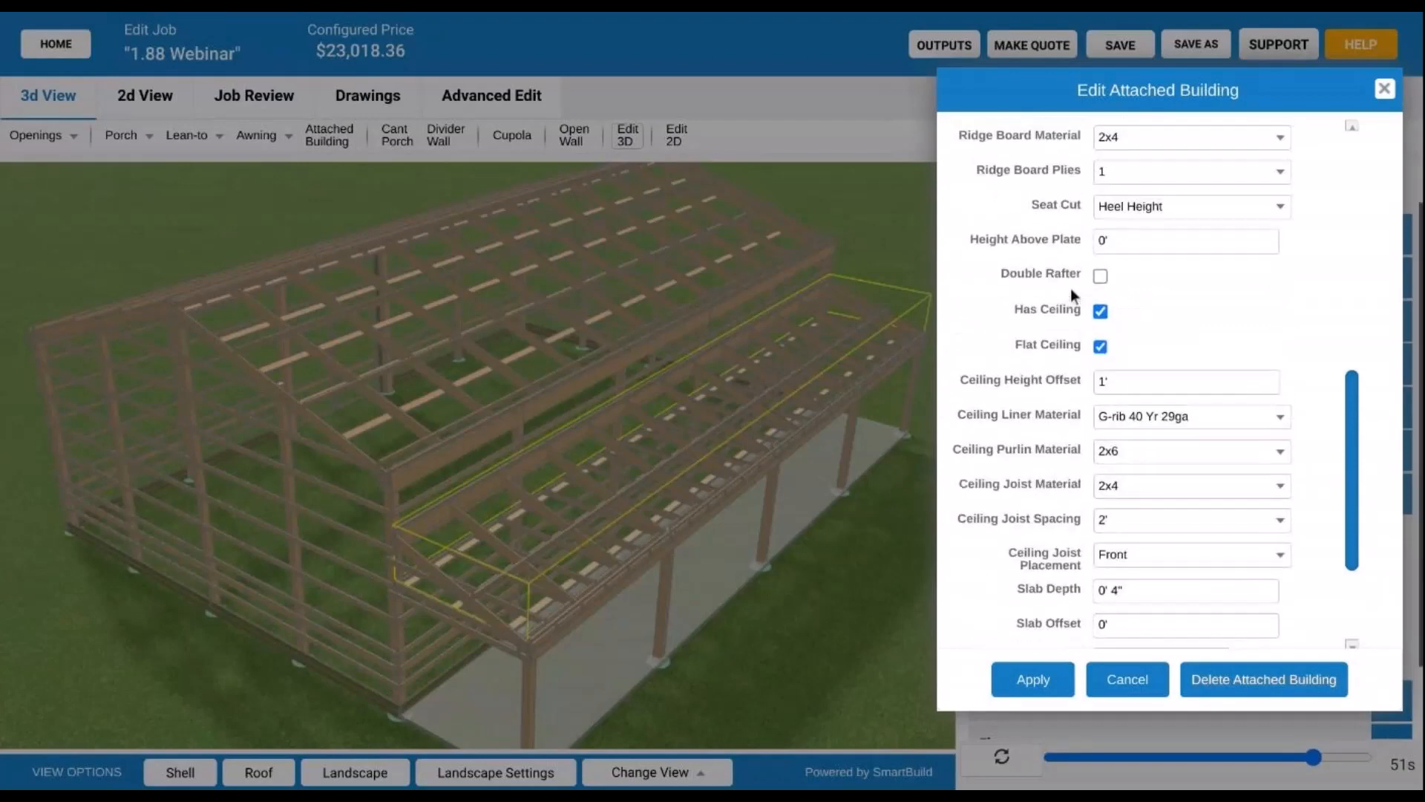
{"action": "scroll", "coordinate": [1069, 286], "scroll_direction": "down", "scroll_amount": 1}
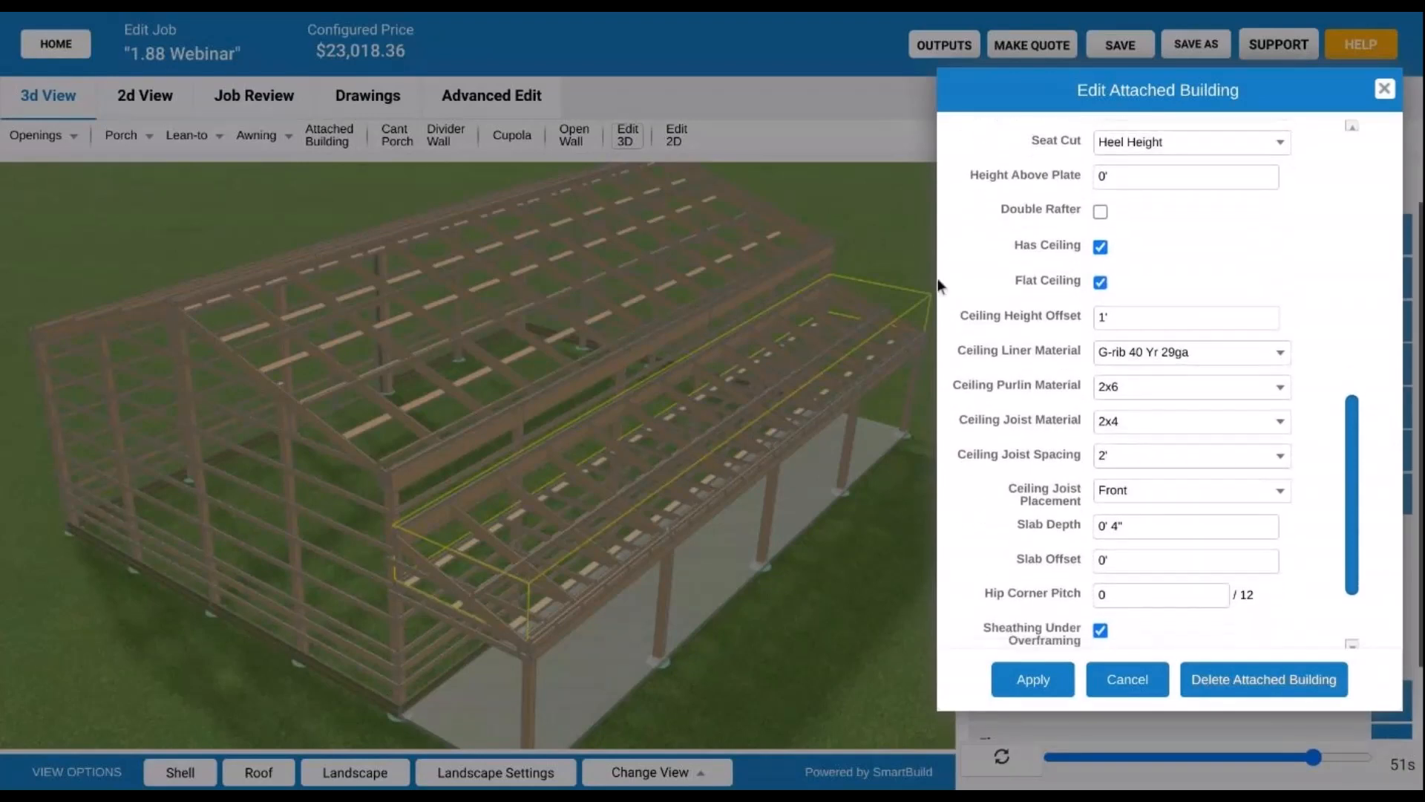
- Apply the lean-to ceiling changes, repricing the job at $23,017.24
{"action": "left_click", "coordinate": [1034, 681]}
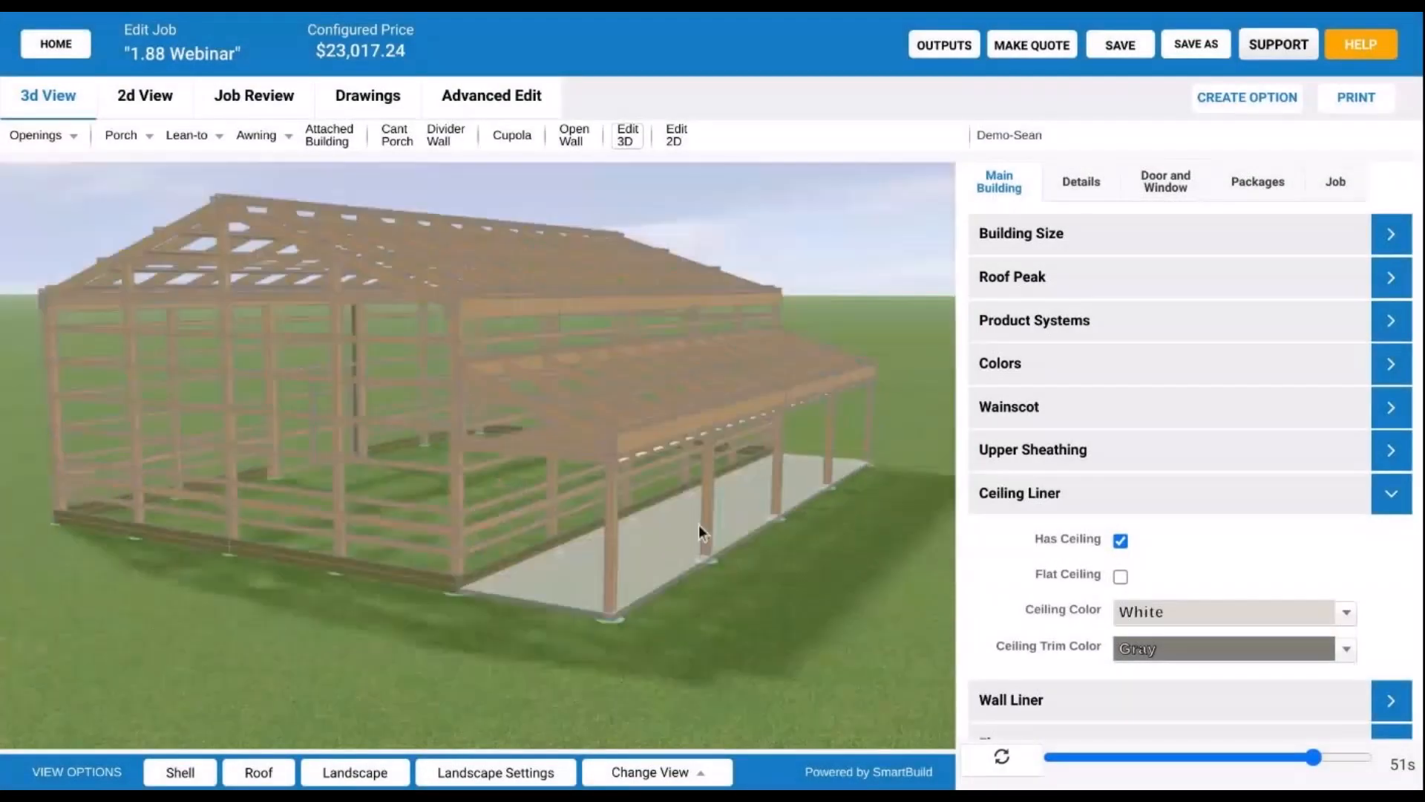
{"action": "left_click_drag", "start_coordinate": [698, 524], "coordinate": [784, 390]}
{"action": "scroll", "coordinate": [772, 399], "scroll_direction": "up", "scroll_amount": 3}
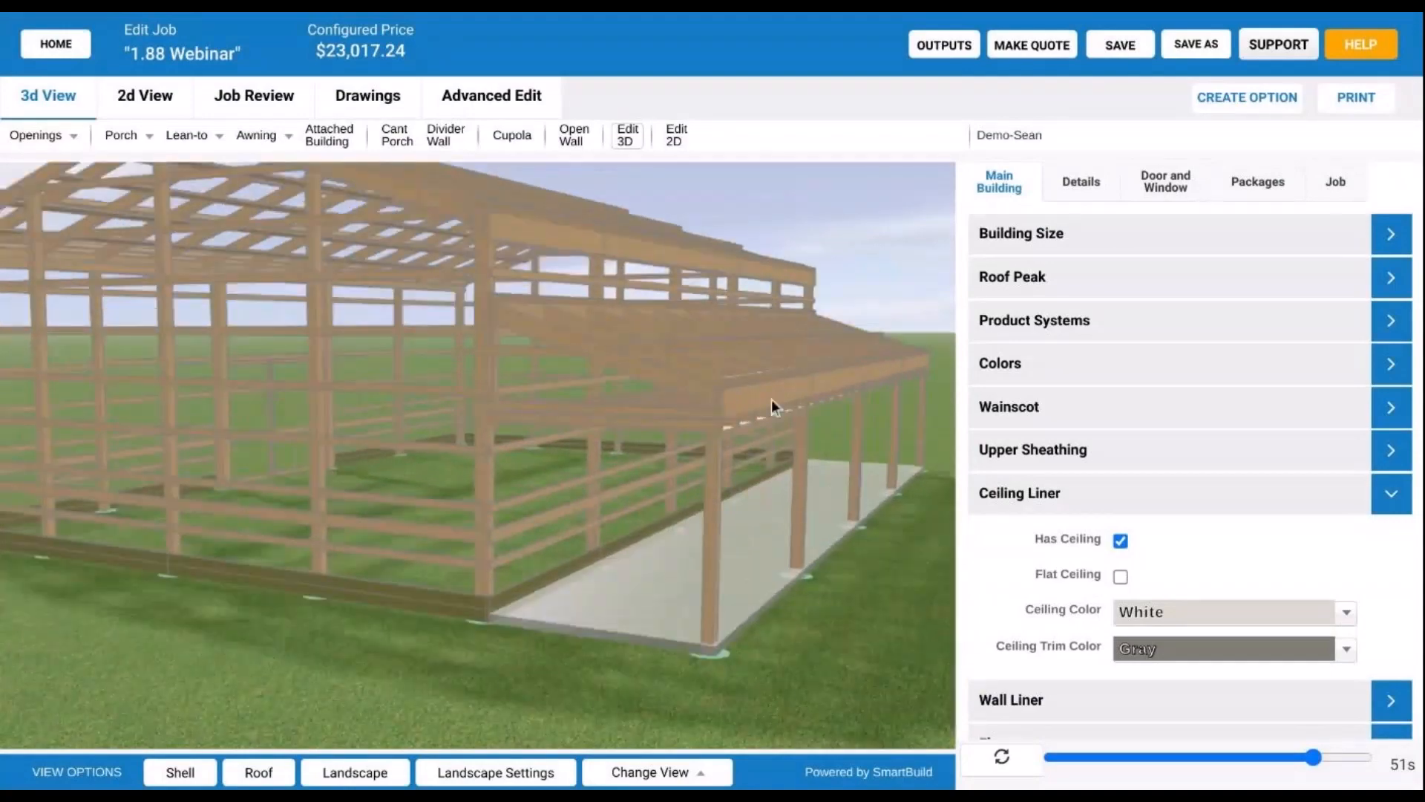
{"action": "scroll", "coordinate": [772, 406], "scroll_direction": "up", "scroll_amount": 2}
{"action": "right_click_drag", "start_coordinate": [772, 406], "coordinate": [624, 375]}
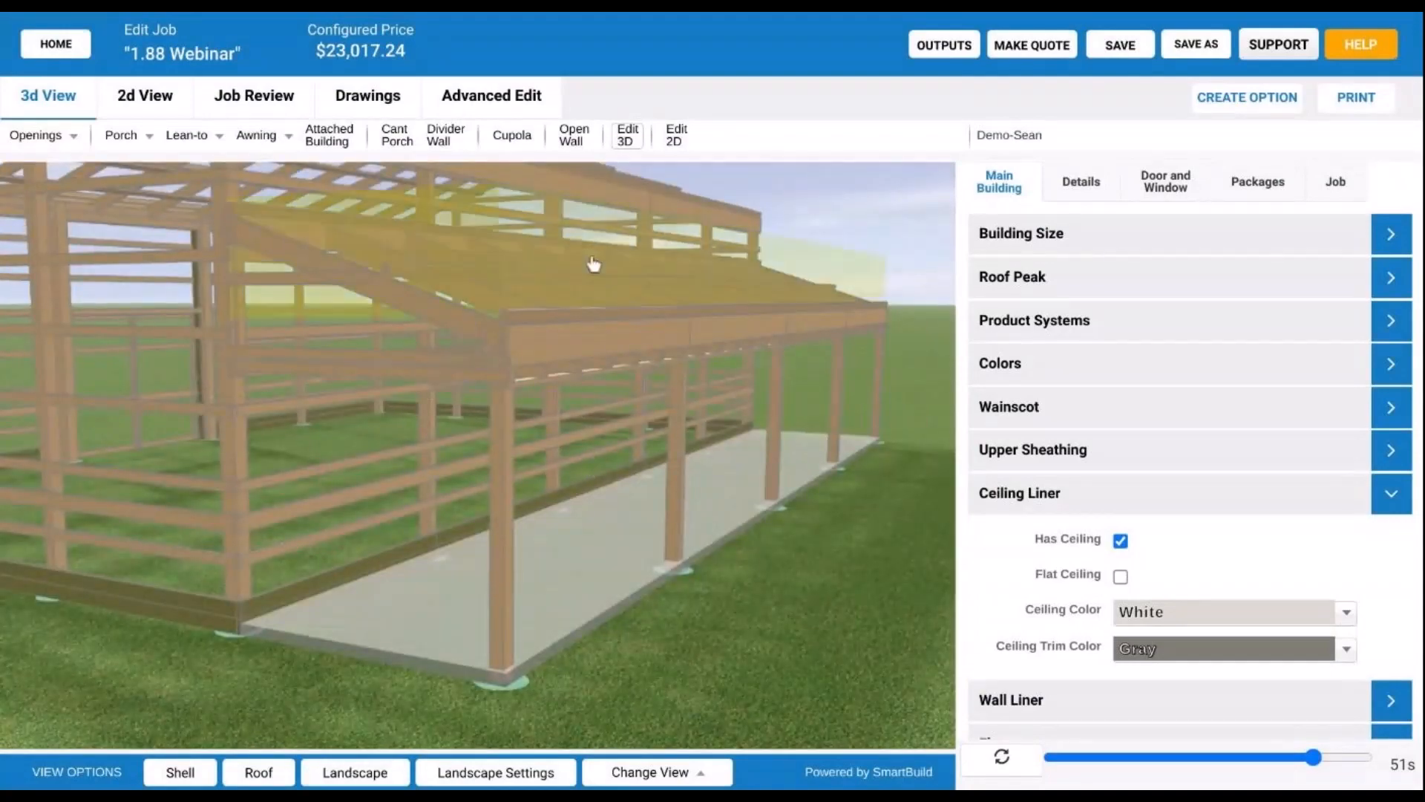
- Show the wall and roof sheeting and view the porch ceiling from underneath
{"action": "left_click", "coordinate": [191, 781]}
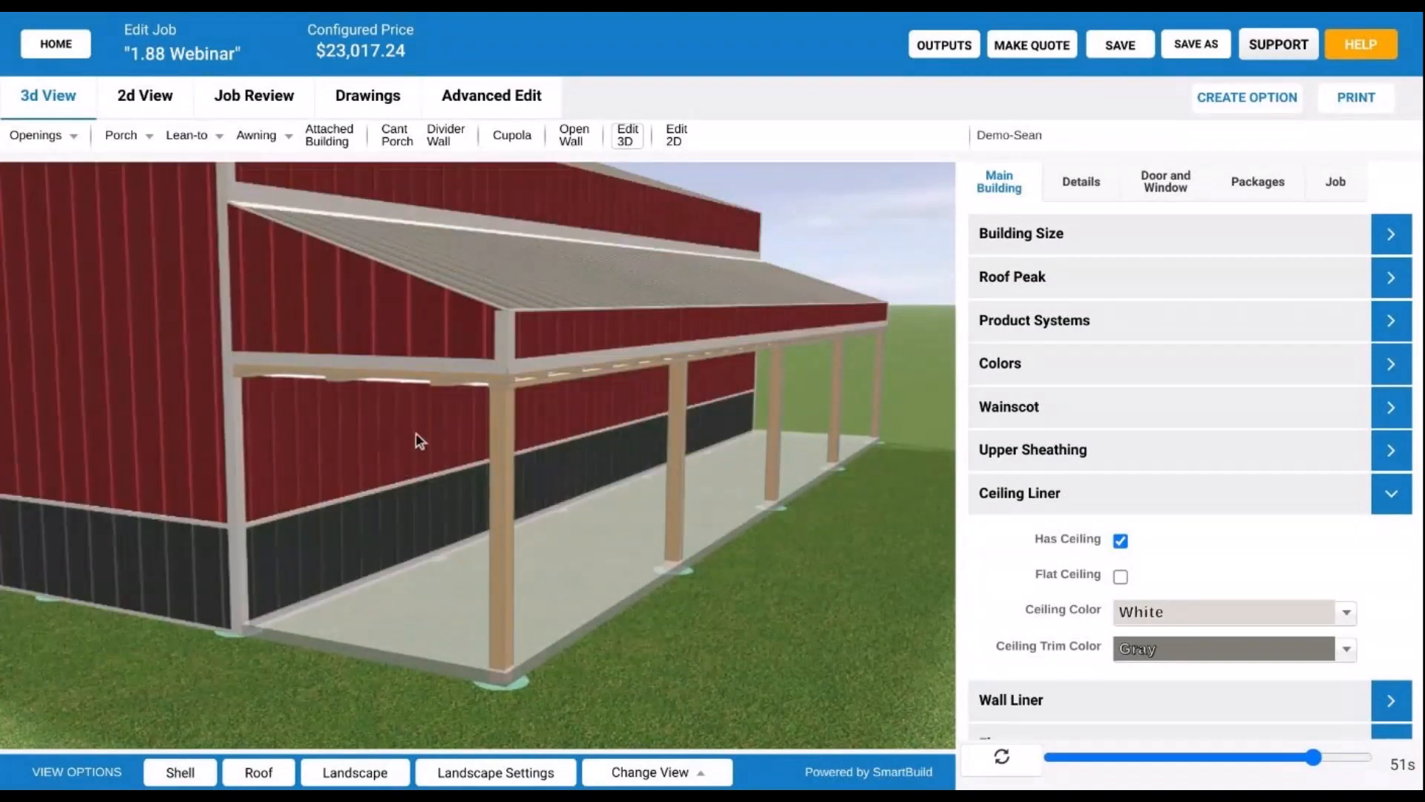
{"action": "left_click_drag", "start_coordinate": [415, 433], "coordinate": [480, 386]}
{"action": "scroll", "coordinate": [480, 386], "scroll_direction": "up", "scroll_amount": 3}
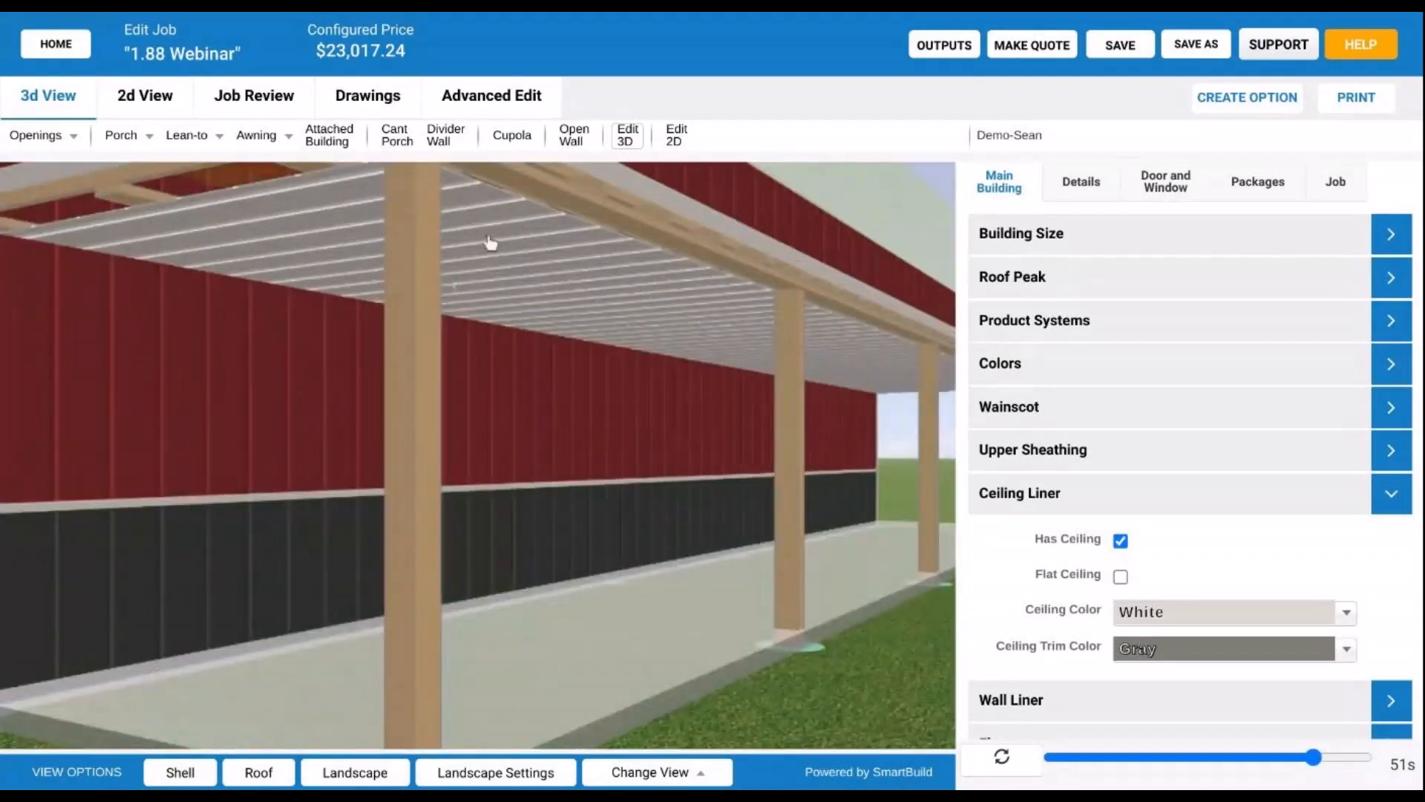
{"action": "left_click_drag", "start_coordinate": [490, 243], "coordinate": [584, 261]}
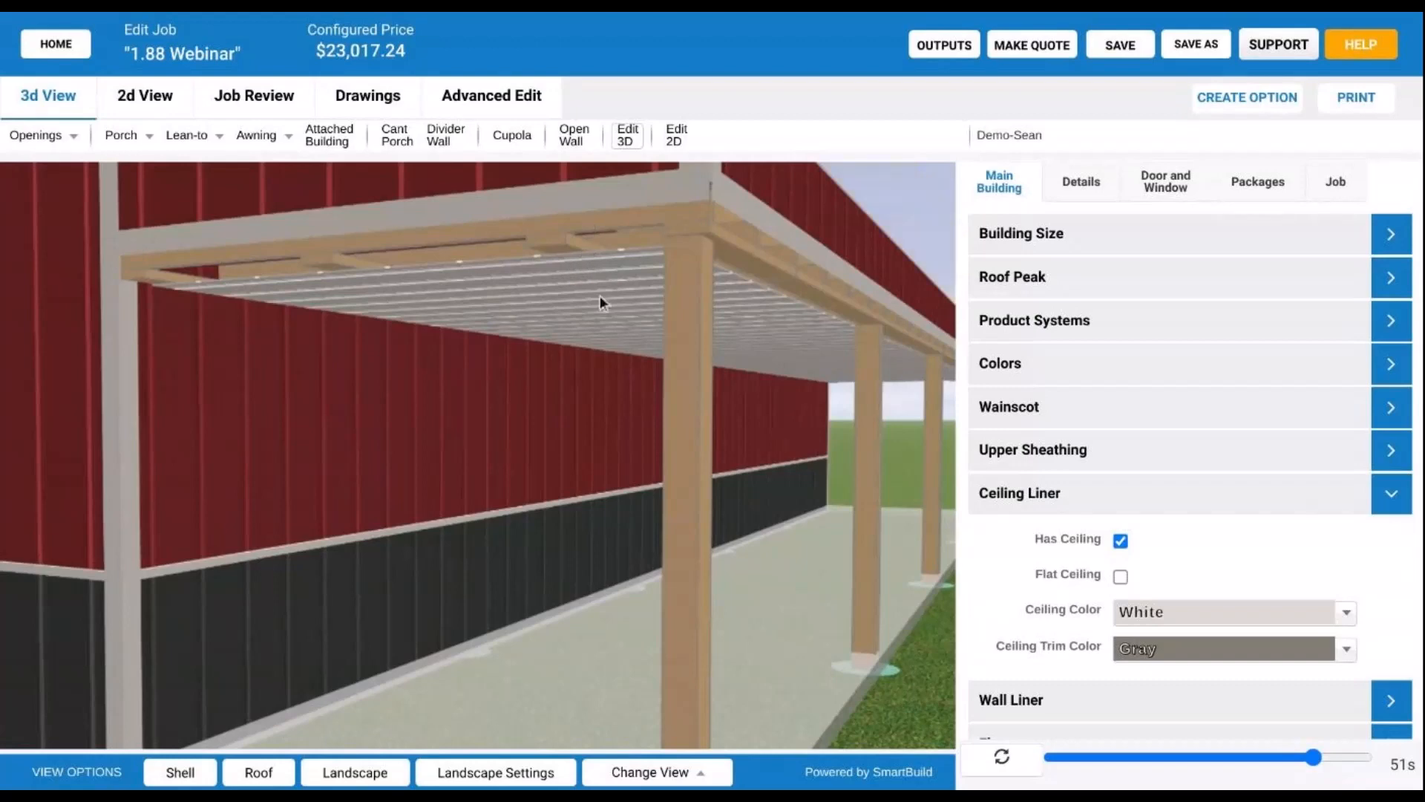
{"action": "left_click_drag", "start_coordinate": [607, 256], "coordinate": [523, 317]}
{"action": "left_click_drag", "start_coordinate": [361, 223], "coordinate": [613, 430]}
{"action": "left_click", "coordinate": [646, 360]}
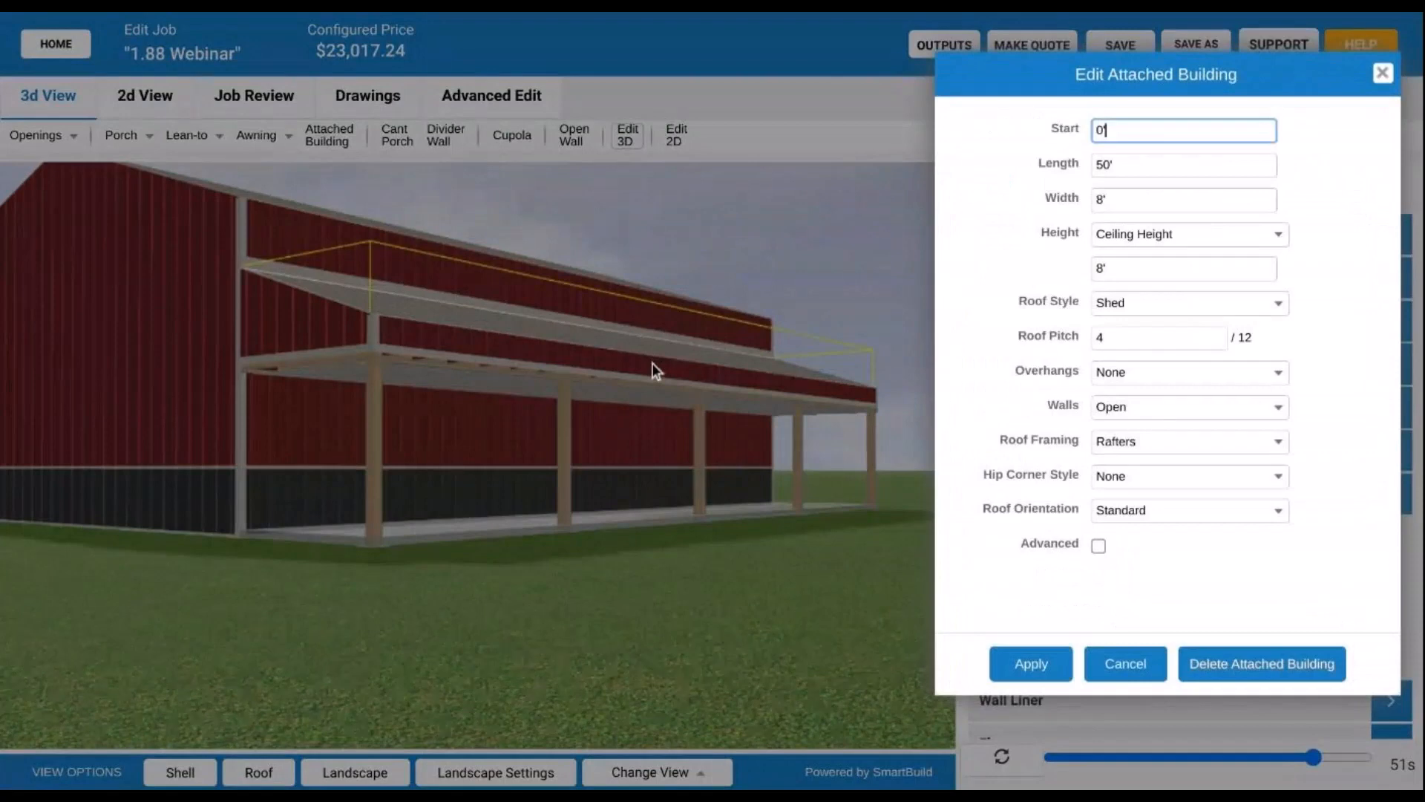
{"action": "left_click", "coordinate": [1100, 547]}
{"action": "scroll", "coordinate": [1158, 459], "scroll_direction": "down", "scroll_amount": 10}
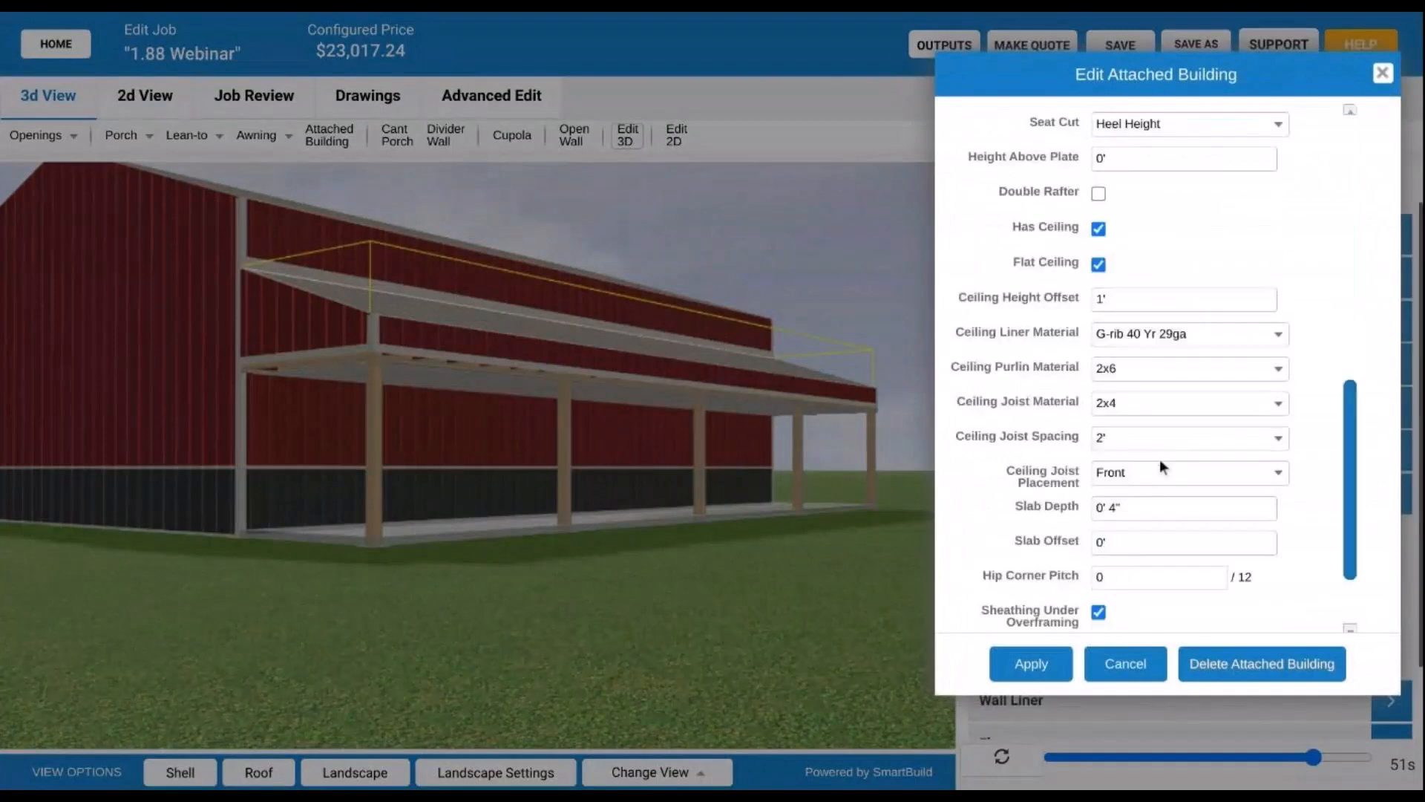
{"action": "left_click", "coordinate": [1140, 295]}
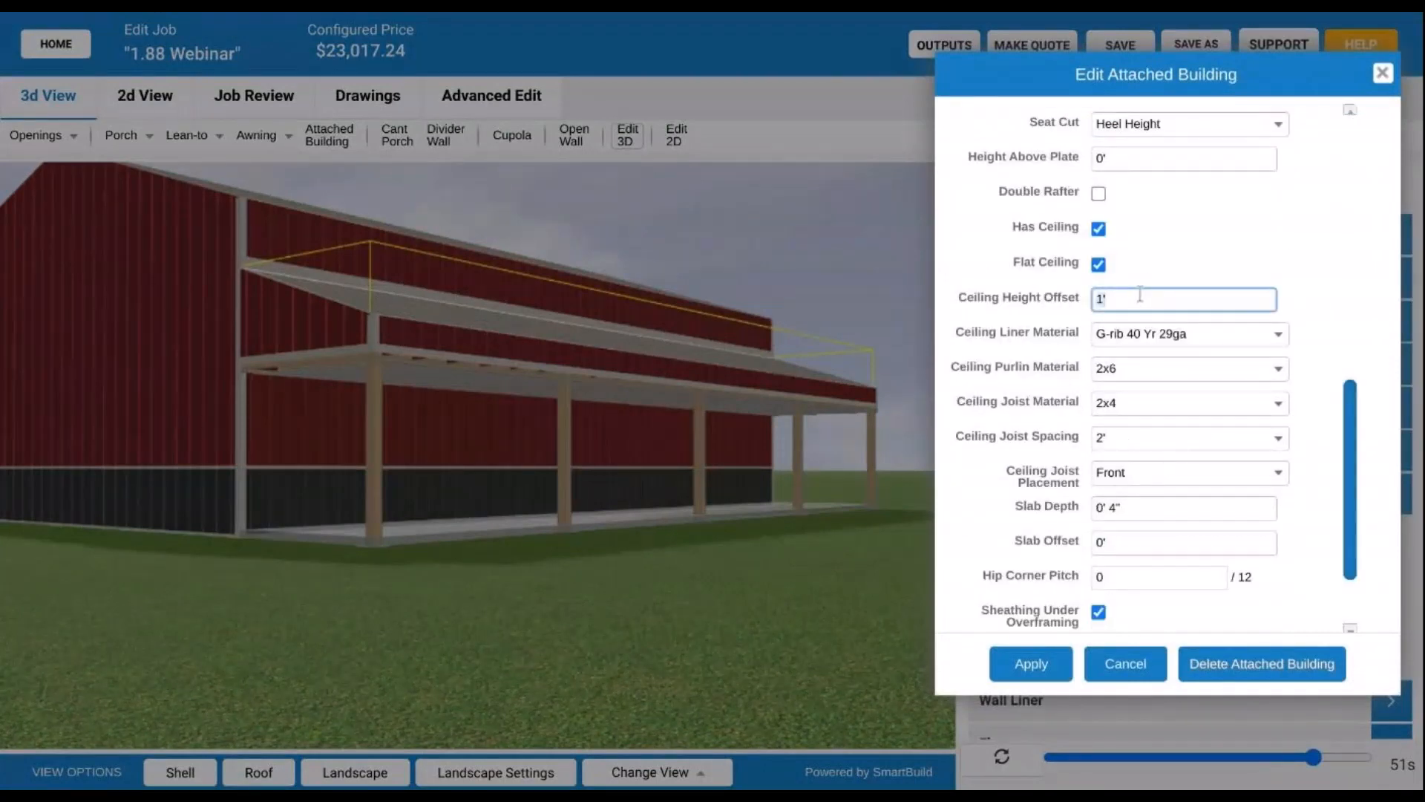
{"action": "left_click", "coordinate": [1025, 668]}
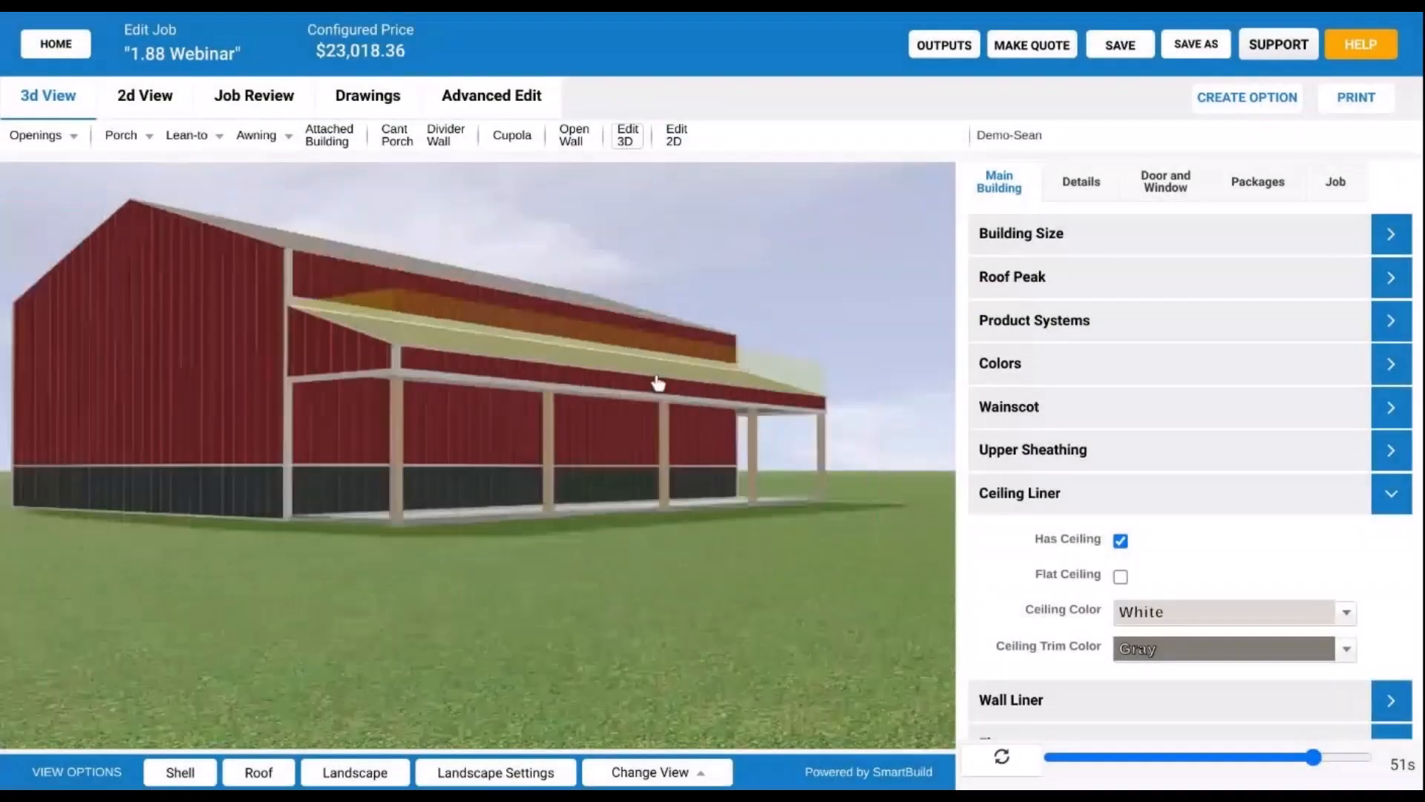
{"action": "left_click_drag", "start_coordinate": [621, 408], "coordinate": [757, 408]}
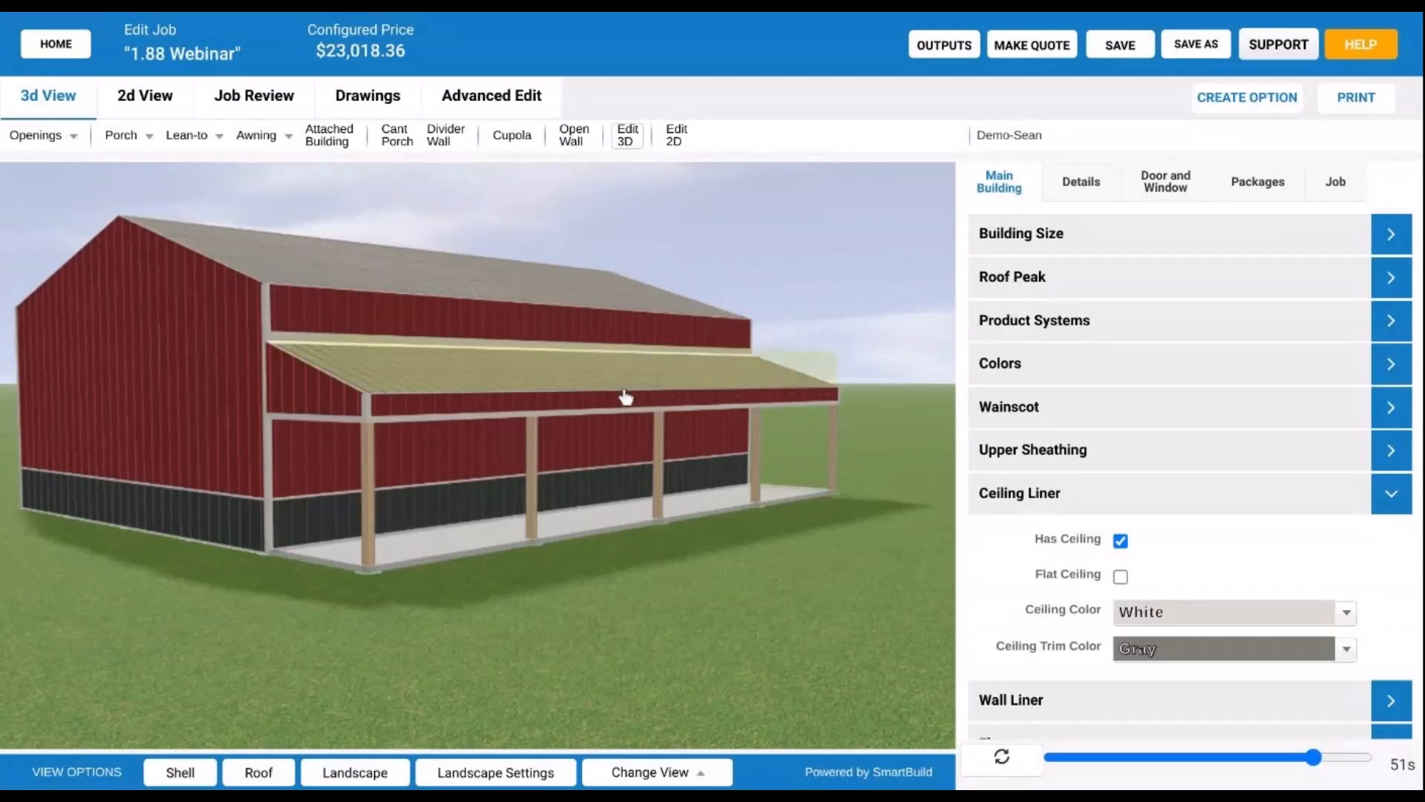
{"action": "left_click_drag", "start_coordinate": [643, 453], "coordinate": [541, 411]}
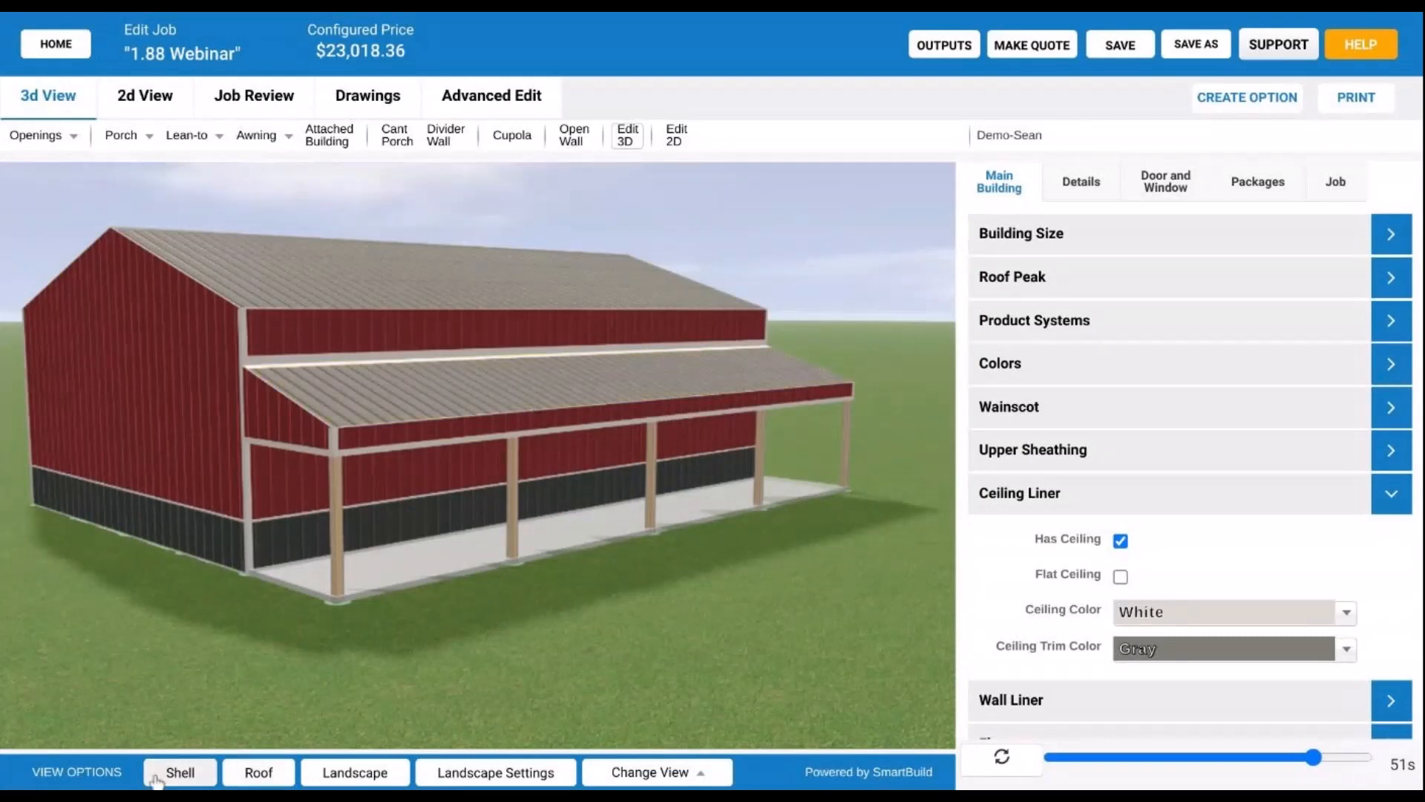
- Hide the shell, select the lean-to roof framing and expand Ceiling Framing in Details
{"action": "left_click", "coordinate": [185, 775]}
{"action": "scroll", "coordinate": [415, 489], "scroll_direction": "up", "scroll_amount": 3}
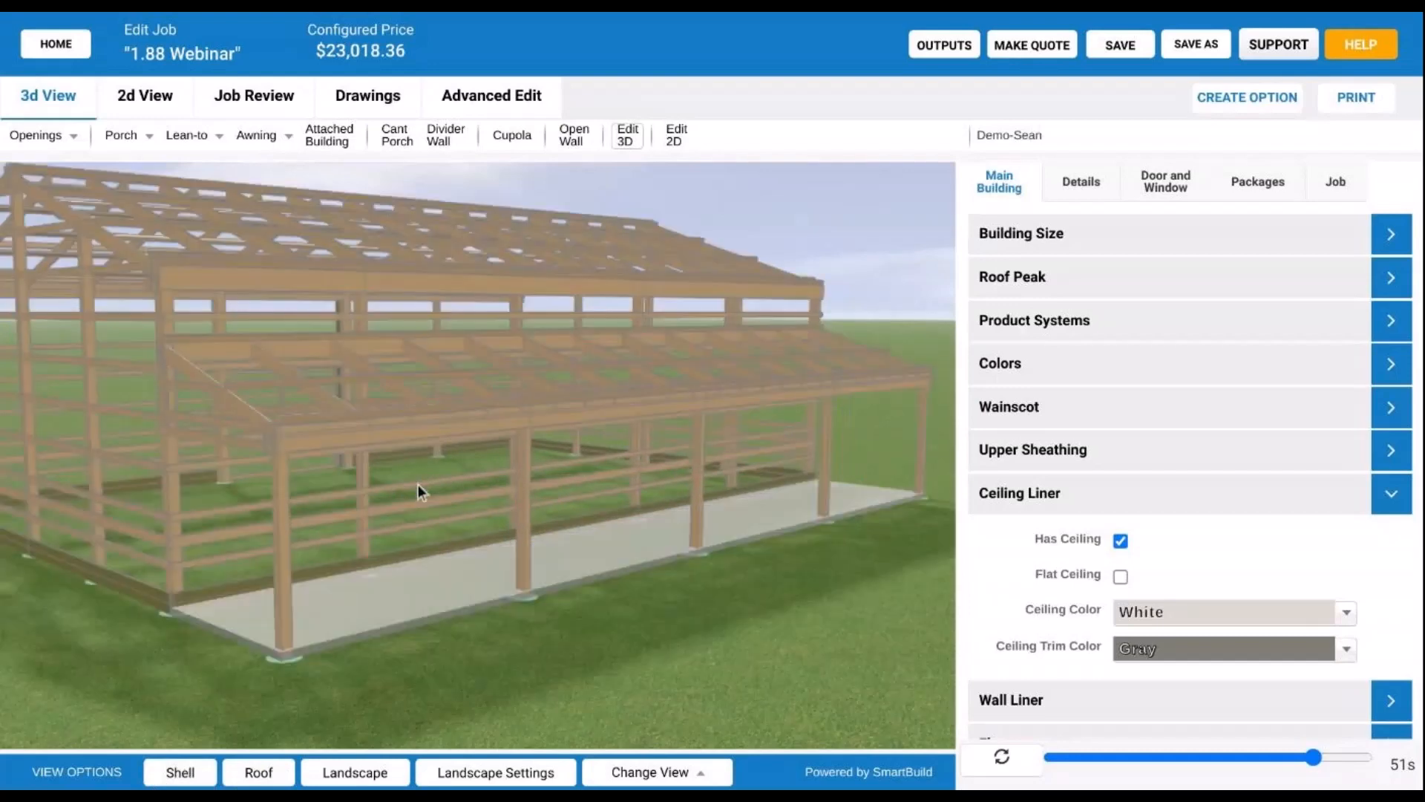
{"action": "left_click", "coordinate": [479, 413]}
{"action": "left_click", "coordinate": [1096, 184]}
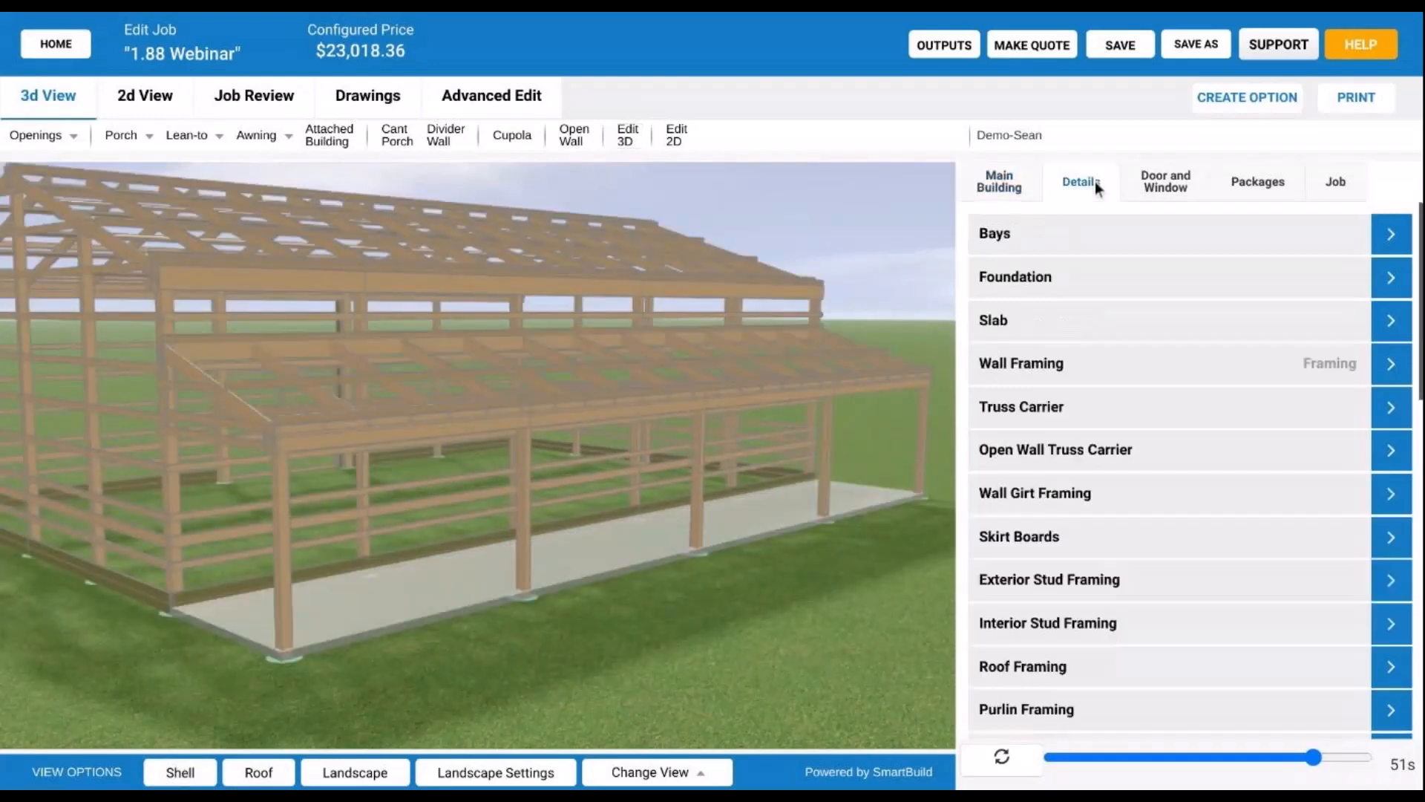
{"action": "scroll", "coordinate": [1133, 385], "scroll_direction": "down", "scroll_amount": 4}
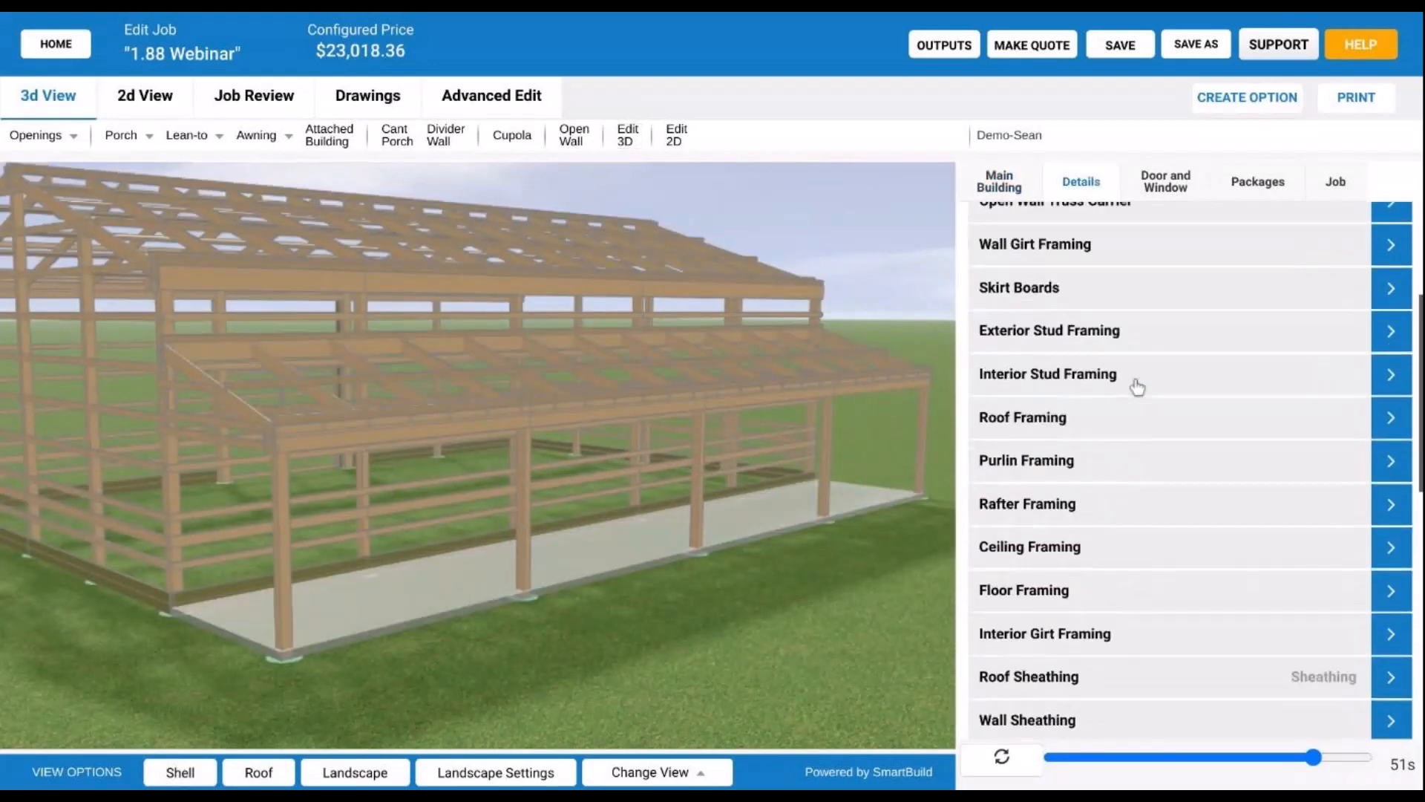
{"action": "left_click", "coordinate": [1127, 490]}
{"action": "scroll", "coordinate": [1084, 467], "scroll_direction": "down", "scroll_amount": 3}
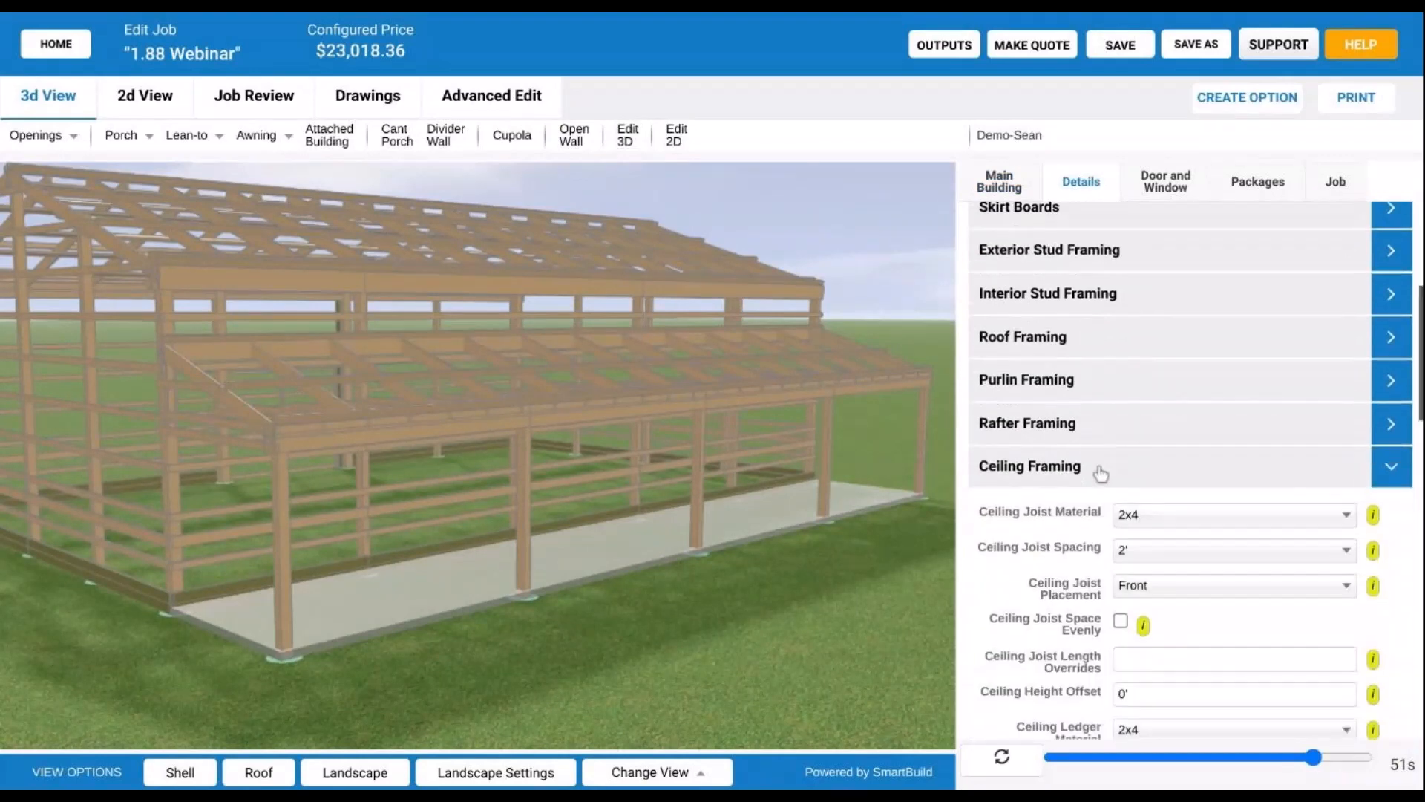
{"action": "scroll", "coordinate": [1075, 464], "scroll_direction": "down", "scroll_amount": 1}
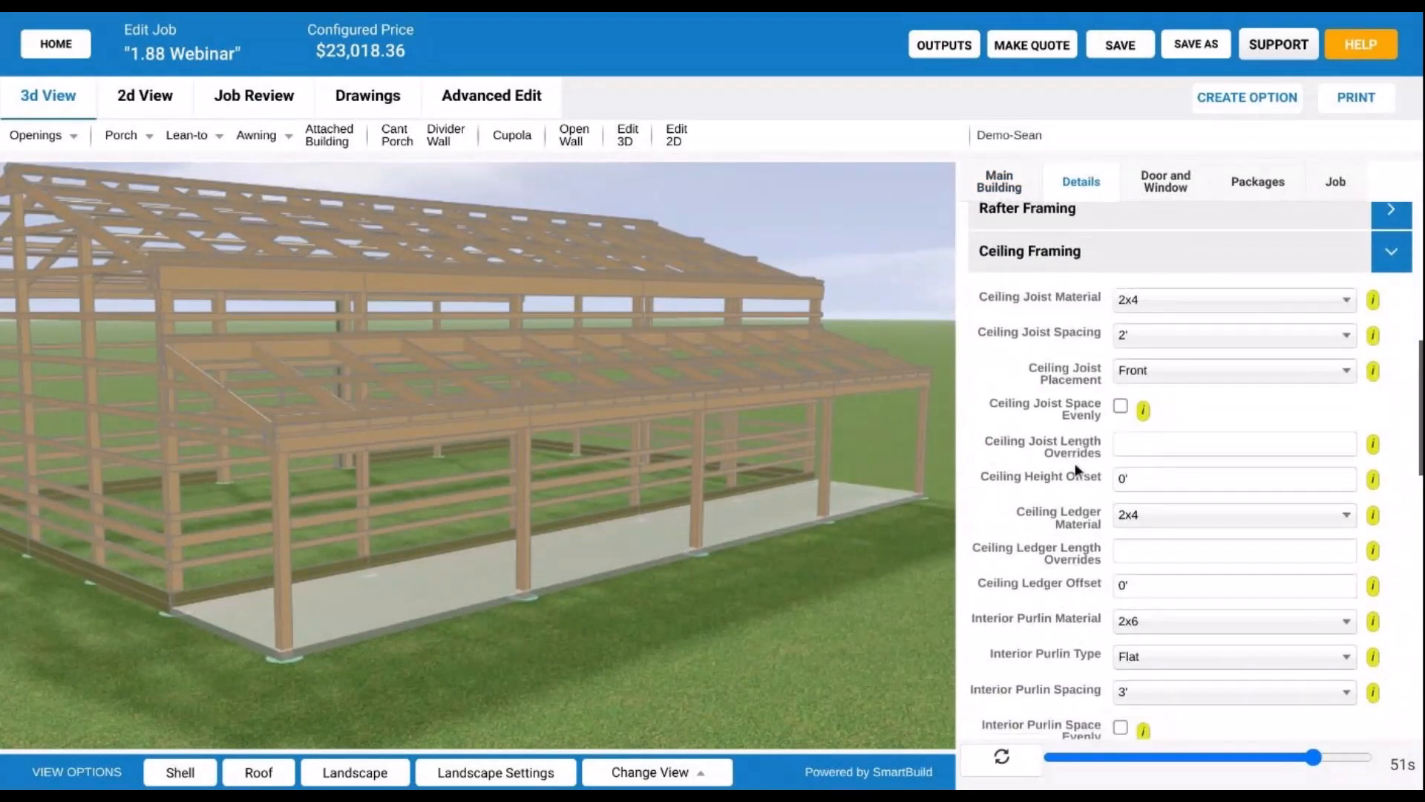
{"action": "scroll", "coordinate": [1075, 469], "scroll_direction": "down", "scroll_amount": 1}
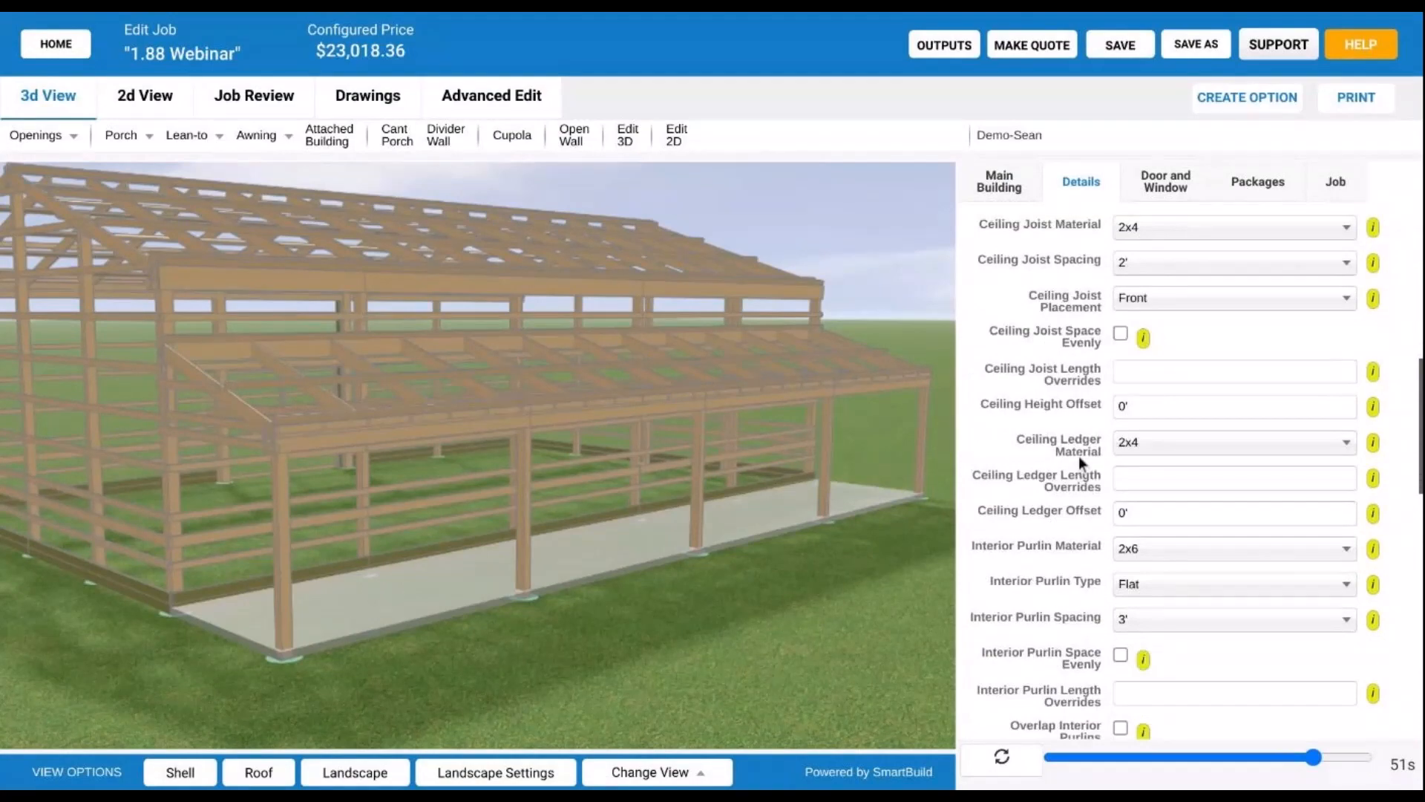
{"action": "scroll", "coordinate": [1088, 342], "scroll_direction": "down", "scroll_amount": 1}
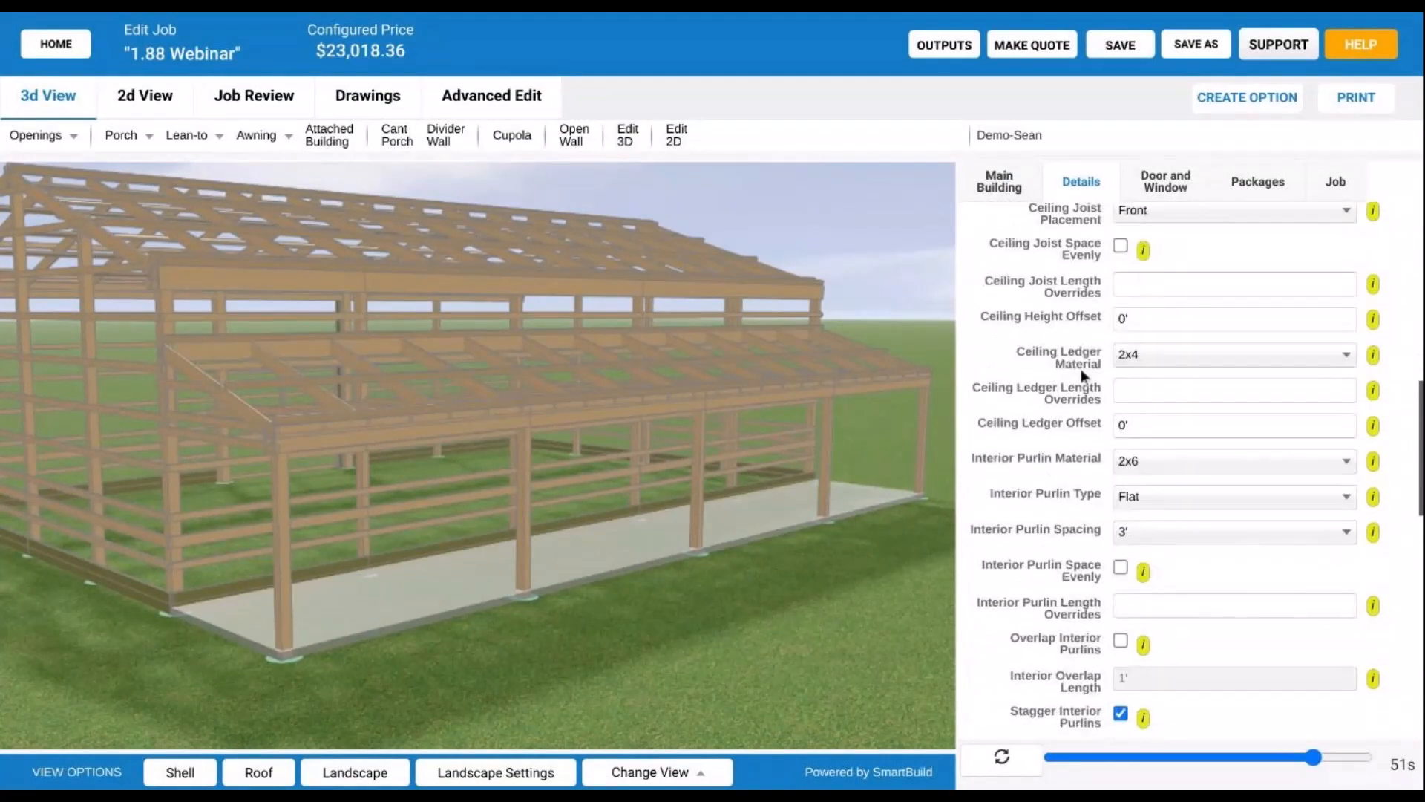
- Orbit and zoom around the bare frame to inspect the lean-to ceiling joists and beams
{"action": "left_click_drag", "start_coordinate": [515, 469], "coordinate": [598, 456]}
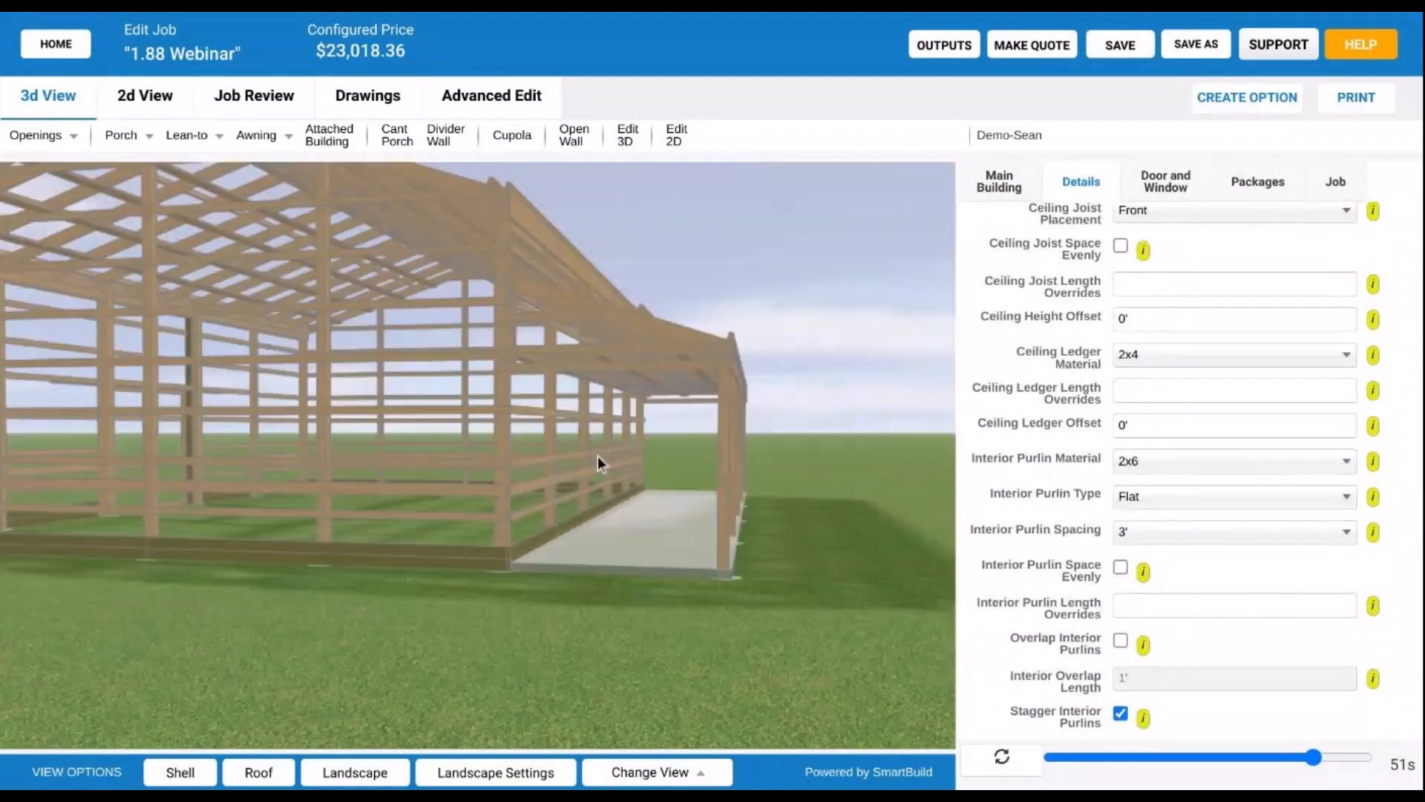
{"action": "scroll", "coordinate": [598, 456], "scroll_direction": "up", "scroll_amount": 3}
{"action": "scroll", "coordinate": [524, 349], "scroll_direction": "up", "scroll_amount": 2}
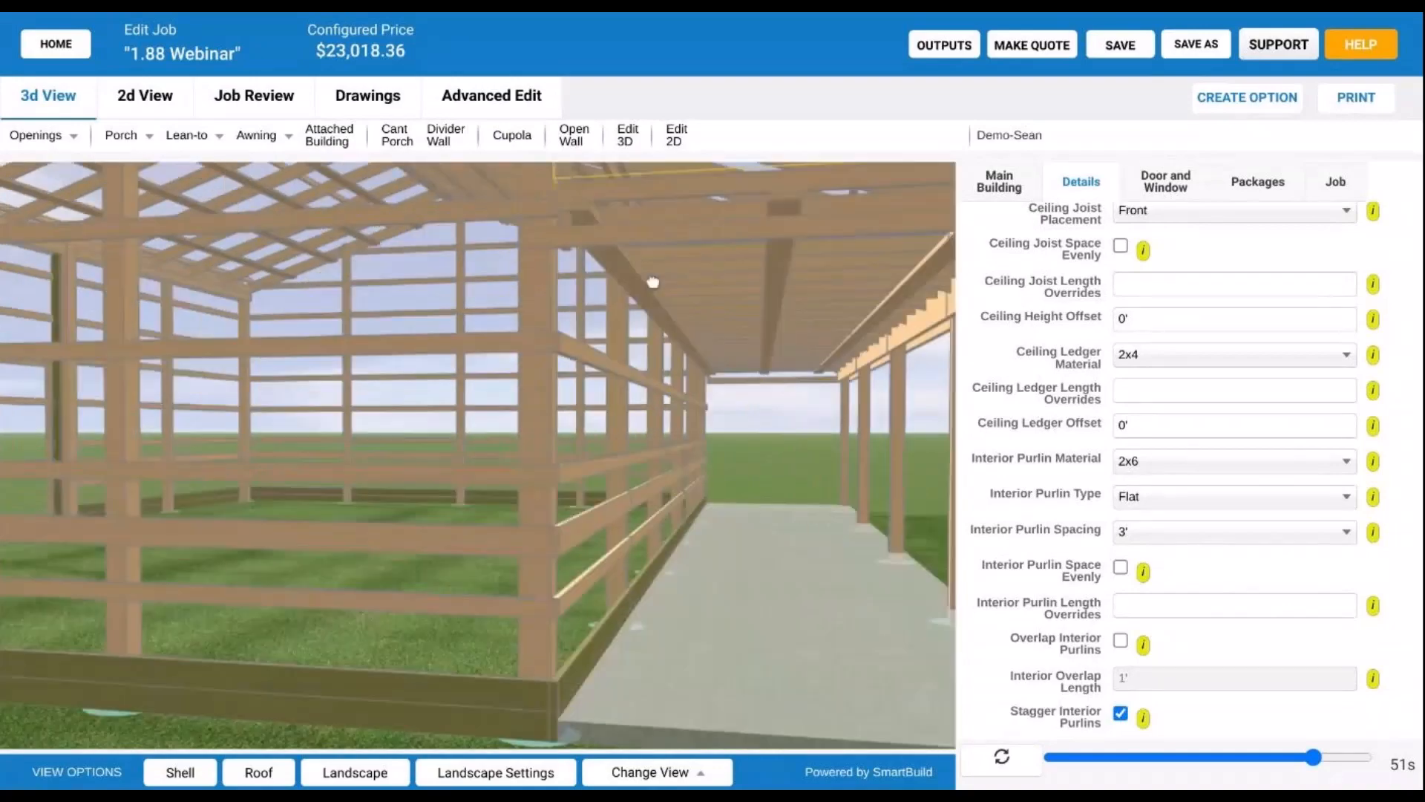
{"action": "scroll", "coordinate": [631, 288], "scroll_direction": "up", "scroll_amount": 2}
{"action": "left_click_drag", "start_coordinate": [631, 288], "coordinate": [541, 475]}
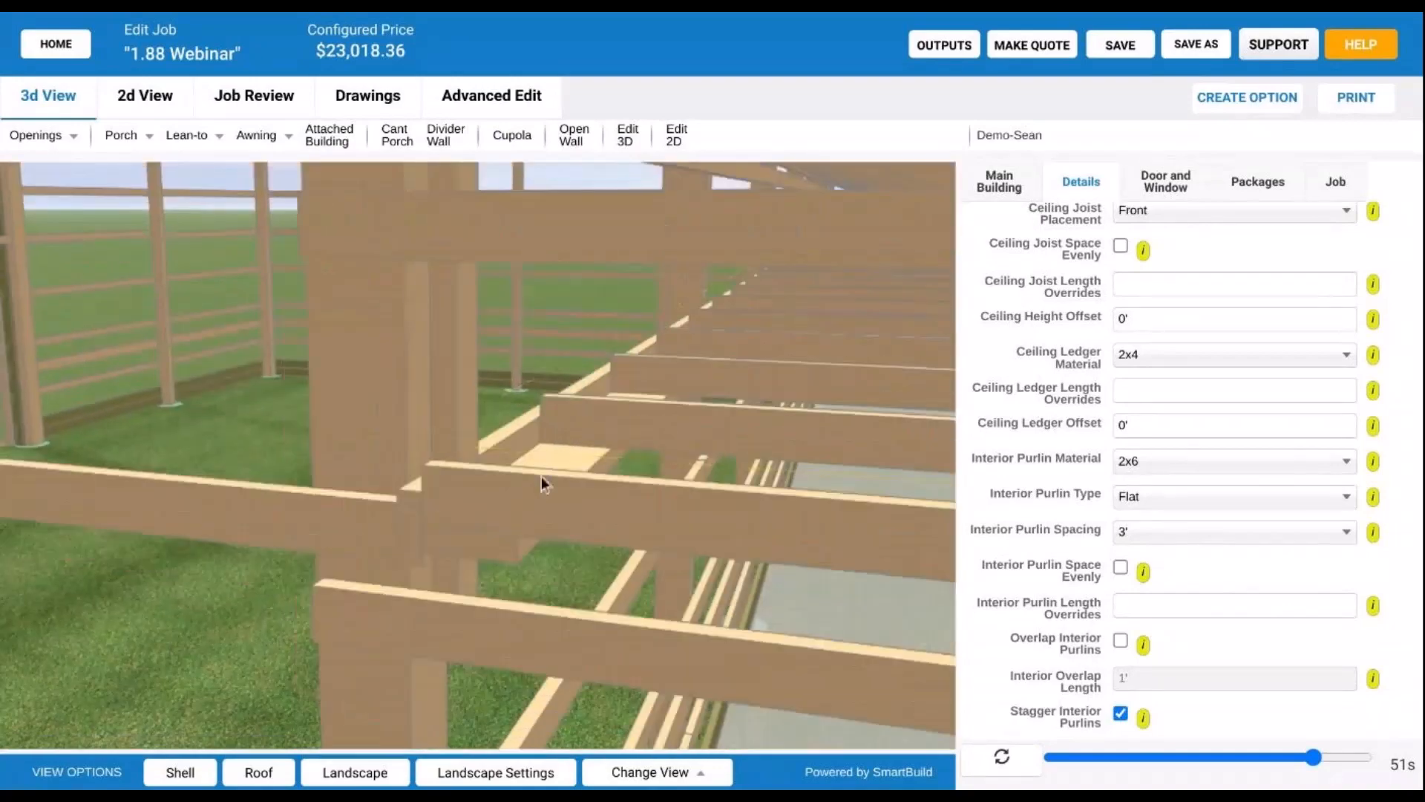
{"action": "scroll", "coordinate": [616, 456], "scroll_direction": "up", "scroll_amount": 2}
{"action": "scroll", "coordinate": [616, 451], "scroll_direction": "down", "scroll_amount": 4}
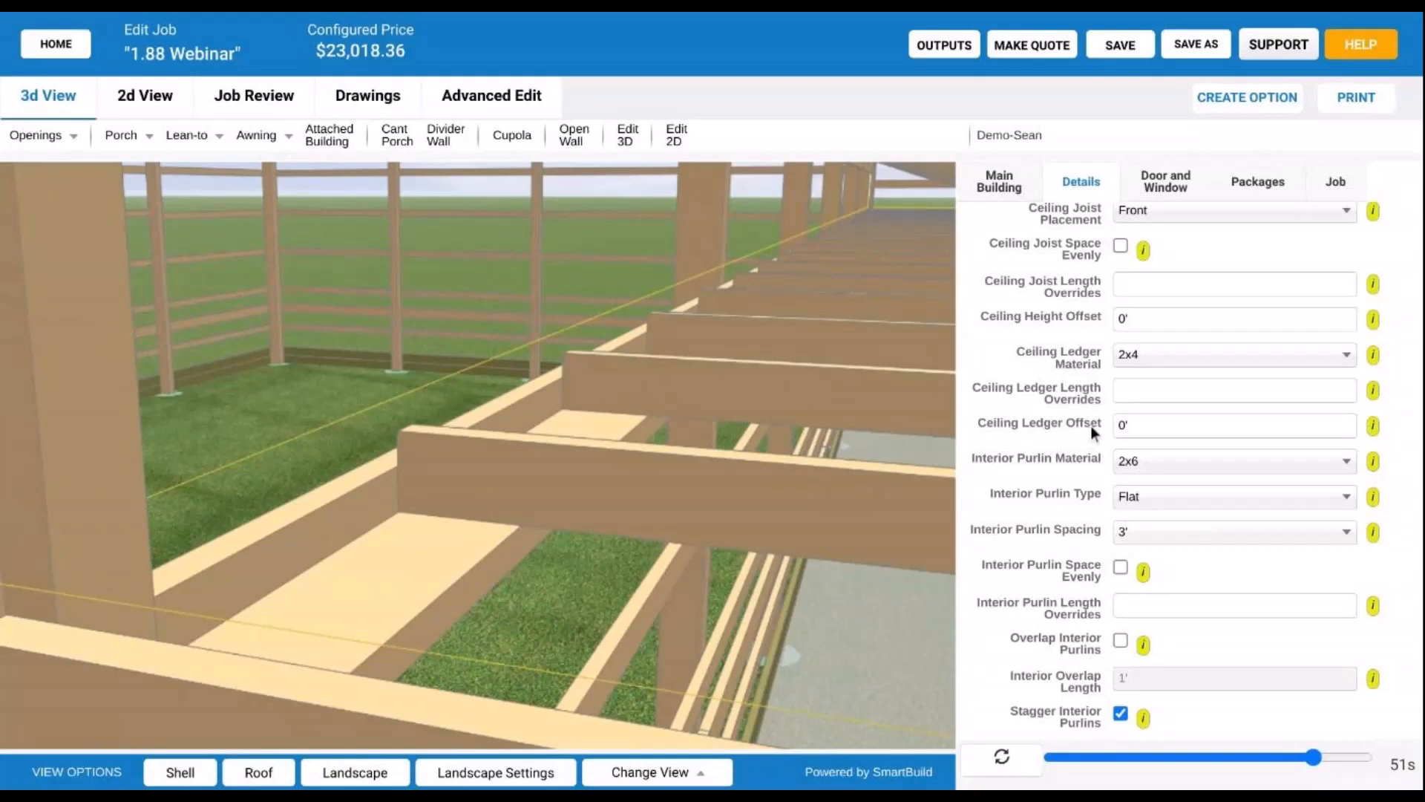
{"action": "left_click_drag", "start_coordinate": [406, 530], "coordinate": [259, 467]}
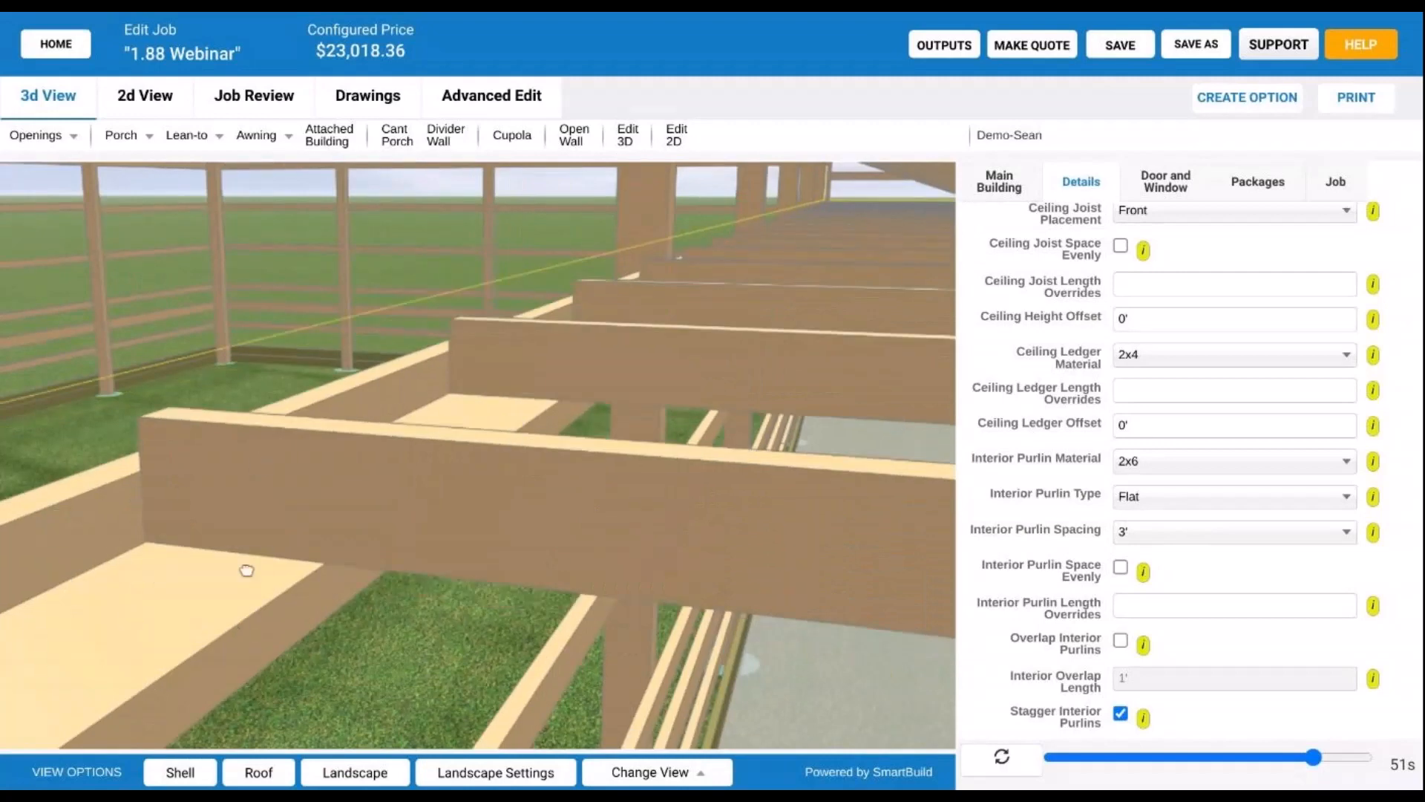
{"action": "right_click_drag", "start_coordinate": [204, 642], "coordinate": [466, 563]}
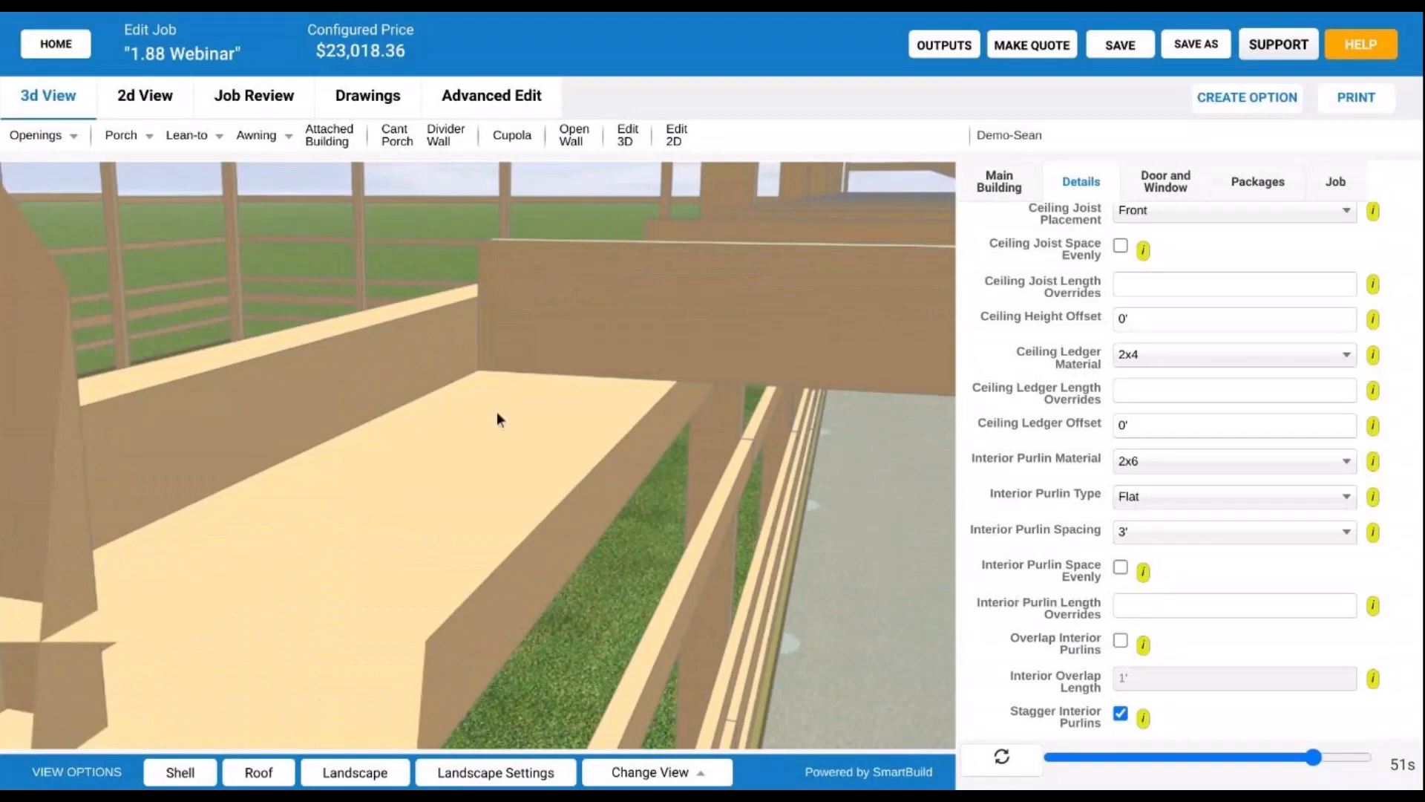
{"action": "scroll", "coordinate": [497, 411], "scroll_direction": "up", "scroll_amount": 3}
{"action": "left_click_drag", "start_coordinate": [512, 413], "coordinate": [594, 371]}
{"action": "scroll", "coordinate": [755, 274], "scroll_direction": "up", "scroll_amount": 2}
{"action": "right_click_drag", "start_coordinate": [754, 272], "coordinate": [695, 310]}
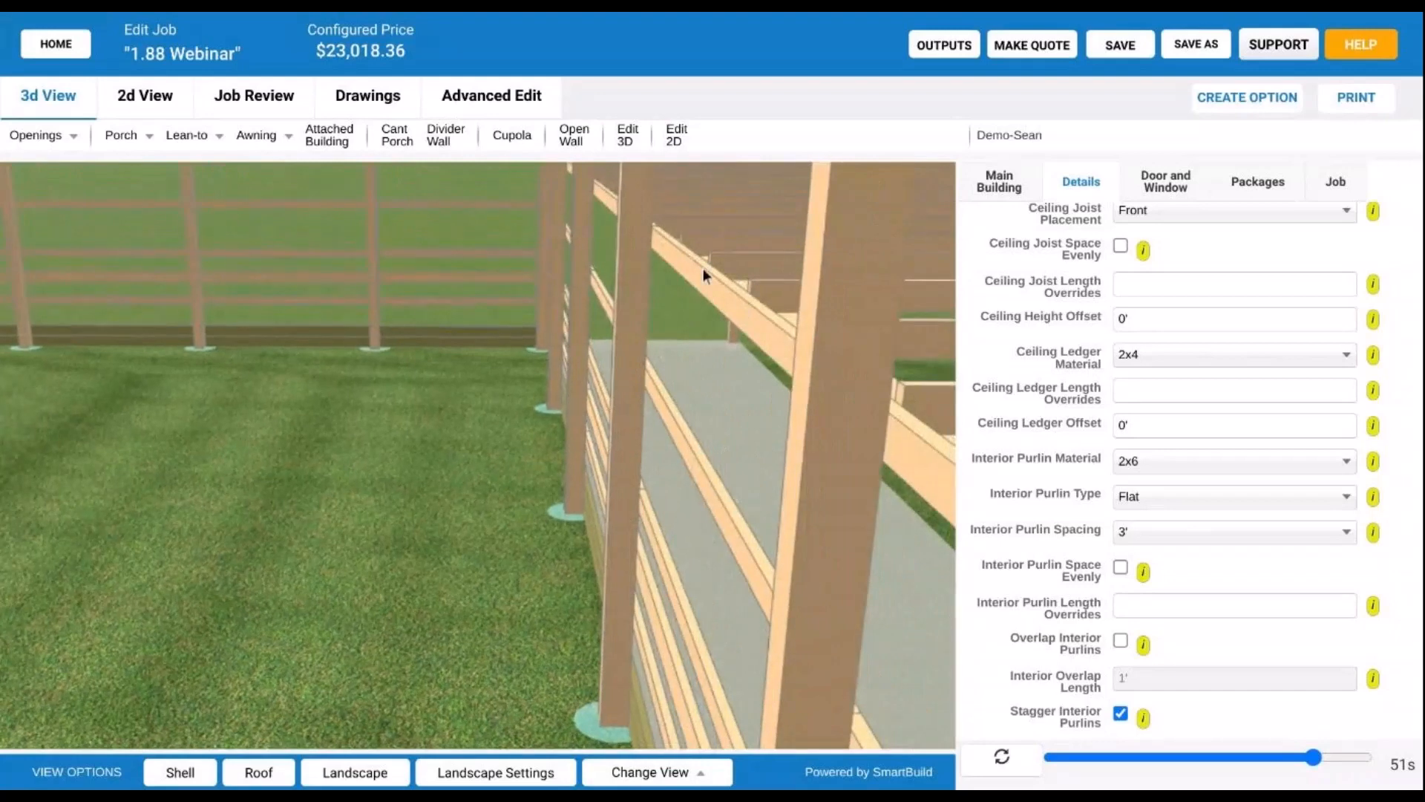
- Set Ceiling Ledger Material to 2x8 with a 0' ledger offset and regenerate the model
{"action": "left_click", "coordinate": [1223, 352]}
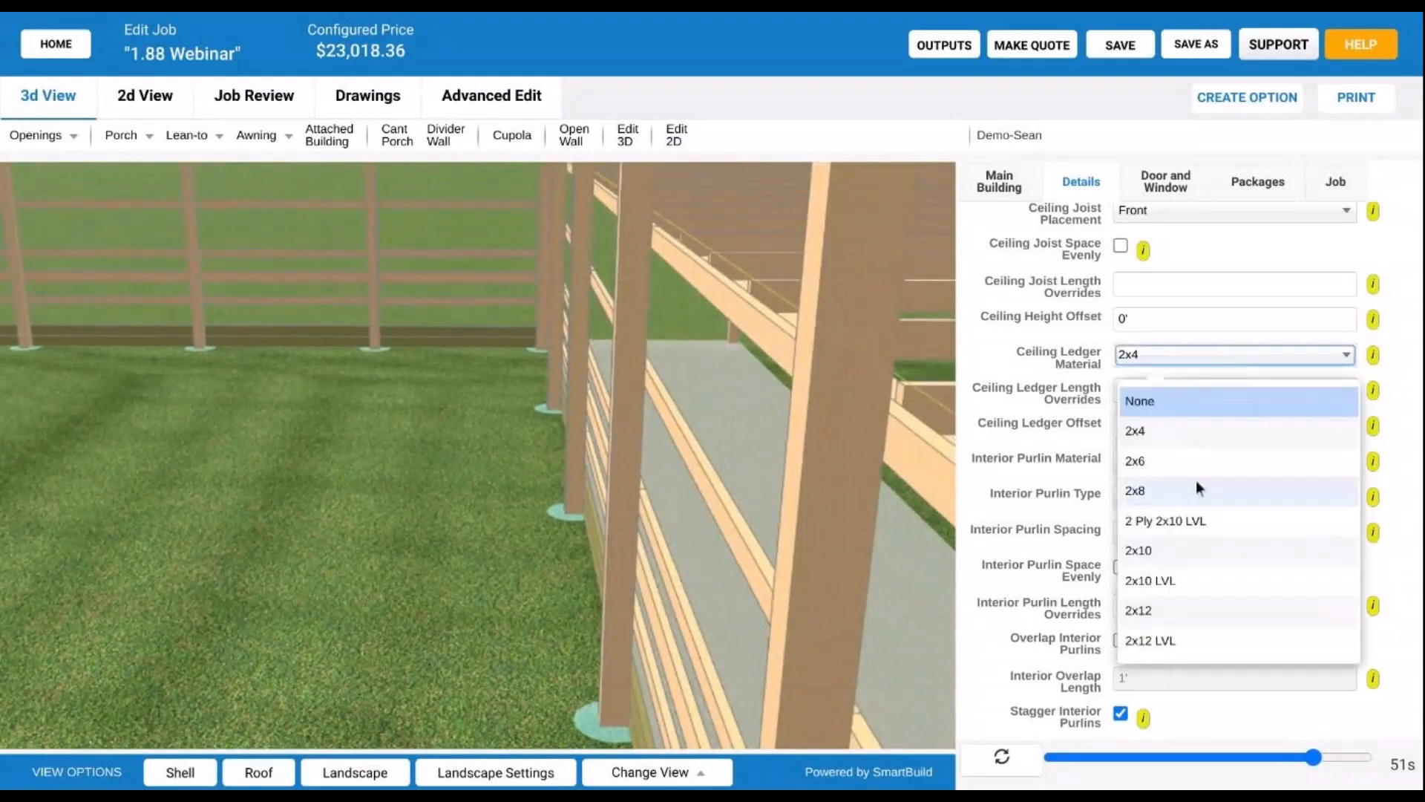
{"action": "left_click", "coordinate": [1196, 490]}
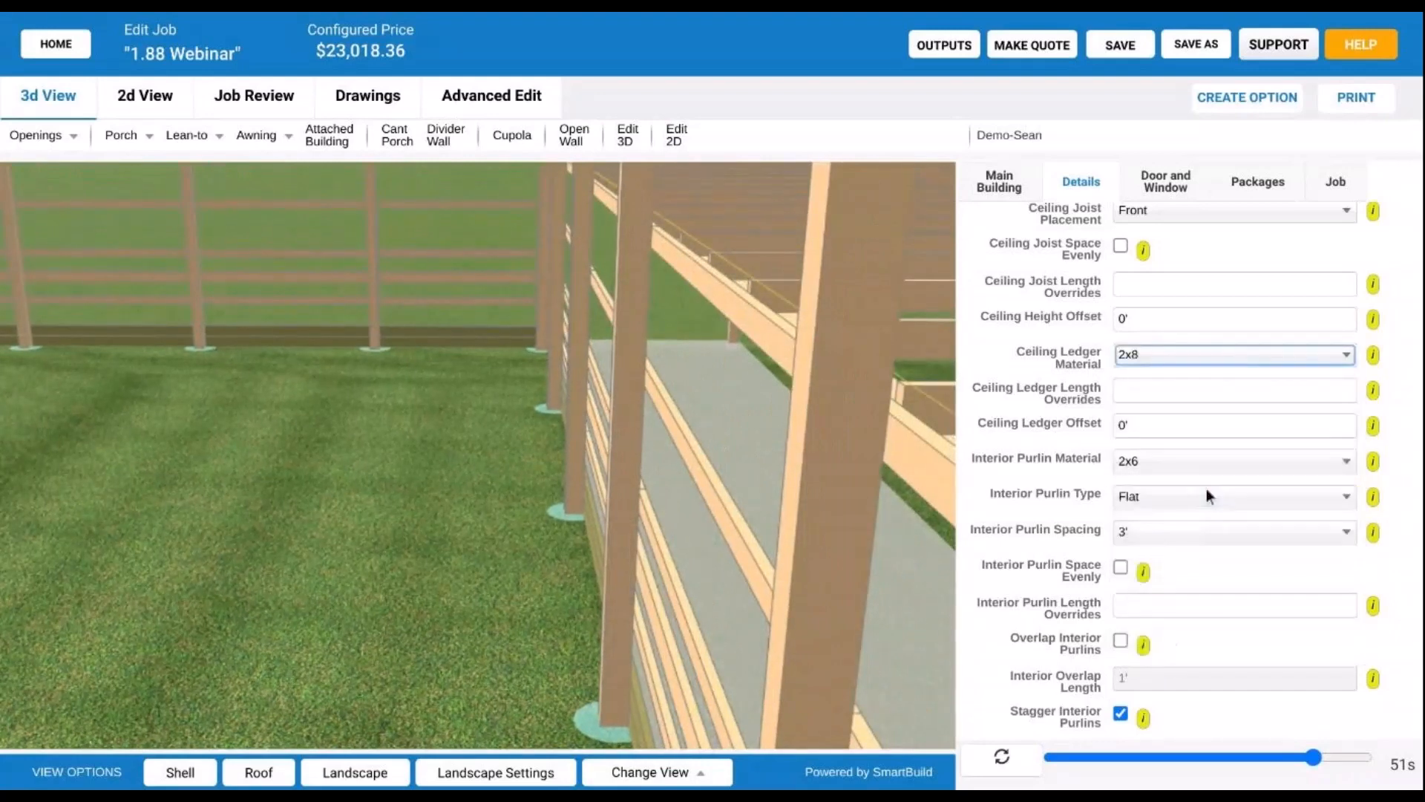
{"action": "left_click", "coordinate": [1000, 762]}
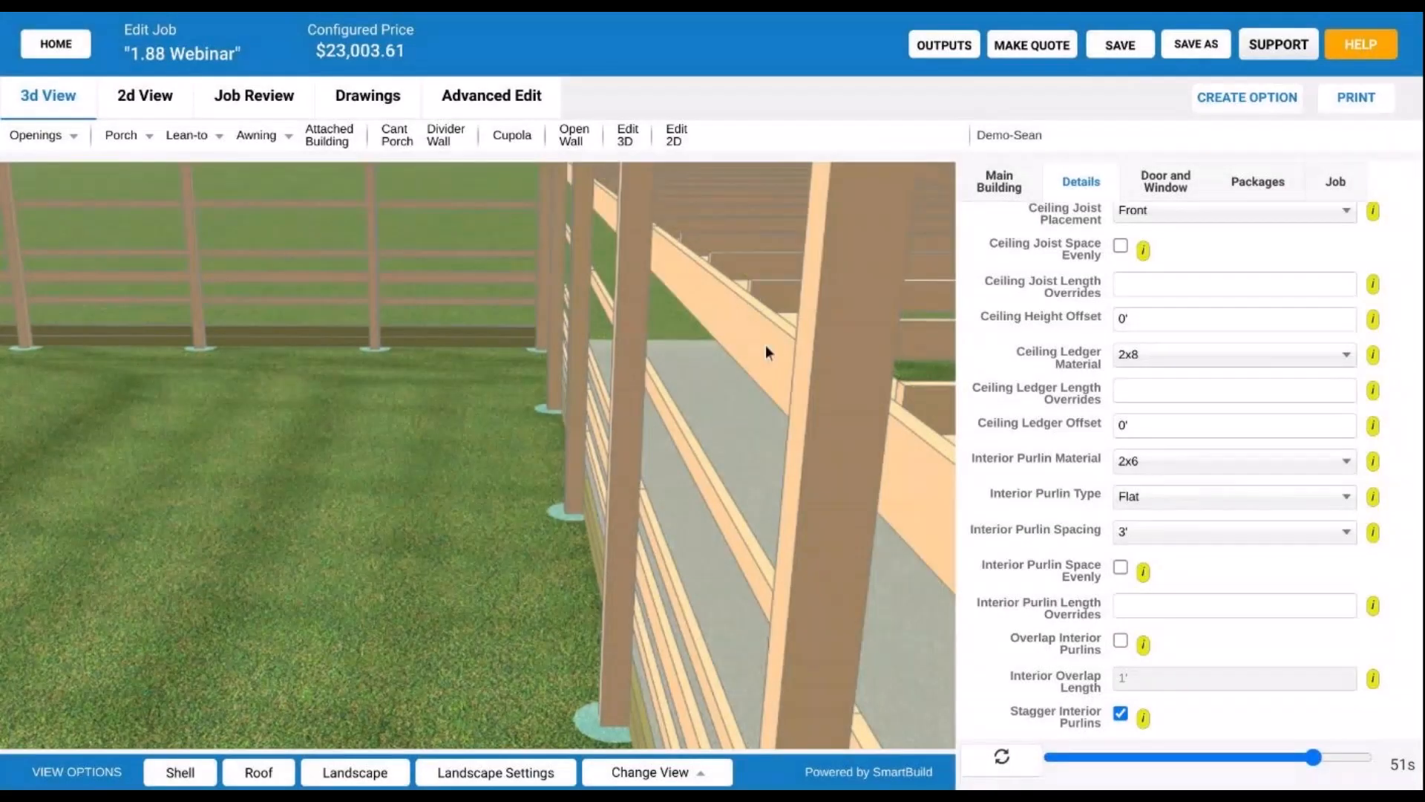
{"action": "left_click", "coordinate": [1161, 435]}
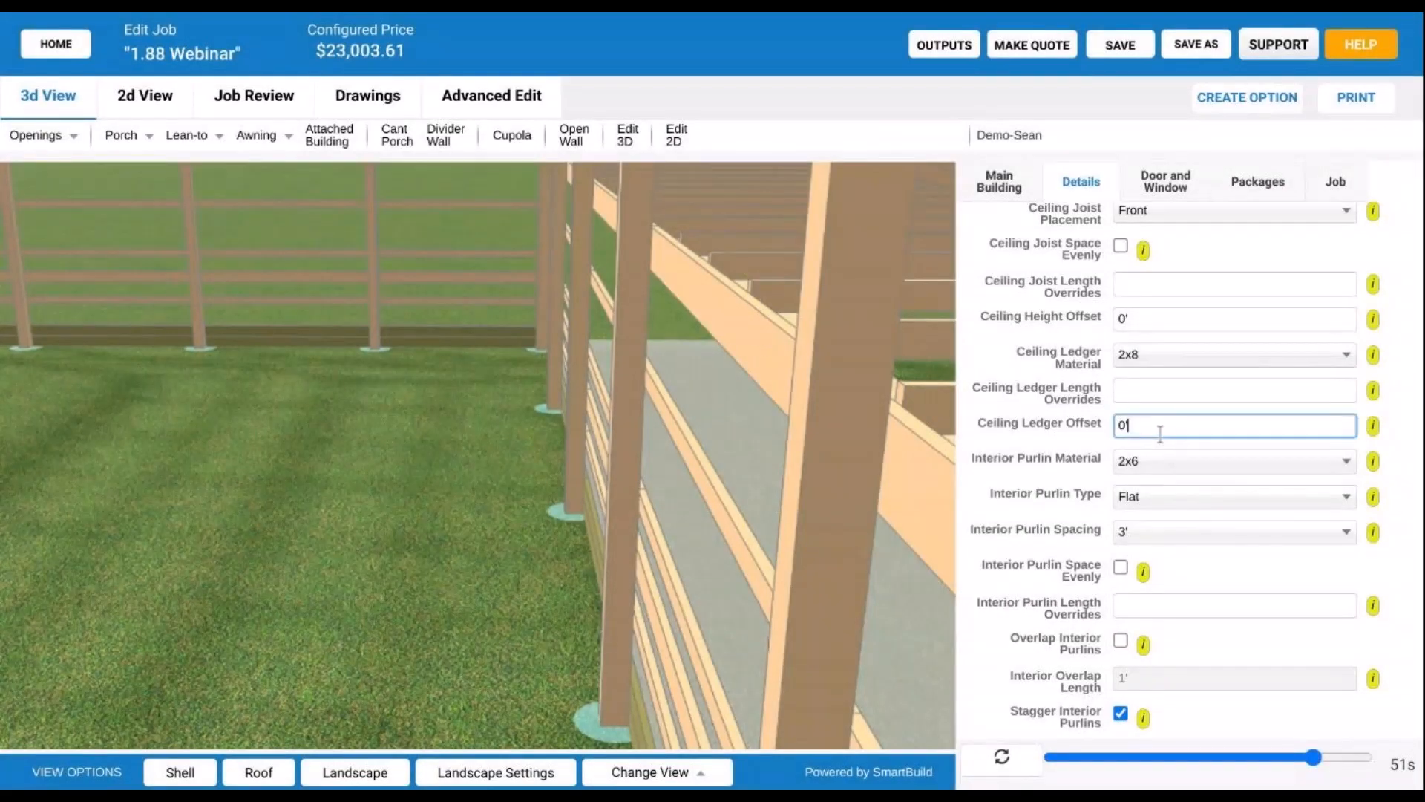
- Orbit and zoom low over the porch to check the new 2x8 ceiling ledger
{"action": "scroll", "coordinate": [1079, 405], "scroll_direction": "up", "scroll_amount": 1}
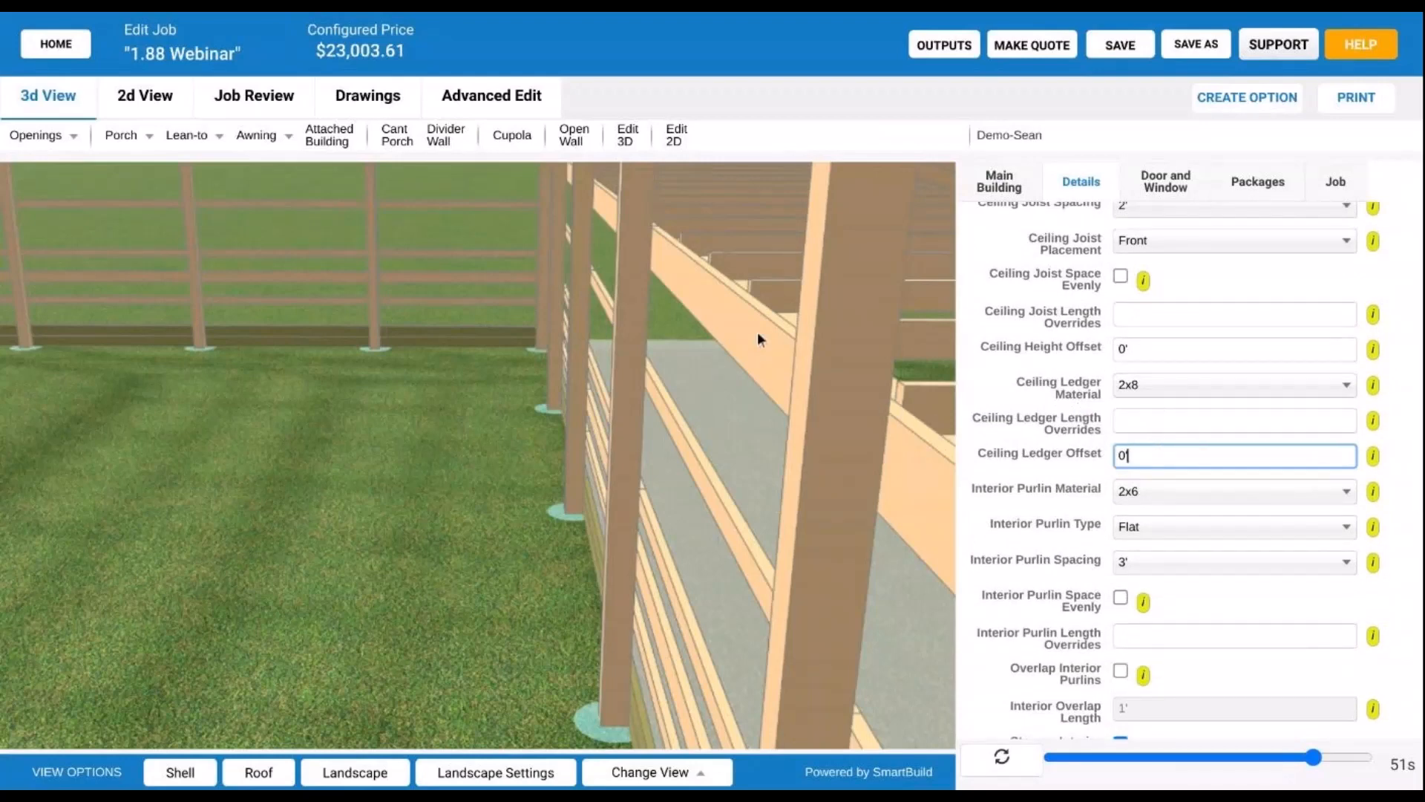
{"action": "left_click_drag", "start_coordinate": [757, 331], "coordinate": [747, 381]}
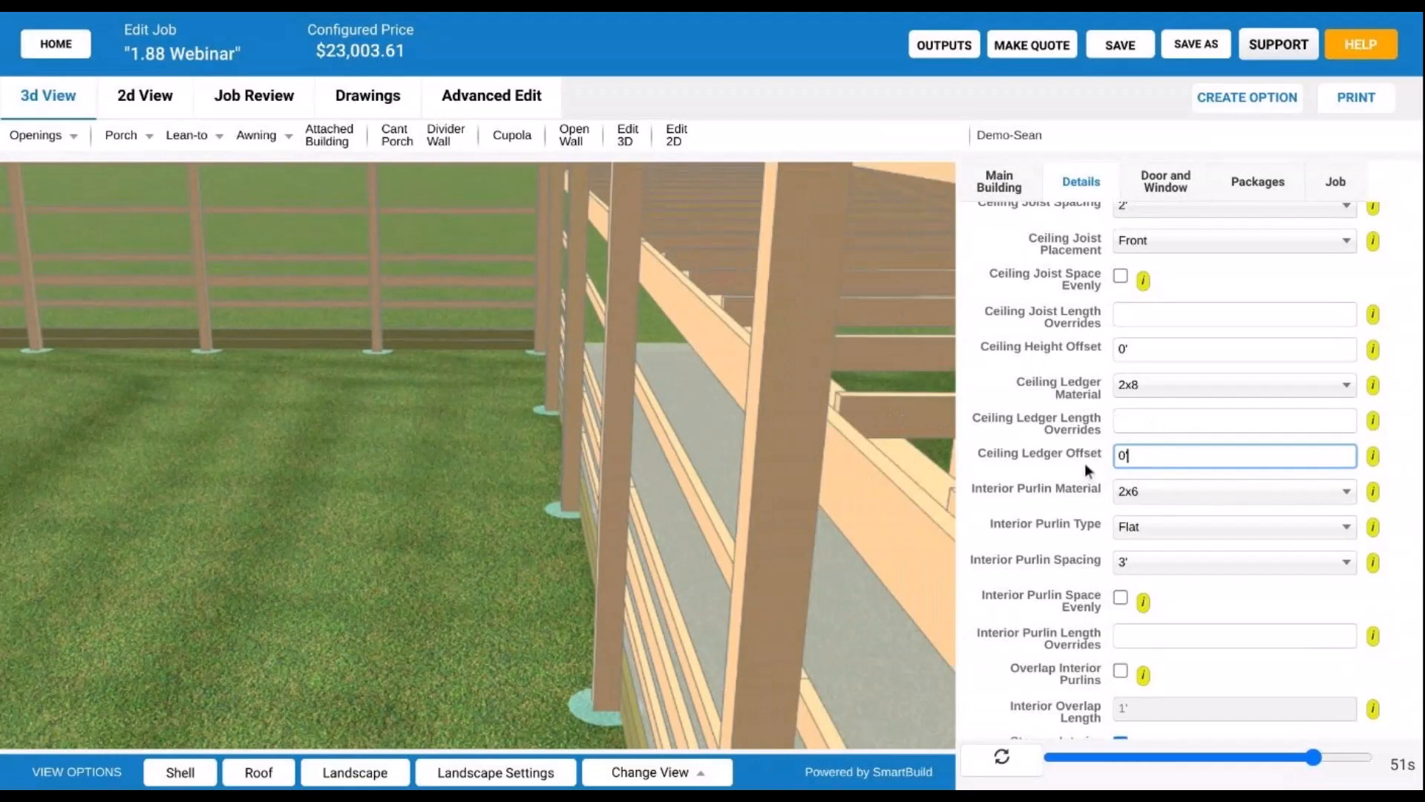
{"action": "scroll", "coordinate": [1085, 462], "scroll_direction": "down", "scroll_amount": 1}
{"action": "scroll", "coordinate": [1085, 462], "scroll_direction": "up", "scroll_amount": 1}
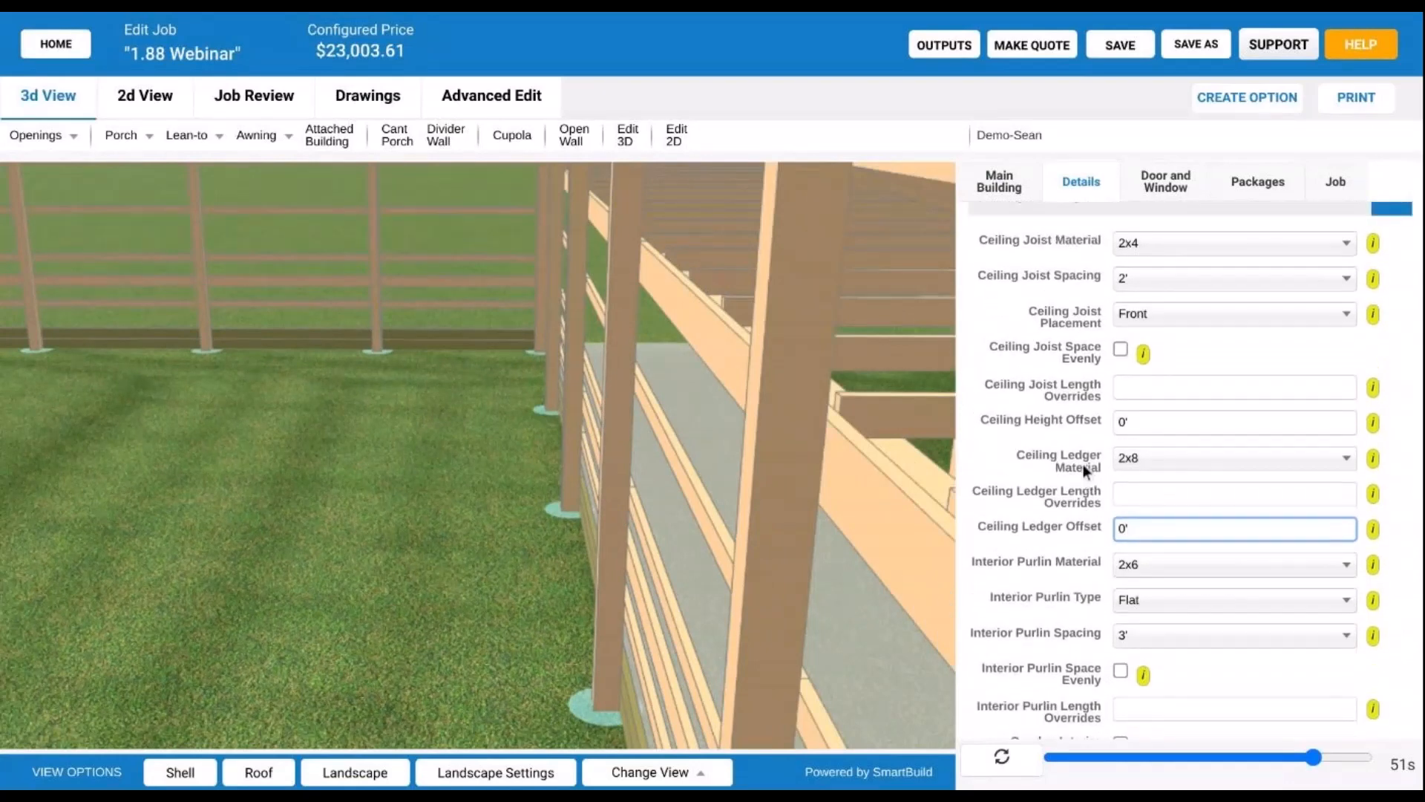
{"action": "scroll", "coordinate": [1071, 331], "scroll_direction": "up", "scroll_amount": 1}
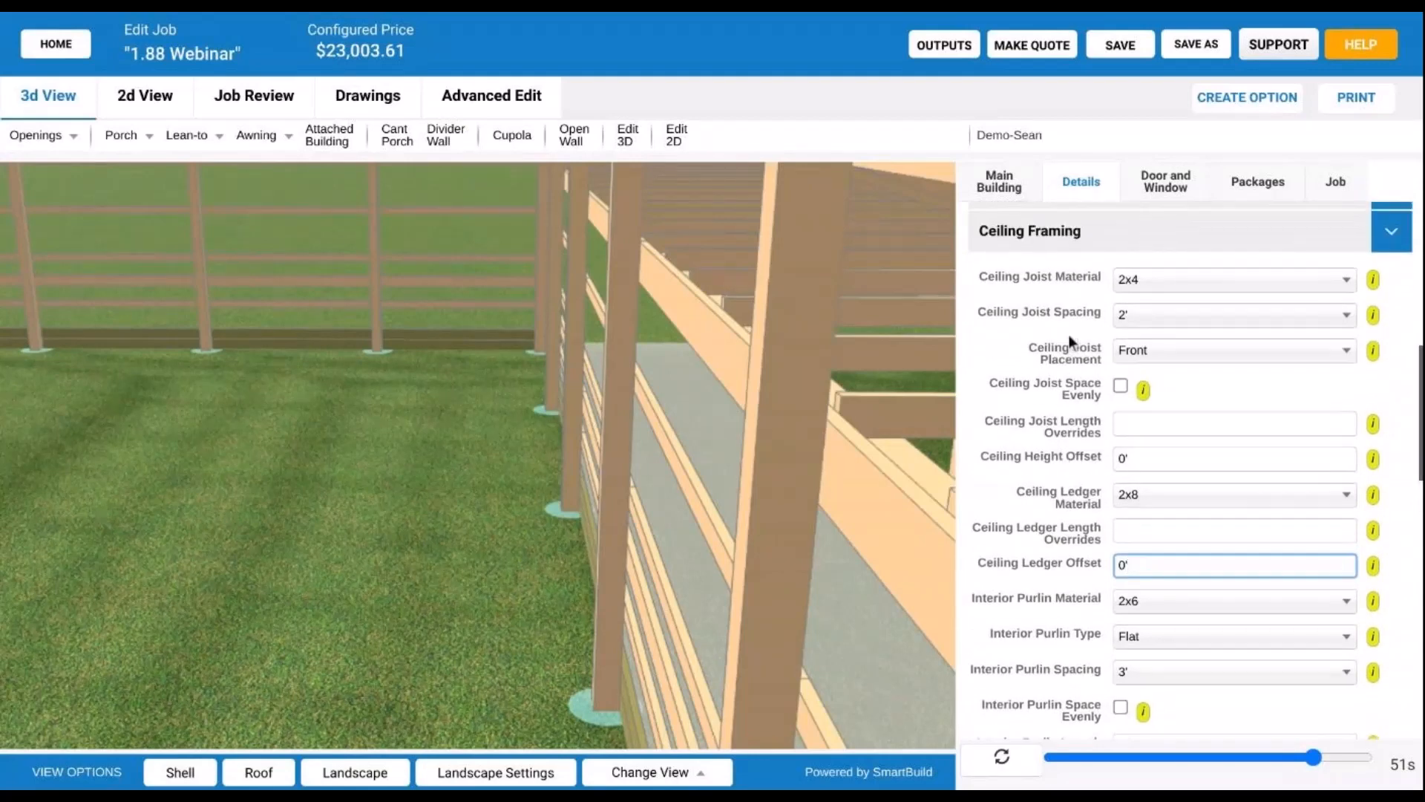
{"action": "scroll", "coordinate": [1058, 324], "scroll_direction": "down", "scroll_amount": 1}
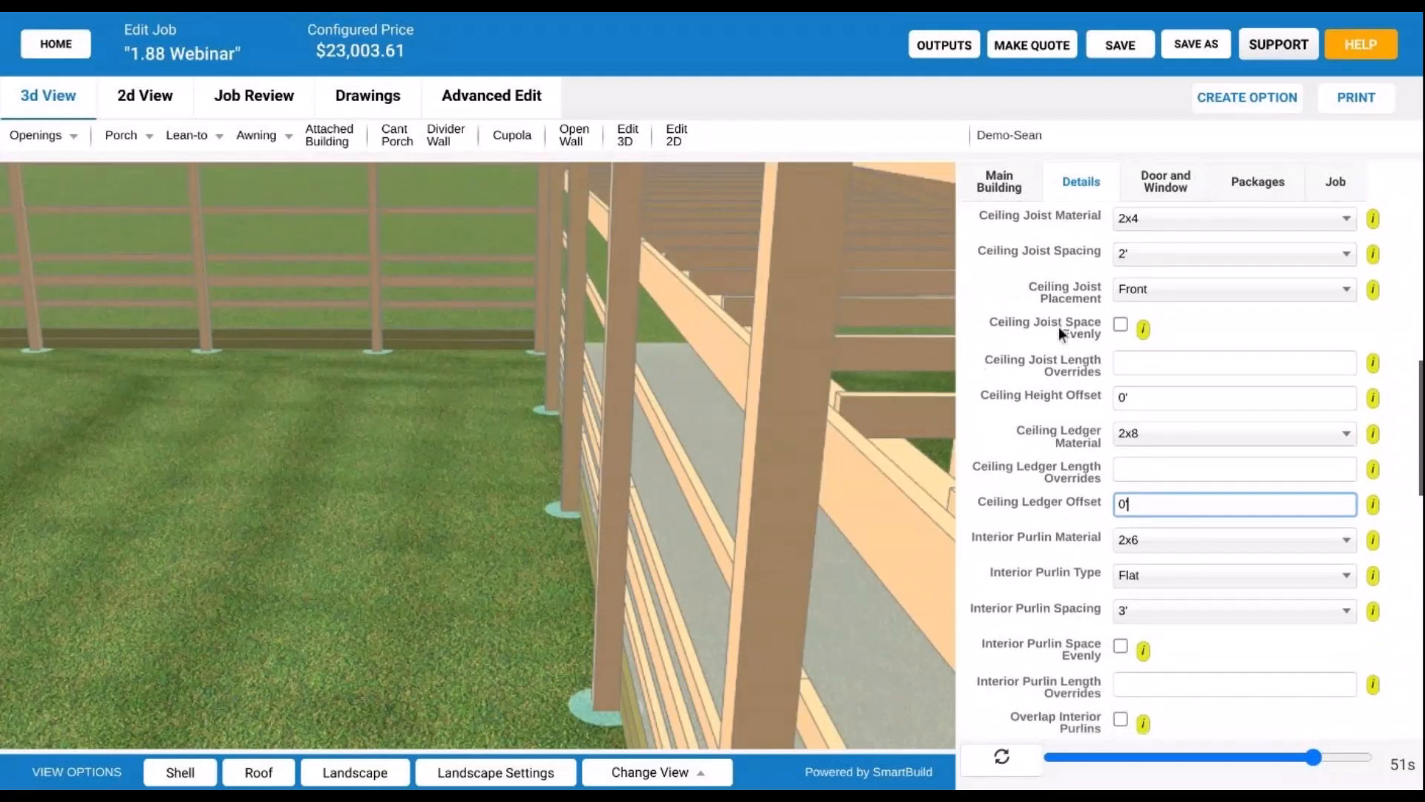
{"action": "scroll", "coordinate": [1071, 478], "scroll_direction": "up", "scroll_amount": 1}
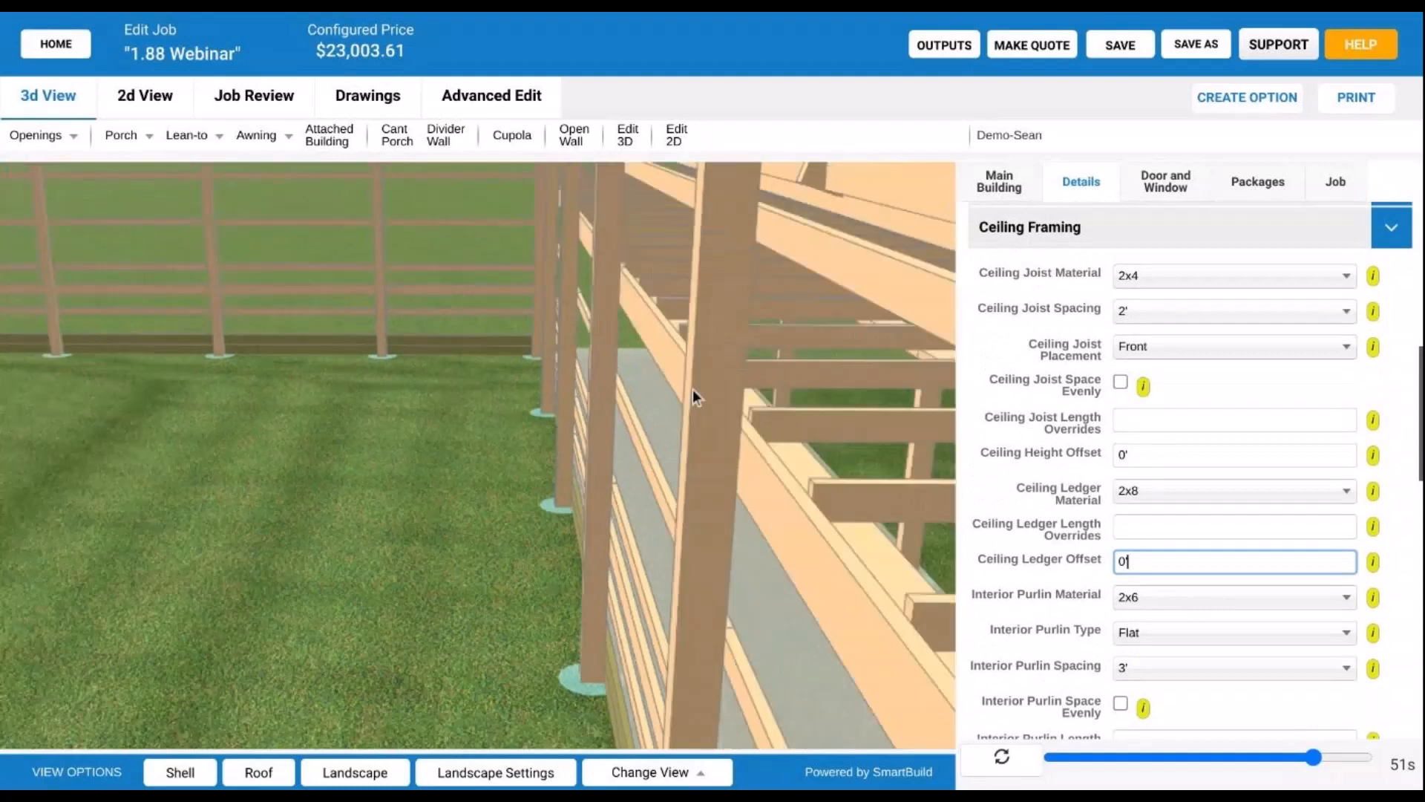
{"action": "scroll", "coordinate": [693, 389], "scroll_direction": "up", "scroll_amount": 2}
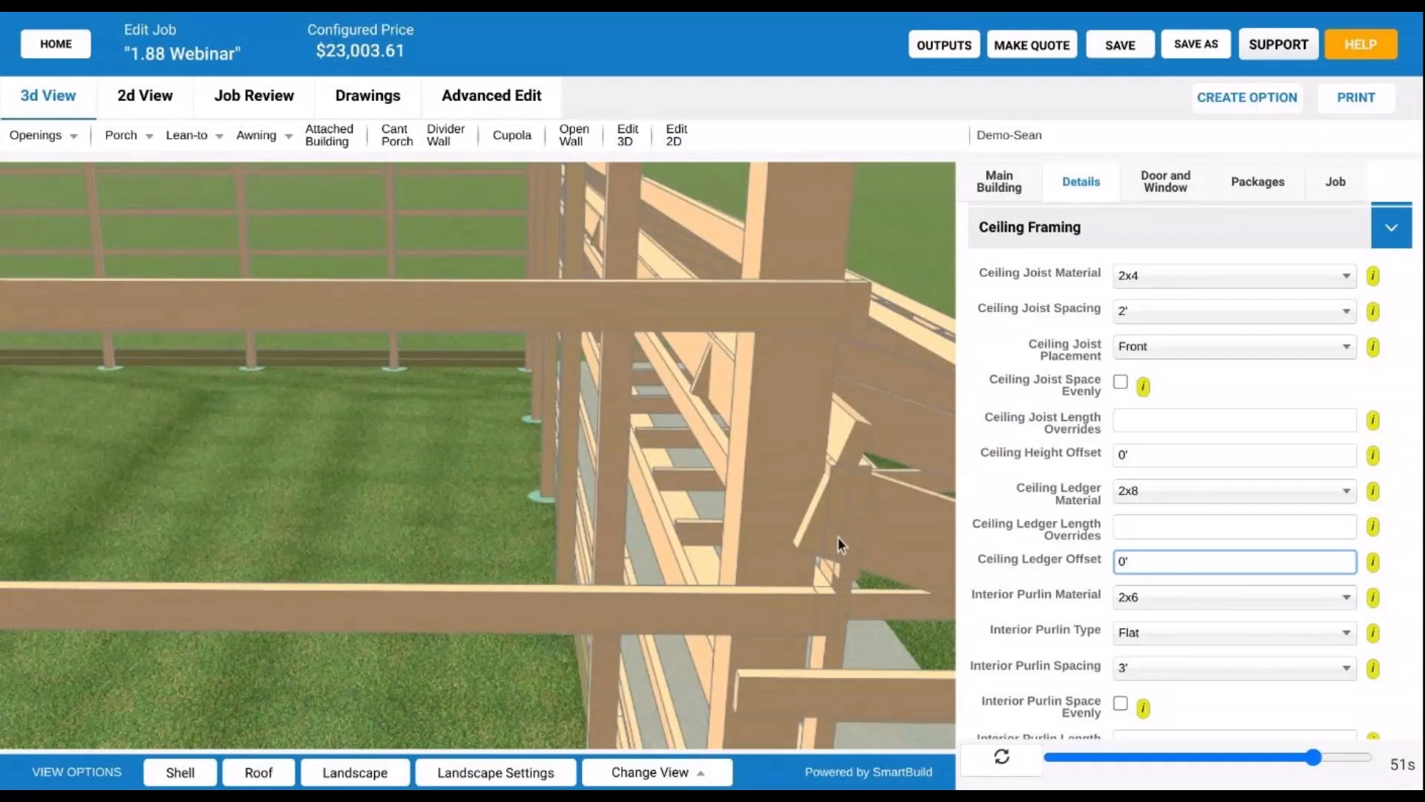
{"action": "scroll", "coordinate": [822, 540], "scroll_direction": "down", "scroll_amount": 5}
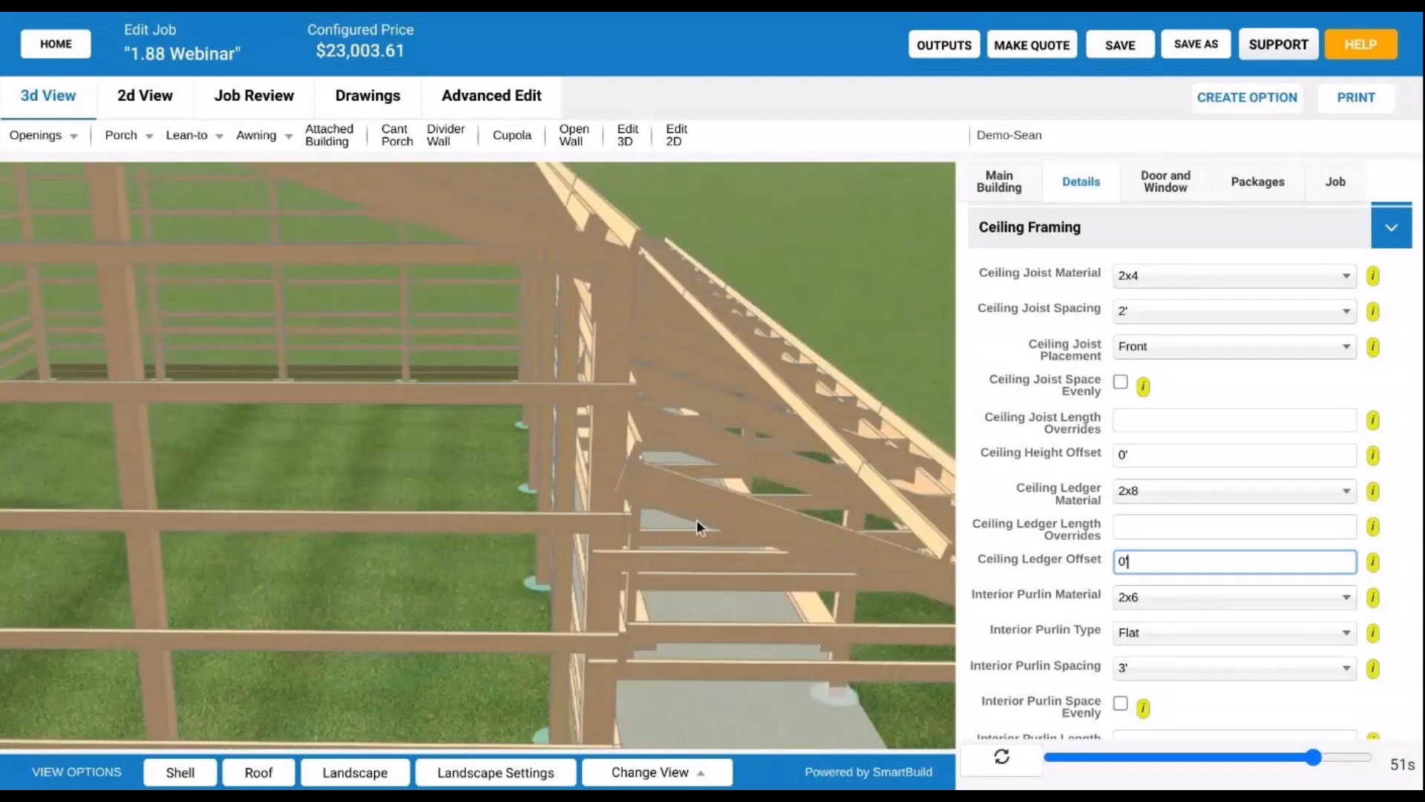
{"action": "left_click_drag", "start_coordinate": [696, 519], "coordinate": [713, 474]}
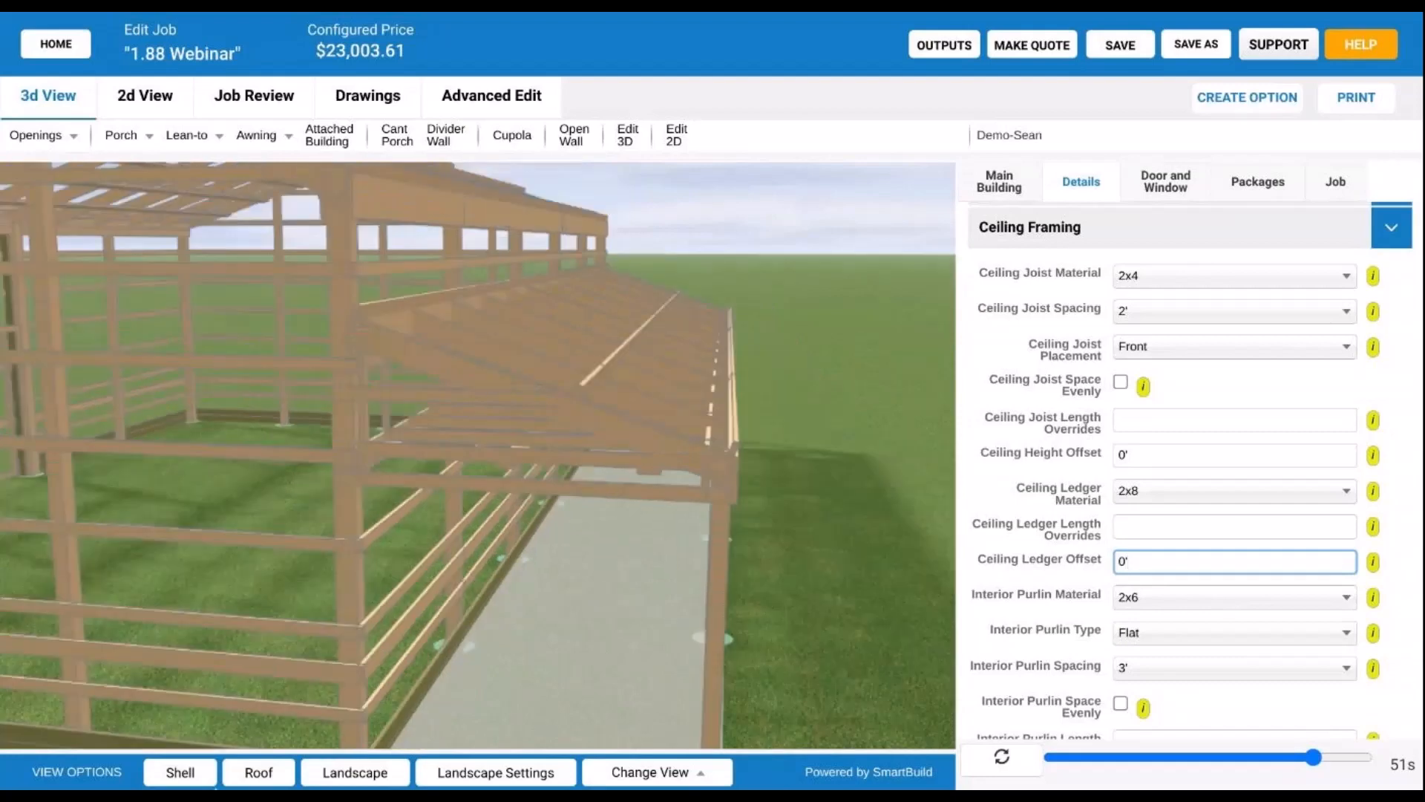
{"action": "left_click", "coordinate": [181, 773]}
{"action": "left_click_drag", "start_coordinate": [616, 594], "coordinate": [559, 465]}
{"action": "scroll", "coordinate": [346, 429], "scroll_direction": "up", "scroll_amount": 5}
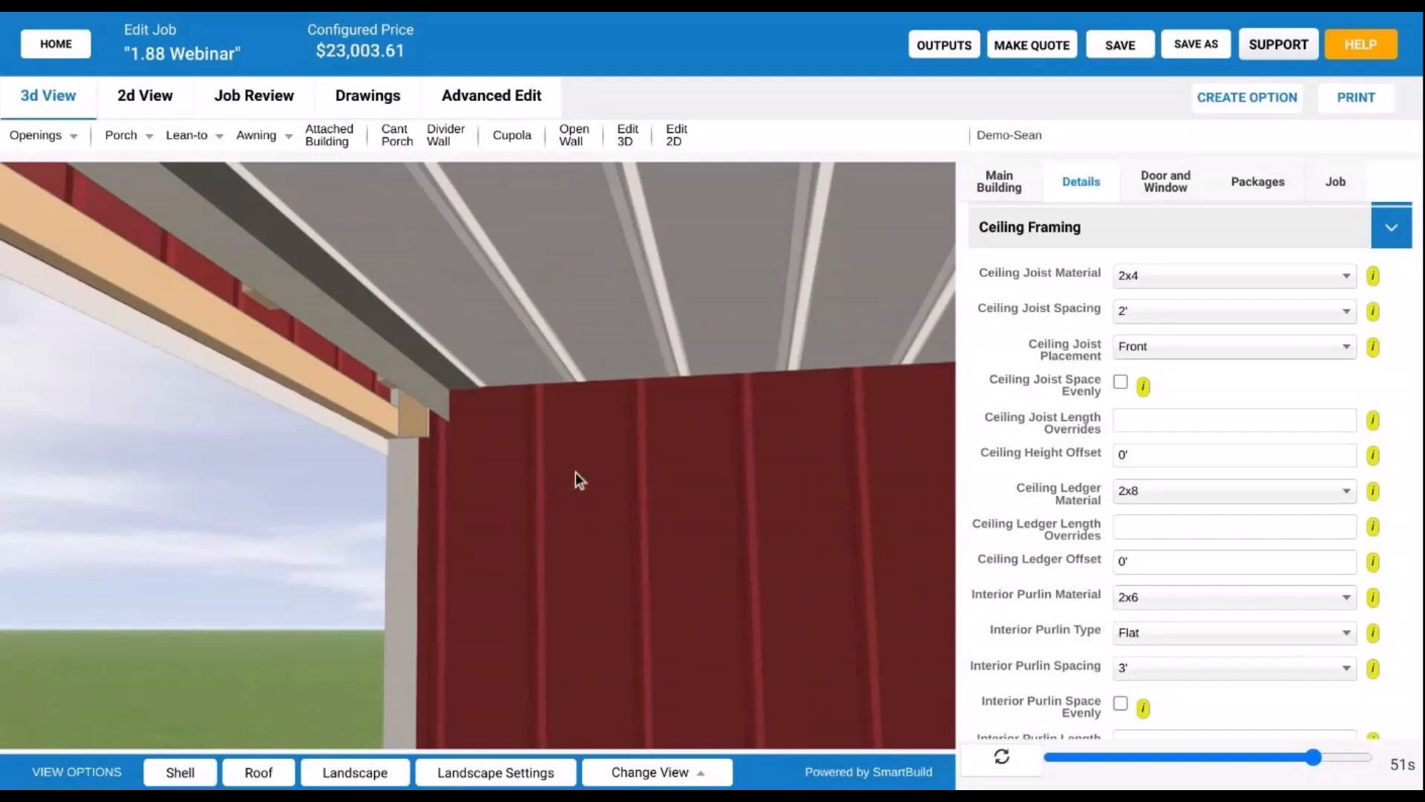
{"action": "scroll", "coordinate": [576, 472], "scroll_direction": "down", "scroll_amount": 3}
{"action": "scroll", "coordinate": [606, 471], "scroll_direction": "down", "scroll_amount": 3}
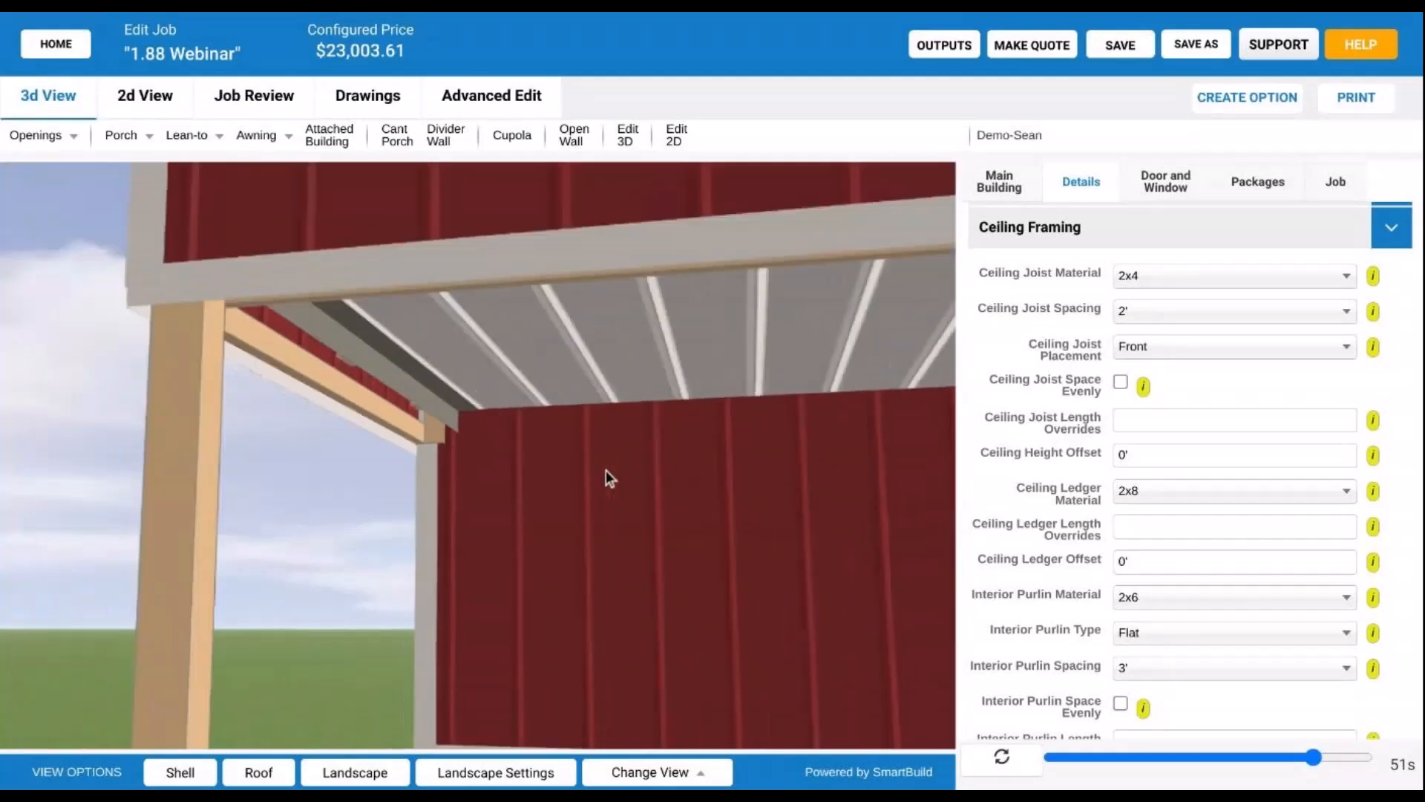
{"action": "scroll", "coordinate": [609, 468], "scroll_direction": "up", "scroll_amount": 1}
{"action": "scroll", "coordinate": [550, 514], "scroll_direction": "down", "scroll_amount": 3}
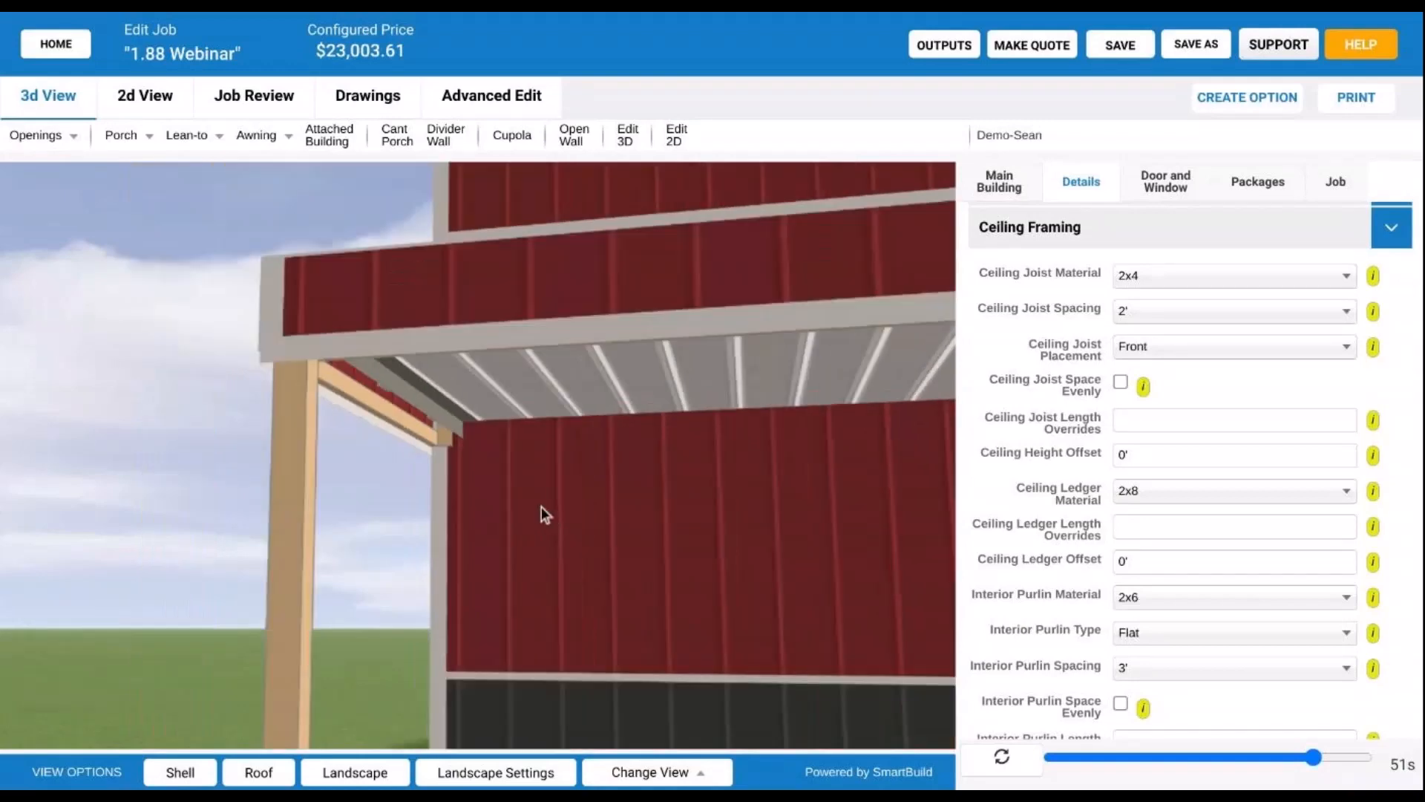
{"action": "scroll", "coordinate": [541, 506], "scroll_direction": "down", "scroll_amount": 2}
{"action": "left_click_drag", "start_coordinate": [585, 475], "coordinate": [697, 450]}
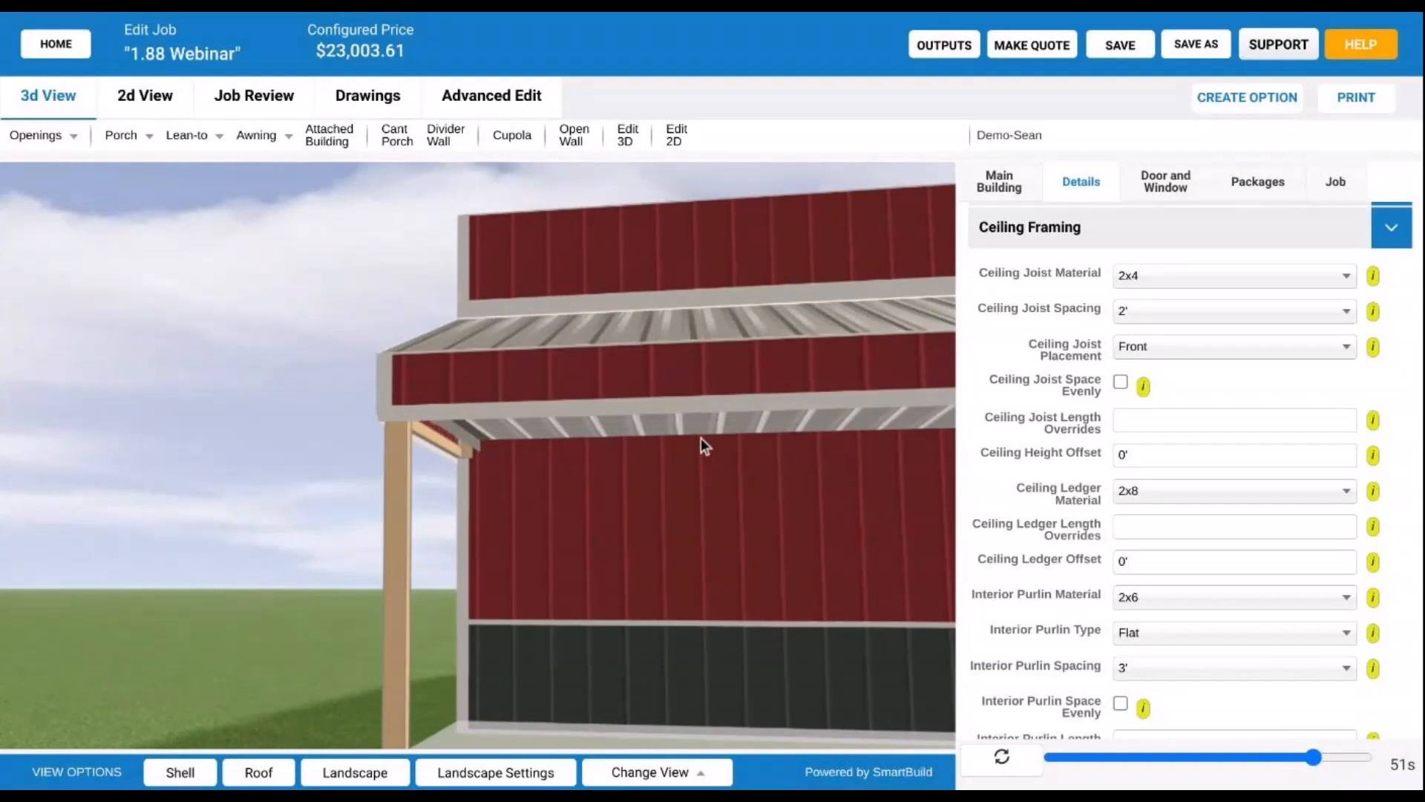
{"action": "scroll", "coordinate": [735, 460], "scroll_direction": "down", "scroll_amount": 3}
{"action": "left_click_drag", "start_coordinate": [713, 475], "coordinate": [540, 460]}
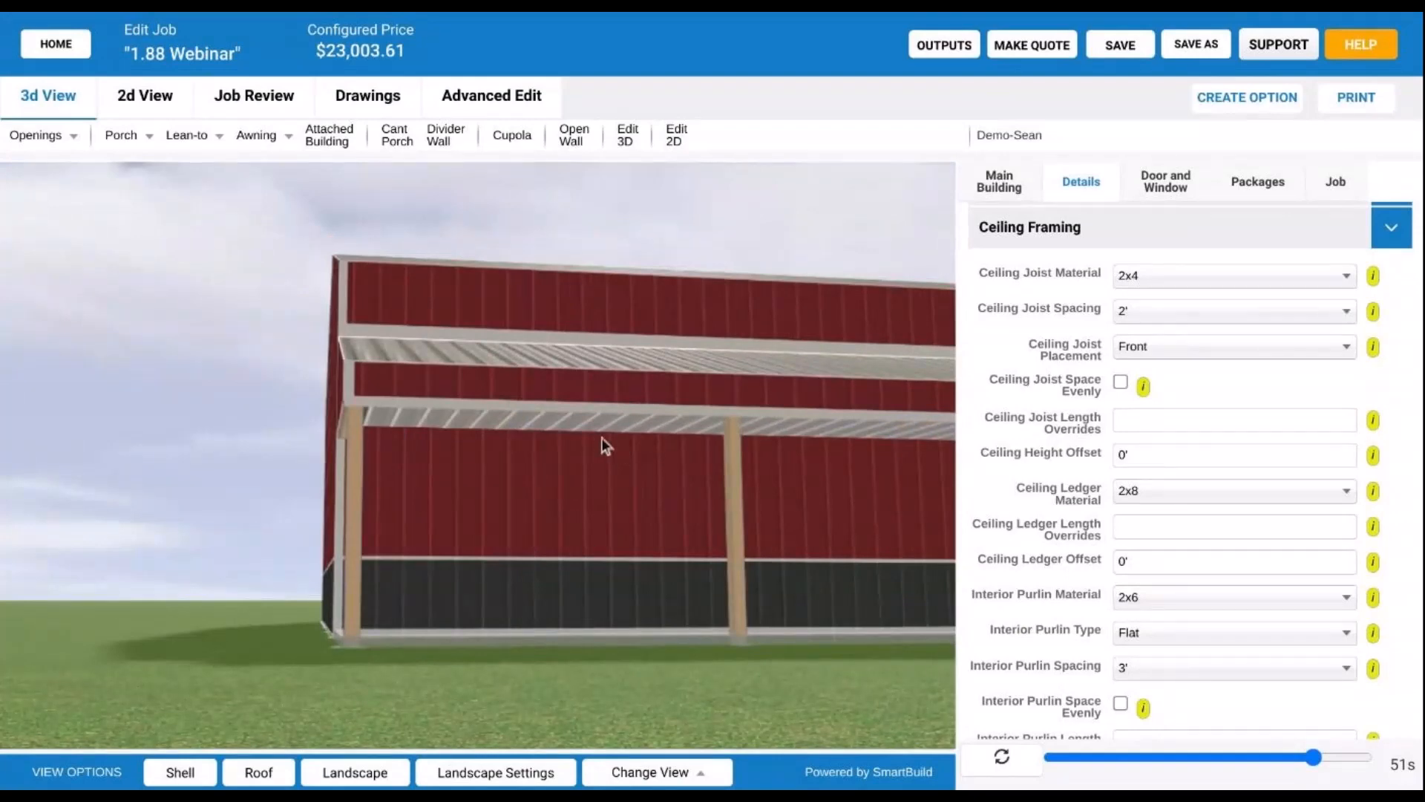
{"action": "scroll", "coordinate": [602, 438], "scroll_direction": "up", "scroll_amount": 5}
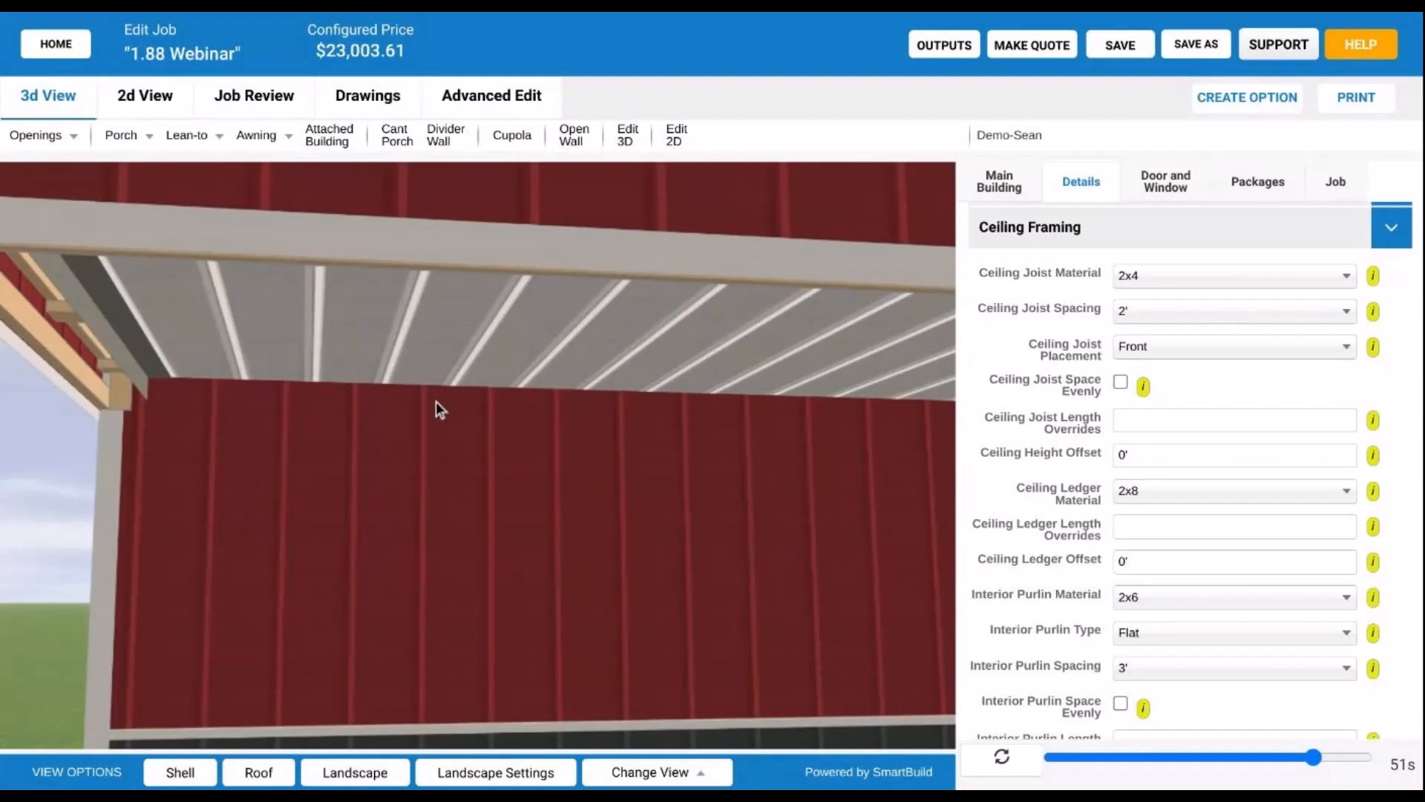
{"action": "scroll", "coordinate": [435, 410], "scroll_direction": "down", "scroll_amount": 1}
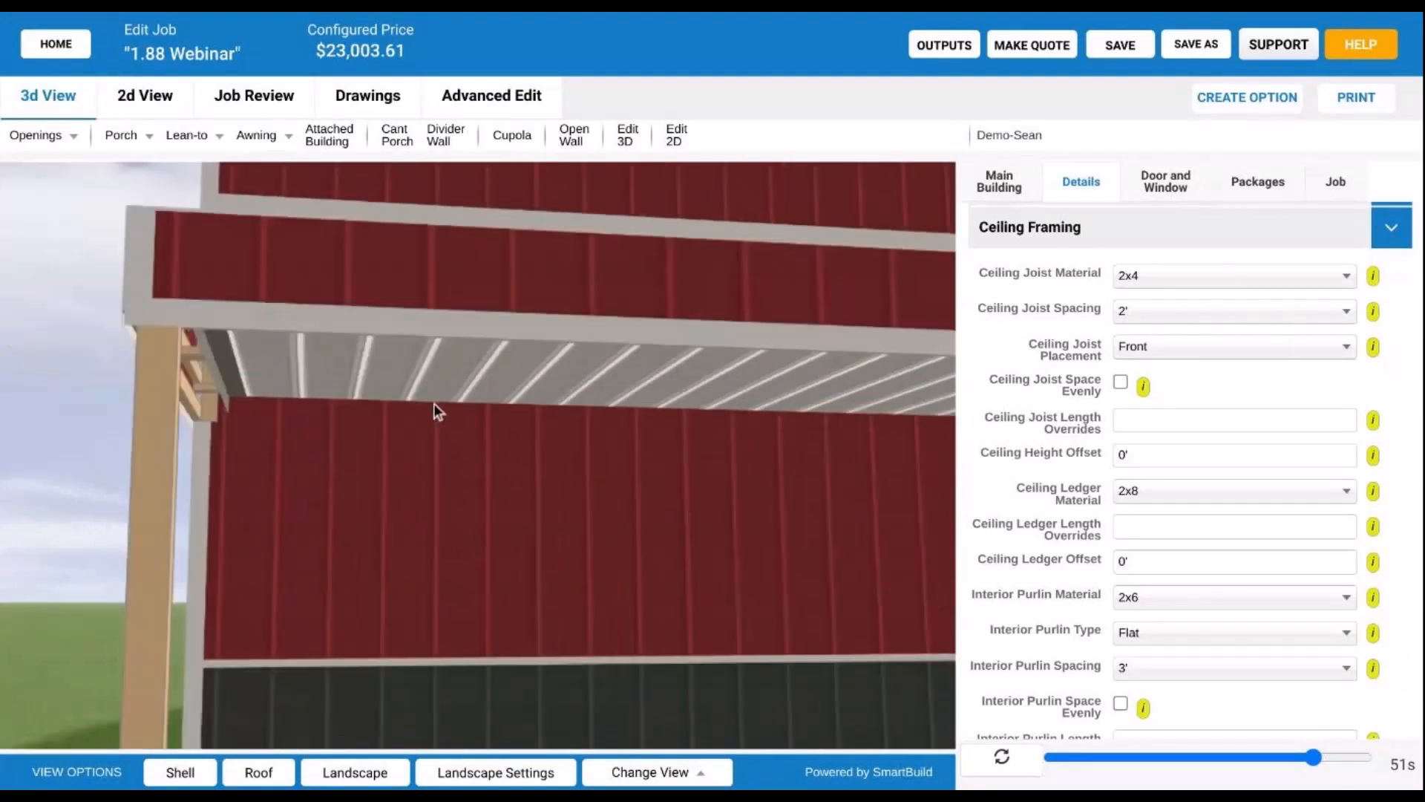
{"action": "scroll", "coordinate": [434, 404], "scroll_direction": "down", "scroll_amount": 1}
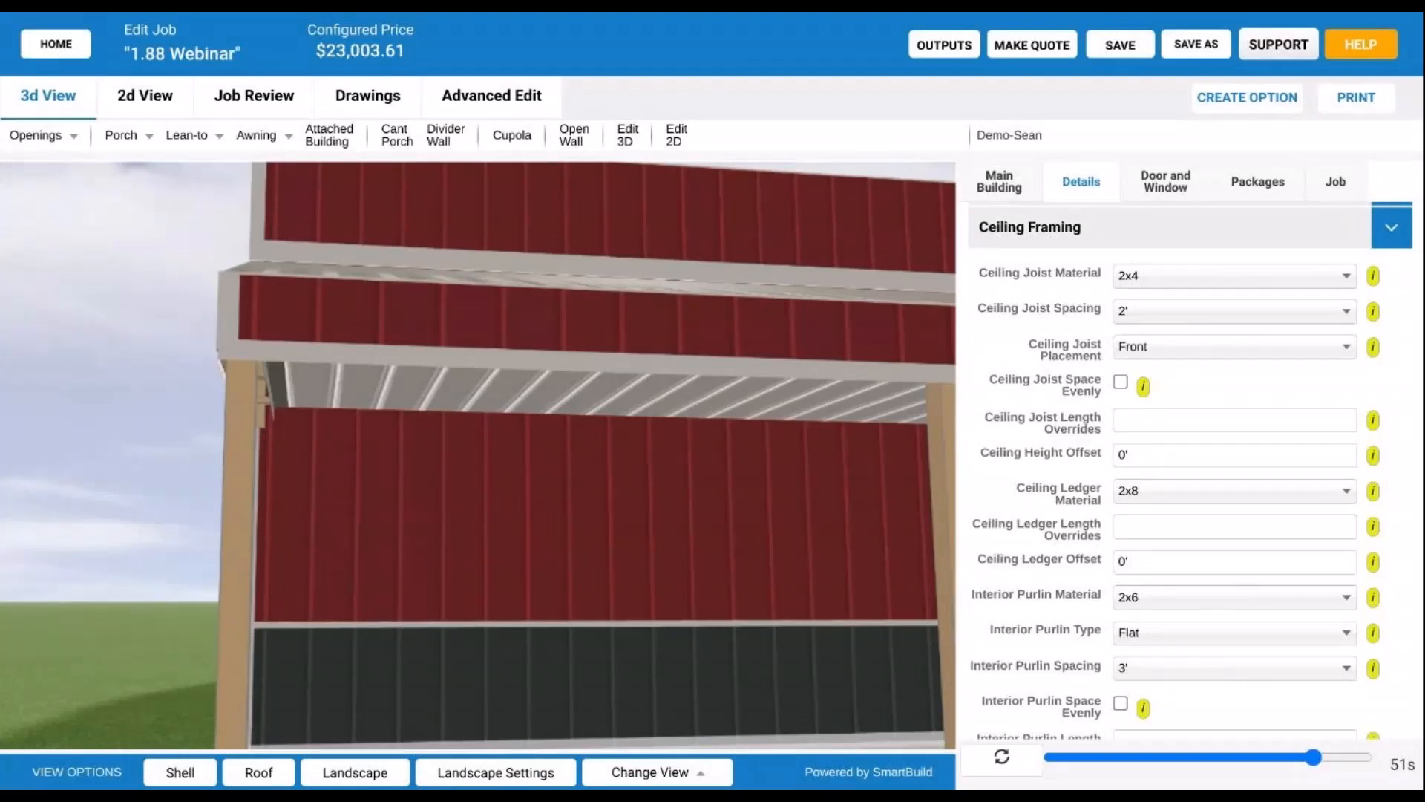
- Collapse Ceiling Framing and orbit to the barn's long wall with the double sliding door
{"action": "scroll", "coordinate": [452, 408], "scroll_direction": "down", "scroll_amount": 5}
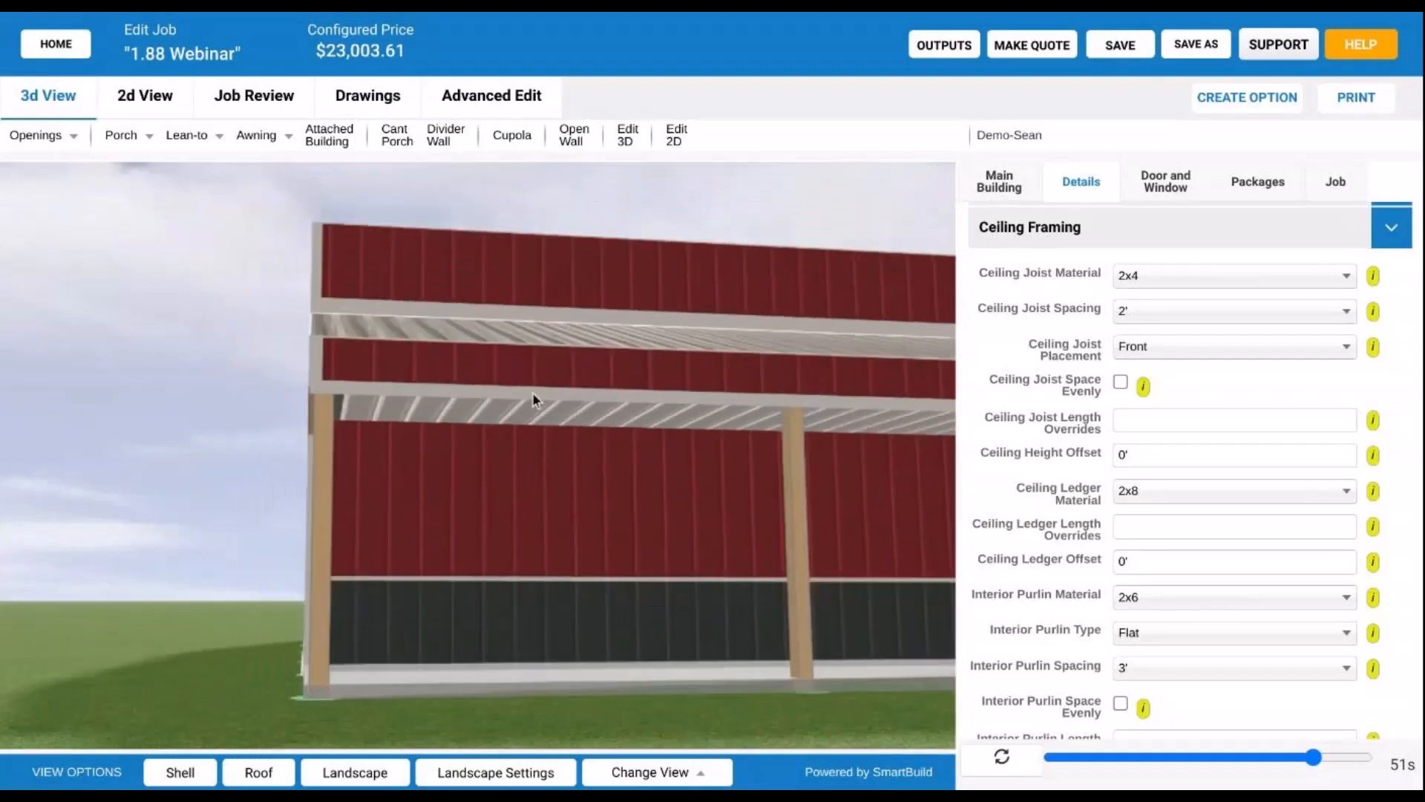
{"action": "left_click_drag", "start_coordinate": [434, 428], "coordinate": [454, 470]}
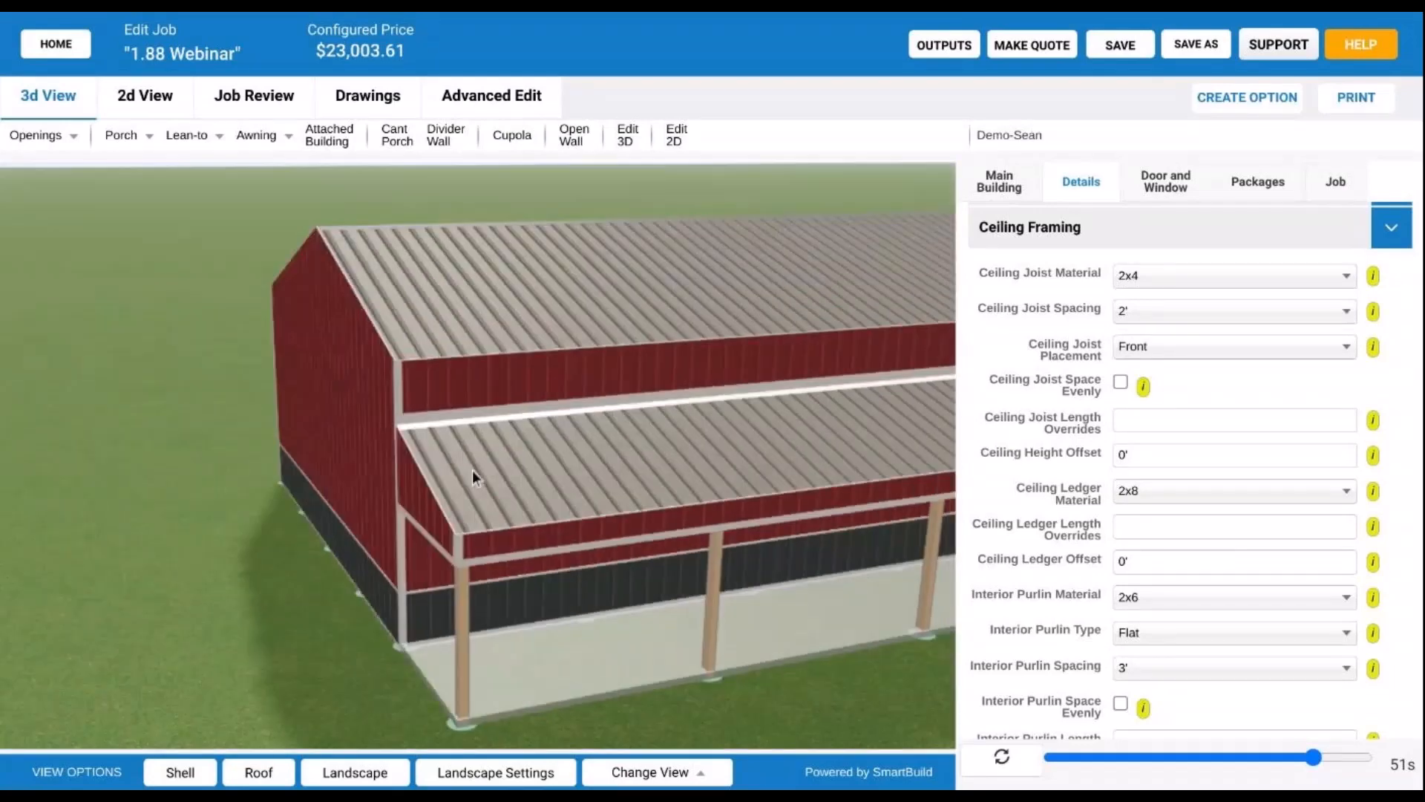
{"action": "left_click_drag", "start_coordinate": [628, 435], "coordinate": [333, 399]}
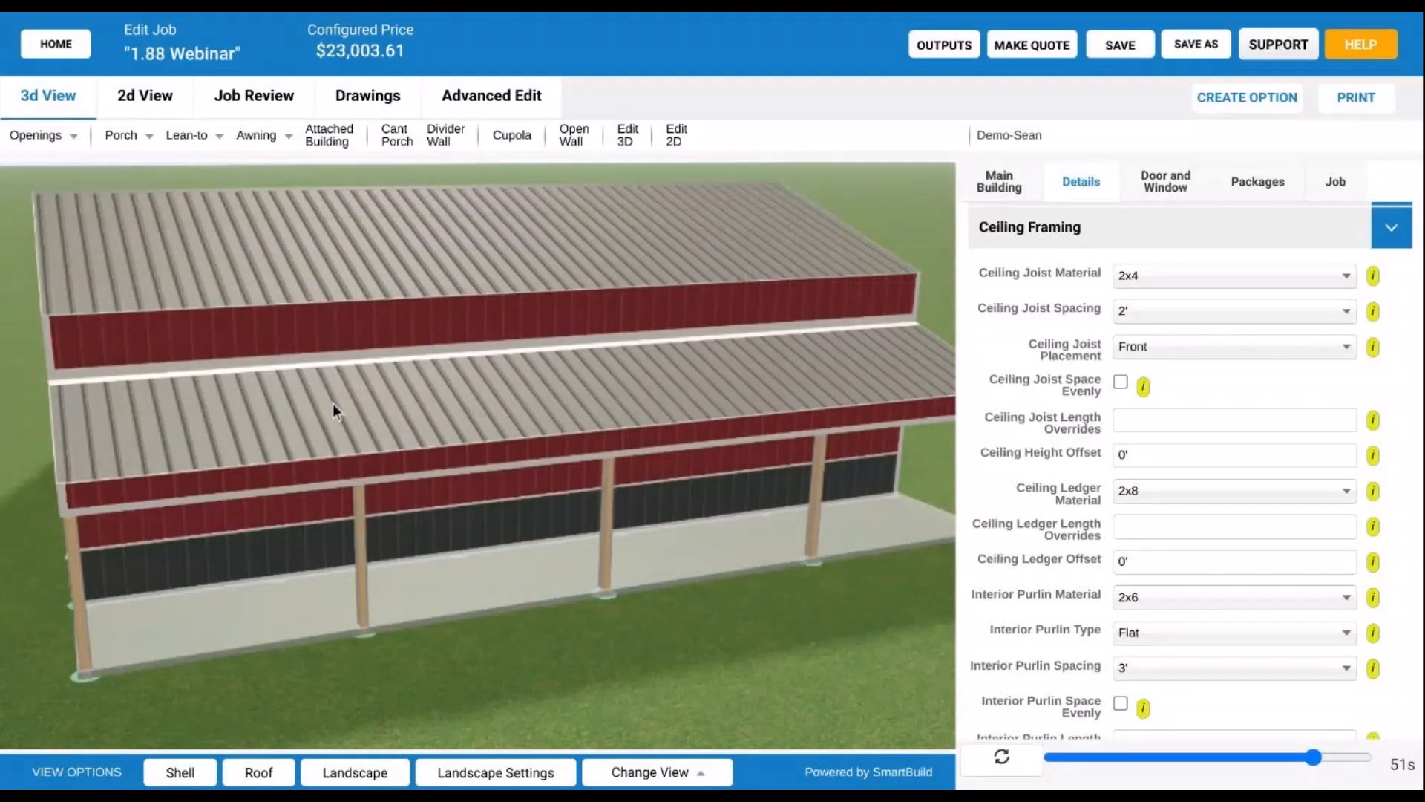
{"action": "left_click_drag", "start_coordinate": [332, 403], "coordinate": [365, 525]}
{"action": "left_click", "coordinate": [1333, 239]}
{"action": "scroll", "coordinate": [574, 484], "scroll_direction": "down", "scroll_amount": 4}
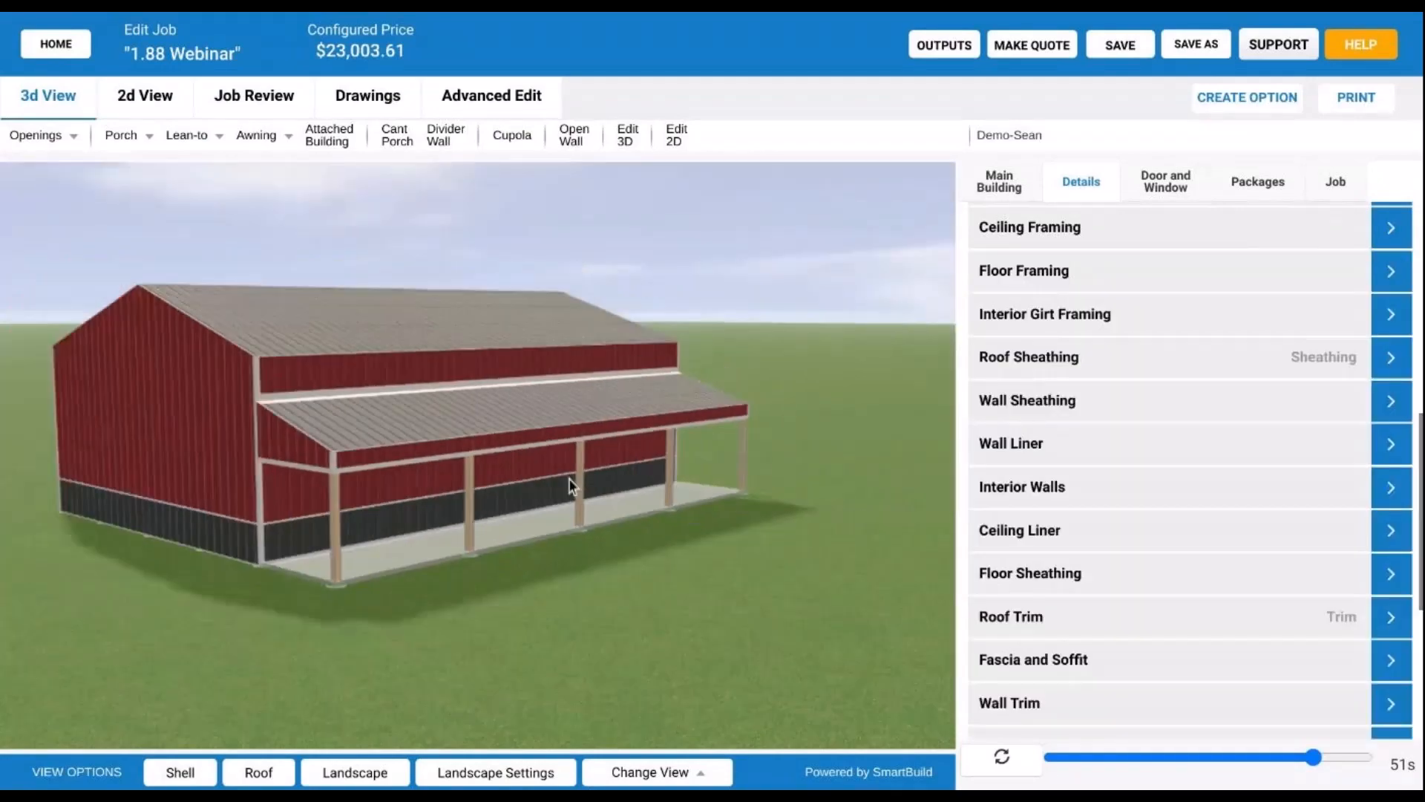
{"action": "left_click_drag", "start_coordinate": [573, 486], "coordinate": [464, 479]}
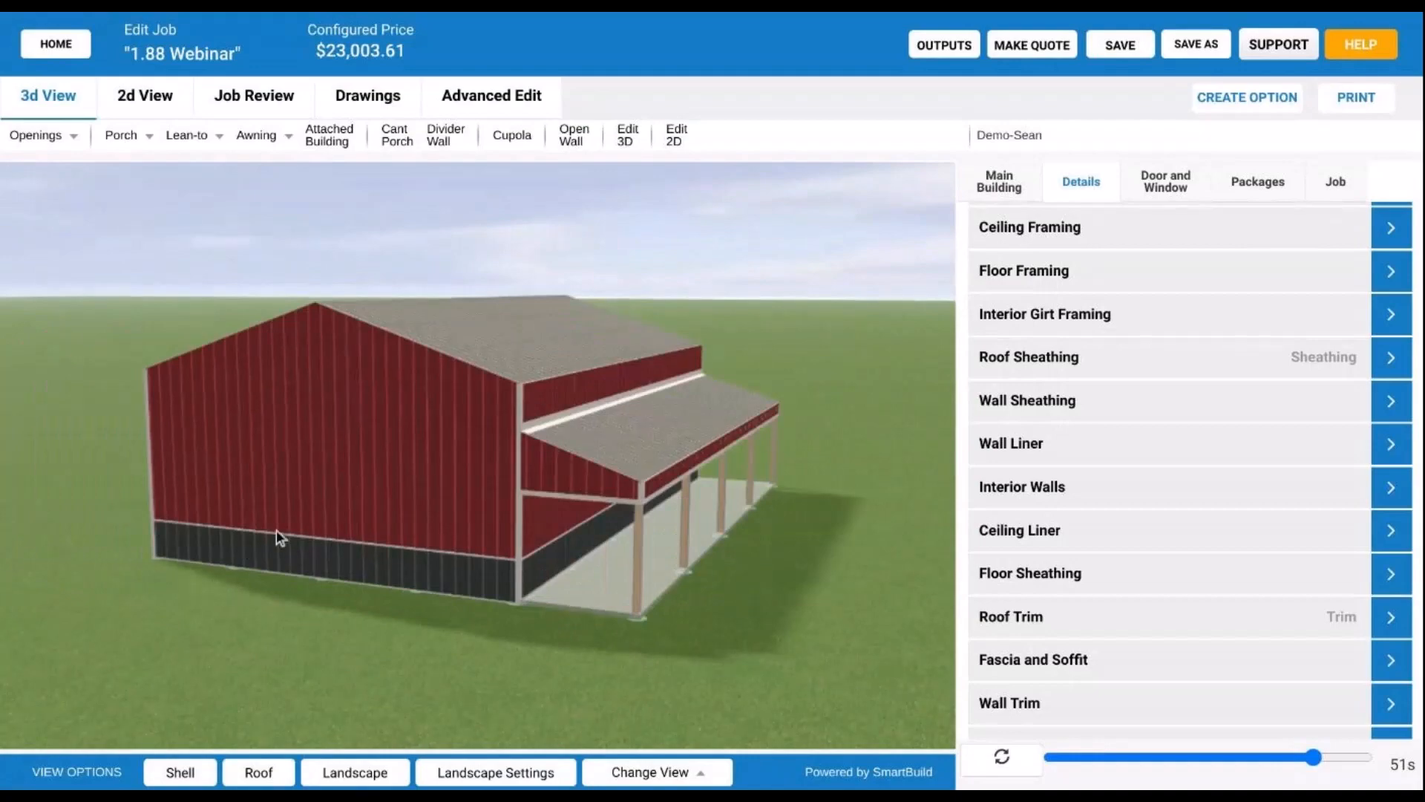
{"action": "left_click_drag", "start_coordinate": [277, 528], "coordinate": [522, 434]}
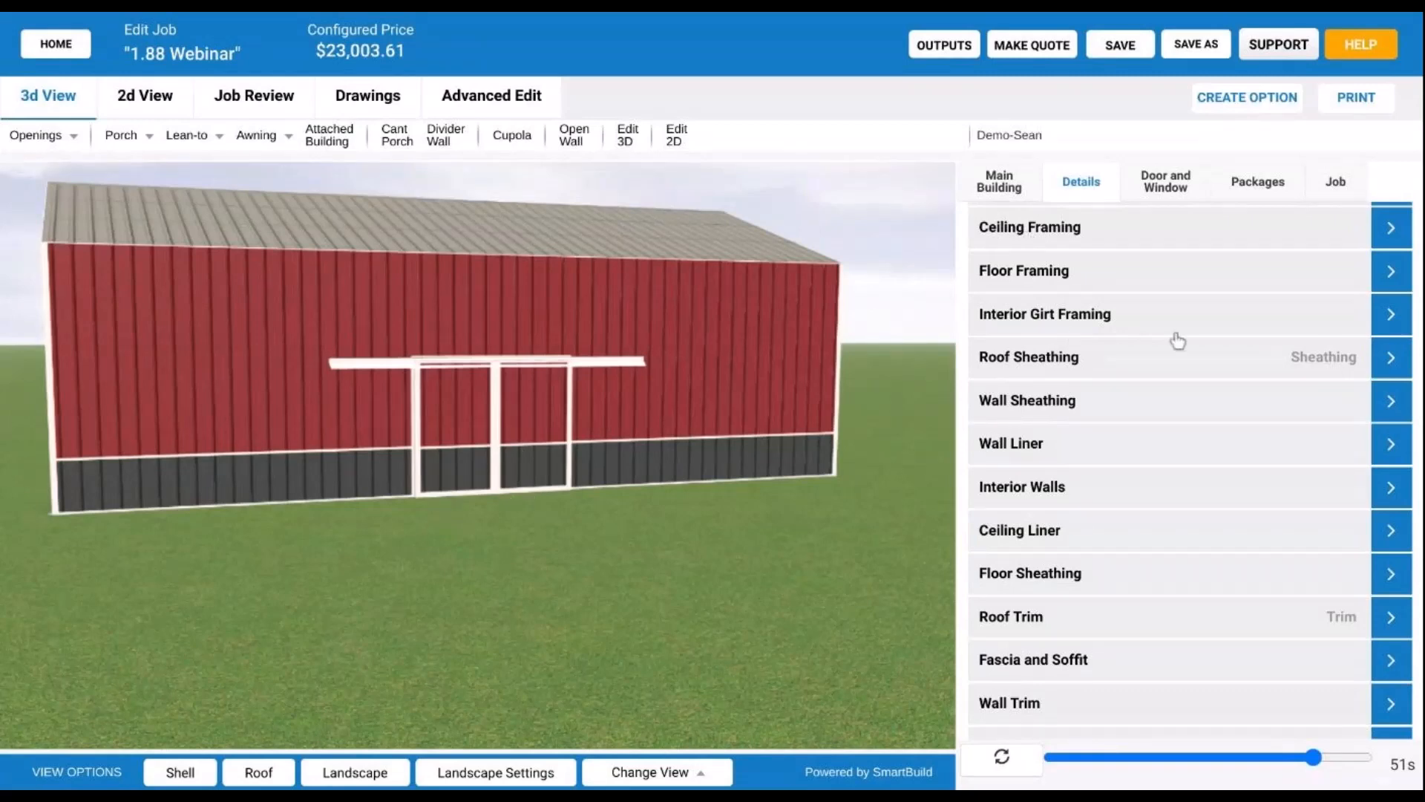
- Expand Sliding Door Panel Trim (Z Channel top, Flat Corner) and hide the siding and roof
{"action": "left_click", "coordinate": [1162, 182]}
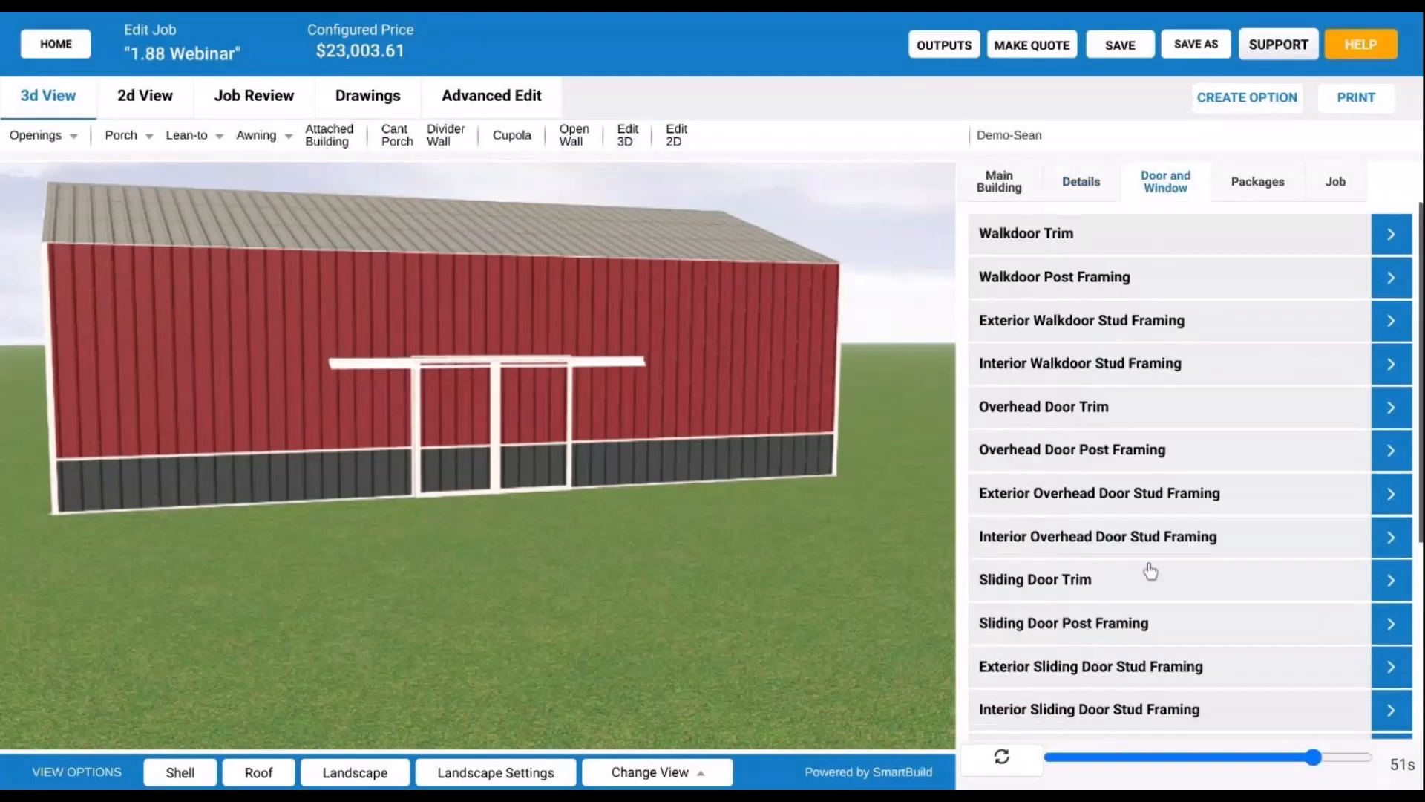
{"action": "scroll", "coordinate": [1106, 489], "scroll_direction": "down", "scroll_amount": 2}
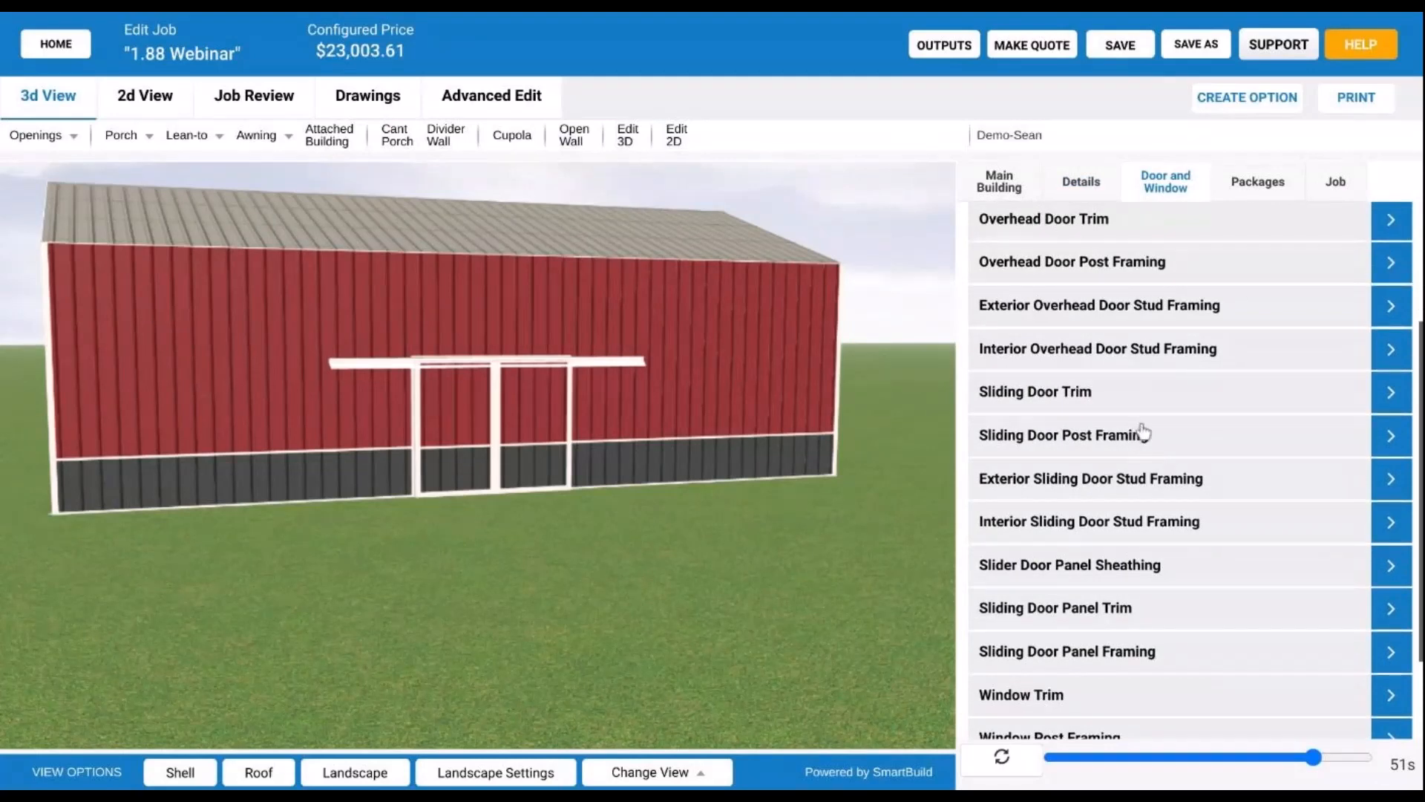
{"action": "left_click", "coordinate": [1095, 438]}
{"action": "scroll", "coordinate": [1069, 371], "scroll_direction": "up", "scroll_amount": 1}
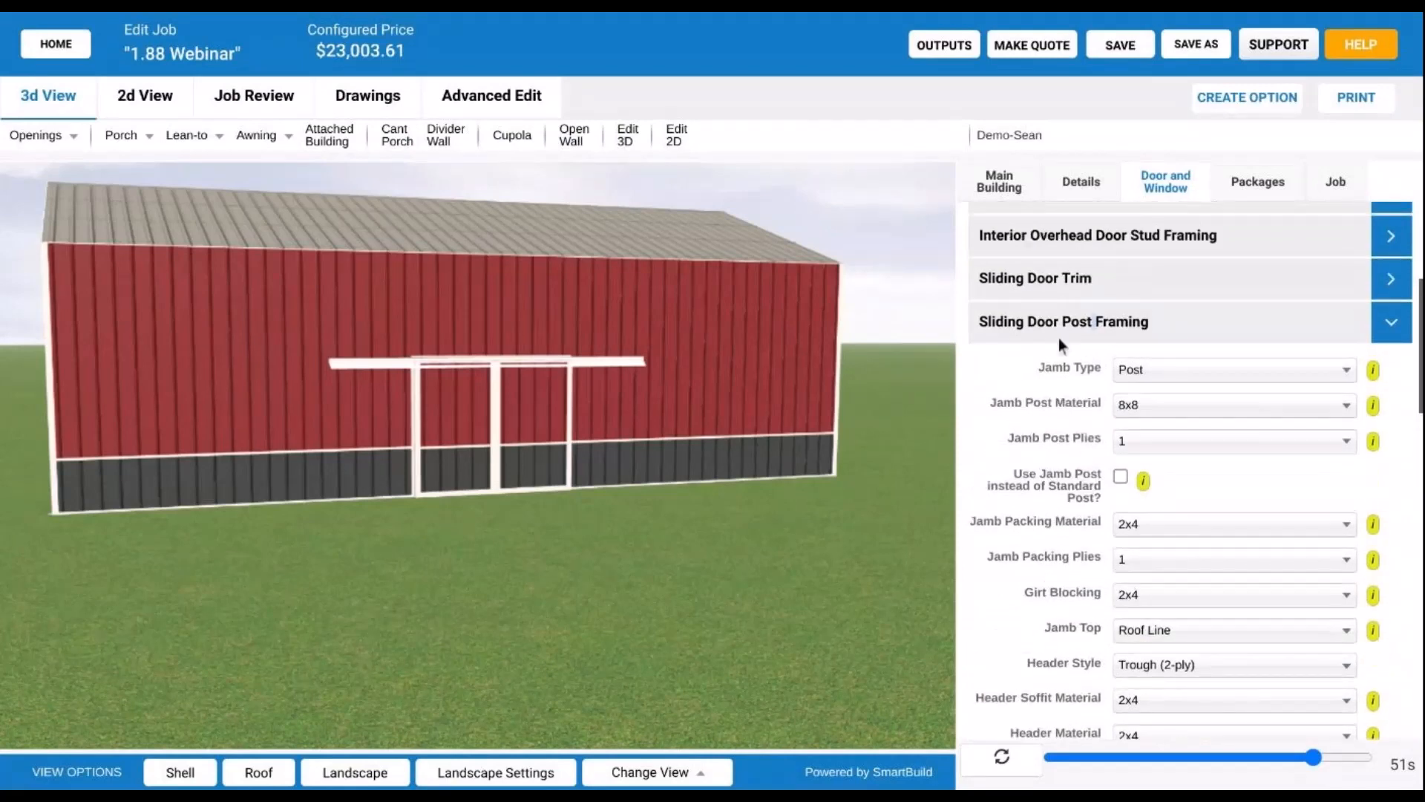
{"action": "left_click", "coordinate": [1066, 326]}
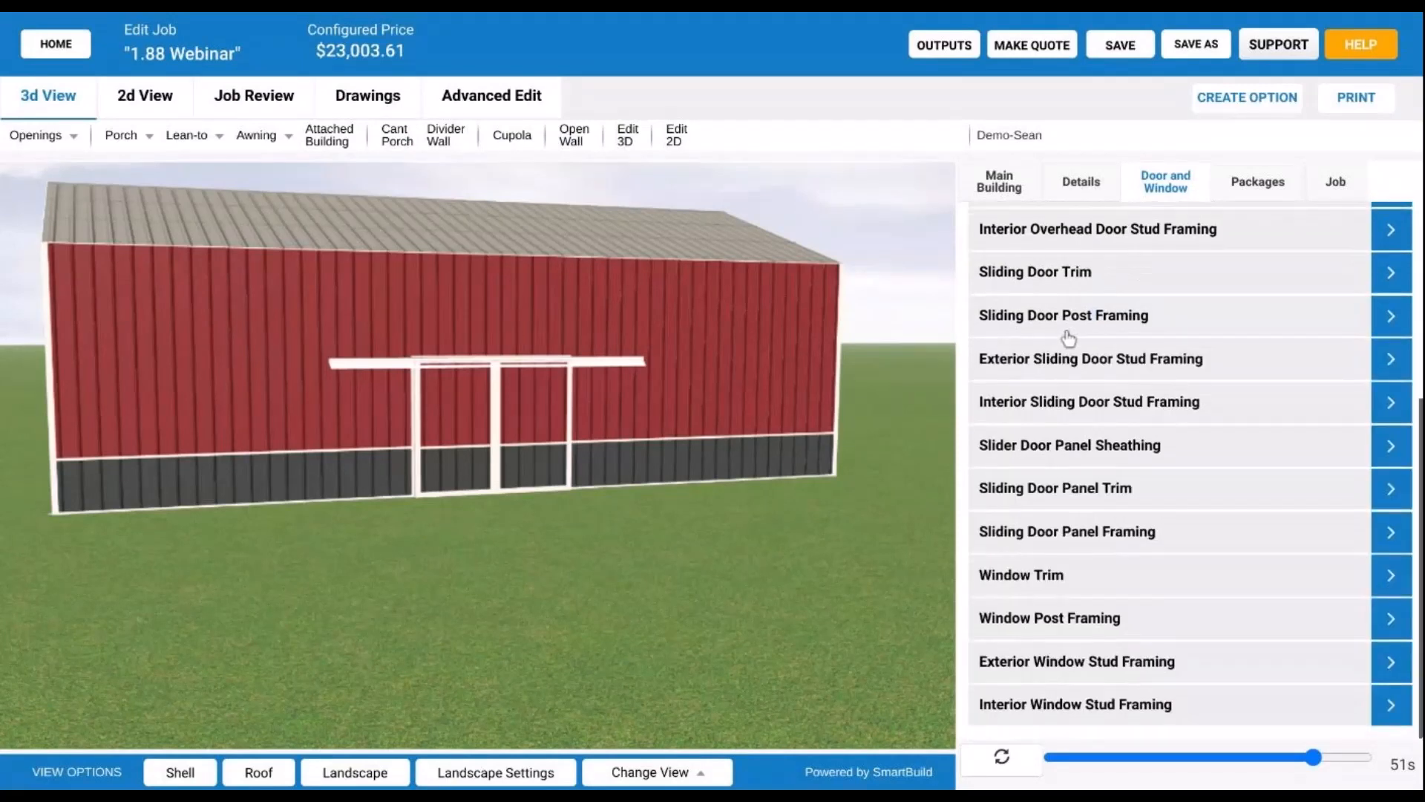
{"action": "left_click", "coordinate": [1112, 491]}
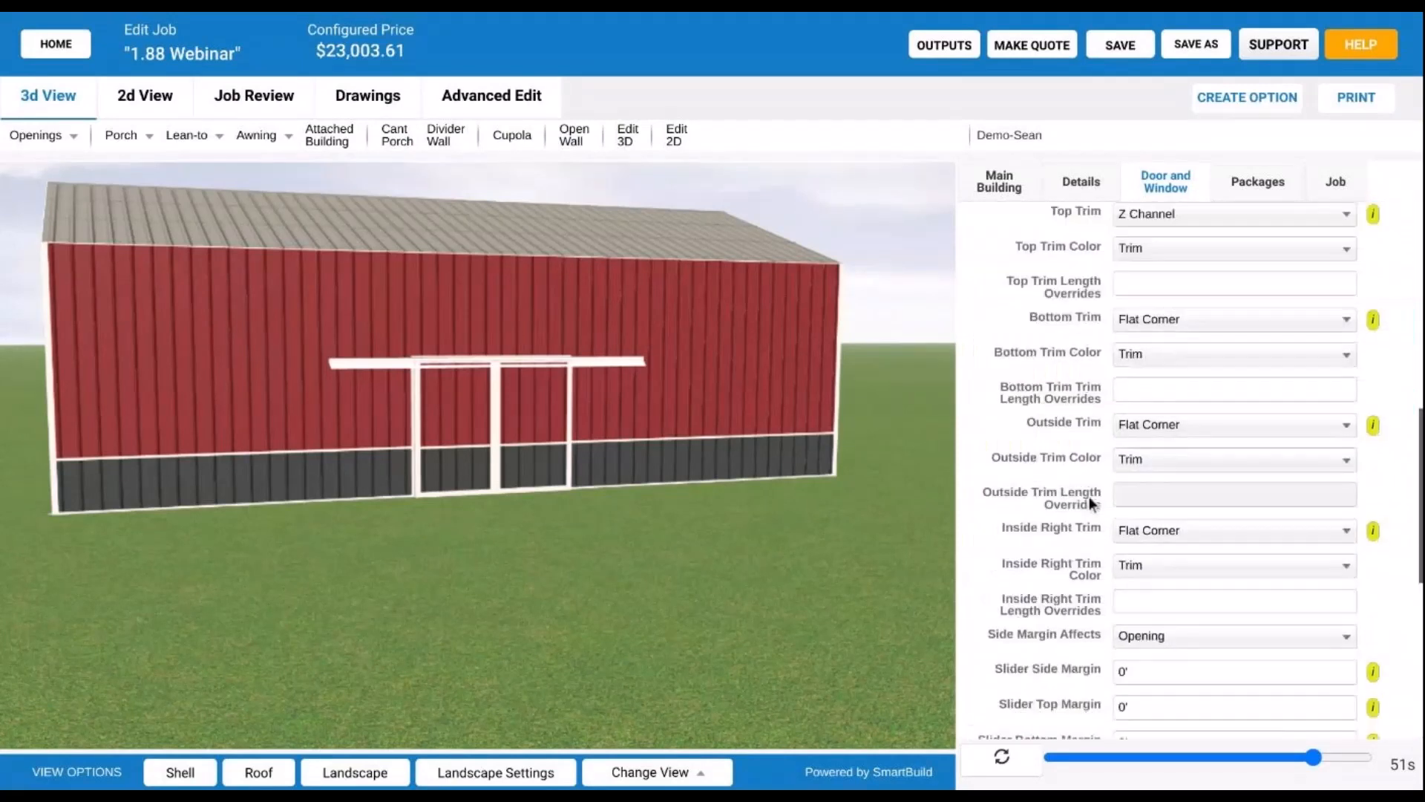
{"action": "scroll", "coordinate": [1082, 502], "scroll_direction": "down", "scroll_amount": 2}
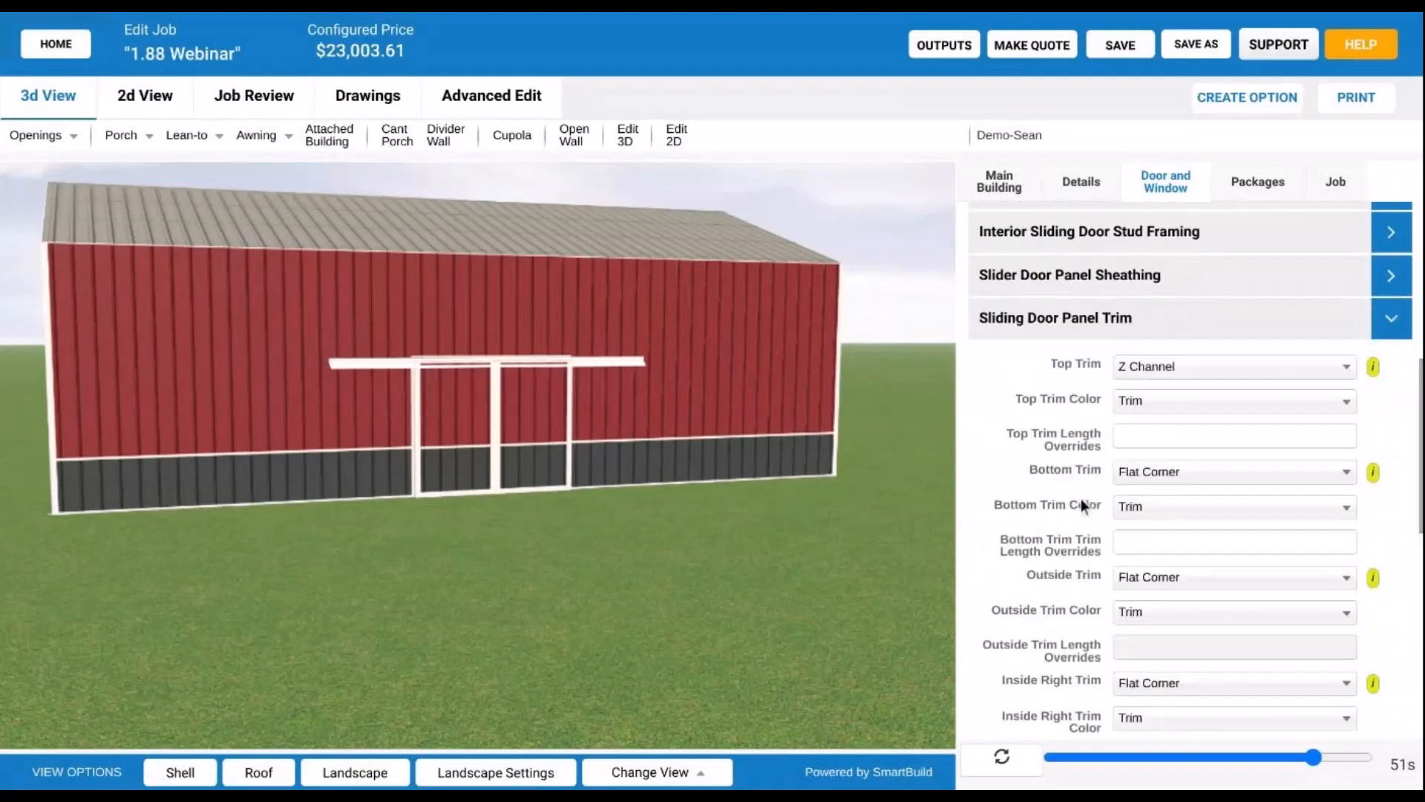
{"action": "left_click", "coordinate": [190, 776]}
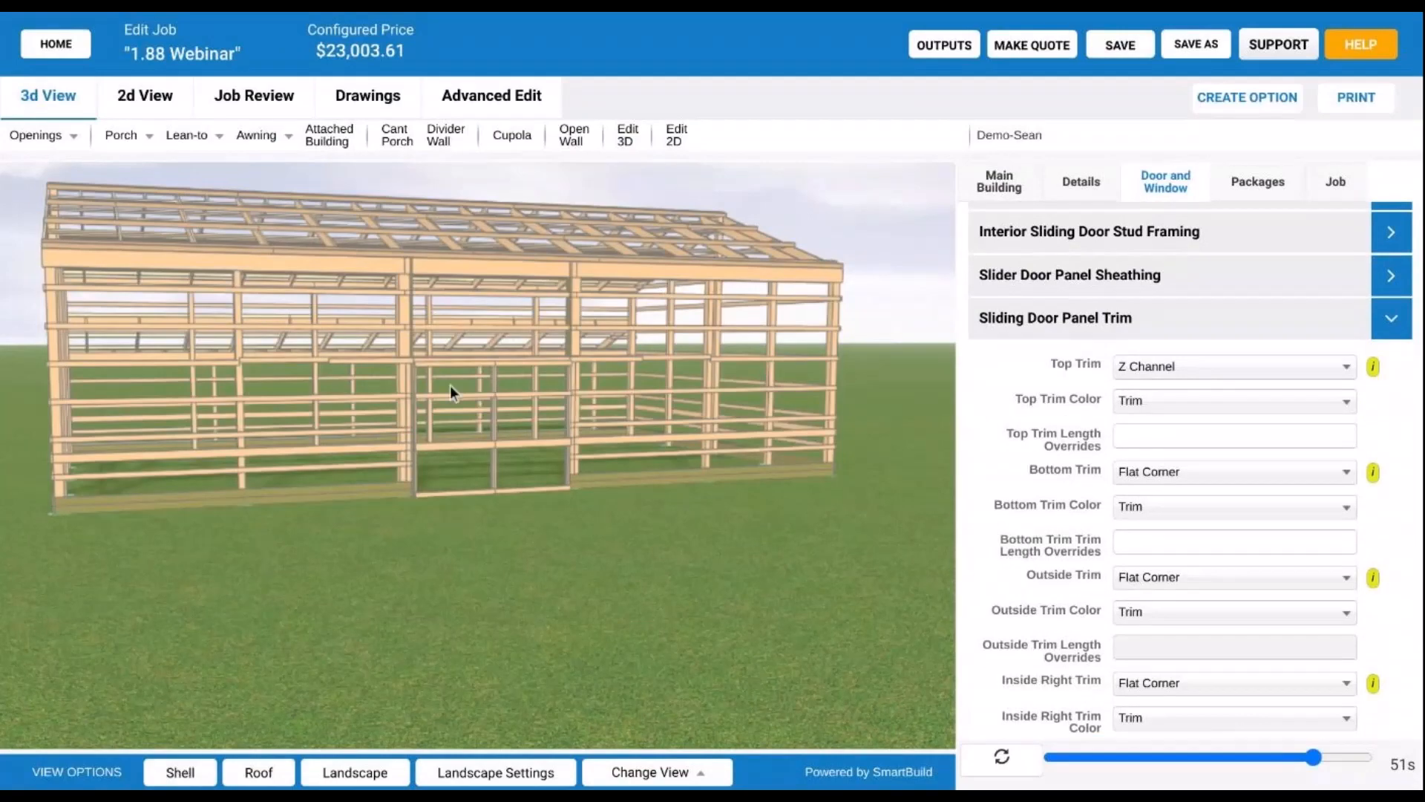
- Zoom toward the sliding door framing and scroll to the Slider Side Margin settings, currently 0'
{"action": "scroll", "coordinate": [449, 385], "scroll_direction": "up", "scroll_amount": 1}
{"action": "scroll", "coordinate": [487, 309], "scroll_direction": "up", "scroll_amount": 2}
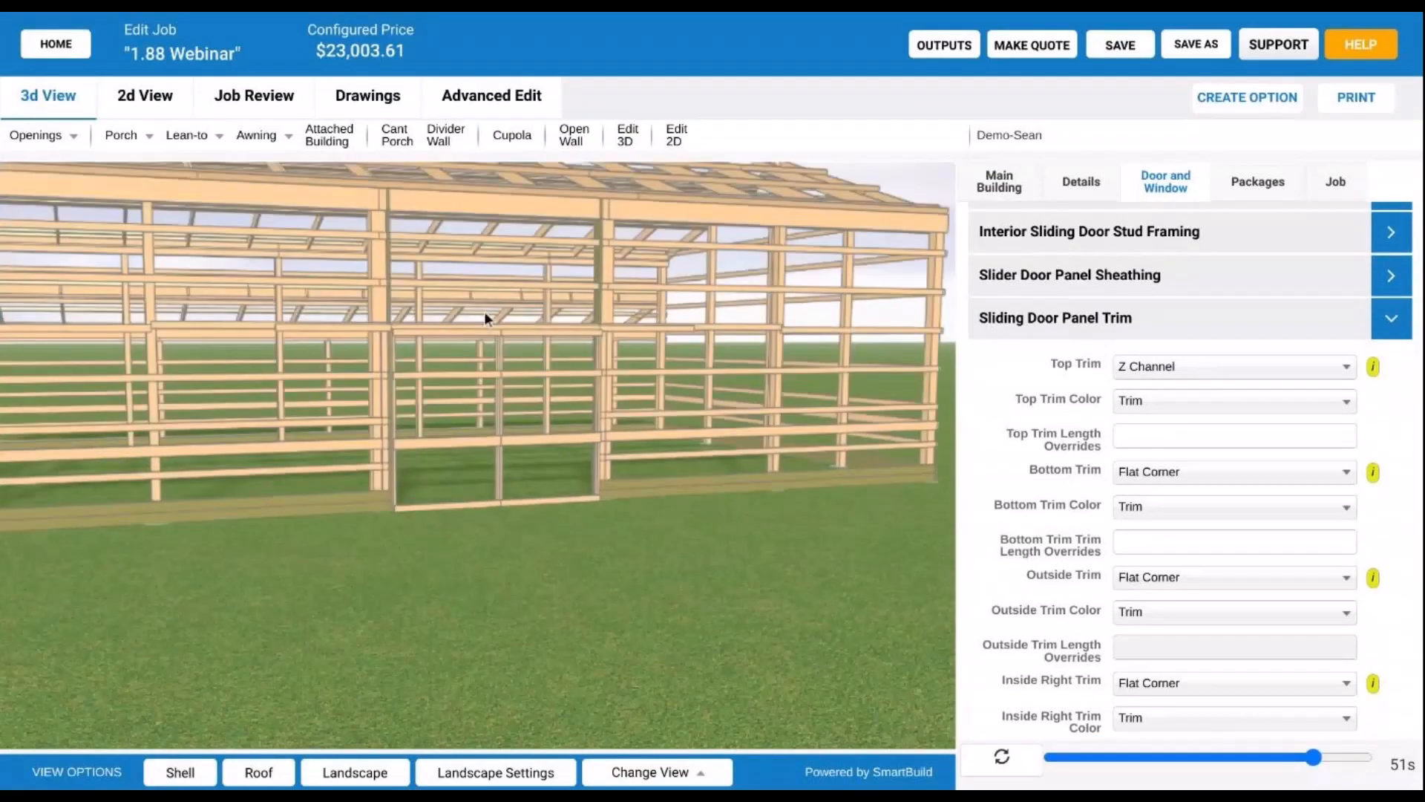
{"action": "left_click_drag", "start_coordinate": [487, 322], "coordinate": [503, 334]}
{"action": "scroll", "coordinate": [1069, 470], "scroll_direction": "down", "scroll_amount": 1}
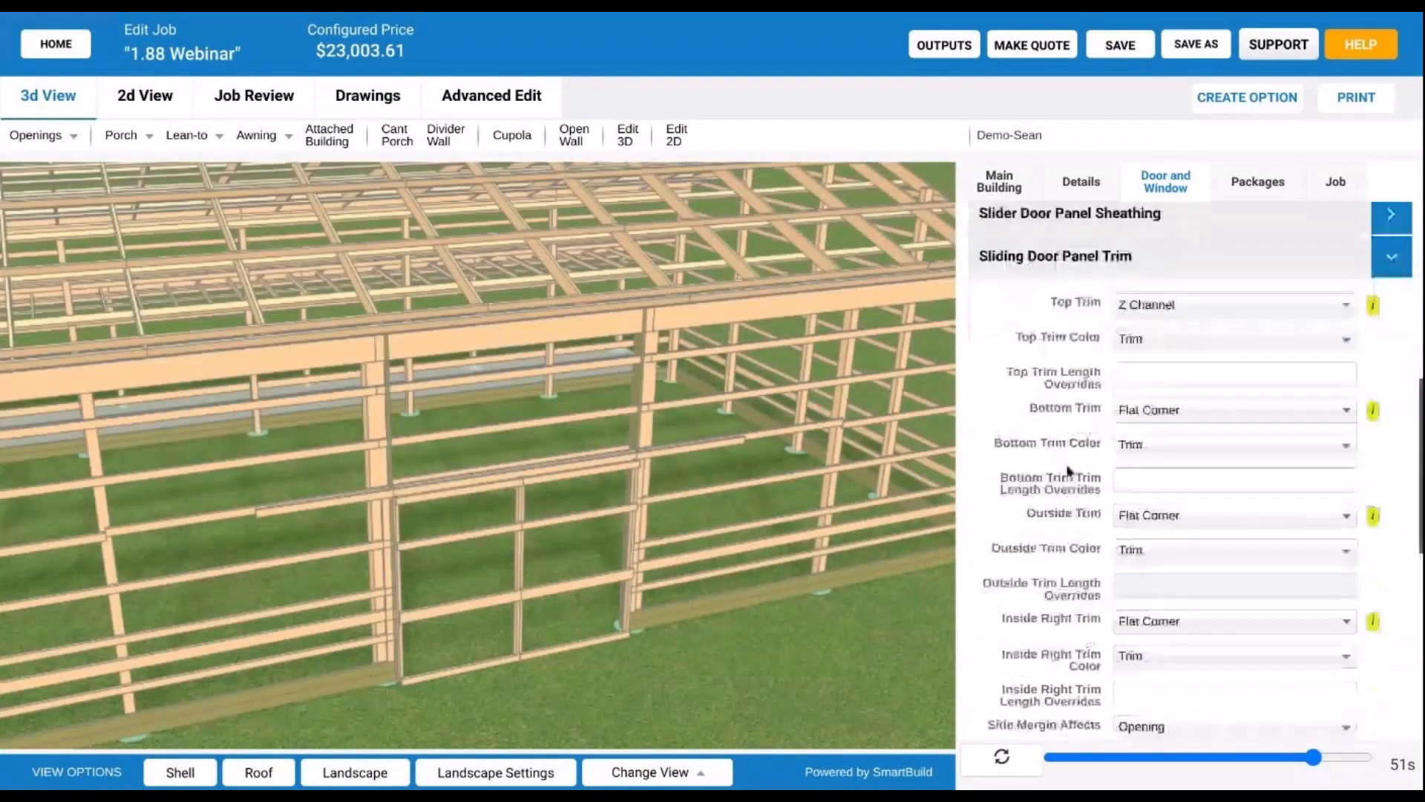
{"action": "scroll", "coordinate": [1069, 470], "scroll_direction": "up", "scroll_amount": 1}
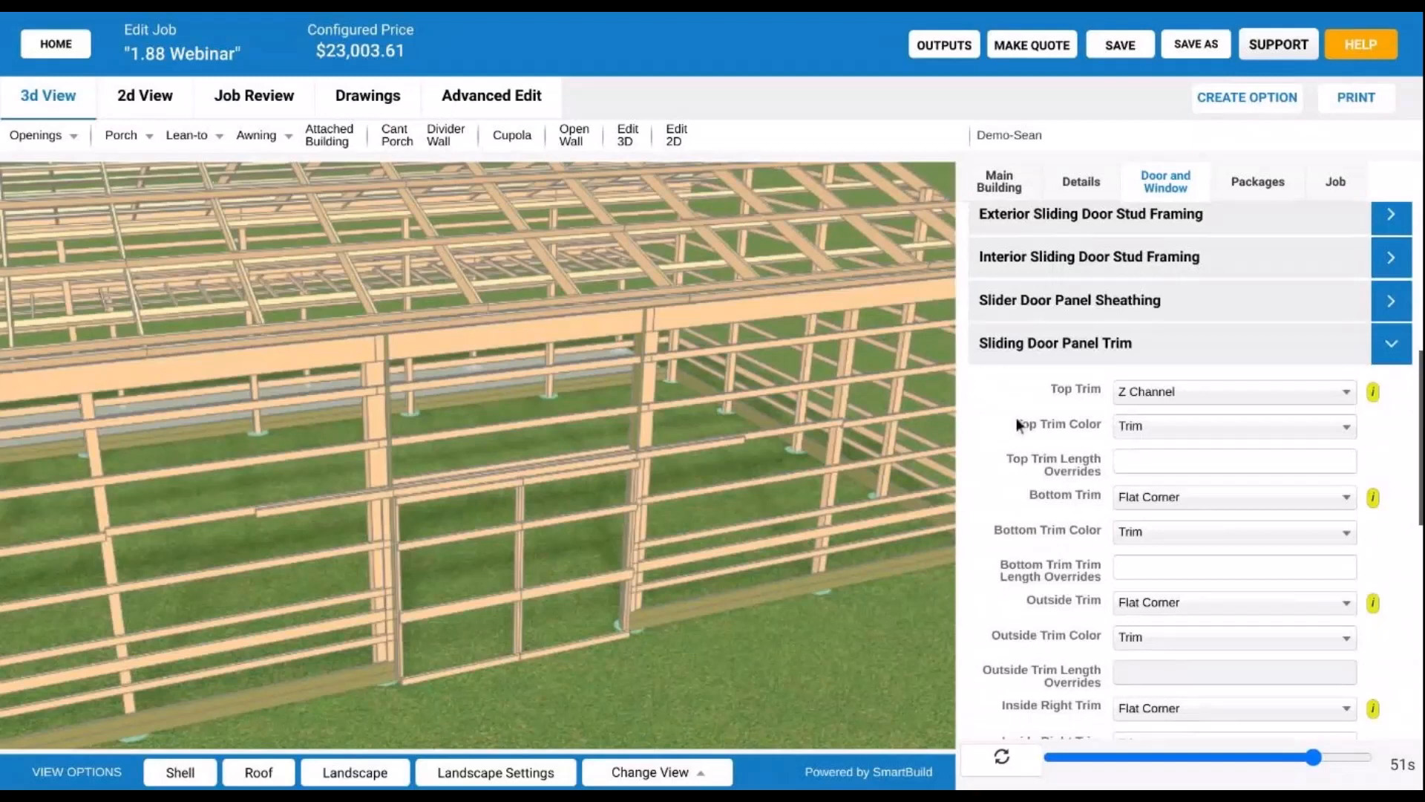
{"action": "scroll", "coordinate": [1077, 425], "scroll_direction": "up", "scroll_amount": 2}
{"action": "scroll", "coordinate": [1092, 449], "scroll_direction": "down", "scroll_amount": 3}
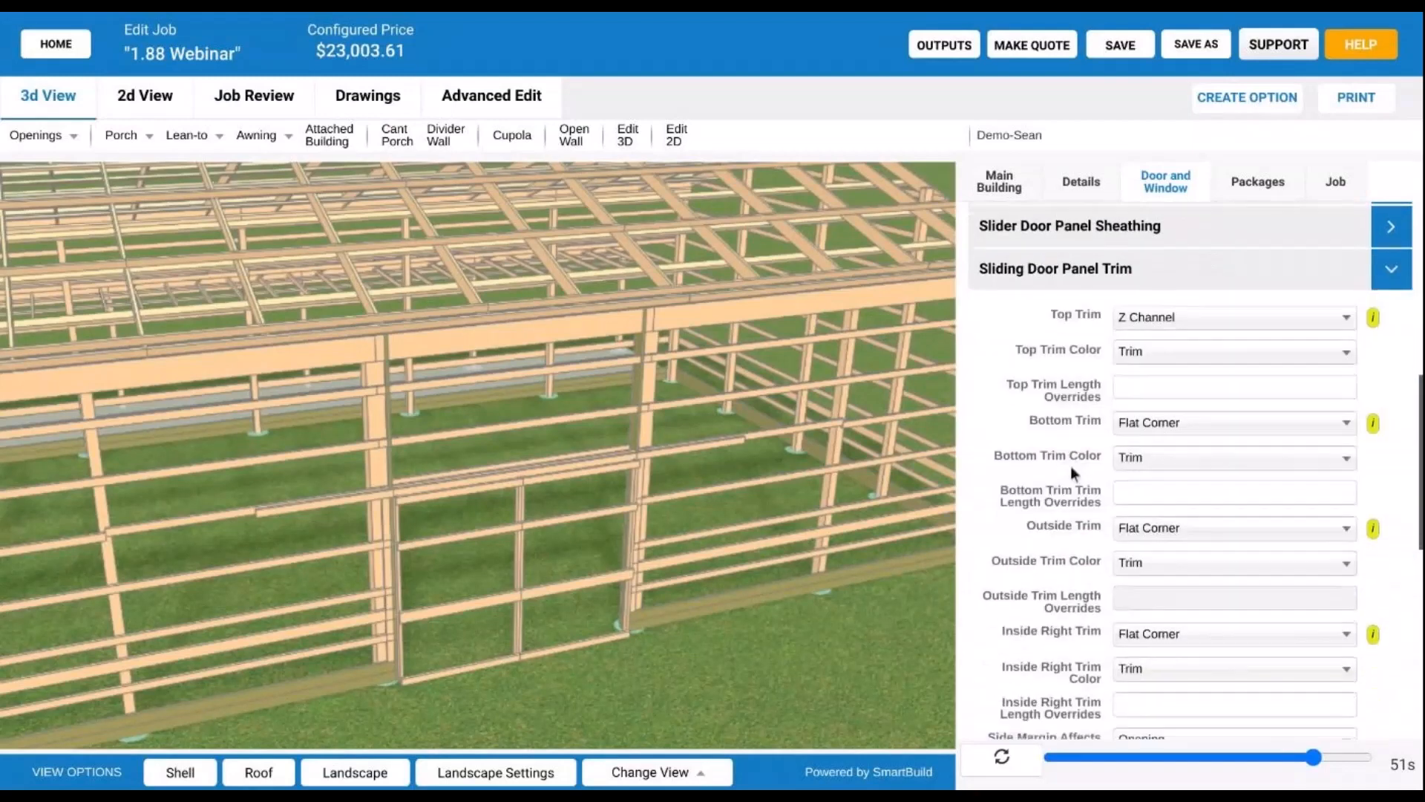
{"action": "scroll", "coordinate": [1071, 465], "scroll_direction": "down", "scroll_amount": 1}
{"action": "scroll", "coordinate": [1071, 466], "scroll_direction": "down", "scroll_amount": 3}
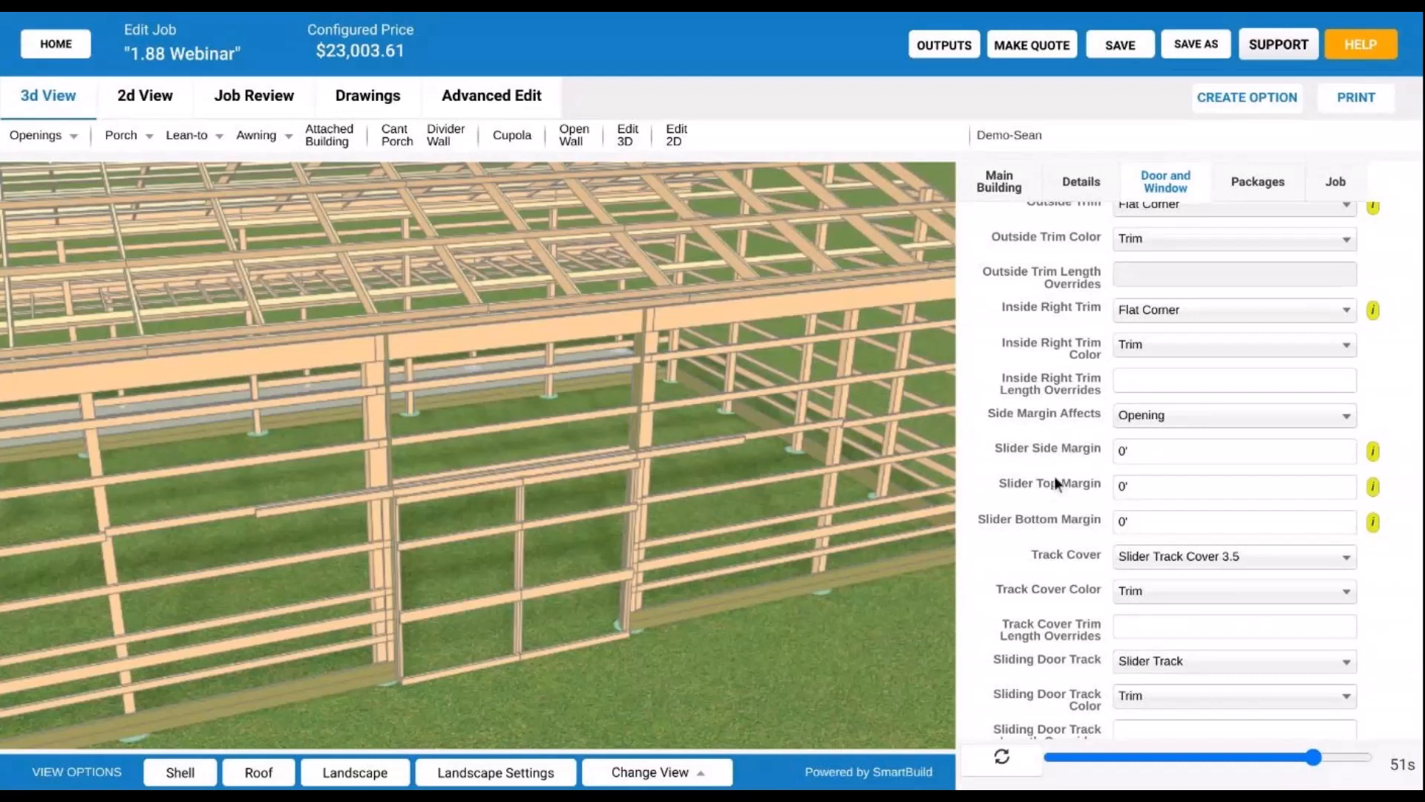
- Set Side Margin Affects to Panel, compare it with Opening in the 3D framing, then return to Panel
{"action": "left_click", "coordinate": [1216, 416]}
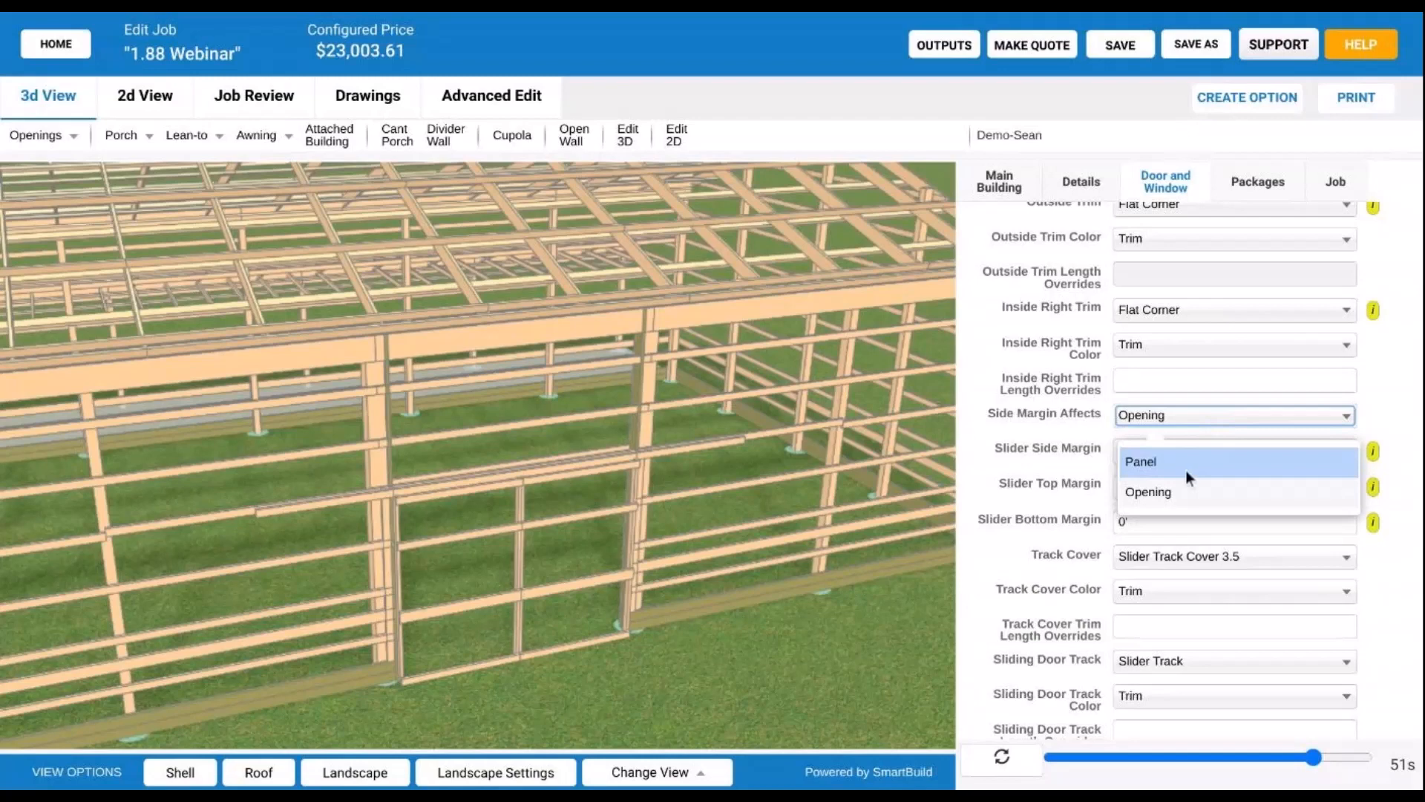
{"action": "left_click", "coordinate": [1194, 470]}
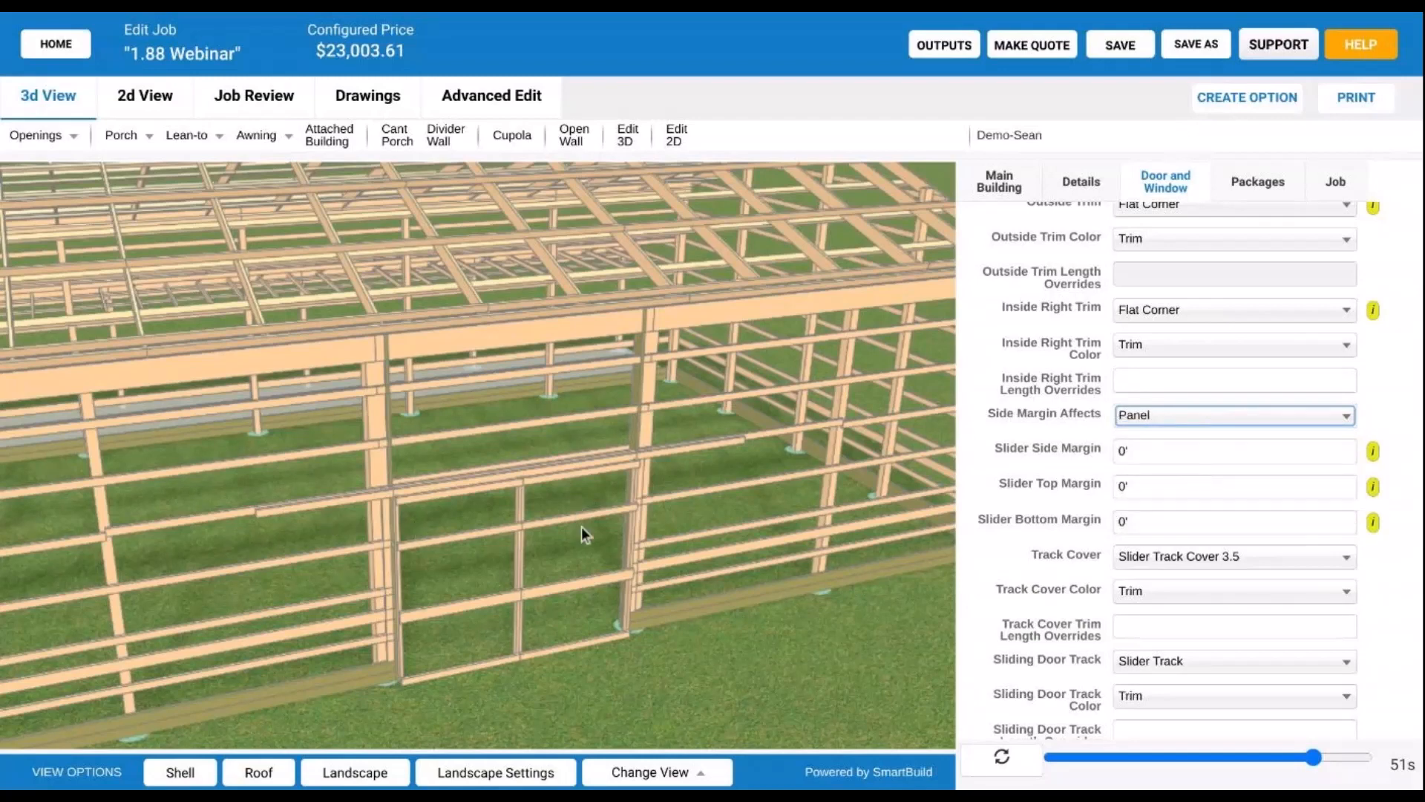
{"action": "scroll", "coordinate": [581, 525], "scroll_direction": "up", "scroll_amount": 3}
{"action": "right_click_drag", "start_coordinate": [581, 524], "coordinate": [586, 457]}
{"action": "left_click", "coordinate": [1146, 417]}
{"action": "left_click", "coordinate": [1170, 493]}
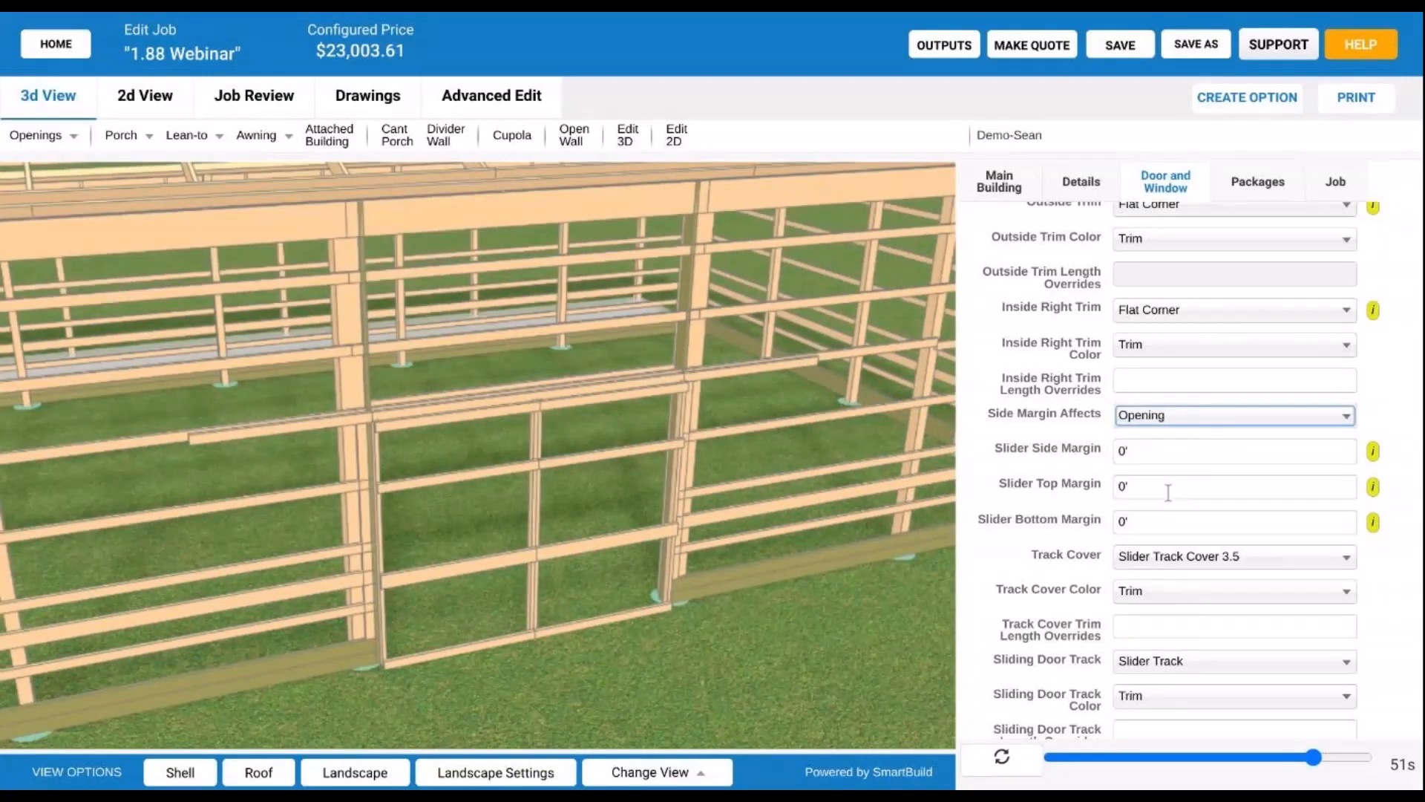
{"action": "left_click", "coordinate": [1173, 417]}
{"action": "left_click", "coordinate": [1164, 459]}
- Orbit and zoom the 3D framing view toward the slider and roof trusses
{"action": "scroll", "coordinate": [302, 432], "scroll_direction": "up", "scroll_amount": 3}
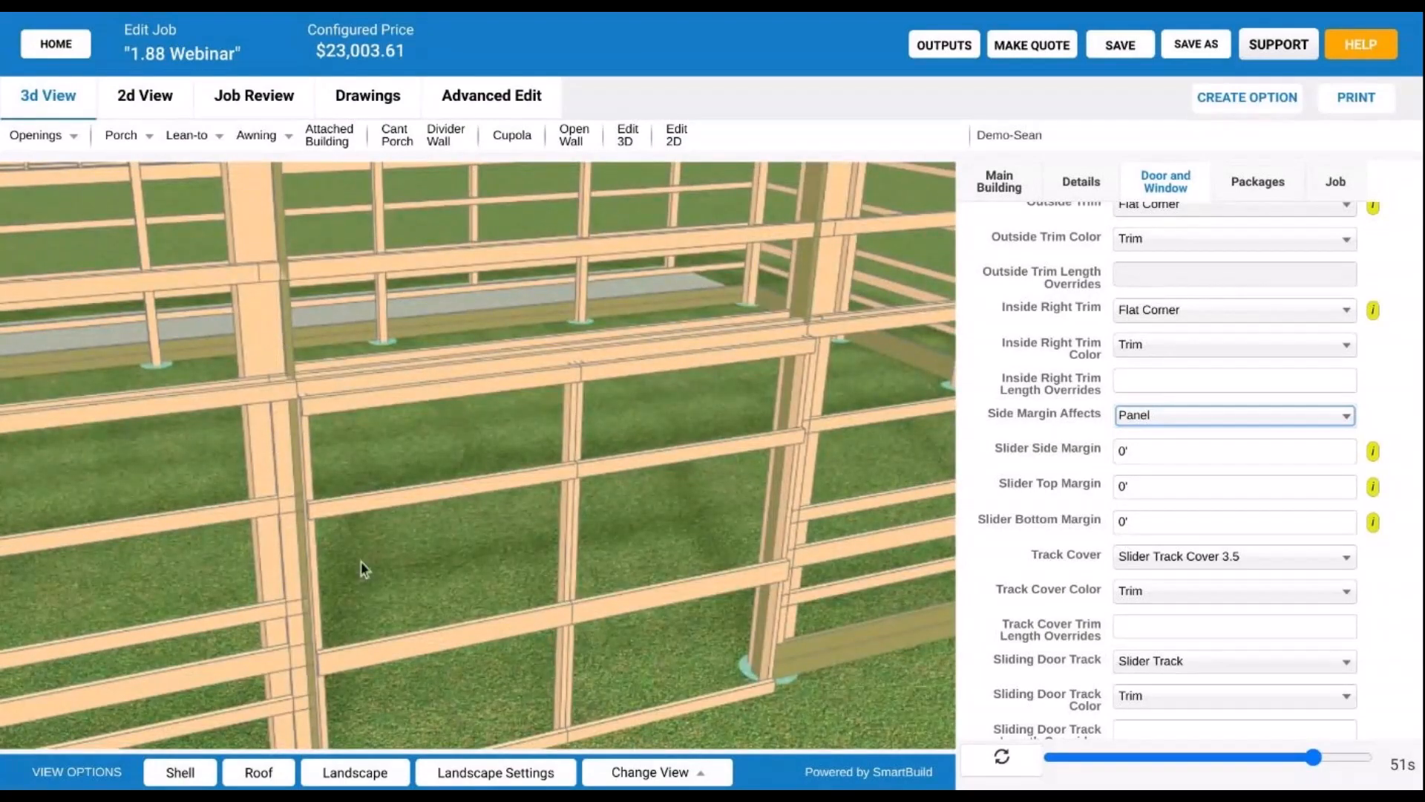
{"action": "scroll", "coordinate": [442, 507], "scroll_direction": "down", "scroll_amount": 3}
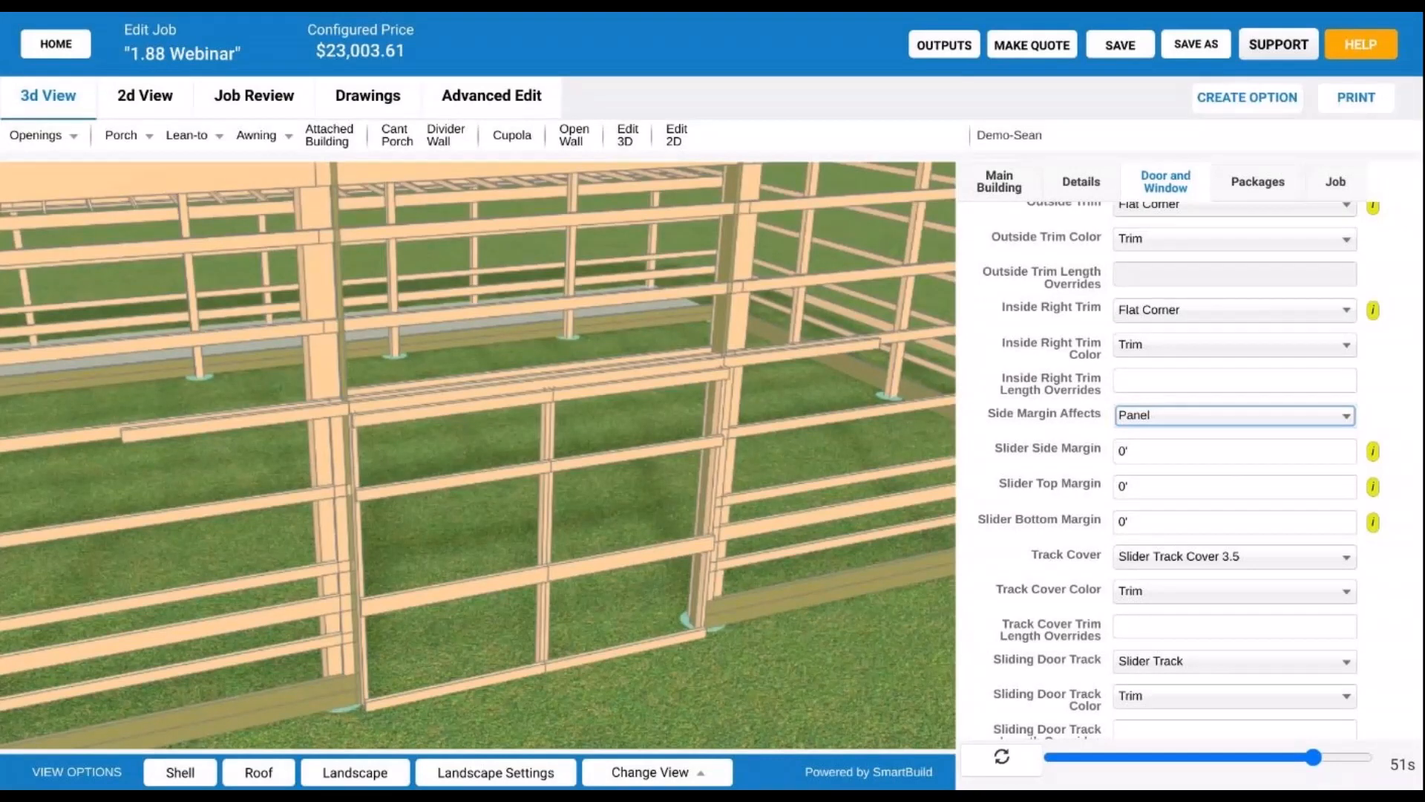
{"action": "left_click_drag", "start_coordinate": [493, 514], "coordinate": [489, 514]}
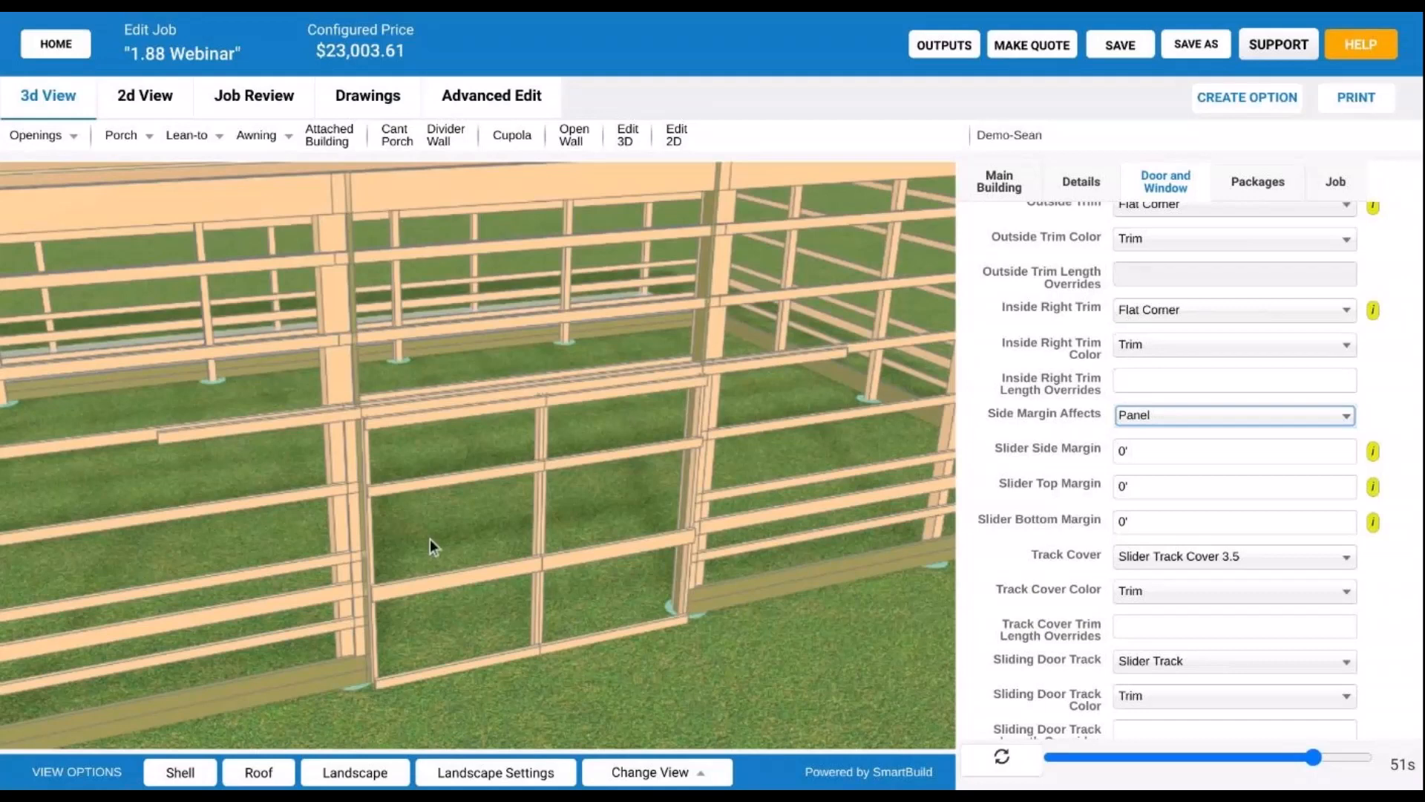
{"action": "left_click_drag", "start_coordinate": [430, 539], "coordinate": [469, 530]}
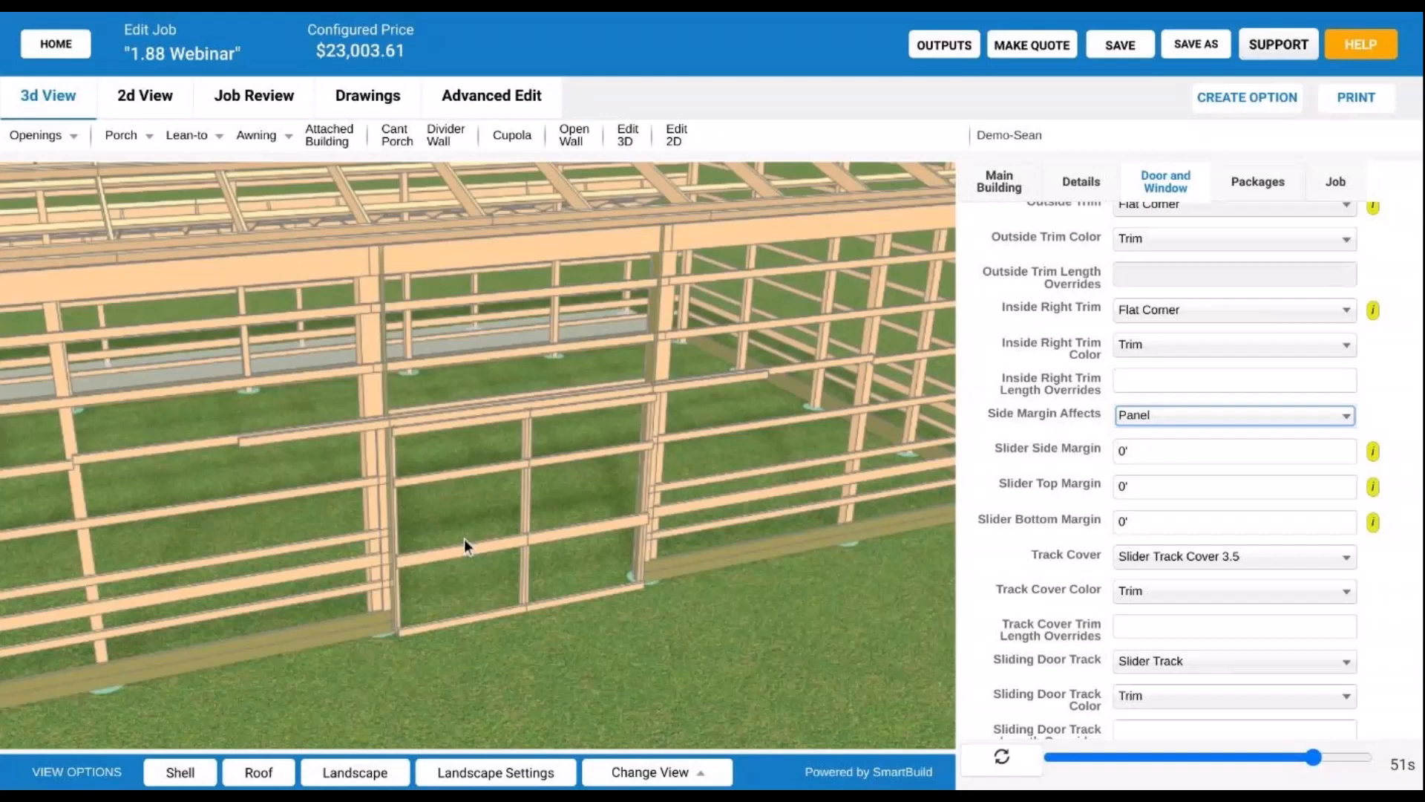
{"action": "scroll", "coordinate": [465, 539], "scroll_direction": "up", "scroll_amount": 3}
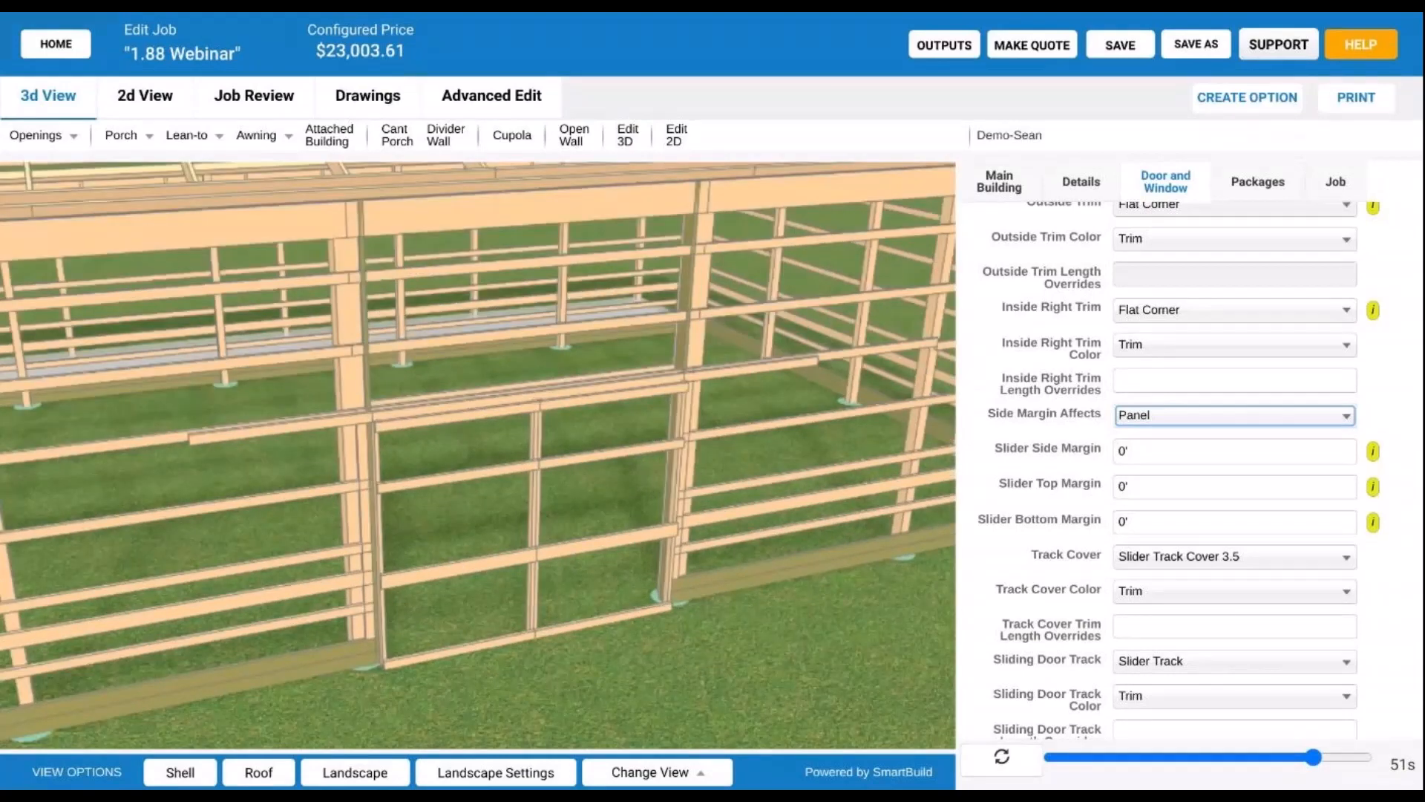
- Change Side Margin Affects from Panel to Opening and select the sliding door for editing
{"action": "left_click", "coordinate": [1217, 429]}
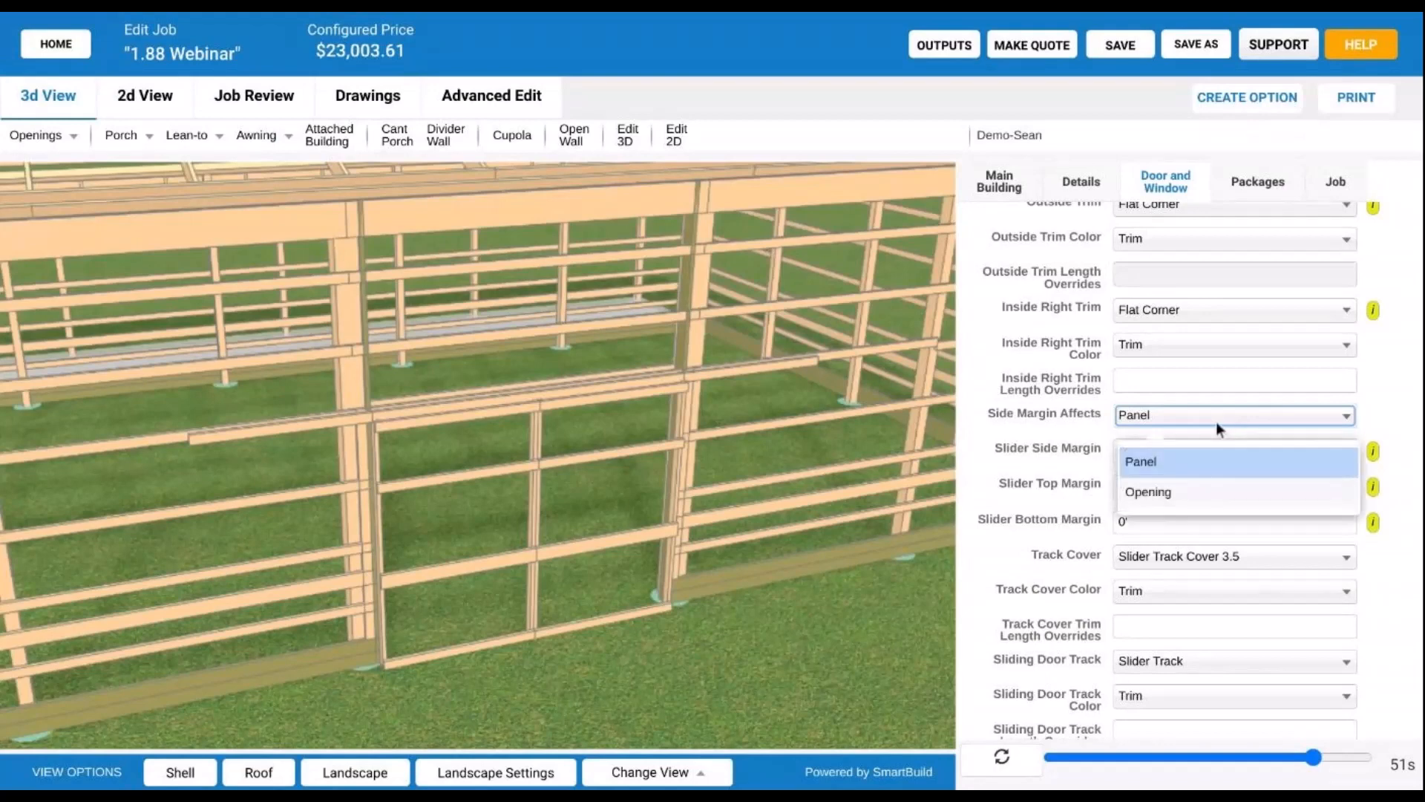
{"action": "left_click", "coordinate": [1205, 493]}
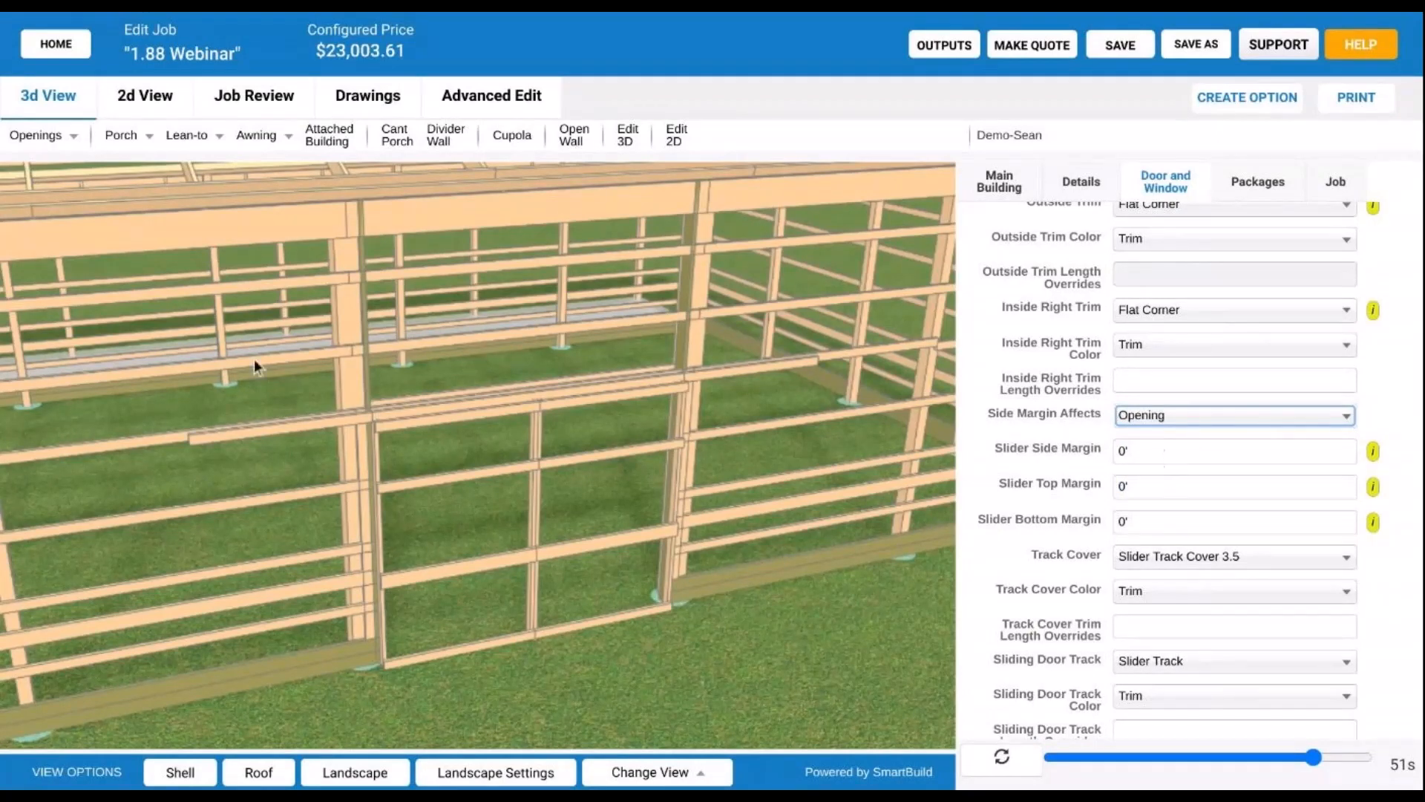
{"action": "left_click", "coordinate": [643, 138]}
{"action": "left_click", "coordinate": [537, 510]}
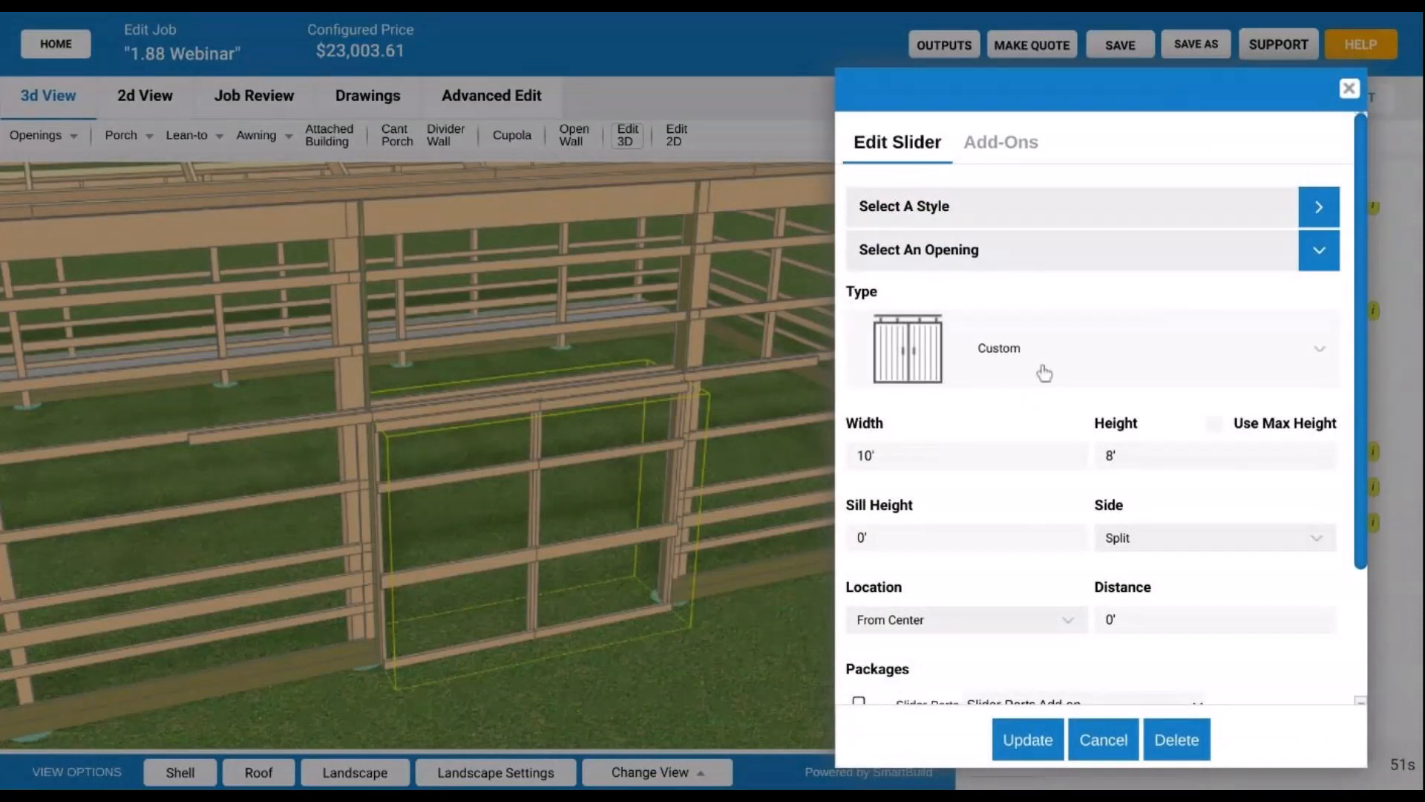
{"action": "left_click", "coordinate": [1012, 223]}
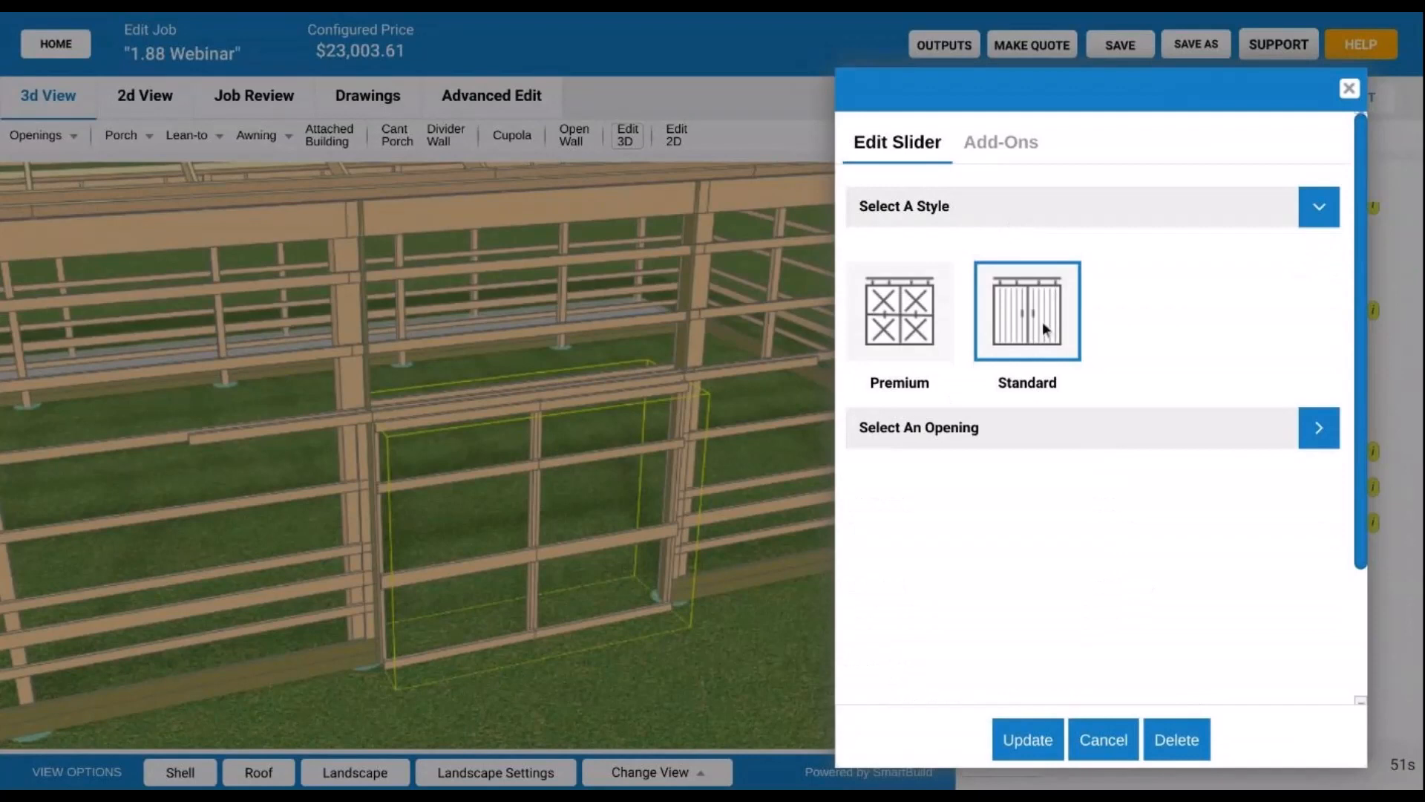
{"action": "left_click", "coordinate": [1131, 213]}
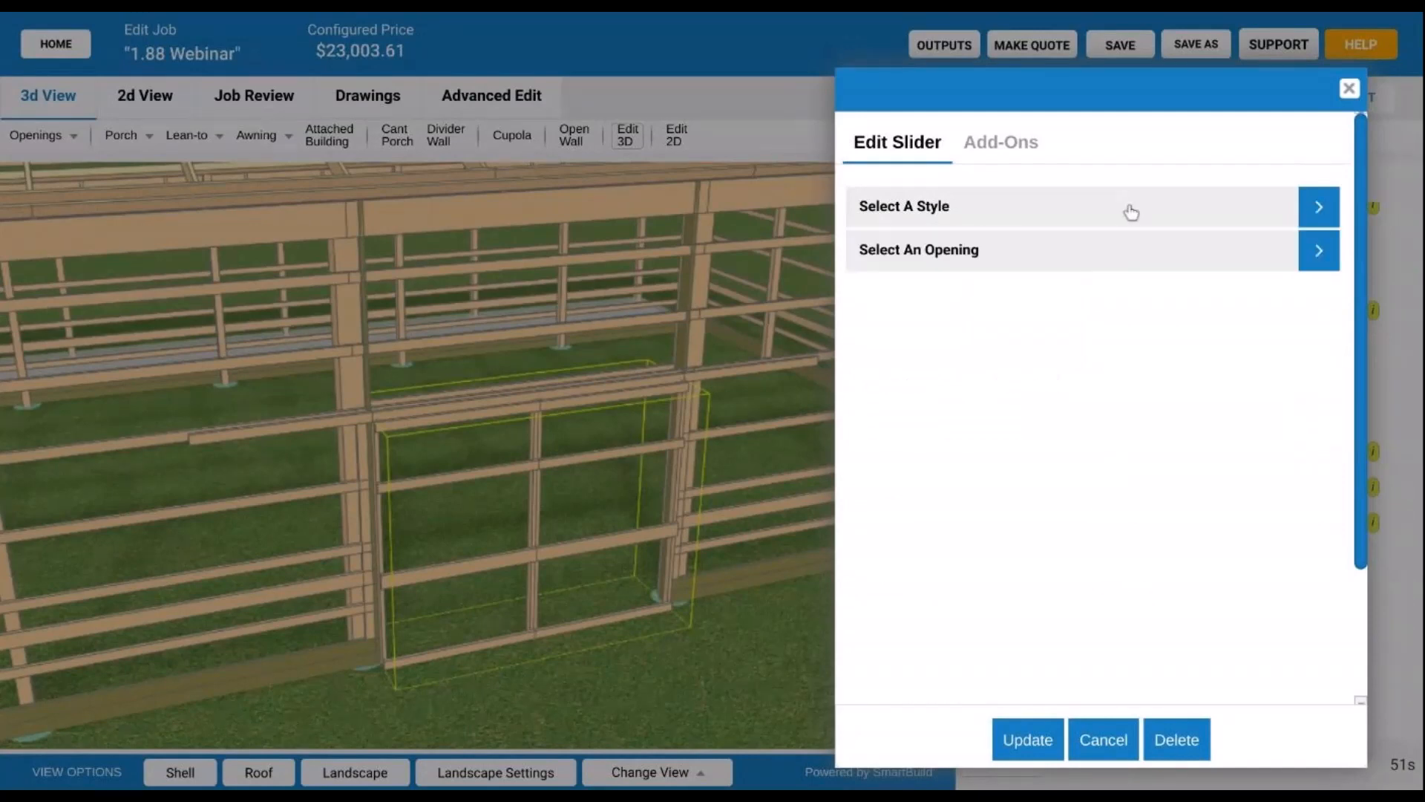
{"action": "left_click", "coordinate": [1112, 211]}
{"action": "left_click", "coordinate": [1048, 300]}
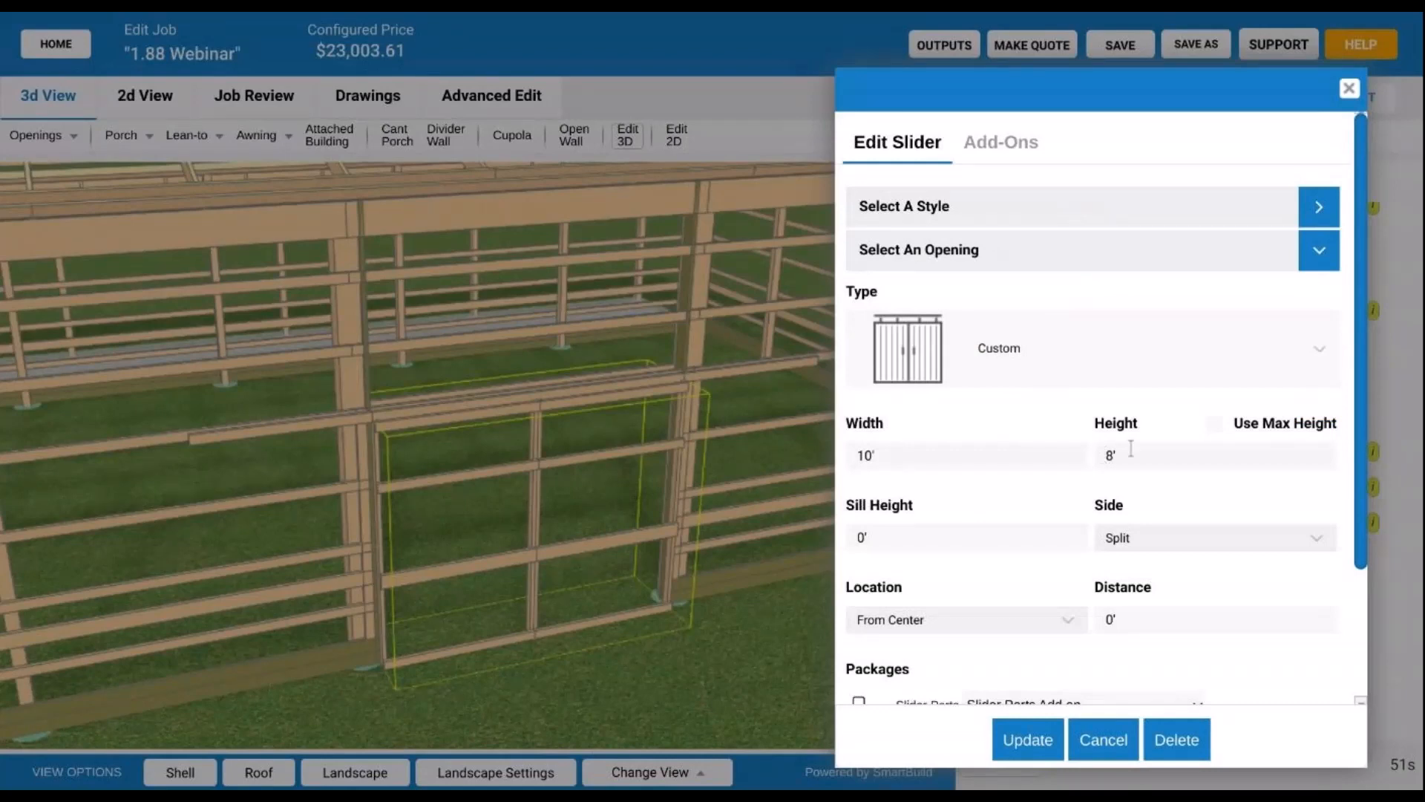
{"action": "left_click", "coordinate": [1062, 213]}
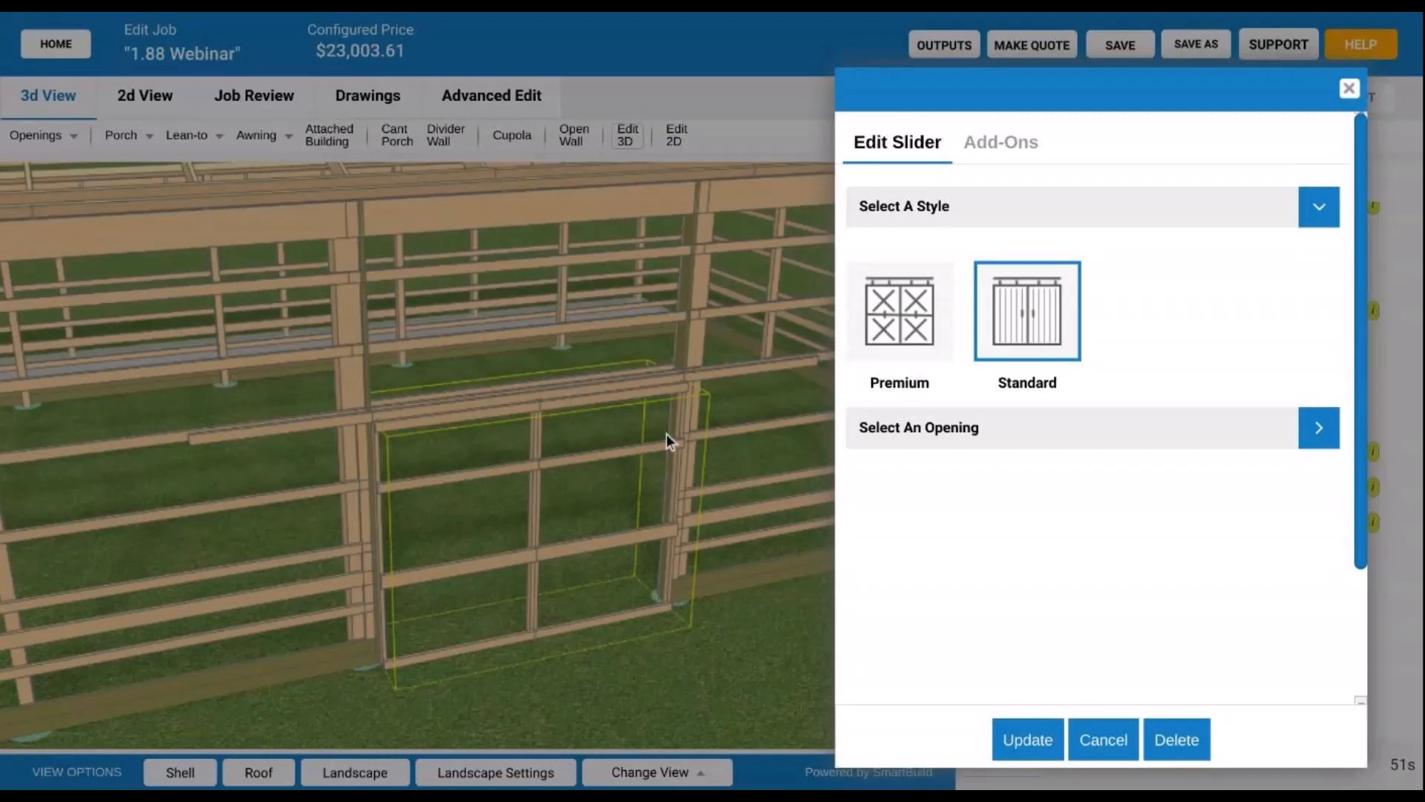
{"action": "left_click", "coordinate": [1027, 325]}
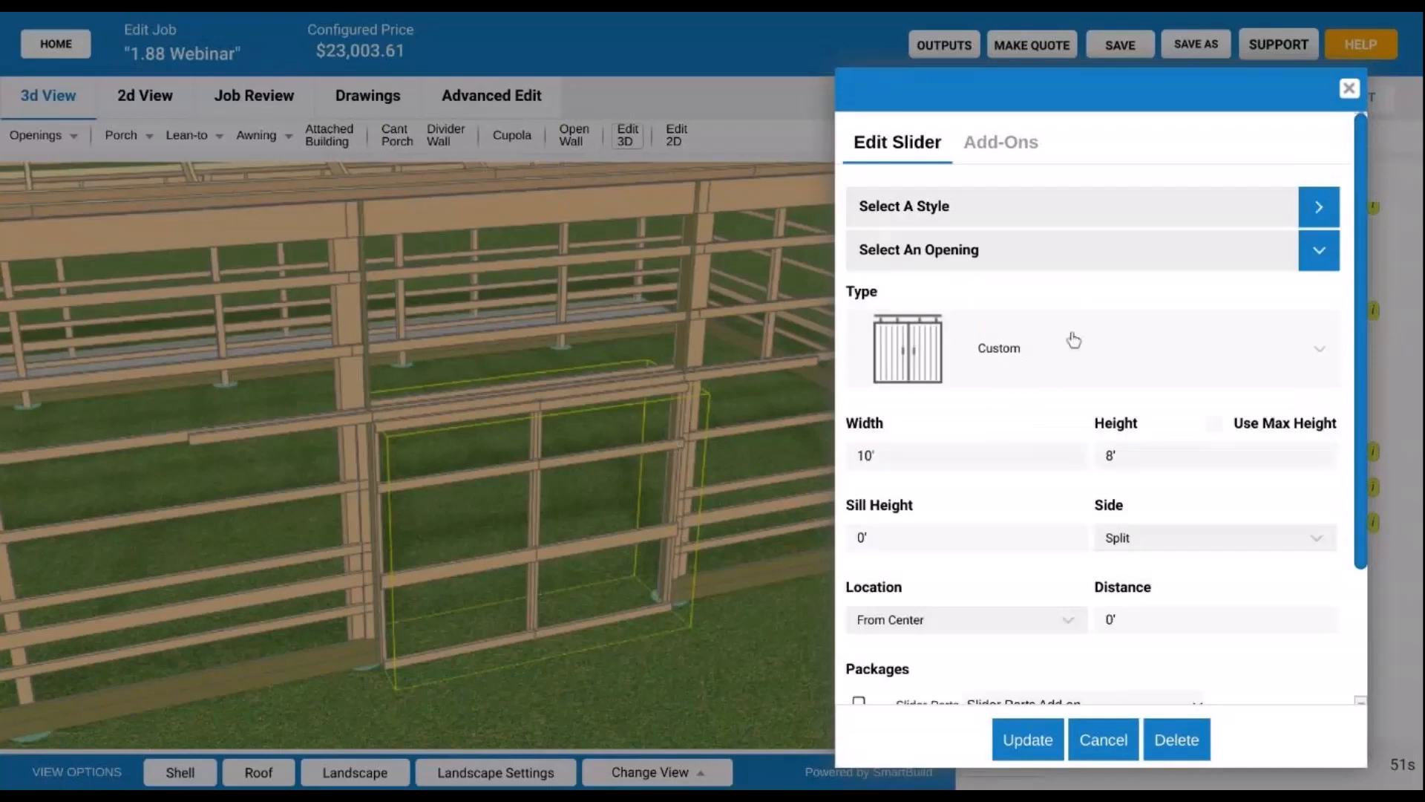
{"action": "scroll", "coordinate": [1074, 343], "scroll_direction": "down", "scroll_amount": 1}
{"action": "scroll", "coordinate": [1074, 342], "scroll_direction": "down", "scroll_amount": 1}
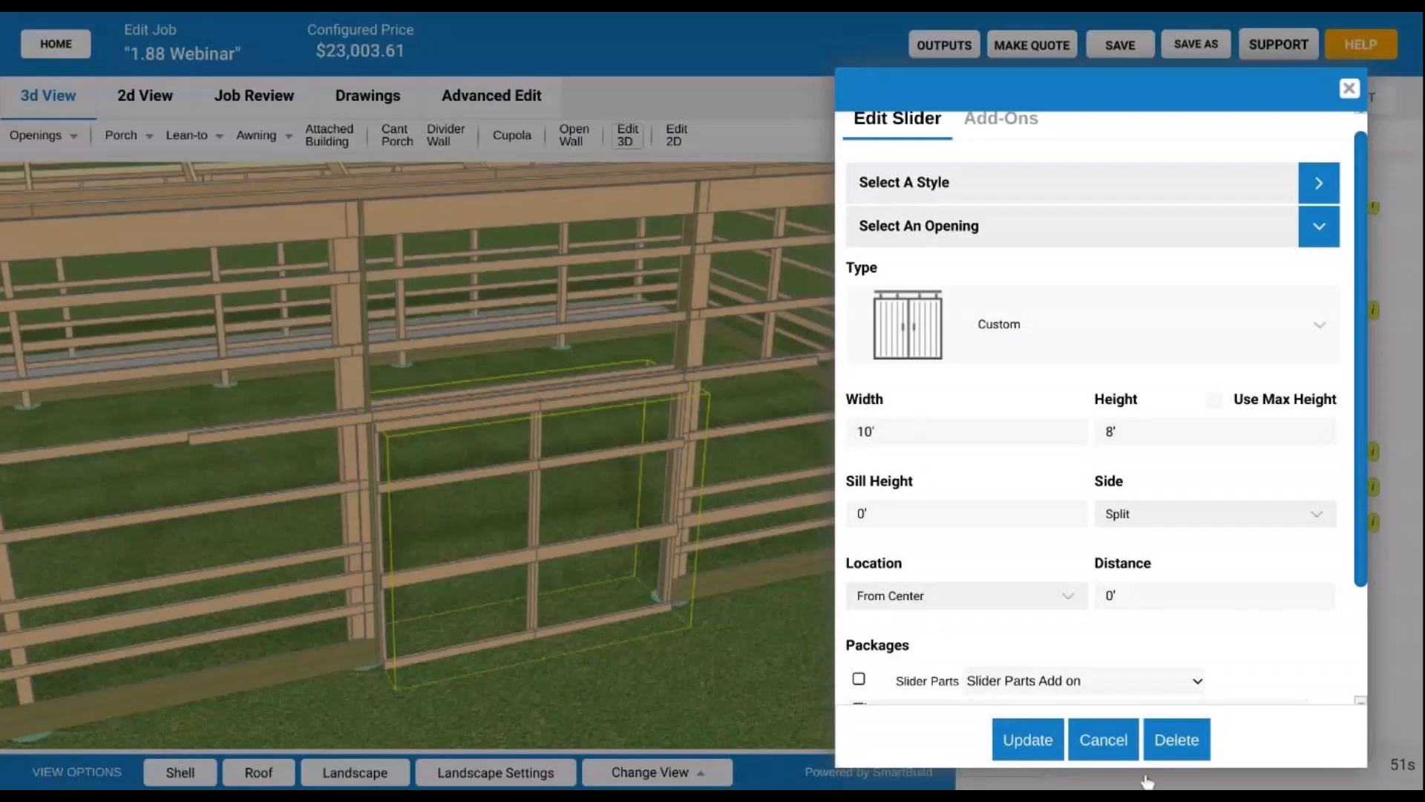
{"action": "left_click", "coordinate": [1113, 743]}
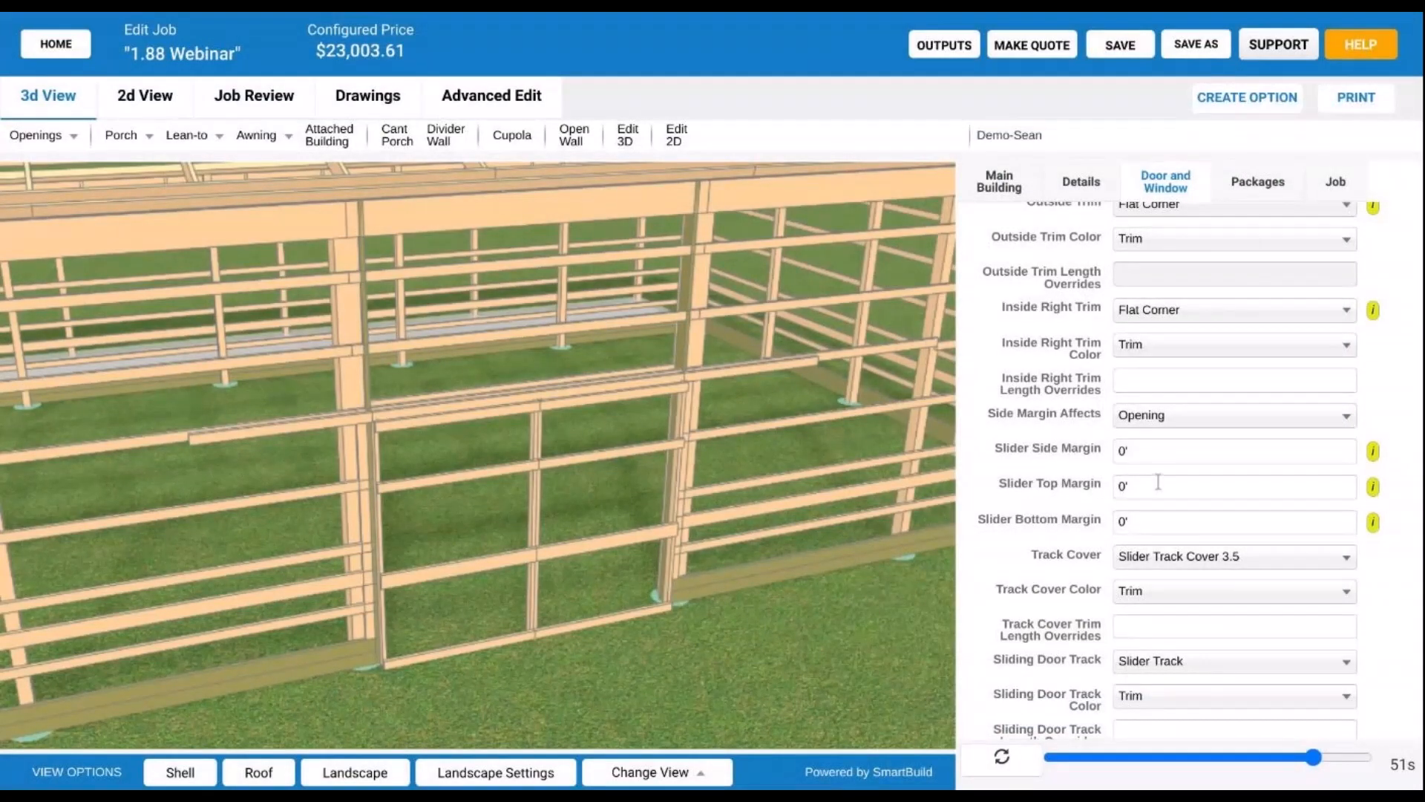
- Enter a 1 1/2" slider side margin and regenerate the barn model
{"action": "left_click", "coordinate": [1159, 451]}
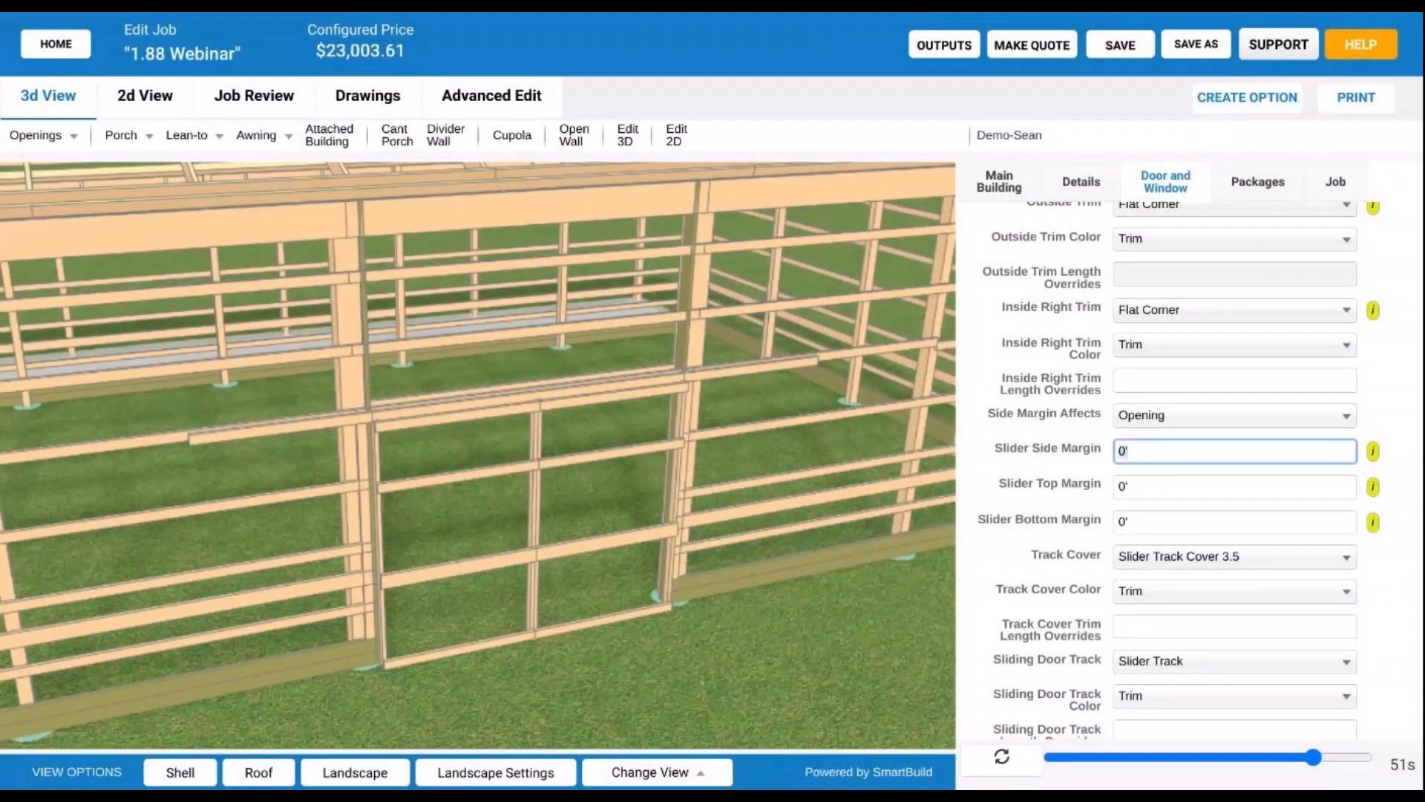
{"action": "type", "text": "1"}
{"action": "type", "text": ".5'"}
{"action": "key", "text": "Tab"}
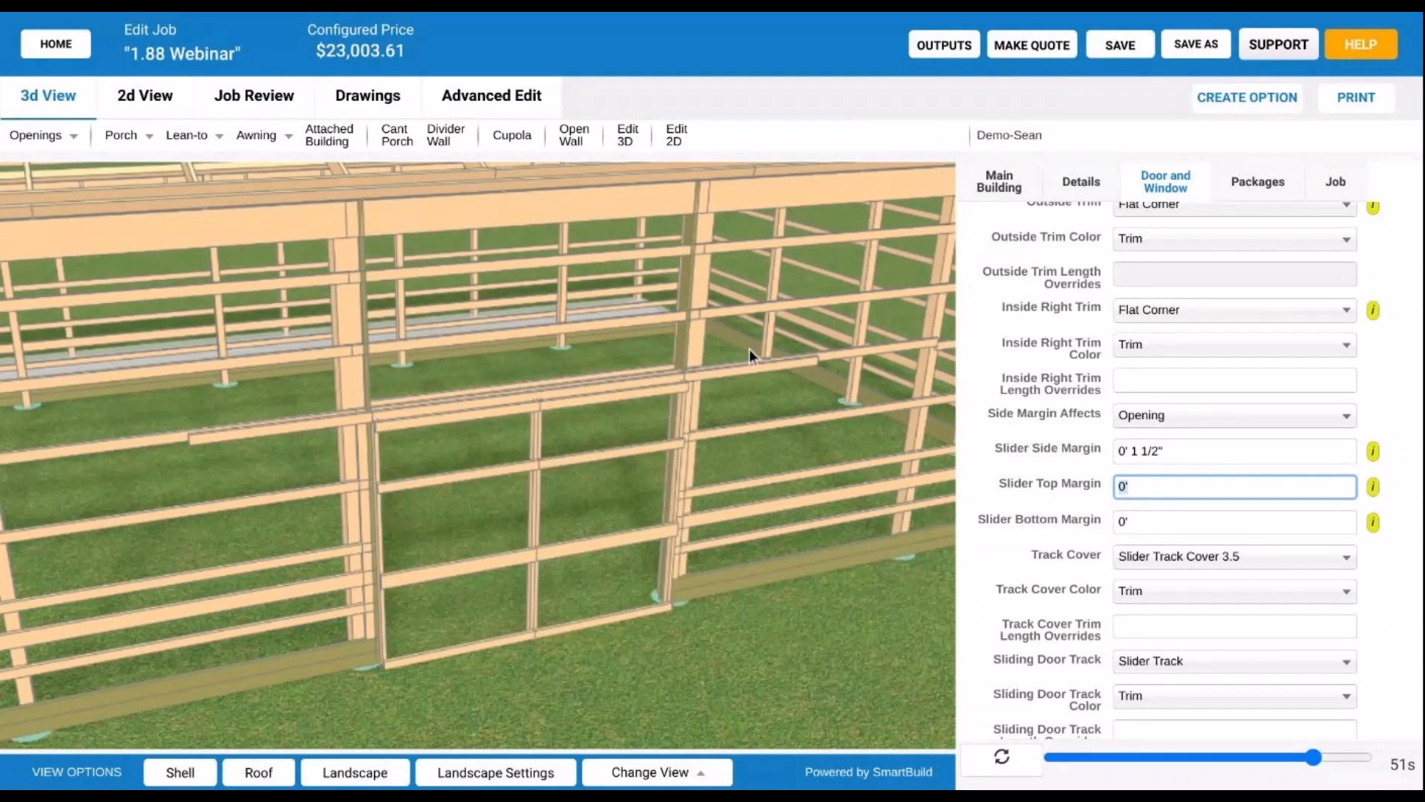
{"action": "left_click", "coordinate": [981, 773]}
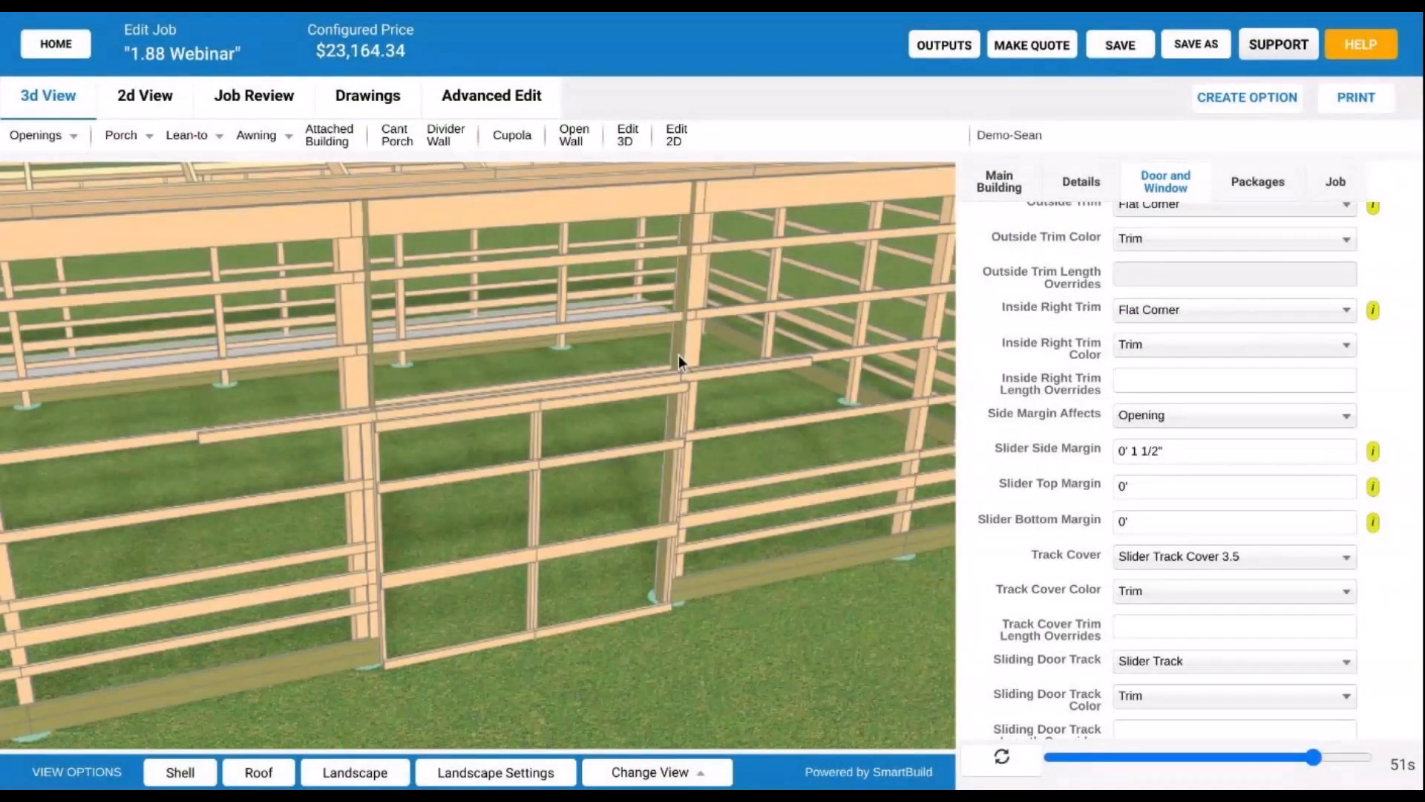
- Inspect the reframed sliding door up close, then view the barn with its siding and trim
{"action": "scroll", "coordinate": [417, 518], "scroll_direction": "up", "scroll_amount": 5}
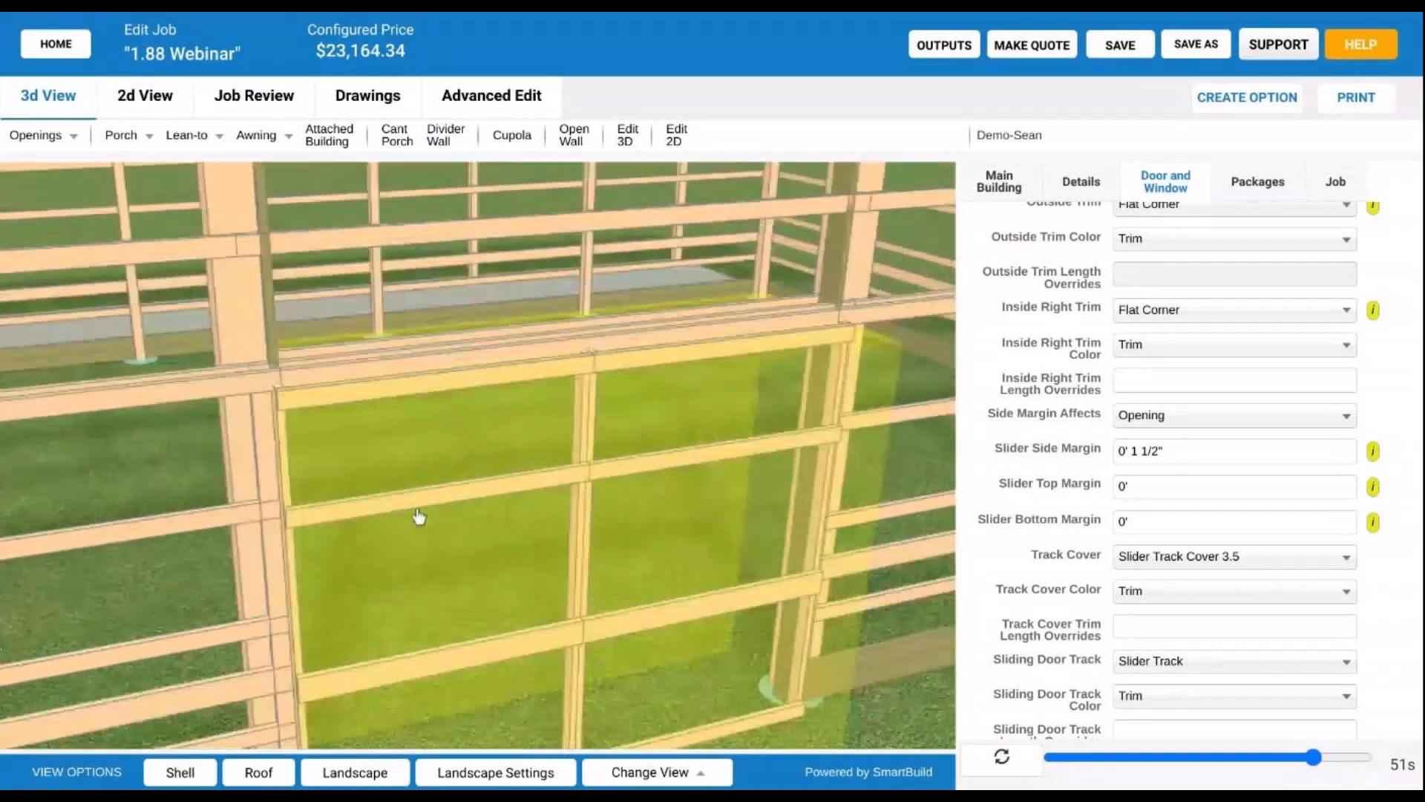
{"action": "right_click_drag", "start_coordinate": [417, 517], "coordinate": [261, 747]}
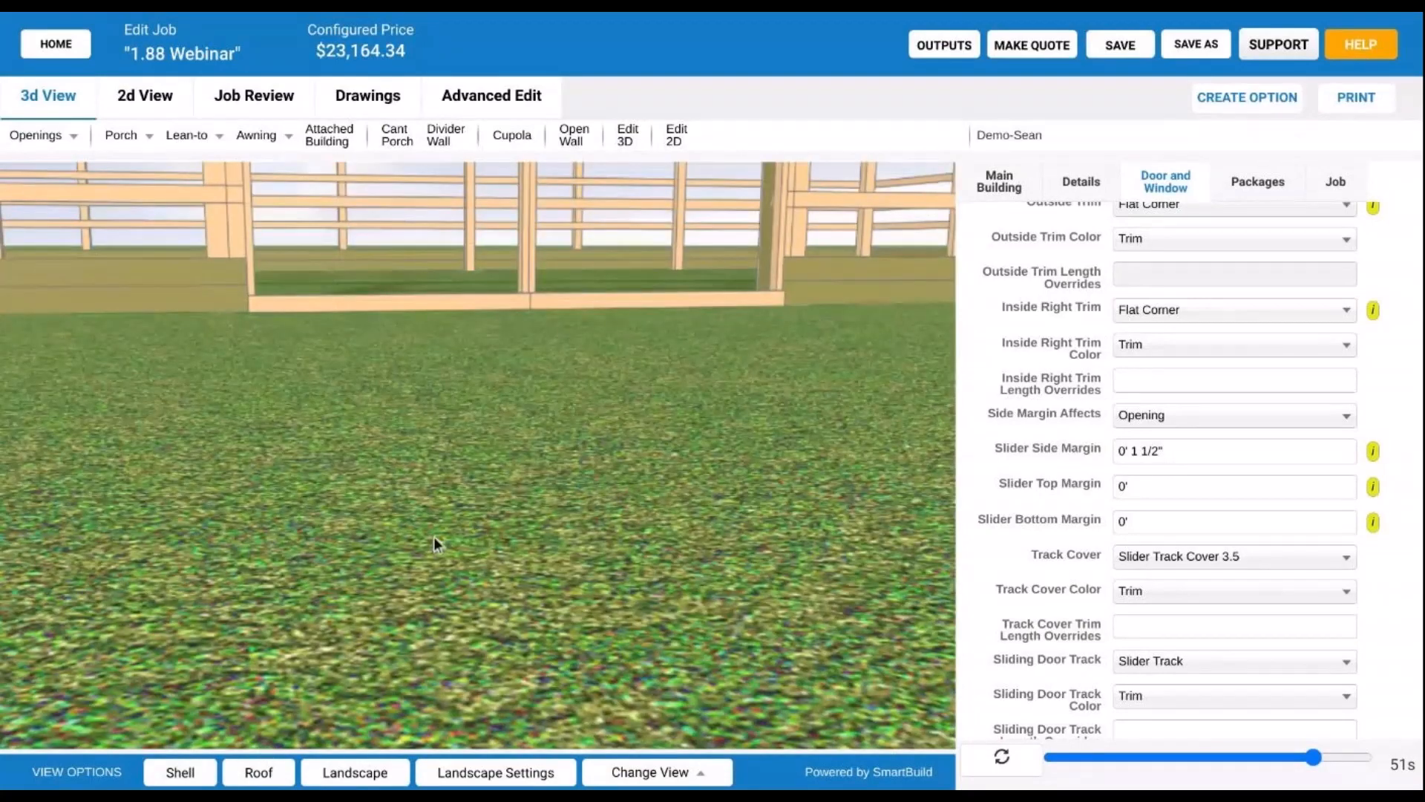
{"action": "right_click_drag", "start_coordinate": [434, 537], "coordinate": [471, 600]}
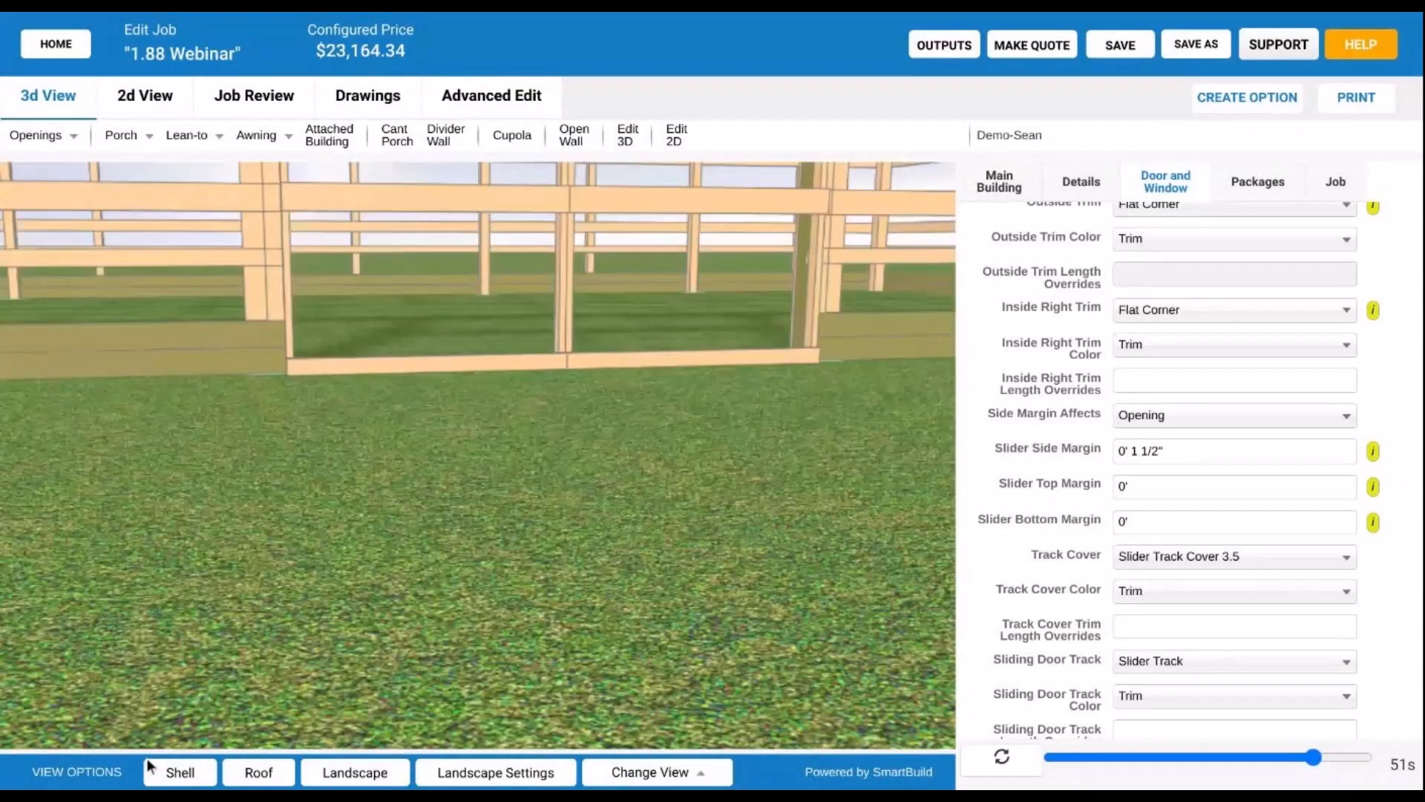
{"action": "left_click", "coordinate": [147, 760]}
{"action": "scroll", "coordinate": [341, 399], "scroll_direction": "up", "scroll_amount": 3}
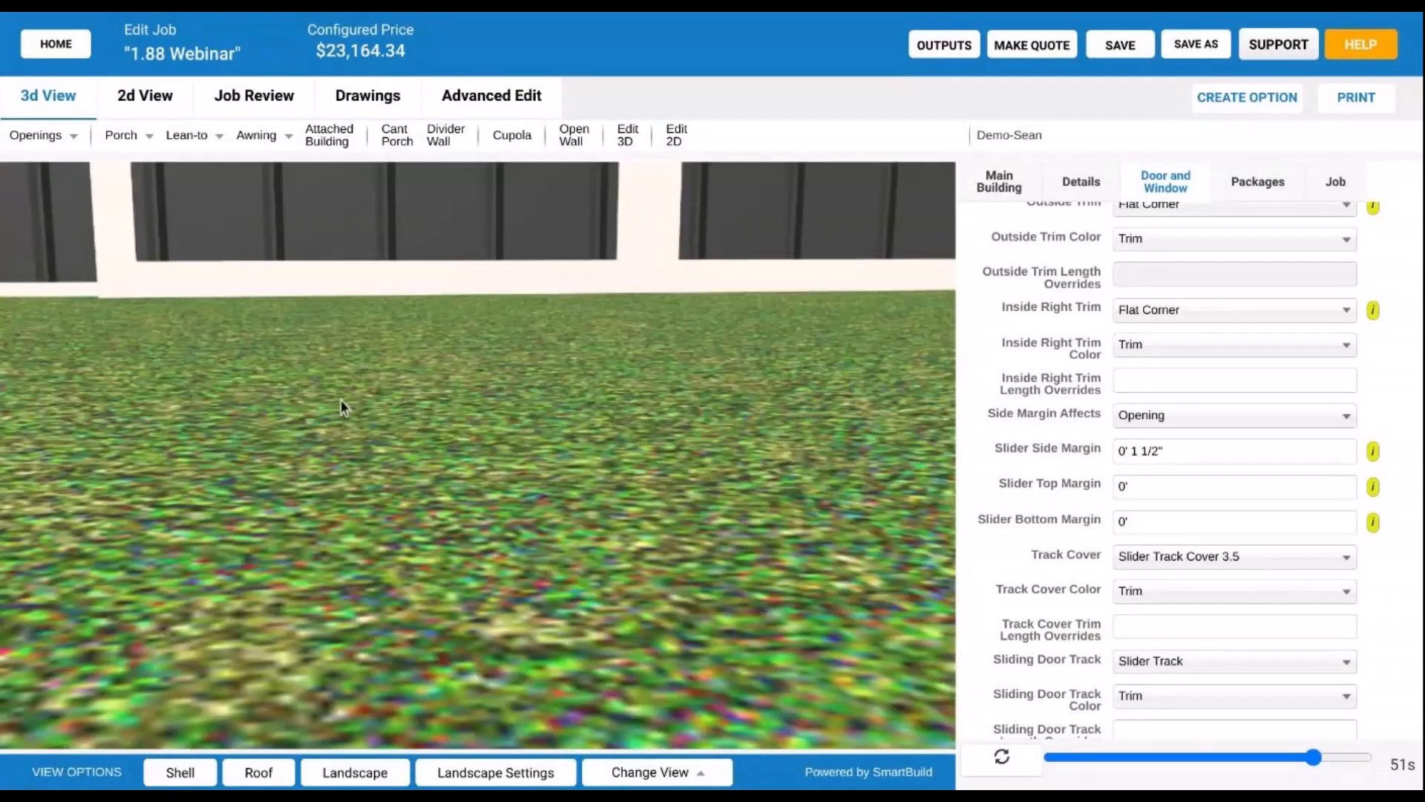
{"action": "left_click_drag", "start_coordinate": [341, 400], "coordinate": [676, 445]}
{"action": "scroll", "coordinate": [420, 508], "scroll_direction": "down", "scroll_amount": 4}
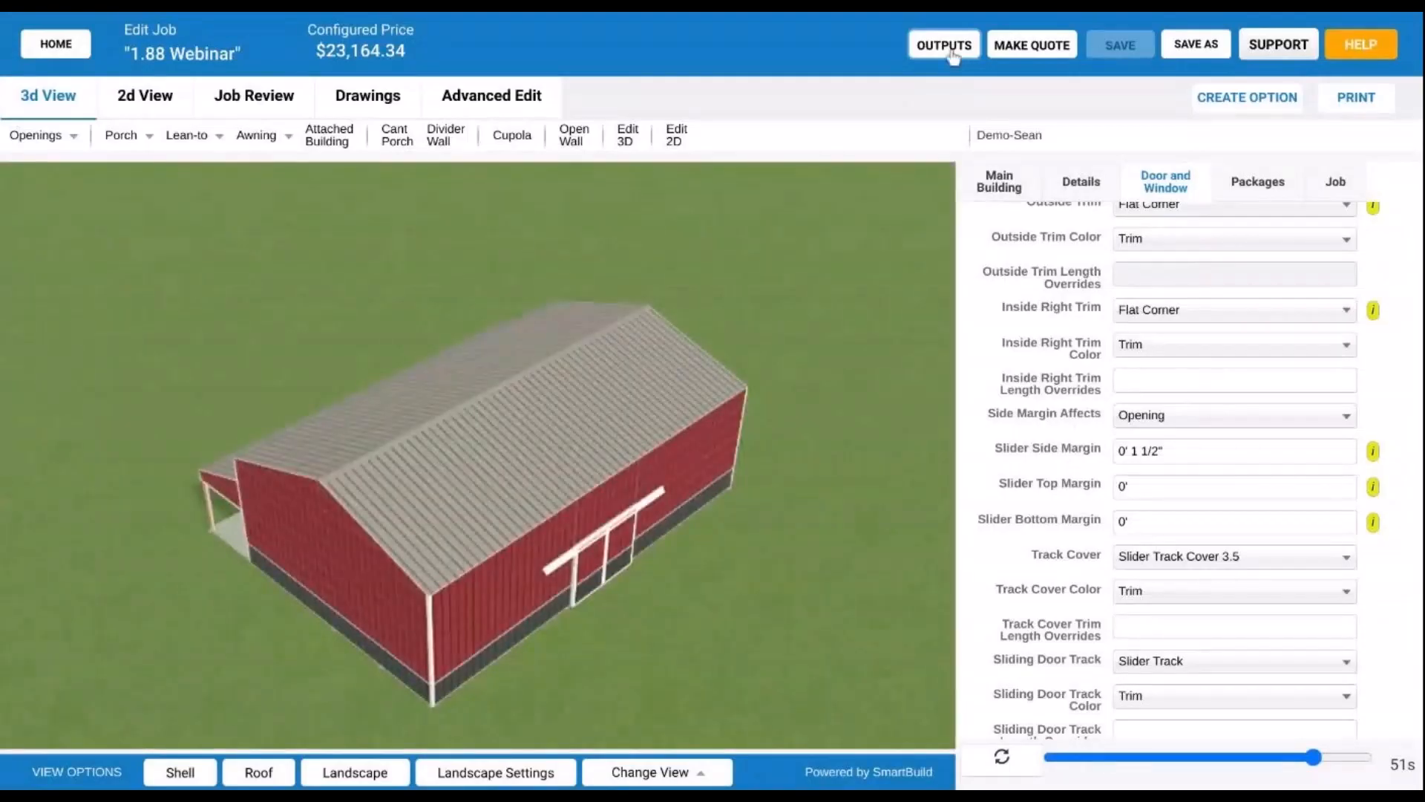
- Download the 1.88 Webinar job outputs from the Outputs page
{"action": "left_click", "coordinate": [952, 46]}
{"action": "scroll", "coordinate": [741, 280], "scroll_direction": "down", "scroll_amount": 3}
{"action": "left_click", "coordinate": [756, 703]}
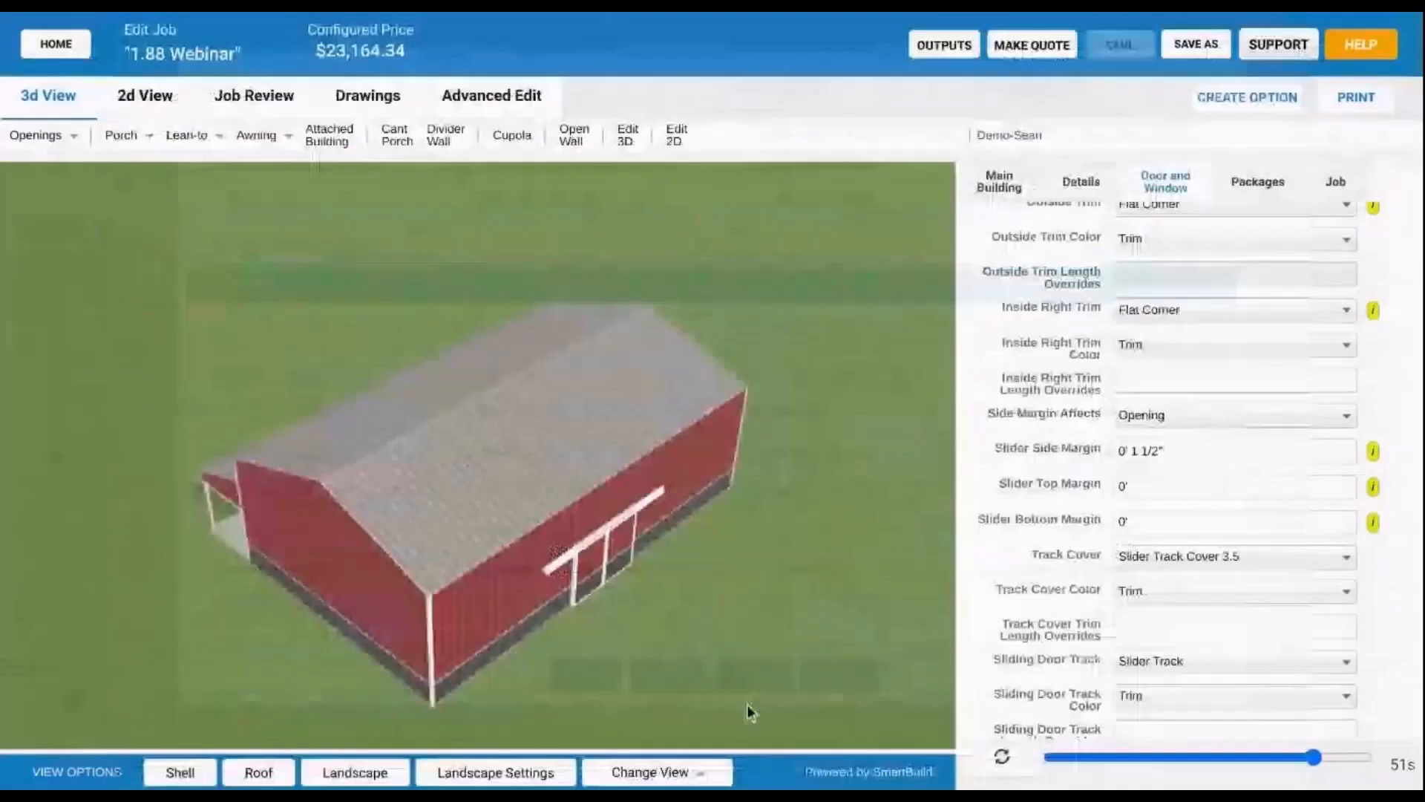
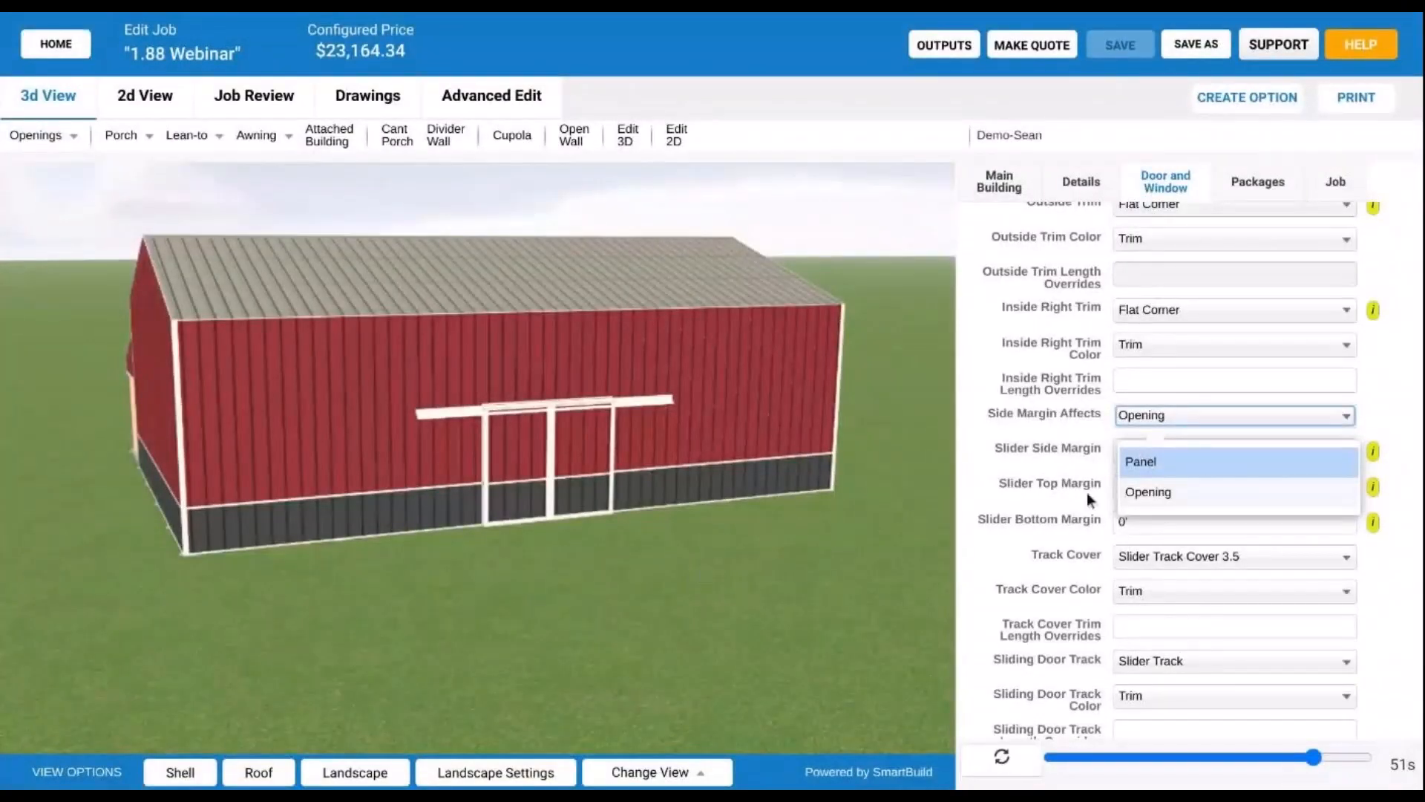
- Try setting the slider's Side Margin Affects option to Panel
{"action": "left_click", "coordinate": [1044, 483]}
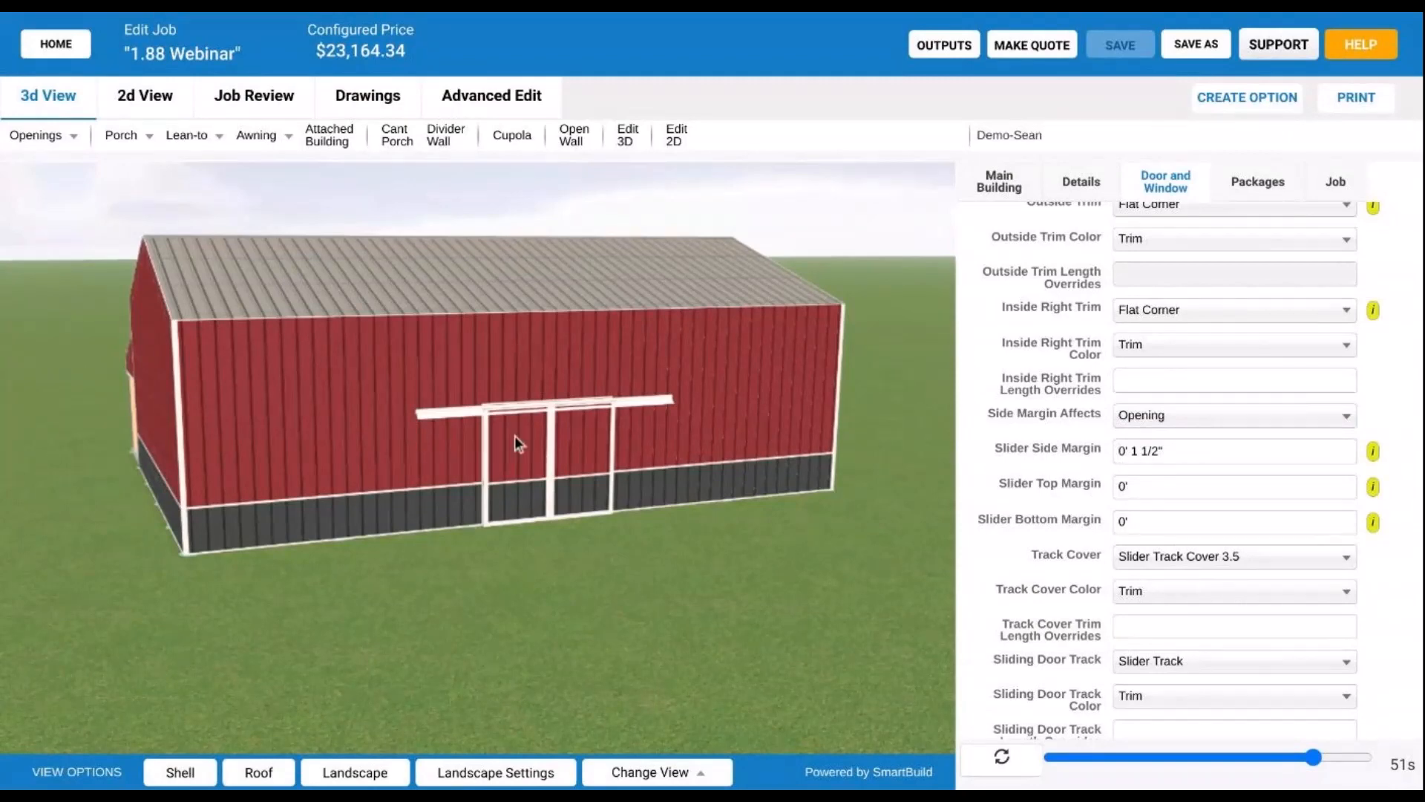
{"action": "scroll", "coordinate": [438, 468], "scroll_direction": "up", "scroll_amount": 5}
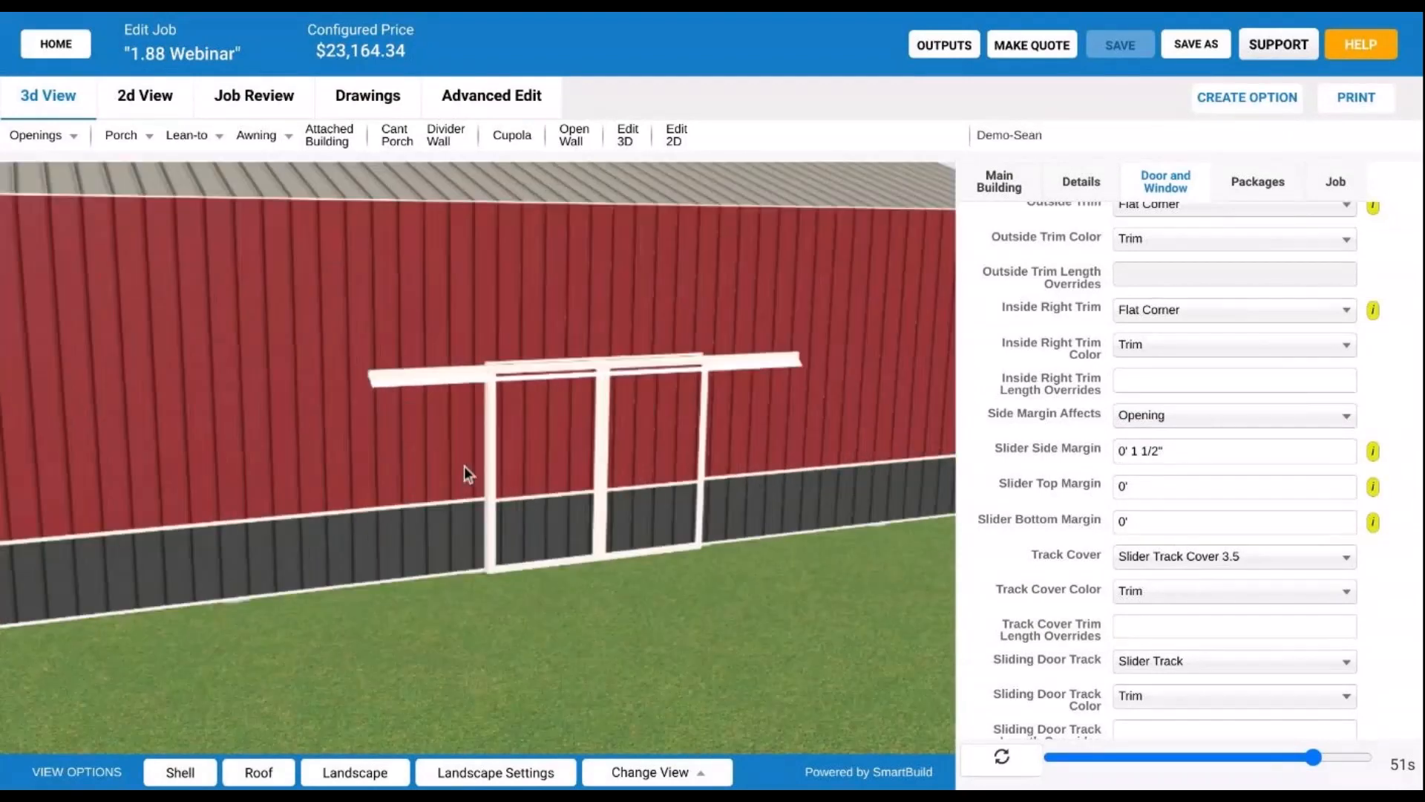
{"action": "scroll", "coordinate": [478, 453], "scroll_direction": "up", "scroll_amount": 3}
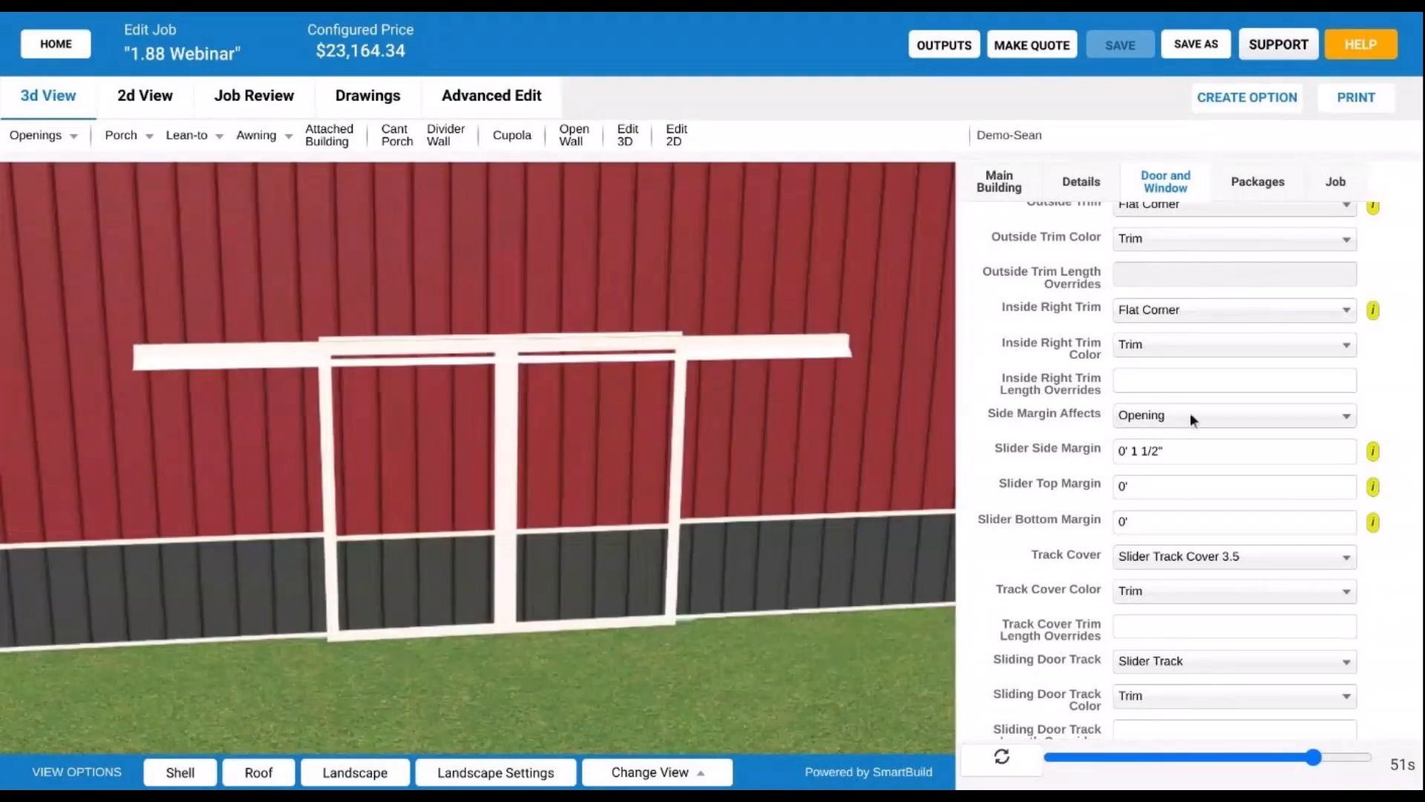
{"action": "left_click", "coordinate": [1188, 413]}
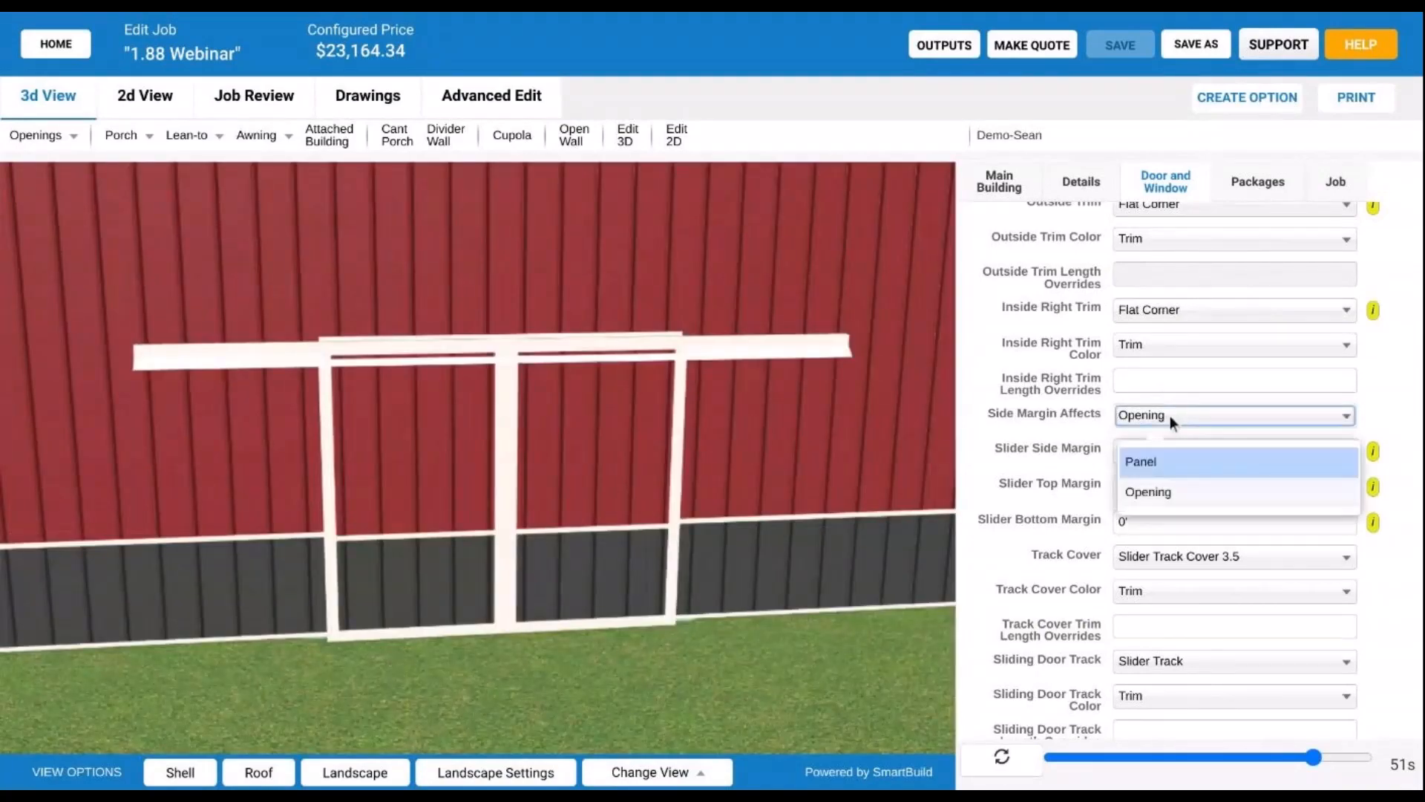
{"action": "left_click", "coordinate": [1166, 462]}
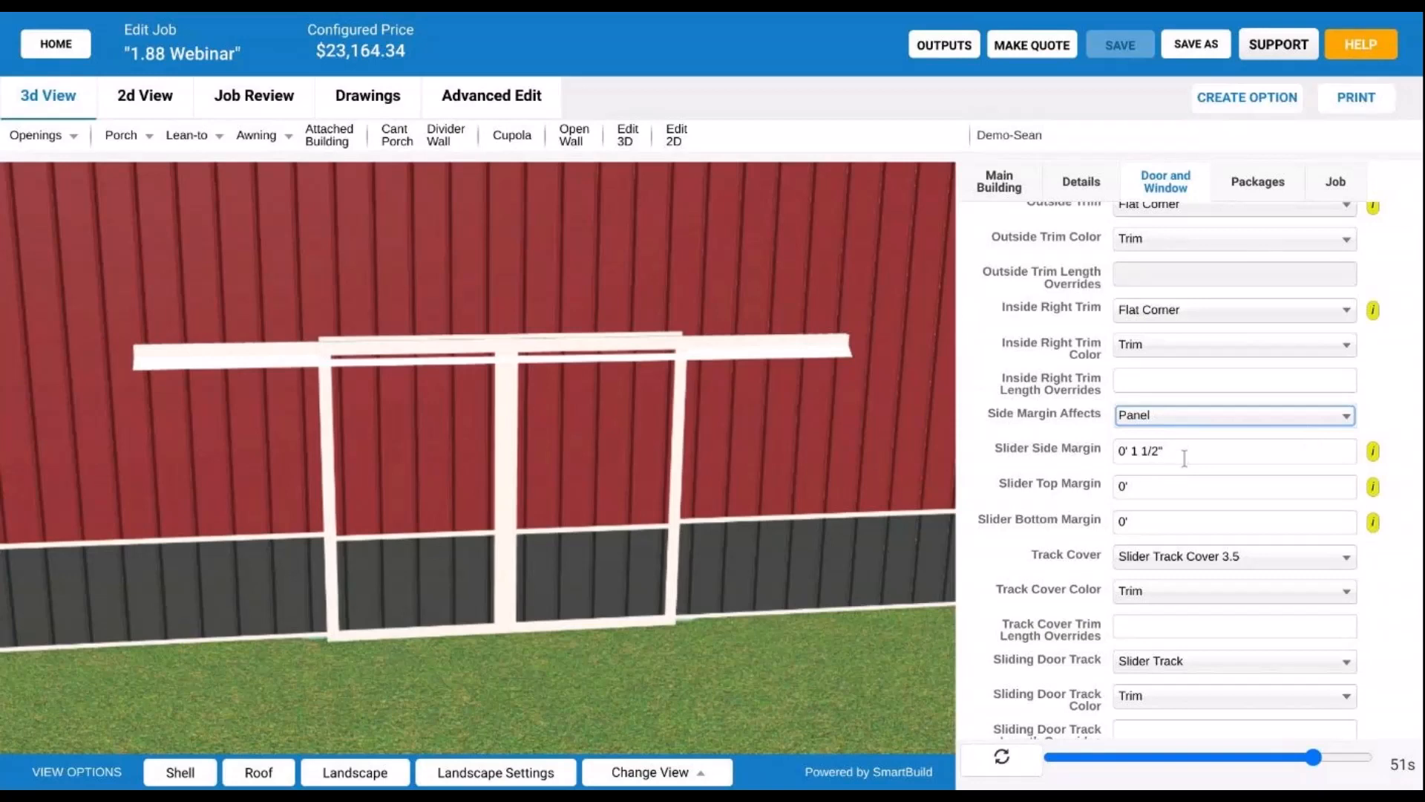
- Set Side Margin Affects back to Opening and check the Slider Side Margin value
{"action": "left_click", "coordinate": [1171, 420]}
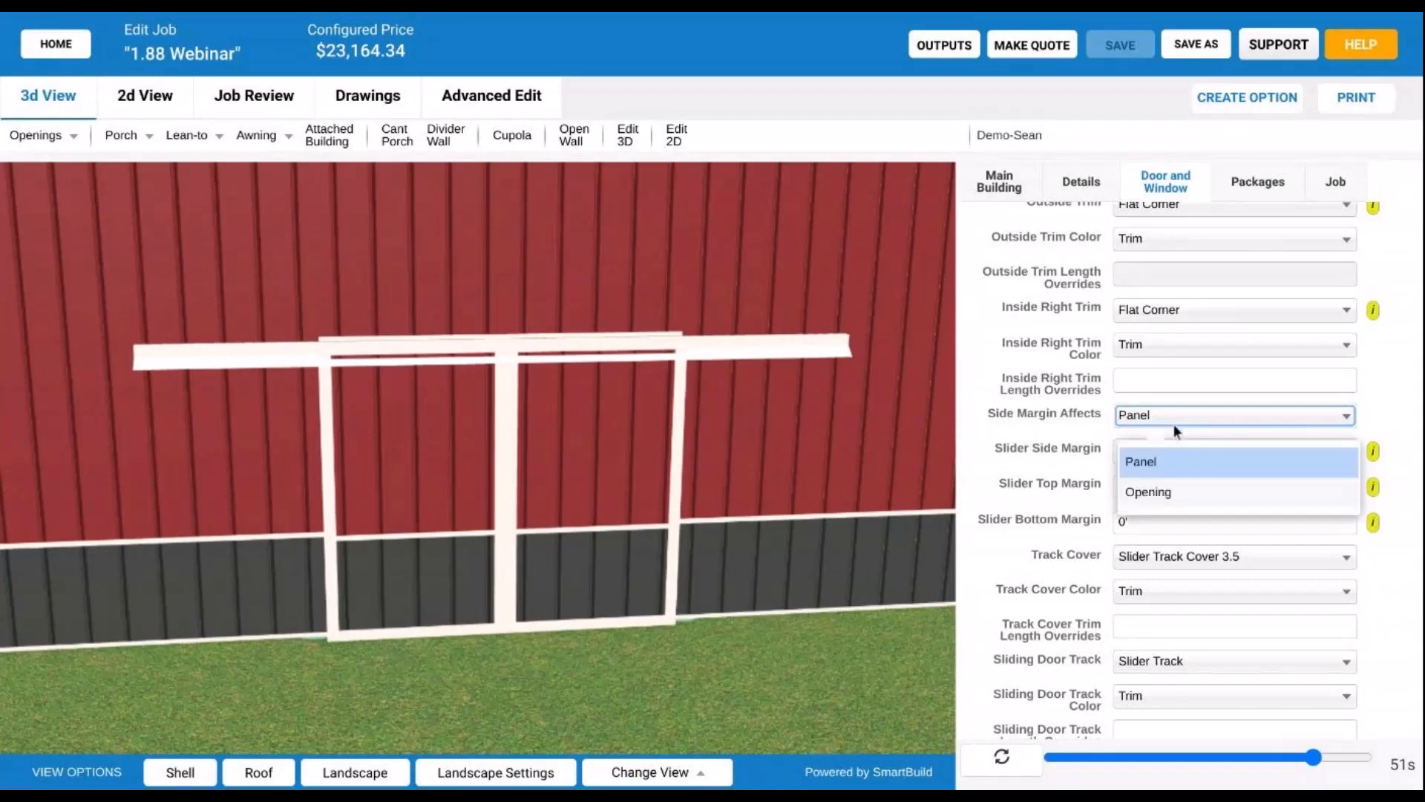
{"action": "left_click", "coordinate": [1198, 484]}
{"action": "left_click", "coordinate": [1179, 452]}
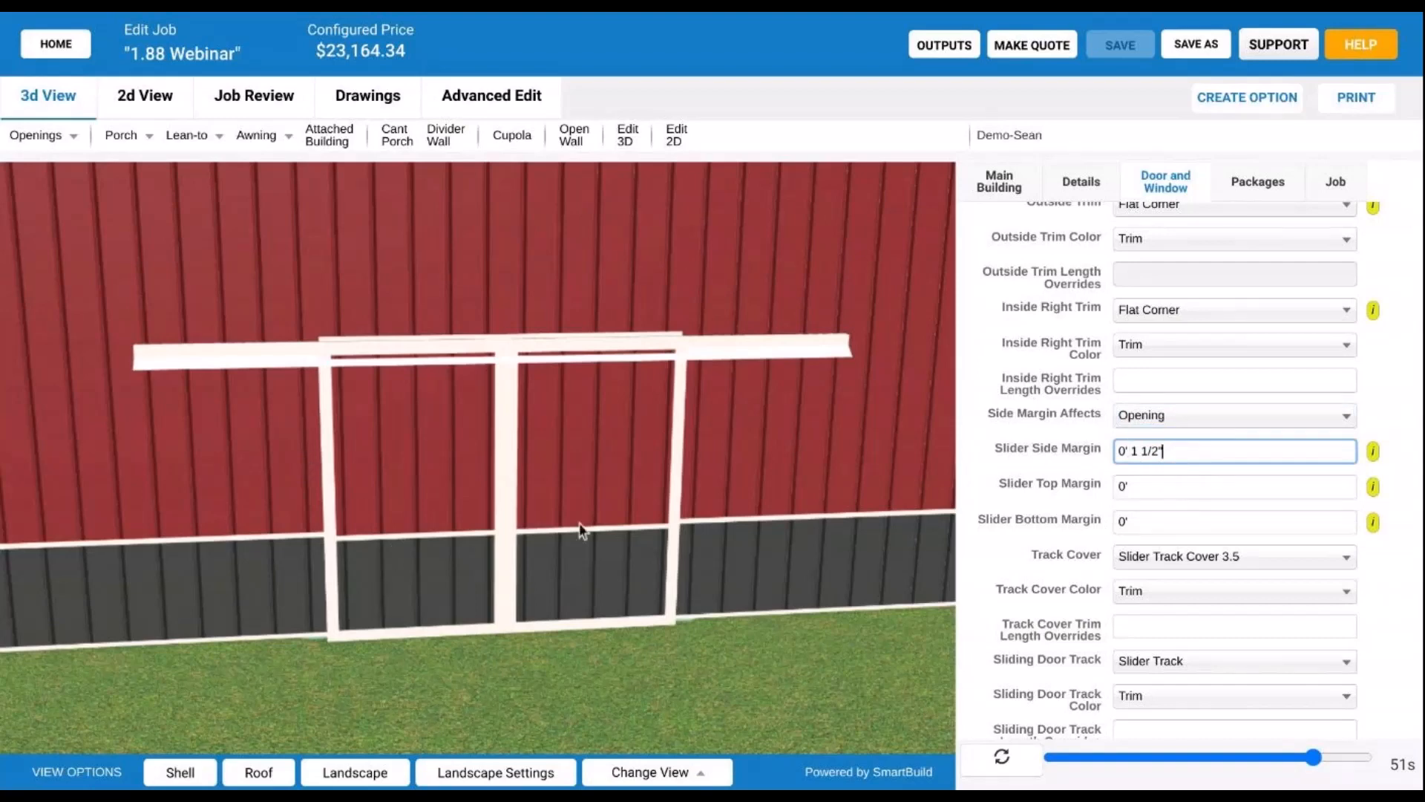
{"action": "mouse_move", "coordinate": [573, 576]}
{"action": "left_mouse_down"}
{"action": "mouse_move", "coordinate": [579, 506]}
{"action": "mouse_move", "coordinate": [595, 496]}
{"action": "mouse_move", "coordinate": [739, 538]}
{"action": "mouse_move", "coordinate": [570, 536]}
{"action": "mouse_move", "coordinate": [584, 552]}
{"action": "left_mouse_up"}
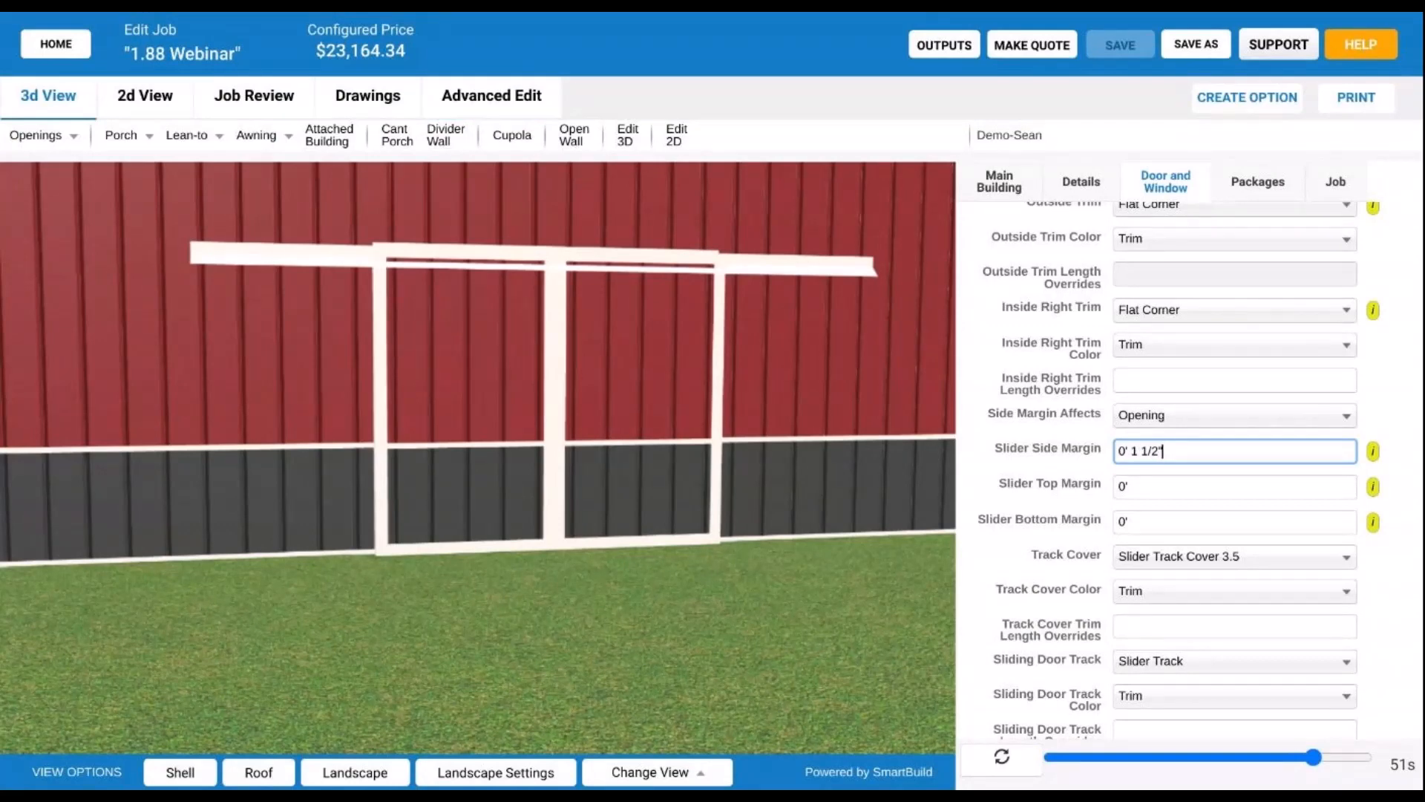
{"action": "scroll", "coordinate": [1093, 502], "scroll_direction": "up", "scroll_amount": 1}
{"action": "scroll", "coordinate": [1066, 536], "scroll_direction": "up", "scroll_amount": 6}
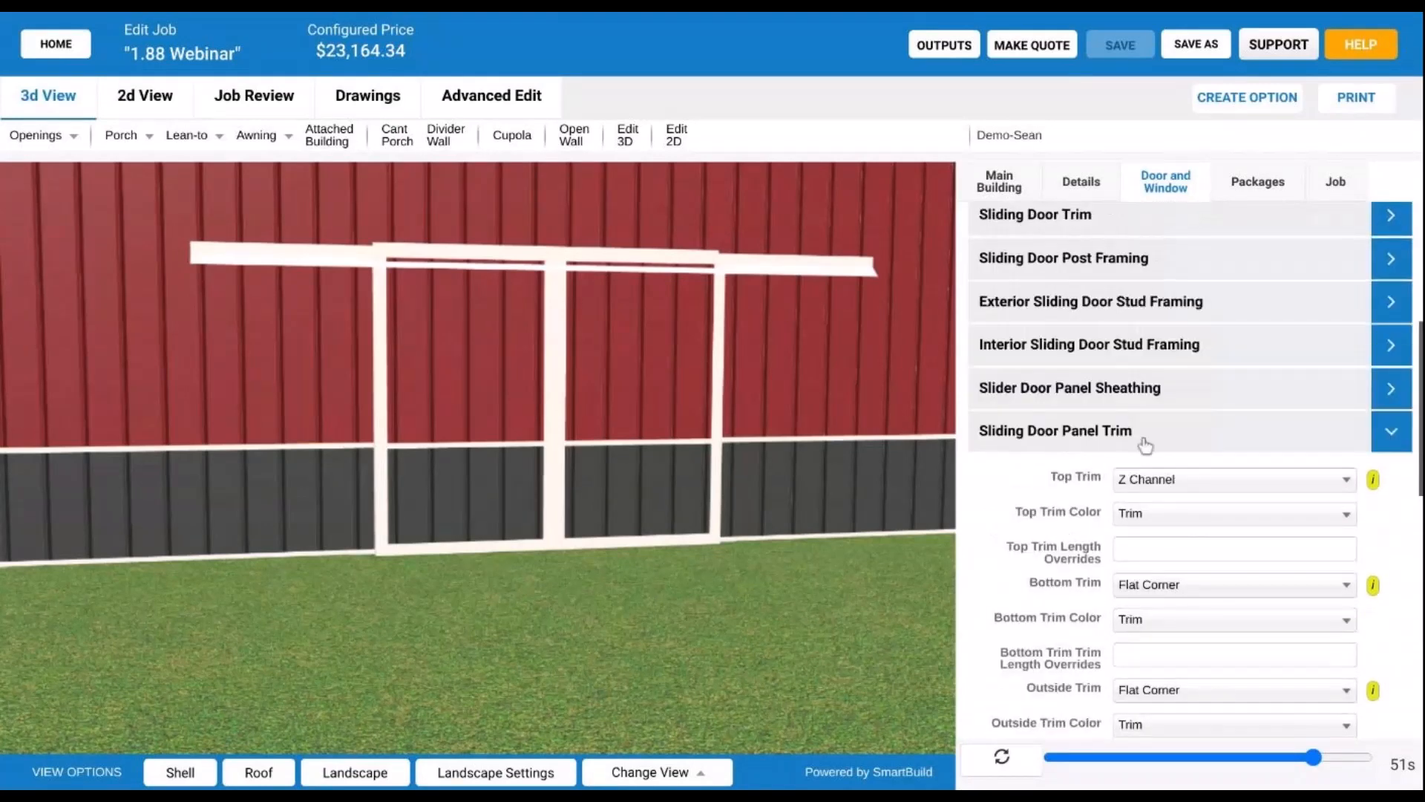
- Collapse Sliding Door Panel Trim, expand Slider Door Panel Sheathing and view the Slider Wainscot choices
{"action": "left_click", "coordinate": [1146, 444]}
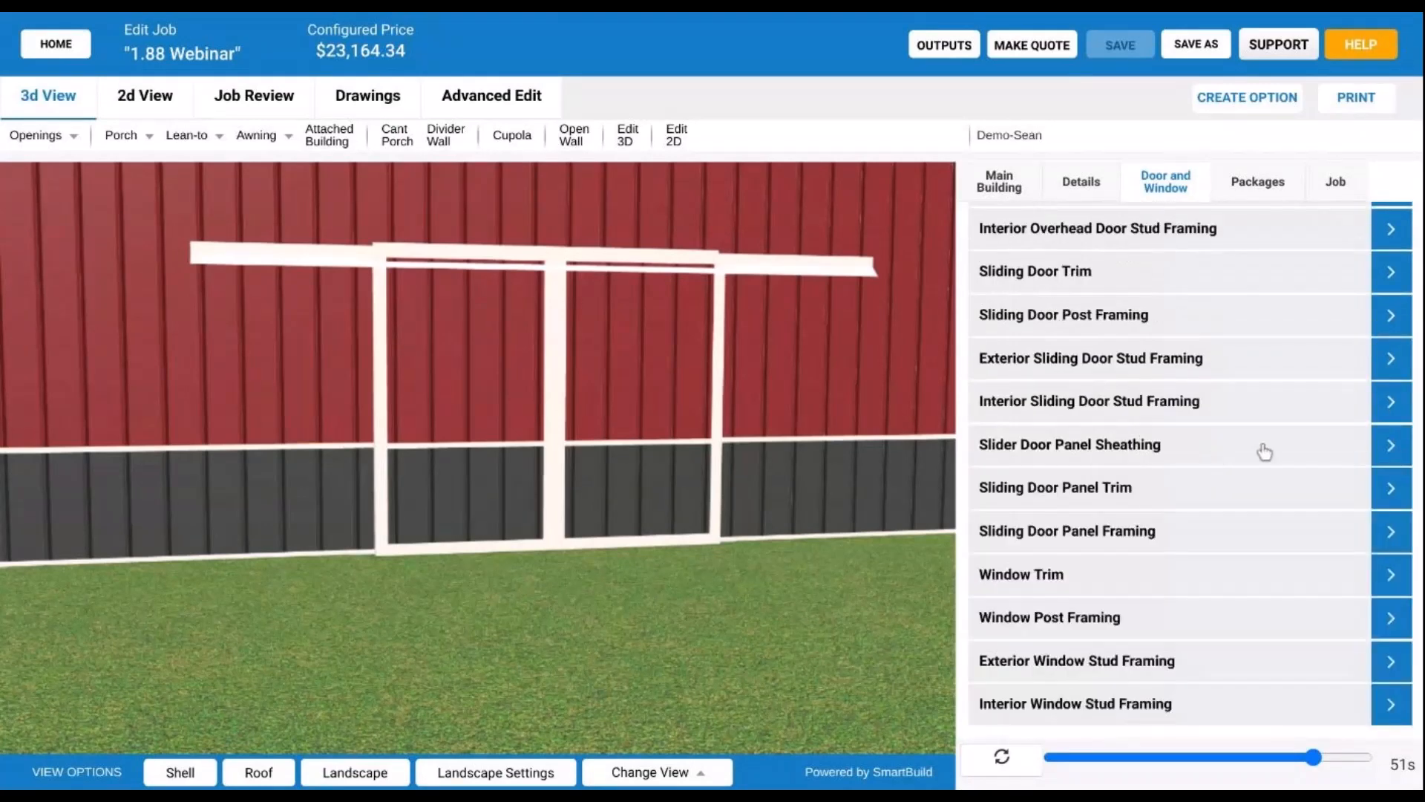
{"action": "left_click", "coordinate": [1180, 460]}
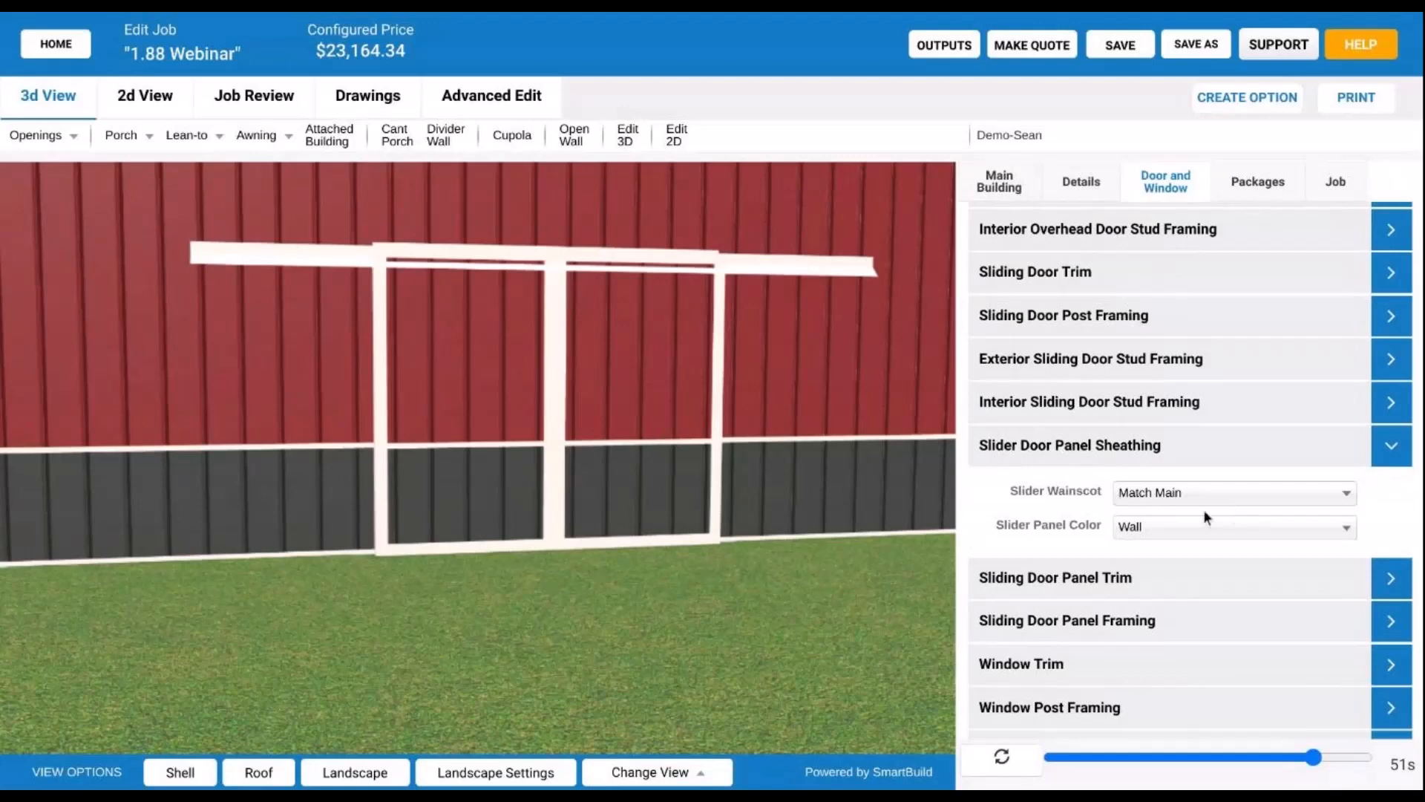
{"action": "left_click", "coordinate": [1174, 490]}
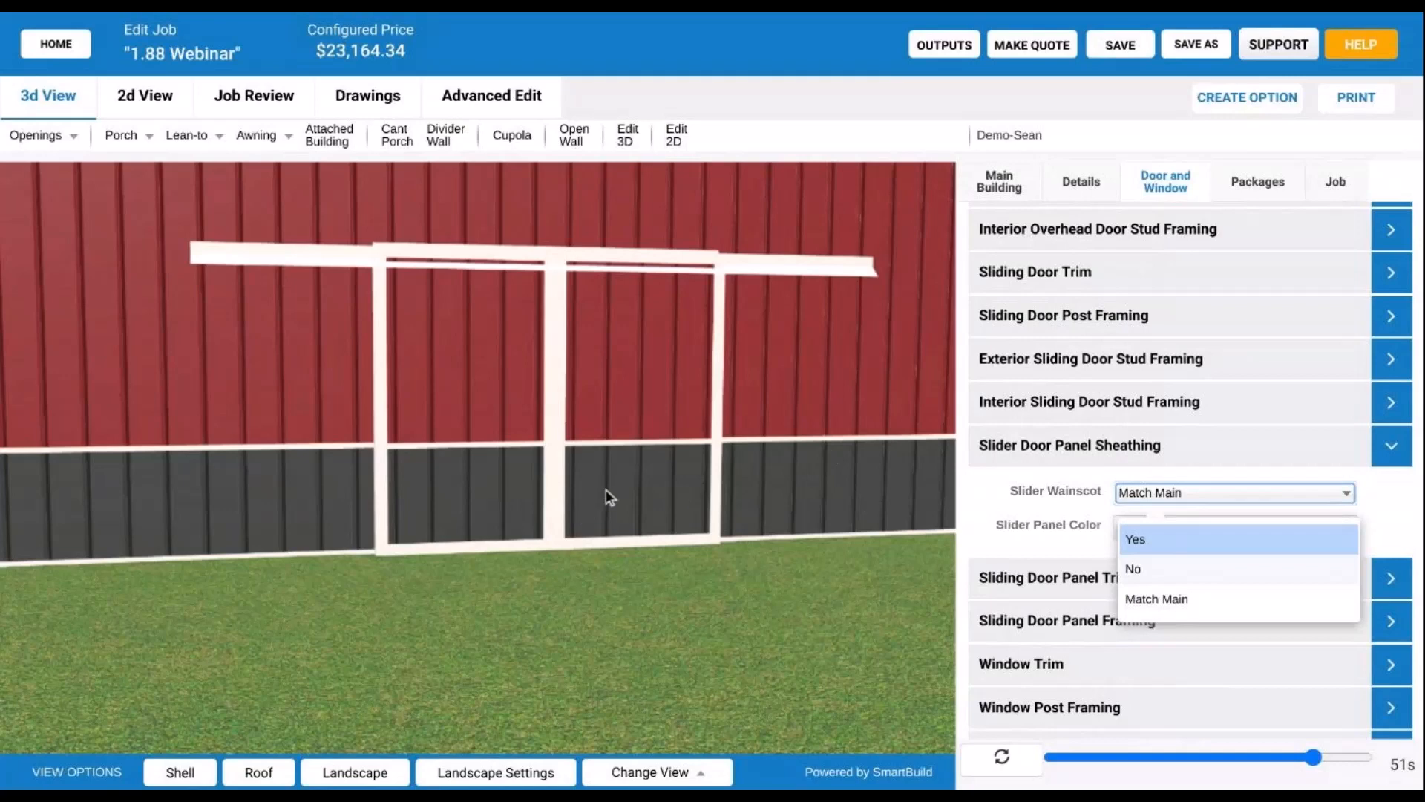
- Set Slider Wainscot to No and rebuild, so the door panels show solid red
{"action": "left_click", "coordinate": [1200, 568]}
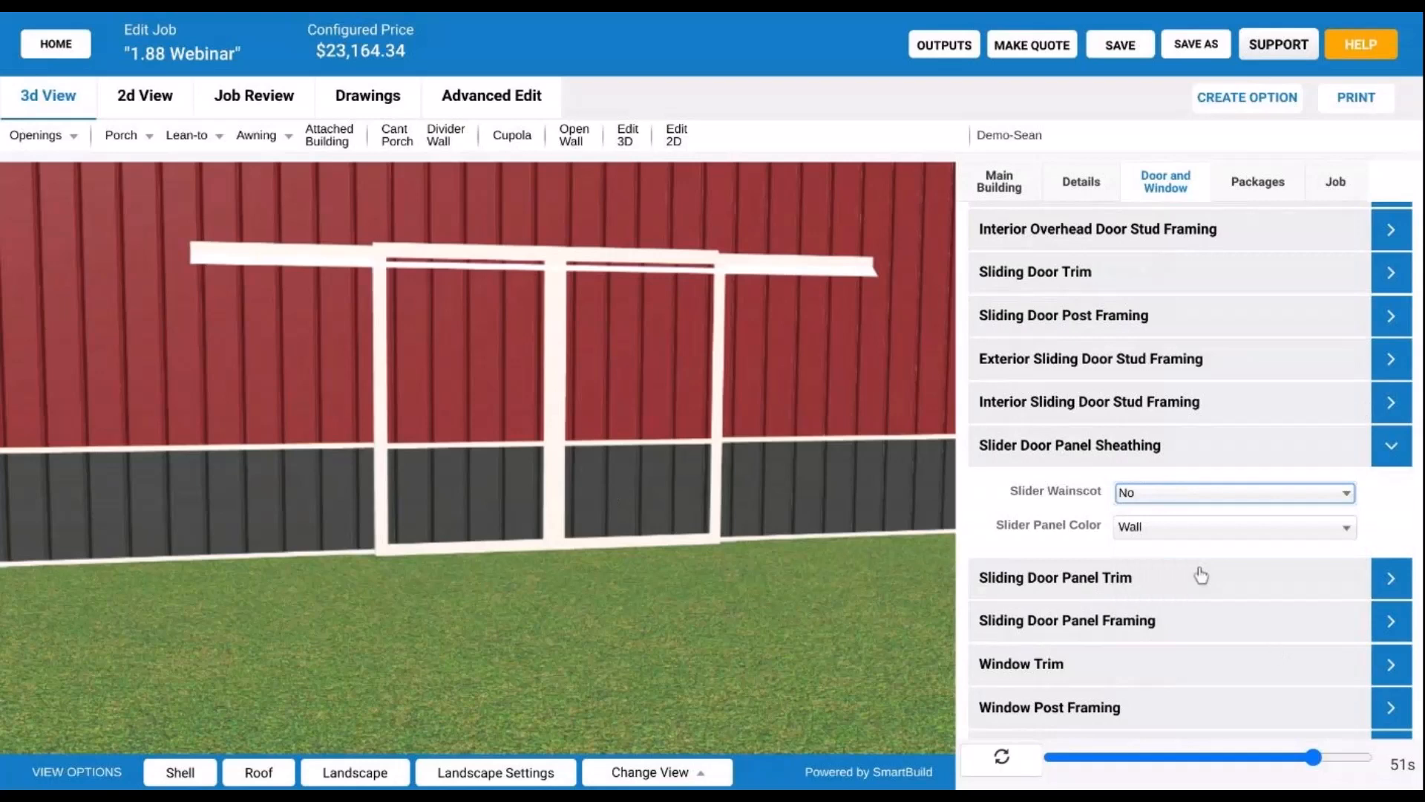
{"action": "left_click", "coordinate": [993, 765]}
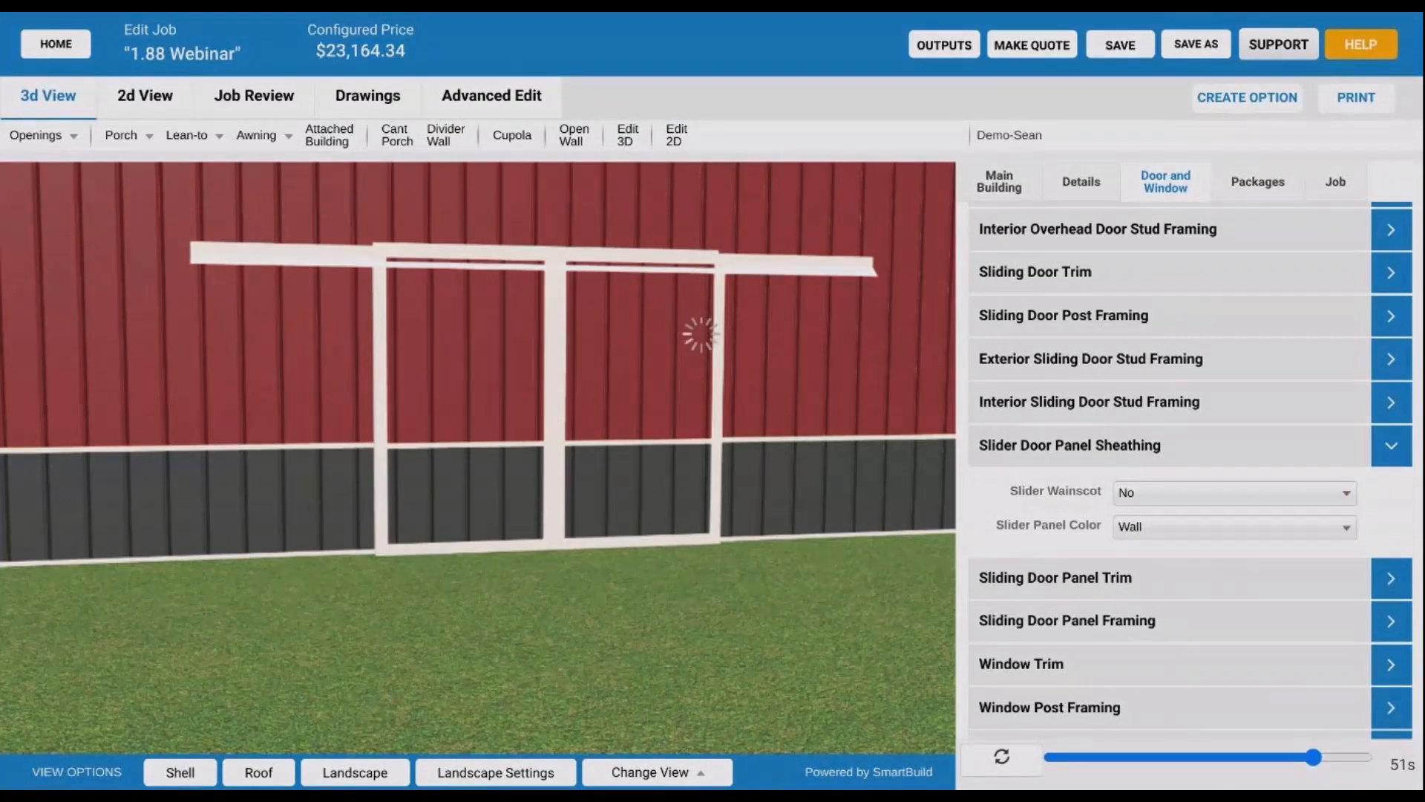
{"action": "scroll", "coordinate": [539, 496], "scroll_direction": "down", "scroll_amount": 4}
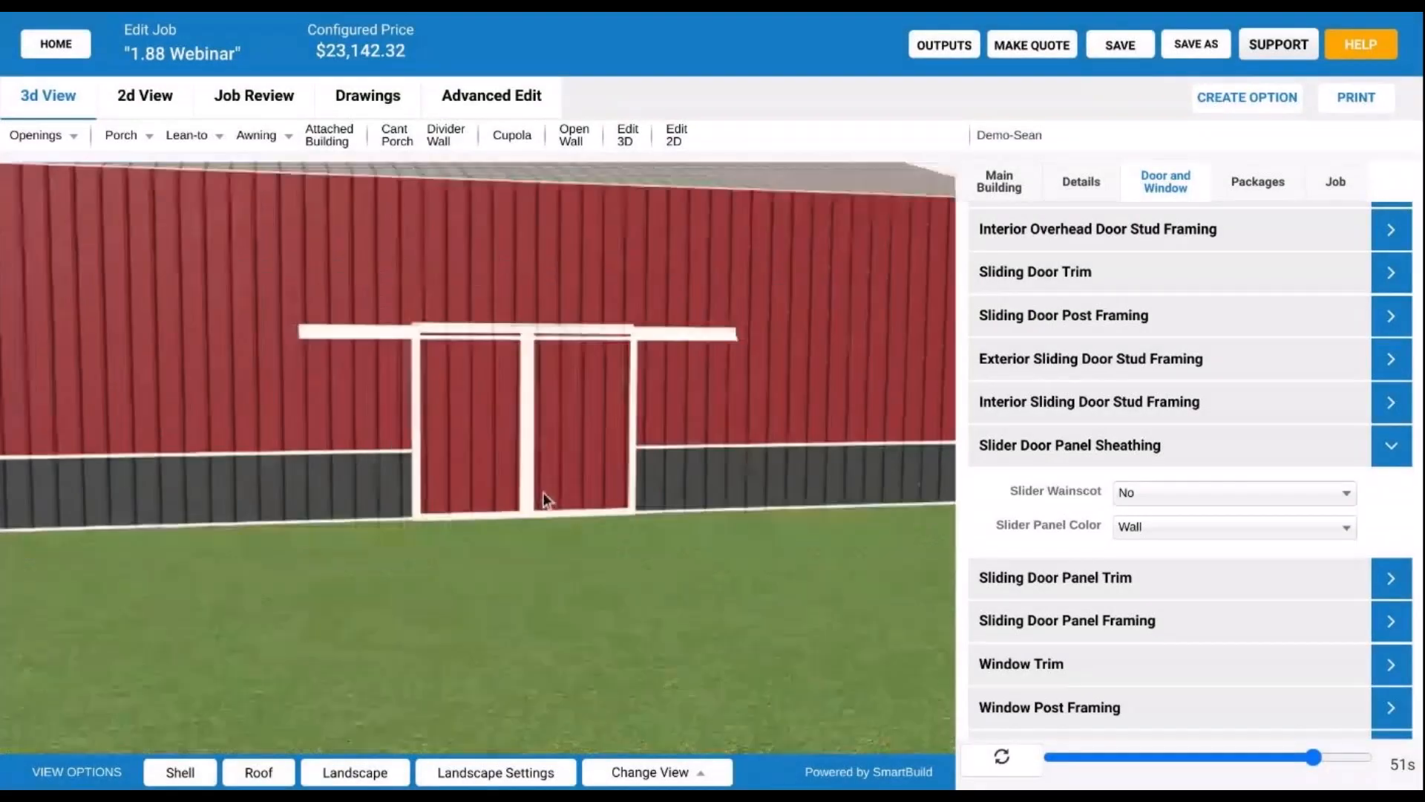
{"action": "scroll", "coordinate": [541, 493], "scroll_direction": "down", "scroll_amount": 5}
{"action": "left_click_drag", "start_coordinate": [491, 562], "coordinate": [587, 420]}
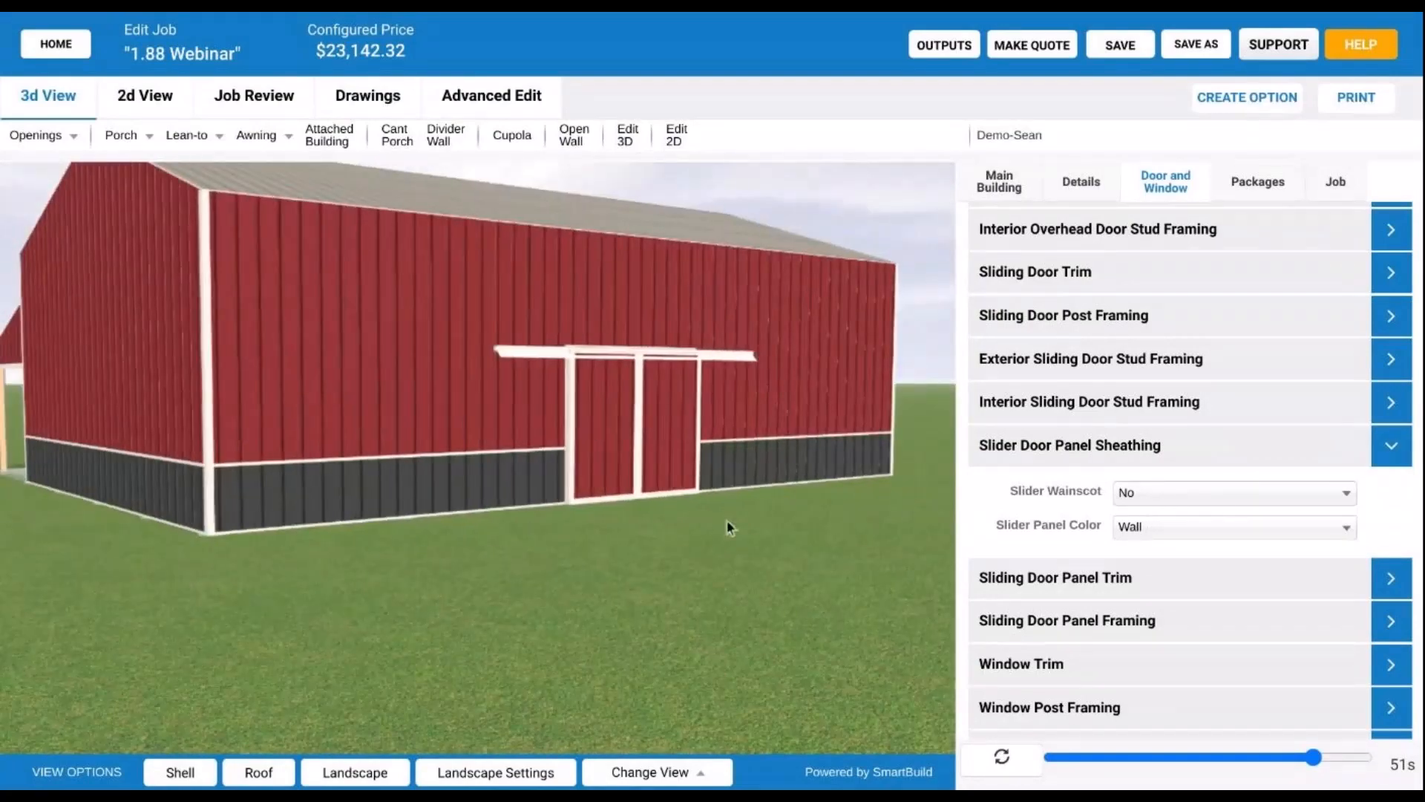
{"action": "left_click_drag", "start_coordinate": [727, 523], "coordinate": [668, 533]}
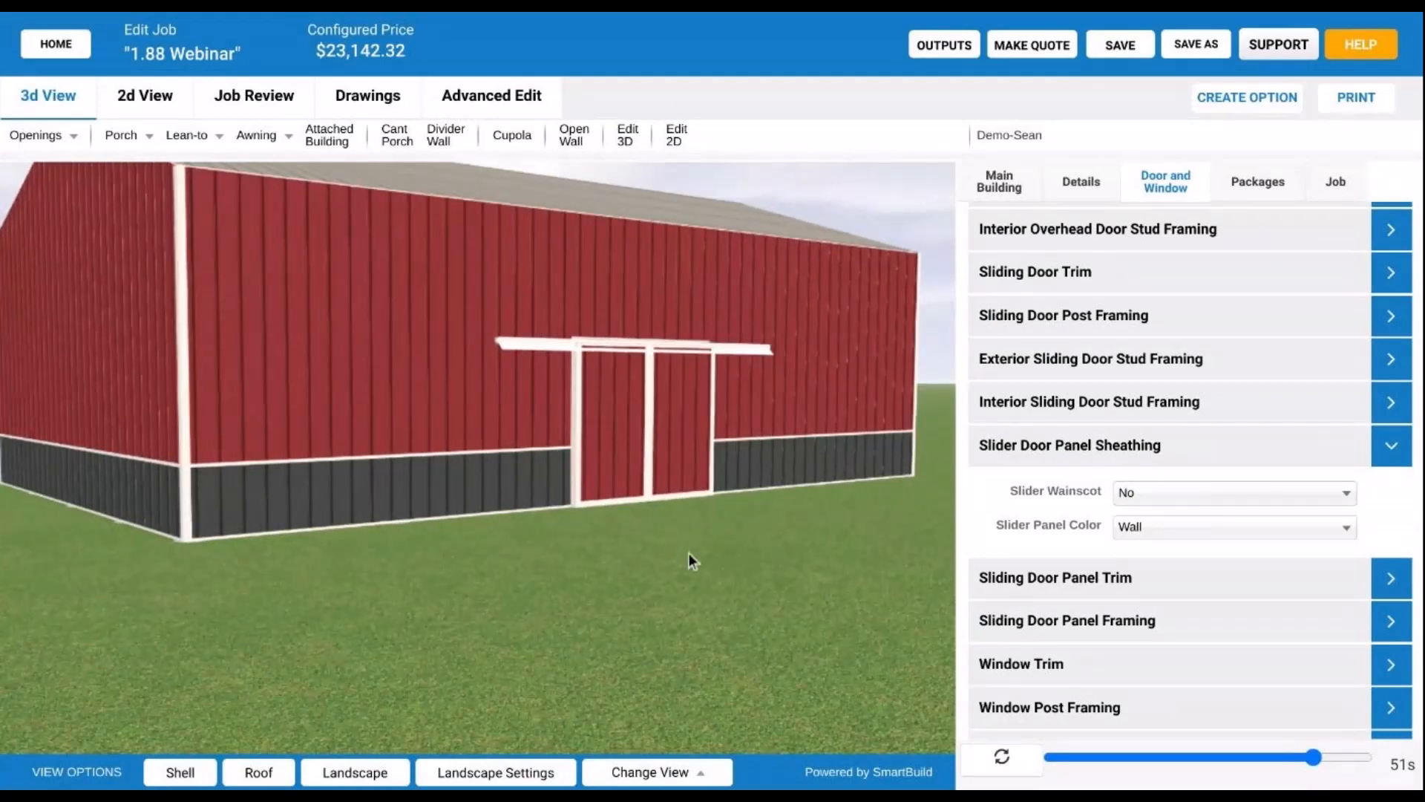
{"action": "left_click", "coordinate": [1127, 526]}
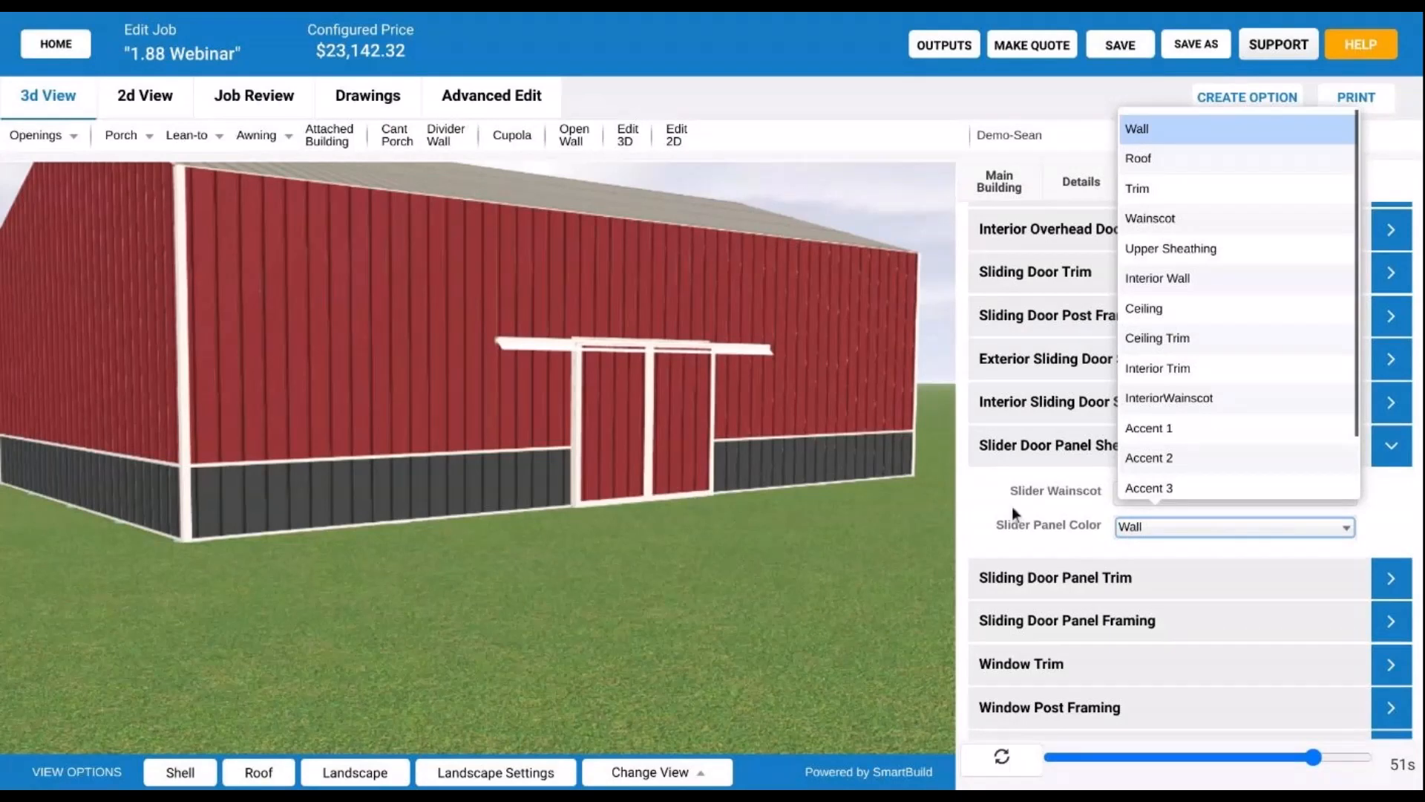
- Set Slider Panel Color to Wainscot and rebuild, turning the door panels dark grey
{"action": "scroll", "coordinate": [1288, 403], "scroll_direction": "down", "scroll_amount": 1}
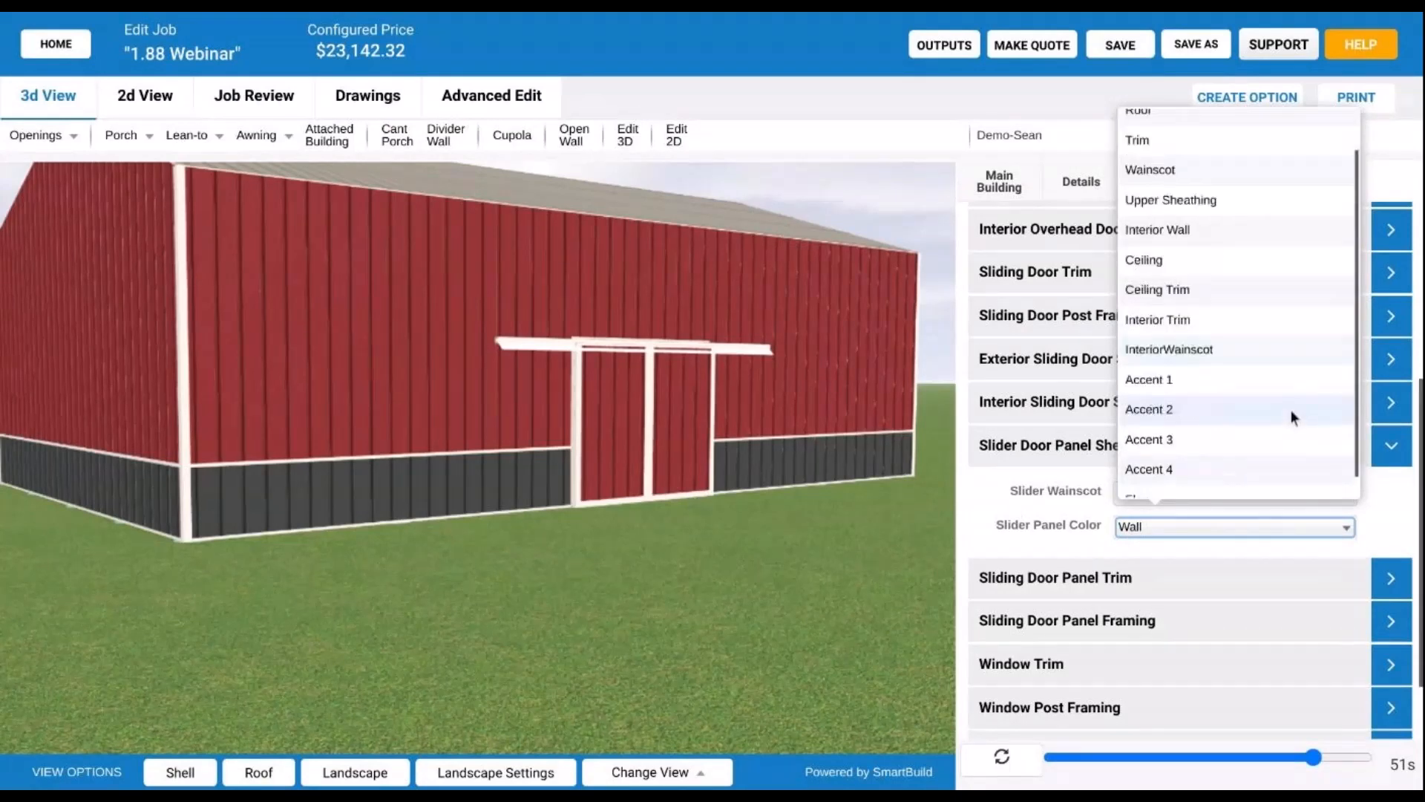
{"action": "scroll", "coordinate": [1264, 433], "scroll_direction": "up", "scroll_amount": 1}
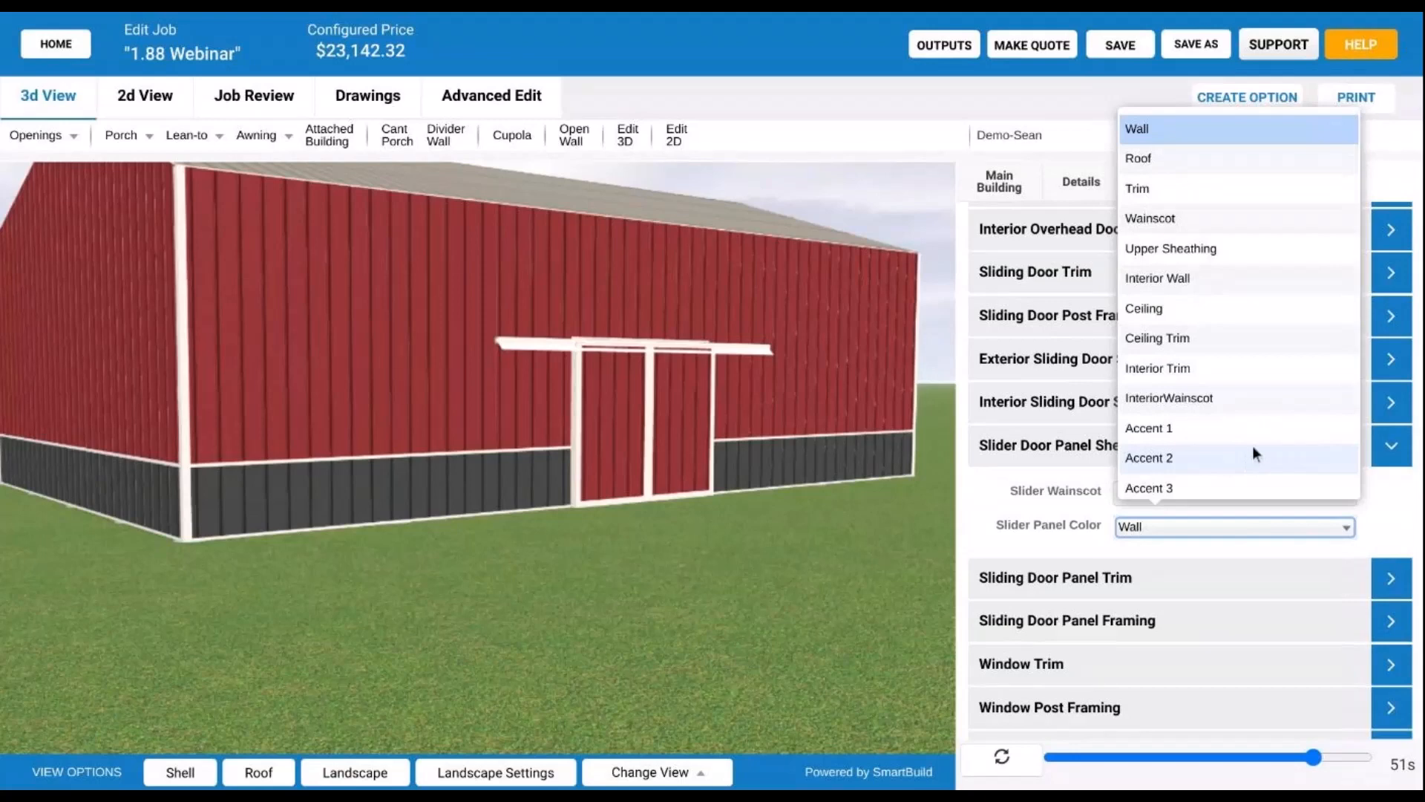
{"action": "scroll", "coordinate": [1272, 288], "scroll_direction": "down", "scroll_amount": 1}
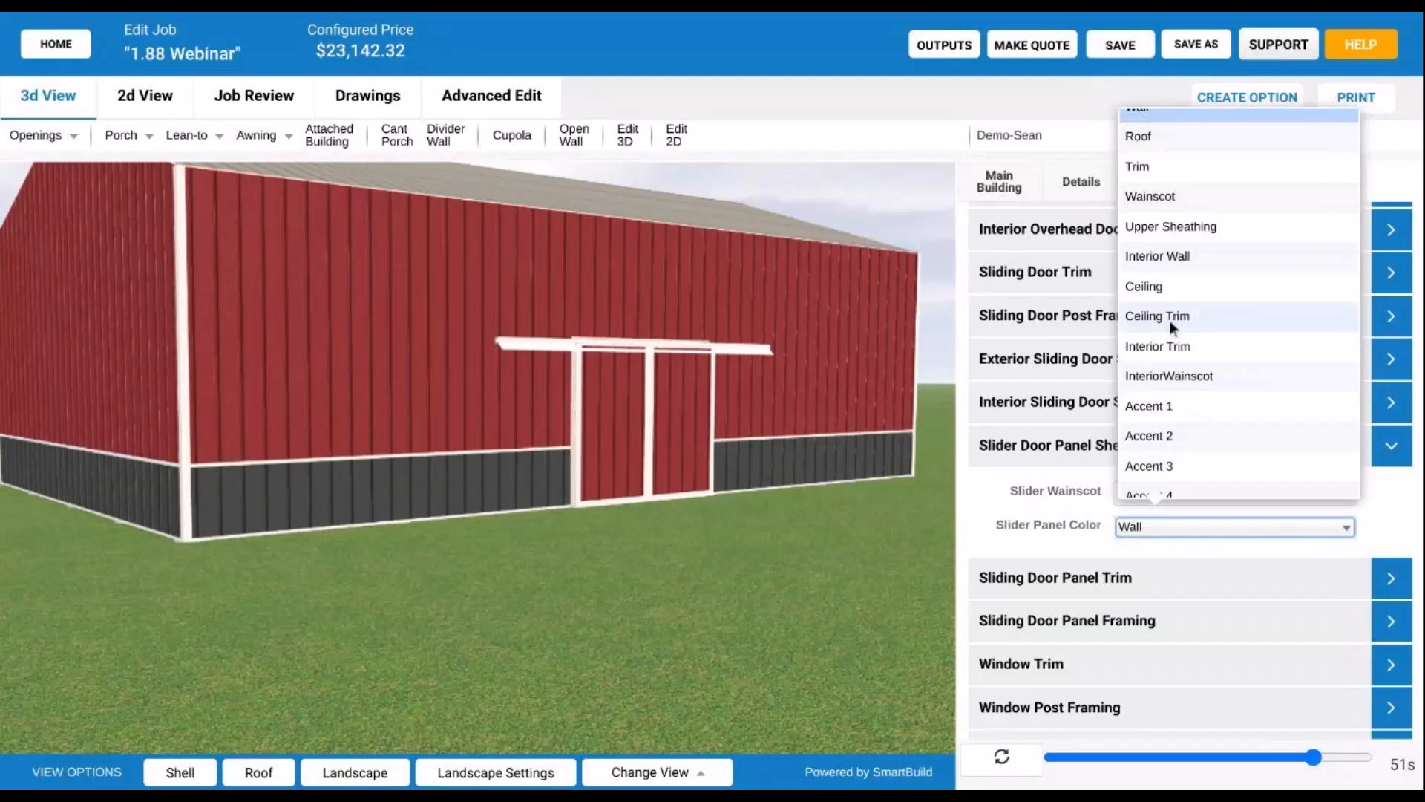
{"action": "scroll", "coordinate": [1171, 321], "scroll_direction": "up", "scroll_amount": 1}
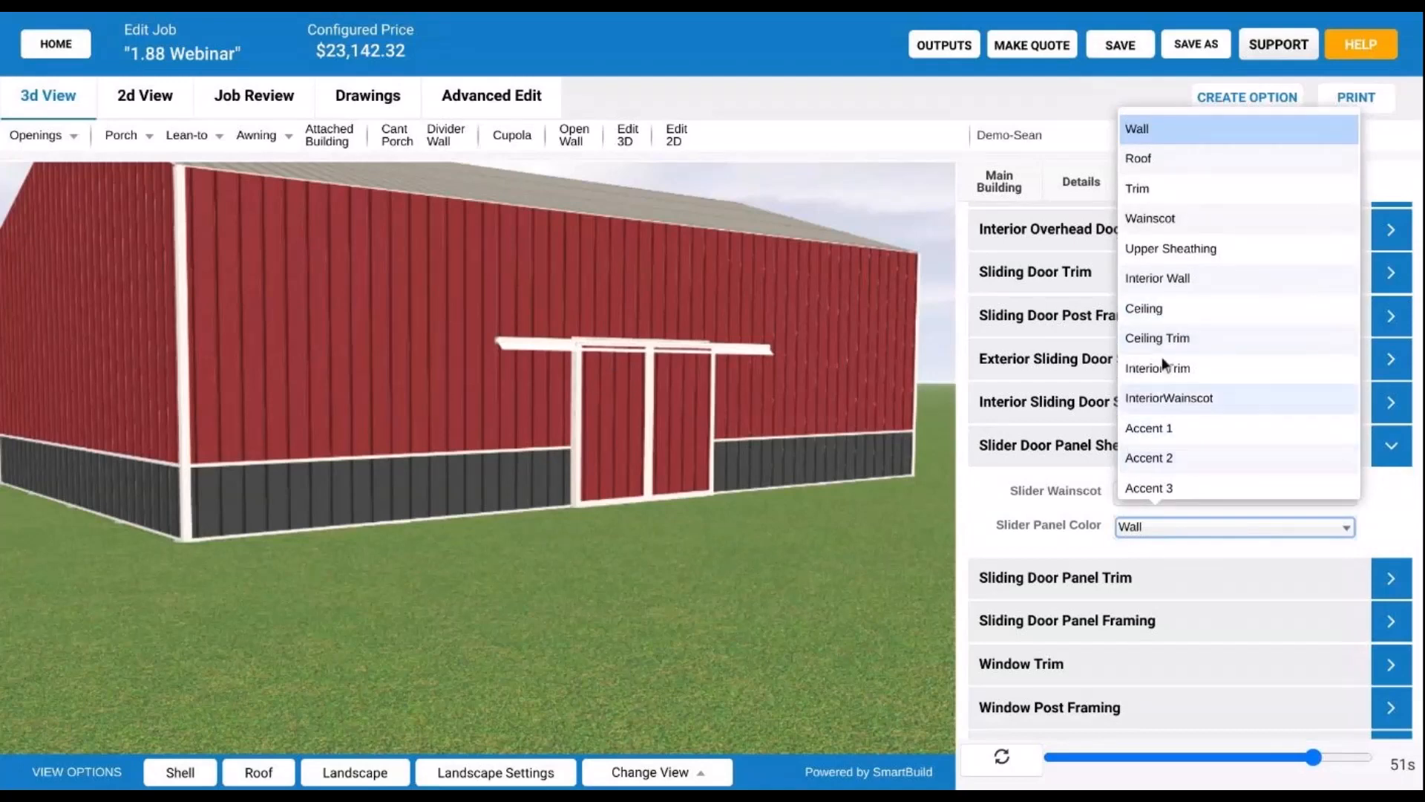
{"action": "left_click", "coordinate": [1179, 222]}
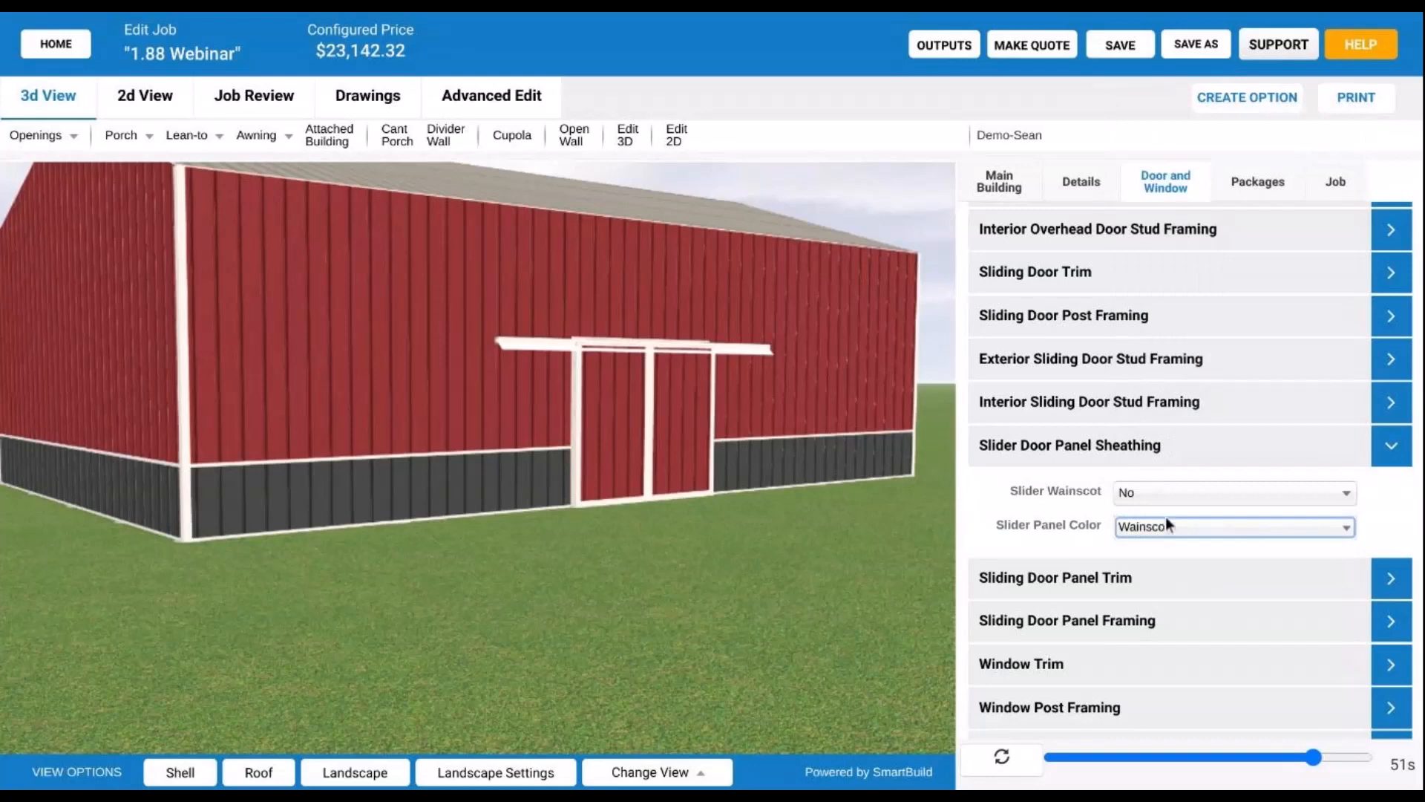
{"action": "left_click", "coordinate": [1004, 772]}
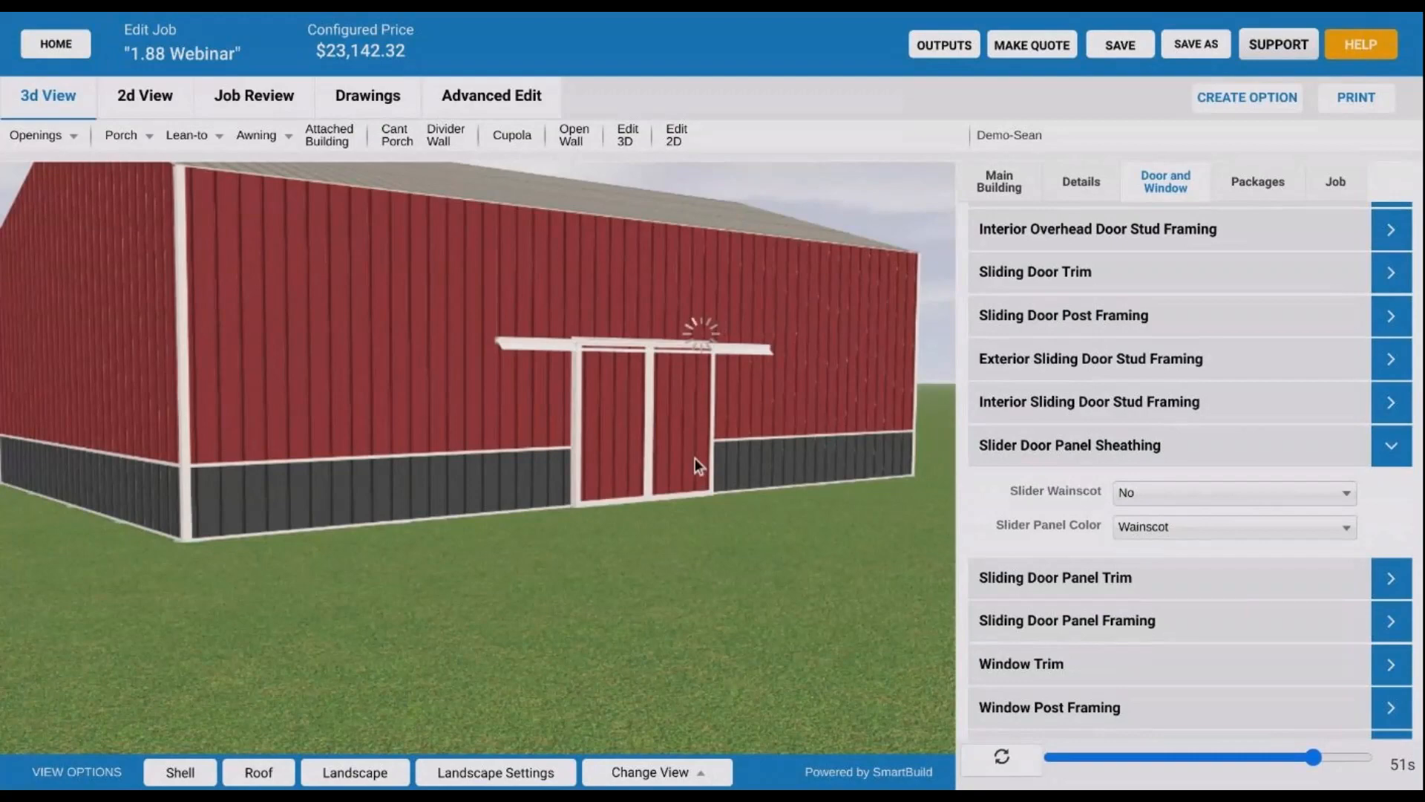
{"action": "scroll", "coordinate": [693, 457], "scroll_direction": "down", "scroll_amount": 3}
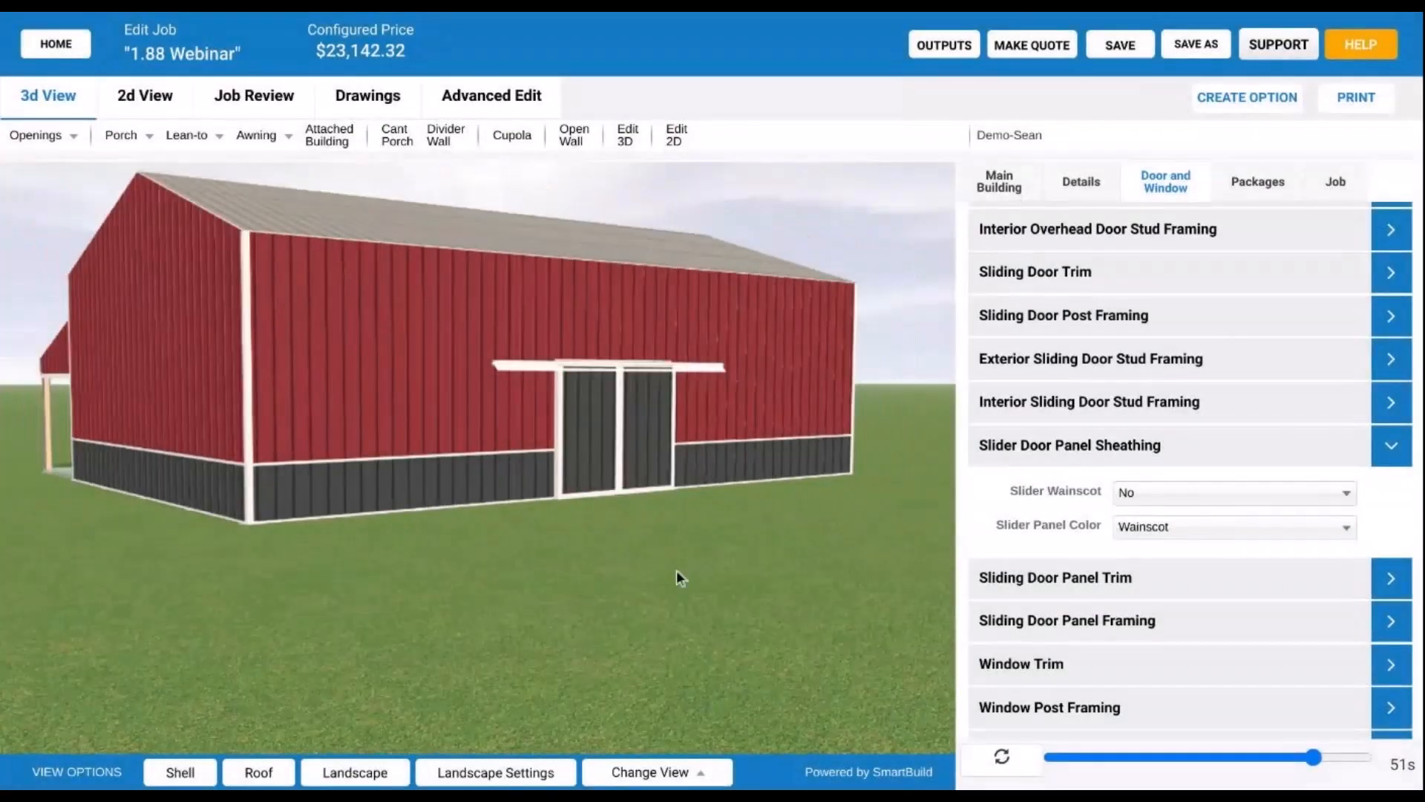
{"action": "mouse_move", "coordinate": [676, 569]}
{"action": "left_mouse_down"}
{"action": "mouse_move", "coordinate": [628, 589]}
{"action": "mouse_move", "coordinate": [653, 576]}
{"action": "left_mouse_up"}
- Change Slider Panel Color to Accent 1, making the panels tan at $23,154.42
{"action": "left_click", "coordinate": [1207, 529]}
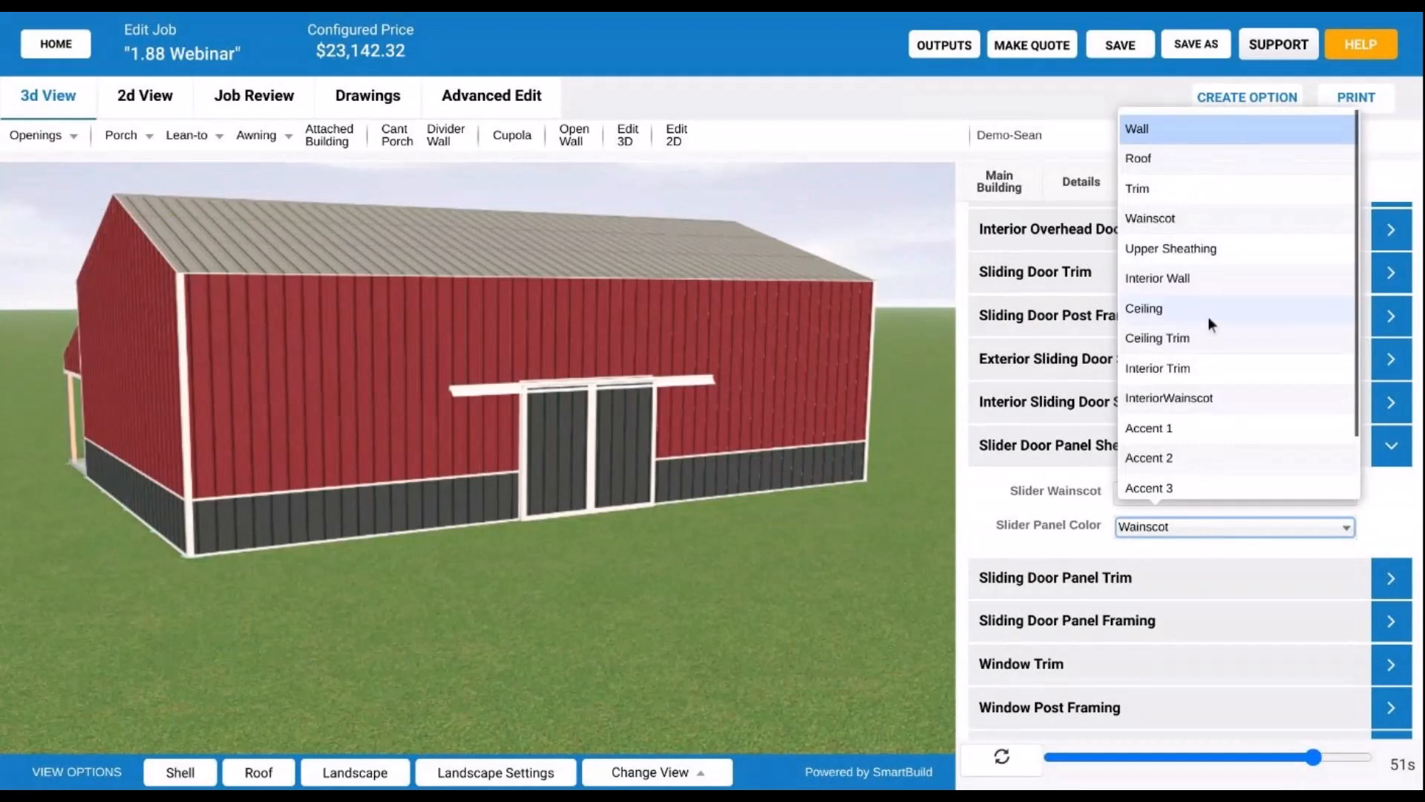
{"action": "scroll", "coordinate": [1173, 427], "scroll_direction": "down", "scroll_amount": 2}
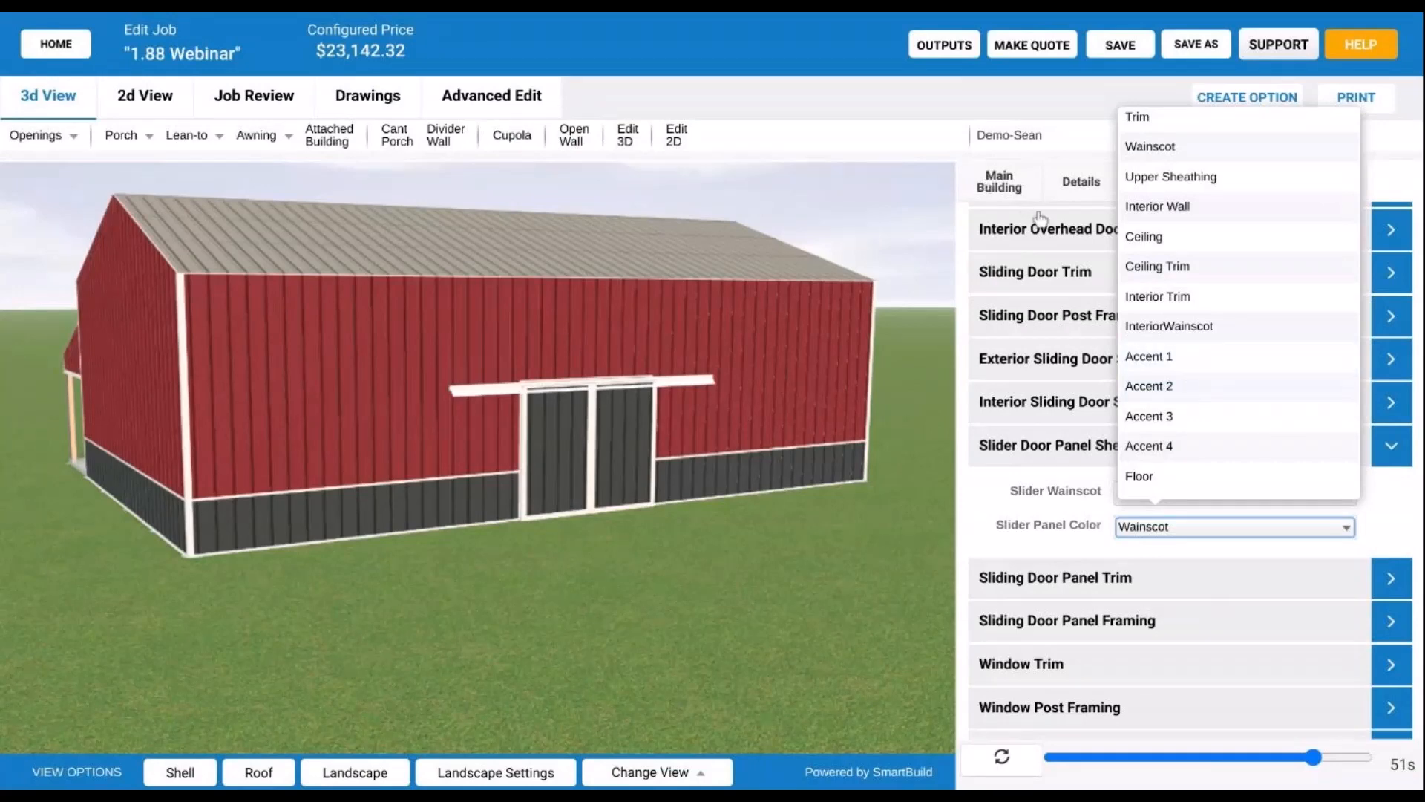
{"action": "left_click", "coordinate": [1170, 358]}
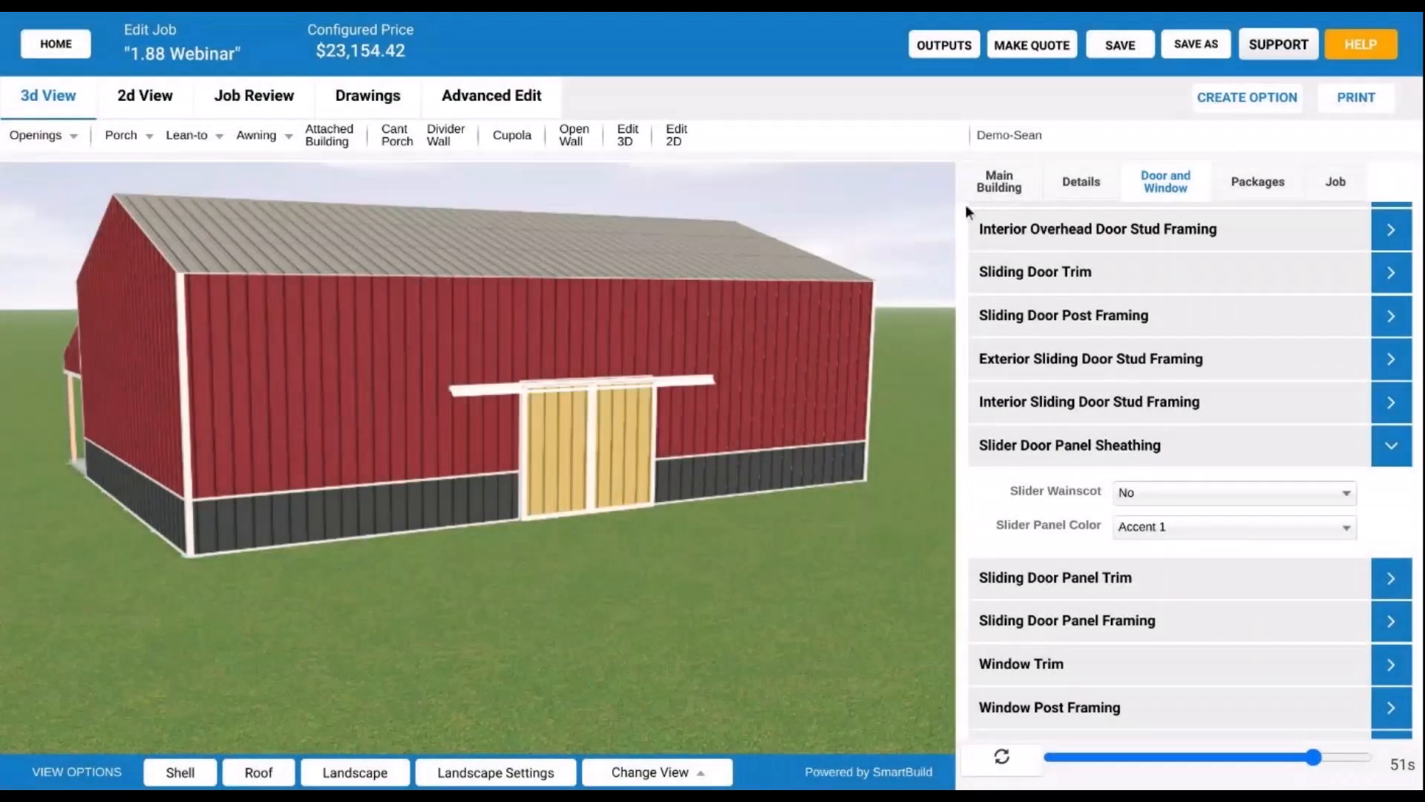
{"action": "left_click", "coordinate": [992, 185]}
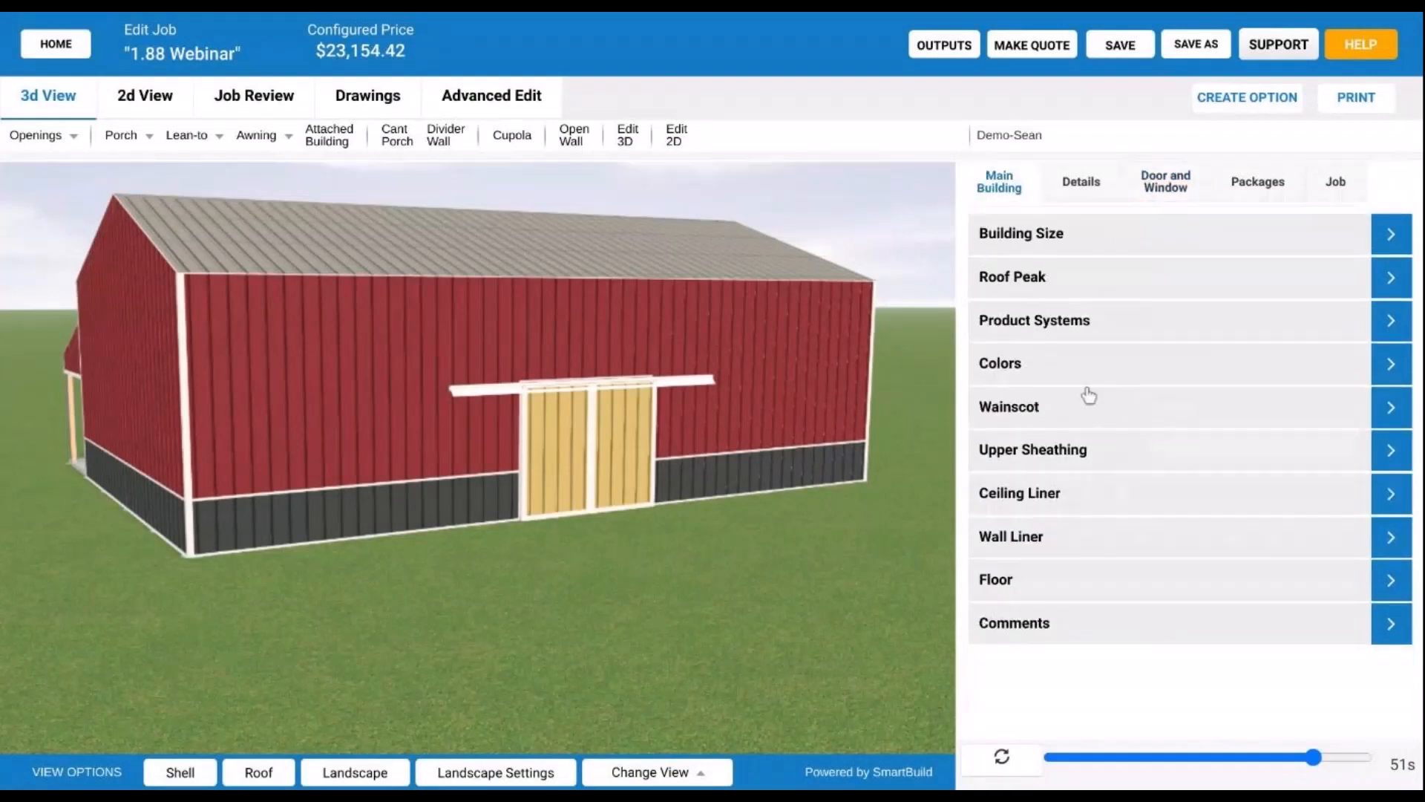
{"action": "left_click", "coordinate": [1131, 373]}
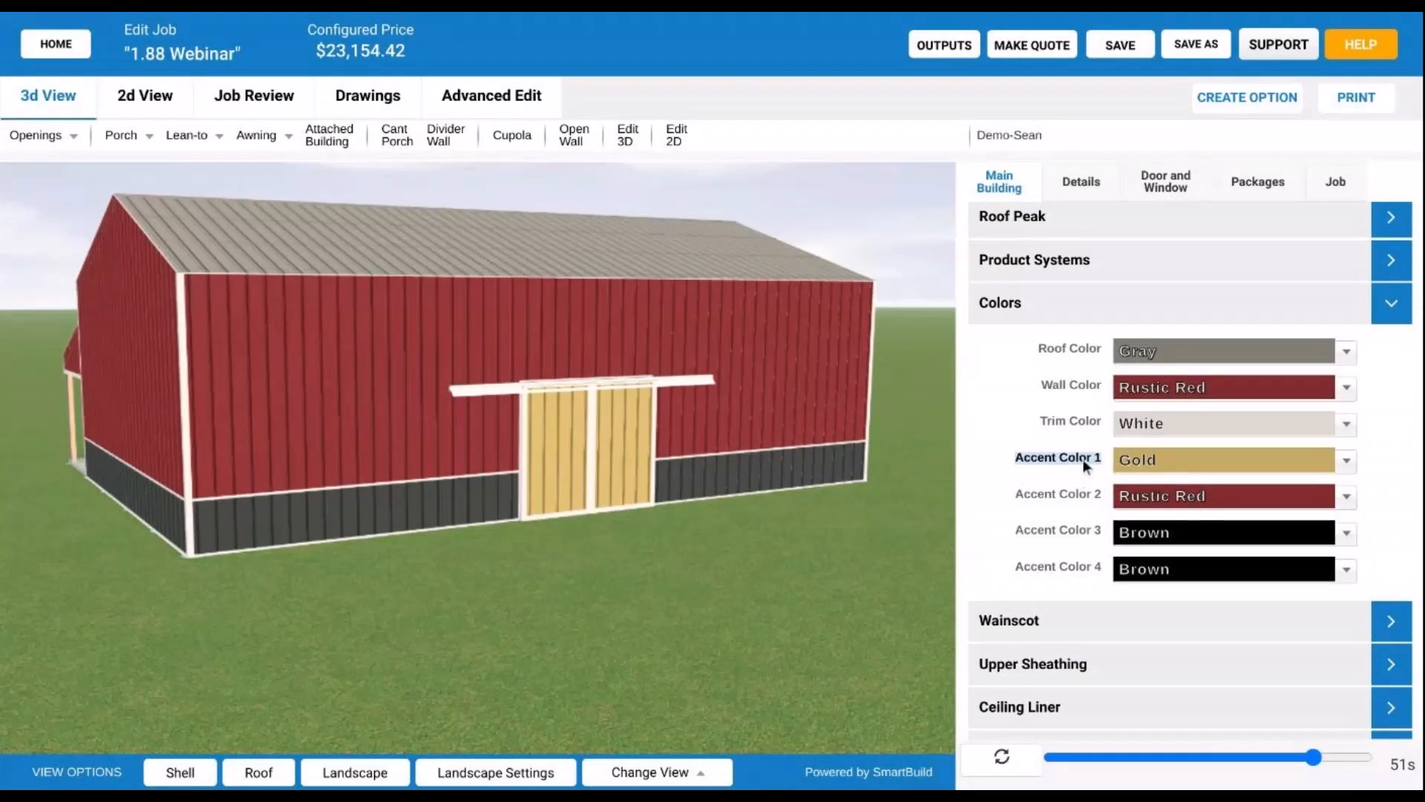
{"action": "left_click", "coordinate": [1222, 466]}
{"action": "scroll", "coordinate": [1240, 611], "scroll_direction": "down", "scroll_amount": 5}
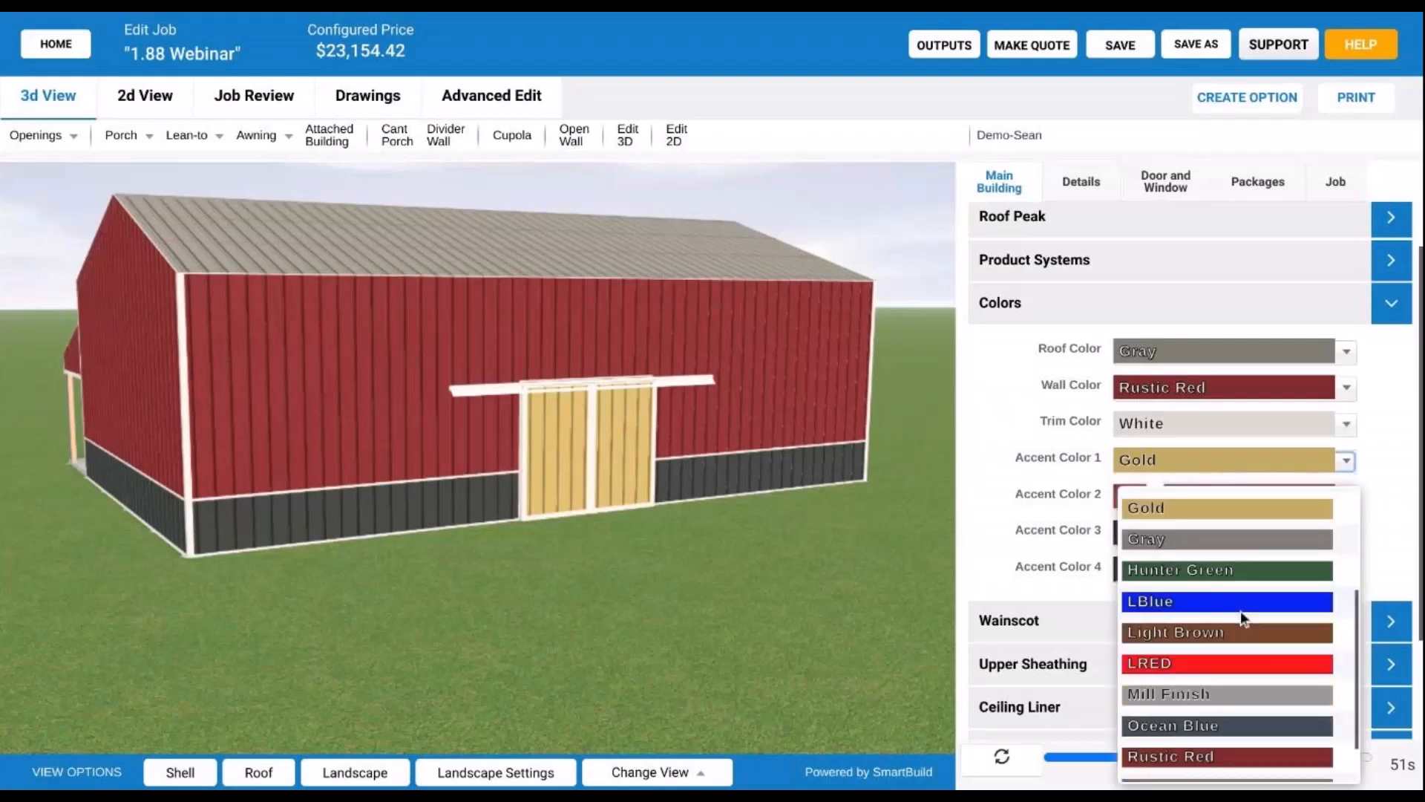
{"action": "scroll", "coordinate": [1246, 661], "scroll_direction": "up", "scroll_amount": 5}
{"action": "left_click", "coordinate": [1035, 472]}
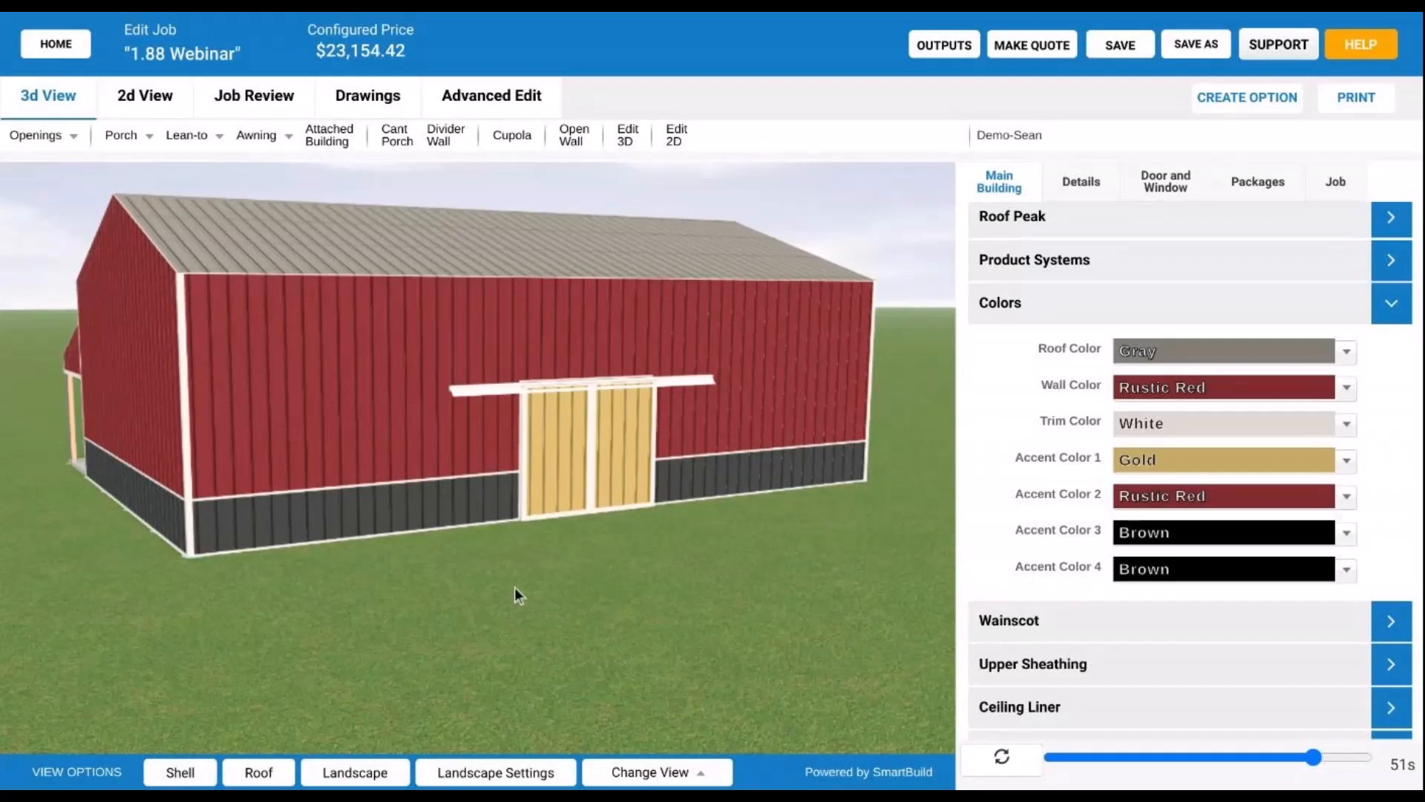
- Orbit the barn in 3D to inspect its end walls, long walls, posts and underside
{"action": "left_click_drag", "start_coordinate": [555, 554], "coordinate": [487, 557]}
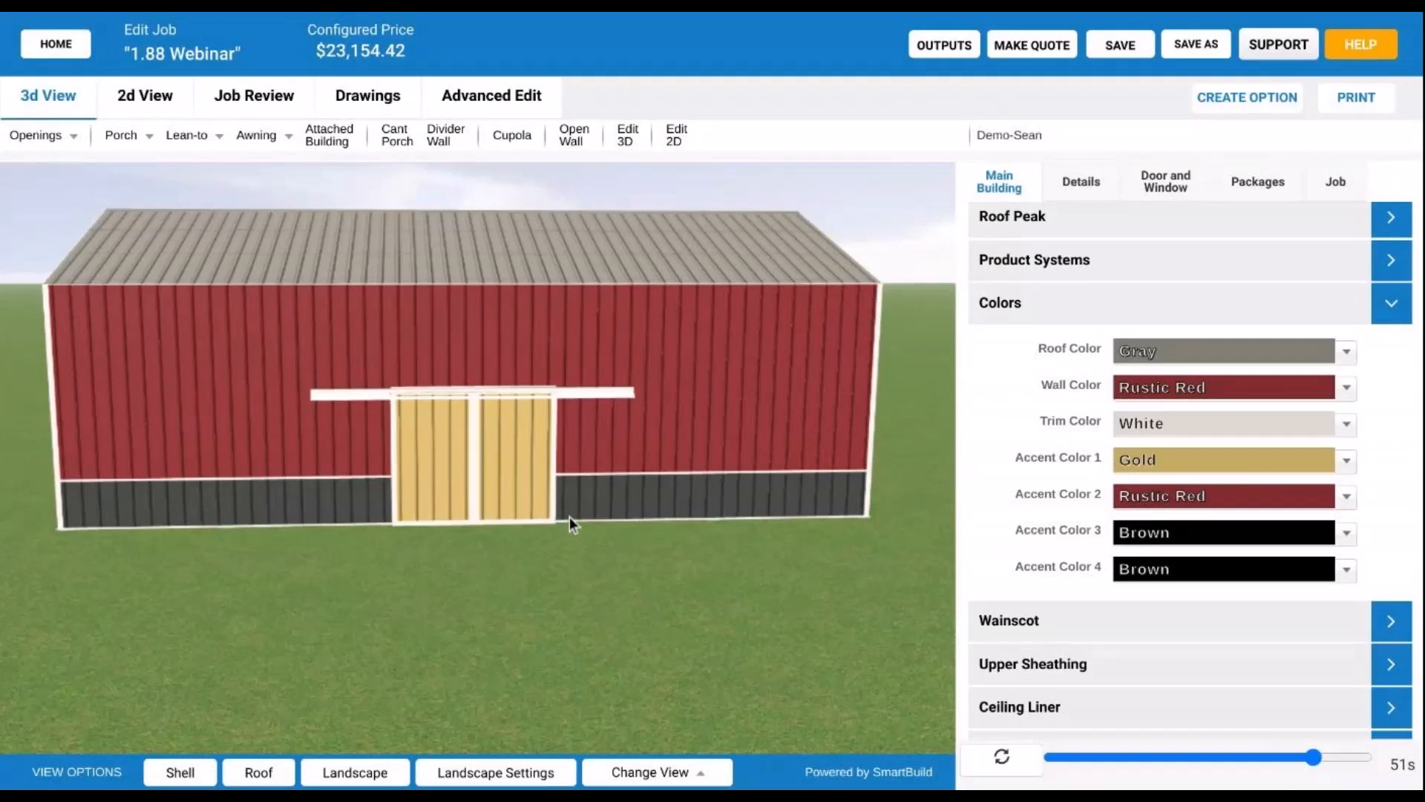
{"action": "scroll", "coordinate": [572, 518], "scroll_direction": "down", "scroll_amount": 3}
{"action": "left_click_drag", "start_coordinate": [497, 575], "coordinate": [606, 597]}
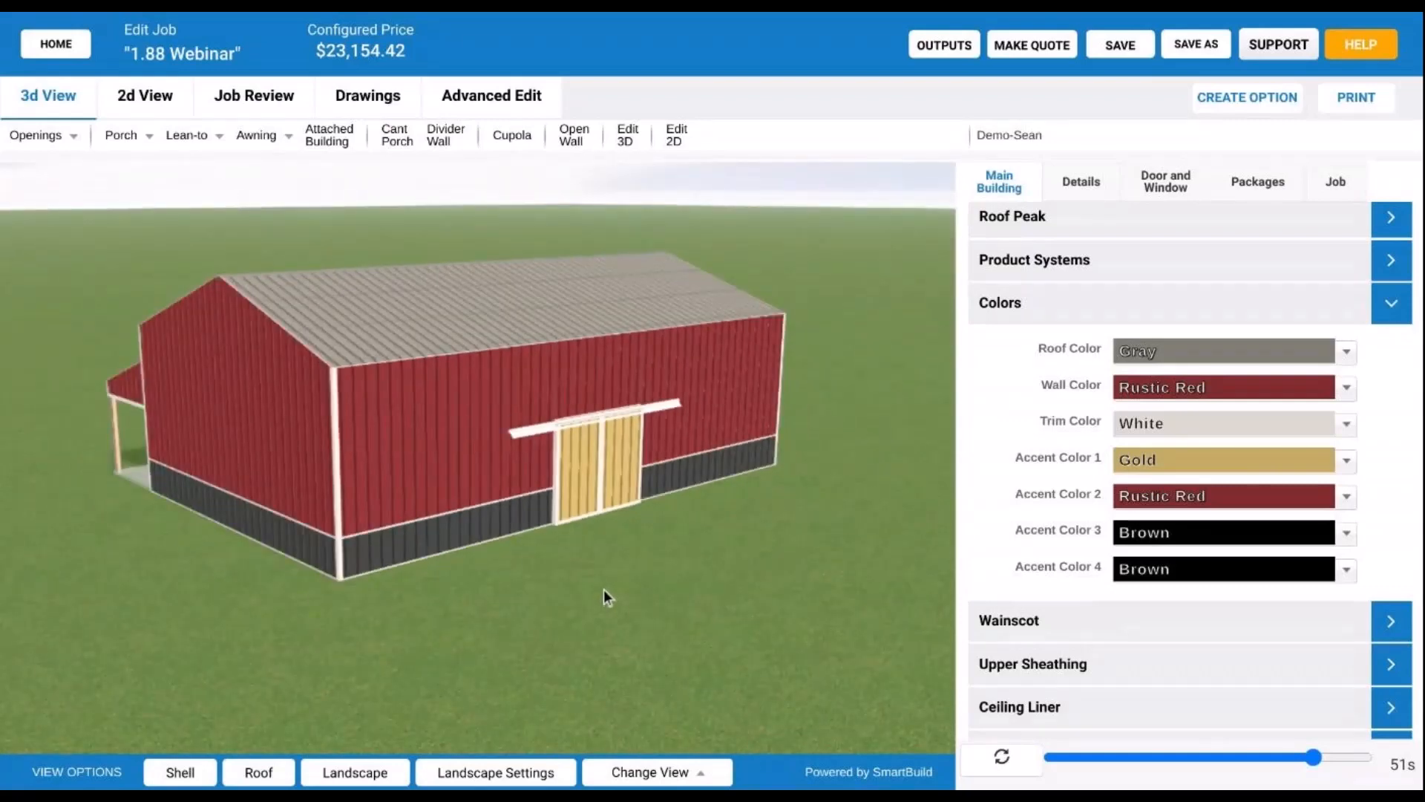
{"action": "left_click_drag", "start_coordinate": [603, 590], "coordinate": [484, 536]}
{"action": "scroll", "coordinate": [501, 585], "scroll_direction": "up", "scroll_amount": 5}
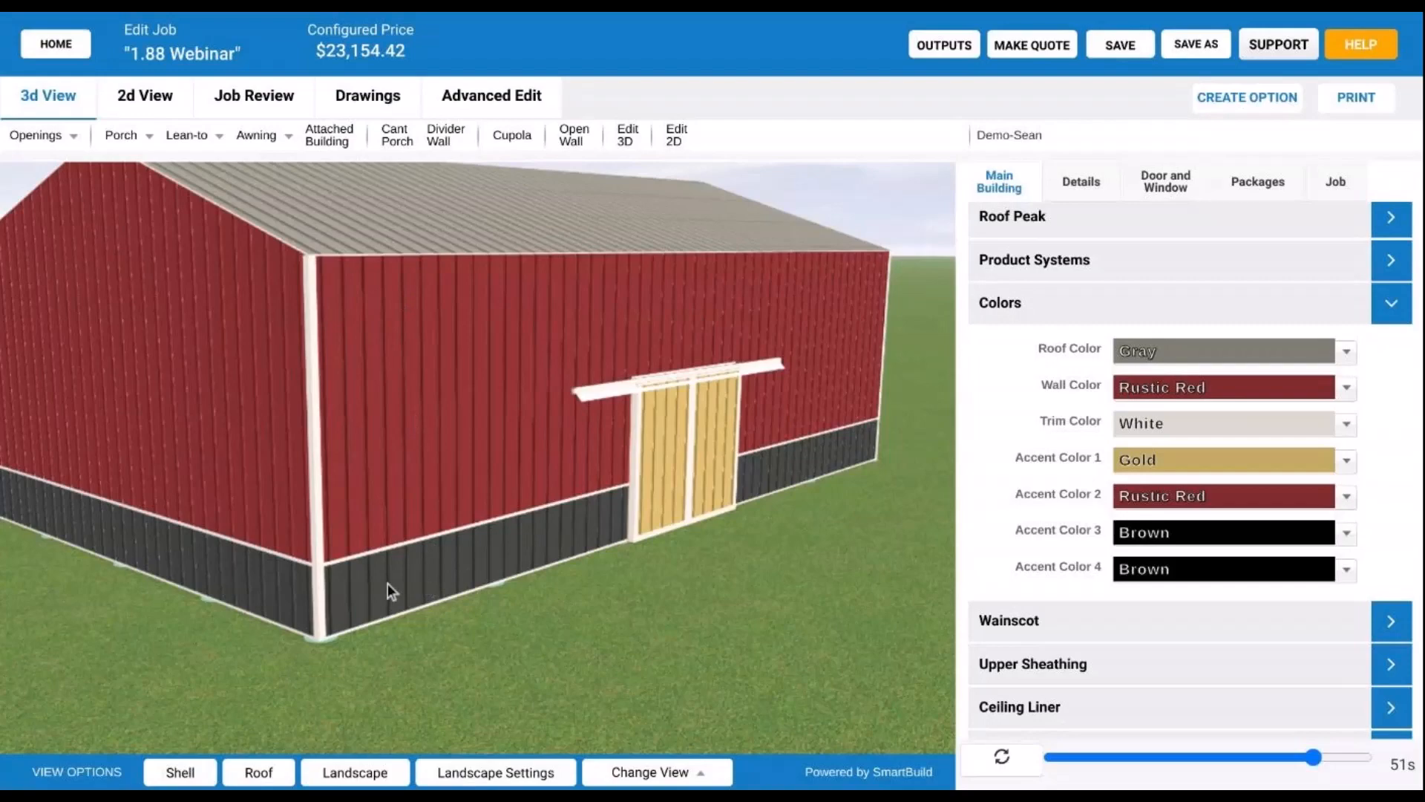
{"action": "left_click_drag", "start_coordinate": [388, 584], "coordinate": [503, 544]}
{"action": "left_click_drag", "start_coordinate": [581, 455], "coordinate": [344, 563]}
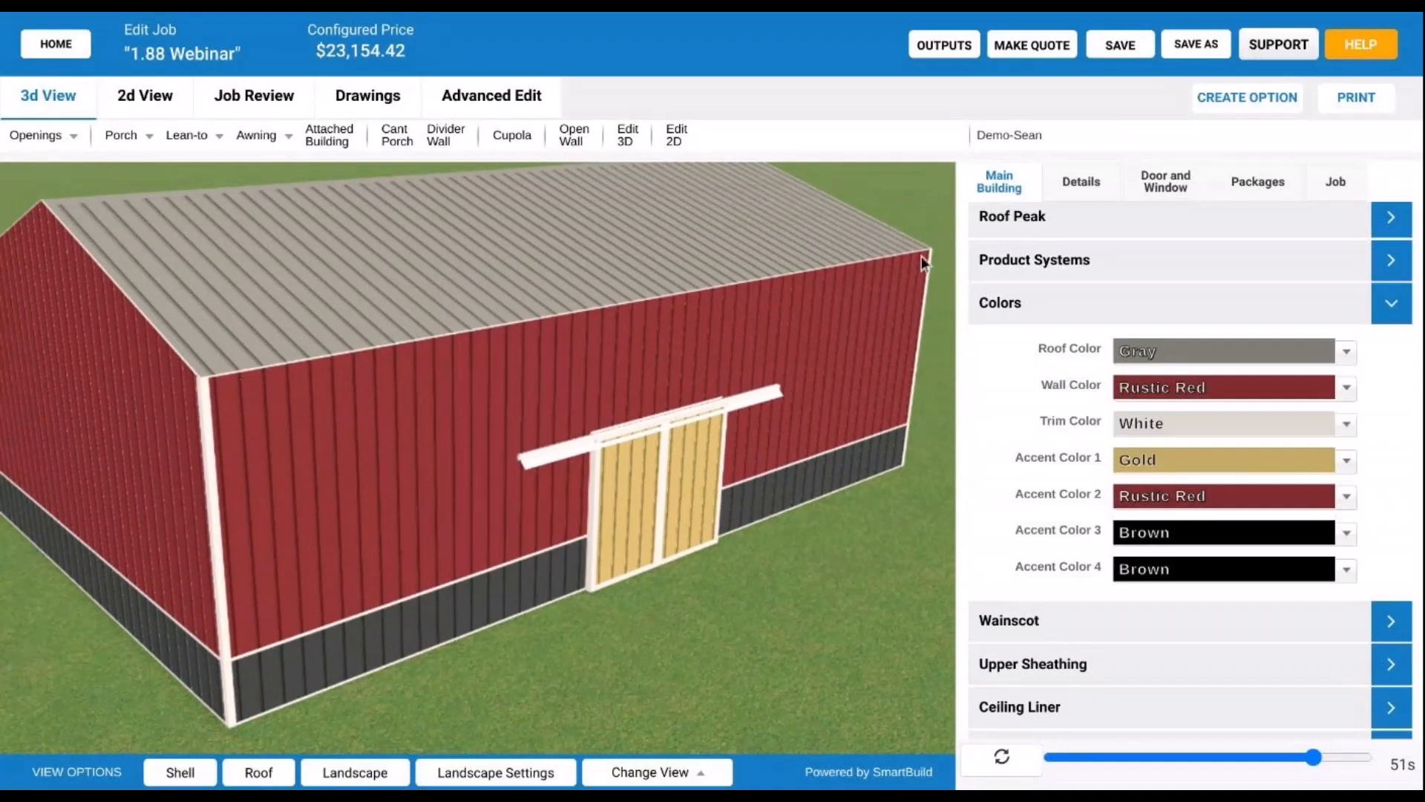
{"action": "left_click_drag", "start_coordinate": [381, 435], "coordinate": [388, 587]}
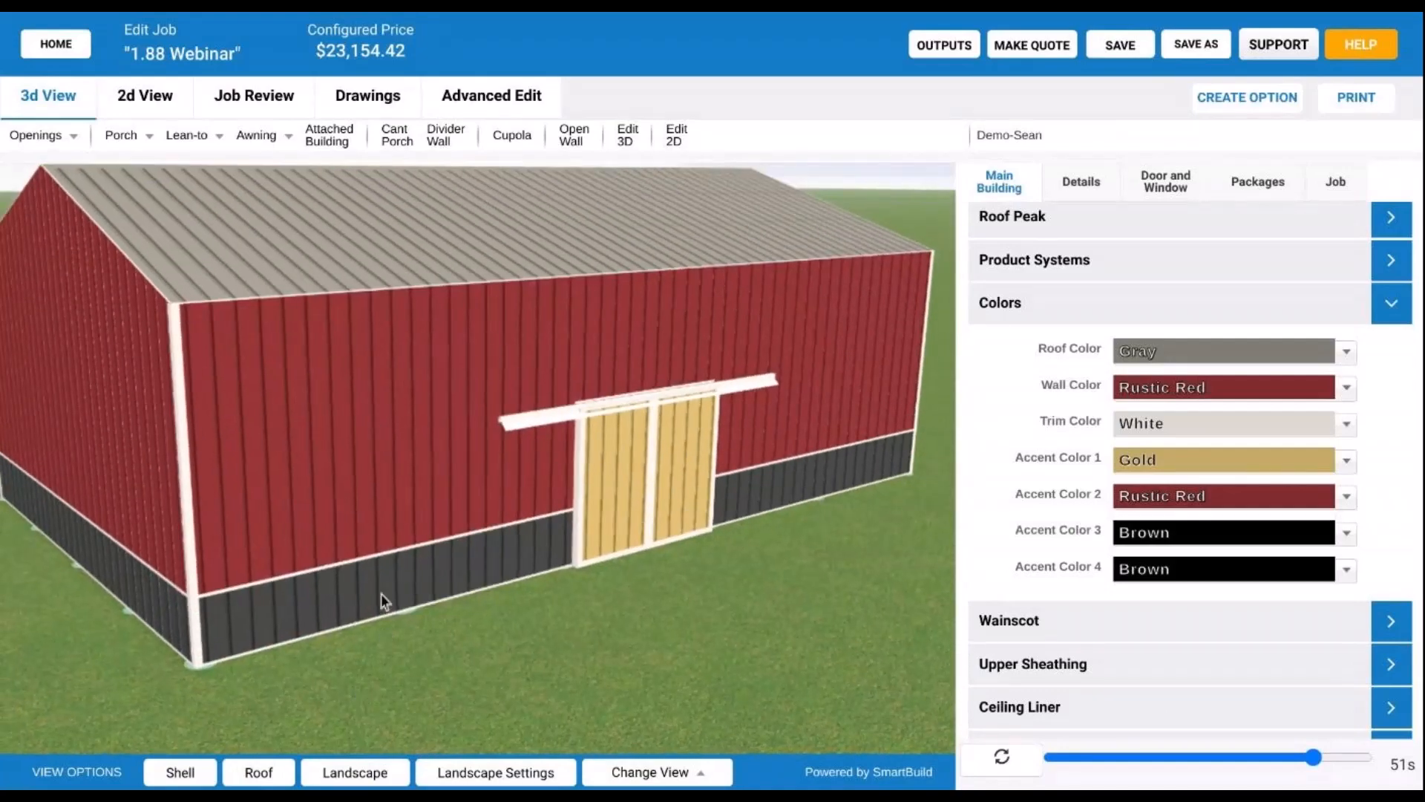
{"action": "left_click_drag", "start_coordinate": [373, 580], "coordinate": [478, 537]}
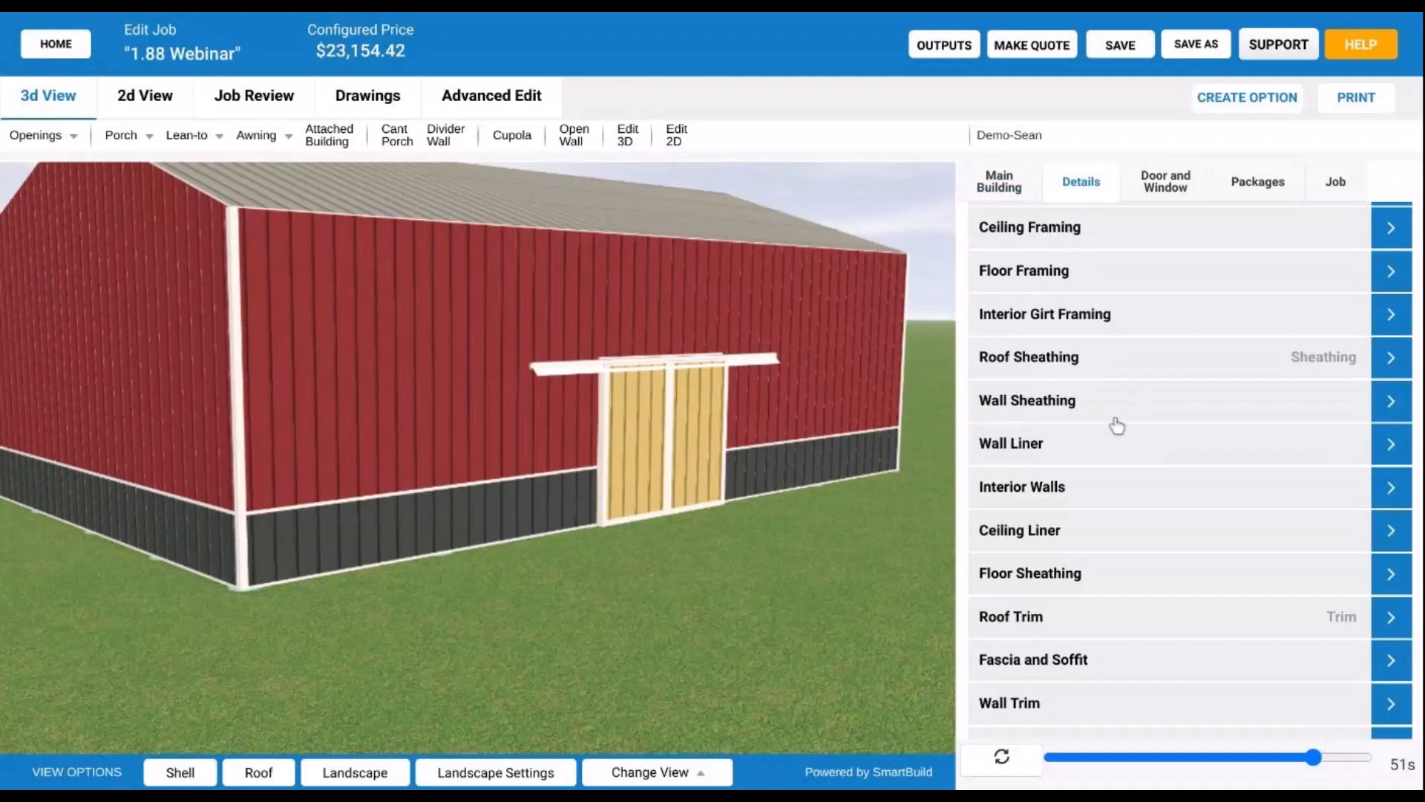
{"action": "left_click", "coordinate": [1116, 420]}
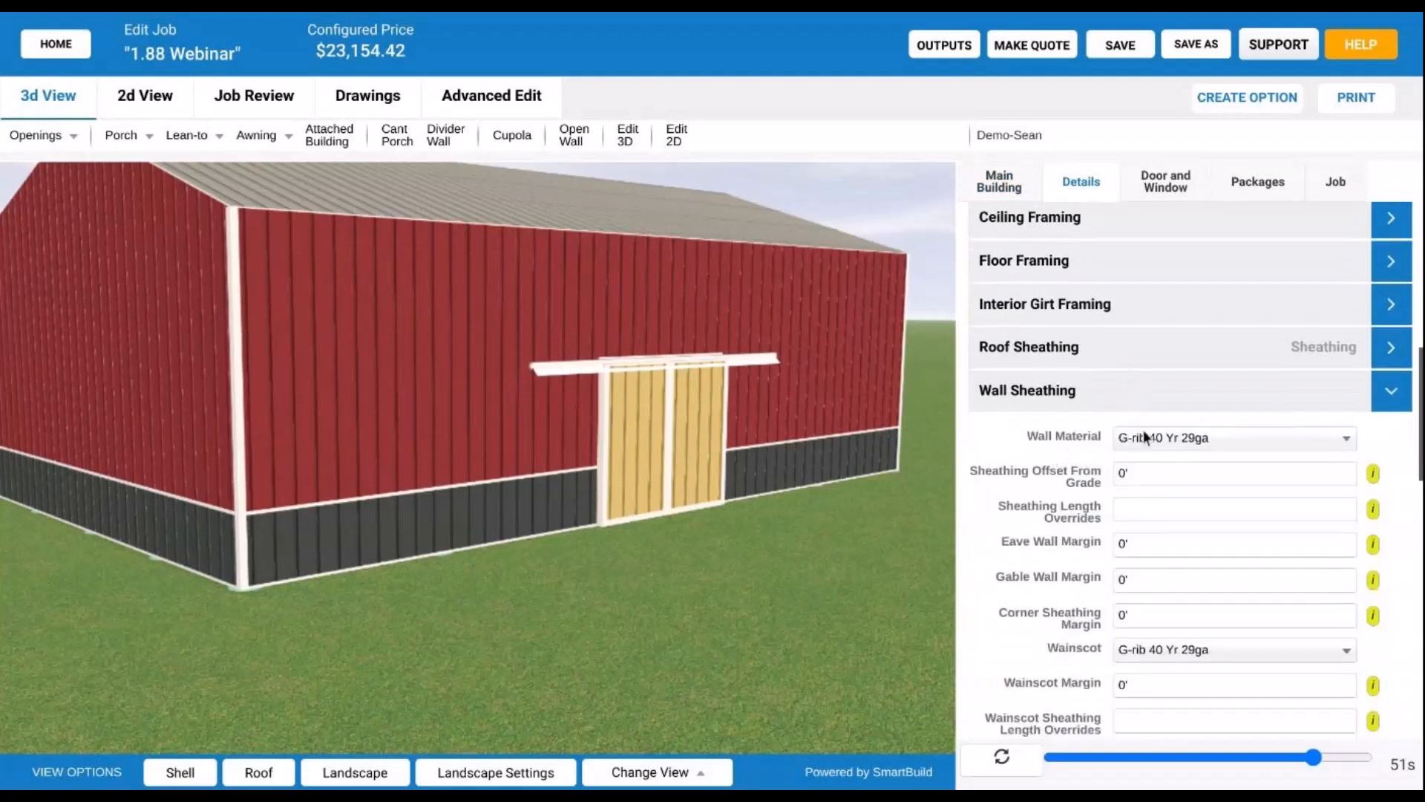
{"action": "left_click", "coordinate": [1140, 436]}
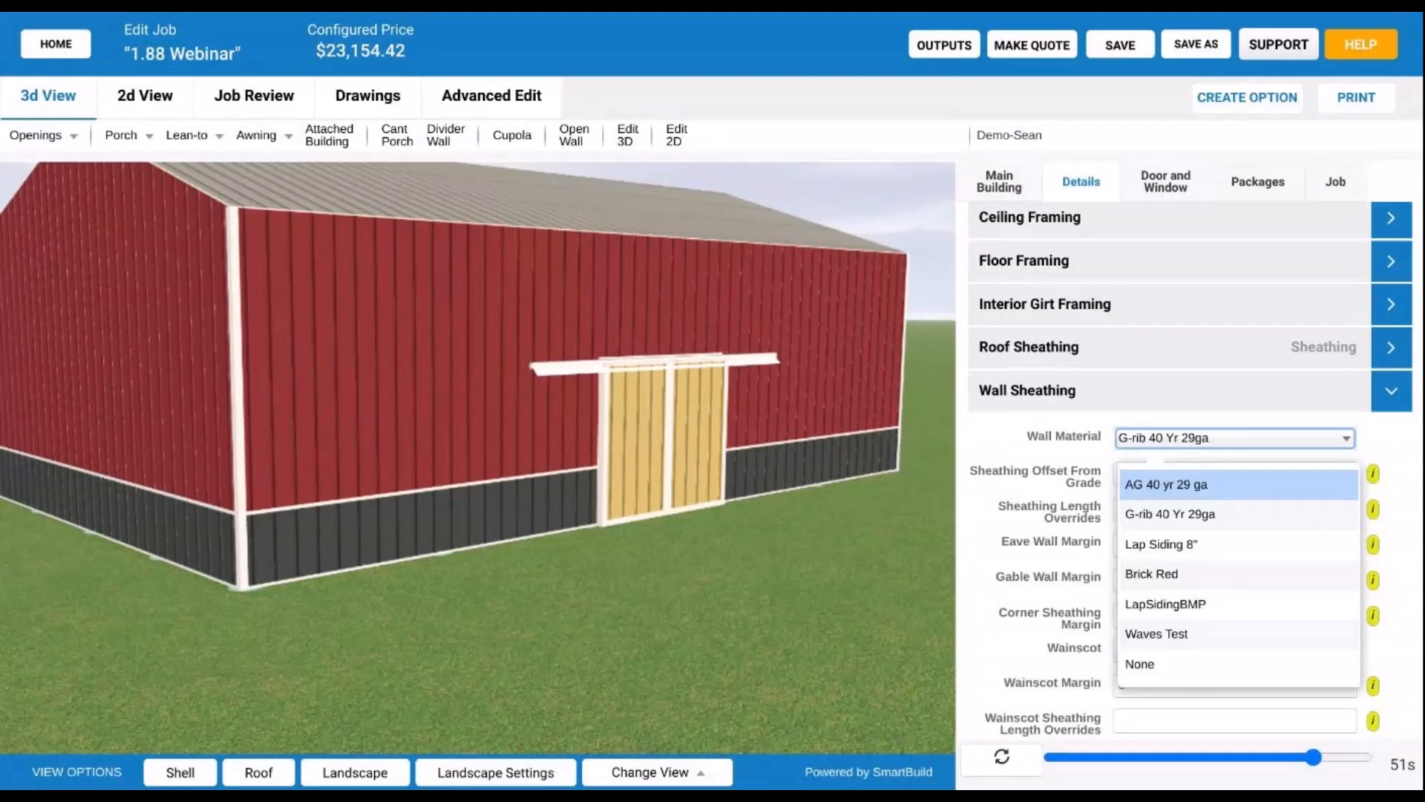
{"action": "left_click", "coordinate": [828, 662]}
{"action": "left_click", "coordinate": [1050, 387]}
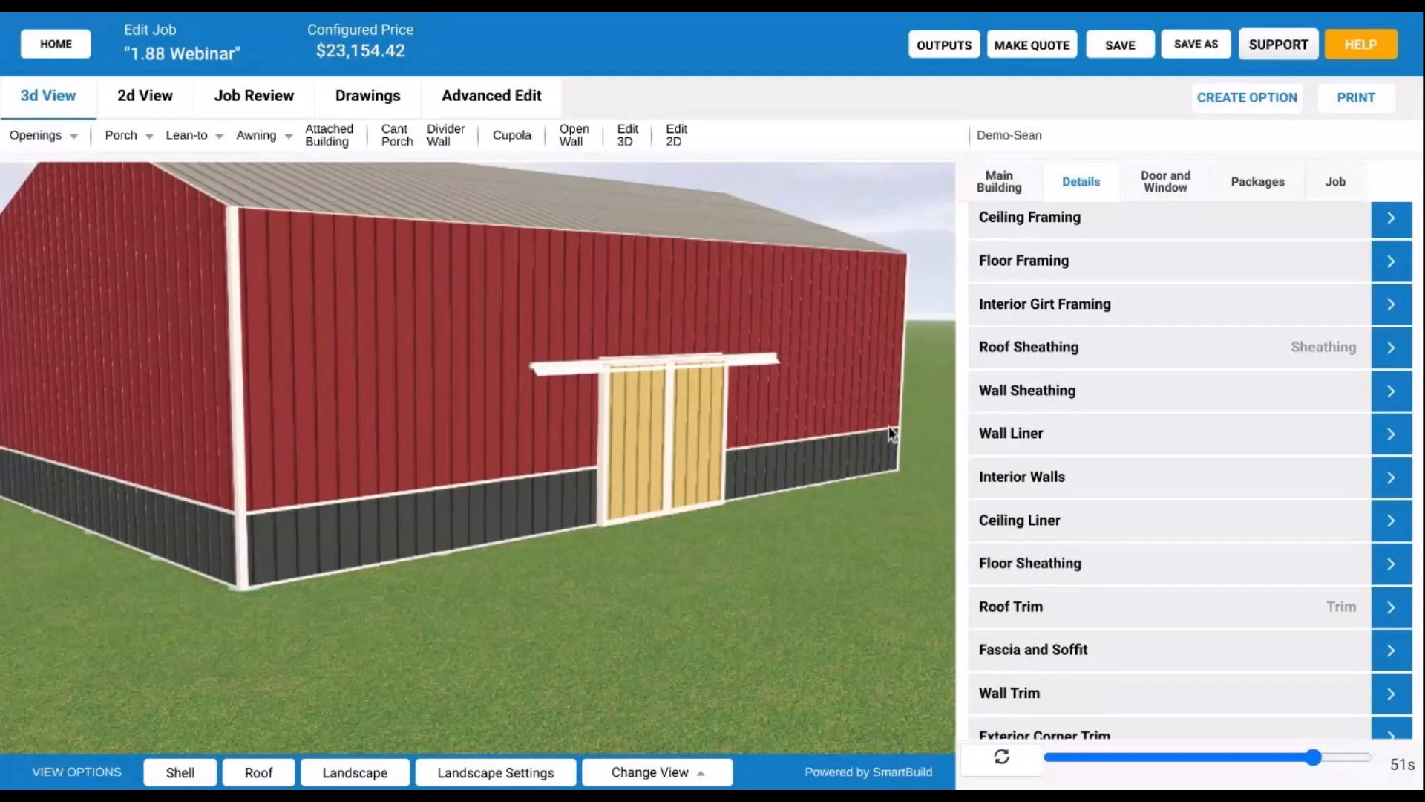
- Orbit and zoom out to see the whole barn, including its side porch
{"action": "left_click_drag", "start_coordinate": [646, 461], "coordinate": [311, 320]}
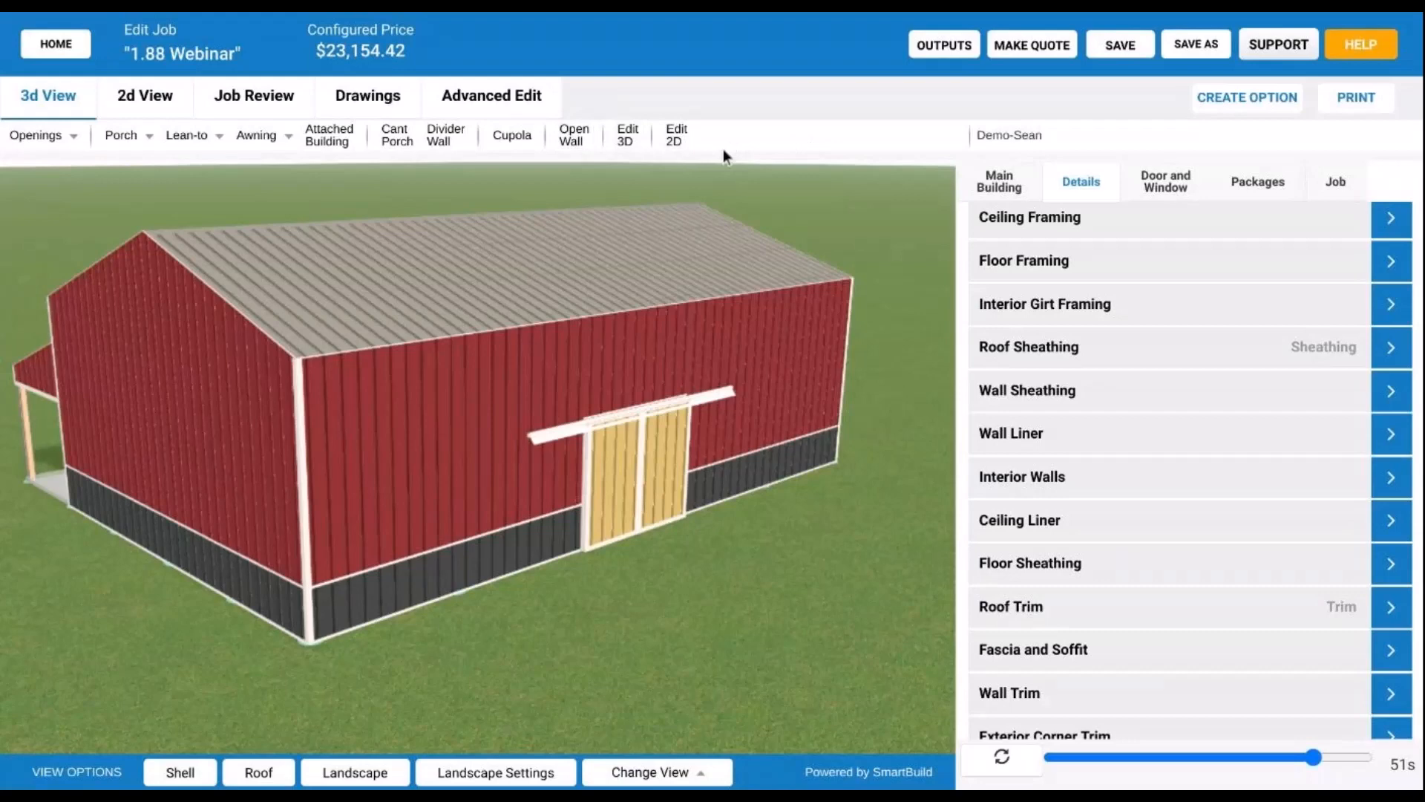
{"action": "scroll", "coordinate": [772, 428], "scroll_direction": "down", "scroll_amount": 3}
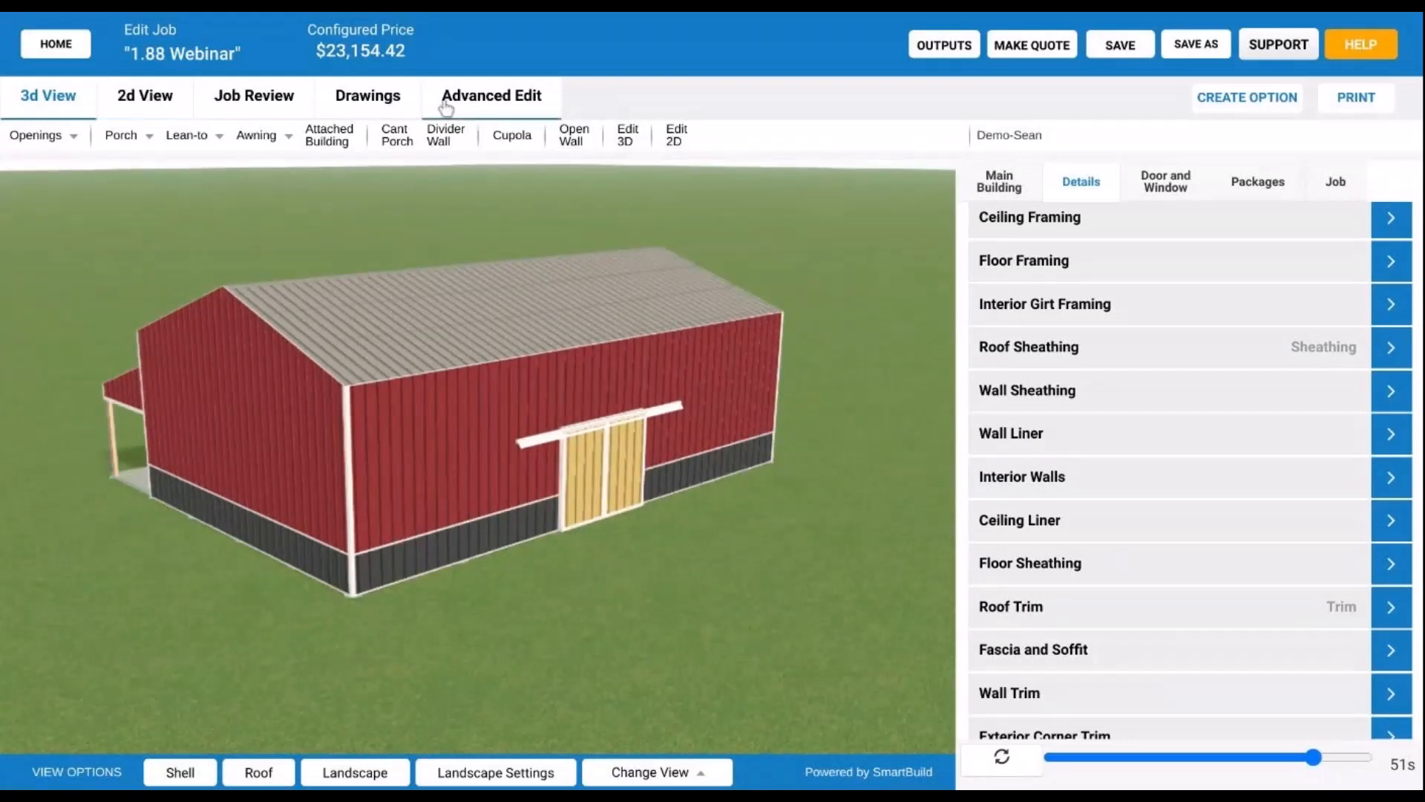
- Open the 2D floor plan, review the Left-wall slider door, and switch to Interior Walls
{"action": "left_click", "coordinate": [674, 133]}
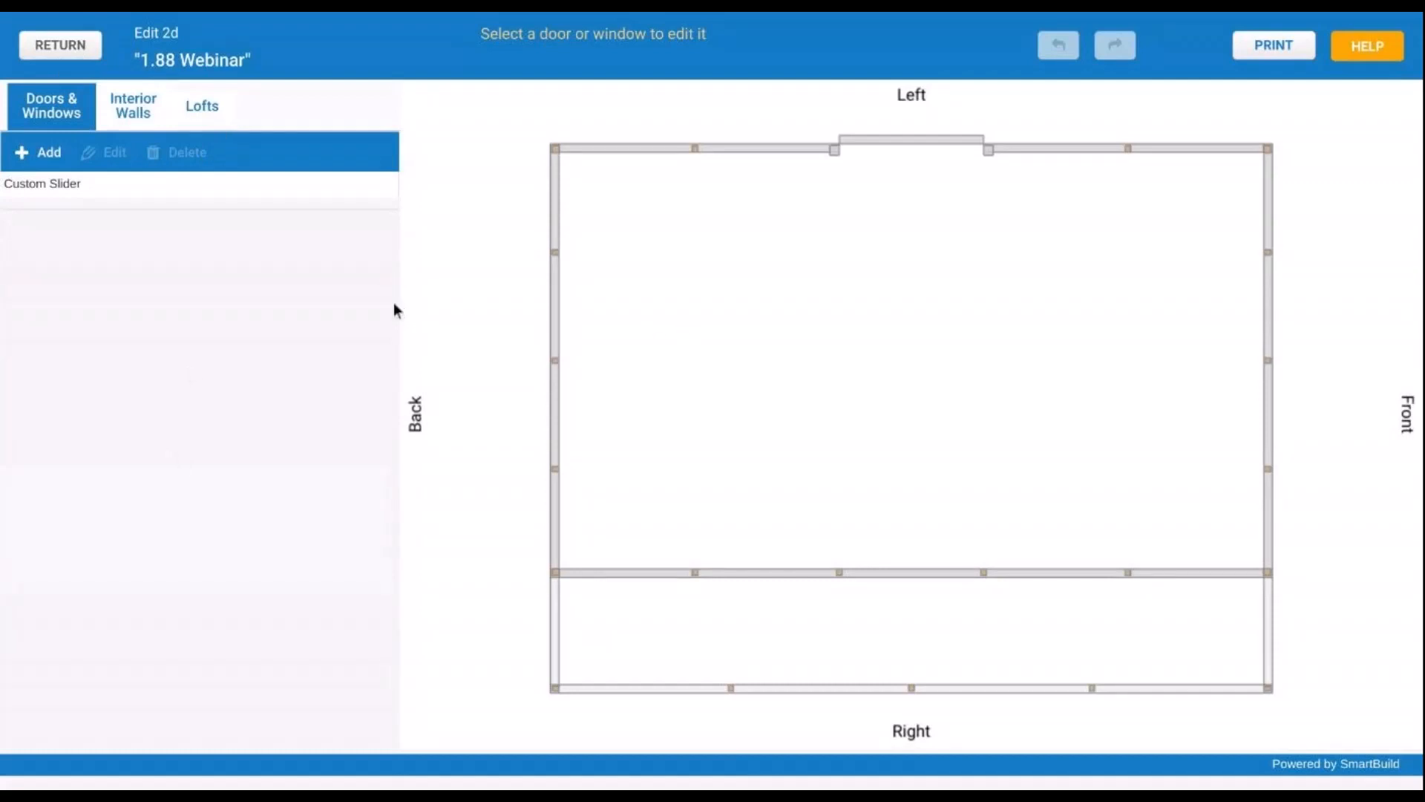
{"action": "left_click", "coordinate": [867, 148]}
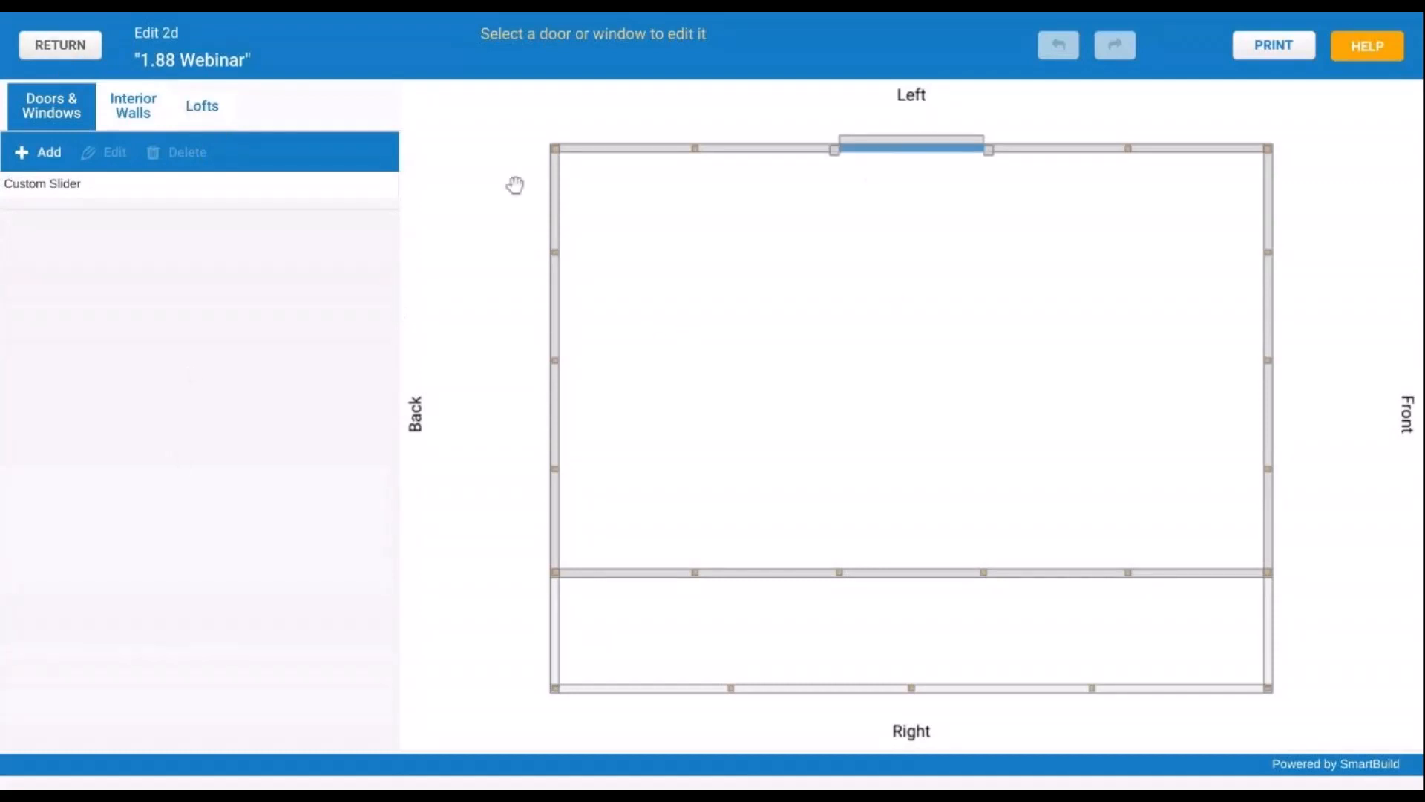
{"action": "left_click", "coordinate": [57, 51]}
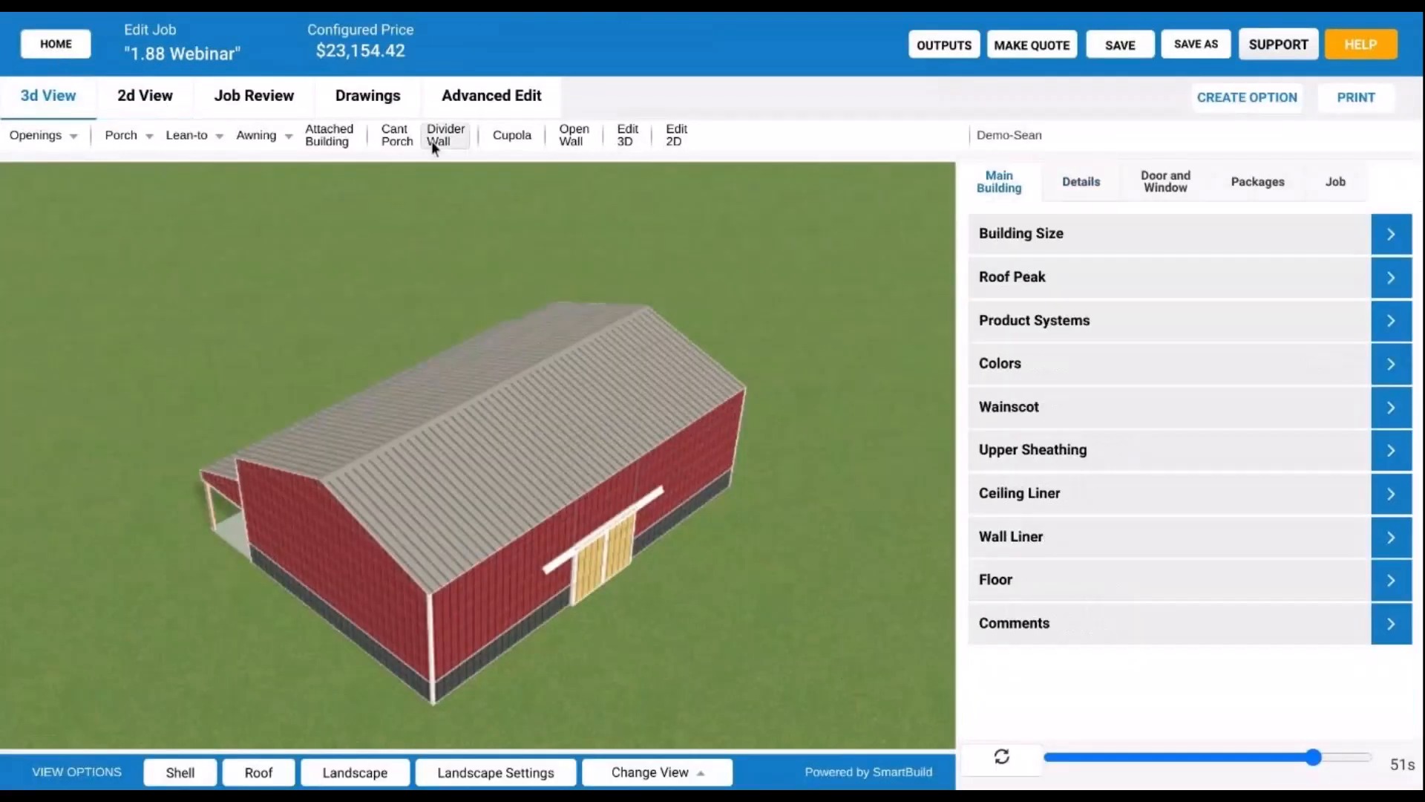
{"action": "left_click", "coordinate": [146, 98]}
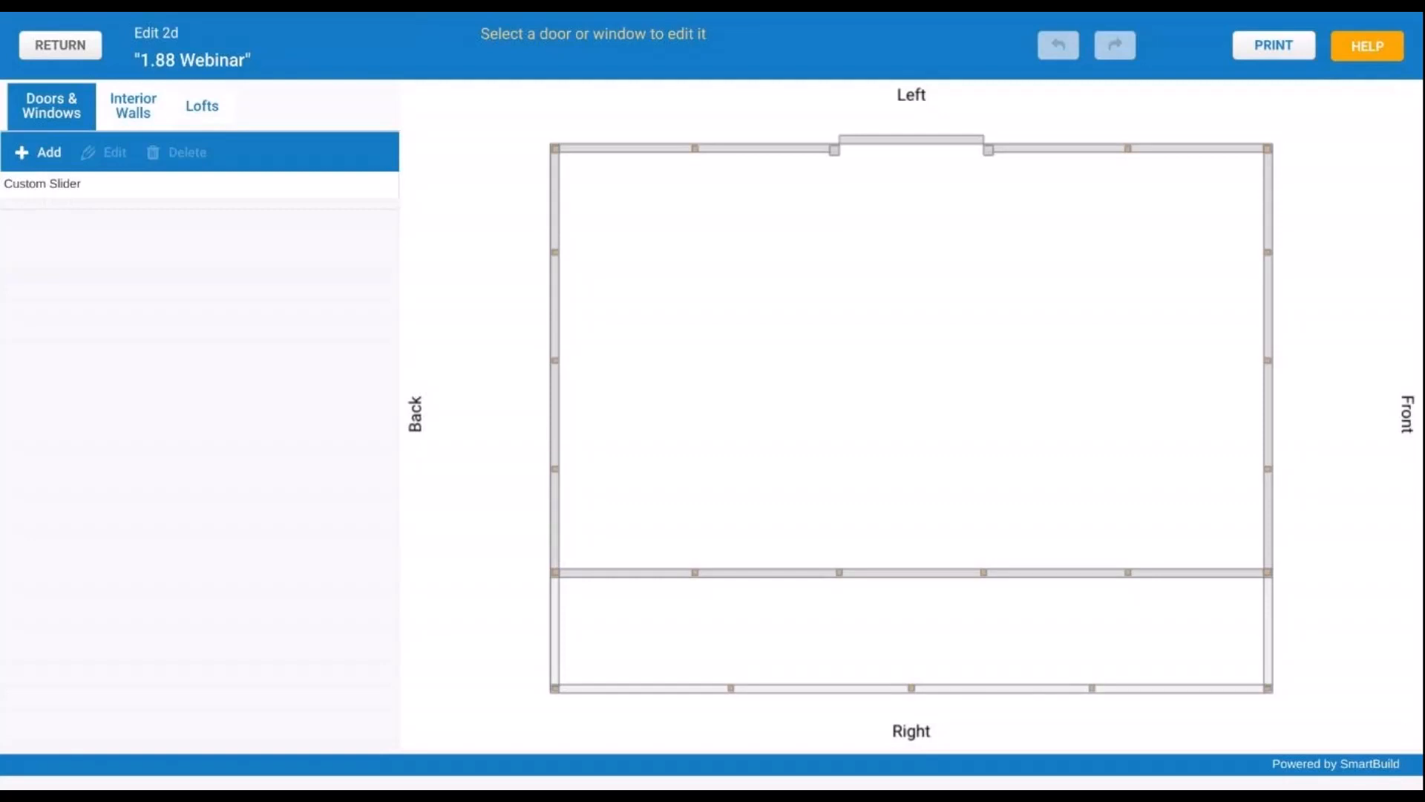
{"action": "left_click", "coordinate": [50, 153]}
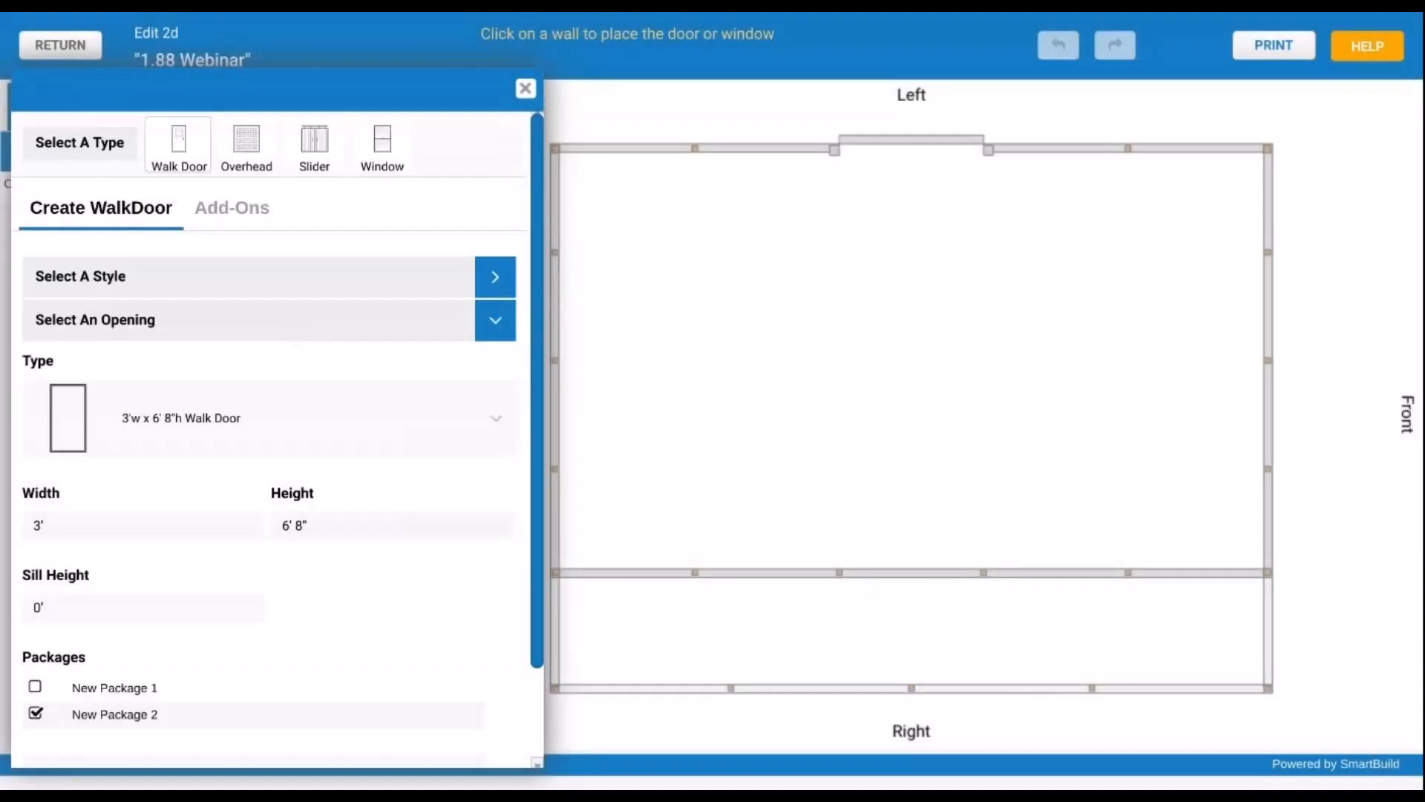
{"action": "left_click", "coordinate": [526, 90]}
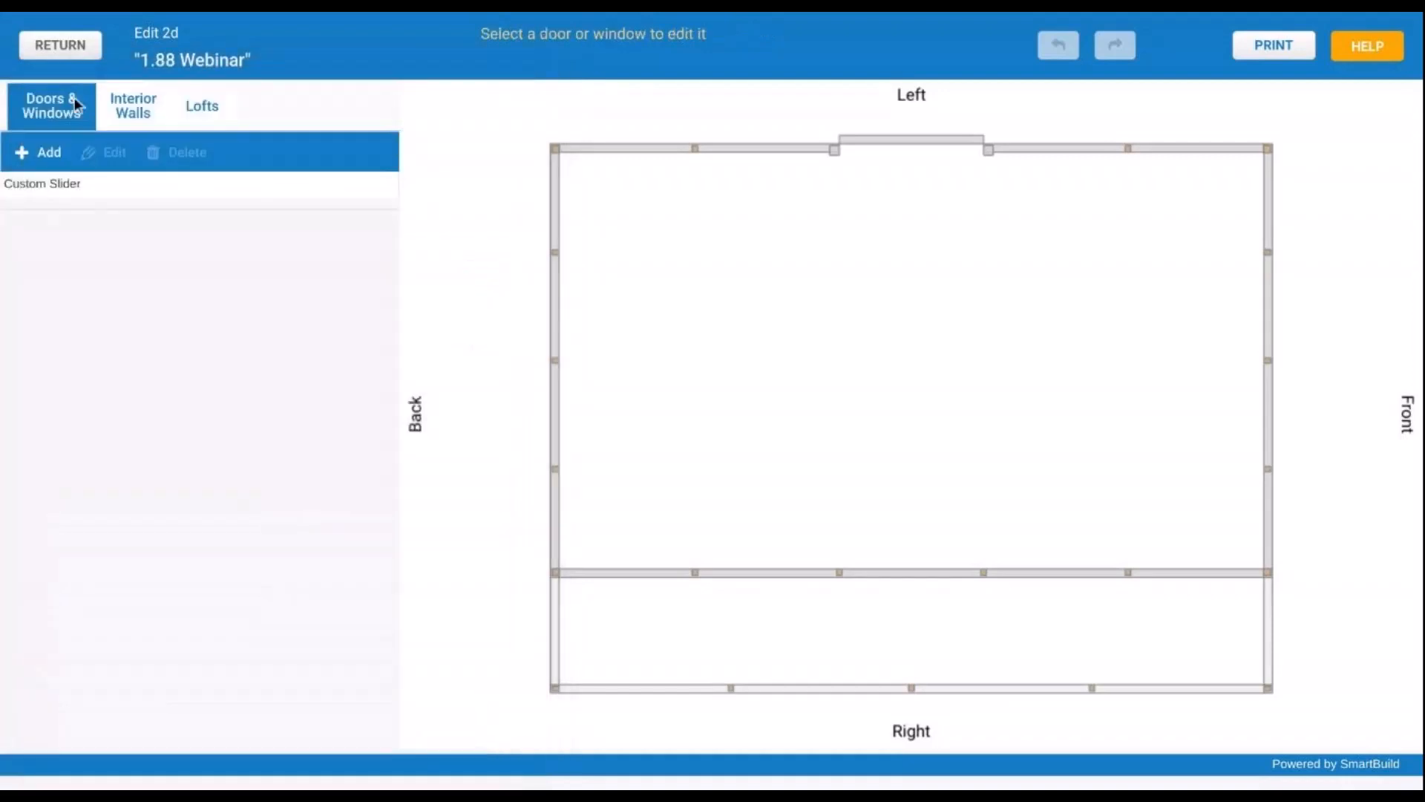
{"action": "left_click", "coordinate": [138, 110]}
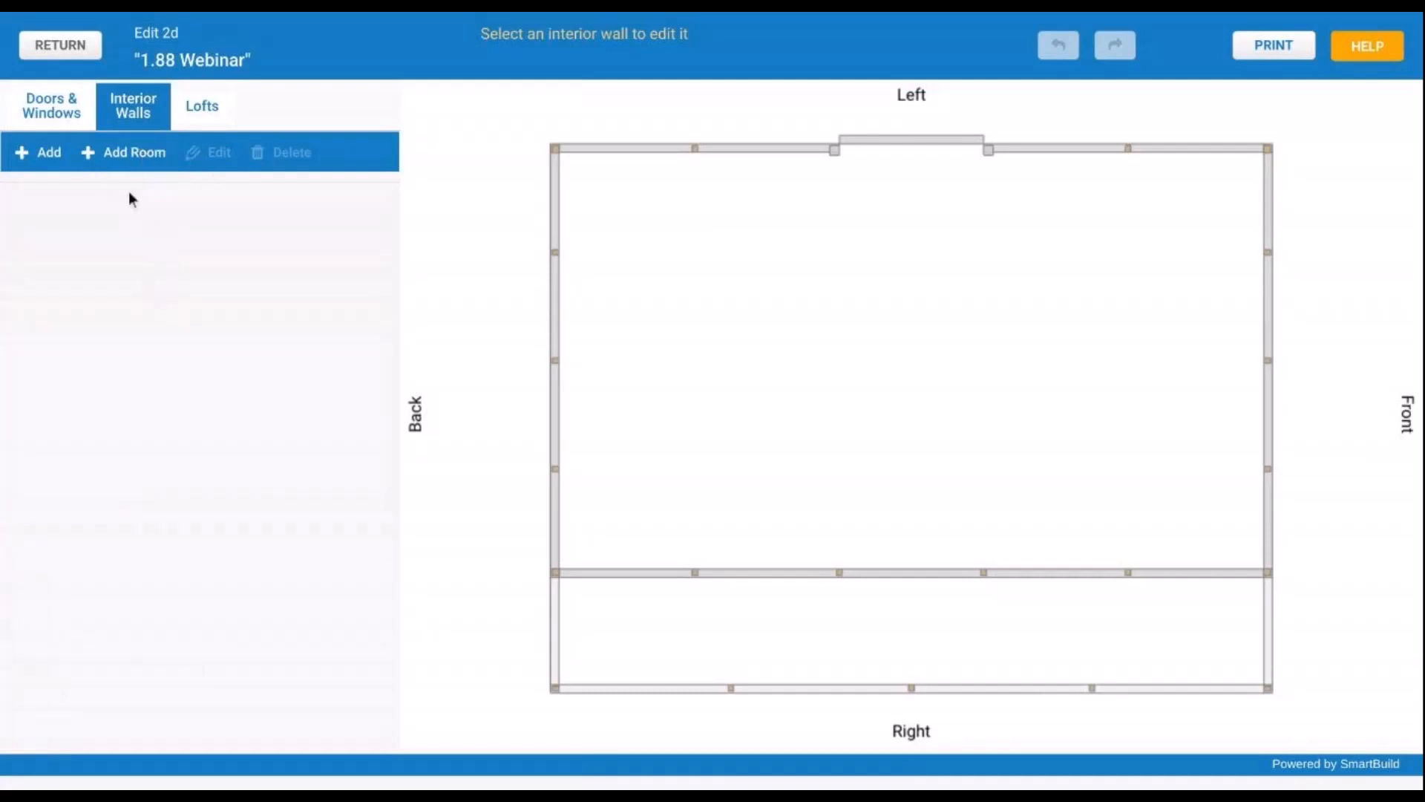
- Start a new interior room and set its width to 30'
{"action": "left_click", "coordinate": [148, 165]}
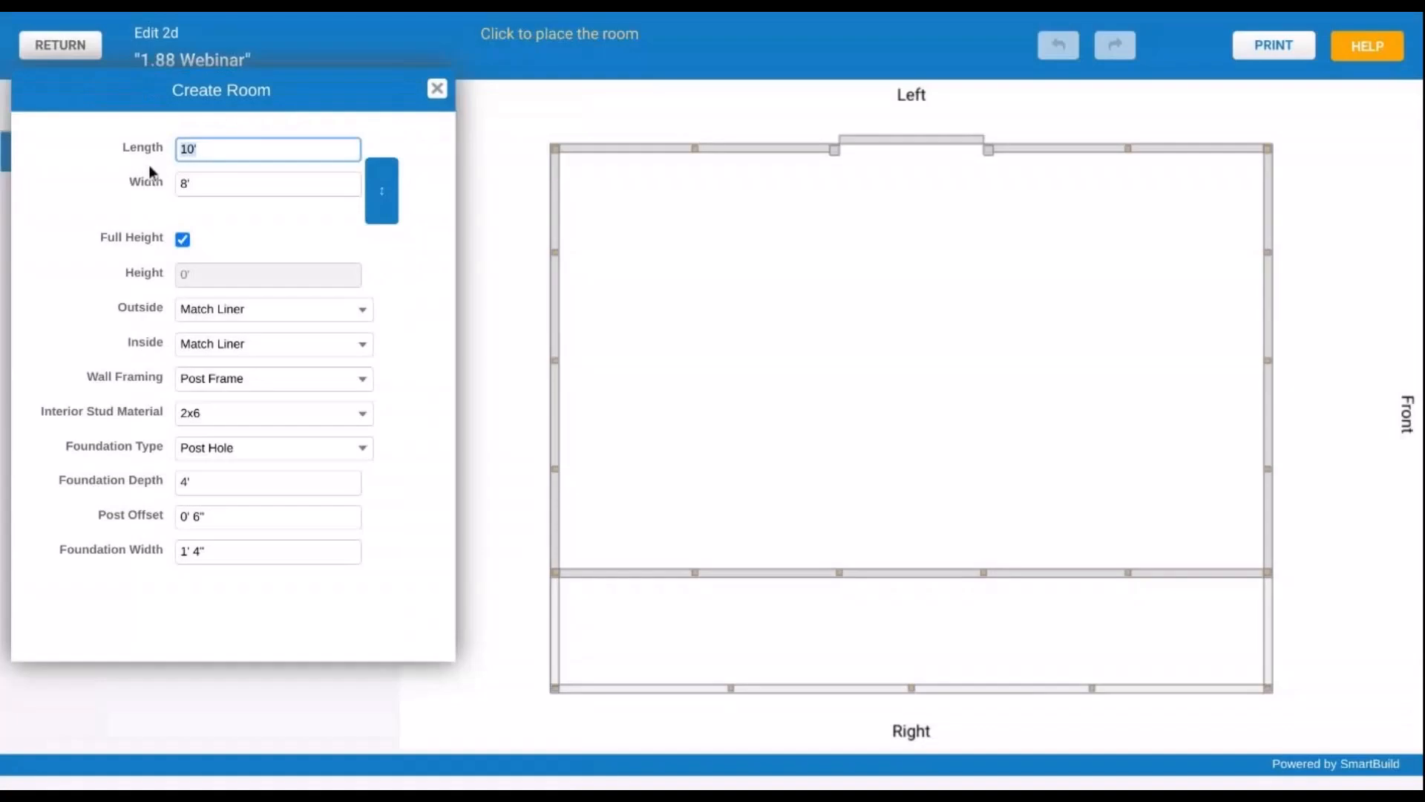
{"action": "left_click", "coordinate": [214, 183]}
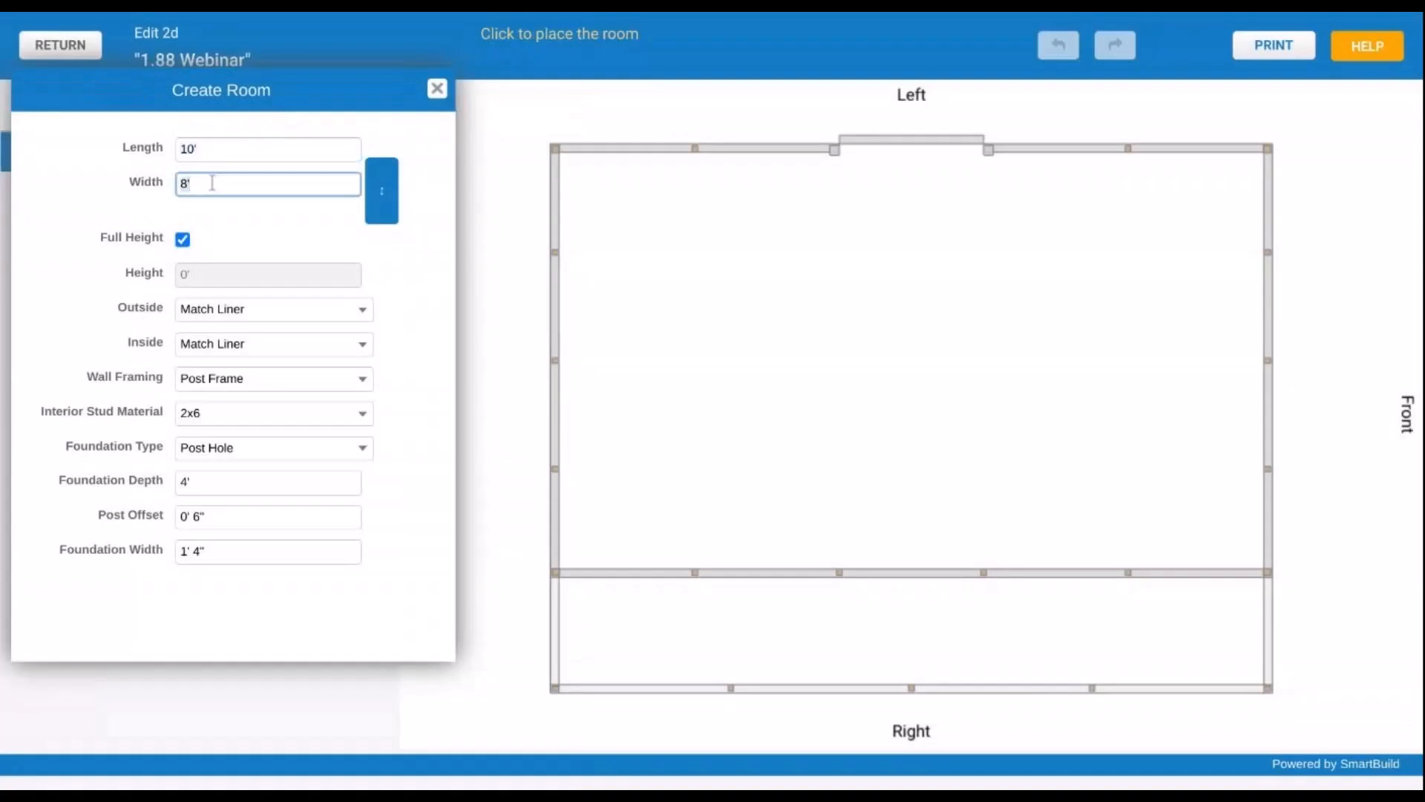
{"action": "type", "text": "10"}
{"action": "key", "text": "Tab"}
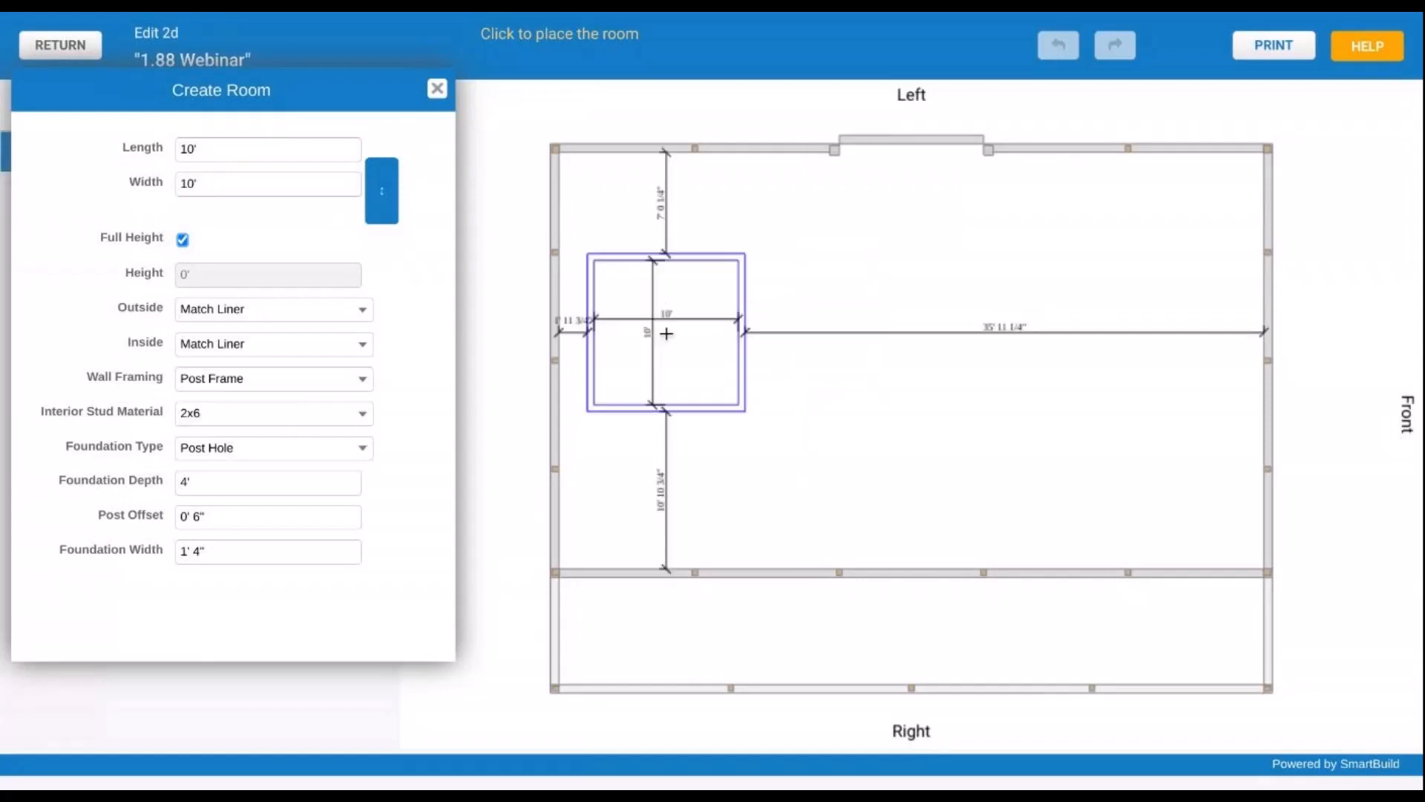
{"action": "left_click", "coordinate": [236, 183]}
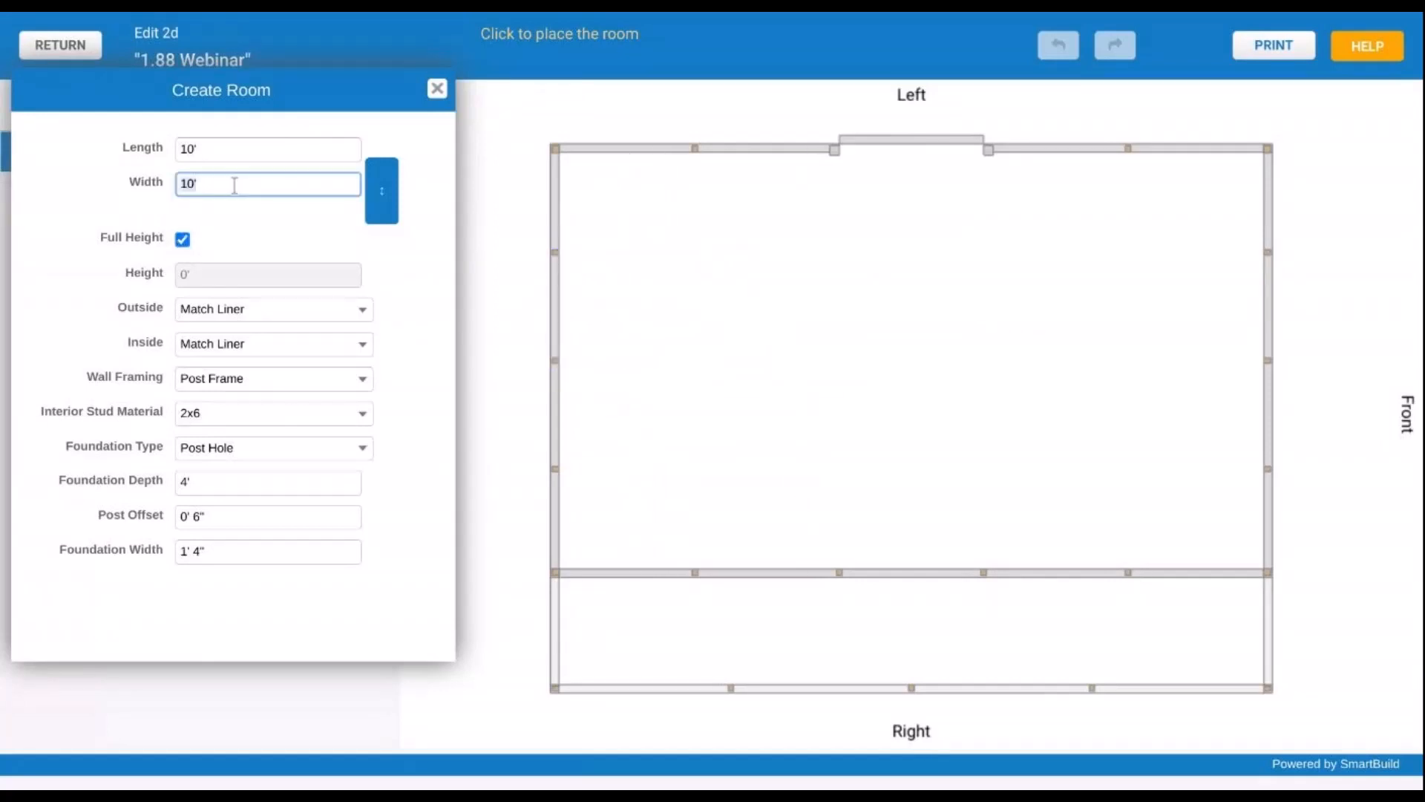
{"action": "type", "text": "30"}
{"action": "key", "text": "Tab"}
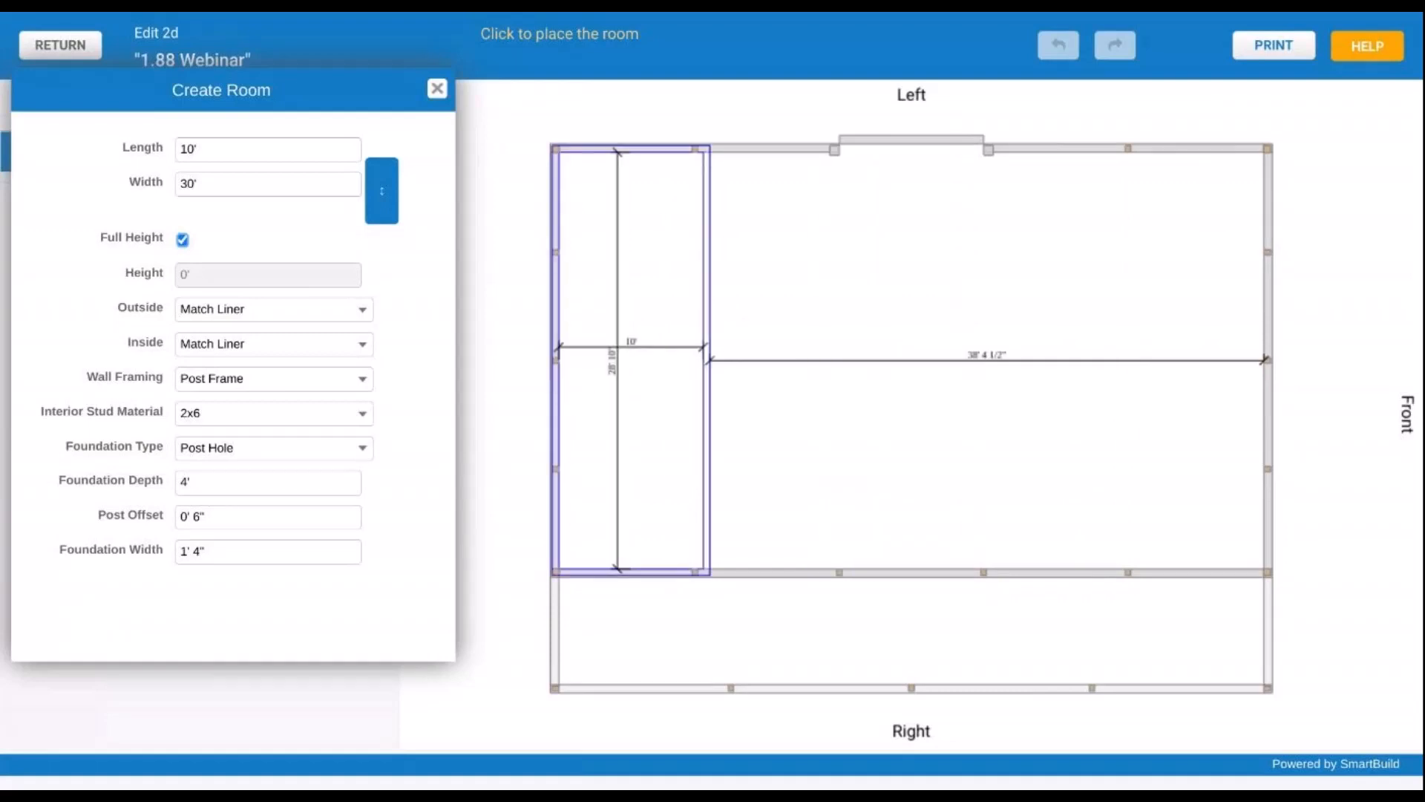
- Place the 10' by 30' room against the back wall, creating INT-1
{"action": "scroll", "coordinate": [584, 400], "scroll_direction": "down", "scroll_amount": 3}
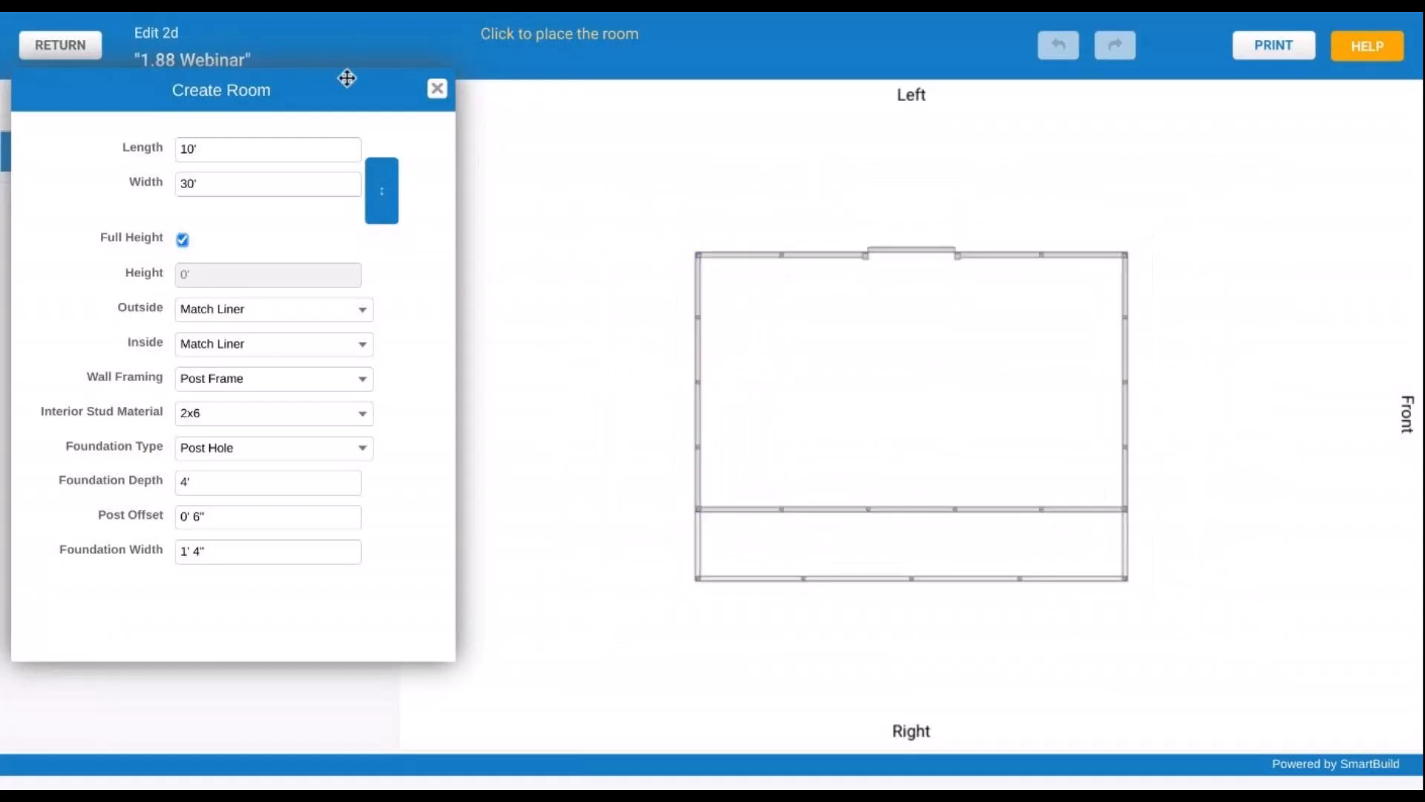
{"action": "left_click_drag", "start_coordinate": [349, 78], "coordinate": [254, 84]}
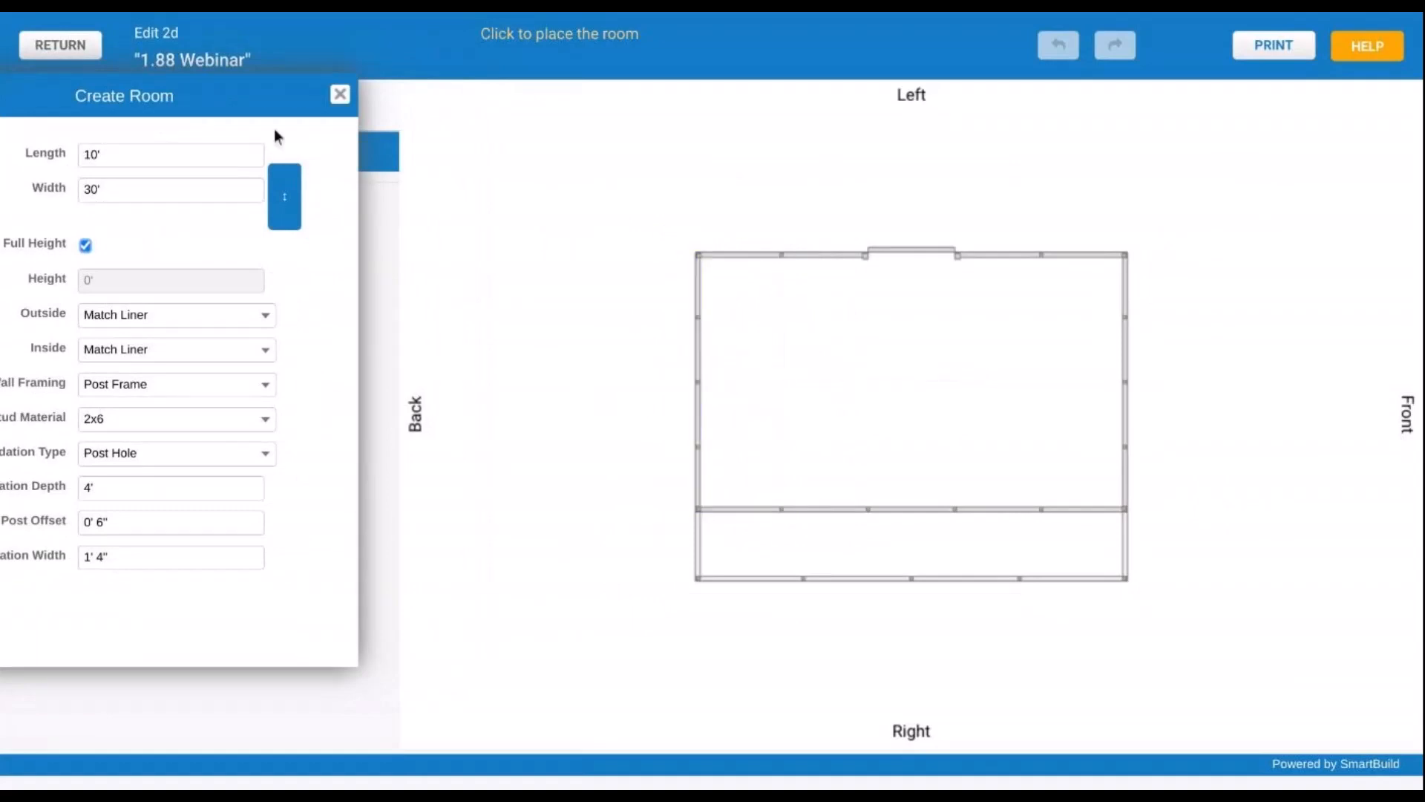
{"action": "left_click_drag", "start_coordinate": [264, 92], "coordinate": [387, 59]}
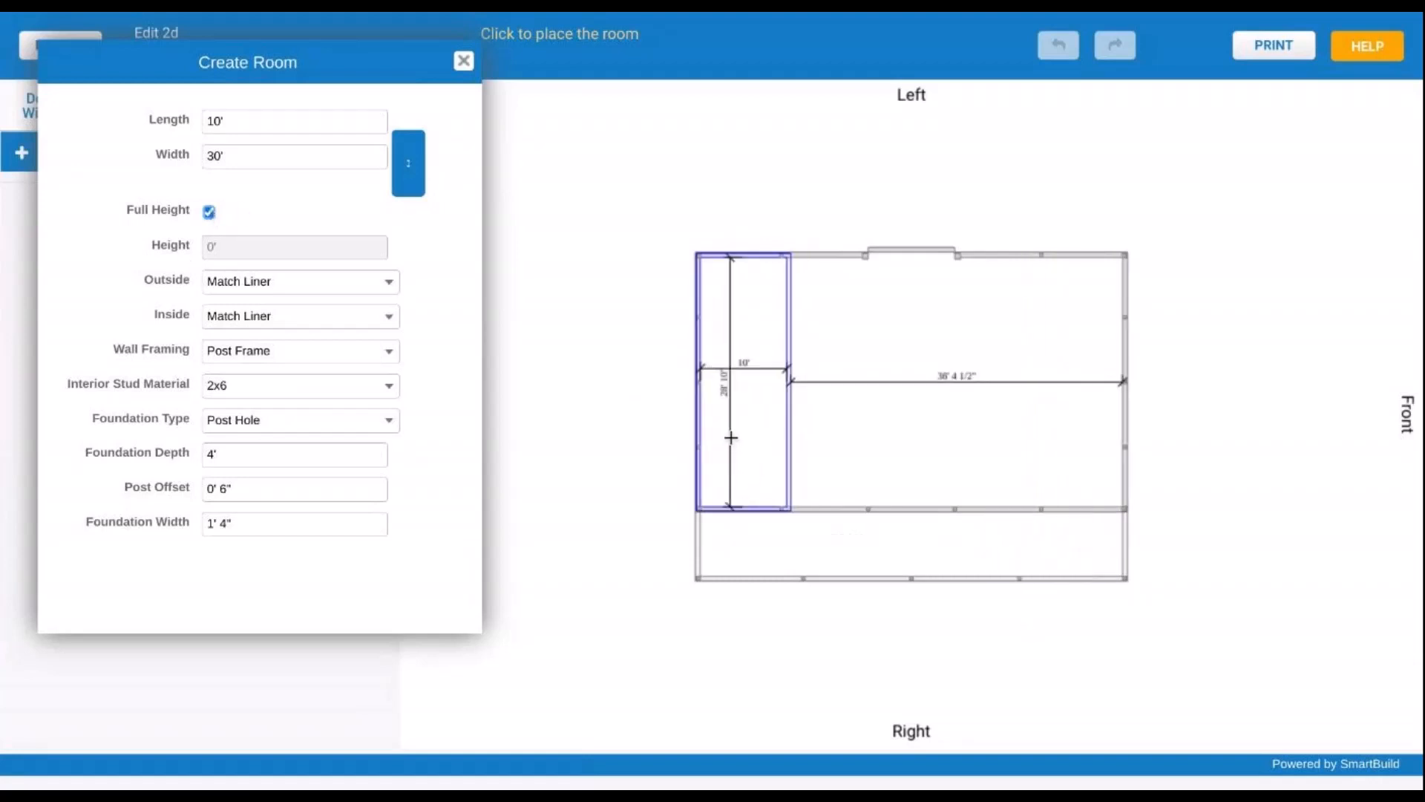
{"action": "left_click", "coordinate": [731, 438]}
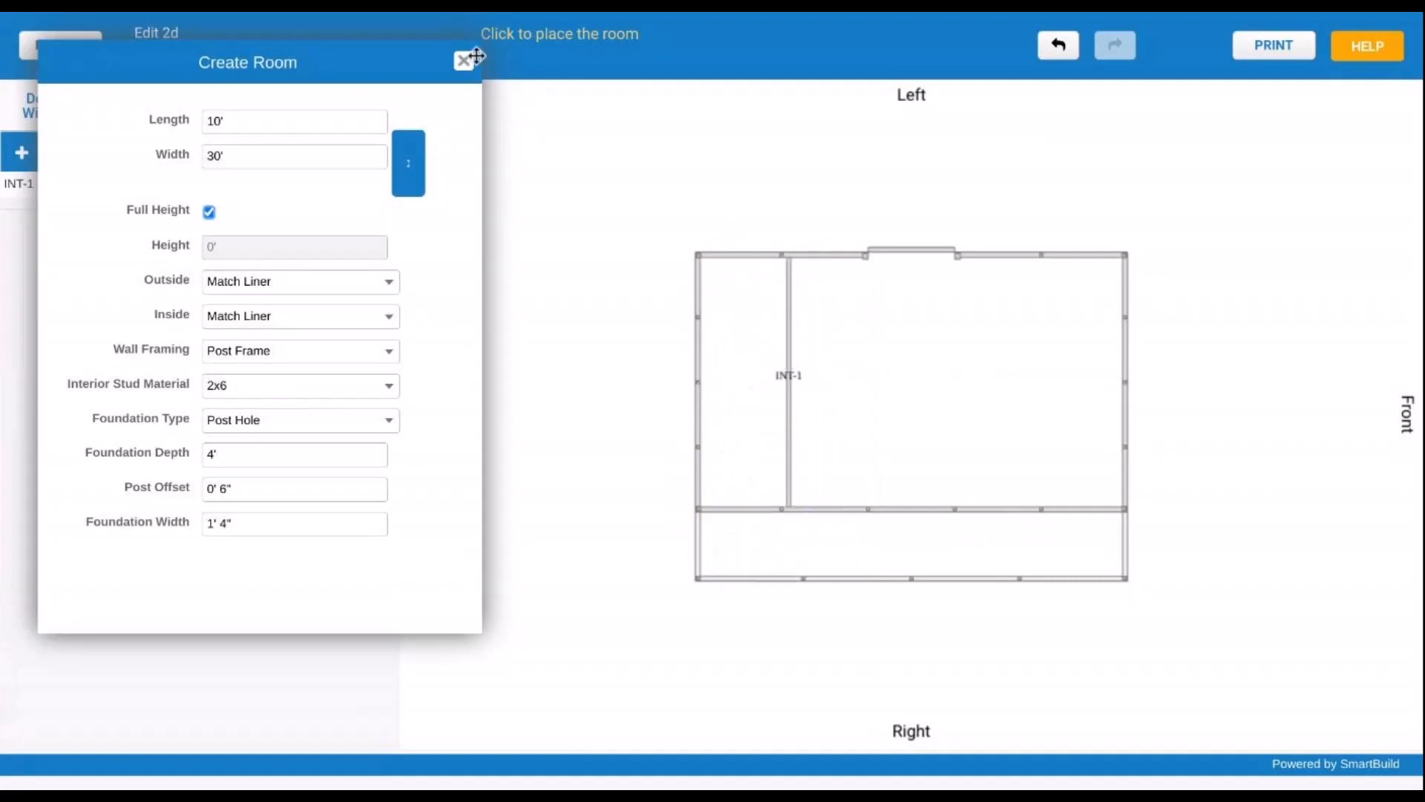
{"action": "left_click", "coordinate": [464, 59]}
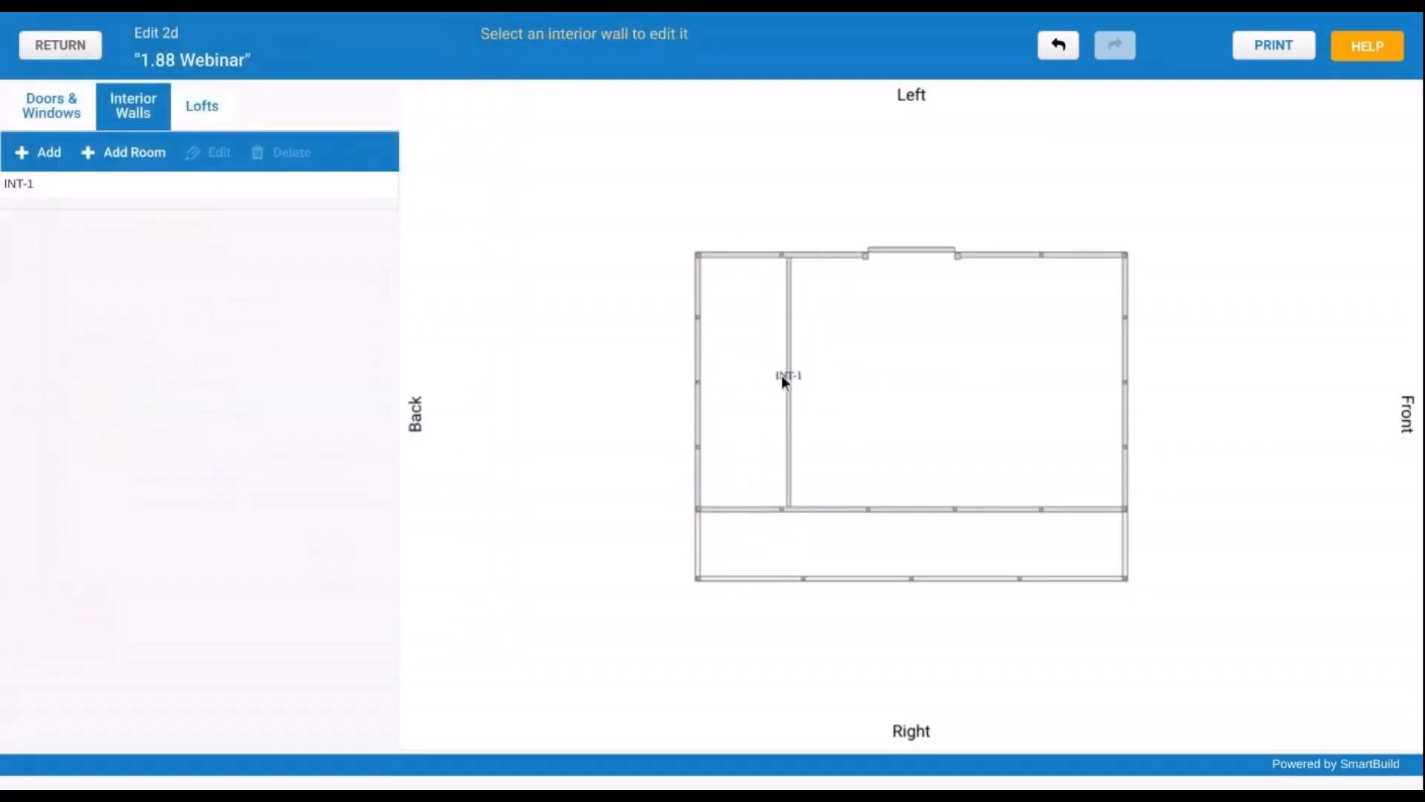
- Start another room that is 8' tall instead of full height
{"action": "left_click", "coordinate": [788, 381]}
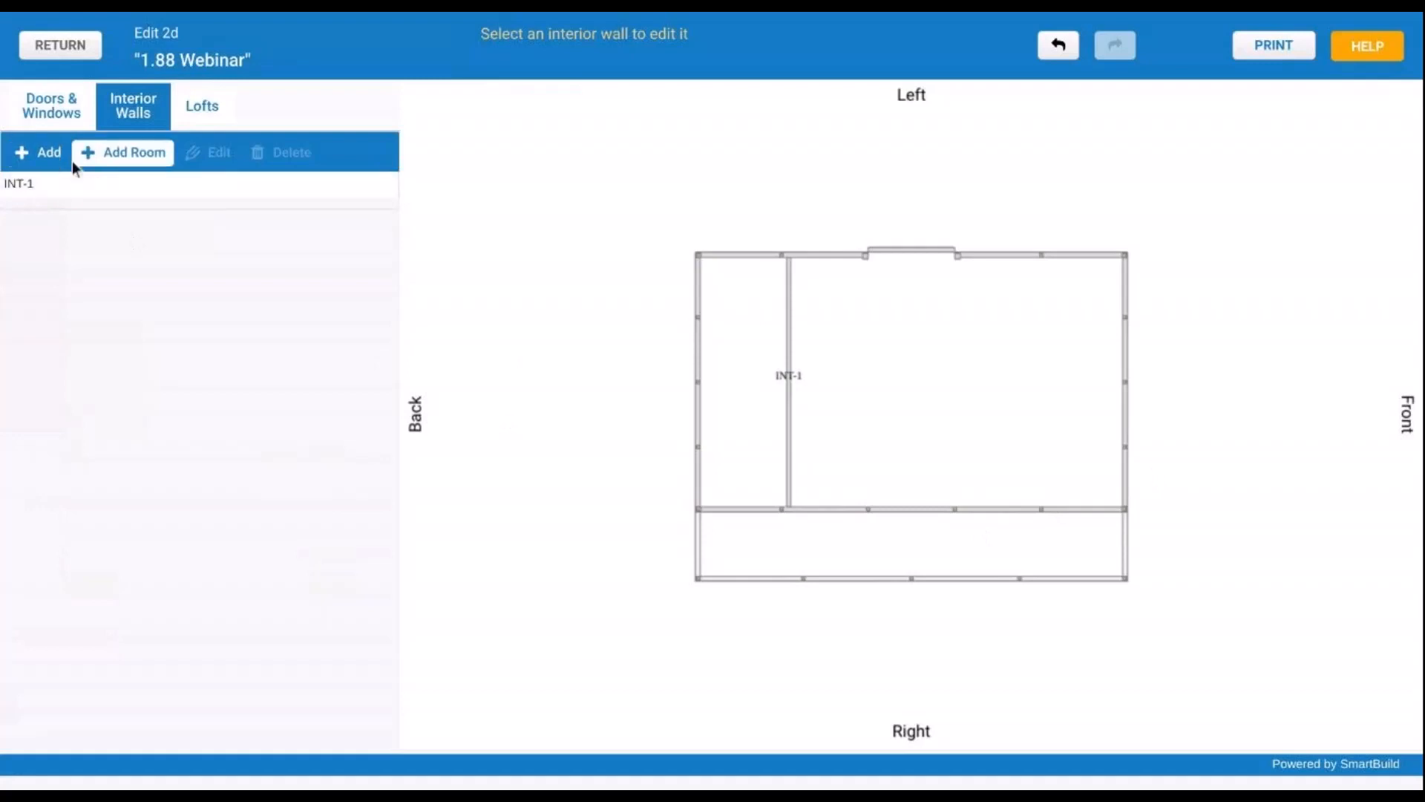
{"action": "left_click", "coordinate": [129, 170]}
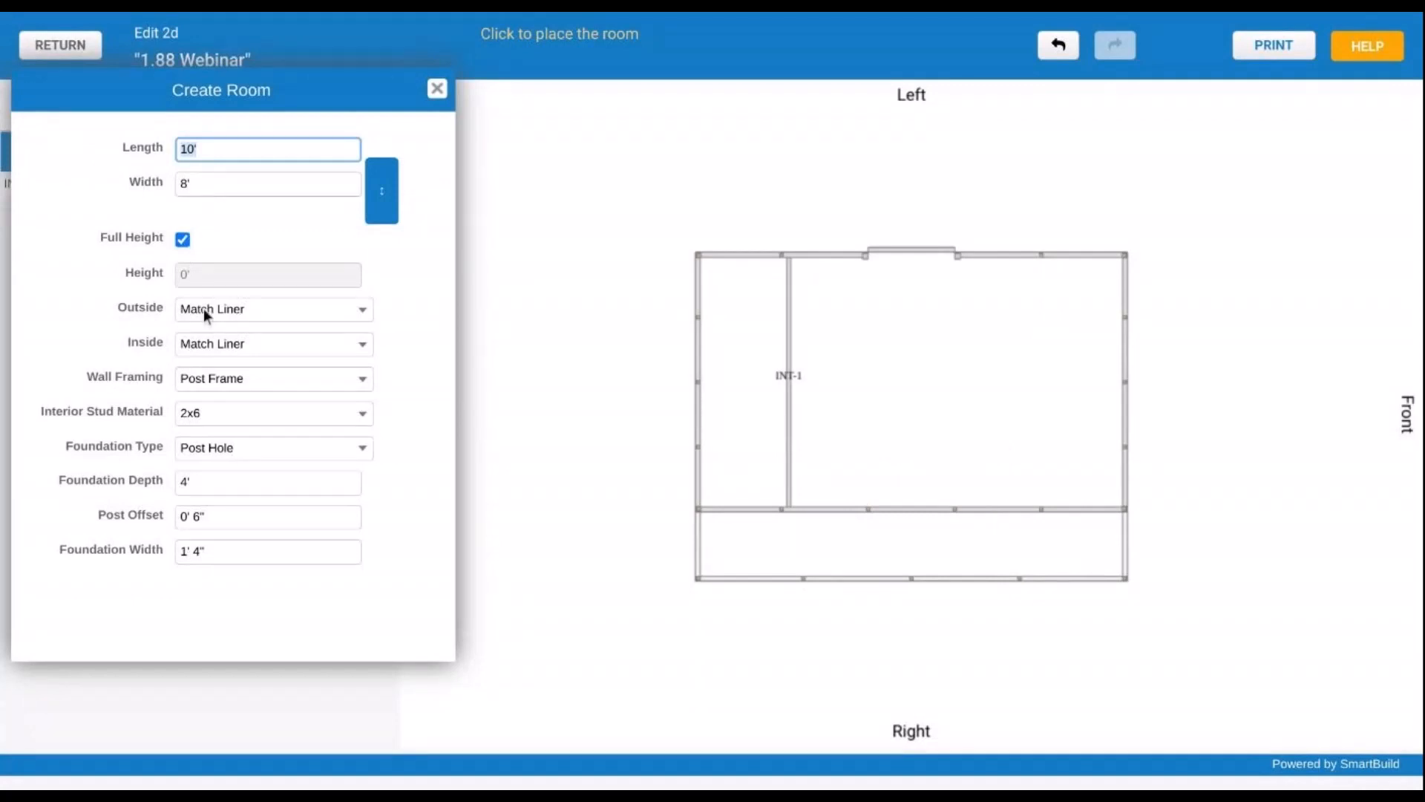
{"action": "left_click", "coordinate": [183, 245]}
{"action": "left_click", "coordinate": [218, 273]}
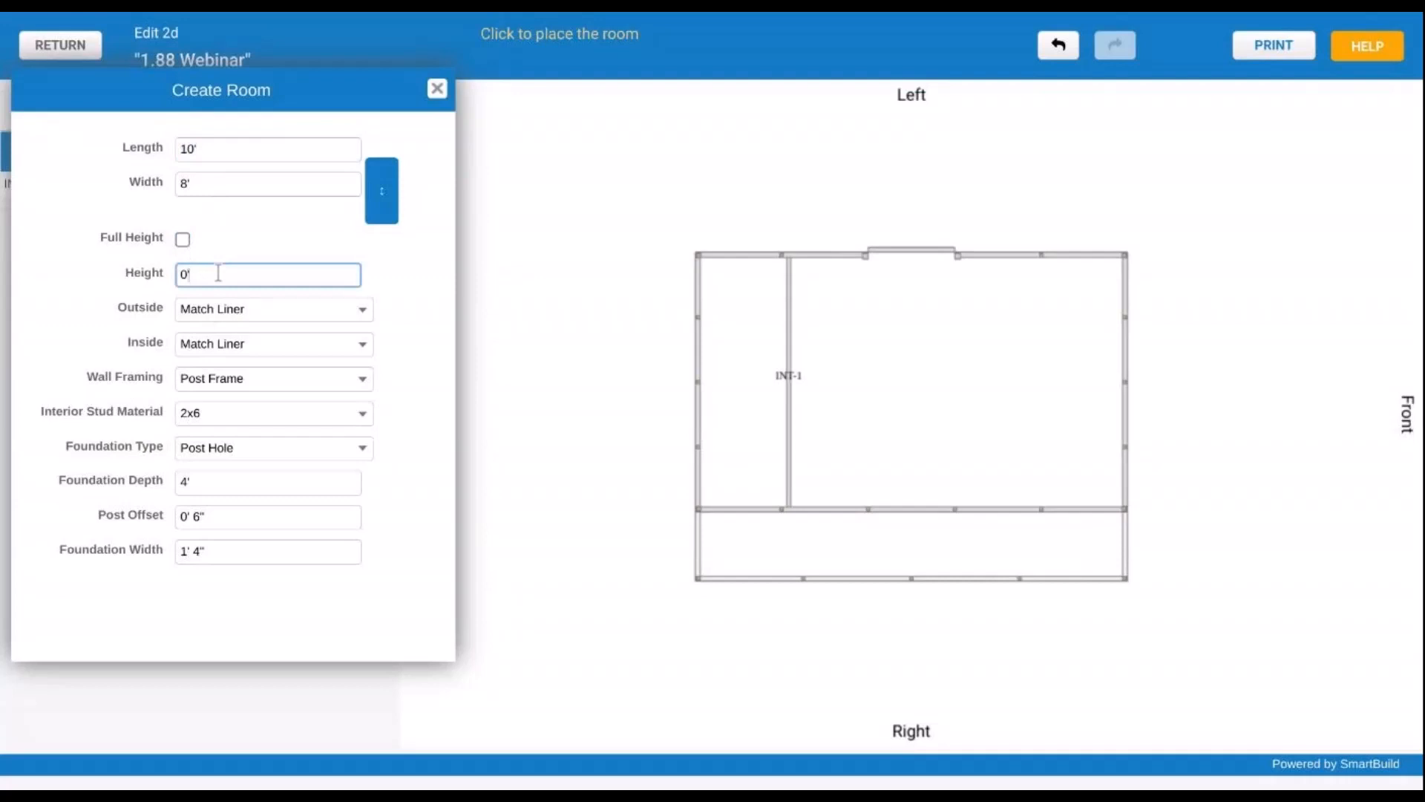
{"action": "key", "text": "BackSpace"}
{"action": "key", "text": "BackSpace"}
{"action": "type", "text": "8"}
{"action": "key", "text": "Tab"}
- Give the room Stud Frame wall framing with 2x4 studs
{"action": "left_click", "coordinate": [76, 307]}
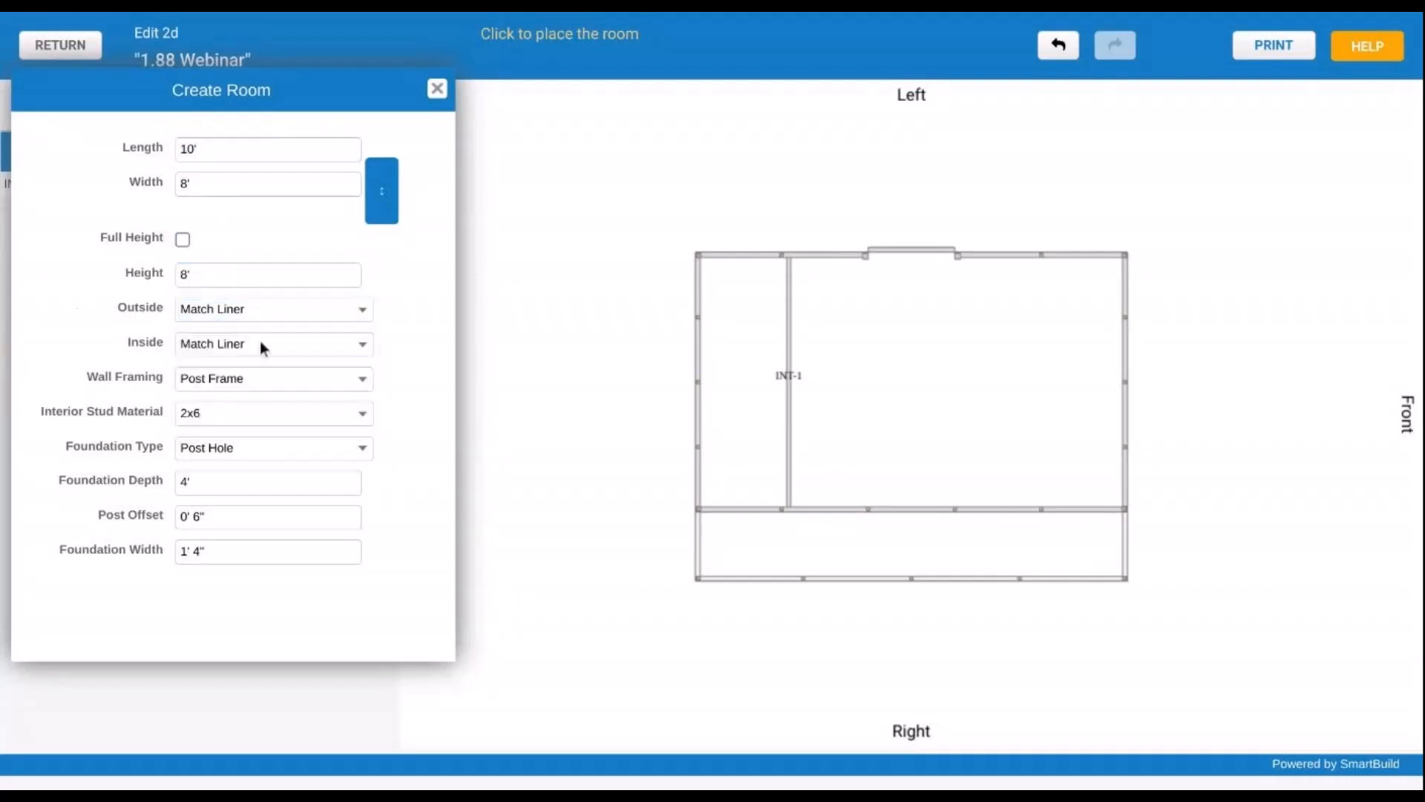
{"action": "left_click", "coordinate": [246, 379]}
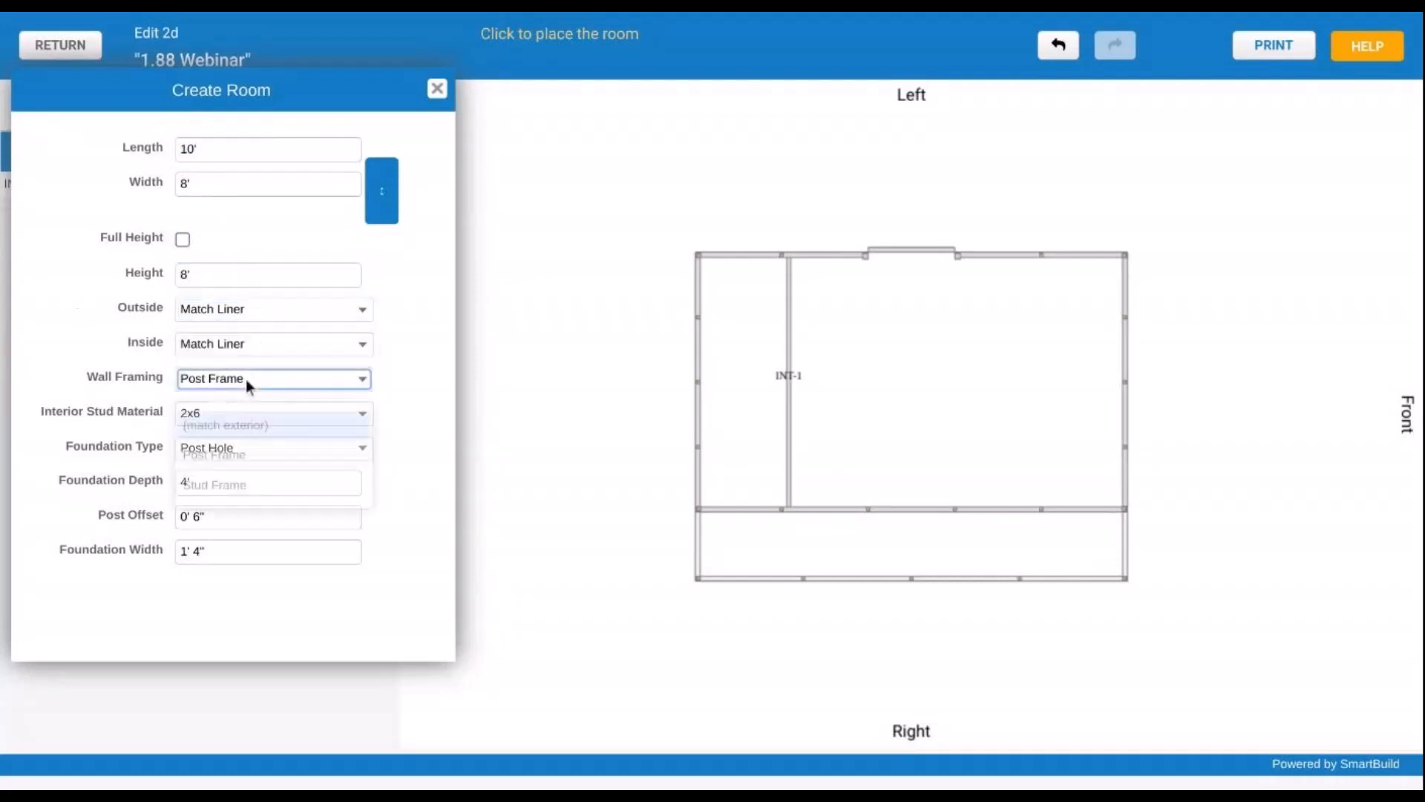
{"action": "left_click", "coordinate": [243, 486]}
{"action": "left_click", "coordinate": [230, 412]}
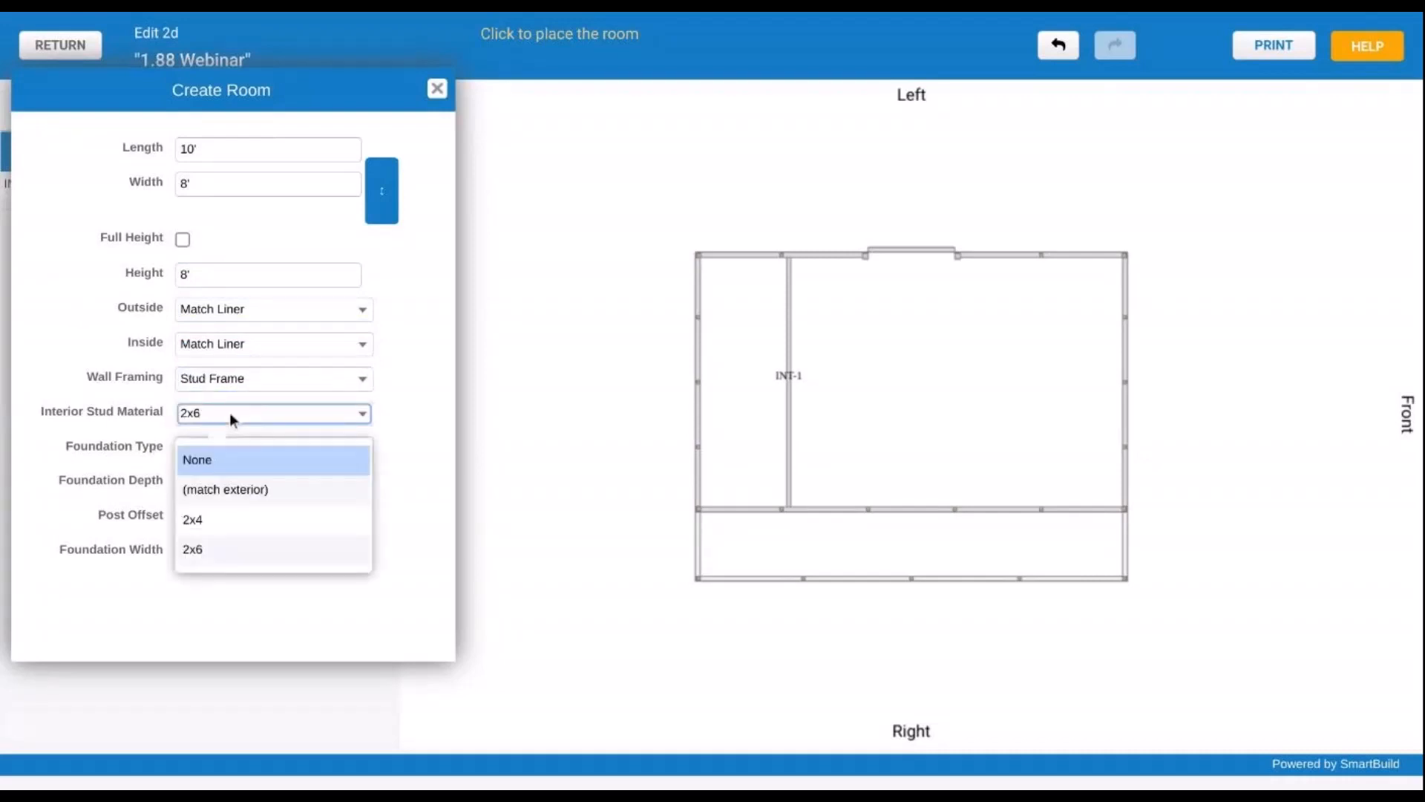
{"action": "left_click", "coordinate": [221, 519]}
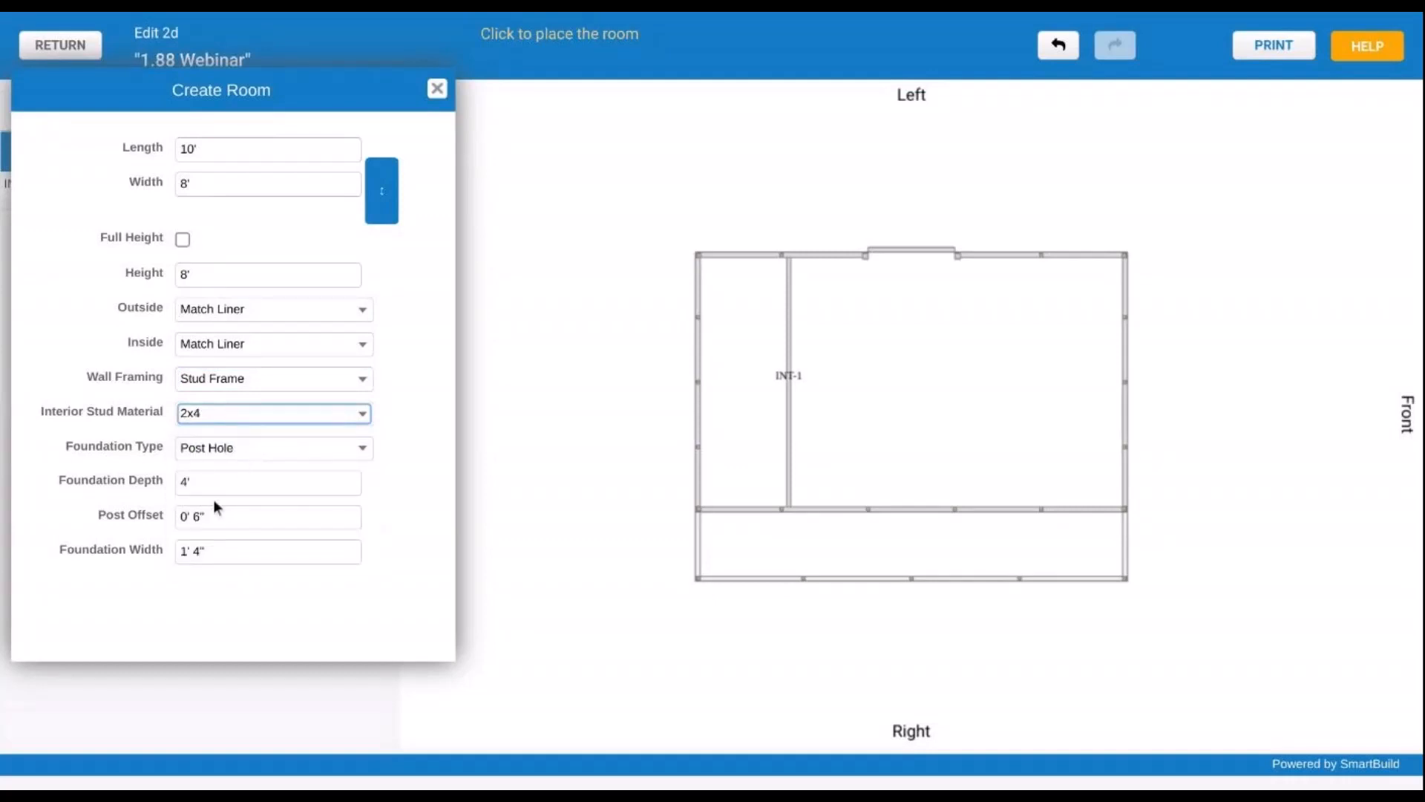
- Zero the foundation depth, post offset and width, then place the room in the lower-right corner
{"action": "left_click", "coordinate": [228, 481]}
{"action": "type", "text": "0"}
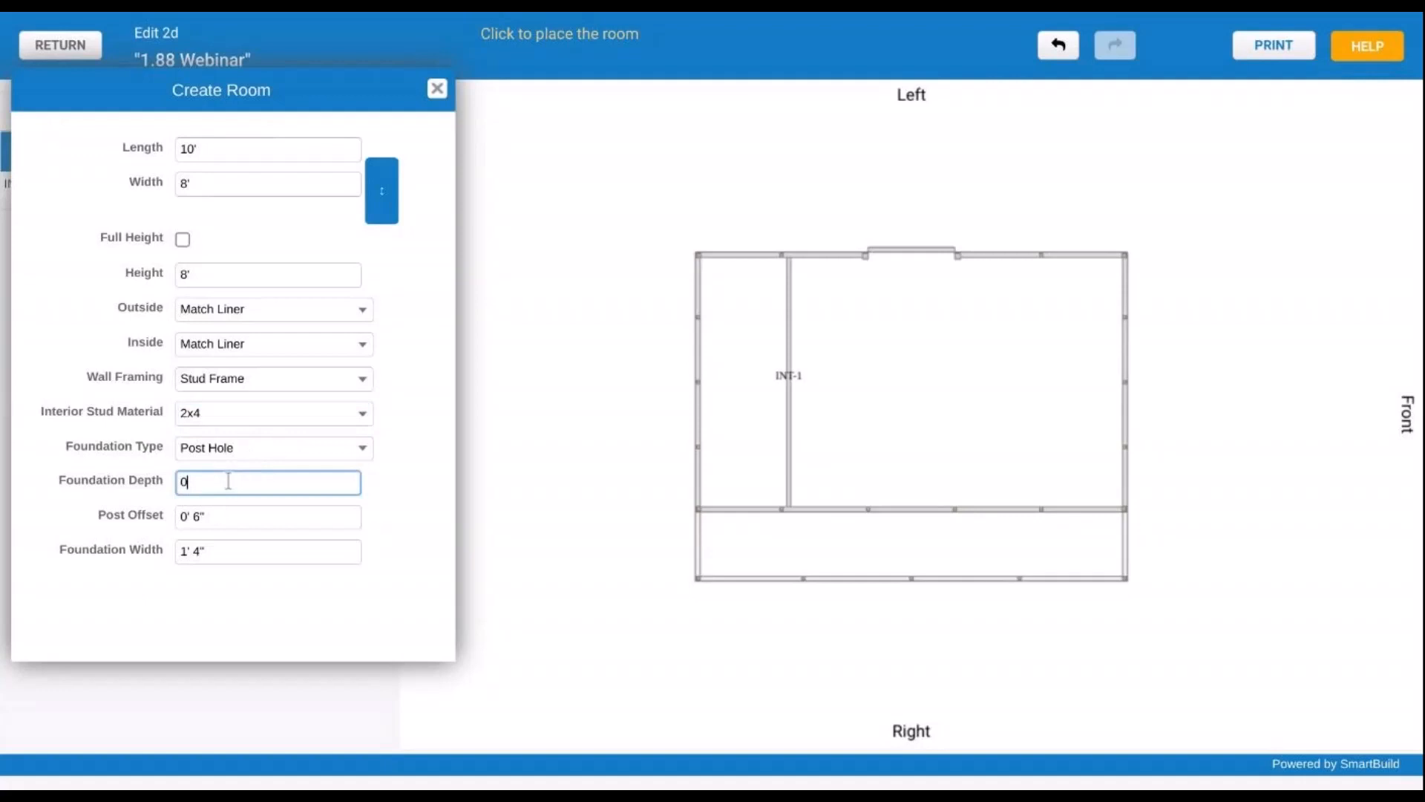
{"action": "left_click", "coordinate": [232, 518]}
{"action": "type", "text": "0"}
{"action": "left_click", "coordinate": [258, 558]}
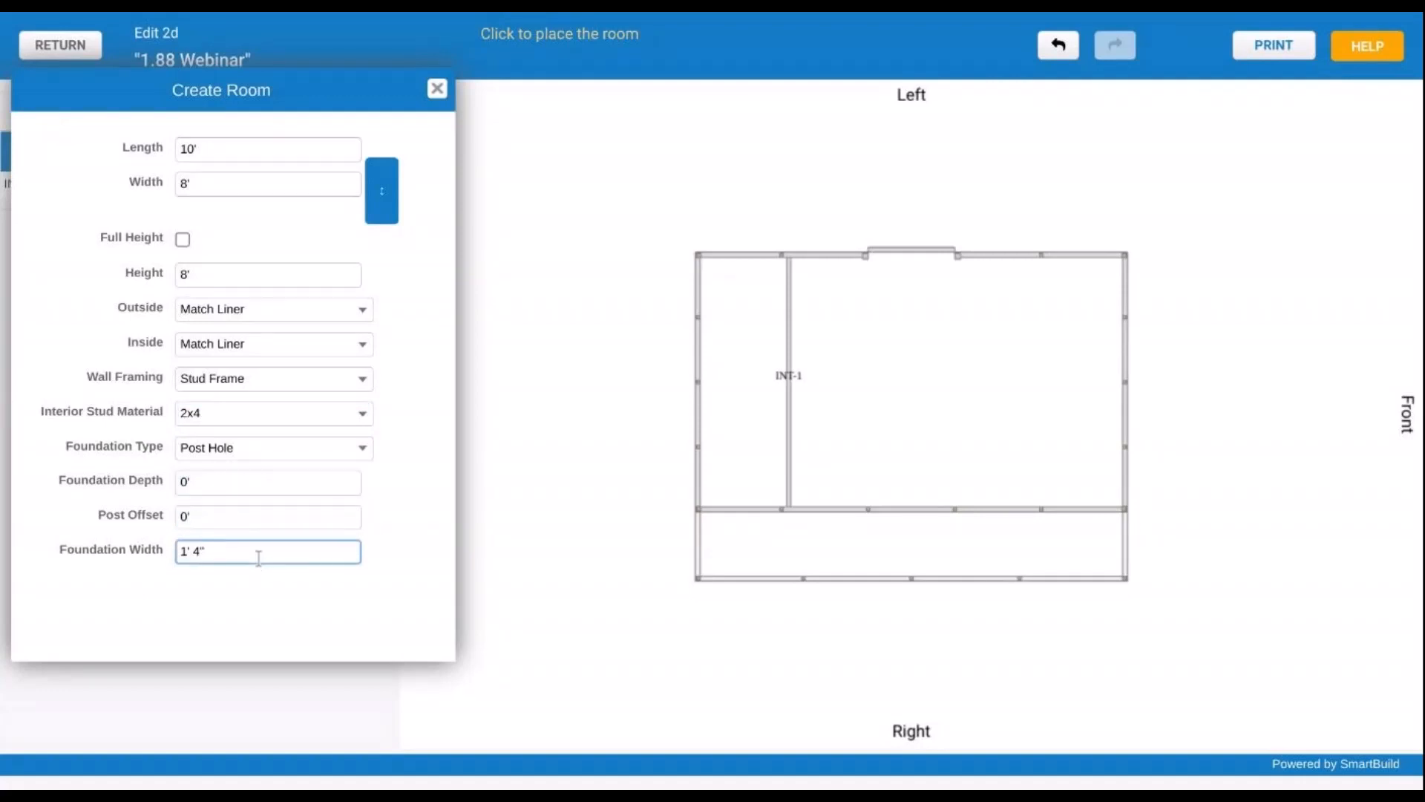
{"action": "type", "text": "0"}
{"action": "left_click", "coordinate": [286, 602]}
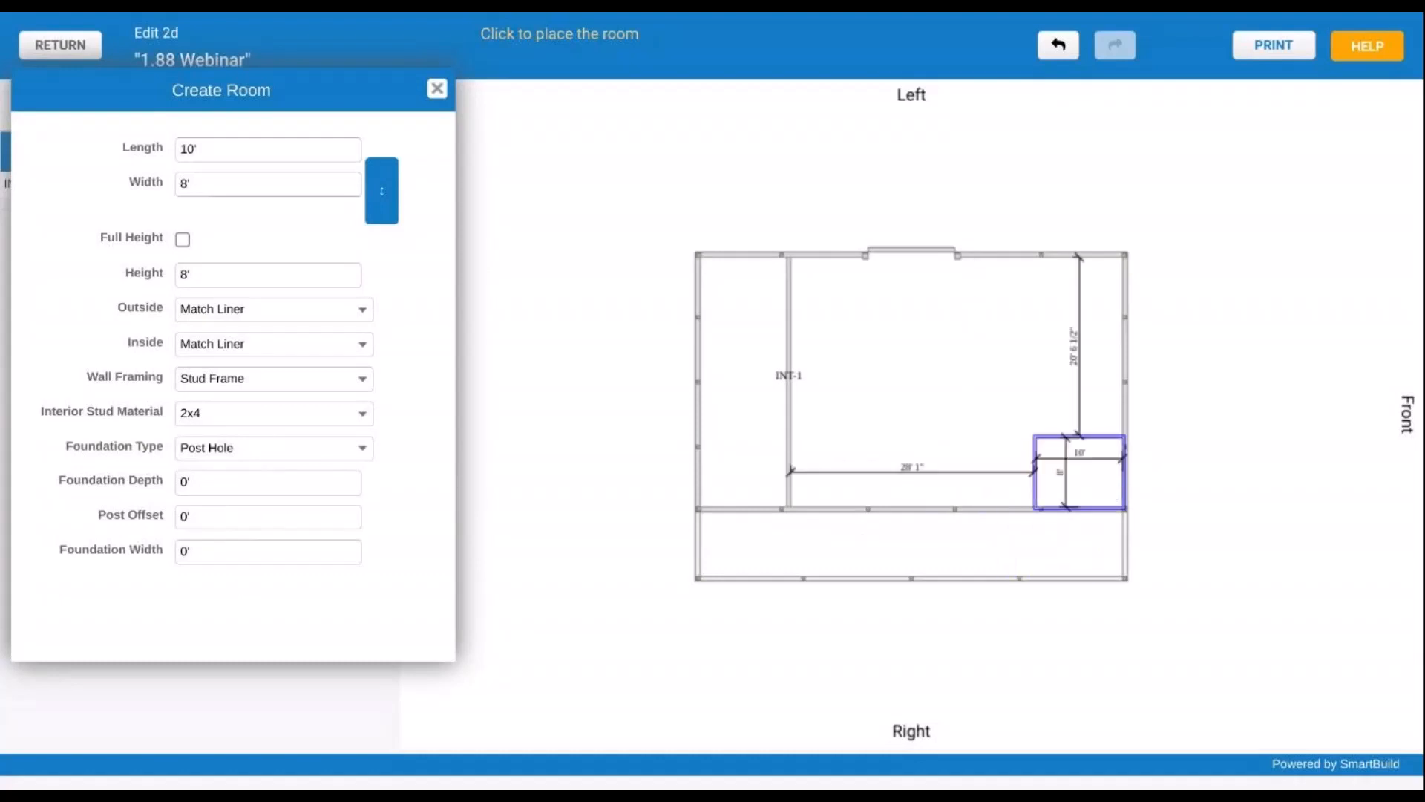
{"action": "left_click", "coordinate": [1117, 492]}
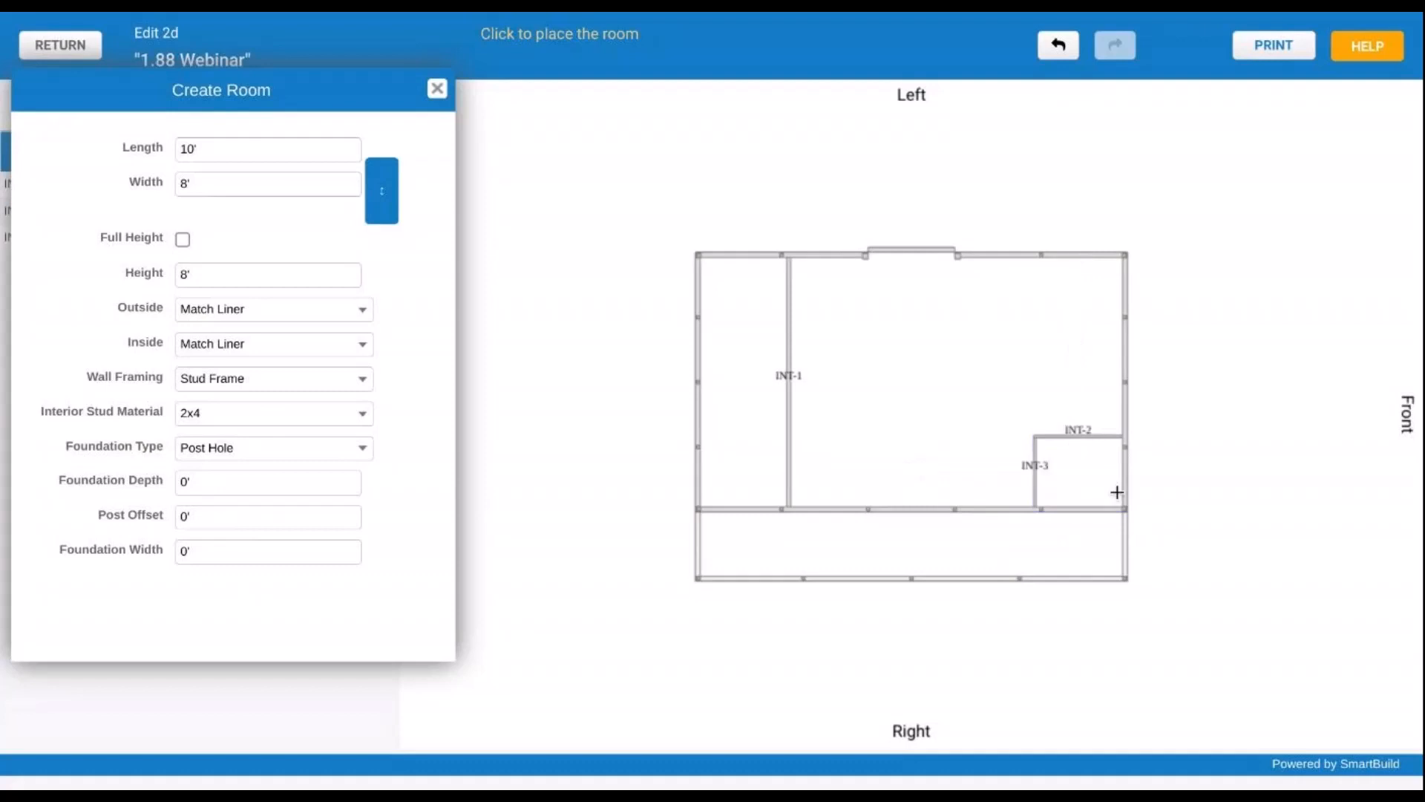
{"action": "left_click", "coordinate": [438, 89]}
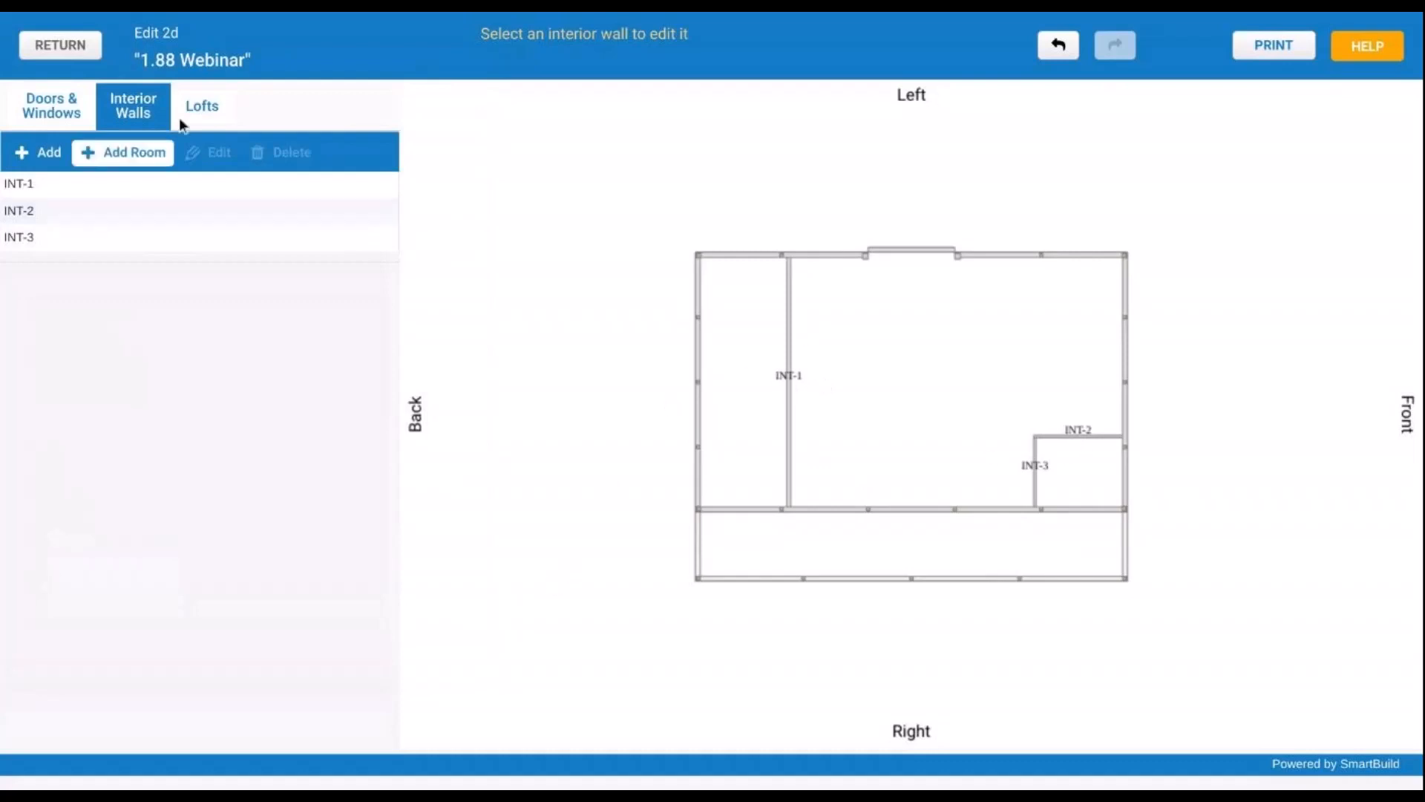
- Add a new loft from the Lofts list and change its width to 30'
{"action": "left_click", "coordinate": [206, 106]}
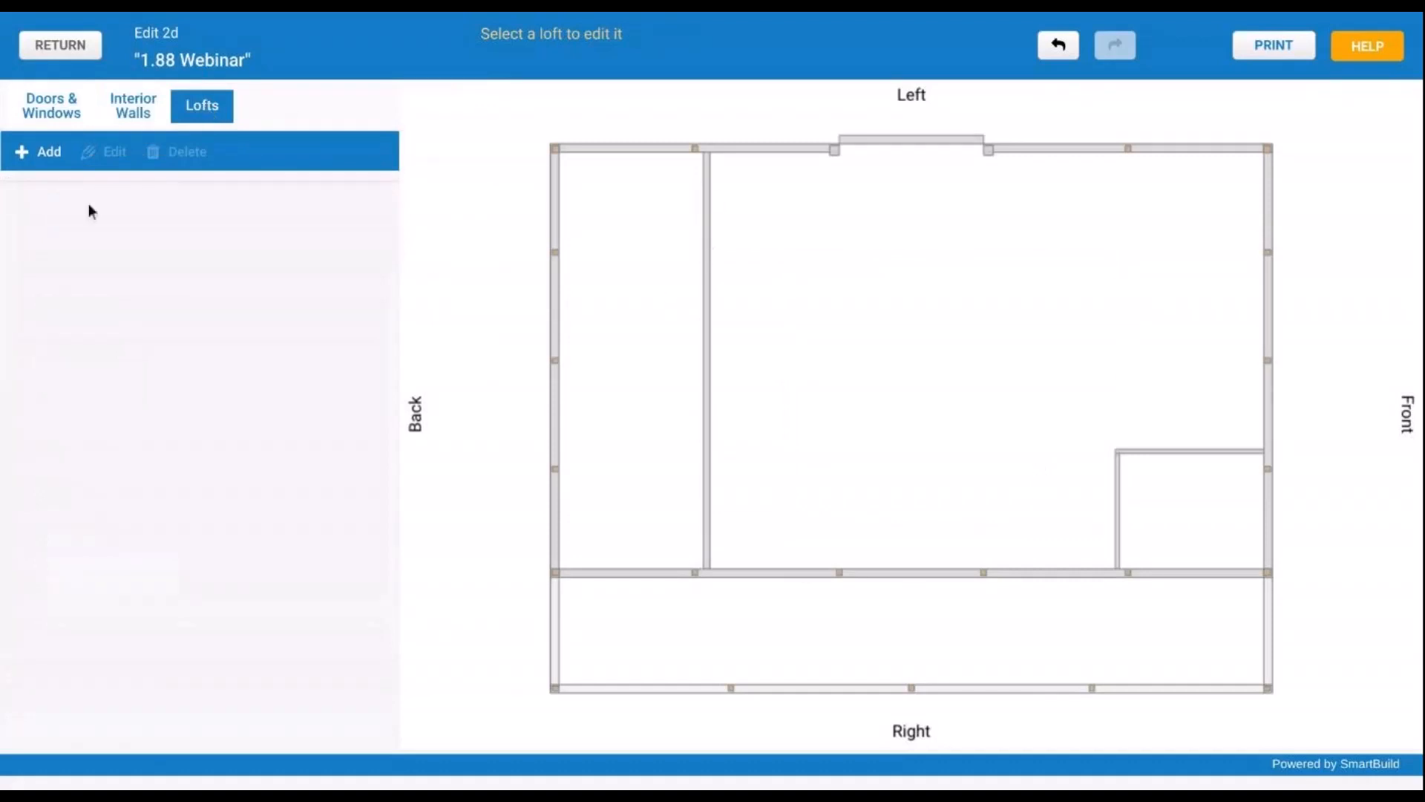
{"action": "left_click", "coordinate": [46, 165]}
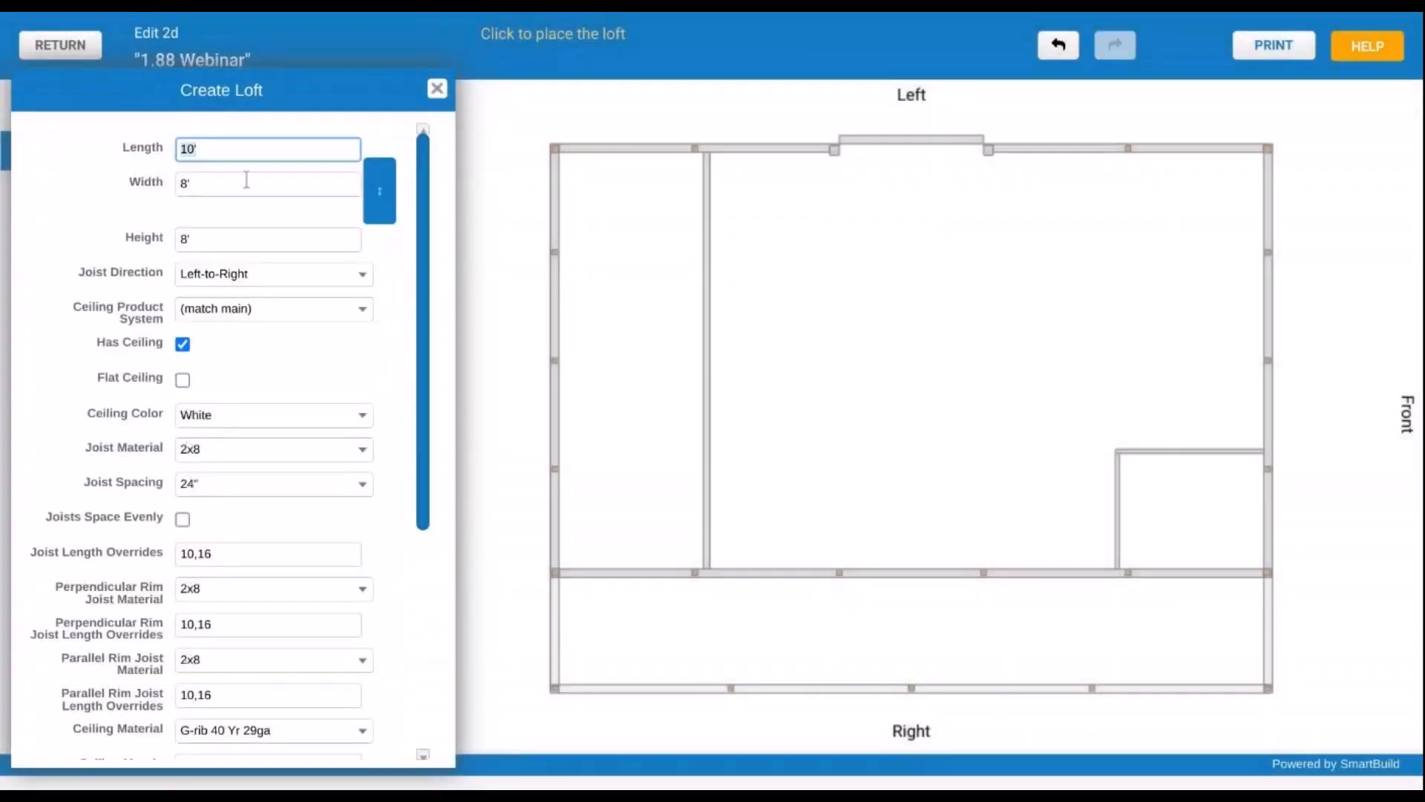
{"action": "left_click", "coordinate": [214, 183]}
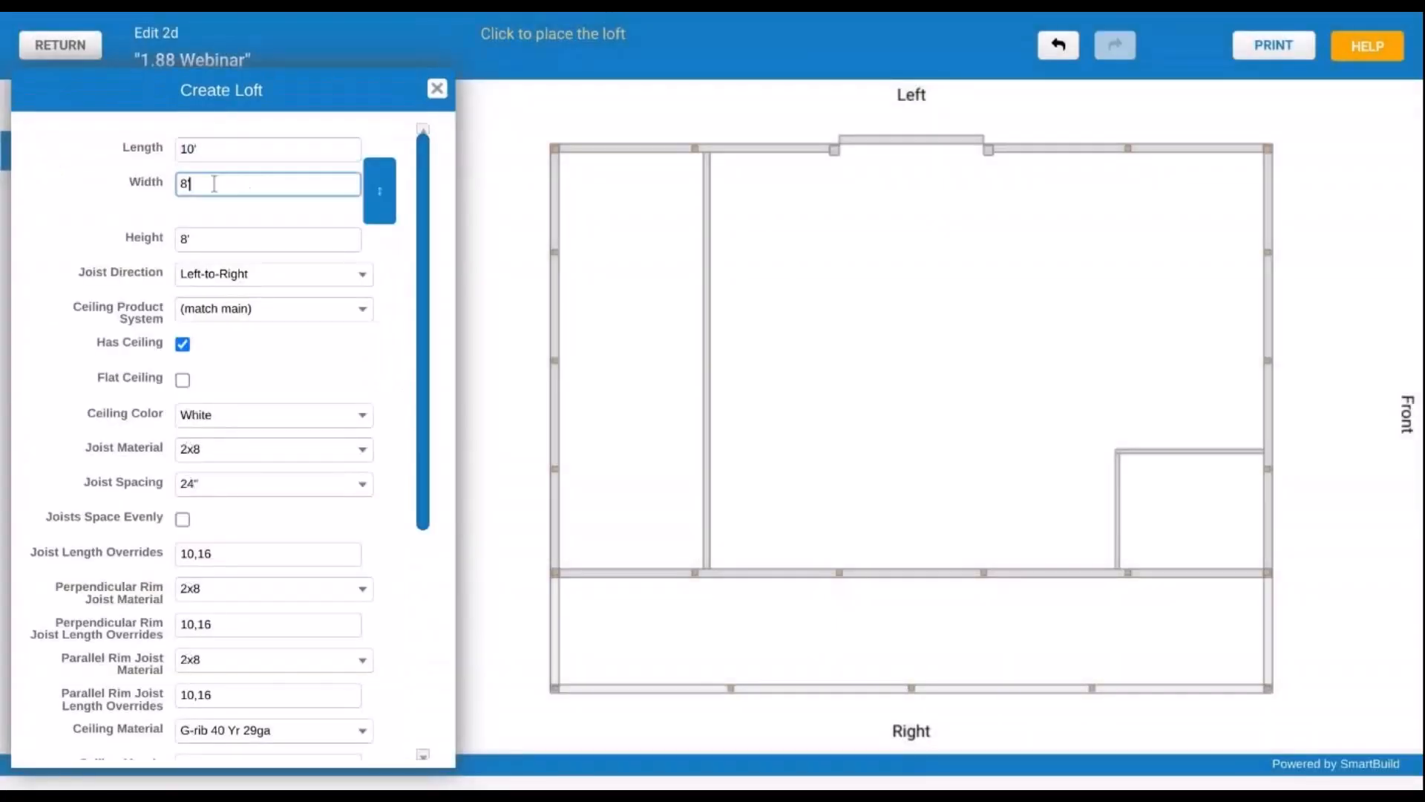
{"action": "key", "text": "BackSpace"}
{"action": "key", "text": "BackSpace"}
{"action": "type", "text": "3p0"}
{"action": "key", "text": "BackSpace"}
{"action": "key", "text": "BackSpace"}
{"action": "type", "text": "0"}
{"action": "key", "text": "Tab"}
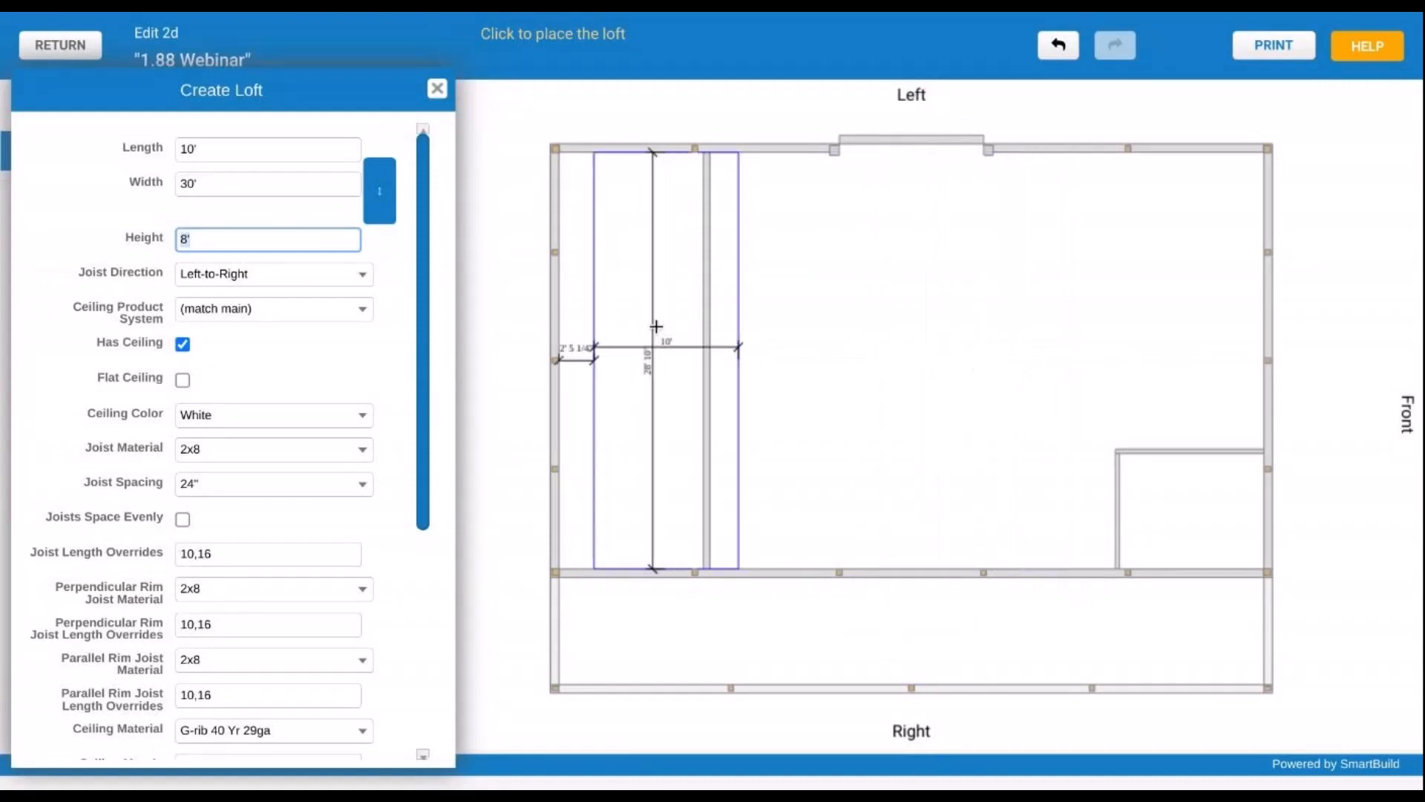
- Keep 2x8 joists running Left-to-Right and turn off the loft ceiling
{"action": "left_click", "coordinate": [362, 276]}
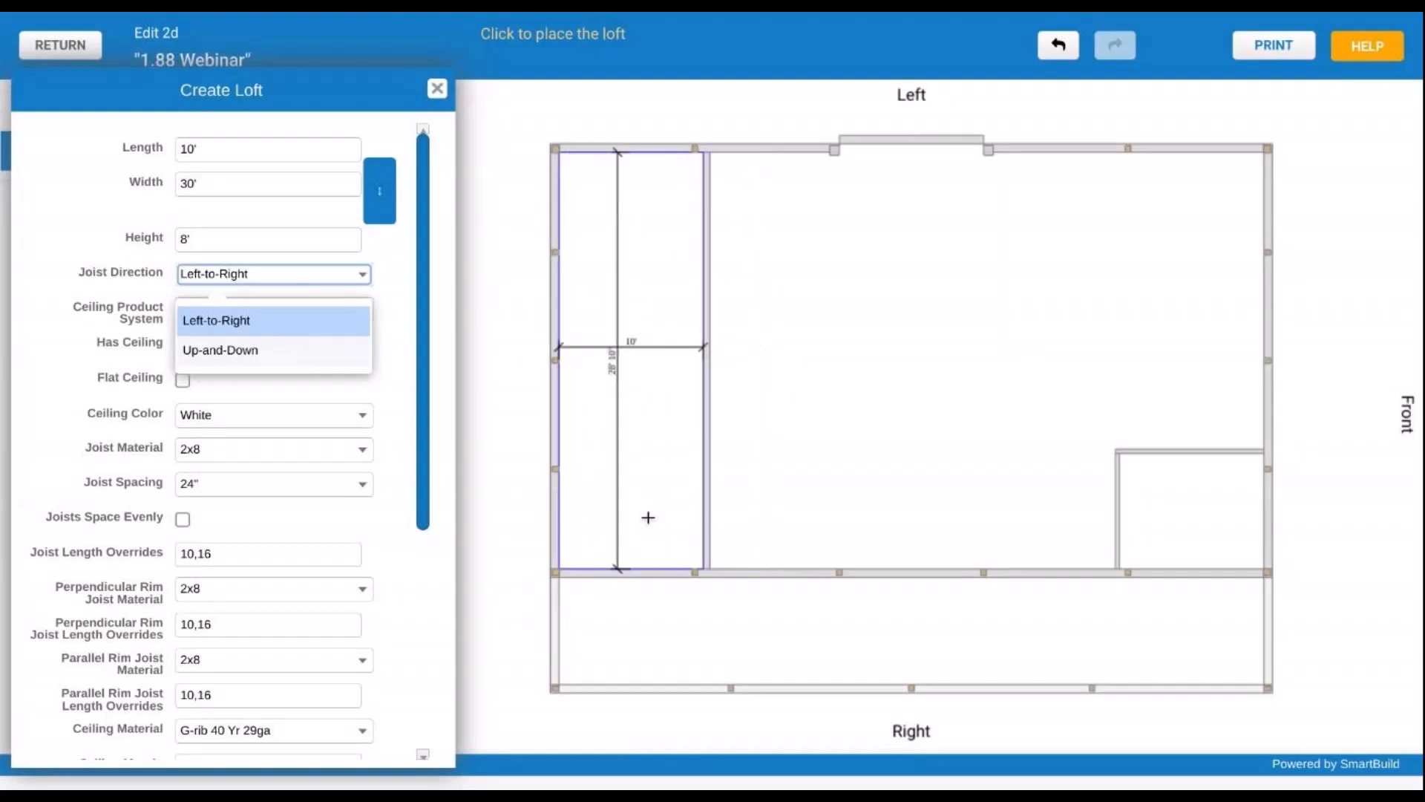
{"action": "left_click", "coordinate": [257, 324]}
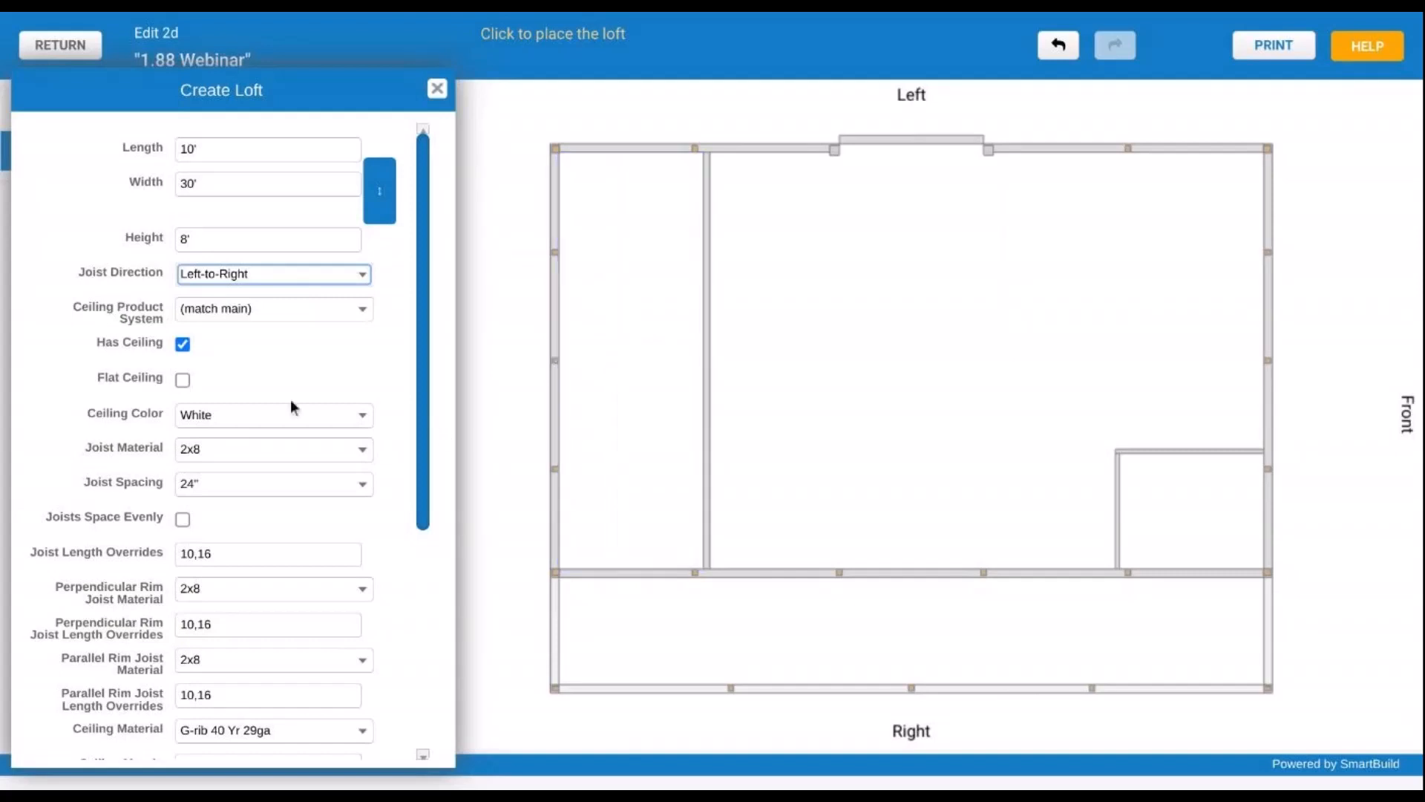
{"action": "scroll", "coordinate": [293, 404], "scroll_direction": "down", "scroll_amount": 1}
{"action": "scroll", "coordinate": [291, 404], "scroll_direction": "down", "scroll_amount": 2}
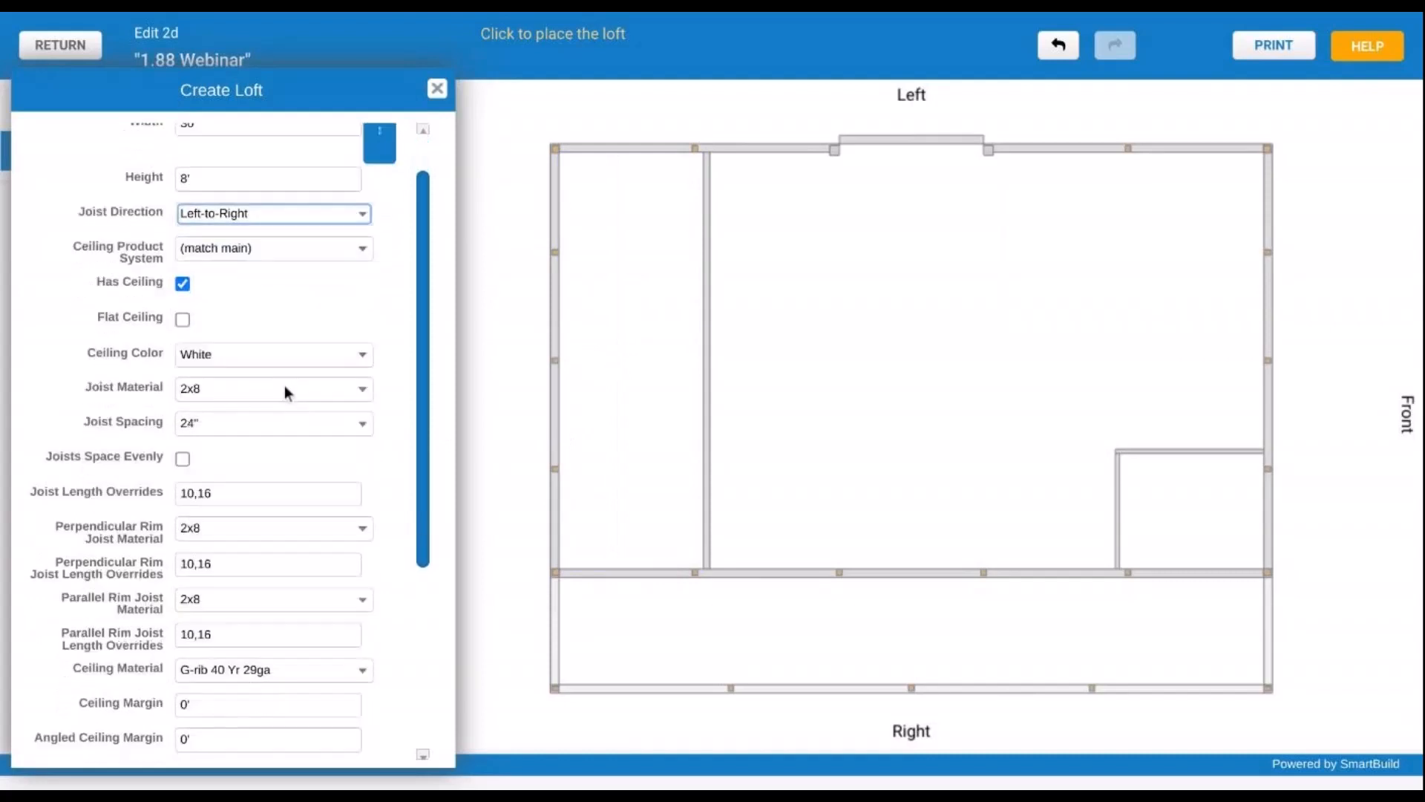
{"action": "left_click", "coordinate": [183, 284]}
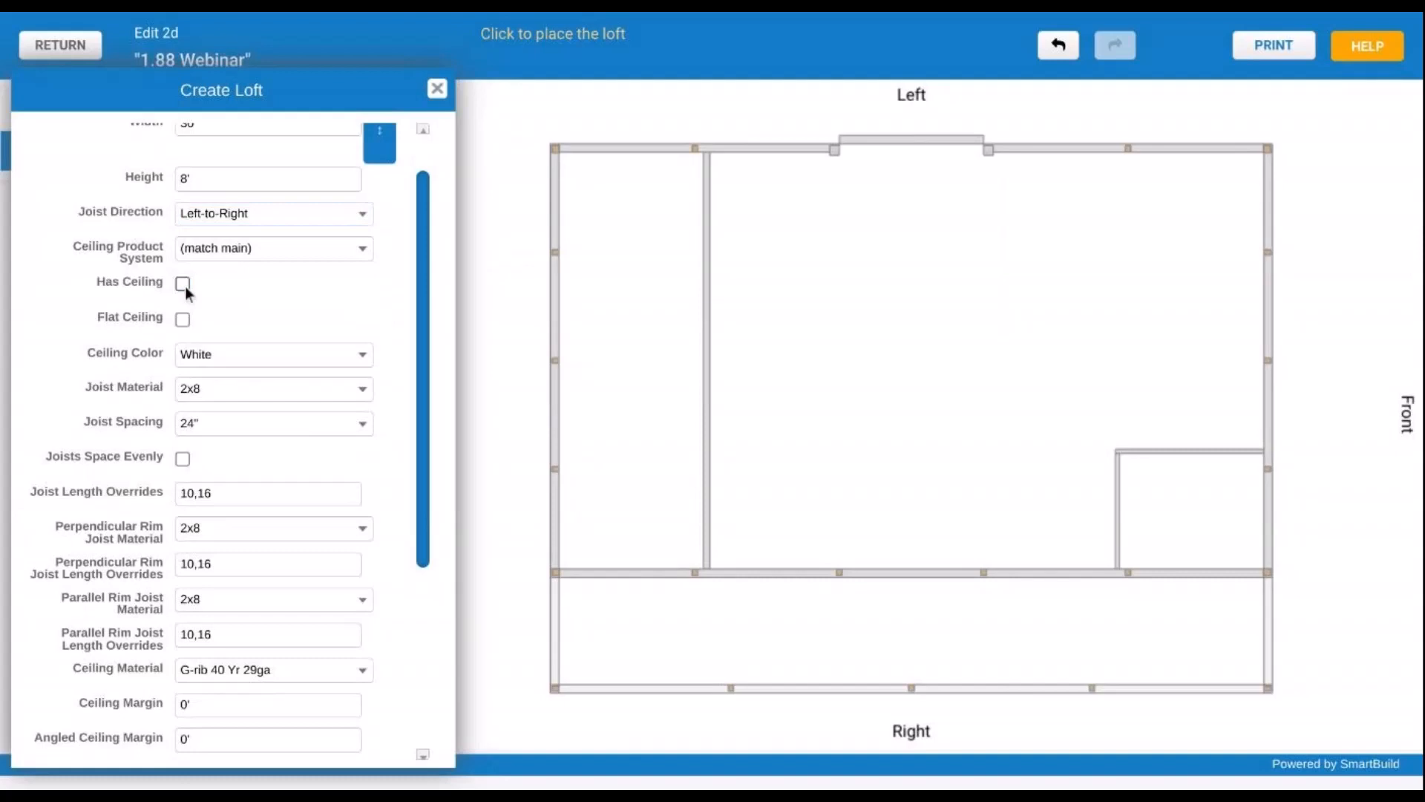
{"action": "scroll", "coordinate": [284, 363], "scroll_direction": "down", "scroll_amount": 4}
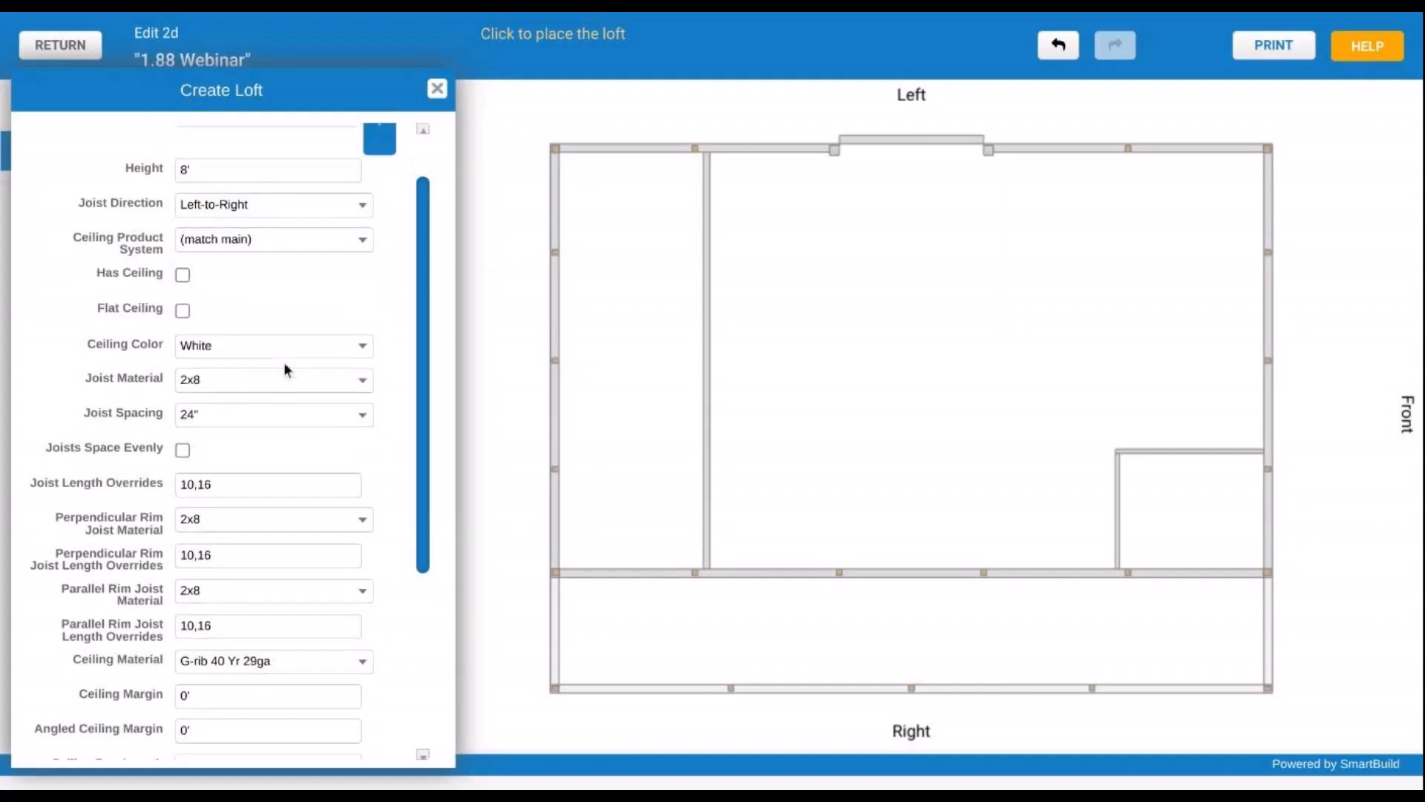
{"action": "scroll", "coordinate": [284, 362], "scroll_direction": "down", "scroll_amount": 2}
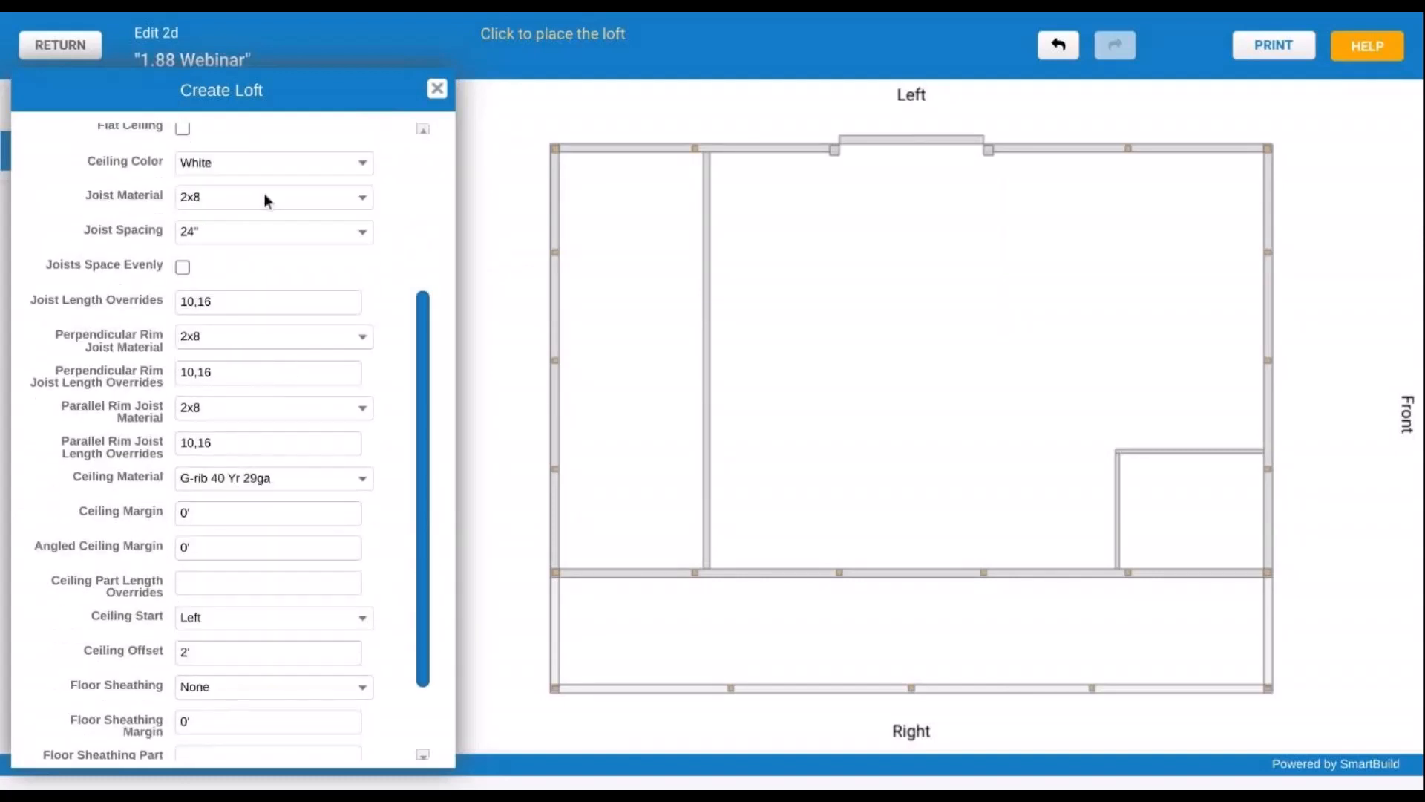
{"action": "left_click", "coordinate": [266, 202]}
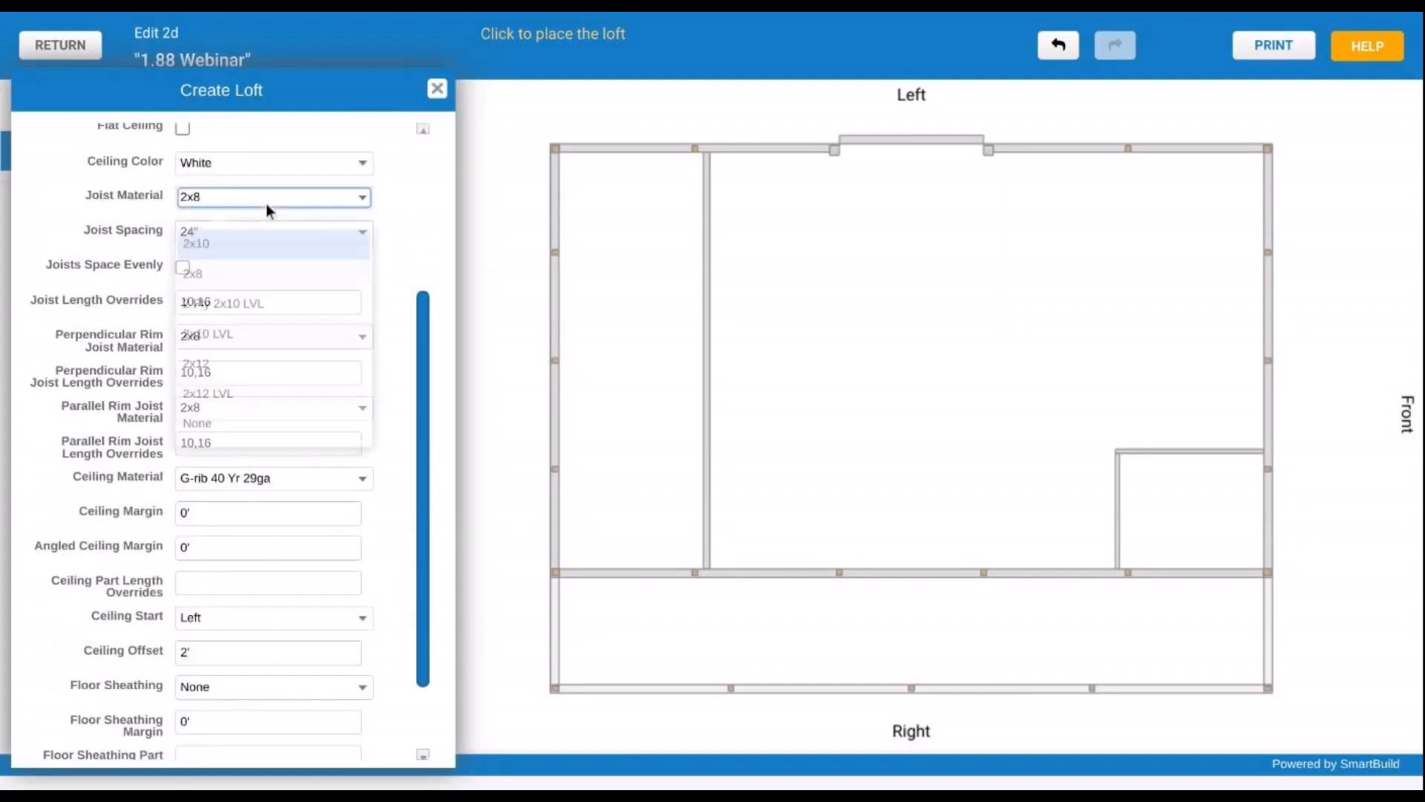
{"action": "left_click", "coordinate": [57, 195]}
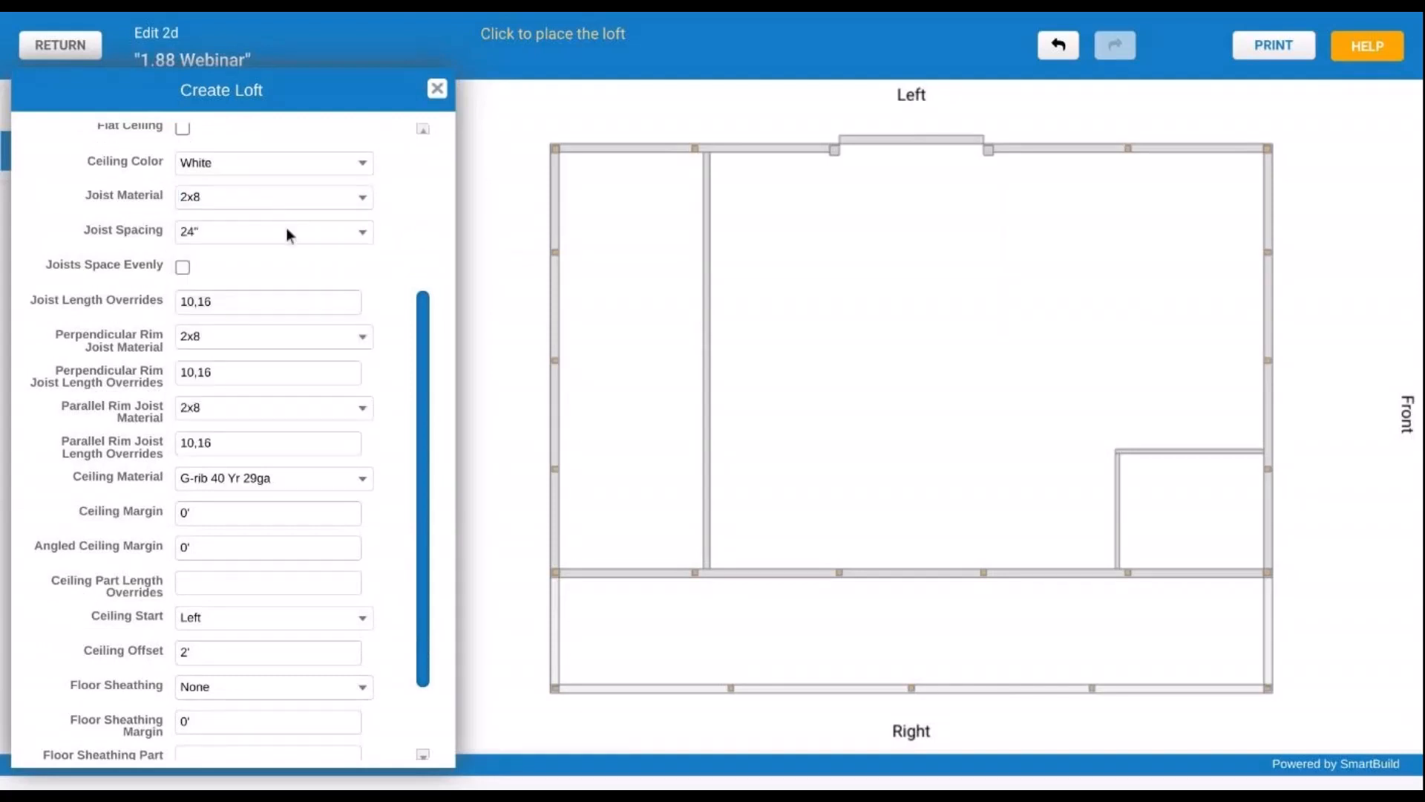
{"action": "scroll", "coordinate": [92, 326], "scroll_direction": "down", "scroll_amount": 3}
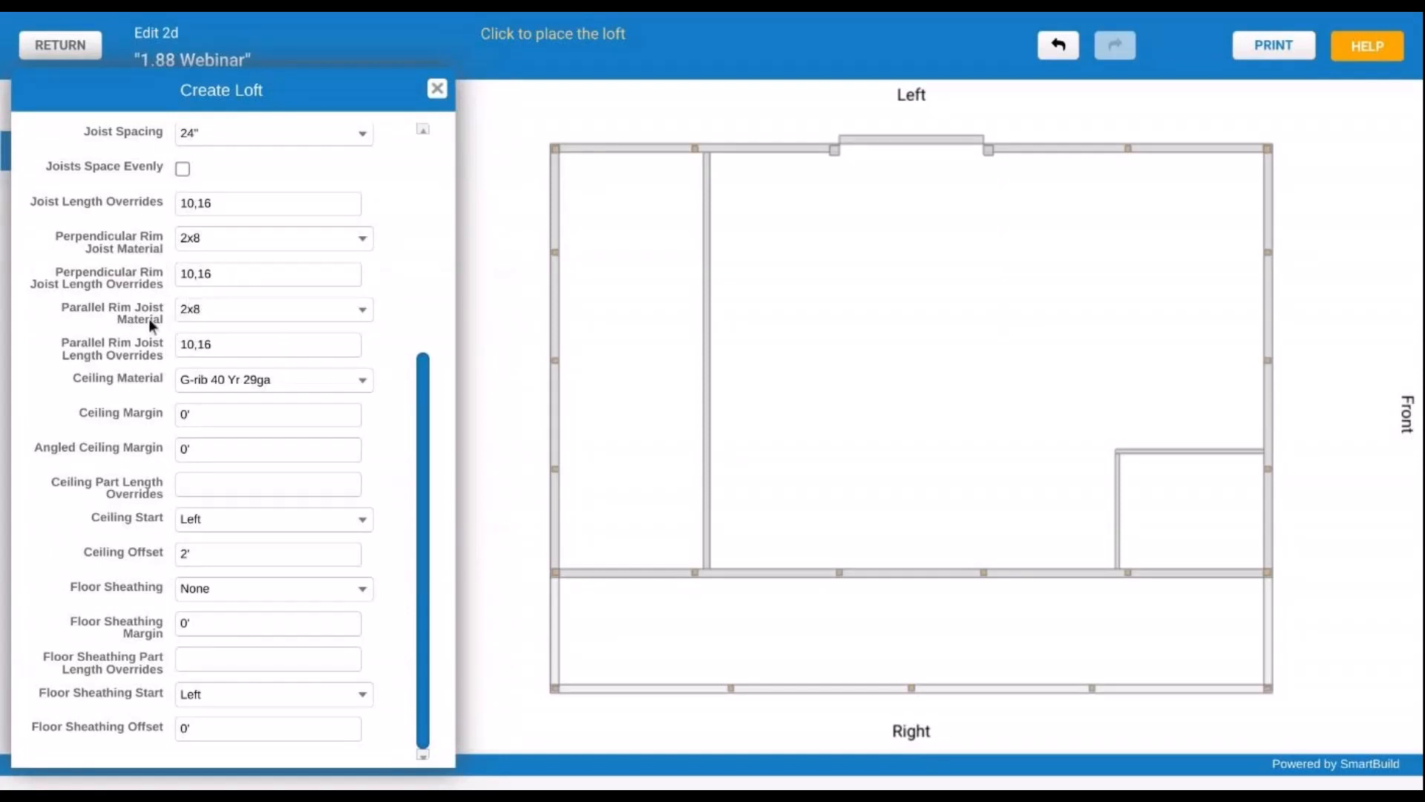
- Use 2x8 parallel and 2x10 perpendicular rim joists with OSB 1/2 4x8 floor sheathing
{"action": "left_click", "coordinate": [202, 314]}
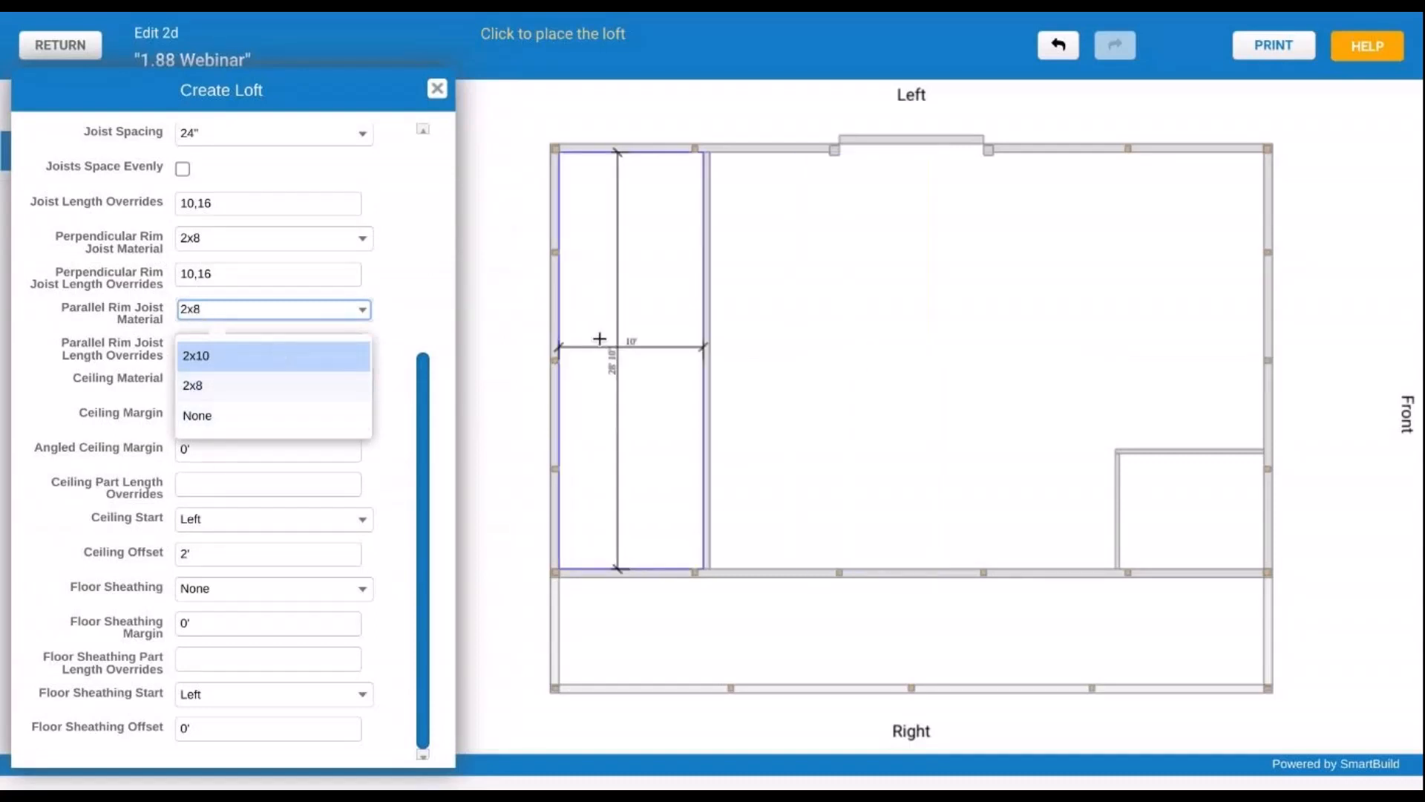
{"action": "left_click", "coordinate": [86, 260]}
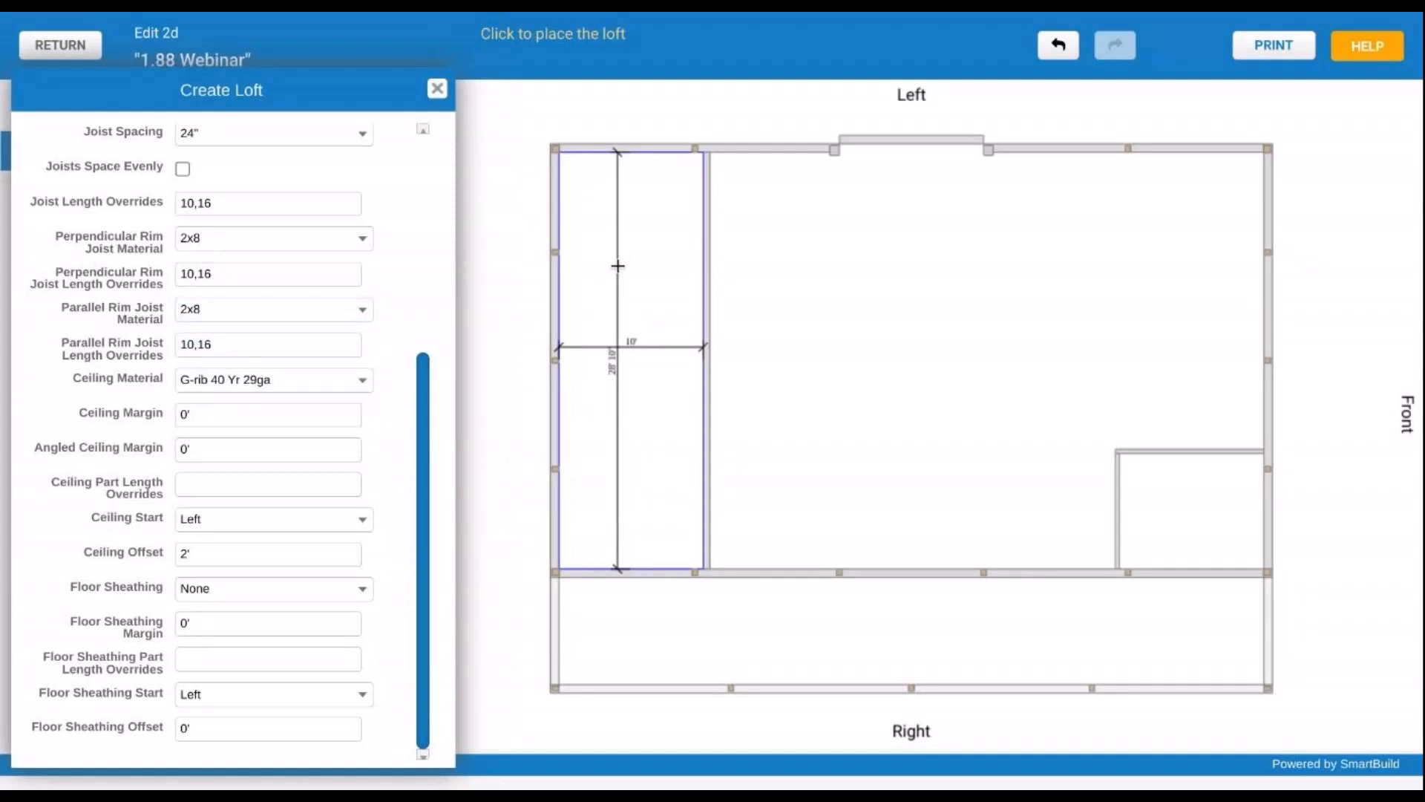
{"action": "left_click", "coordinate": [281, 238]}
{"action": "left_click", "coordinate": [286, 287]}
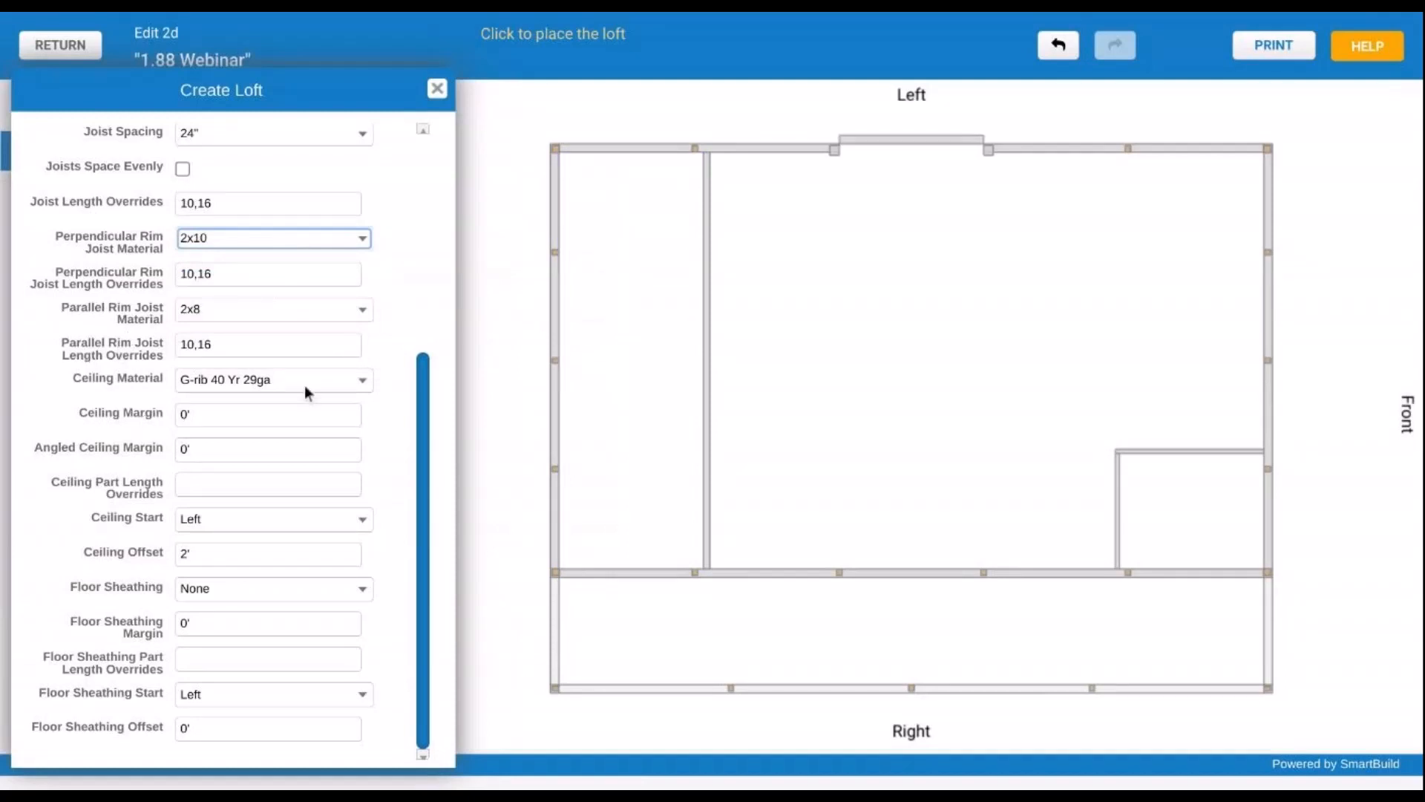
{"action": "left_click", "coordinate": [236, 591]}
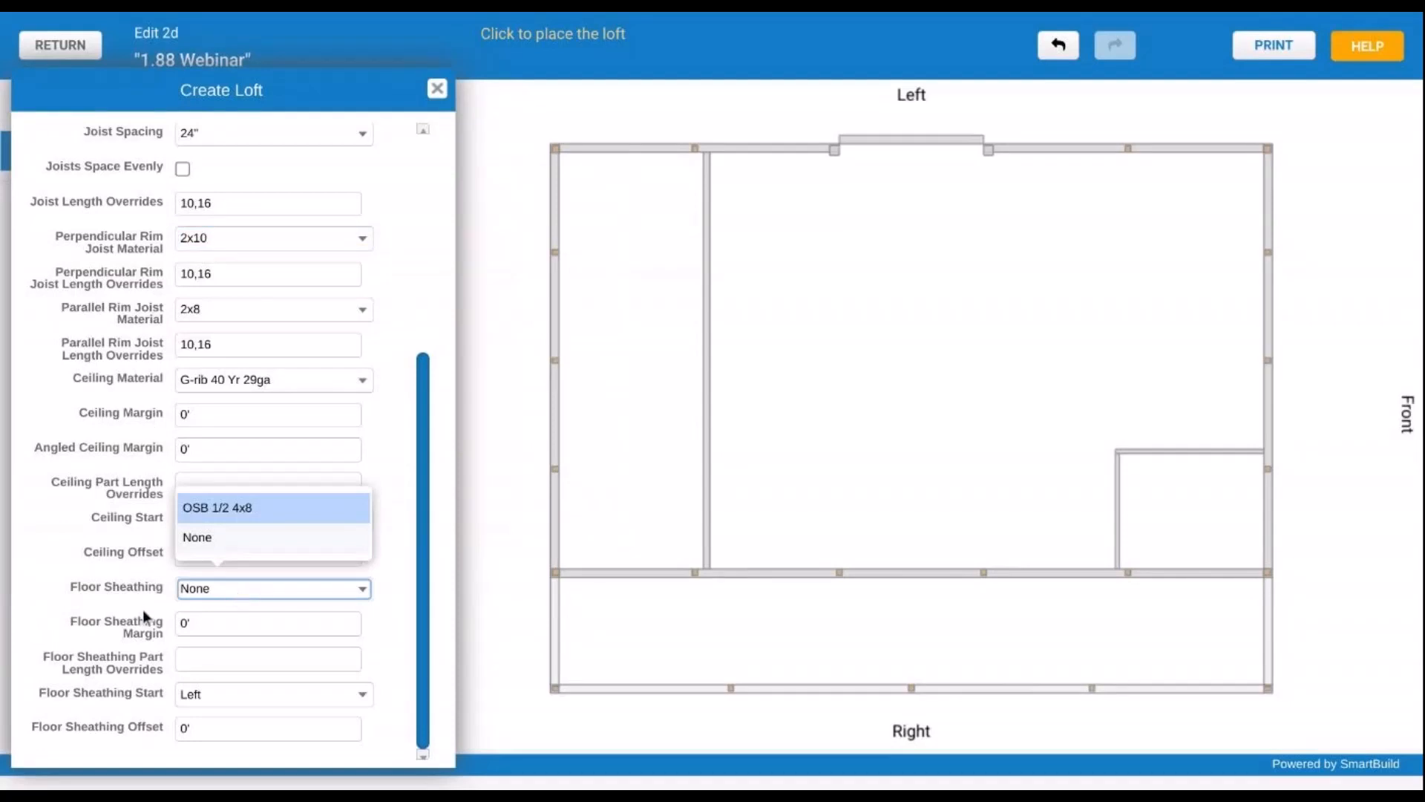
{"action": "left_click", "coordinate": [281, 519]}
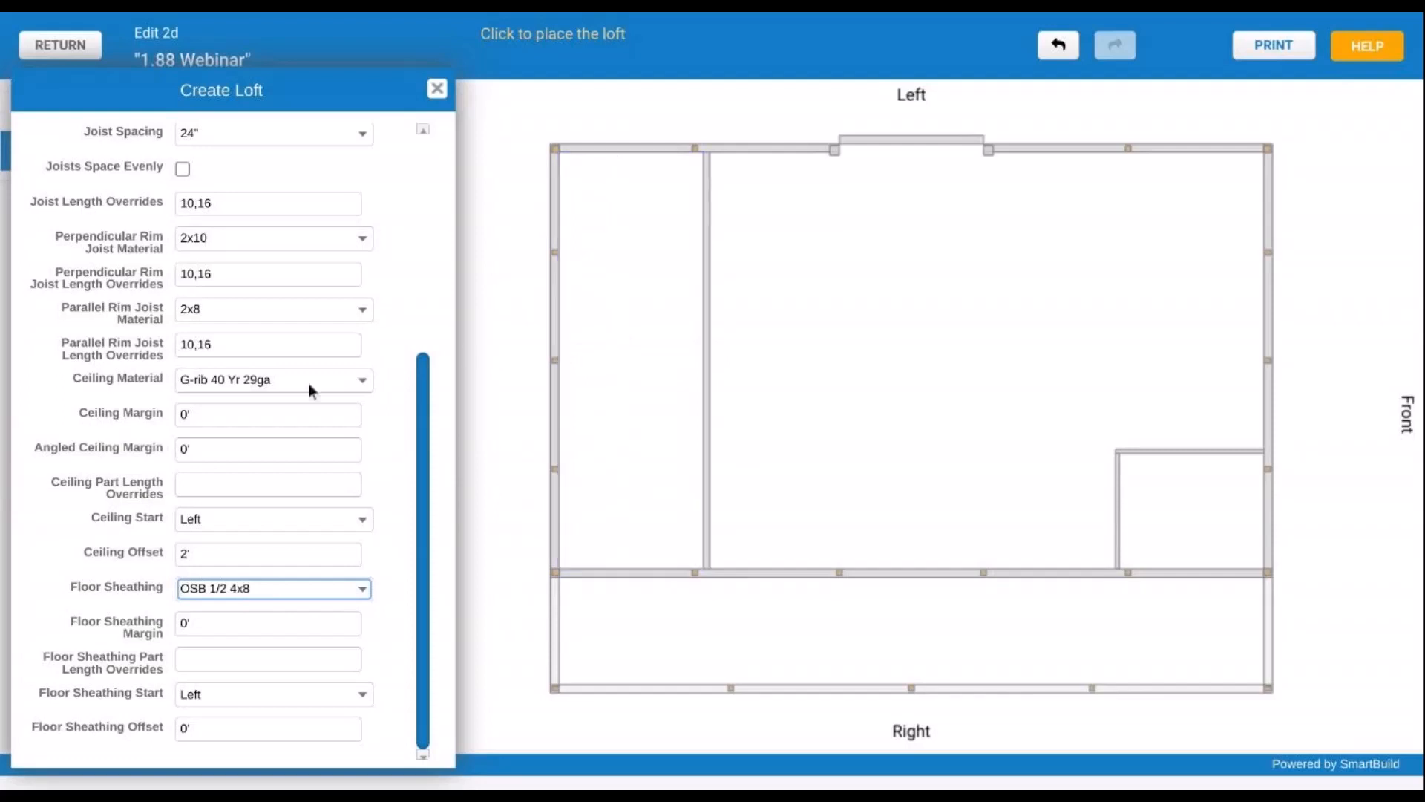
- Place Loft-1 along the left wall of the floor plan and close the loft form
{"action": "scroll", "coordinate": [249, 401], "scroll_direction": "up", "scroll_amount": 5}
{"action": "scroll", "coordinate": [249, 387], "scroll_direction": "down", "scroll_amount": 1}
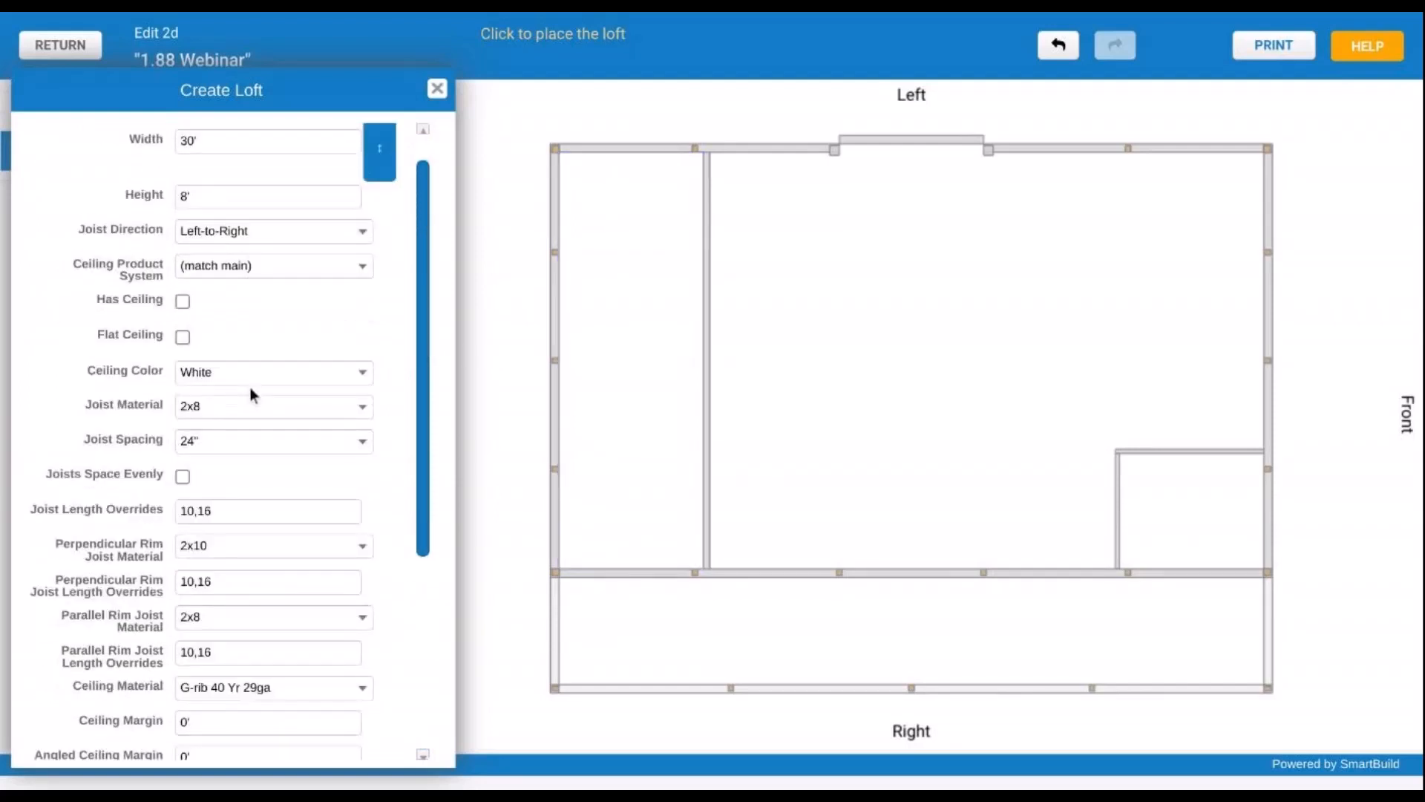
{"action": "scroll", "coordinate": [252, 388], "scroll_direction": "up", "scroll_amount": 1}
{"action": "scroll", "coordinate": [253, 394], "scroll_direction": "down", "scroll_amount": 1}
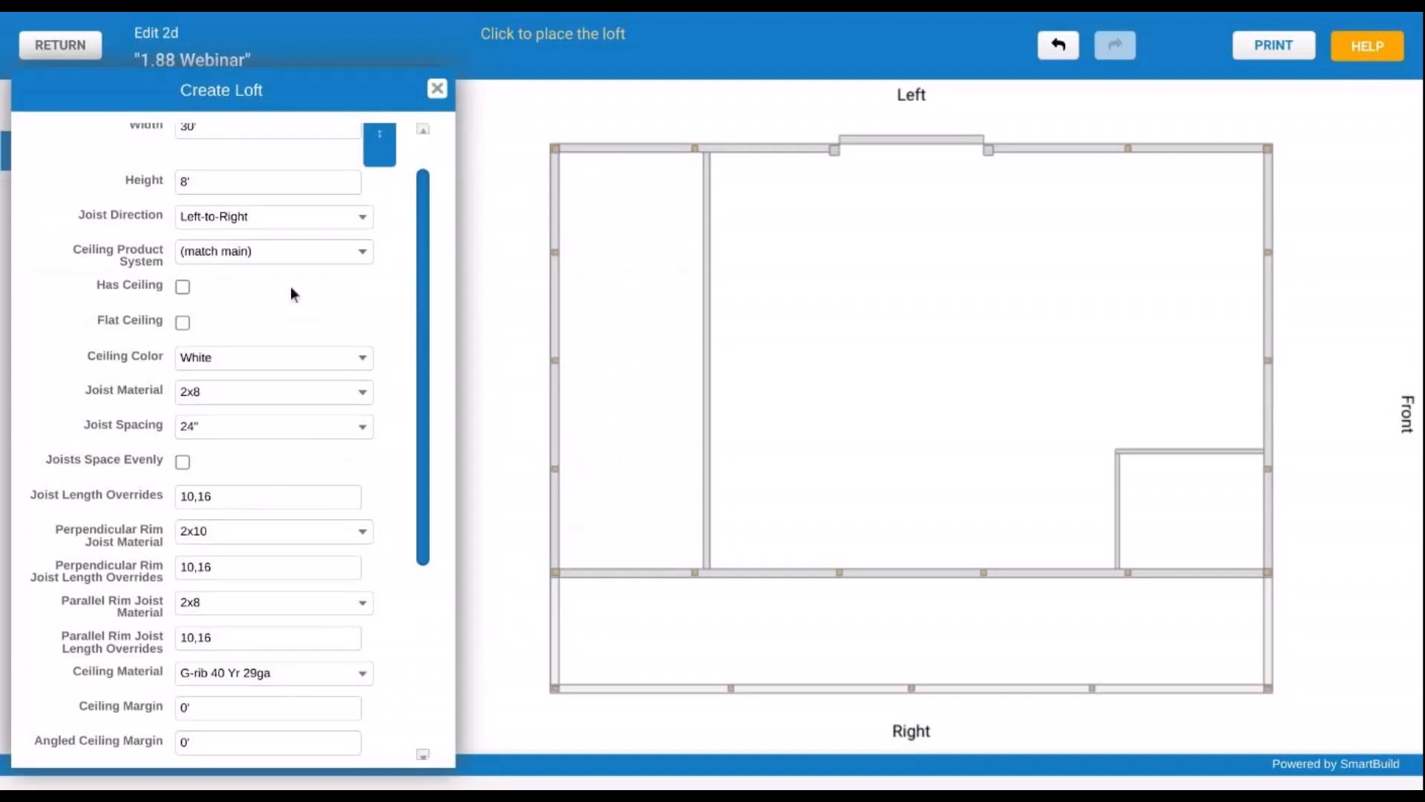
{"action": "scroll", "coordinate": [297, 275], "scroll_direction": "up", "scroll_amount": 2}
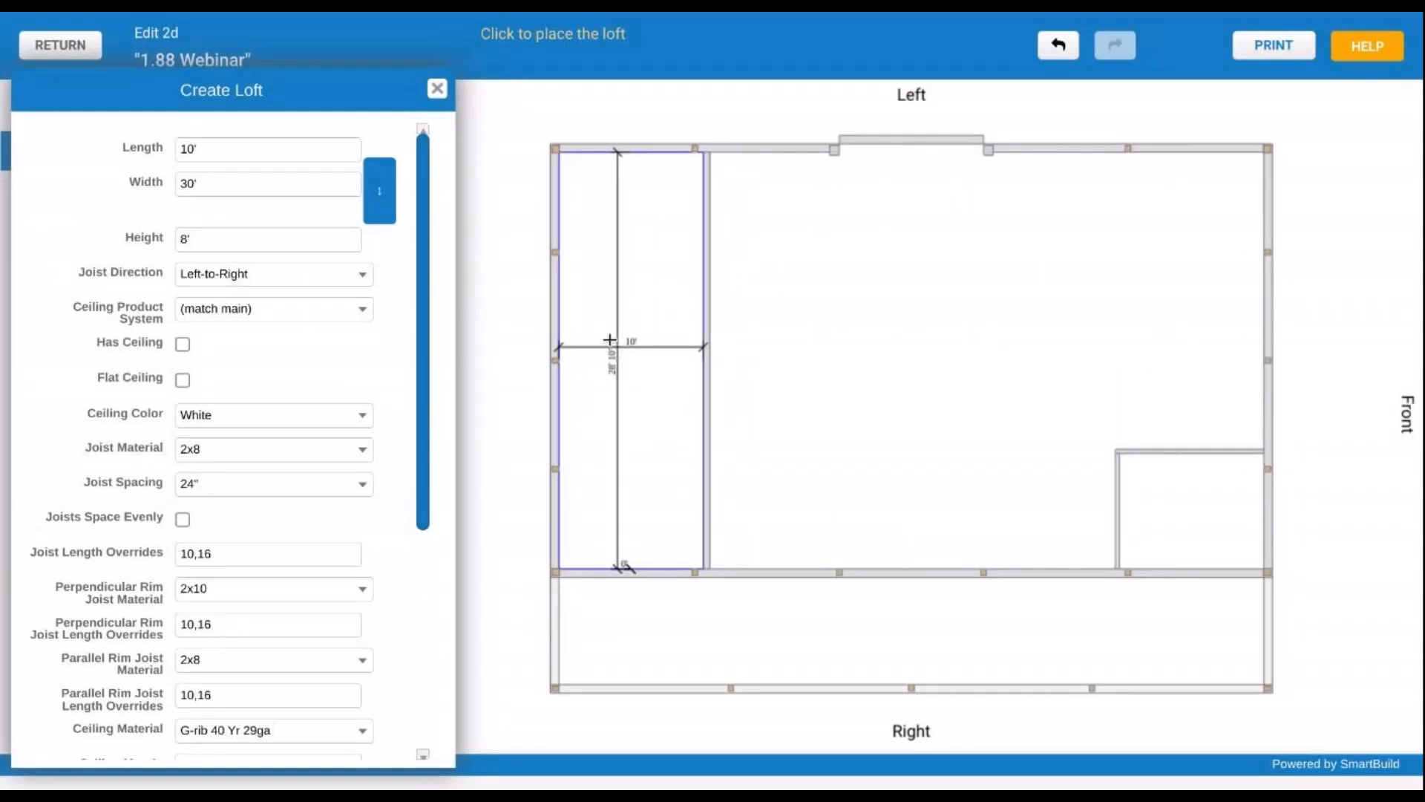
{"action": "left_click", "coordinate": [569, 321]}
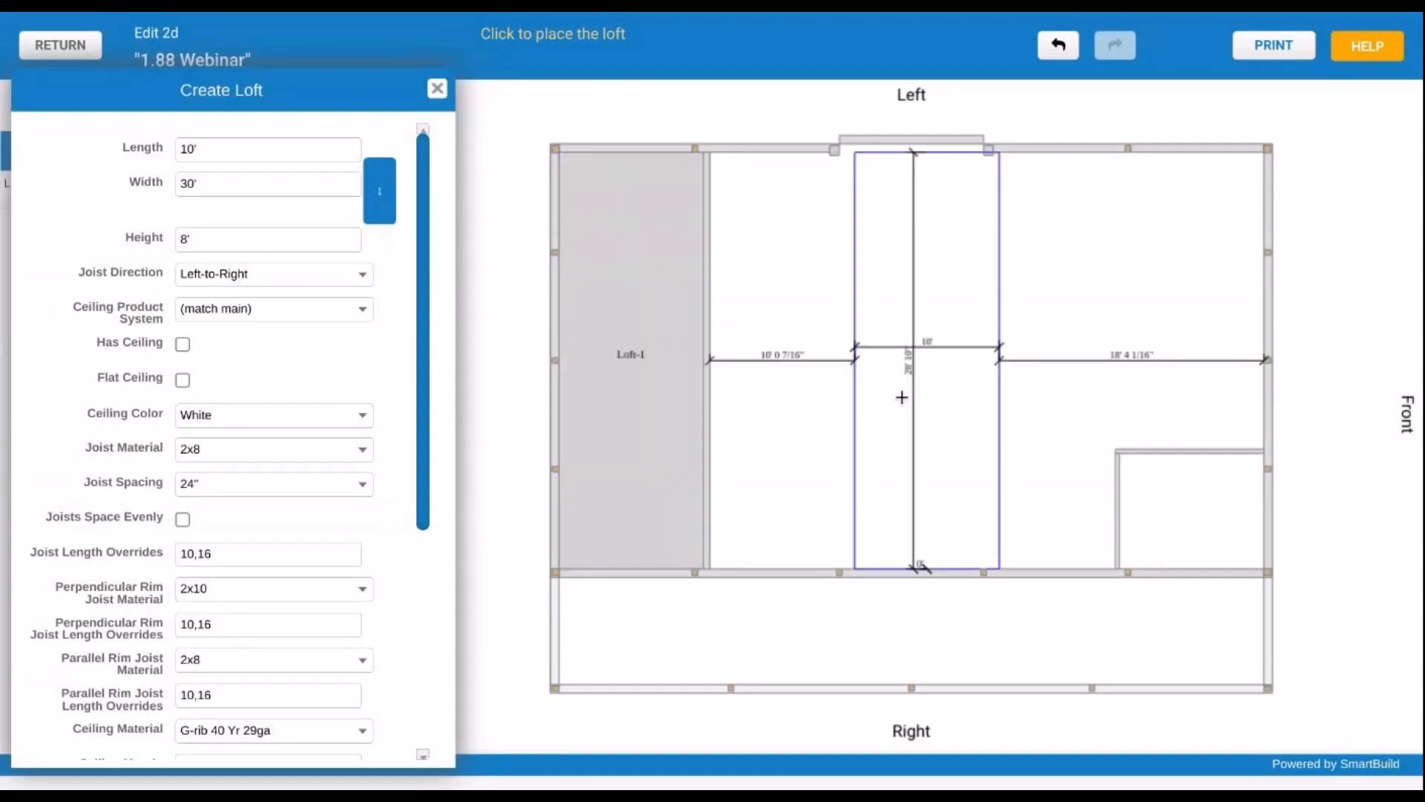
{"action": "left_click", "coordinate": [436, 89]}
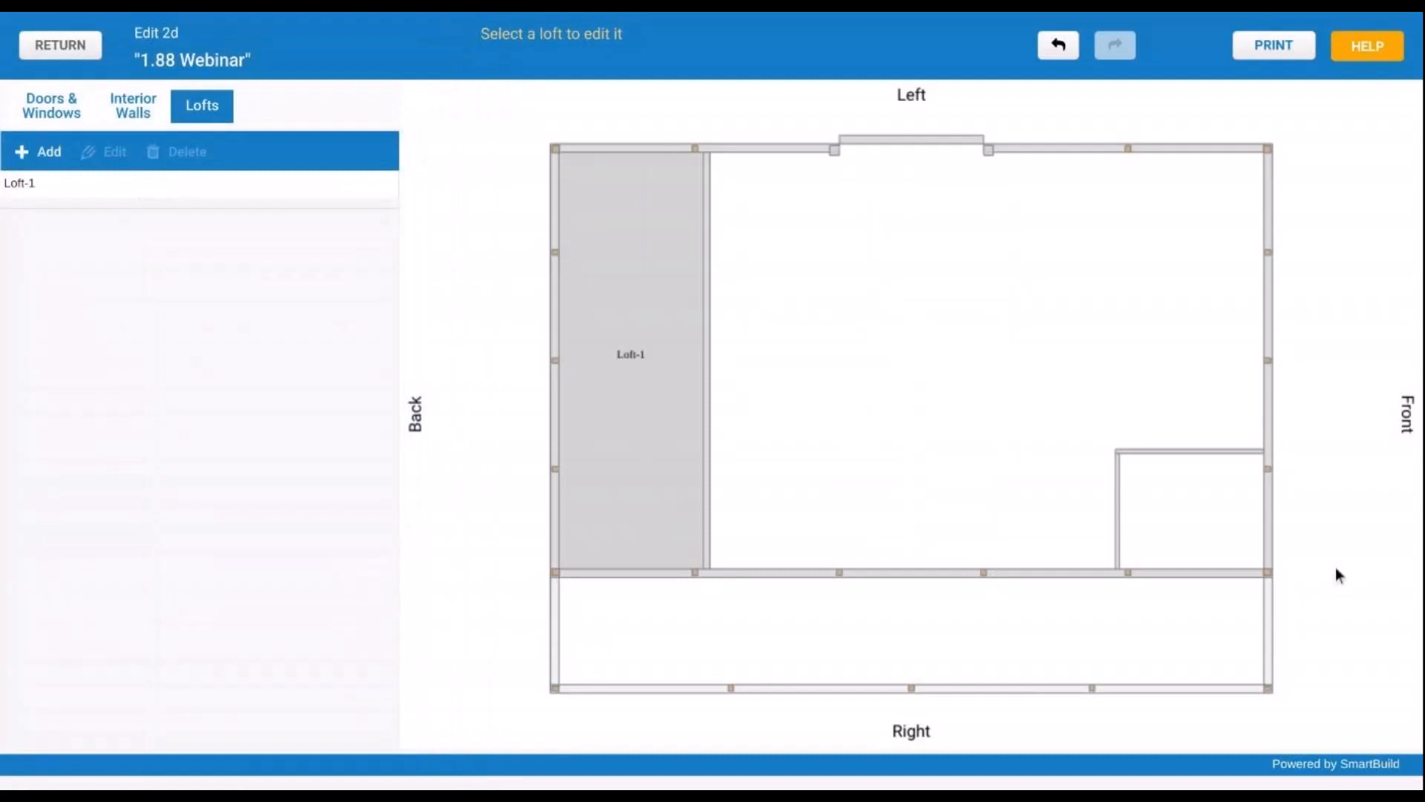
- Add another loft with length 10'3.5" and width 8'3.5"
{"action": "left_click", "coordinate": [49, 153]}
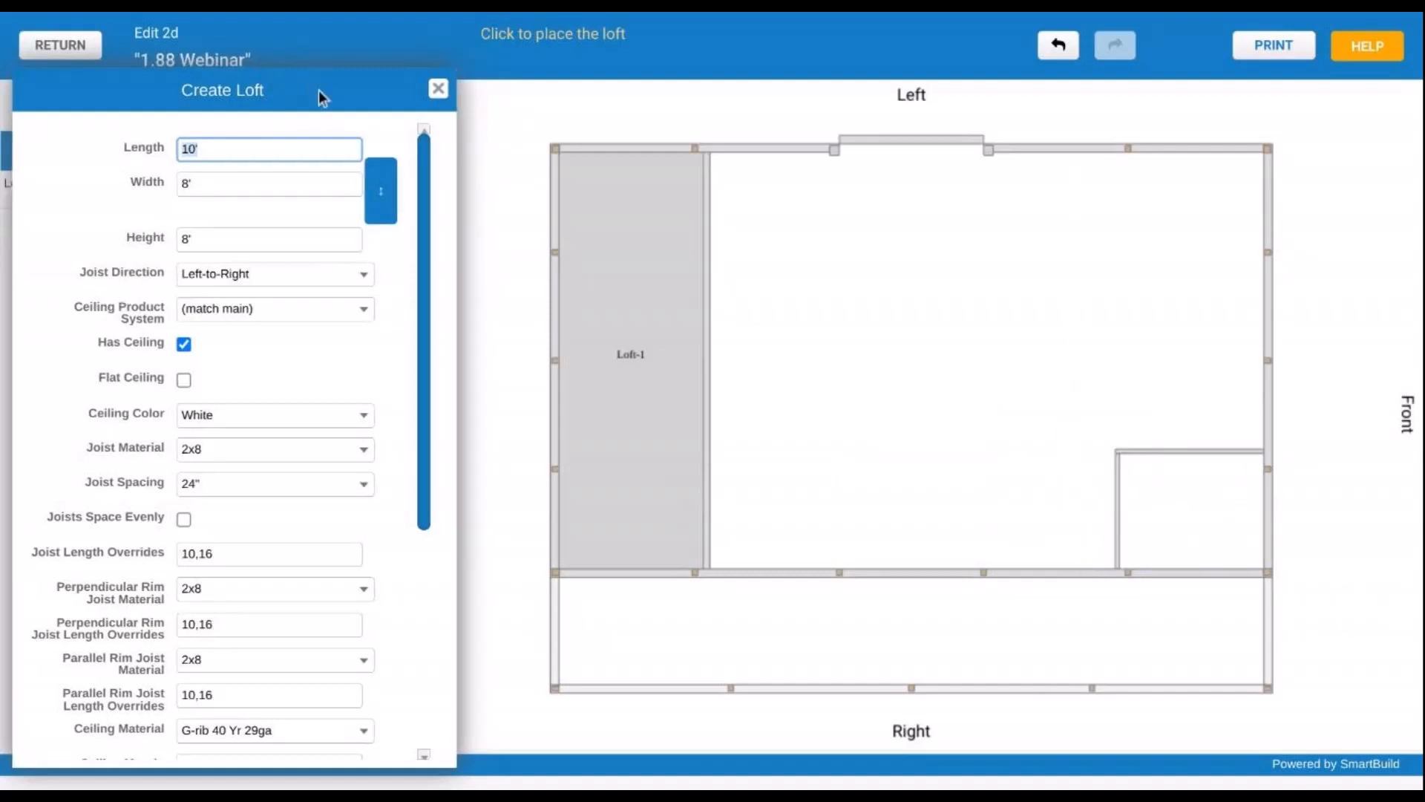
{"action": "mouse_move", "coordinate": [318, 91]}
{"action": "left_mouse_down"}
{"action": "mouse_move", "coordinate": [509, 88]}
{"action": "mouse_move", "coordinate": [310, 75]}
{"action": "left_mouse_up"}
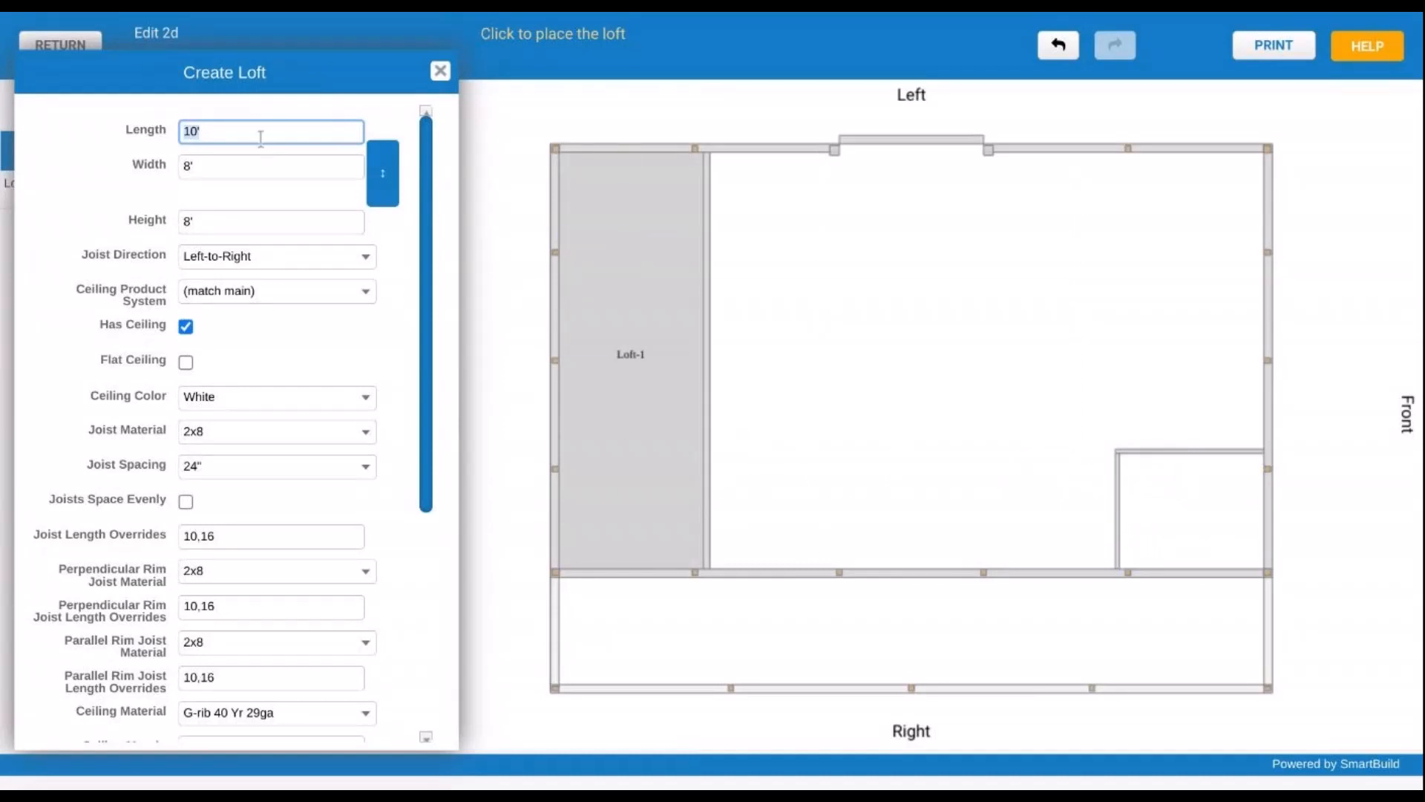
{"action": "type", "text": "10'3.5"}
{"action": "key", "text": "Tab"}
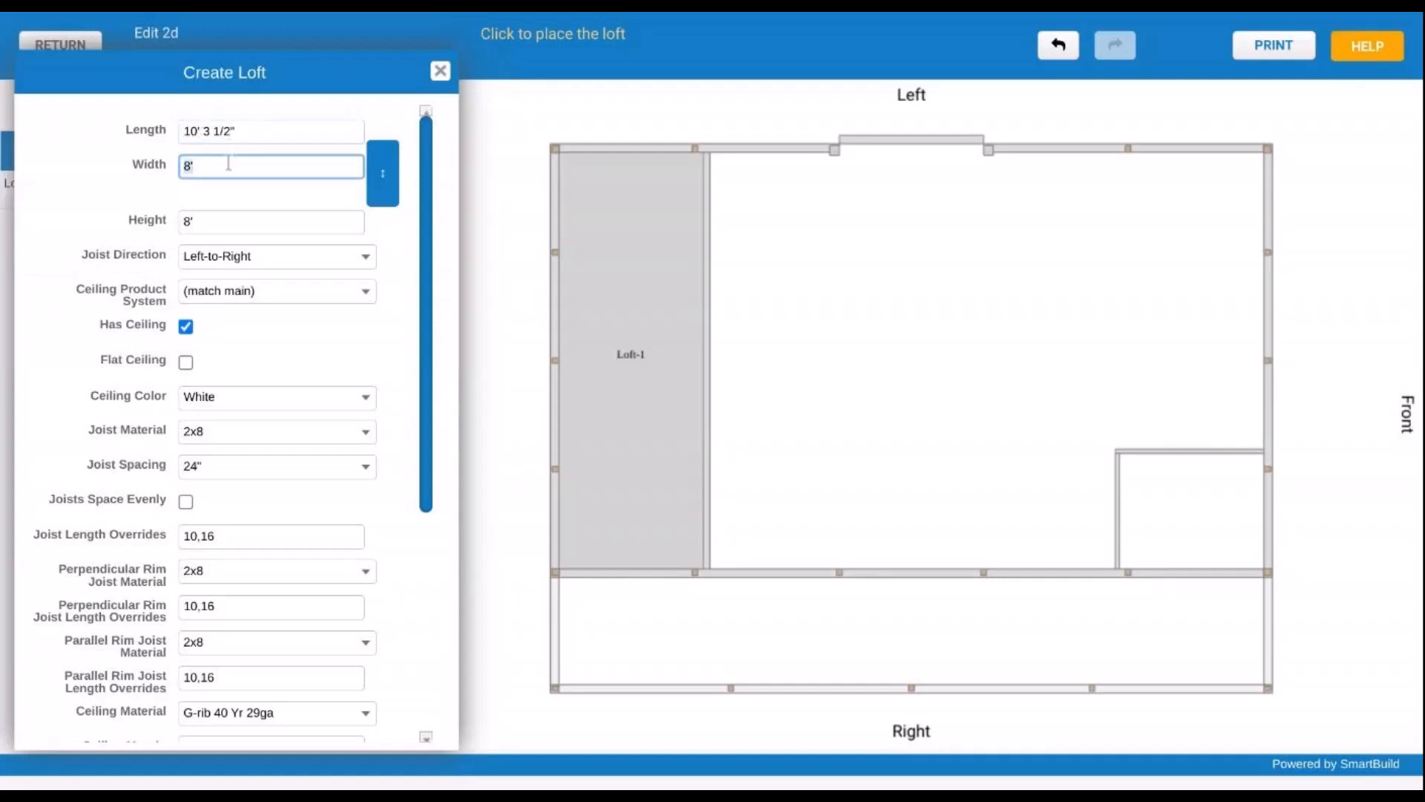
{"action": "left_click", "coordinate": [261, 168]}
{"action": "type", "text": "3.5'"}
{"action": "key", "text": "Tab"}
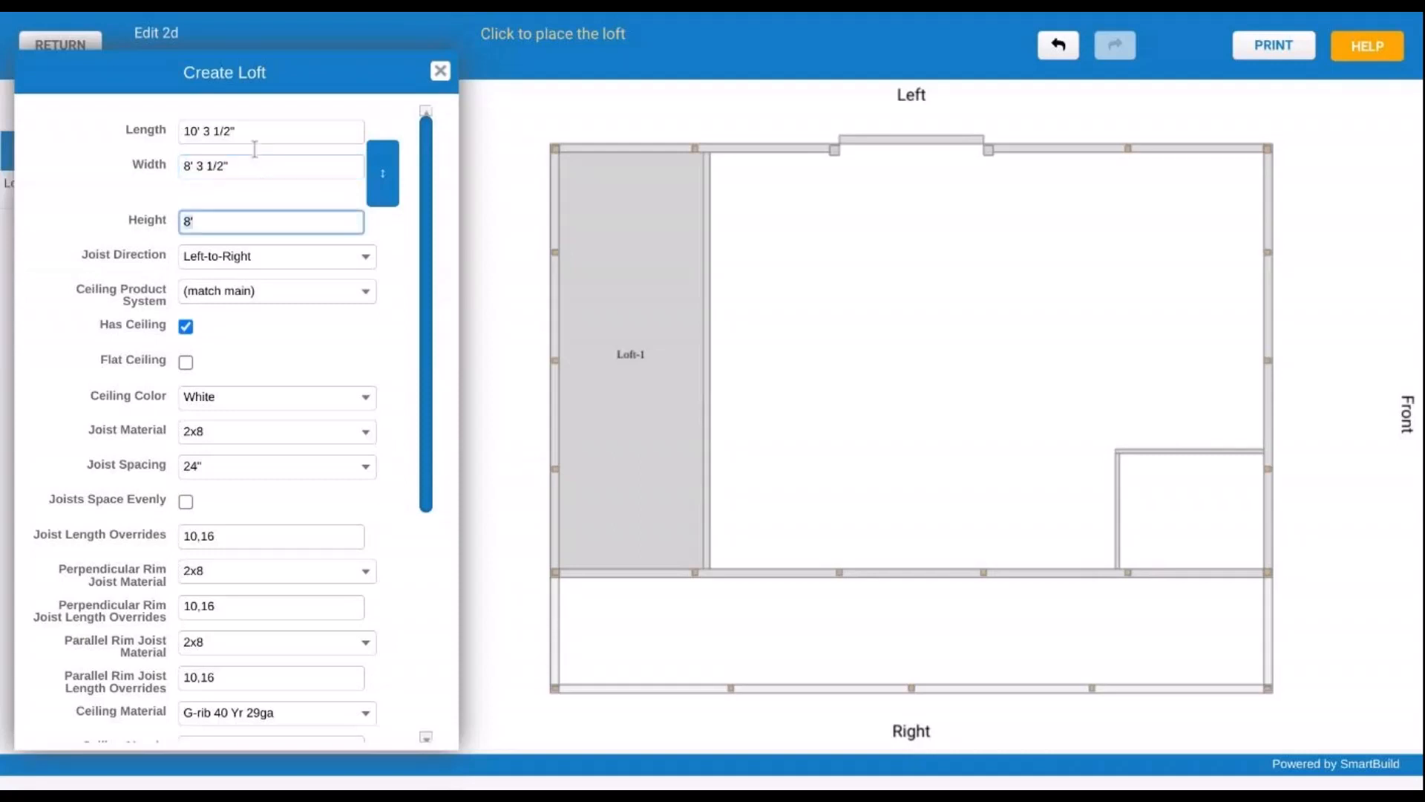
- Place Loft-2 over the small lower-right room and close the loft form
{"action": "left_click", "coordinate": [1238, 522]}
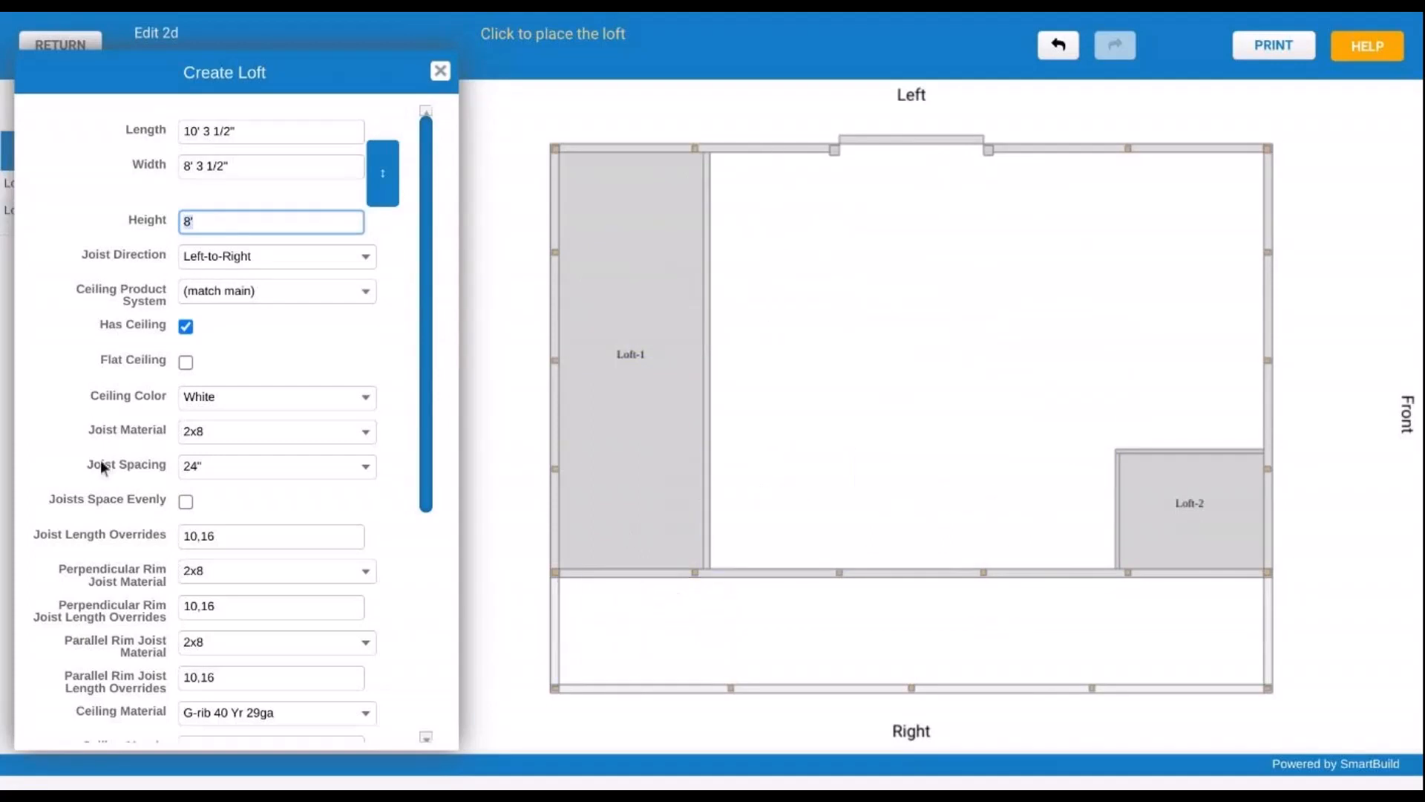
{"action": "scroll", "coordinate": [253, 326], "scroll_direction": "down", "scroll_amount": 1}
{"action": "scroll", "coordinate": [260, 319], "scroll_direction": "down", "scroll_amount": 5}
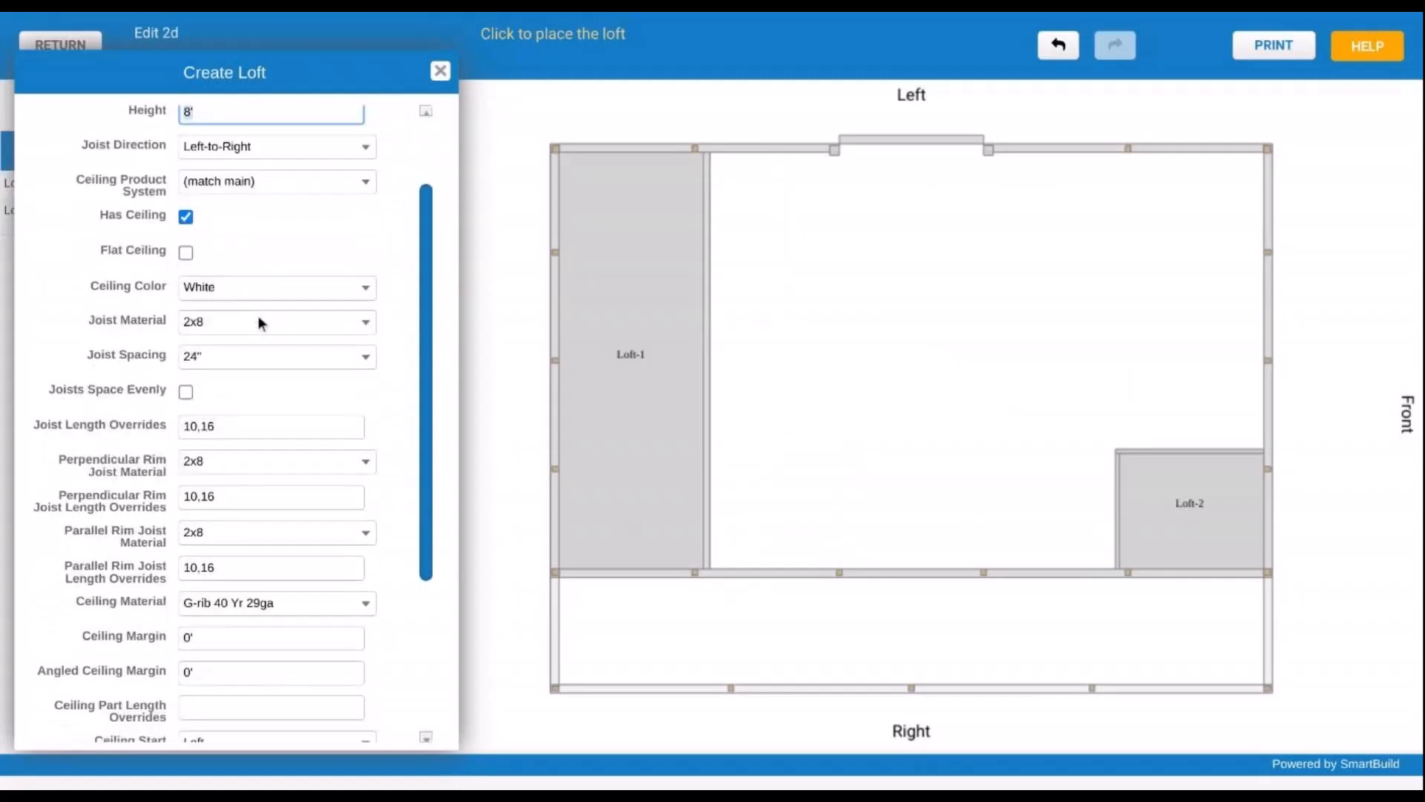
{"action": "scroll", "coordinate": [176, 278], "scroll_direction": "down", "scroll_amount": 2}
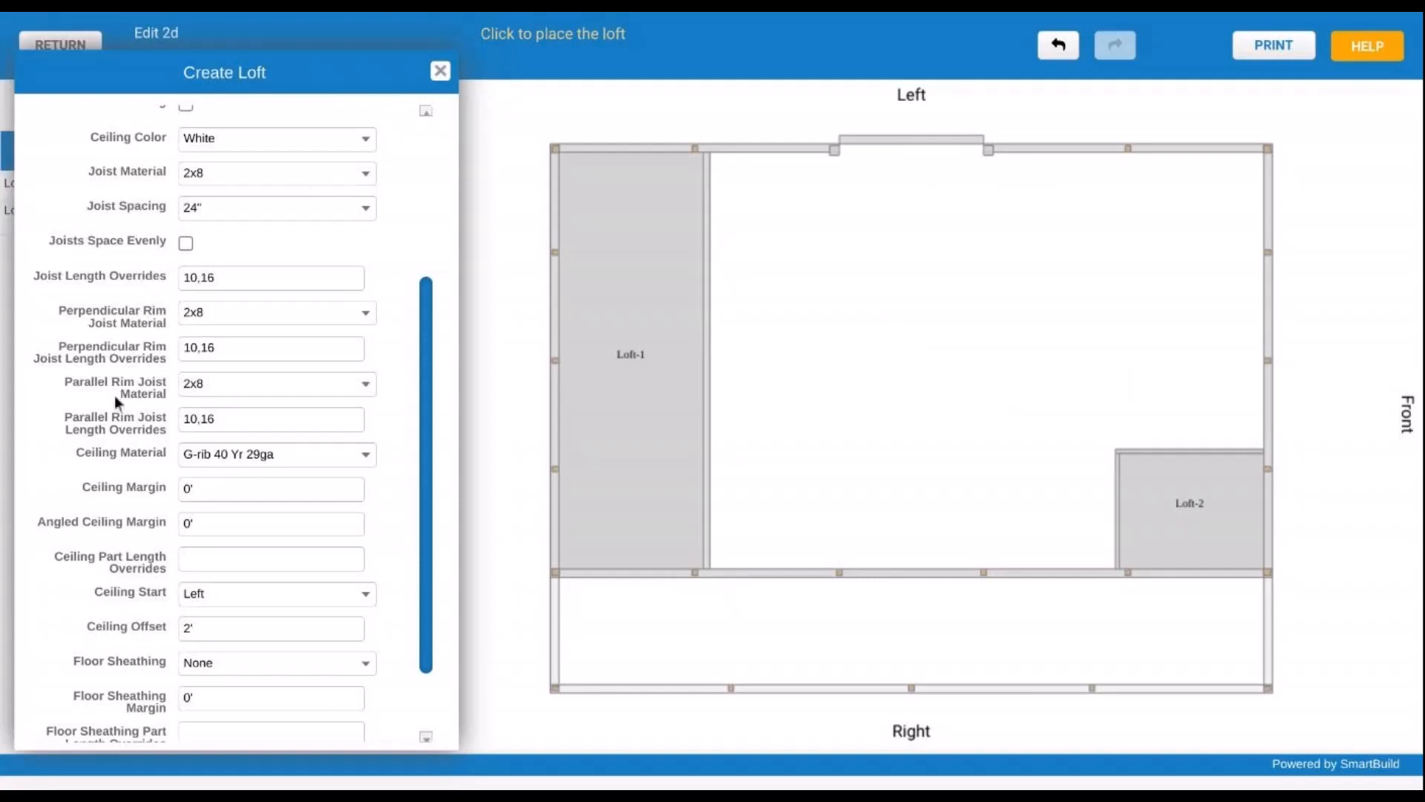
{"action": "scroll", "coordinate": [145, 411], "scroll_direction": "down", "scroll_amount": 3}
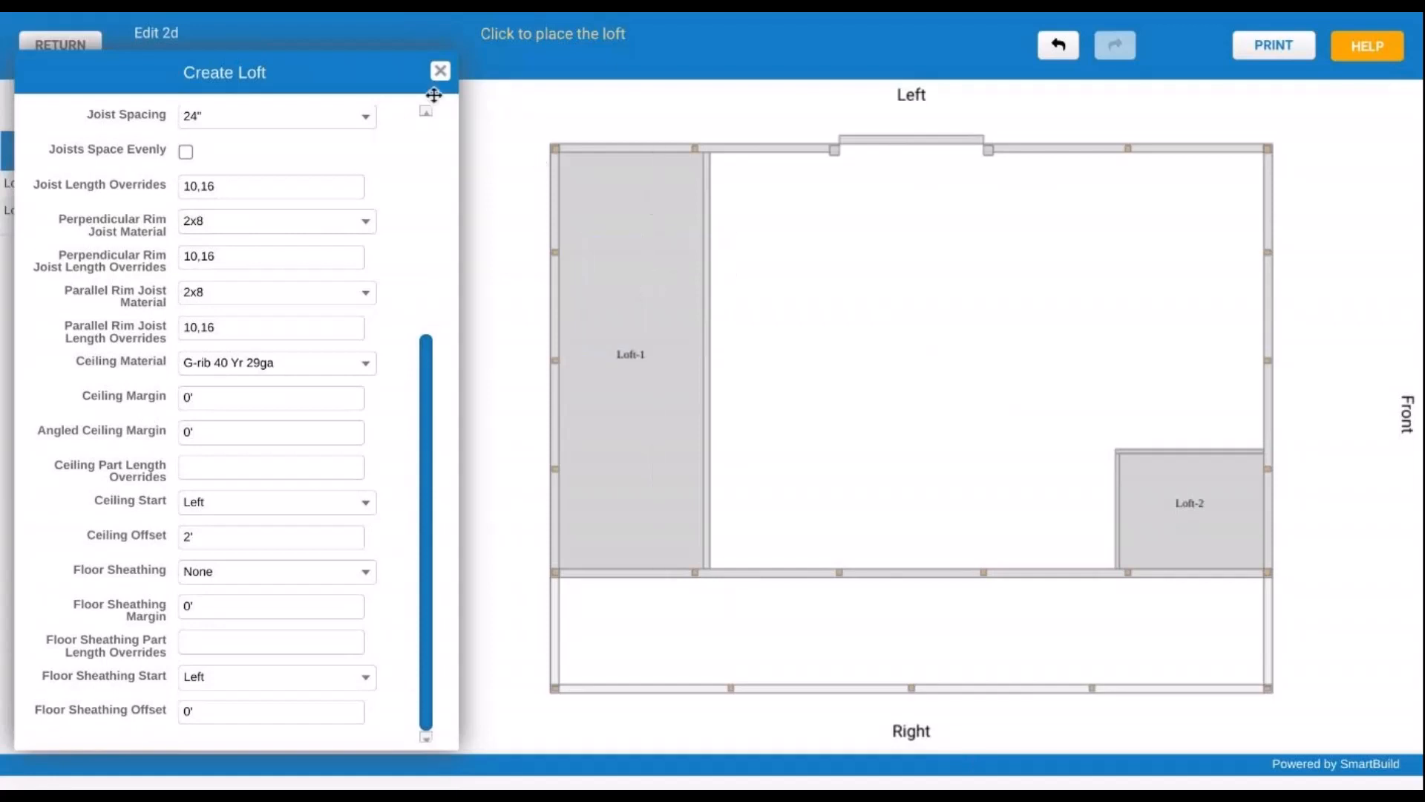
{"action": "left_click", "coordinate": [440, 71]}
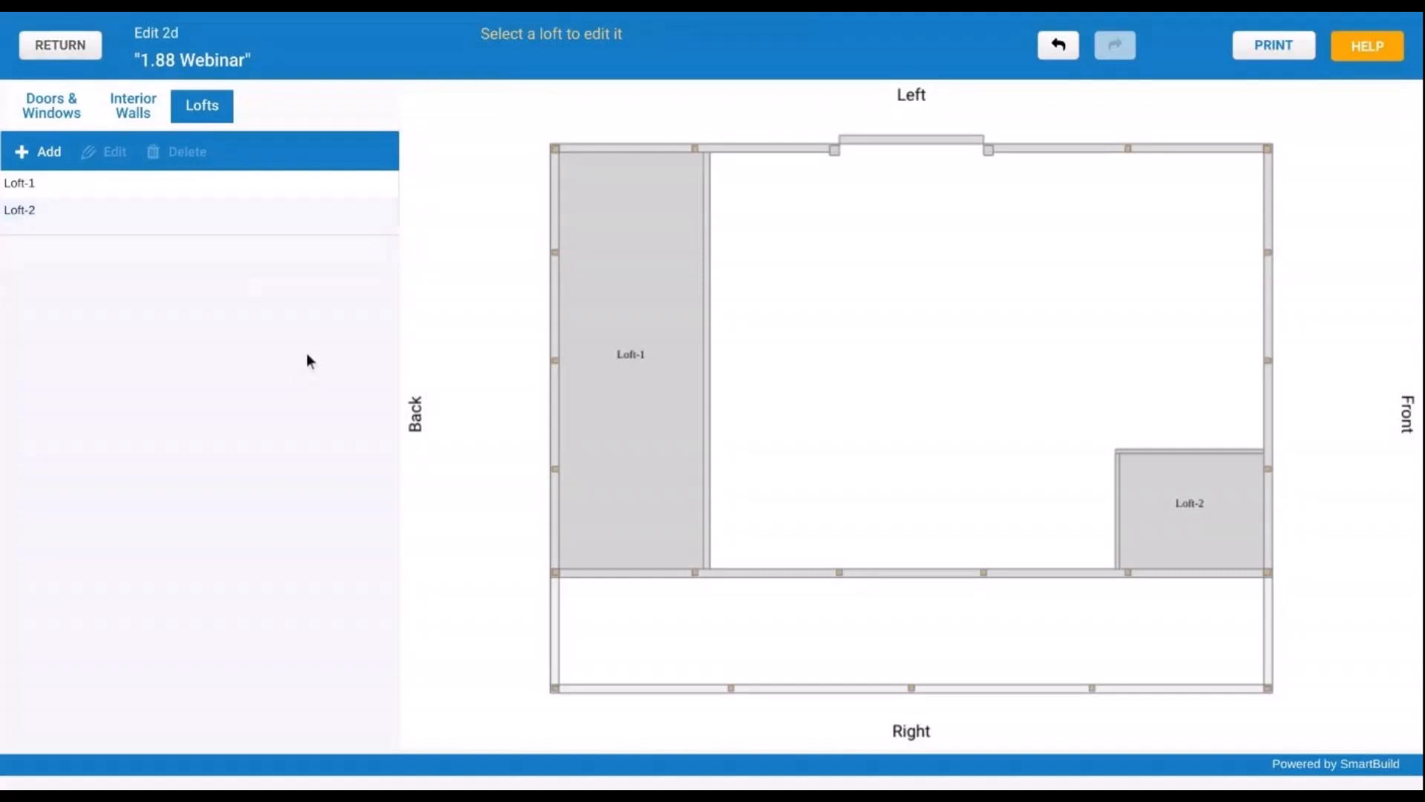
- Return from the 2D editor and save the loft changes
{"action": "left_click", "coordinate": [86, 49]}
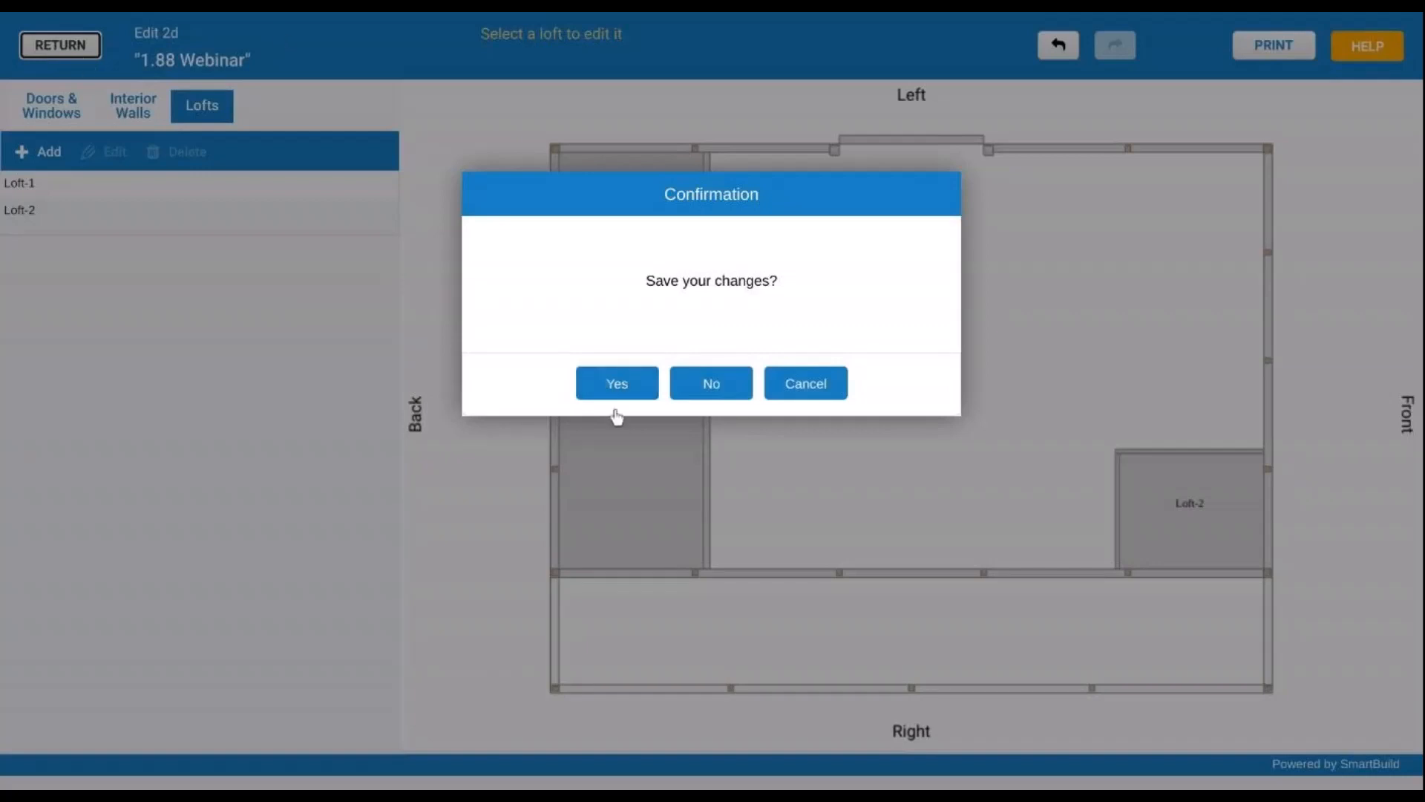
{"action": "left_click", "coordinate": [636, 392]}
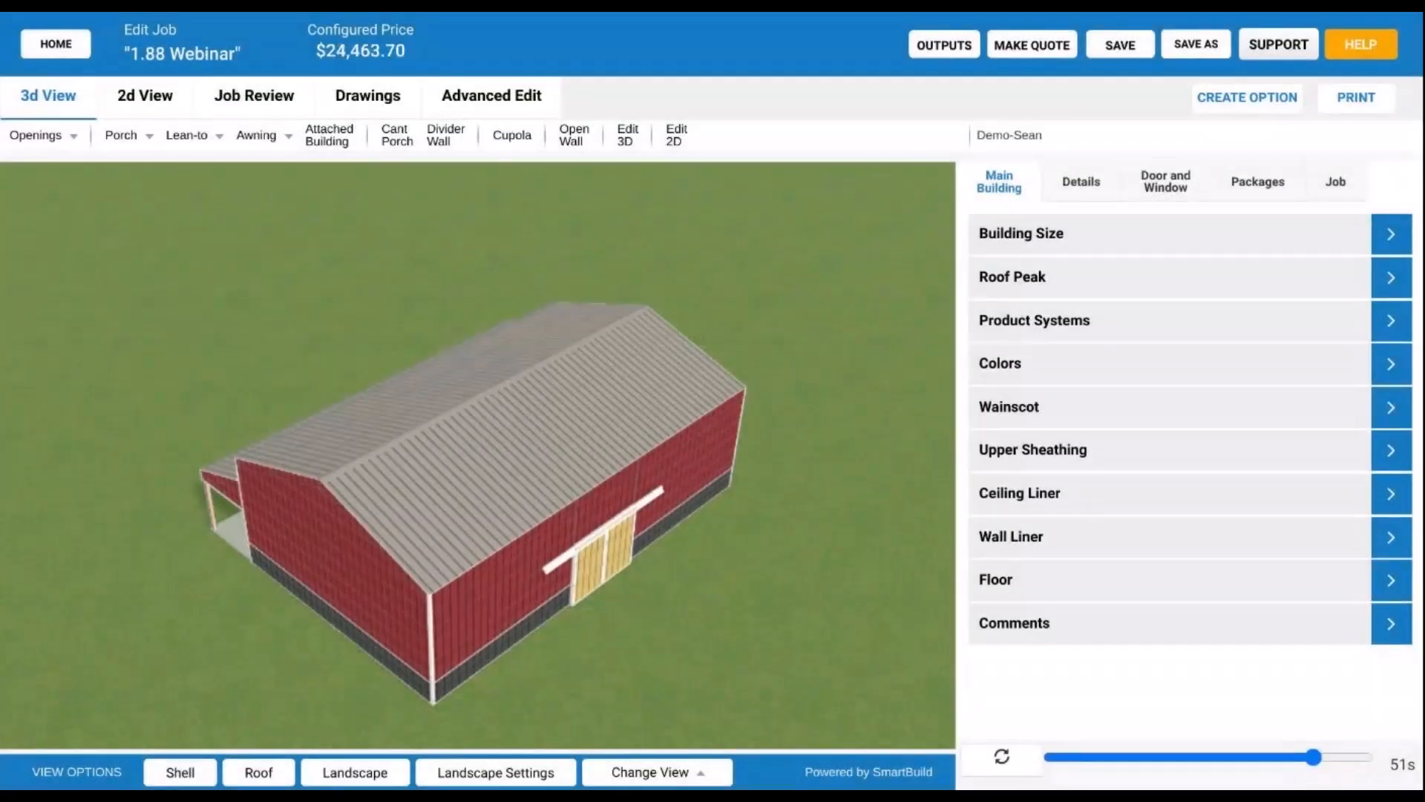
{"action": "left_click", "coordinate": [253, 778]}
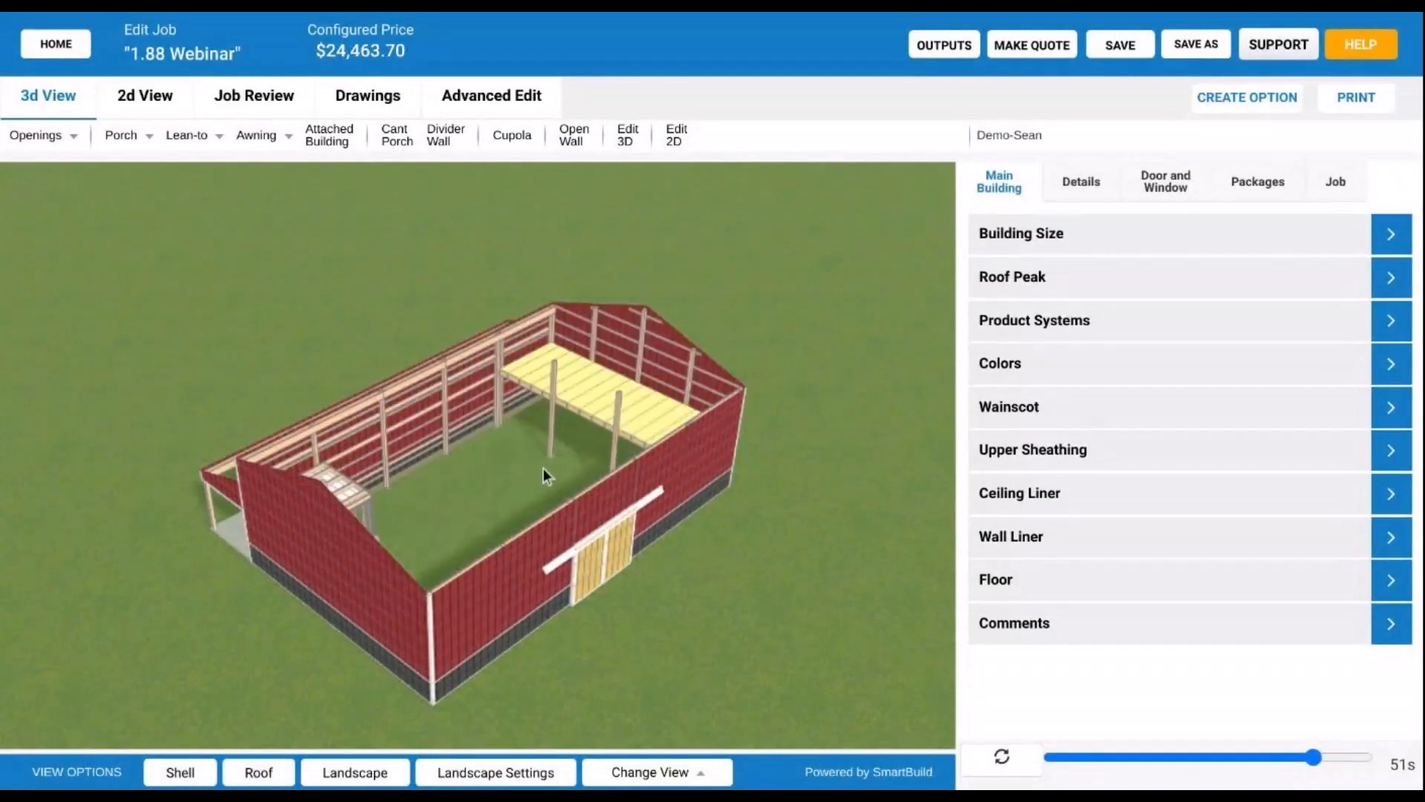
{"action": "left_click_drag", "start_coordinate": [546, 475], "coordinate": [484, 487]}
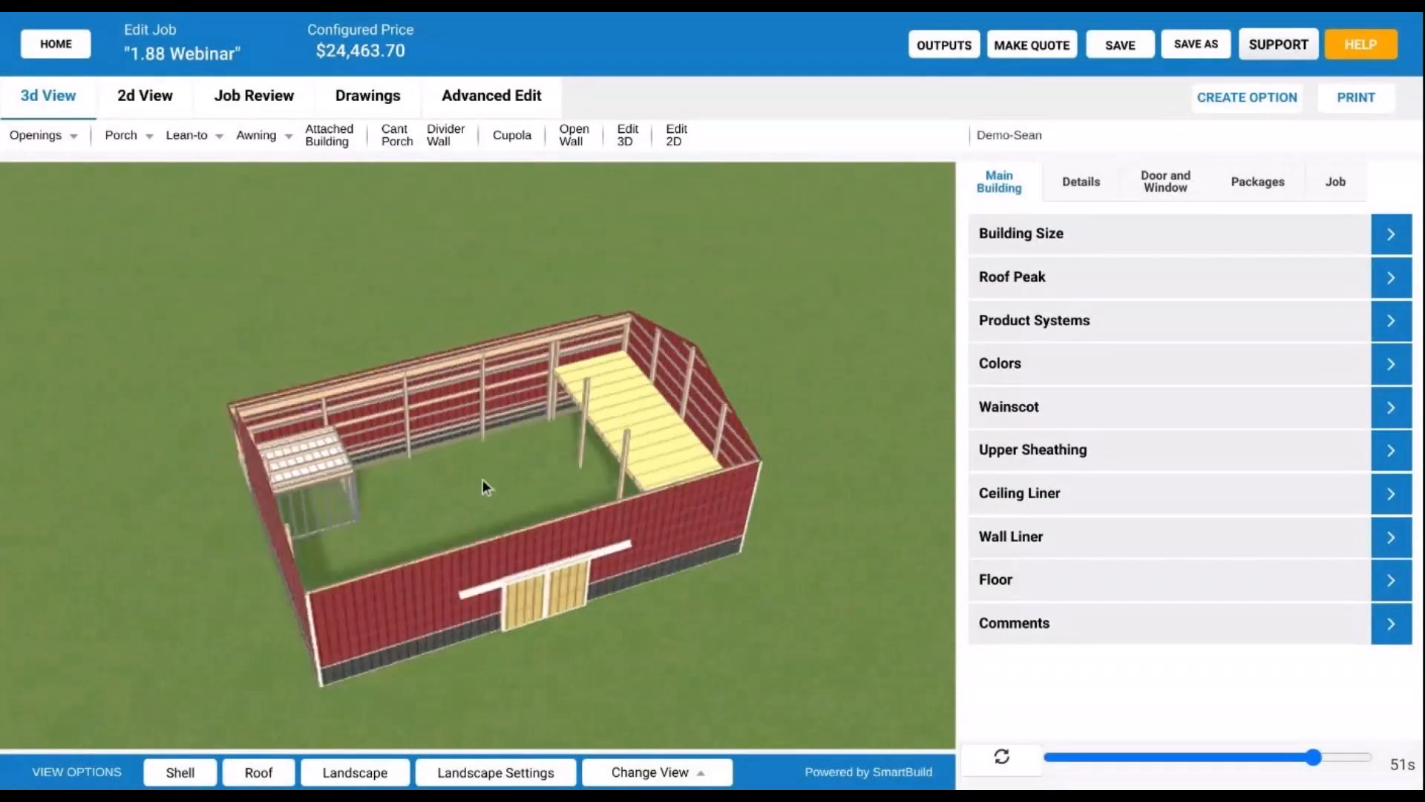
{"action": "scroll", "coordinate": [356, 483], "scroll_direction": "up", "scroll_amount": 3}
{"action": "scroll", "coordinate": [355, 483], "scroll_direction": "up", "scroll_amount": 3}
{"action": "left_click_drag", "start_coordinate": [743, 456], "coordinate": [756, 434]}
{"action": "left_click_drag", "start_coordinate": [593, 416], "coordinate": [447, 535]}
{"action": "scroll", "coordinate": [447, 535], "scroll_direction": "up", "scroll_amount": 2}
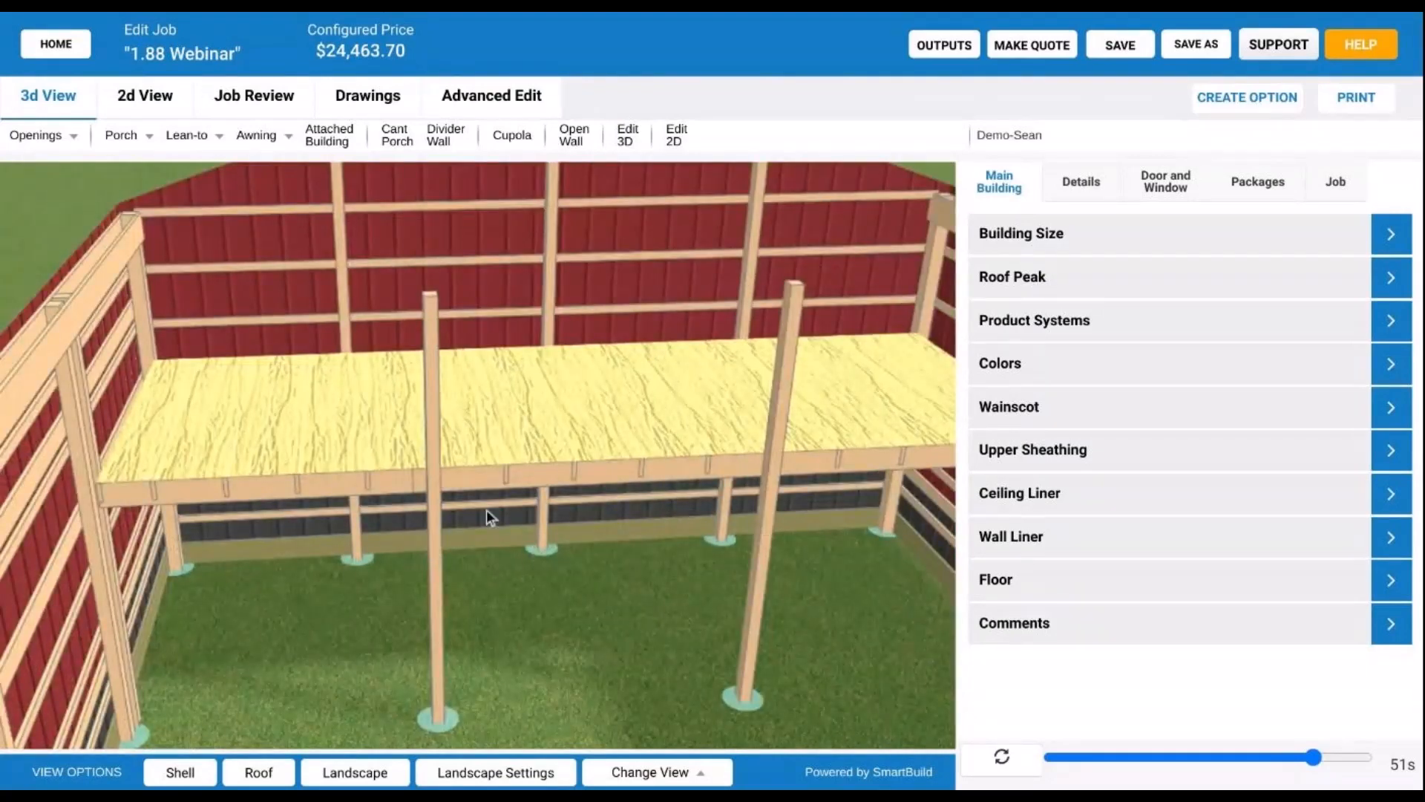
{"action": "left_click_drag", "start_coordinate": [487, 510], "coordinate": [564, 474]}
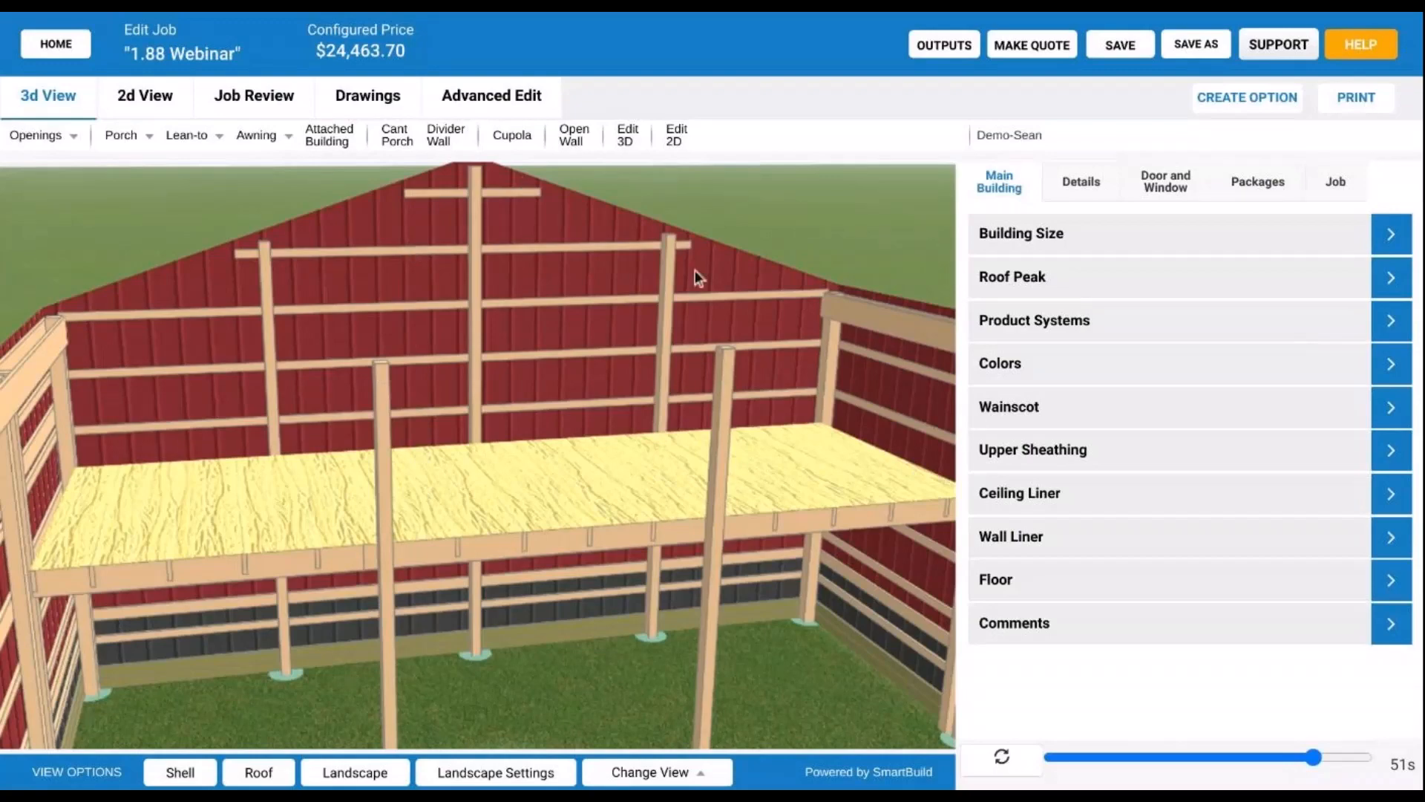
{"action": "left_click_drag", "start_coordinate": [695, 270], "coordinate": [719, 319]}
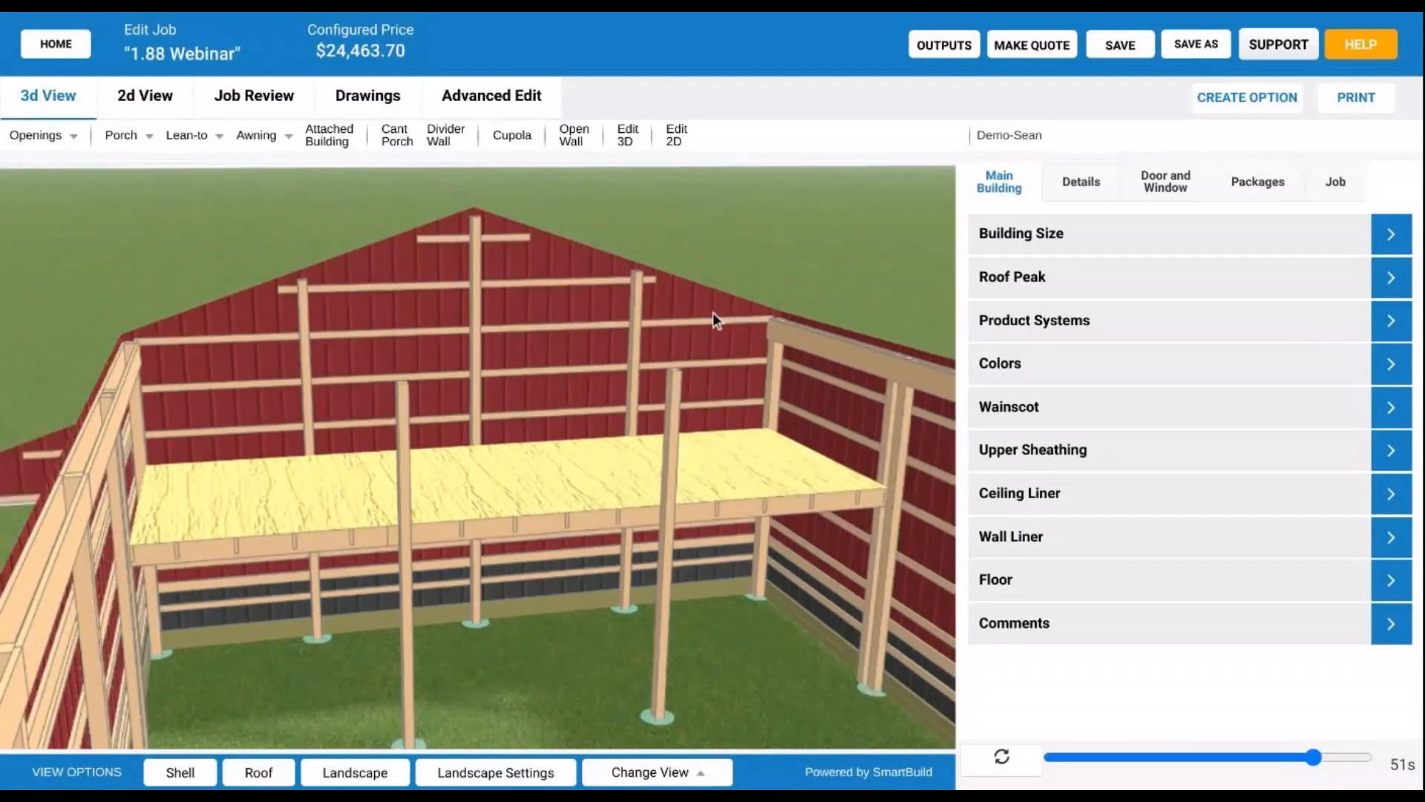
{"action": "left_click_drag", "start_coordinate": [679, 392], "coordinate": [541, 591]}
{"action": "scroll", "coordinate": [542, 591], "scroll_direction": "up", "scroll_amount": 3}
{"action": "right_click_drag", "start_coordinate": [656, 683], "coordinate": [522, 310]}
{"action": "left_click_drag", "start_coordinate": [626, 440], "coordinate": [503, 463]}
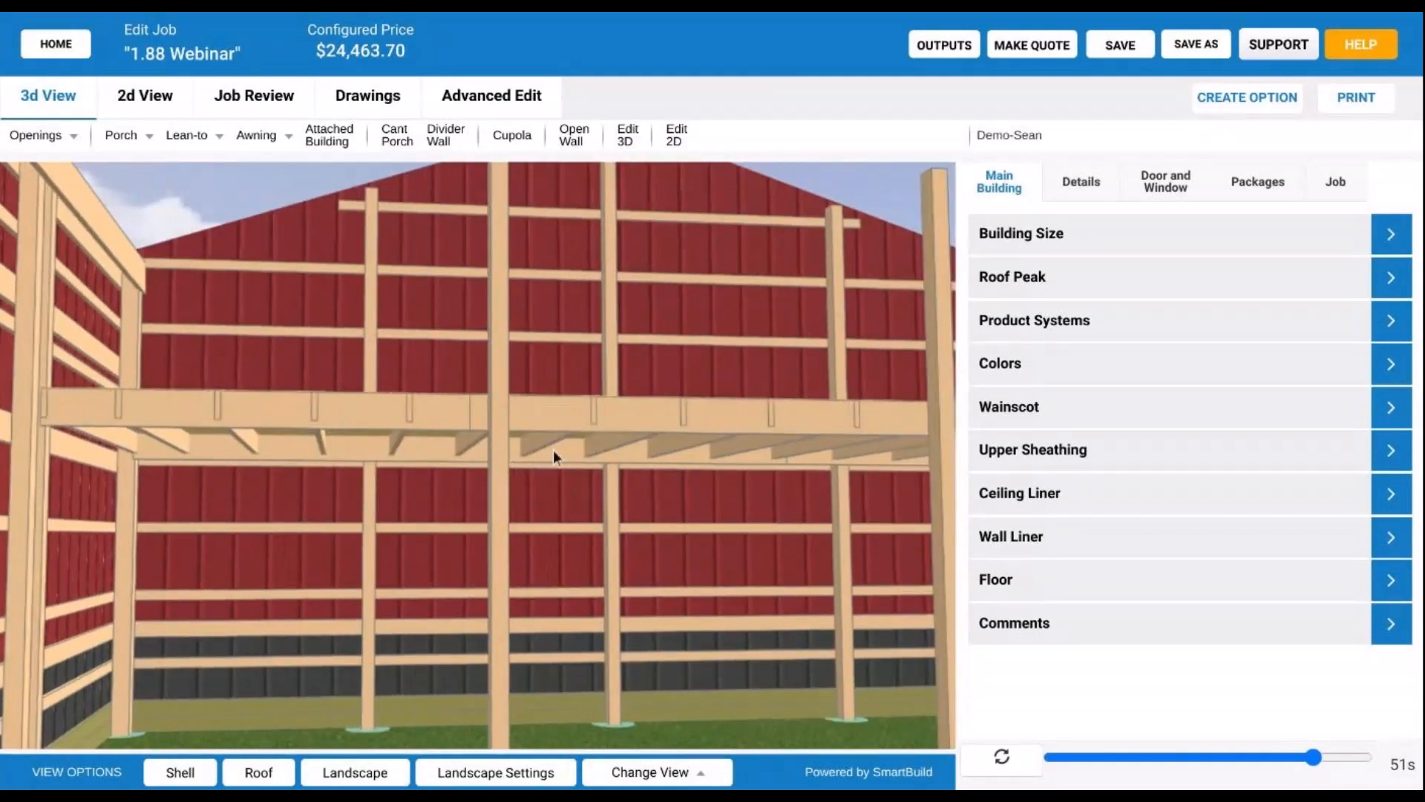
{"action": "left_click_drag", "start_coordinate": [545, 455], "coordinate": [458, 462]}
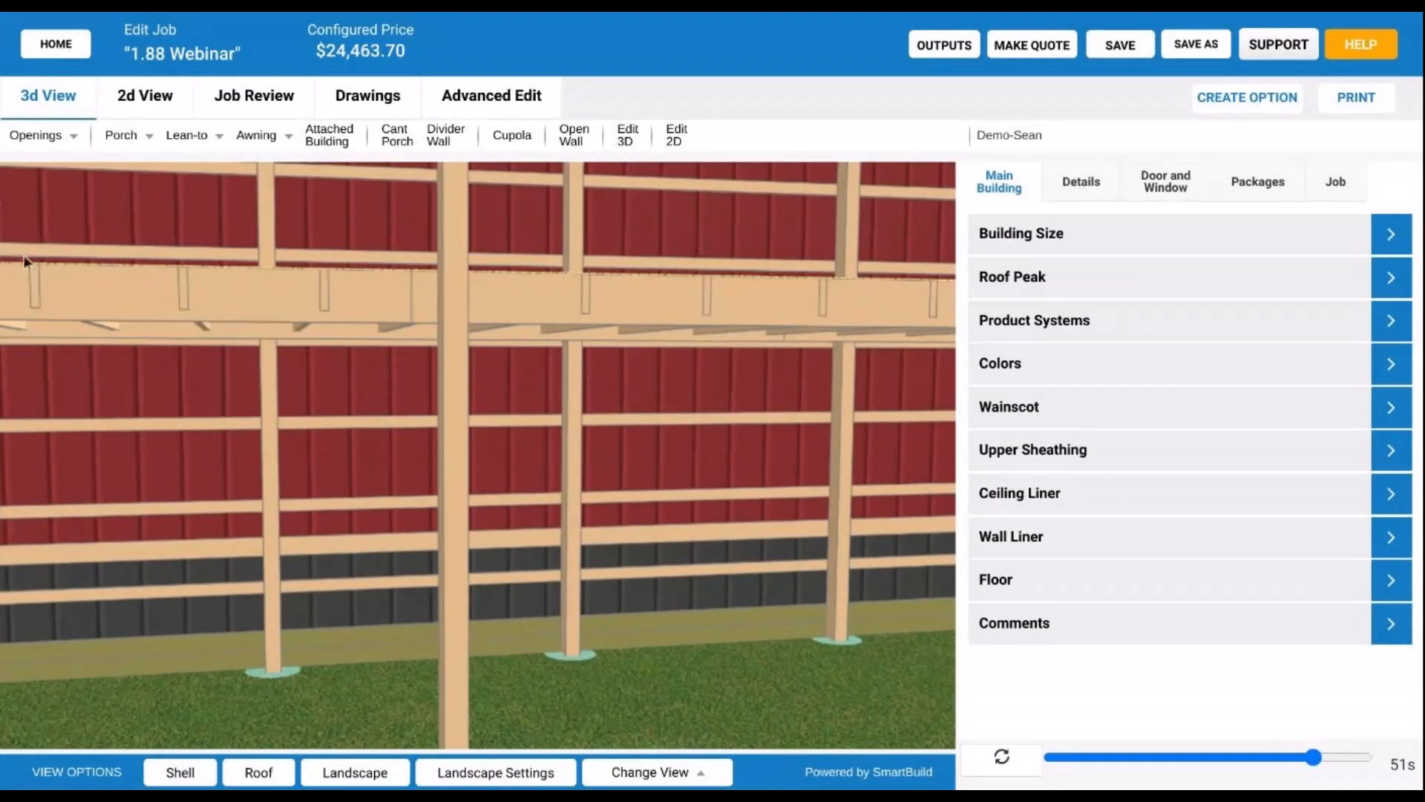
{"action": "scroll", "coordinate": [635, 345], "scroll_direction": "down", "scroll_amount": 1}
{"action": "scroll", "coordinate": [635, 344], "scroll_direction": "down", "scroll_amount": 1}
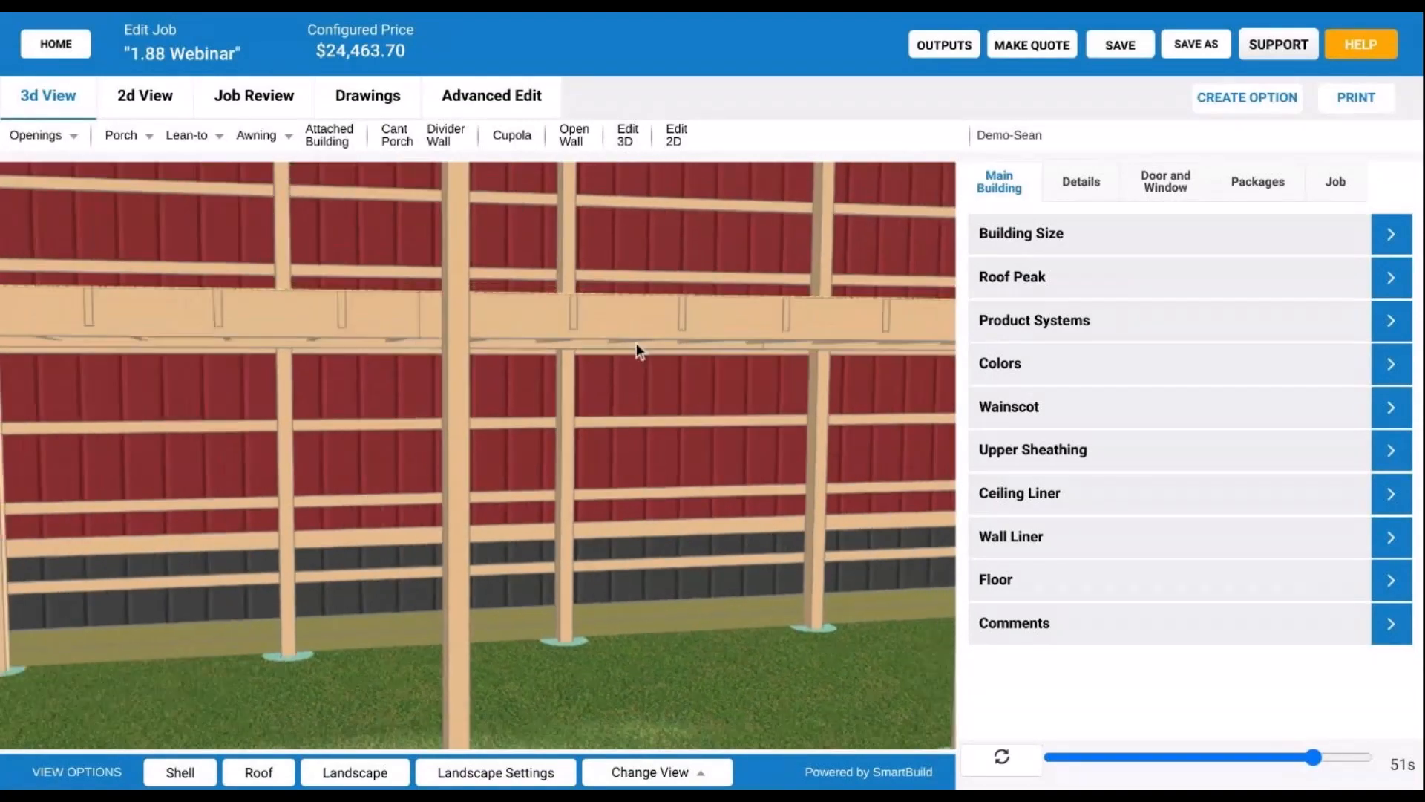
{"action": "scroll", "coordinate": [636, 343], "scroll_direction": "down", "scroll_amount": 2}
{"action": "left_click_drag", "start_coordinate": [646, 358], "coordinate": [608, 456]}
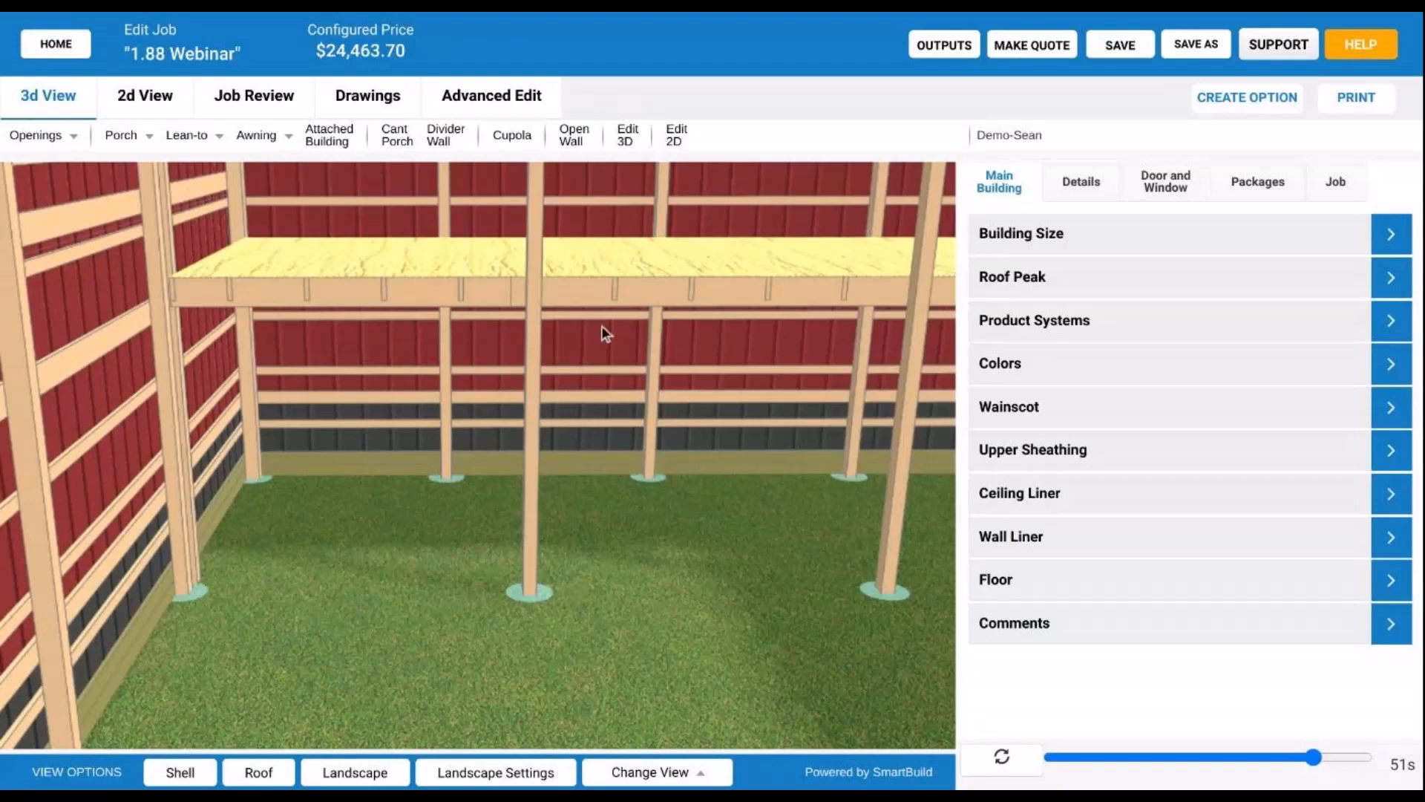
{"action": "scroll", "coordinate": [614, 316], "scroll_direction": "up", "scroll_amount": 1}
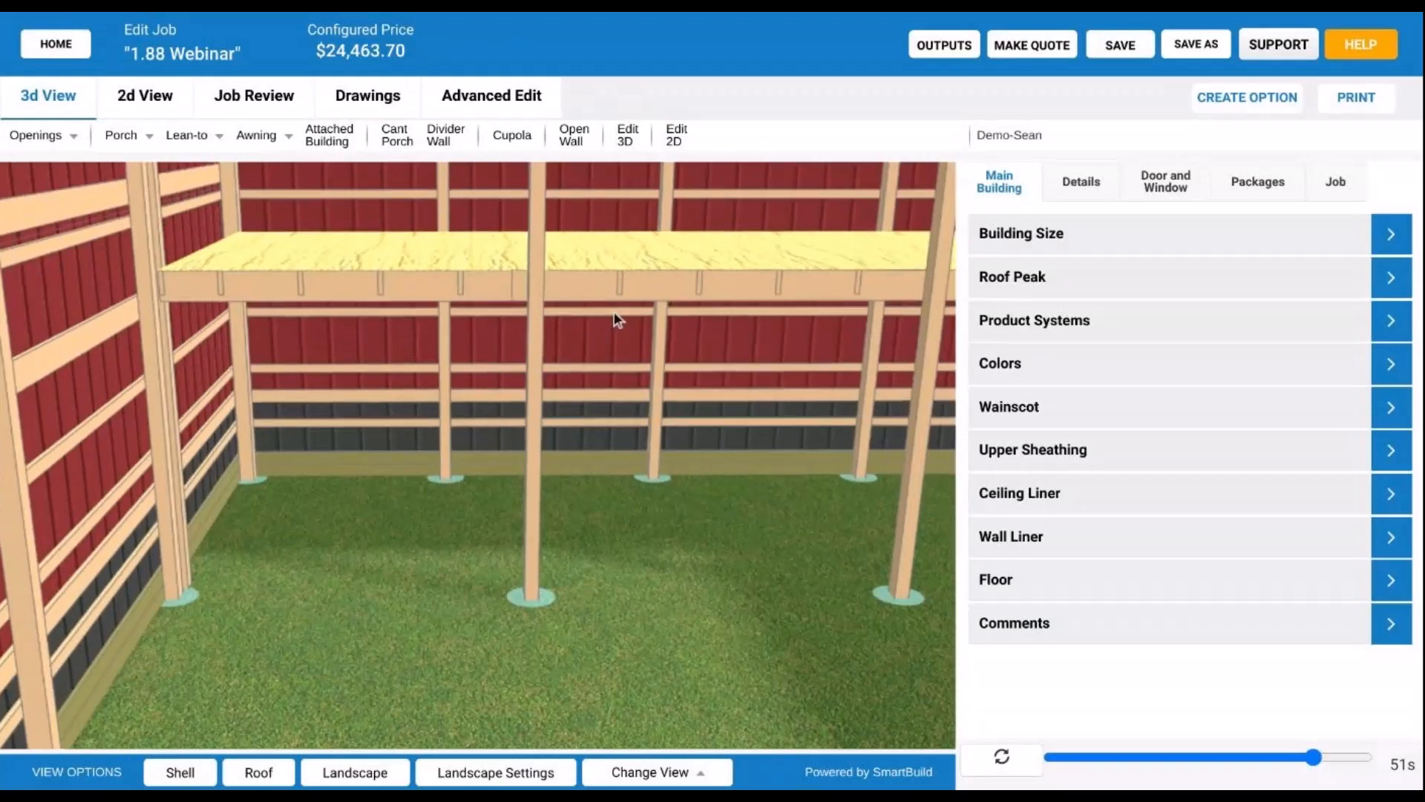
{"action": "scroll", "coordinate": [613, 313], "scroll_direction": "up", "scroll_amount": 4}
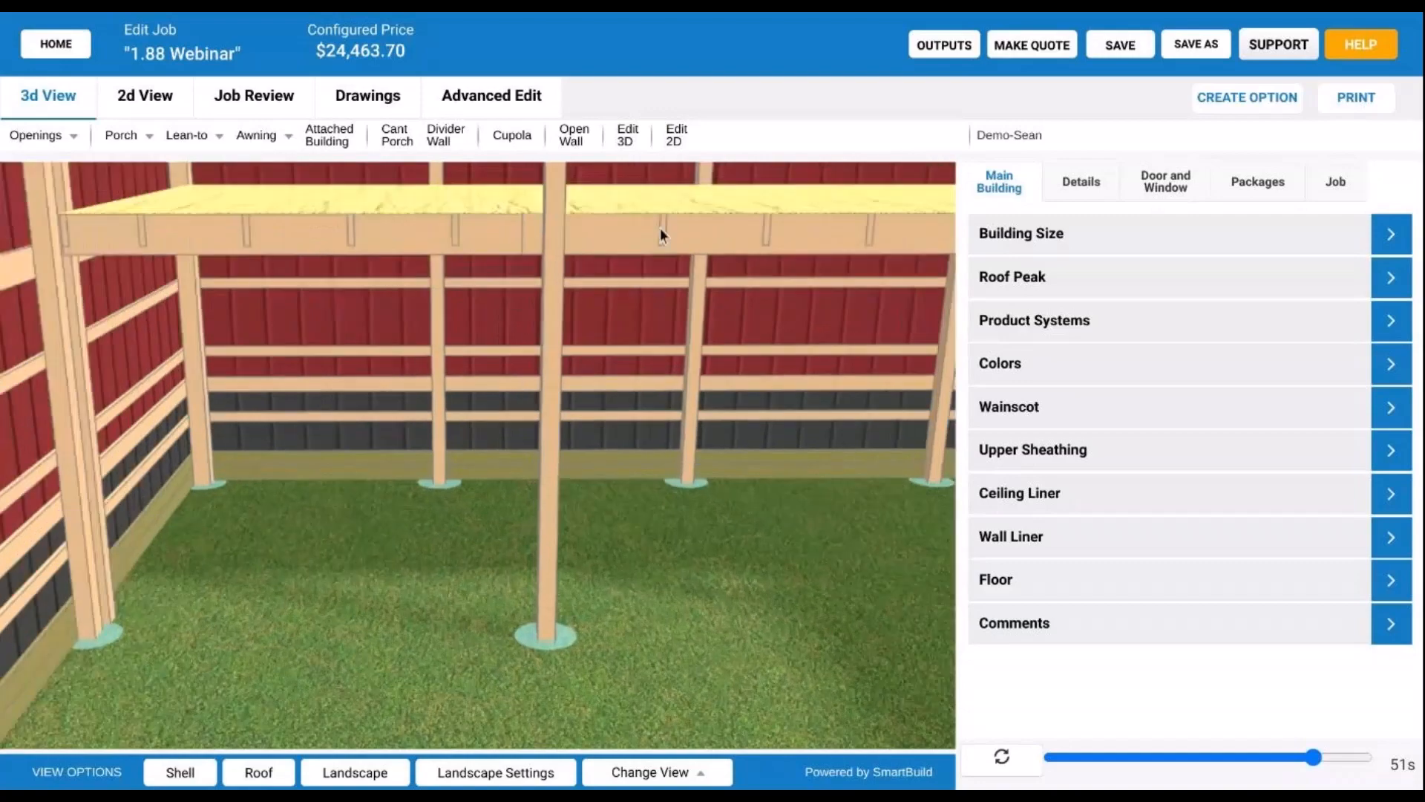
{"action": "scroll", "coordinate": [579, 334], "scroll_direction": "up", "scroll_amount": 1}
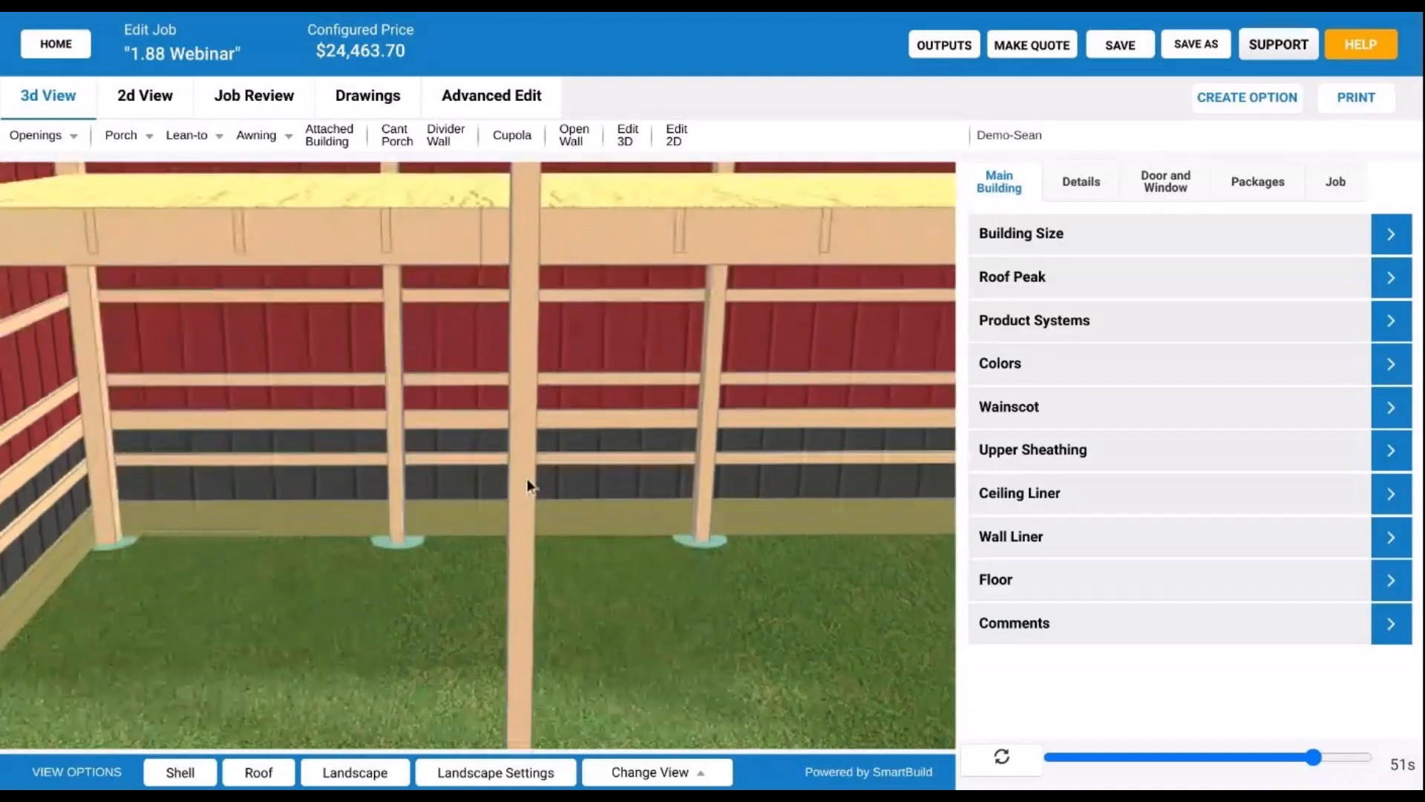
{"action": "scroll", "coordinate": [660, 238], "scroll_direction": "down", "scroll_amount": 1}
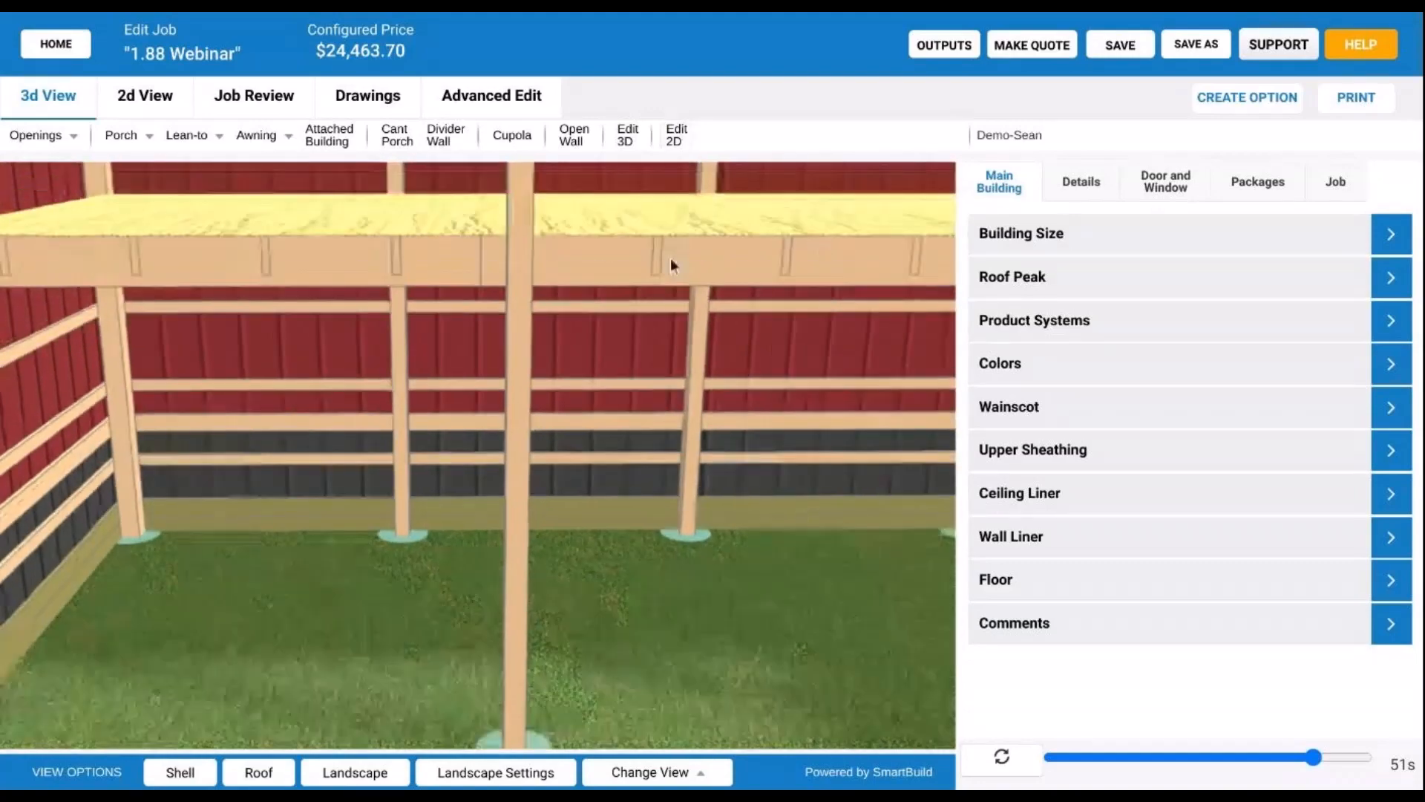
{"action": "scroll", "coordinate": [666, 254], "scroll_direction": "down", "scroll_amount": 1}
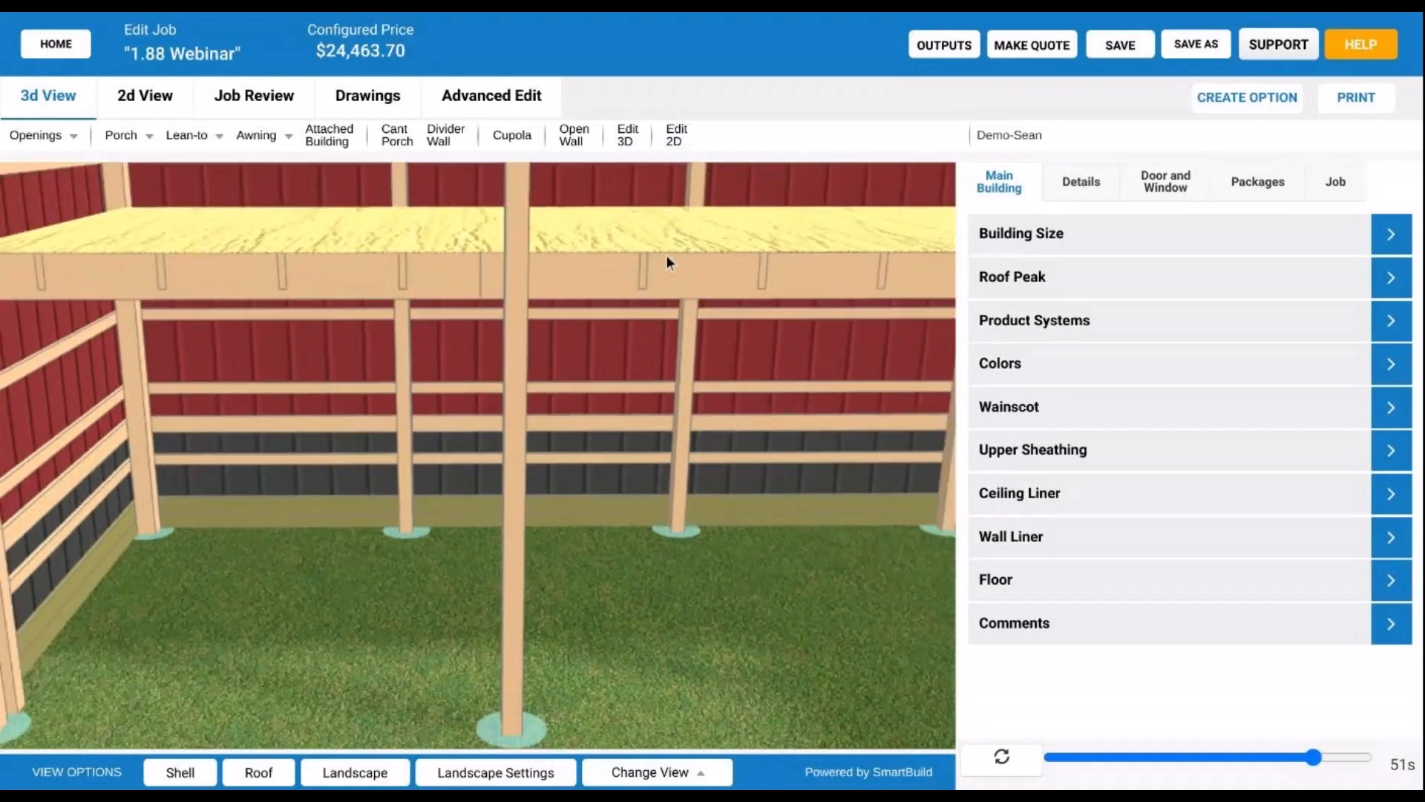
{"action": "left_click_drag", "start_coordinate": [667, 258], "coordinate": [522, 376]}
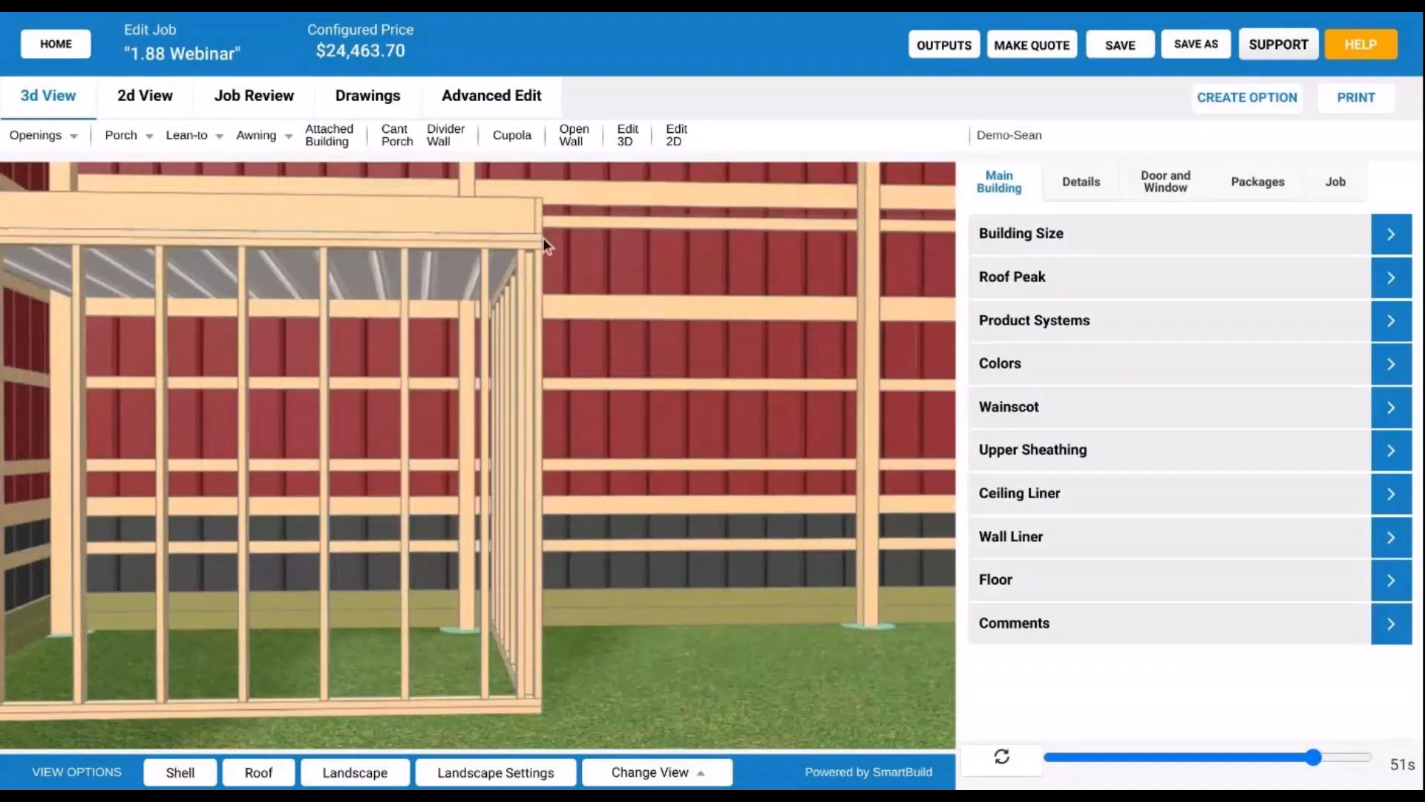
{"action": "left_click_drag", "start_coordinate": [542, 238], "coordinate": [162, 227]}
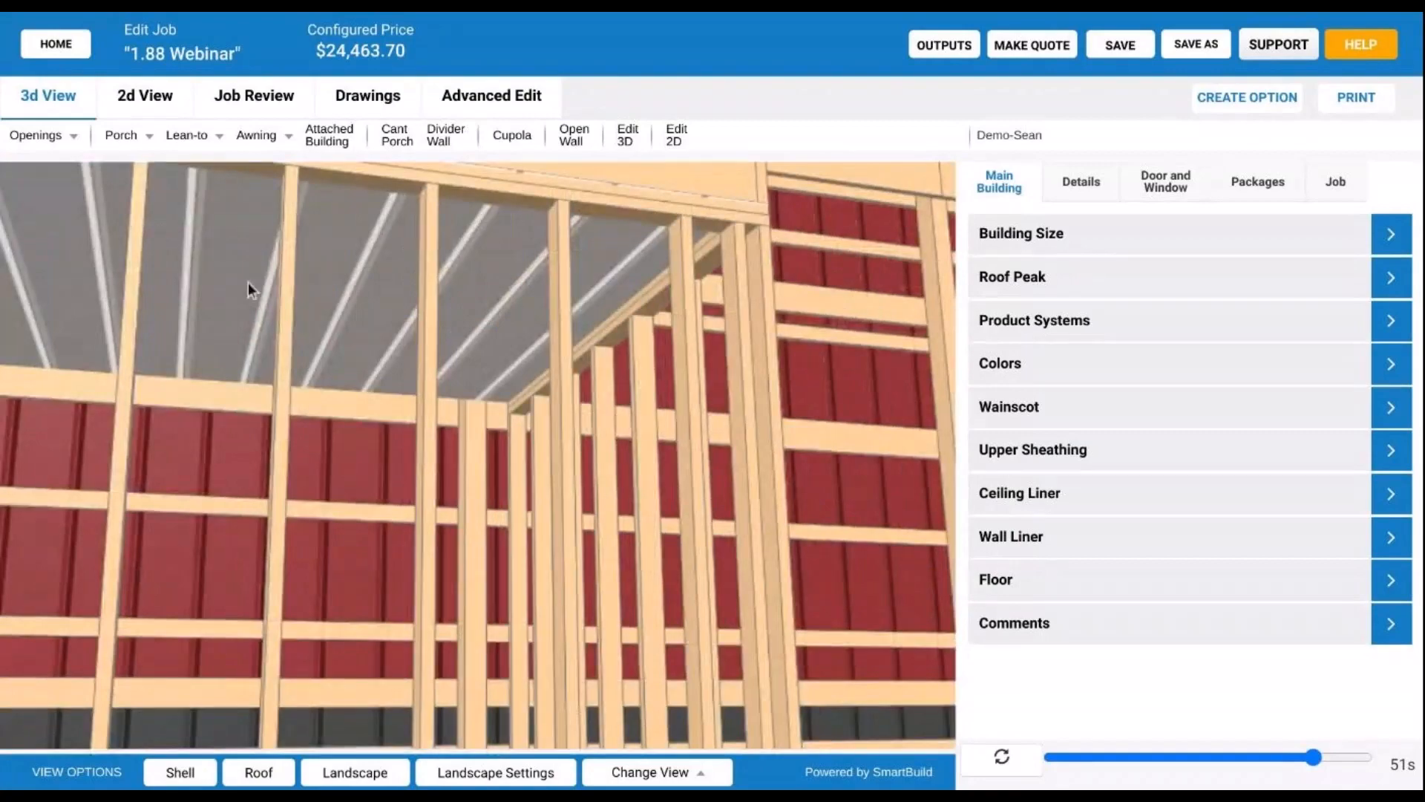
{"action": "left_click_drag", "start_coordinate": [248, 282], "coordinate": [474, 374]}
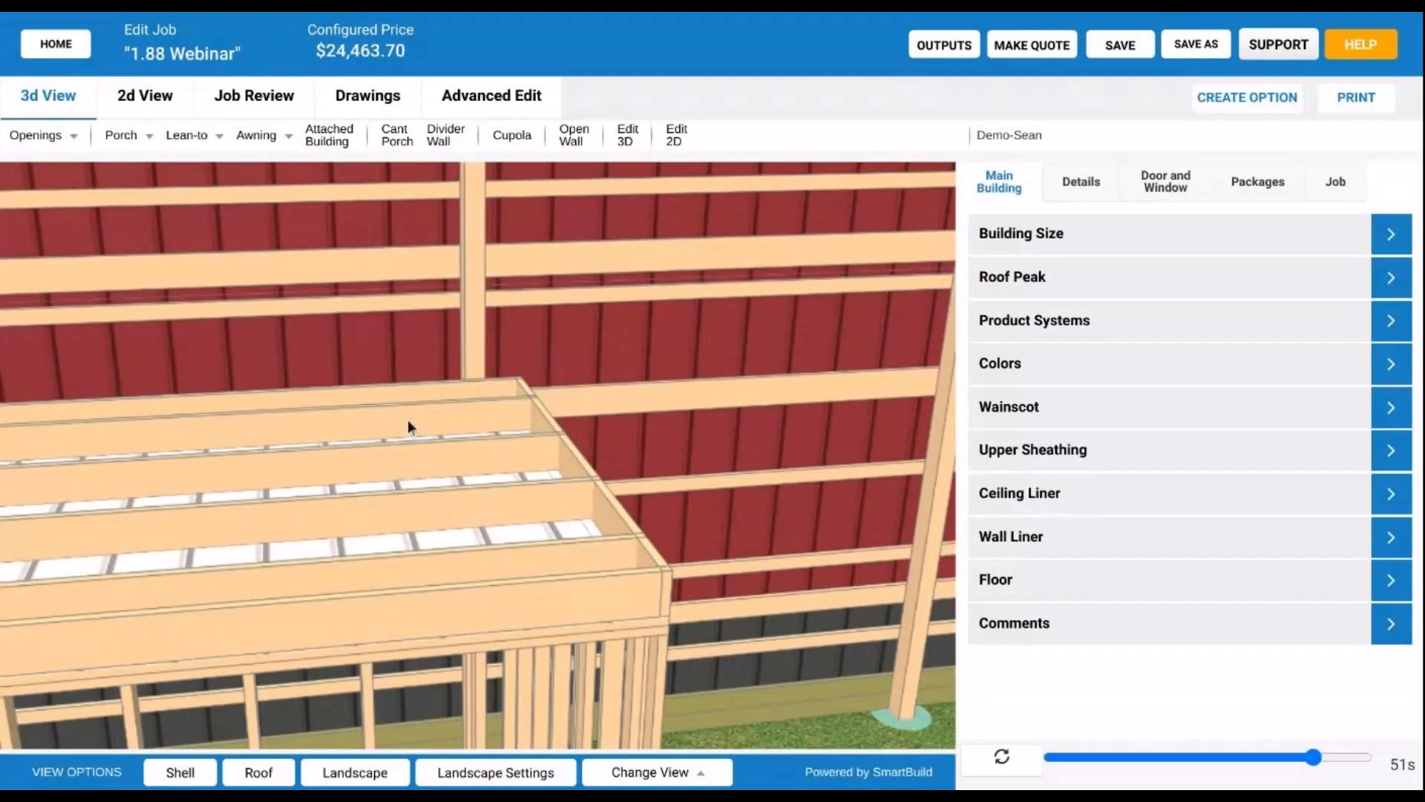
{"action": "left_click_drag", "start_coordinate": [408, 420], "coordinate": [519, 375]}
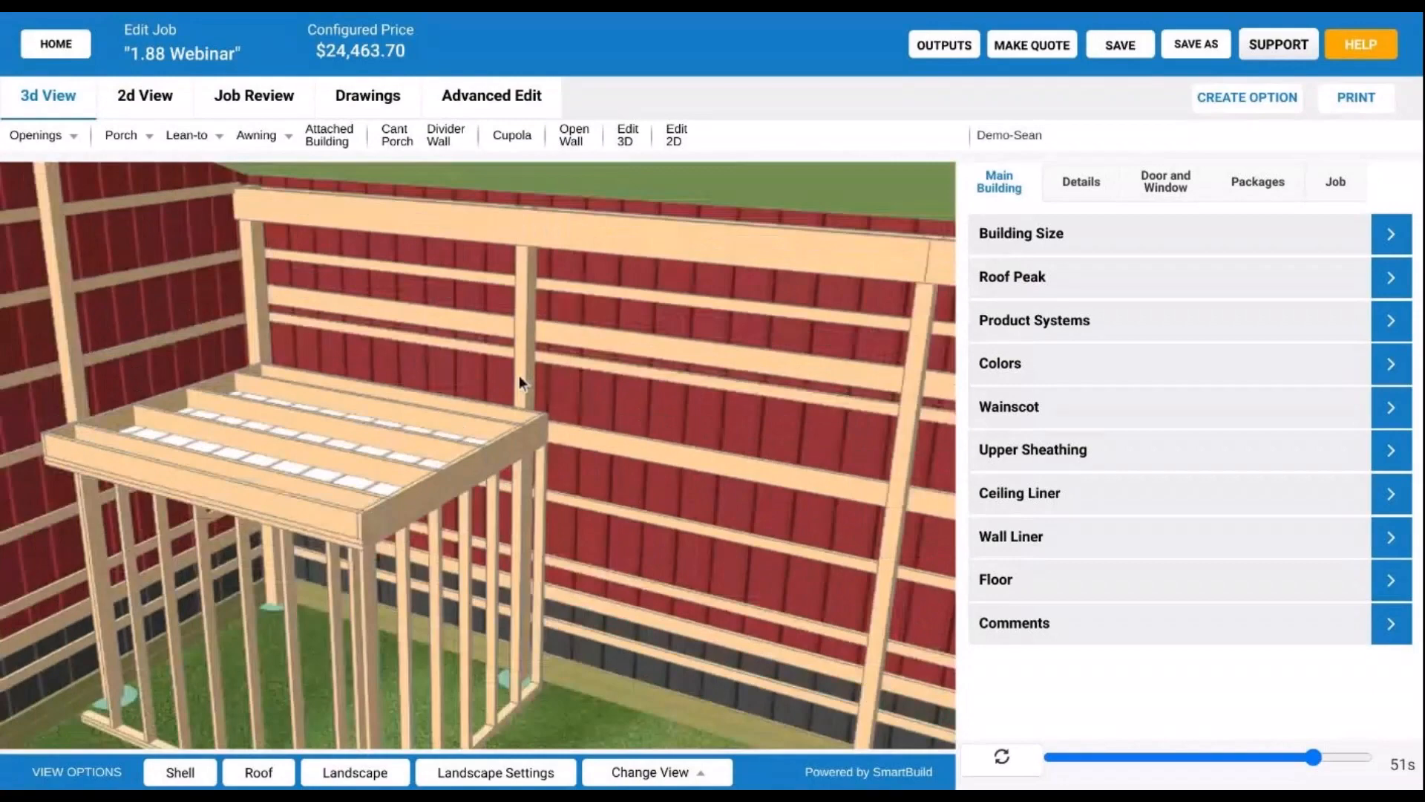
{"action": "left_click_drag", "start_coordinate": [518, 376], "coordinate": [689, 386]}
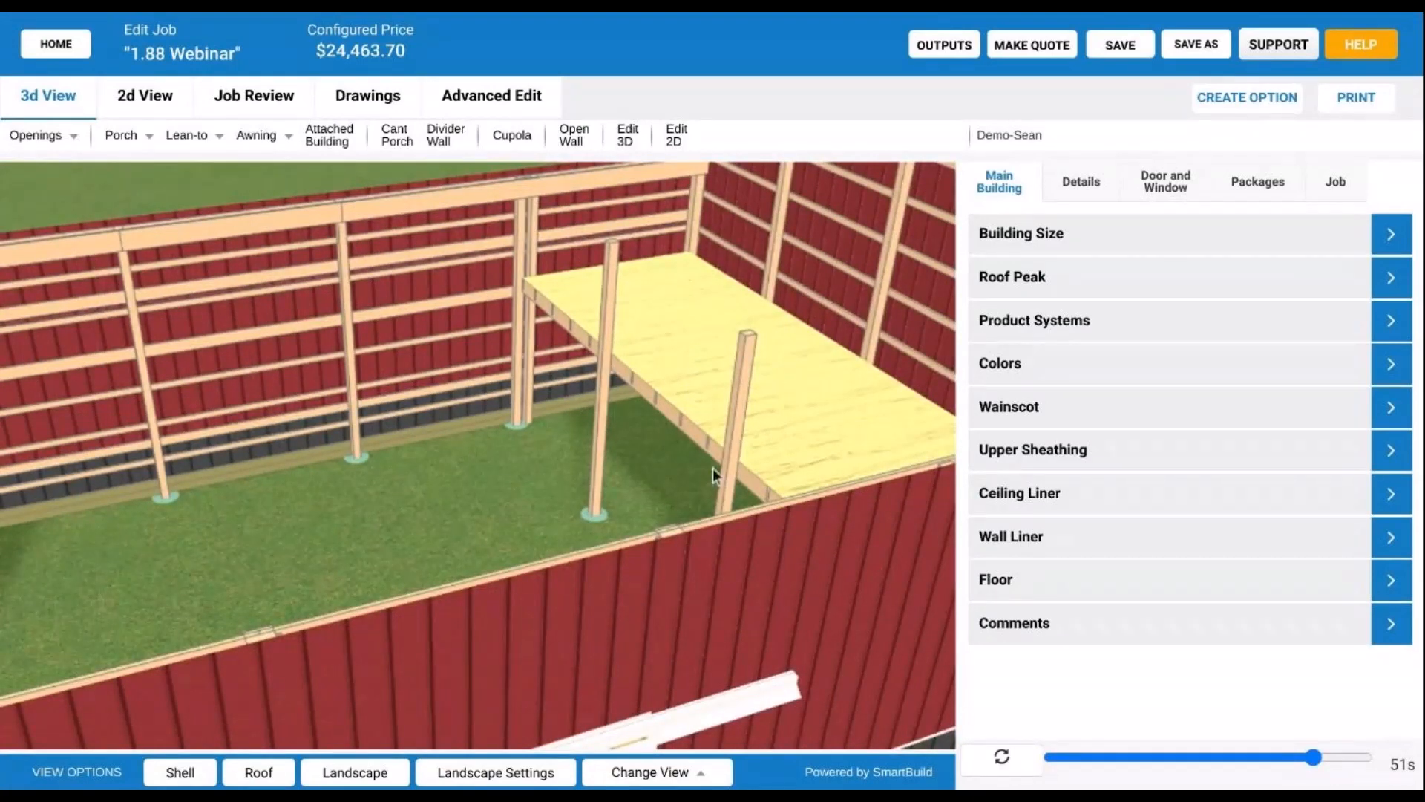
{"action": "scroll", "coordinate": [712, 468], "scroll_direction": "down", "scroll_amount": 3}
{"action": "left_click_drag", "start_coordinate": [747, 450], "coordinate": [324, 489]}
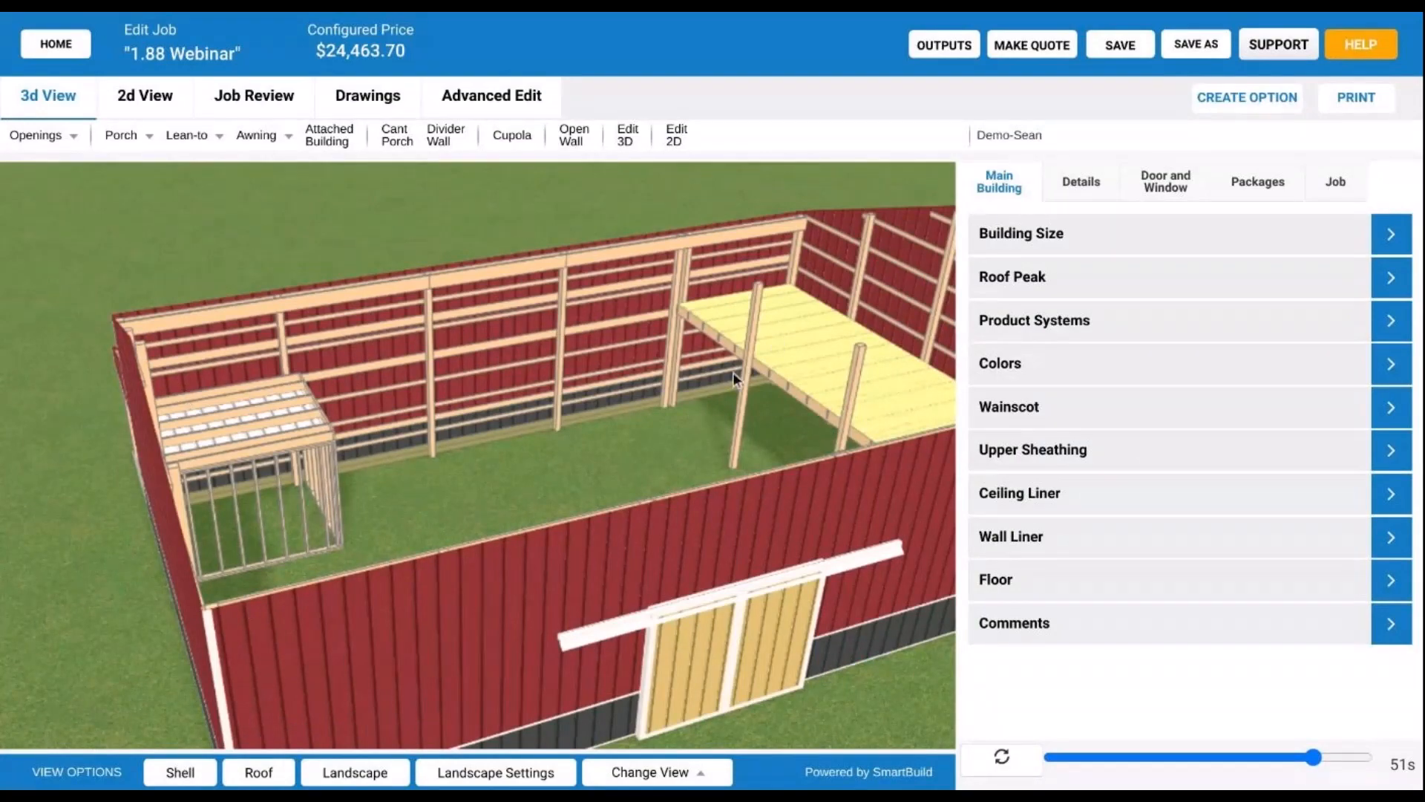
{"action": "left_click_drag", "start_coordinate": [764, 341], "coordinate": [707, 398]}
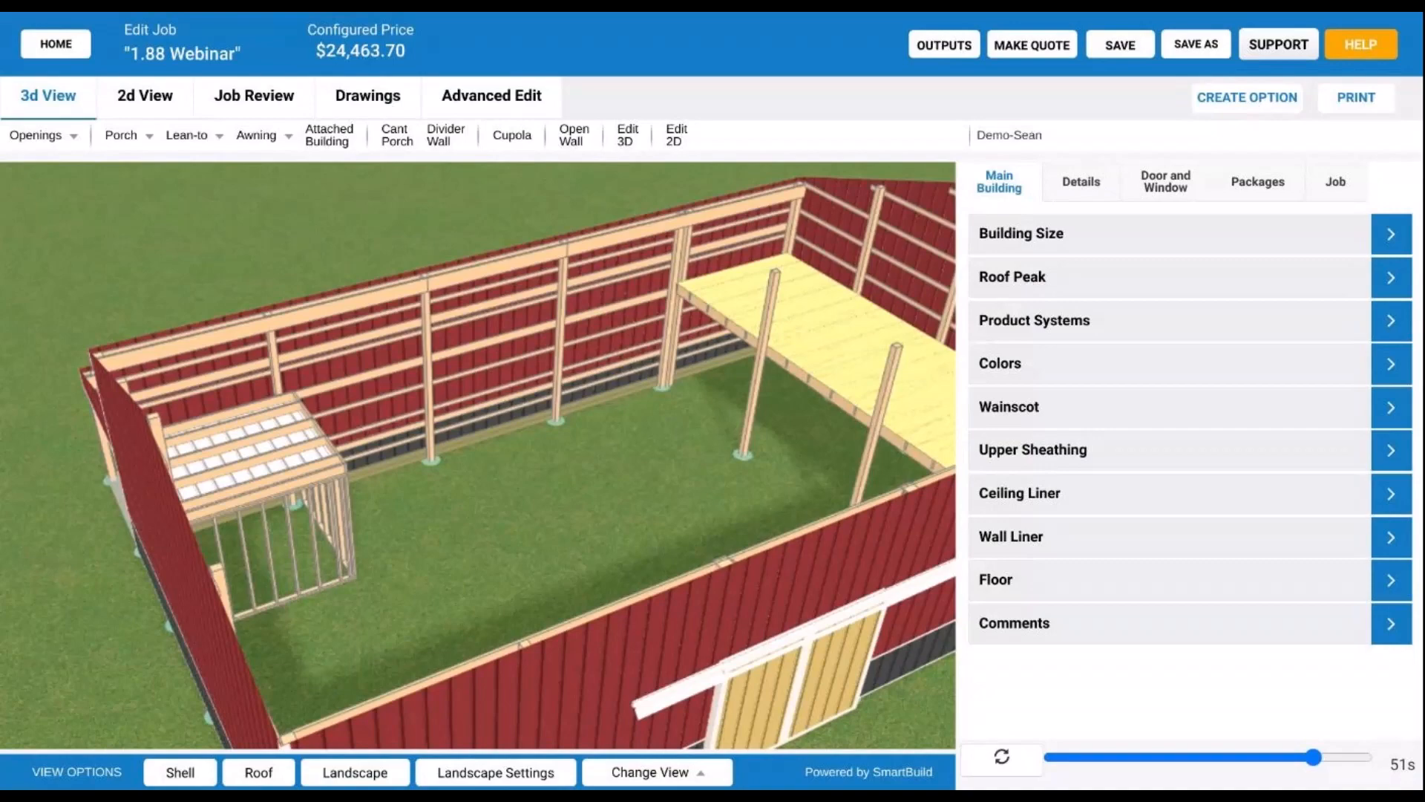
{"action": "scroll", "coordinate": [729, 383], "scroll_direction": "down", "scroll_amount": 3}
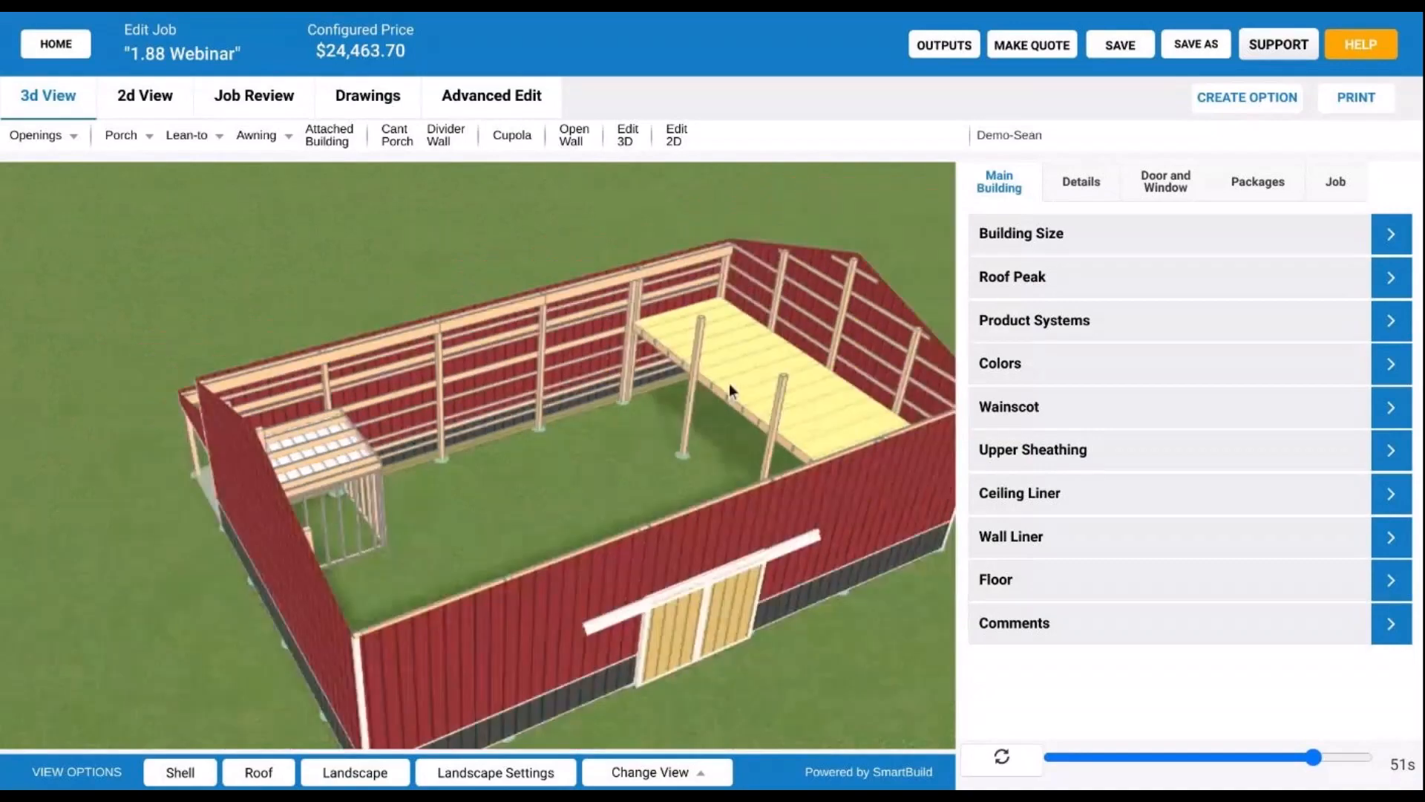
{"action": "scroll", "coordinate": [729, 383], "scroll_direction": "down", "scroll_amount": 2}
{"action": "left_click_drag", "start_coordinate": [600, 490], "coordinate": [571, 456]}
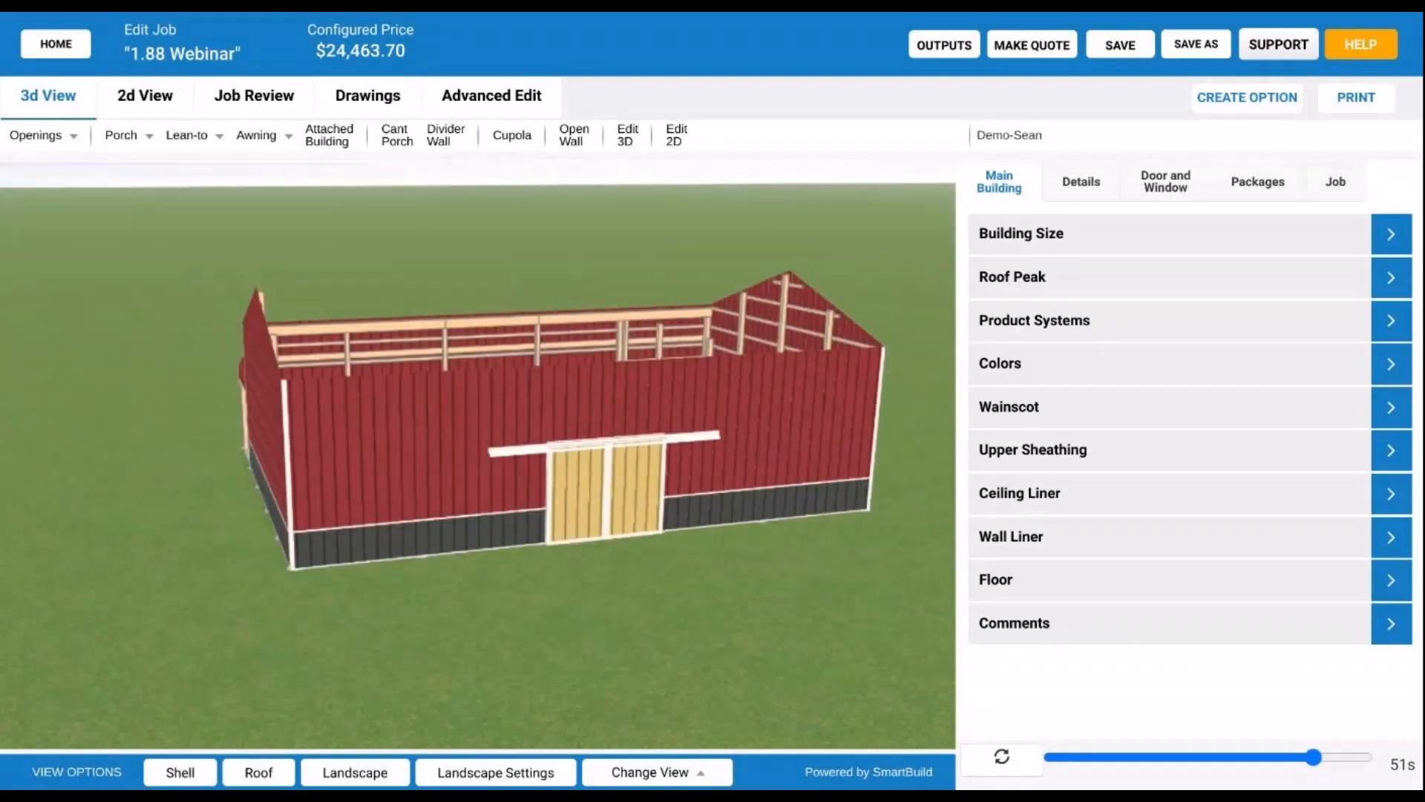
{"action": "scroll", "coordinate": [583, 451], "scroll_direction": "down", "scroll_amount": 1}
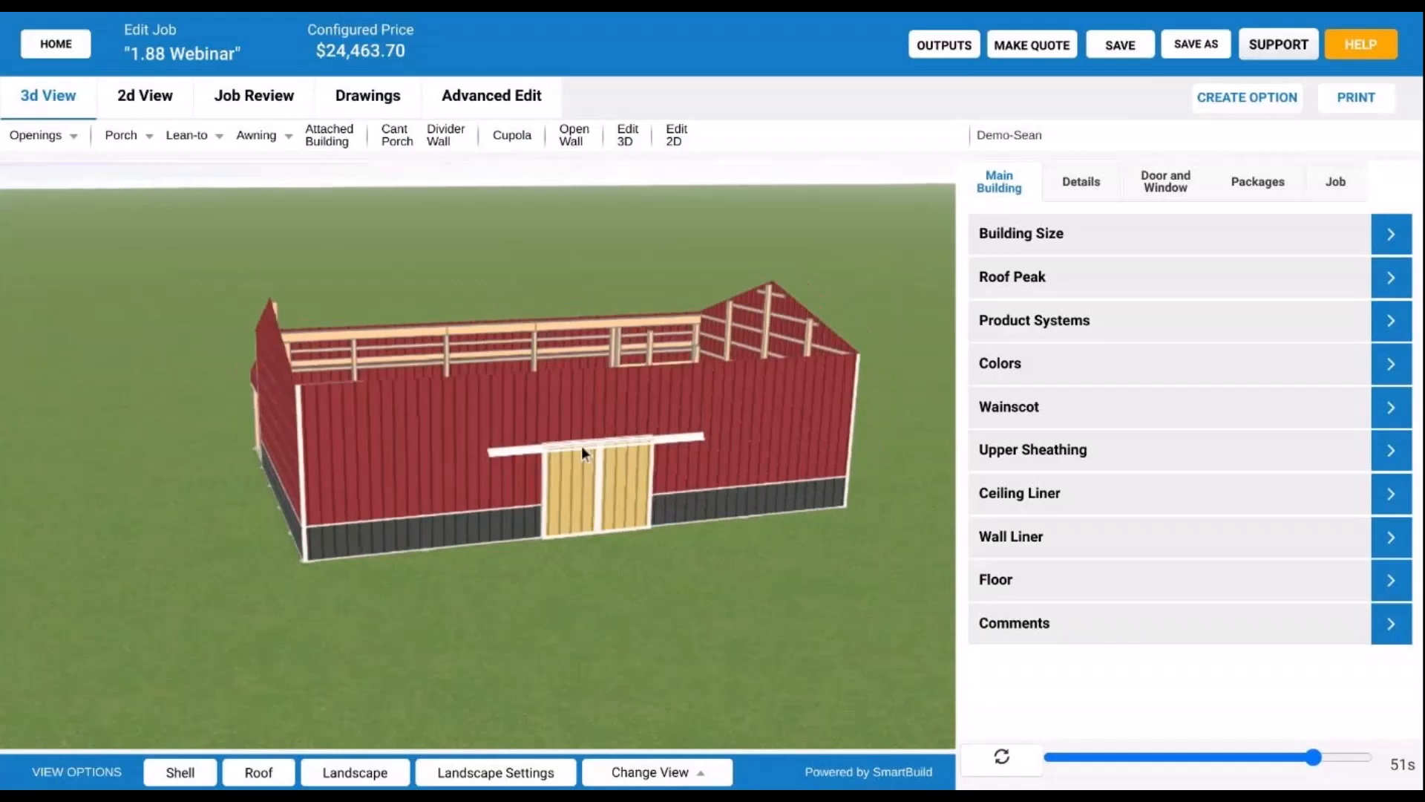
{"action": "left_click_drag", "start_coordinate": [385, 454], "coordinate": [658, 484]}
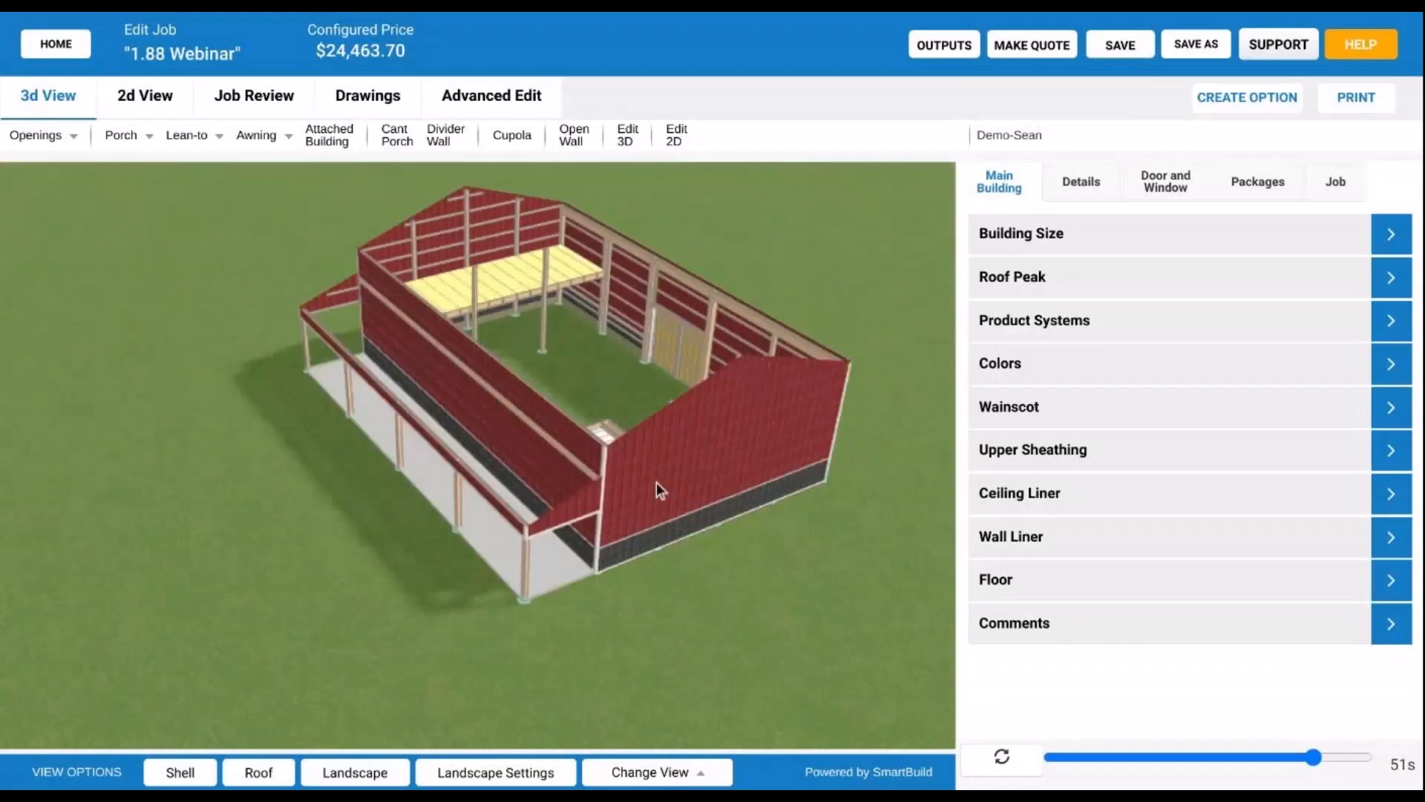
{"action": "scroll", "coordinate": [585, 466], "scroll_direction": "up", "scroll_amount": 3}
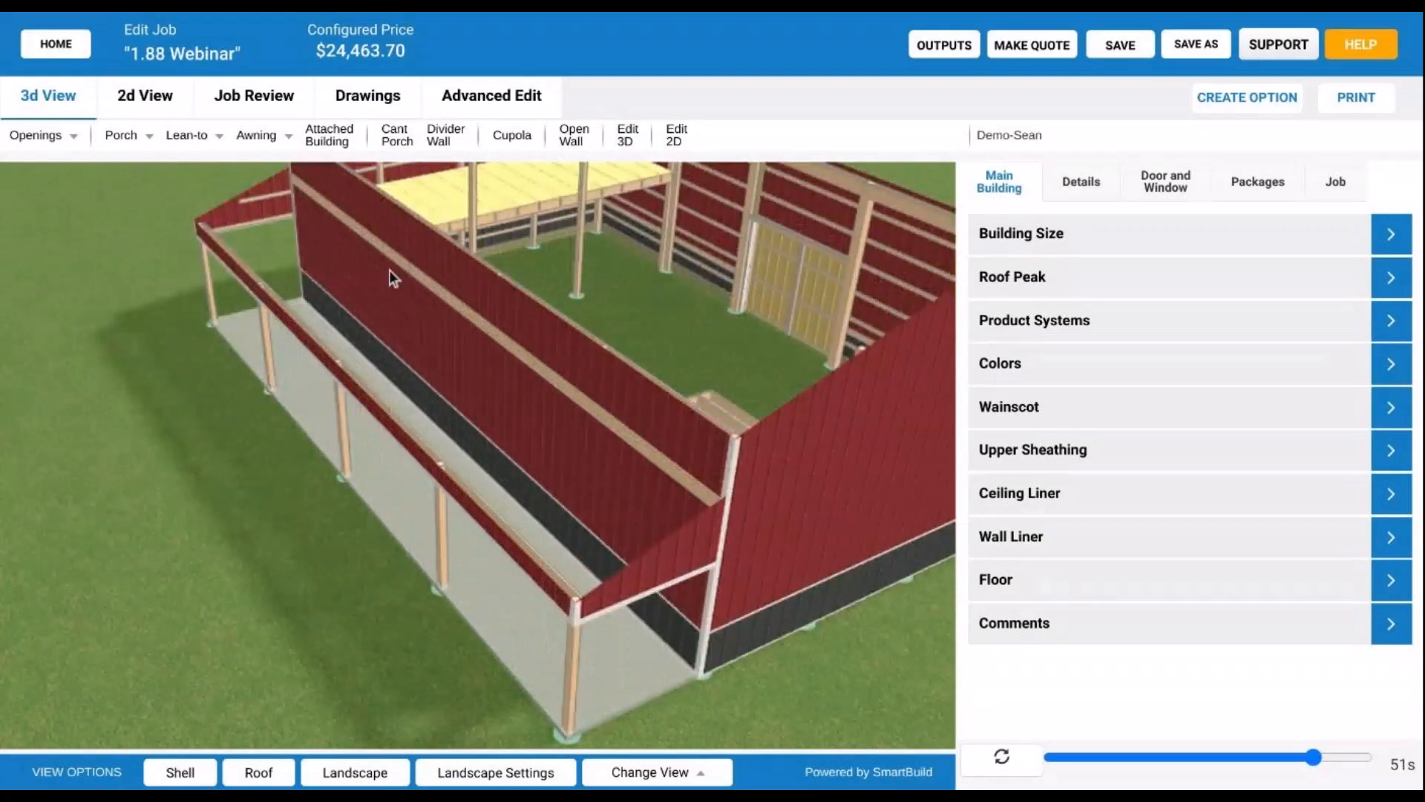
{"action": "scroll", "coordinate": [600, 403], "scroll_direction": "down", "scroll_amount": 2}
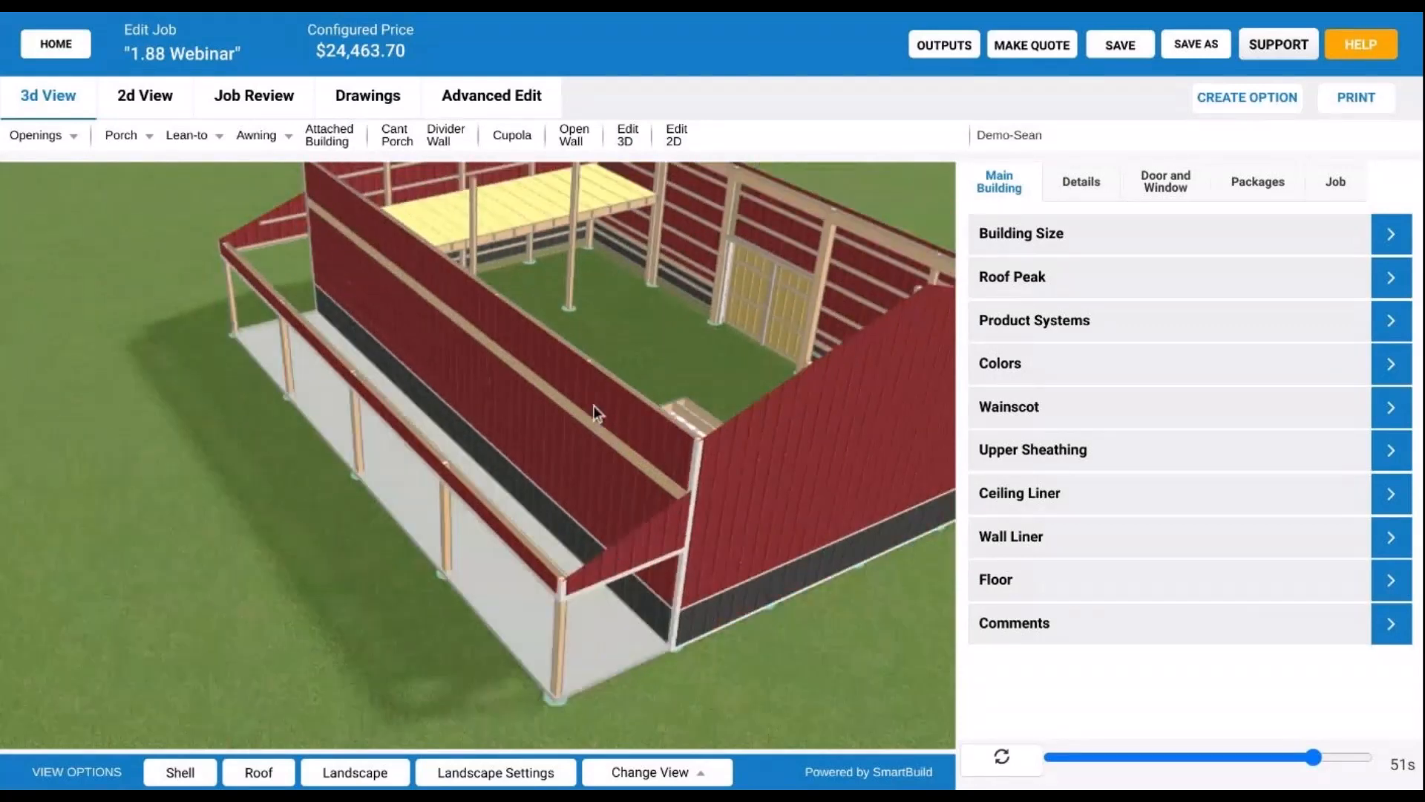
{"action": "scroll", "coordinate": [594, 405], "scroll_direction": "down", "scroll_amount": 2}
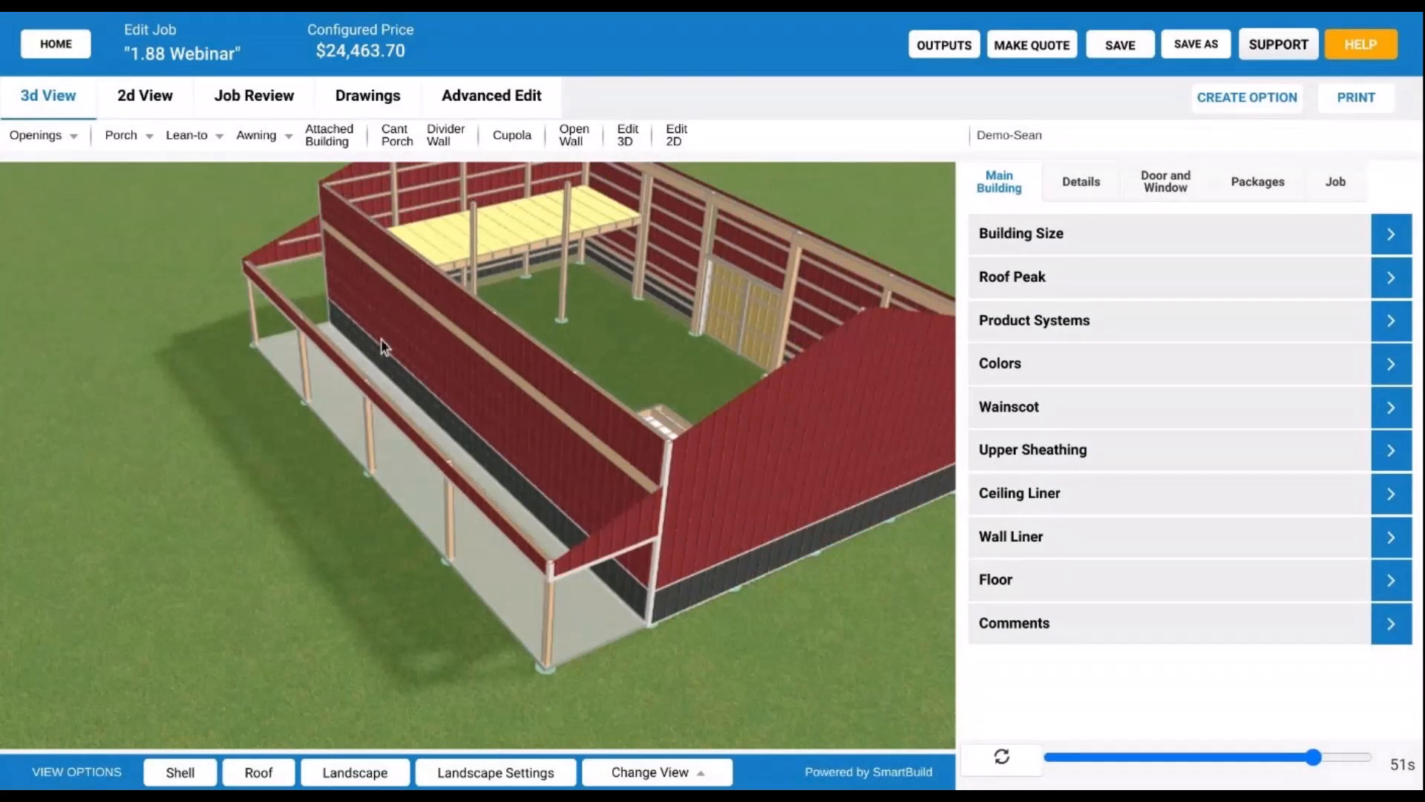
{"action": "scroll", "coordinate": [595, 361], "scroll_direction": "down", "scroll_amount": 3}
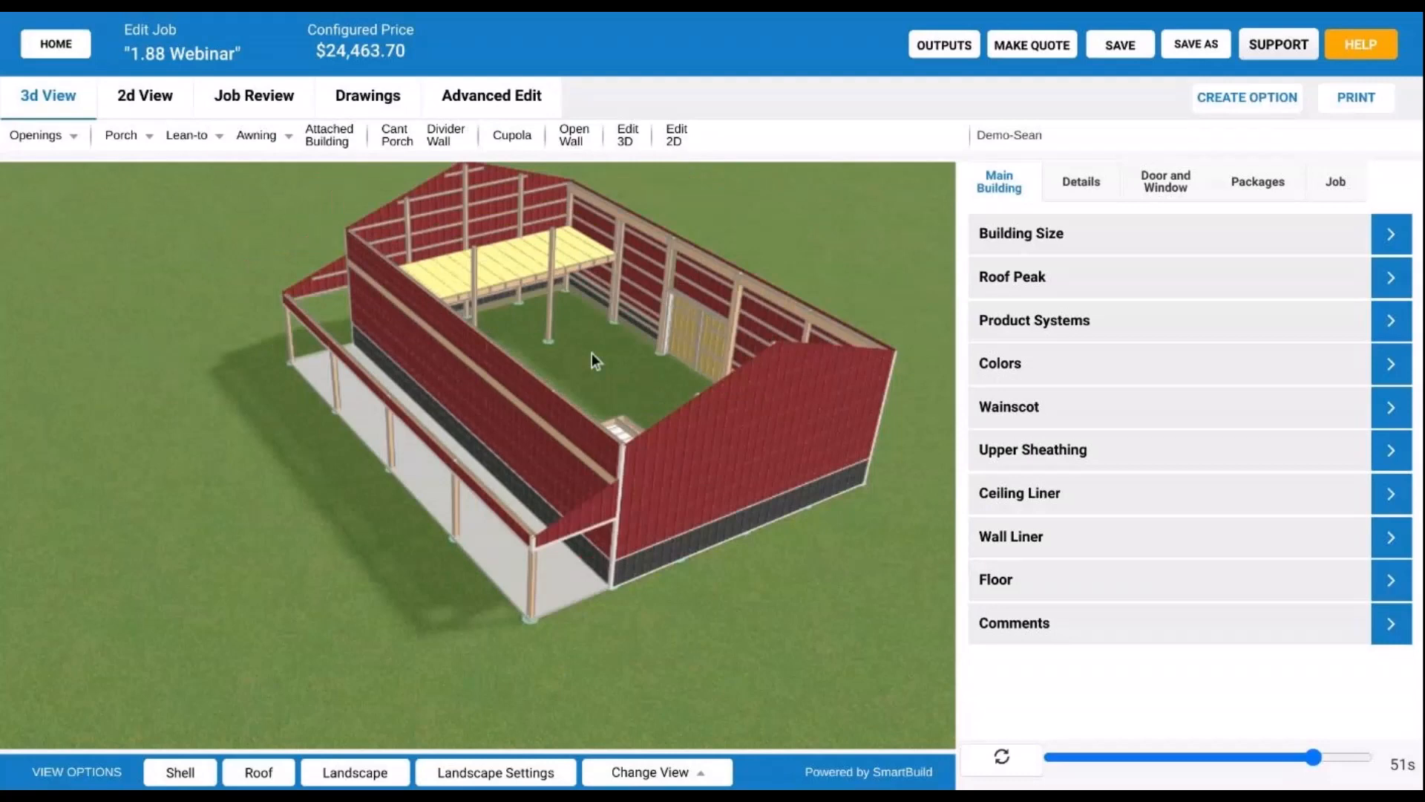
{"action": "left_click_drag", "start_coordinate": [592, 354], "coordinate": [635, 319]}
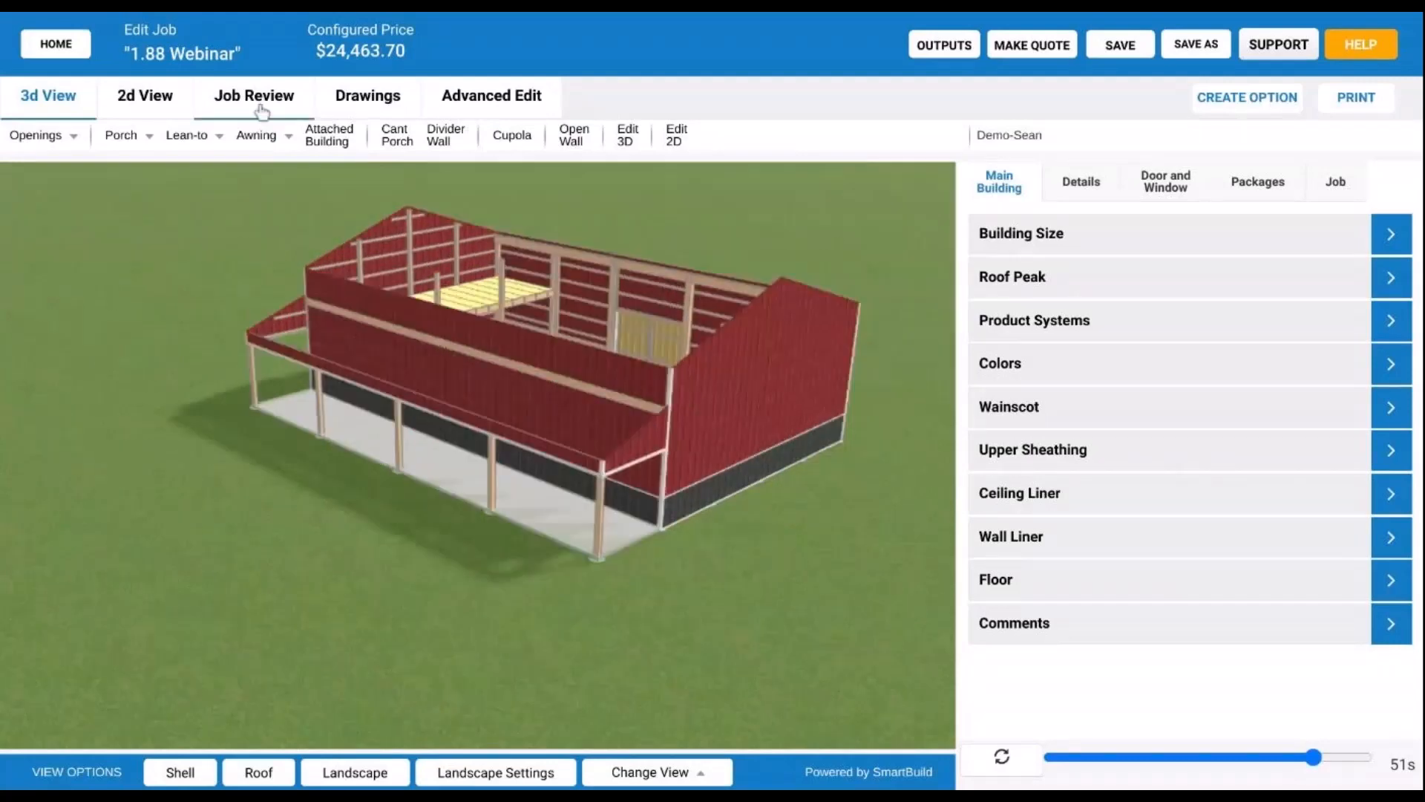
- Open Job Review to see the $24,463.70 cost summary
{"action": "left_click", "coordinate": [260, 104]}
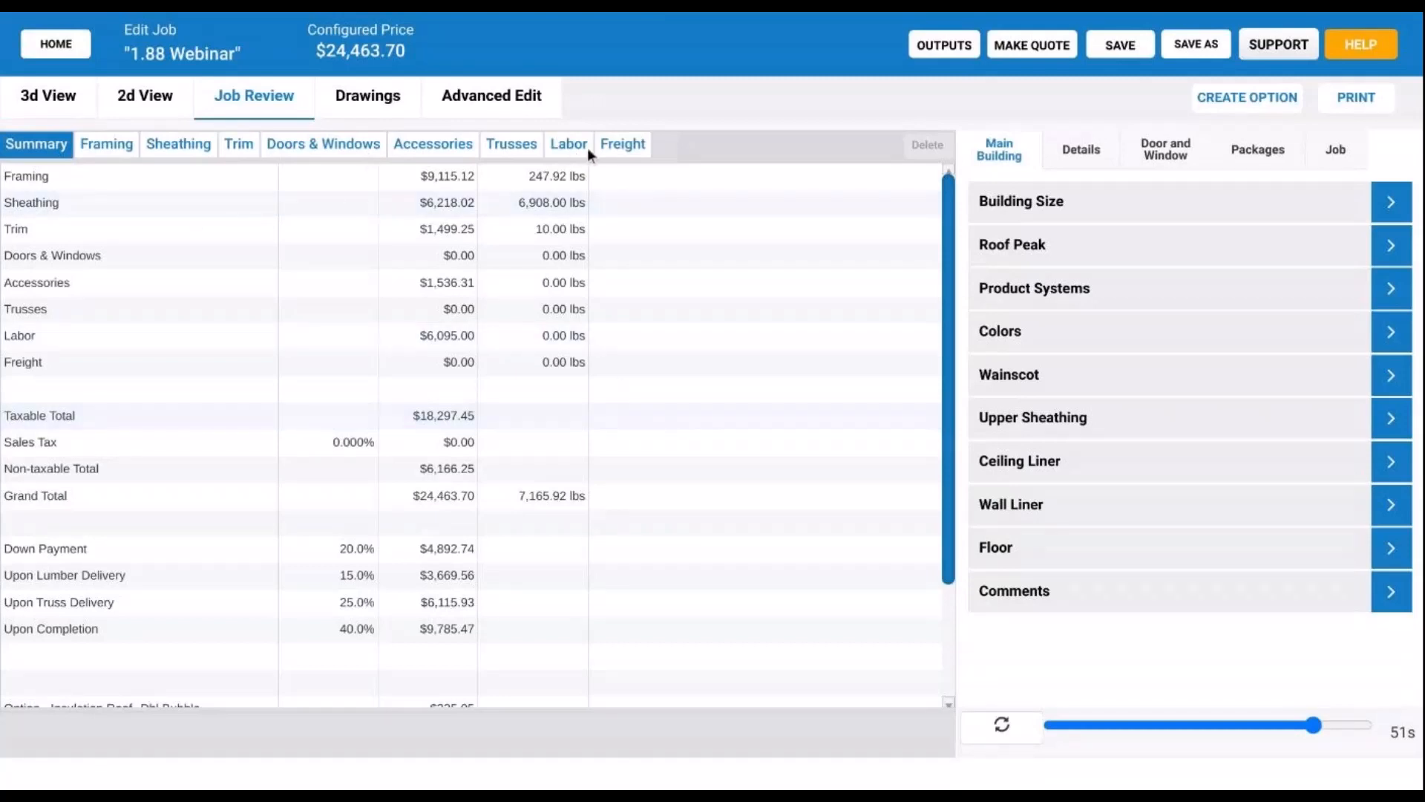
- Show the Framing parts list and scroll through its rows from BottomPlate onward
{"action": "left_click", "coordinate": [136, 149]}
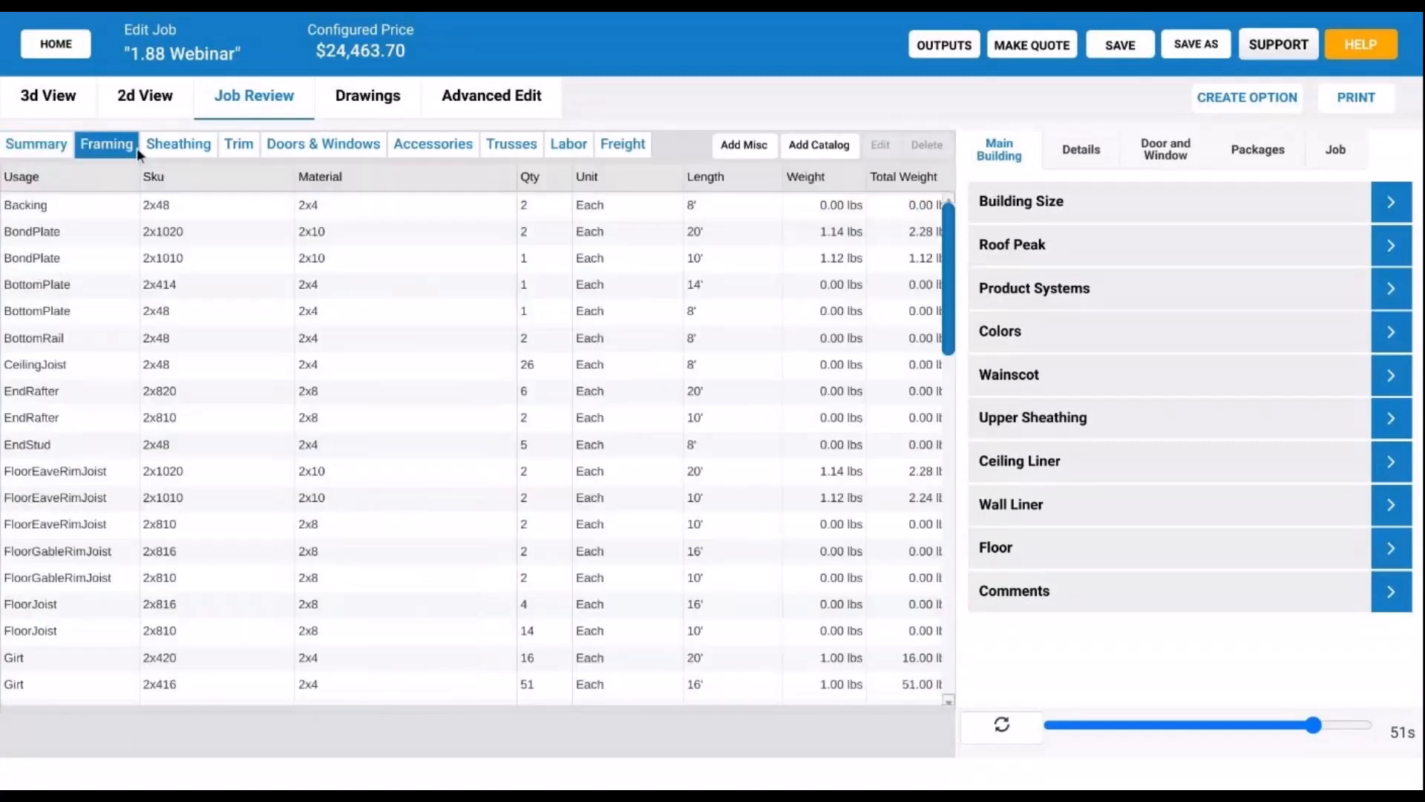
{"action": "left_click", "coordinate": [58, 313]}
{"action": "scroll", "coordinate": [95, 497], "scroll_direction": "down", "scroll_amount": 2}
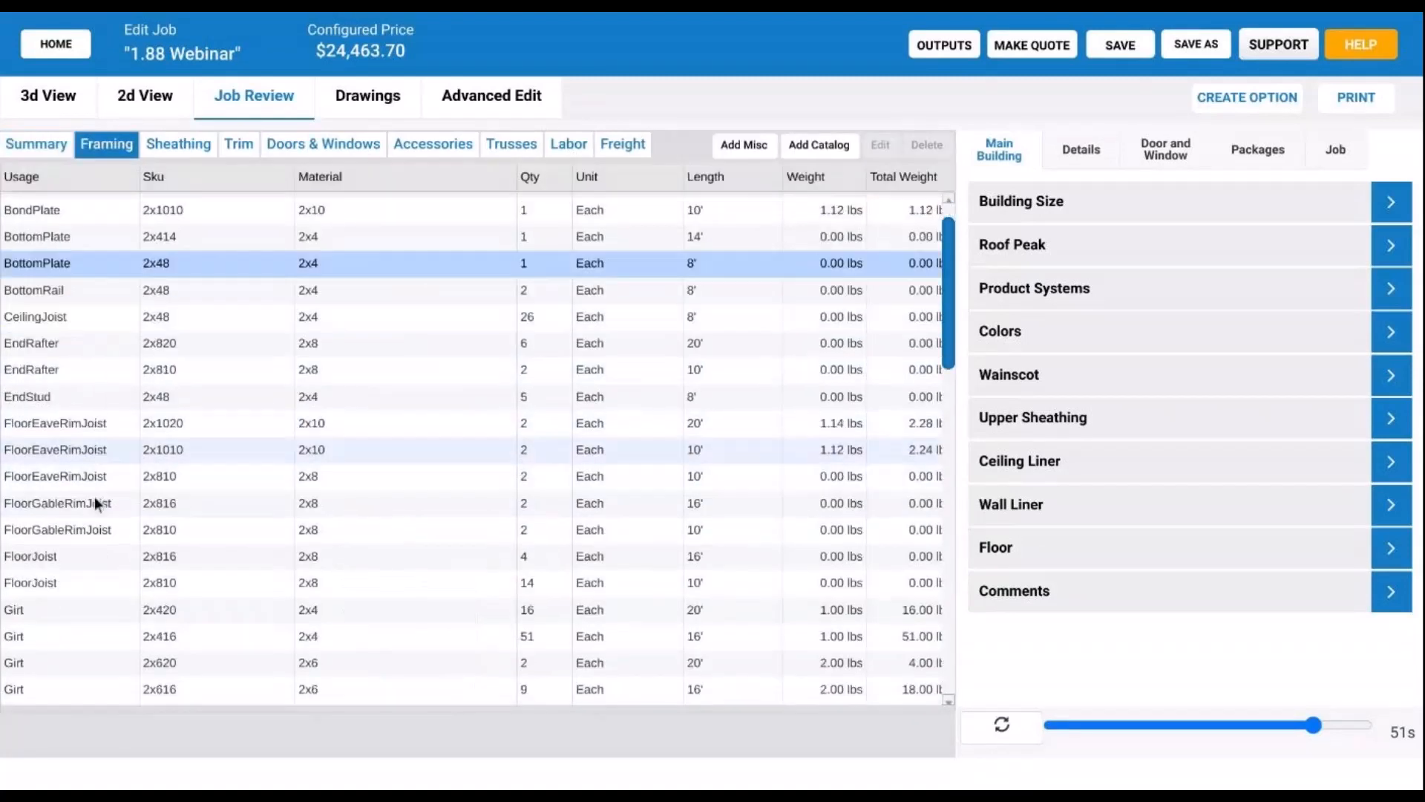
{"action": "scroll", "coordinate": [90, 552], "scroll_direction": "up", "scroll_amount": 2}
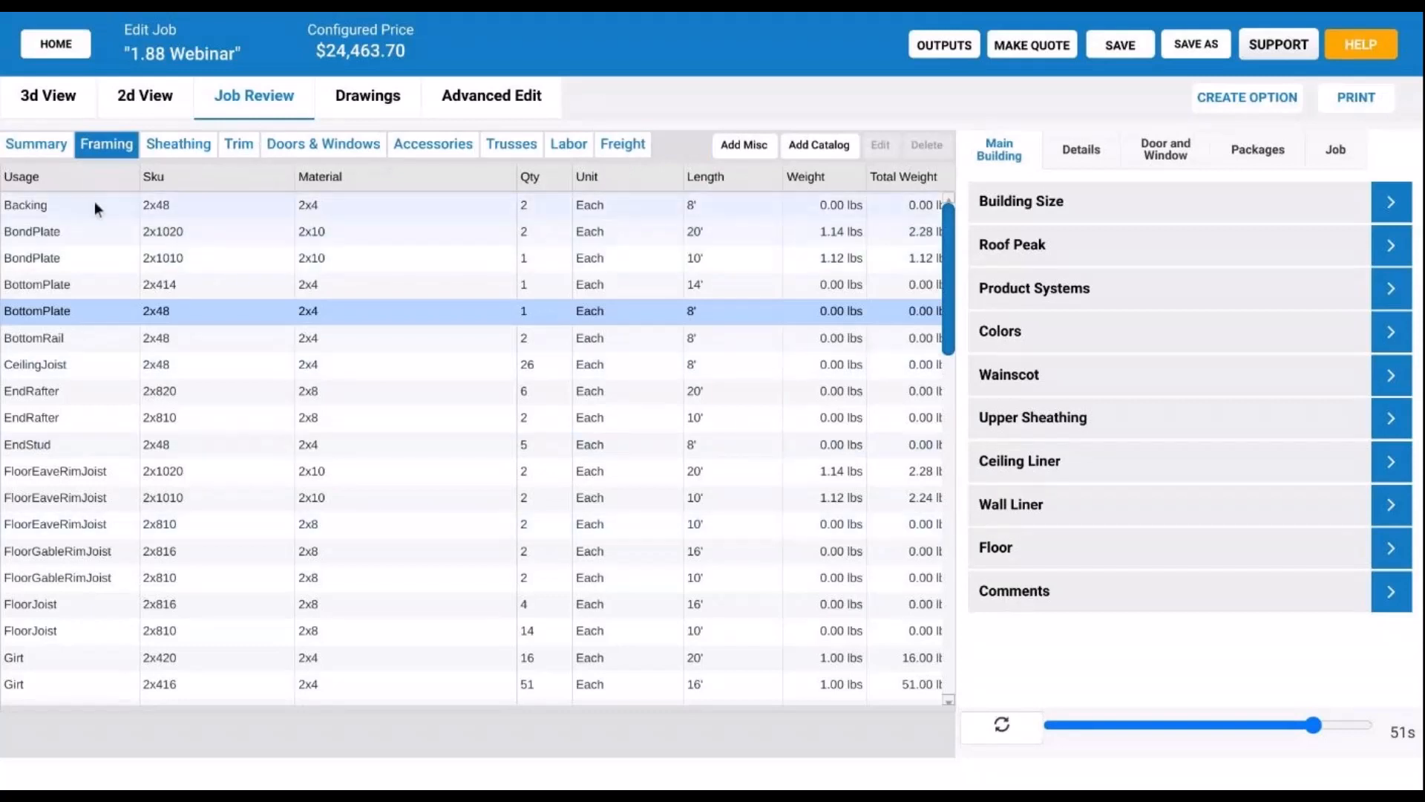
{"action": "scroll", "coordinate": [100, 369], "scroll_direction": "down", "scroll_amount": 1}
{"action": "scroll", "coordinate": [100, 368], "scroll_direction": "down", "scroll_amount": 5}
{"action": "scroll", "coordinate": [169, 446], "scroll_direction": "up", "scroll_amount": 5}
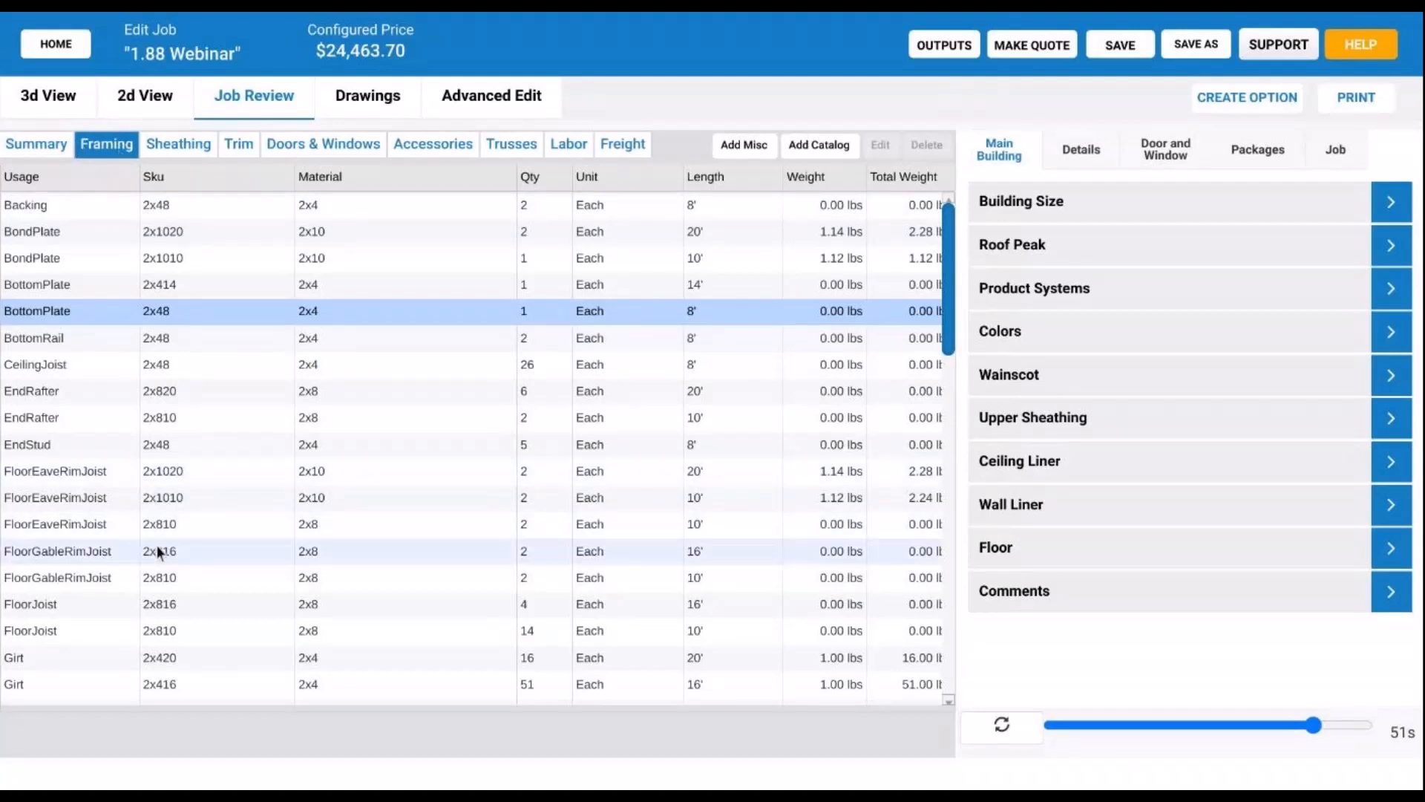
{"action": "scroll", "coordinate": [158, 545], "scroll_direction": "down", "scroll_amount": 5}
{"action": "scroll", "coordinate": [165, 535], "scroll_direction": "up", "scroll_amount": 5}
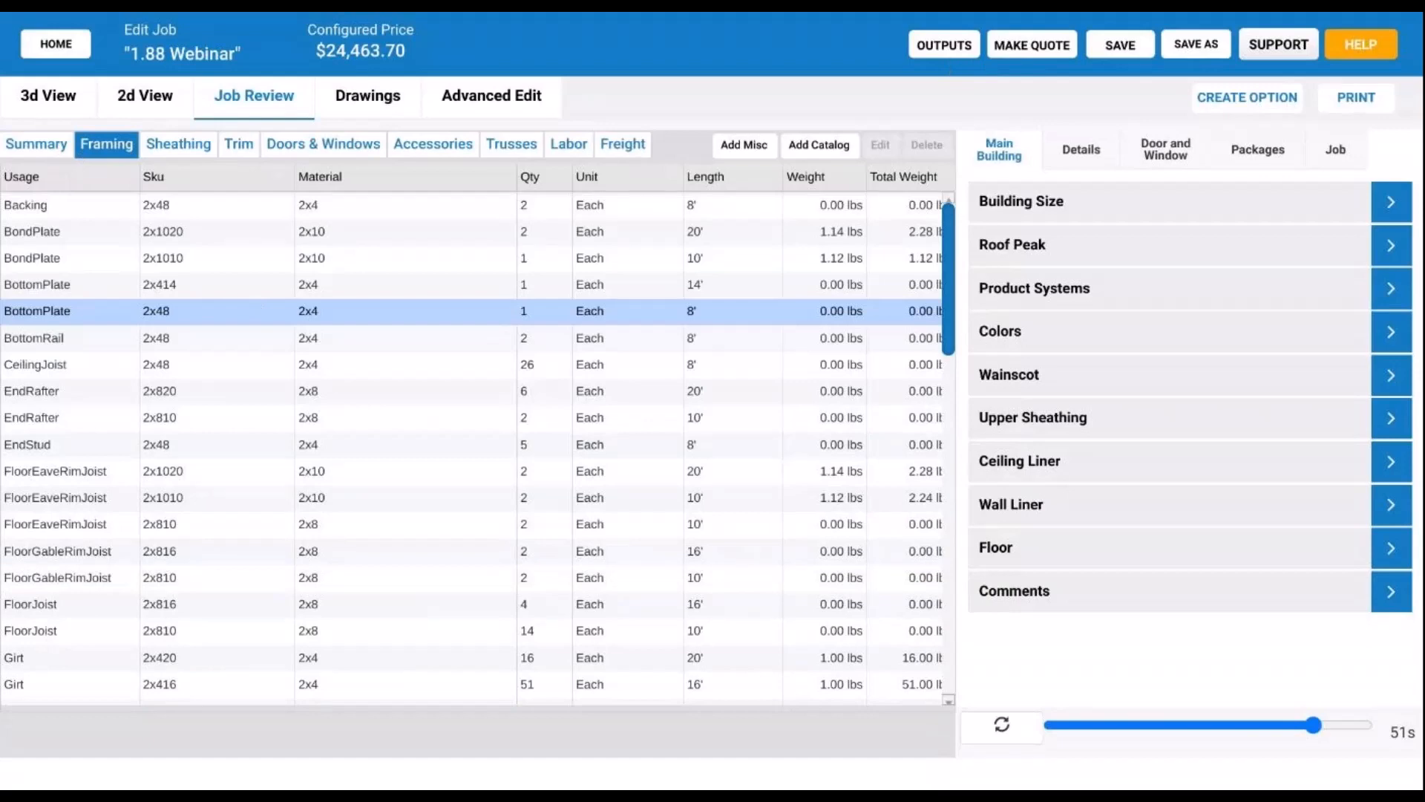
- Return to the 3D view and hide the sheathing to expose the barn's wall framing
{"action": "left_click", "coordinate": [62, 105]}
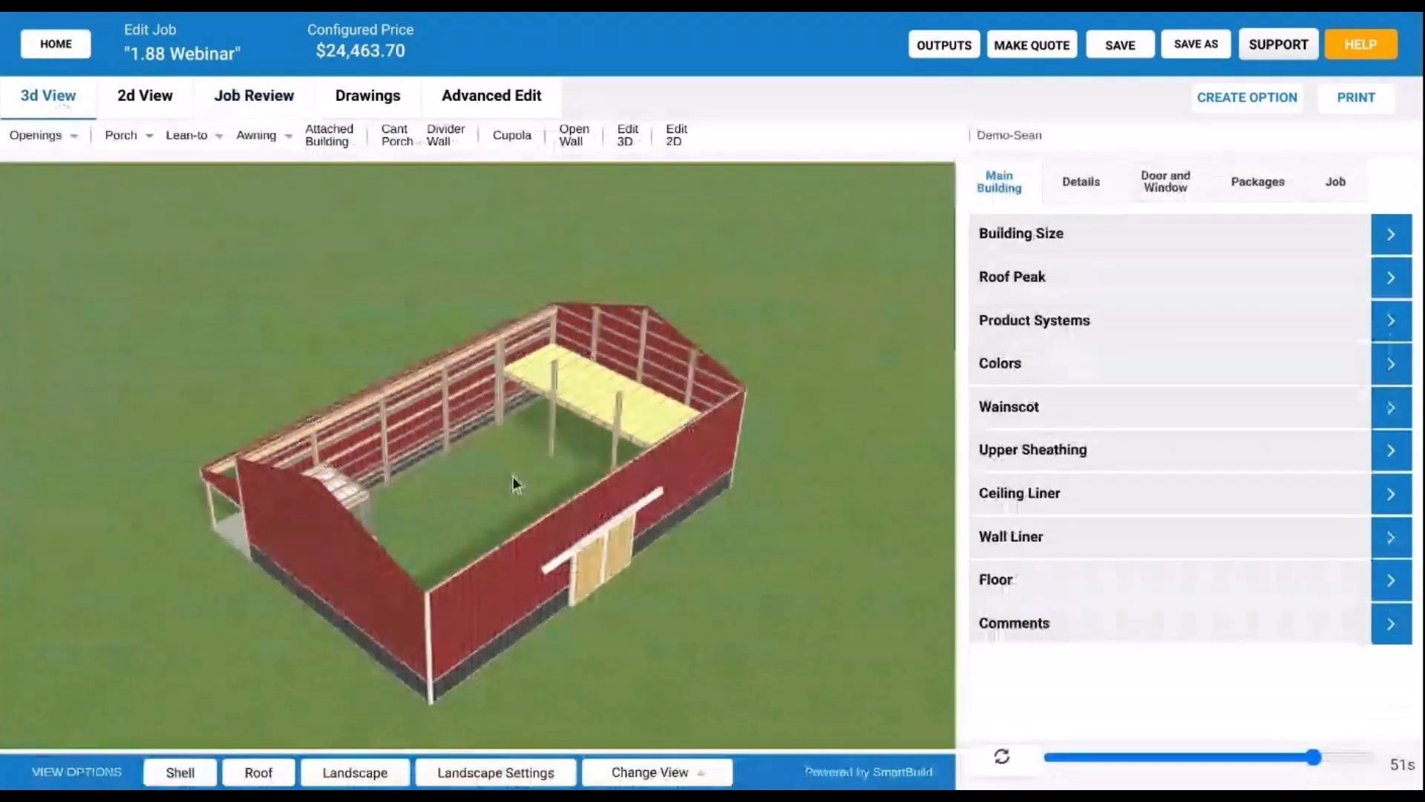
{"action": "left_click_drag", "start_coordinate": [516, 467], "coordinate": [492, 464]}
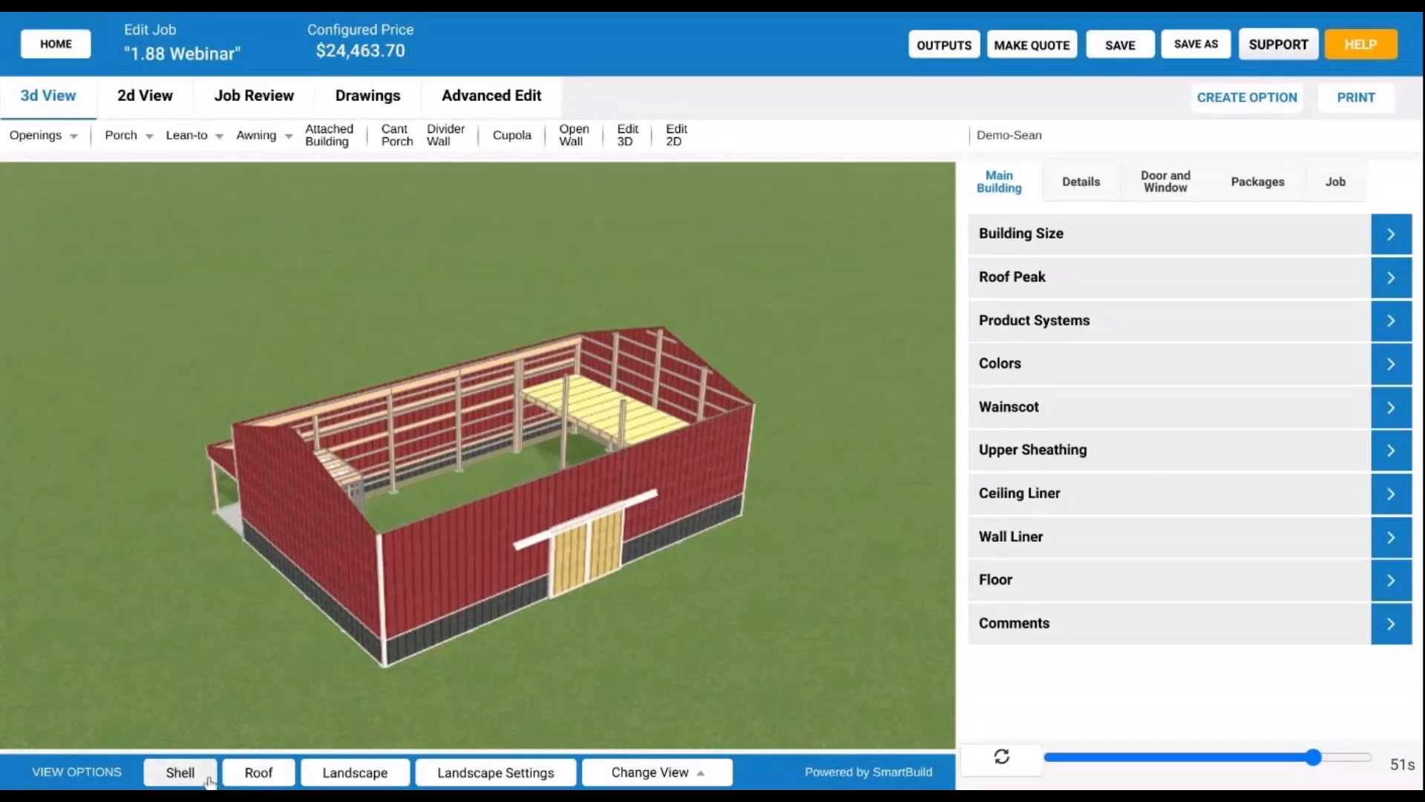
{"action": "left_click", "coordinate": [181, 773]}
{"action": "scroll", "coordinate": [485, 666], "scroll_direction": "up", "scroll_amount": 2}
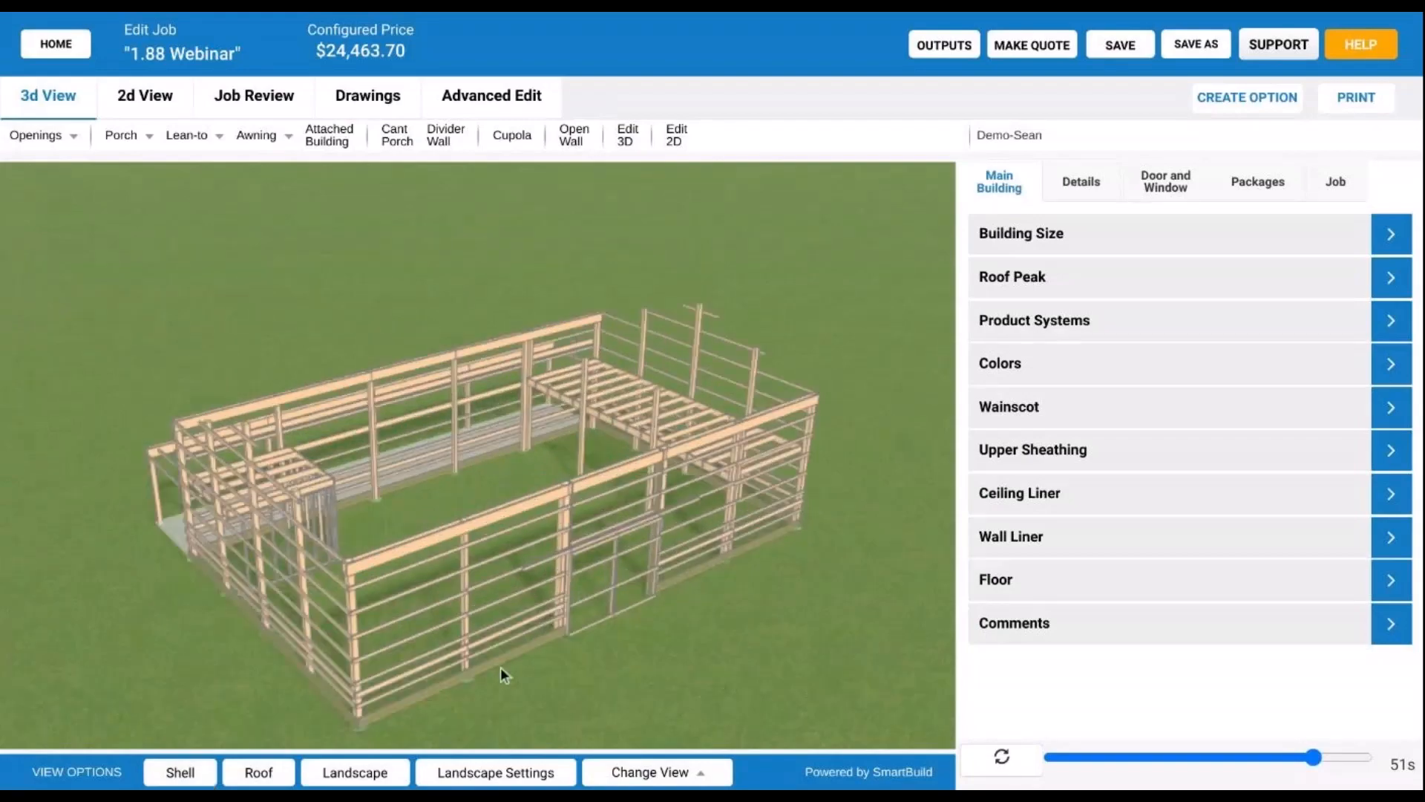
{"action": "scroll", "coordinate": [500, 667], "scroll_direction": "up", "scroll_amount": 2}
{"action": "scroll", "coordinate": [475, 606], "scroll_direction": "up", "scroll_amount": 4}
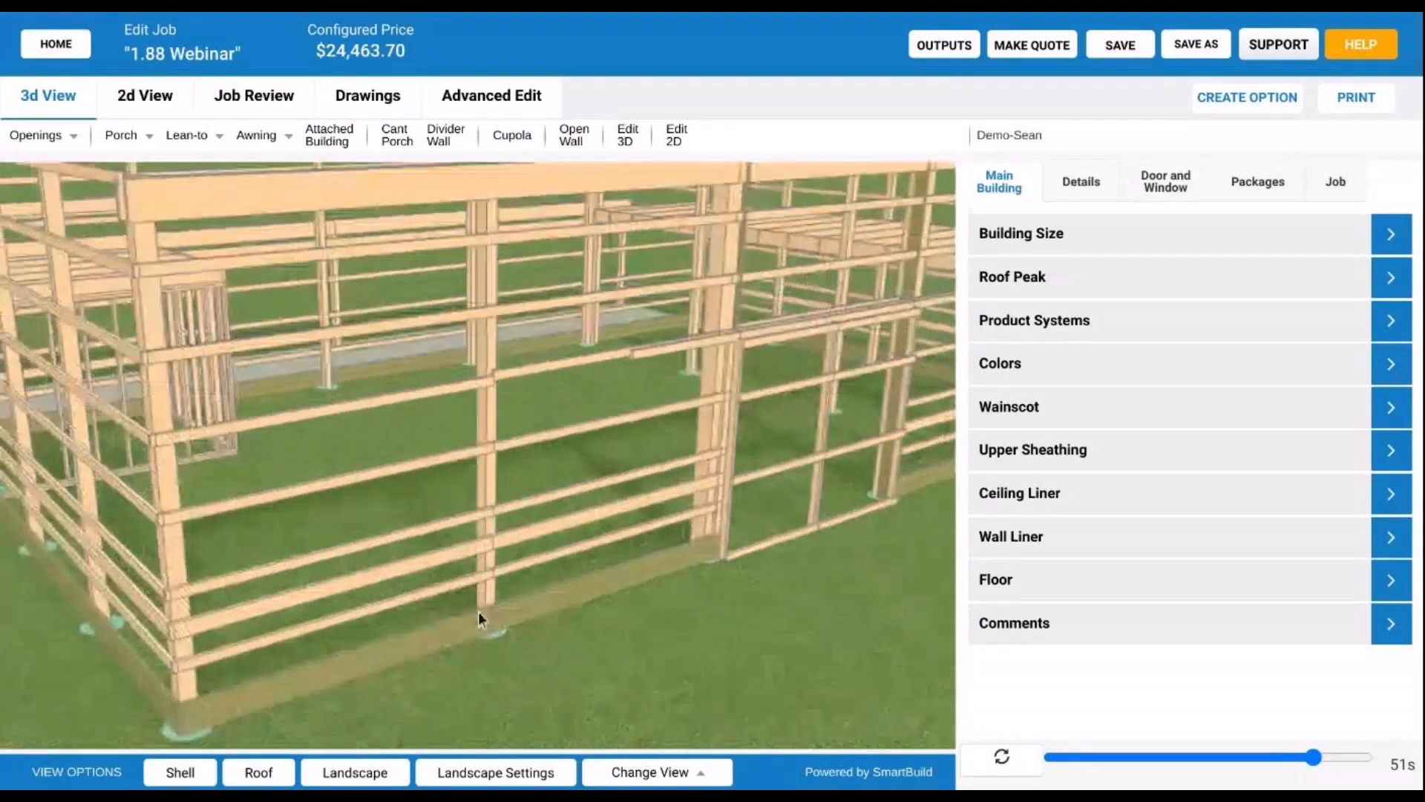
{"action": "scroll", "coordinate": [468, 647], "scroll_direction": "up", "scroll_amount": 2}
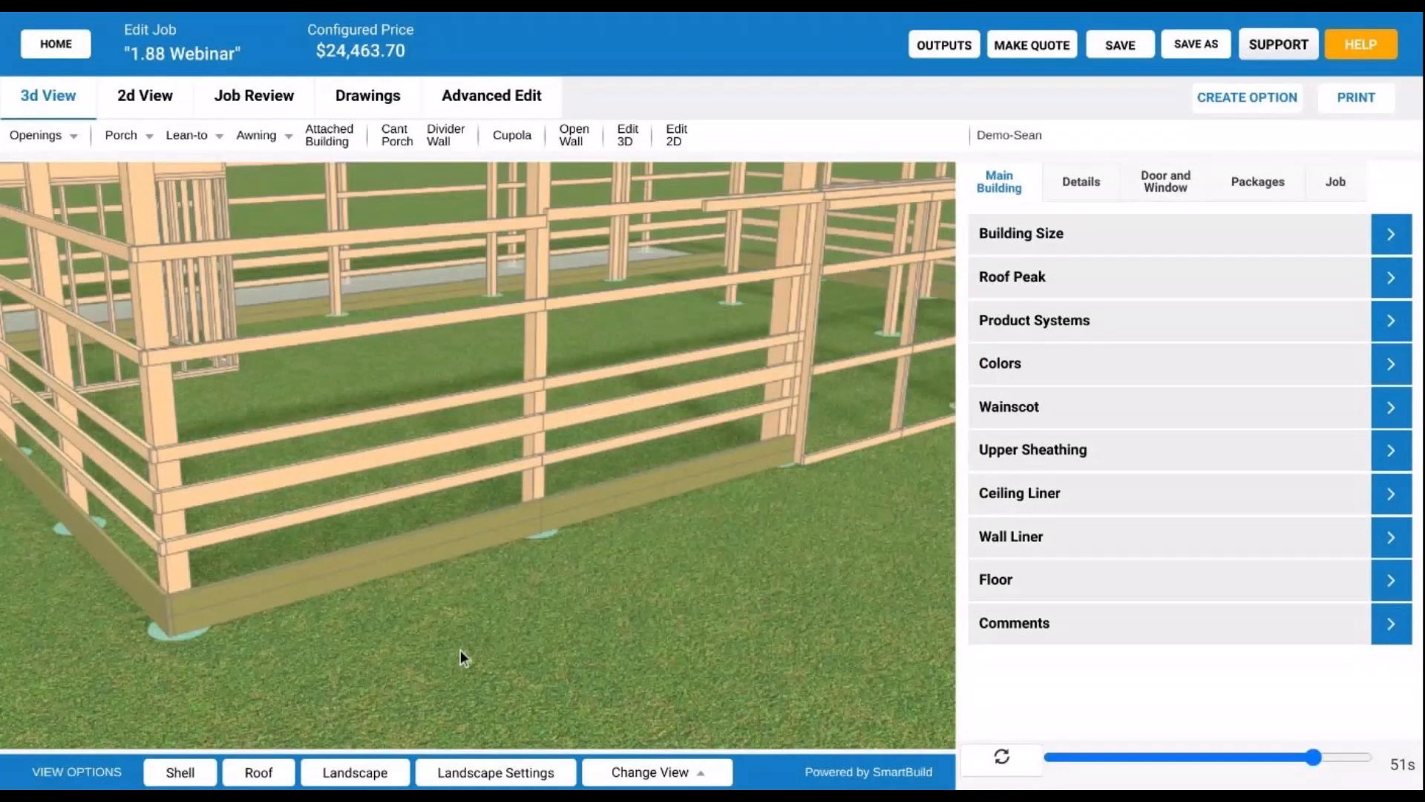
{"action": "scroll", "coordinate": [460, 649], "scroll_direction": "up", "scroll_amount": 2}
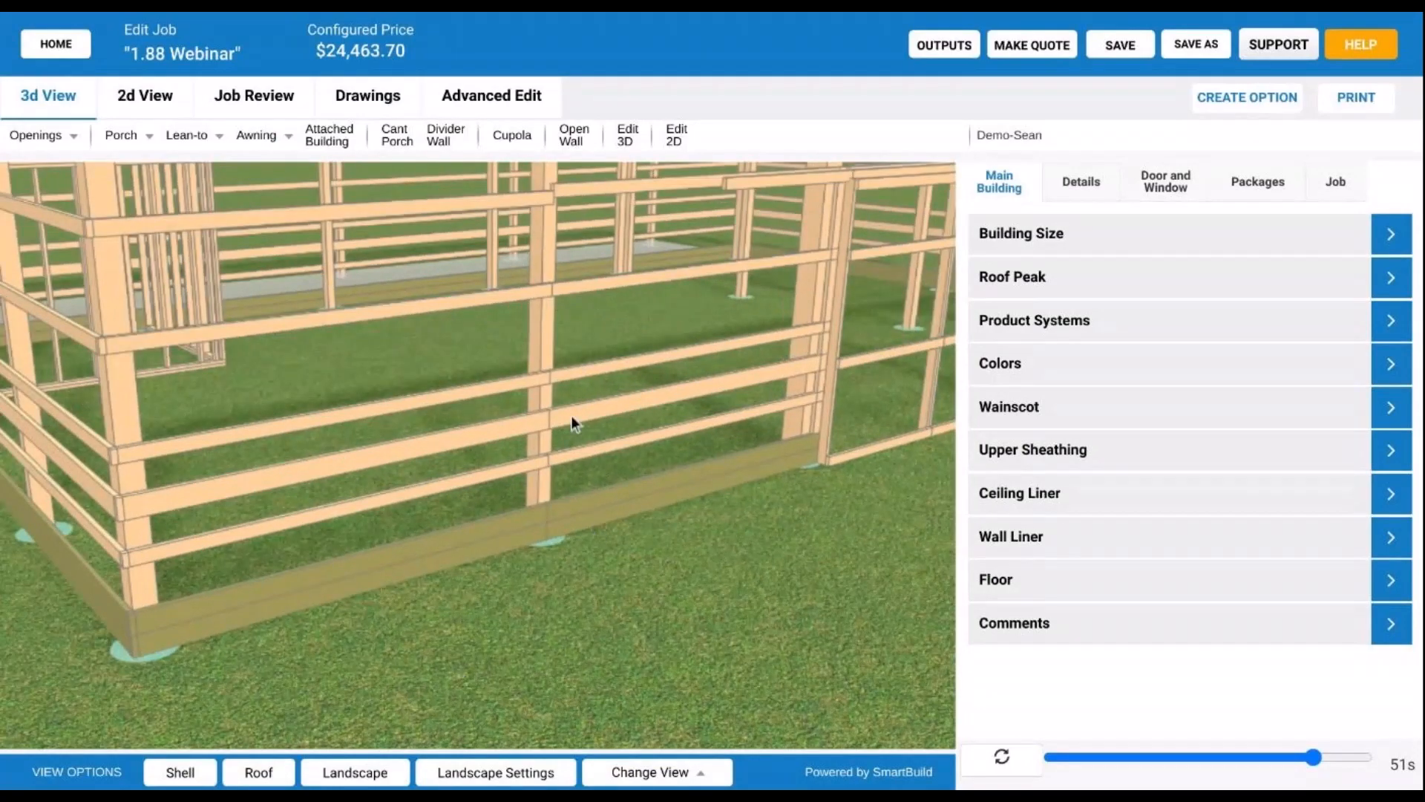
{"action": "scroll", "coordinate": [572, 424], "scroll_direction": "down", "scroll_amount": 4}
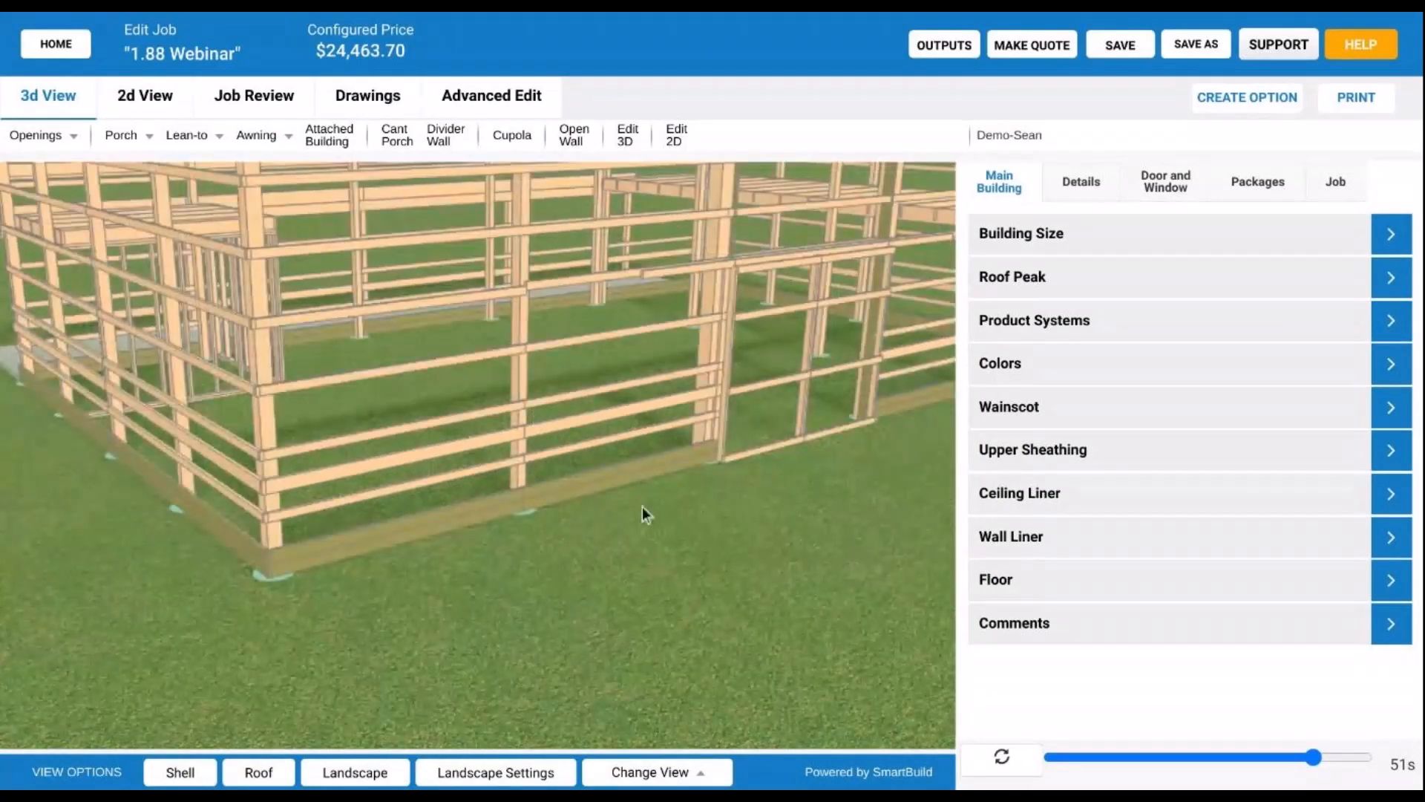
- Orbit around the wall framing corners, then show the roof framing
{"action": "left_click_drag", "start_coordinate": [643, 506], "coordinate": [799, 510]}
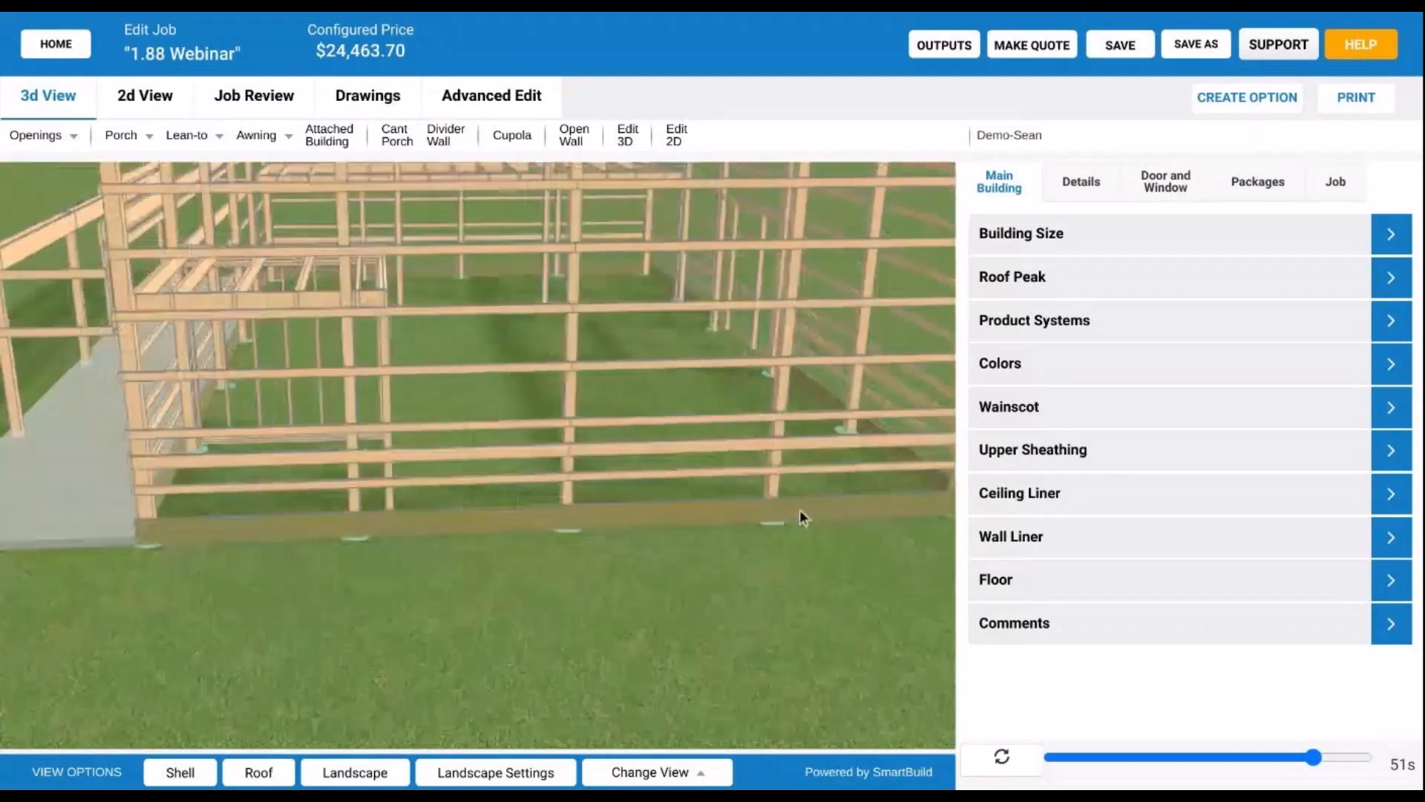
{"action": "scroll", "coordinate": [835, 350], "scroll_direction": "up", "scroll_amount": 3}
{"action": "left_click_drag", "start_coordinate": [835, 351], "coordinate": [579, 444]}
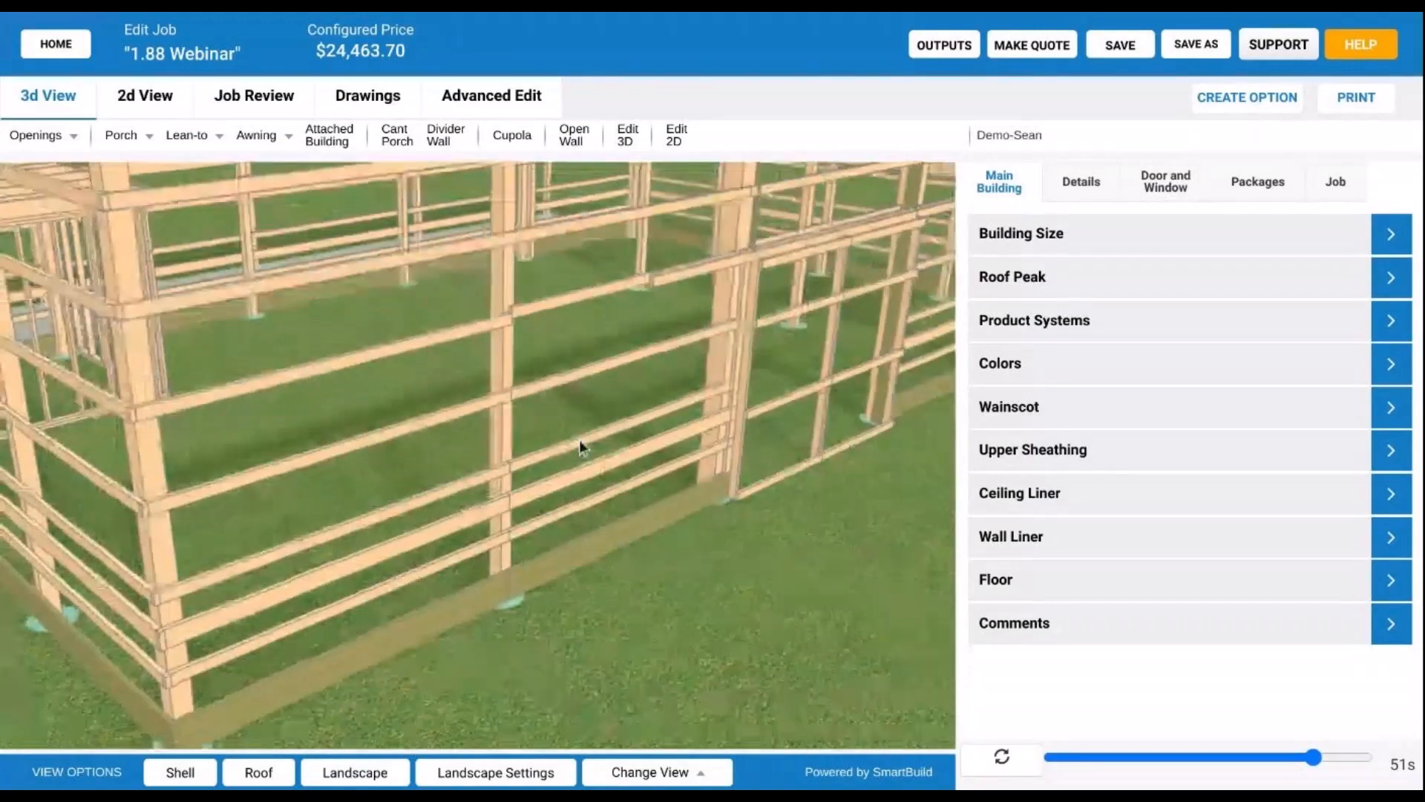
{"action": "scroll", "coordinate": [582, 439], "scroll_direction": "down", "scroll_amount": 2}
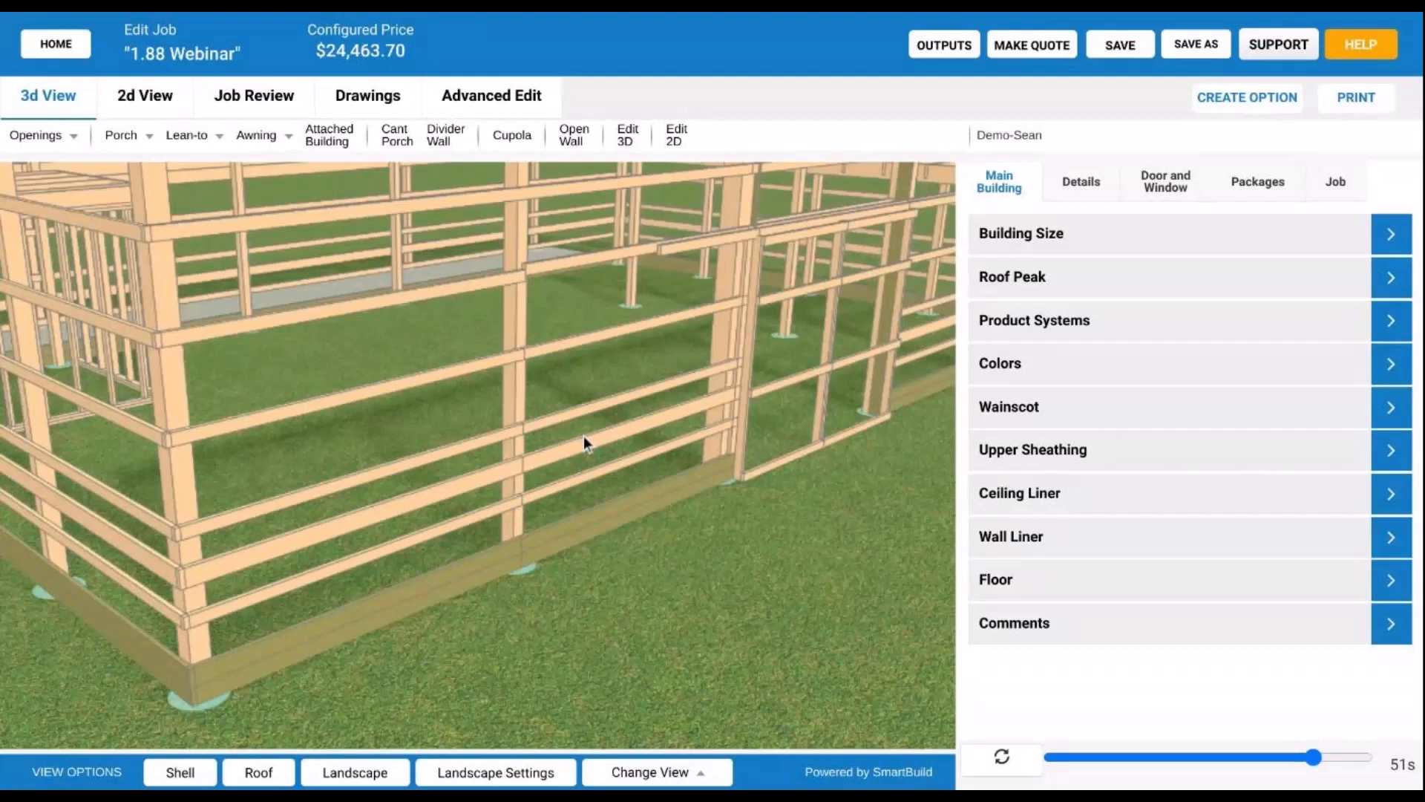
{"action": "left_click_drag", "start_coordinate": [585, 436], "coordinate": [595, 436]}
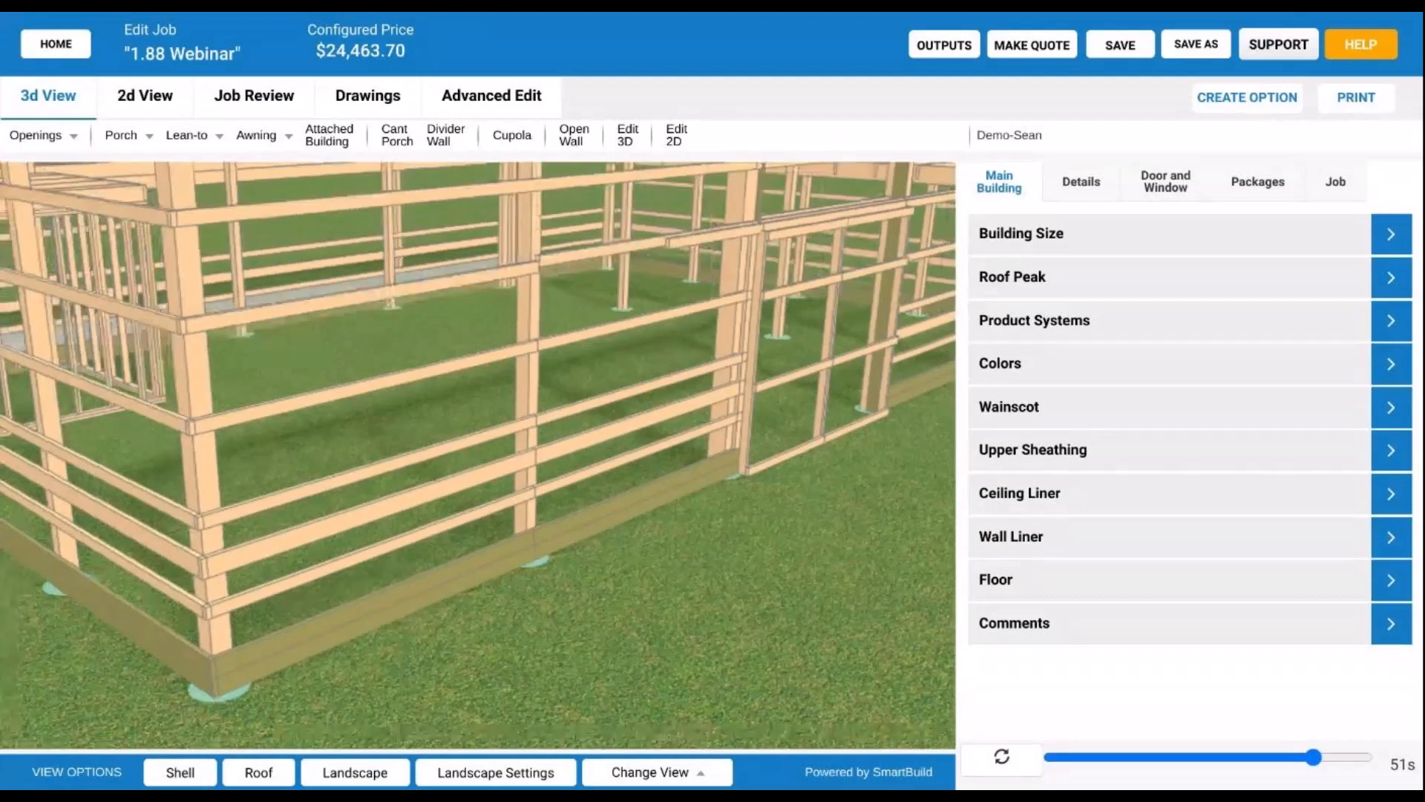
{"action": "scroll", "coordinate": [603, 468], "scroll_direction": "down", "scroll_amount": 5}
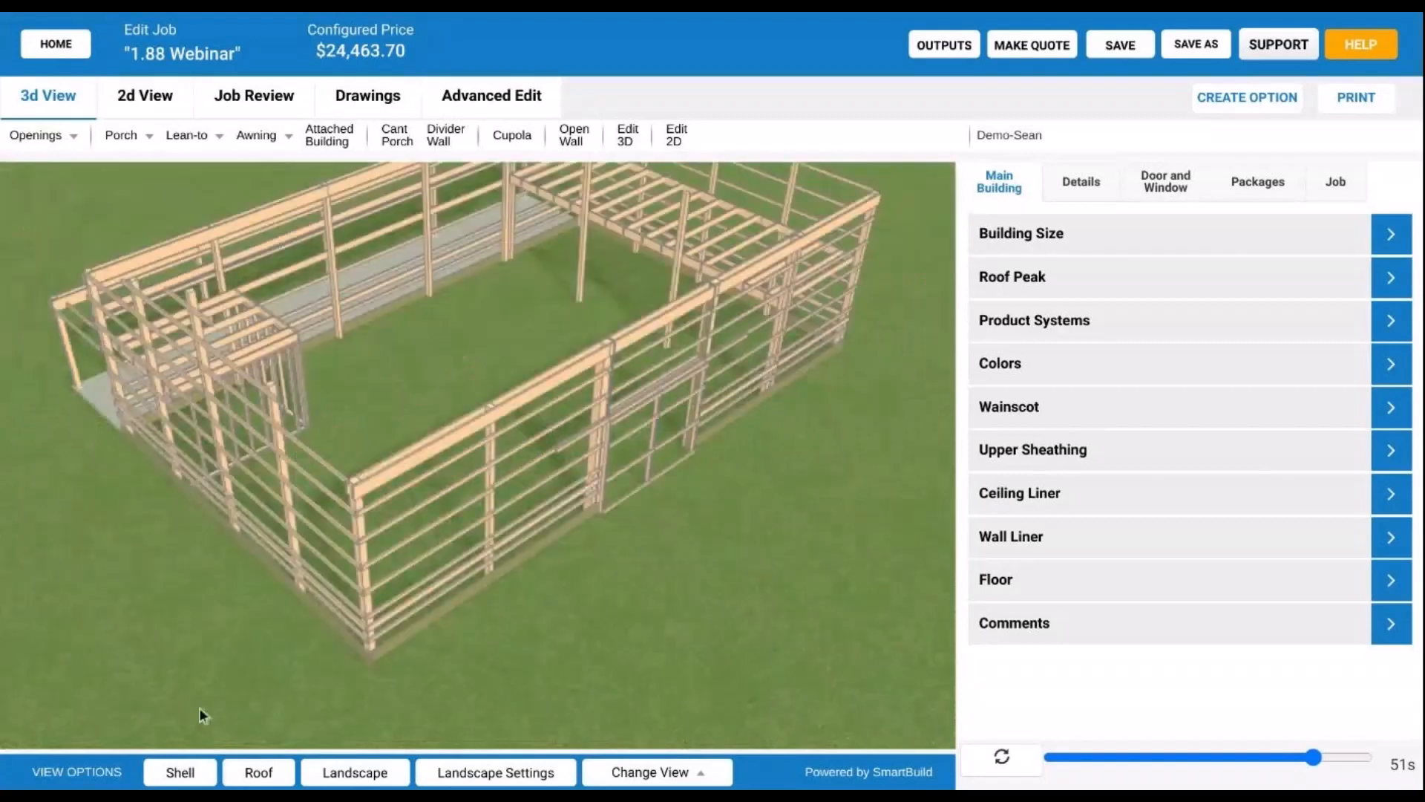
{"action": "left_click", "coordinate": [260, 773]}
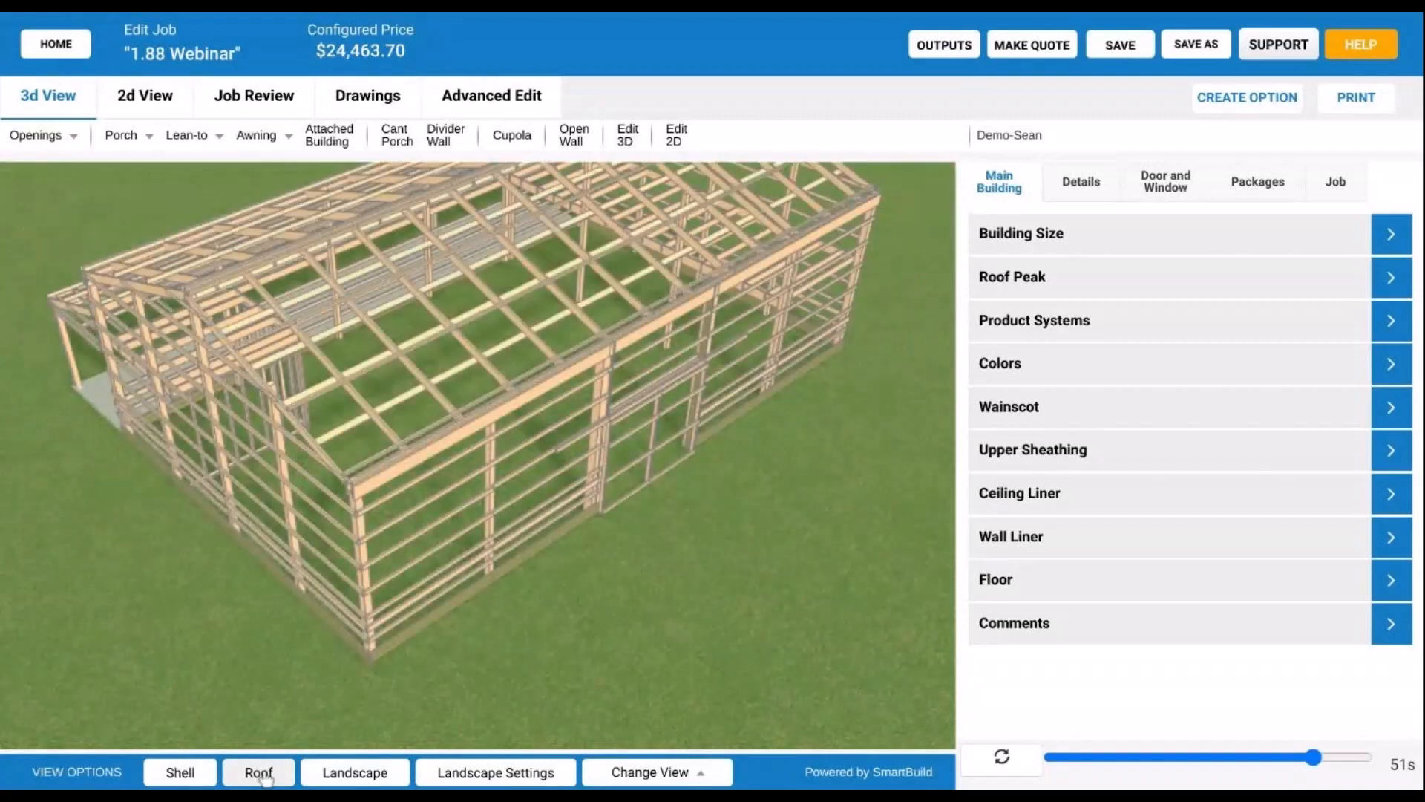
- Restore the Shell sheeting and rotate the barn to a side-on view
{"action": "left_click", "coordinate": [168, 776]}
{"action": "left_click_drag", "start_coordinate": [594, 606], "coordinate": [609, 493]}
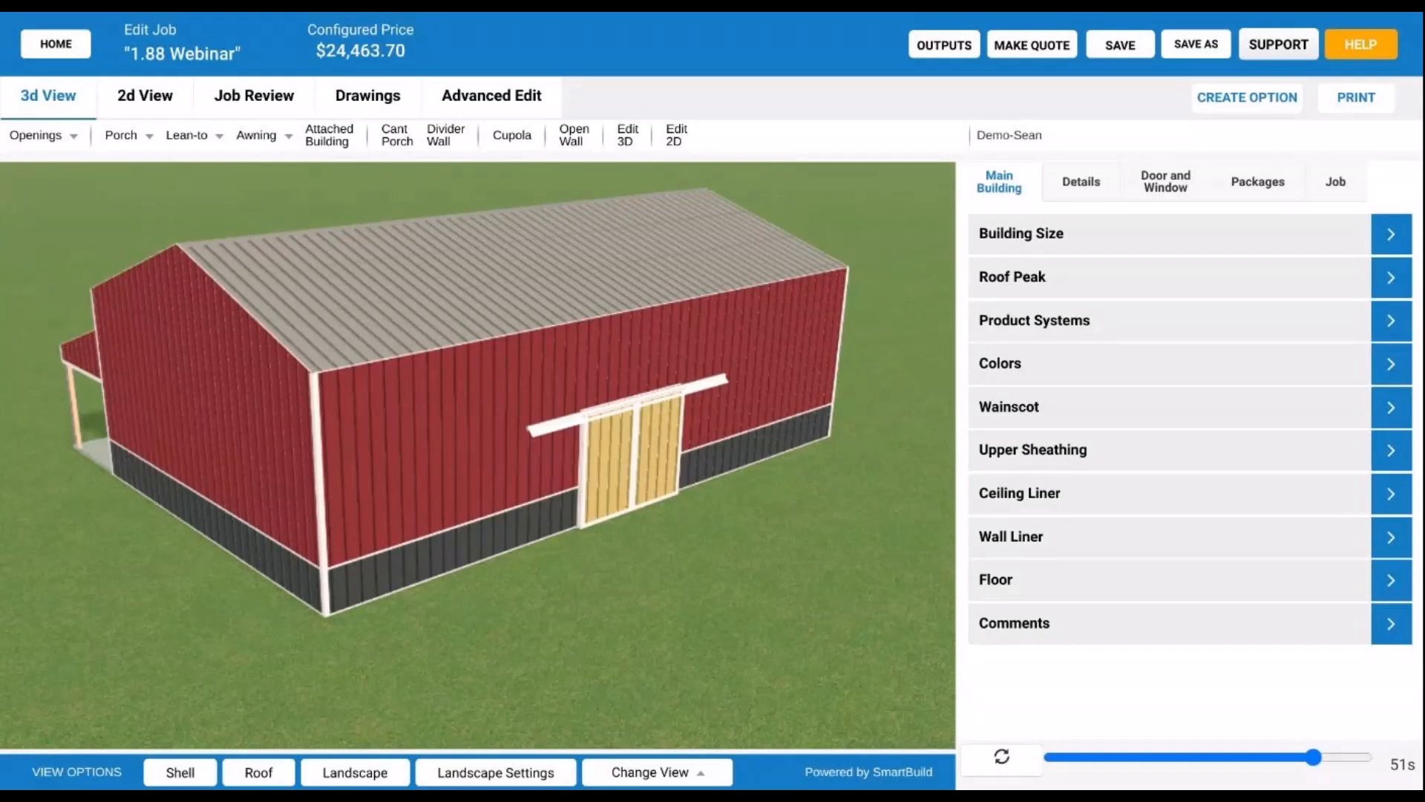
- Add a catalog material from Job Review and open the field list for its Calculation
{"action": "left_click", "coordinate": [256, 110]}
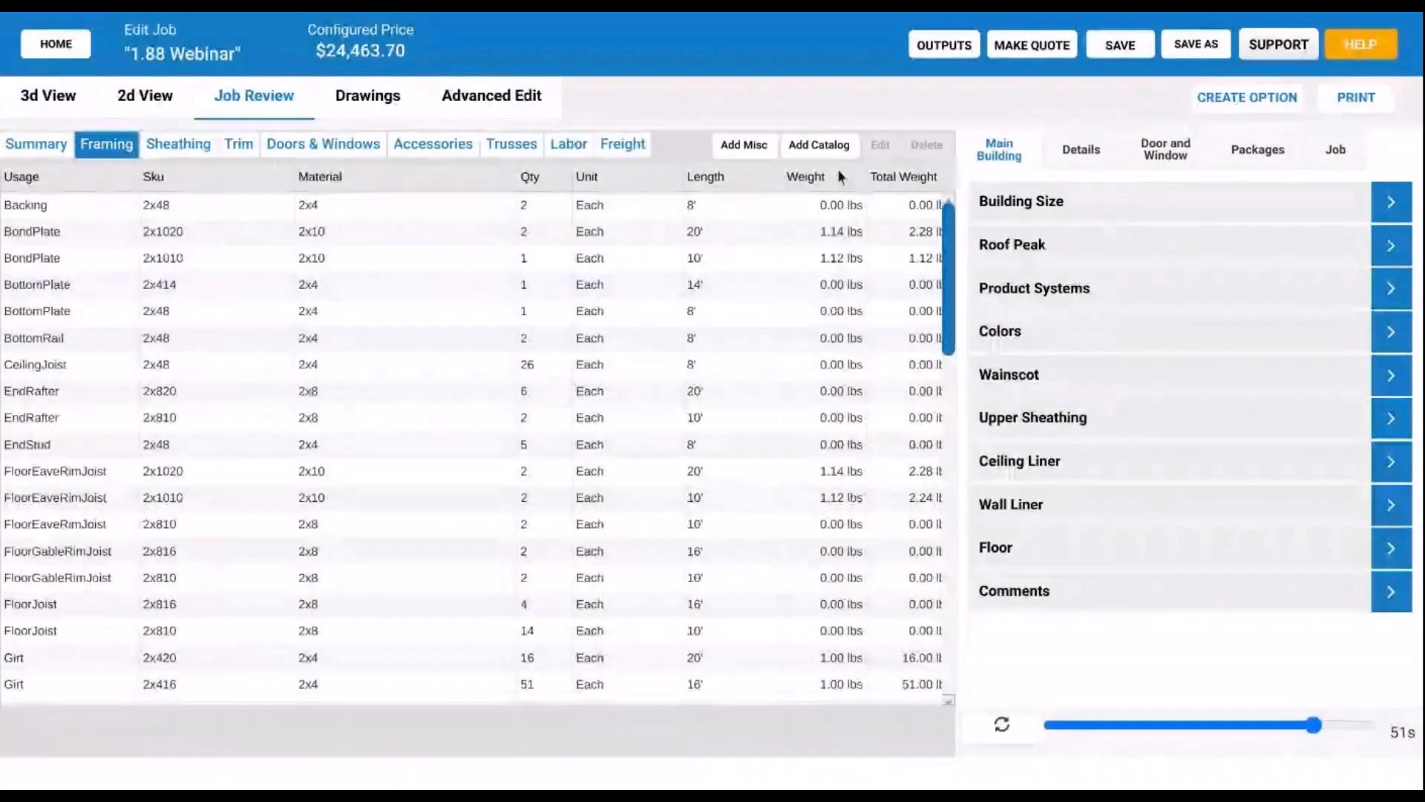
{"action": "left_click", "coordinate": [840, 158]}
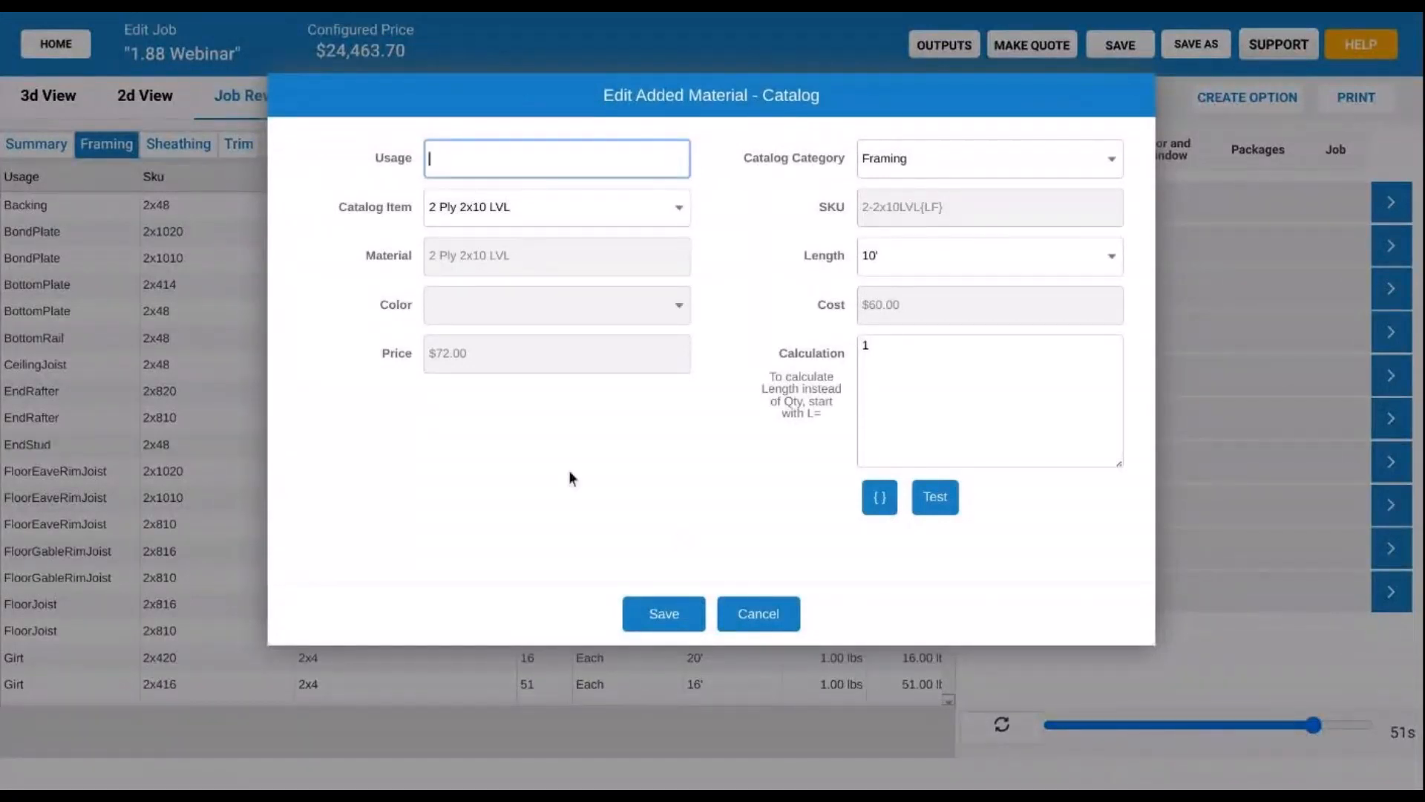
{"action": "left_click", "coordinate": [917, 386]}
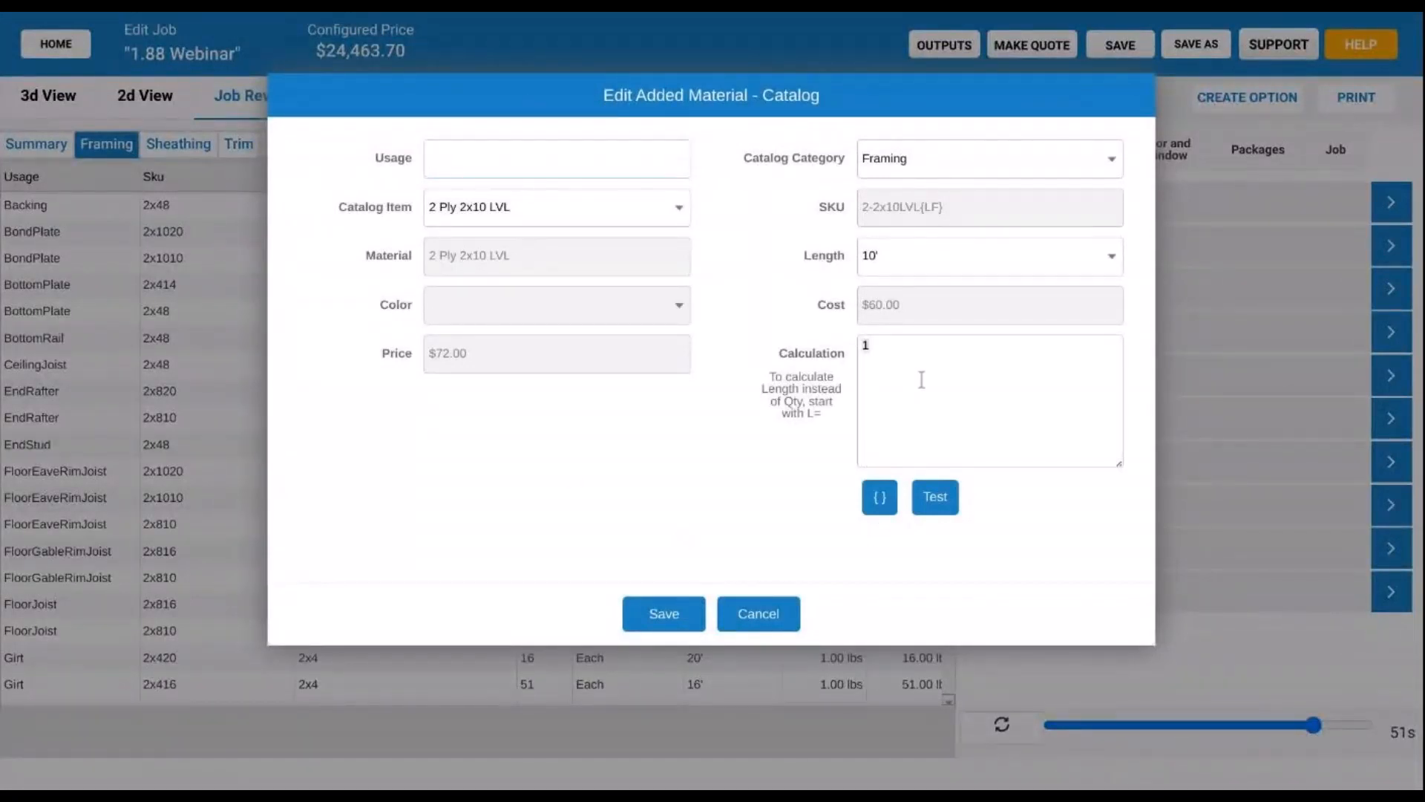
{"action": "left_click", "coordinate": [881, 499]}
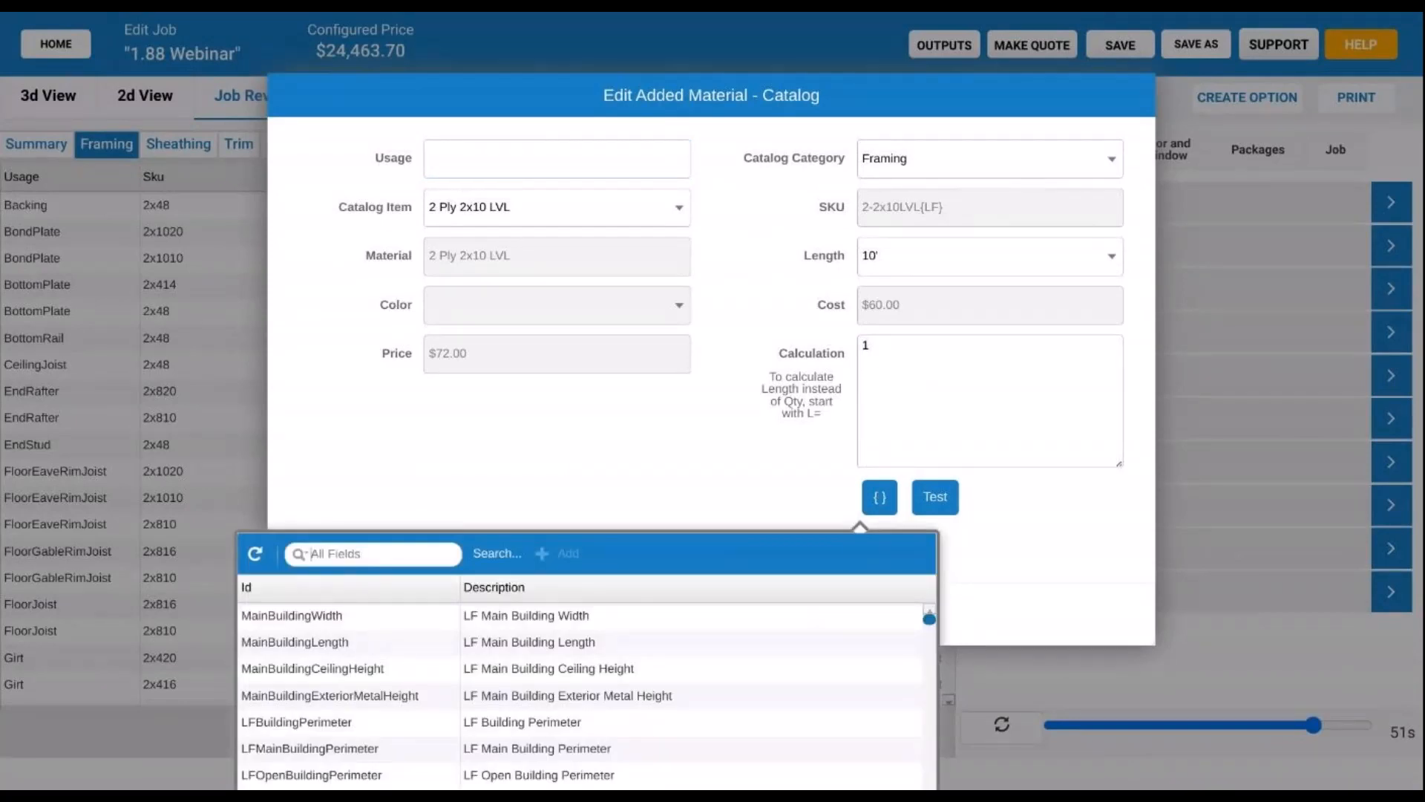
- Search the calculation fields for 'floor', browse the results, then close the list with Calculation left at 1
{"action": "type", "text": "floor"}
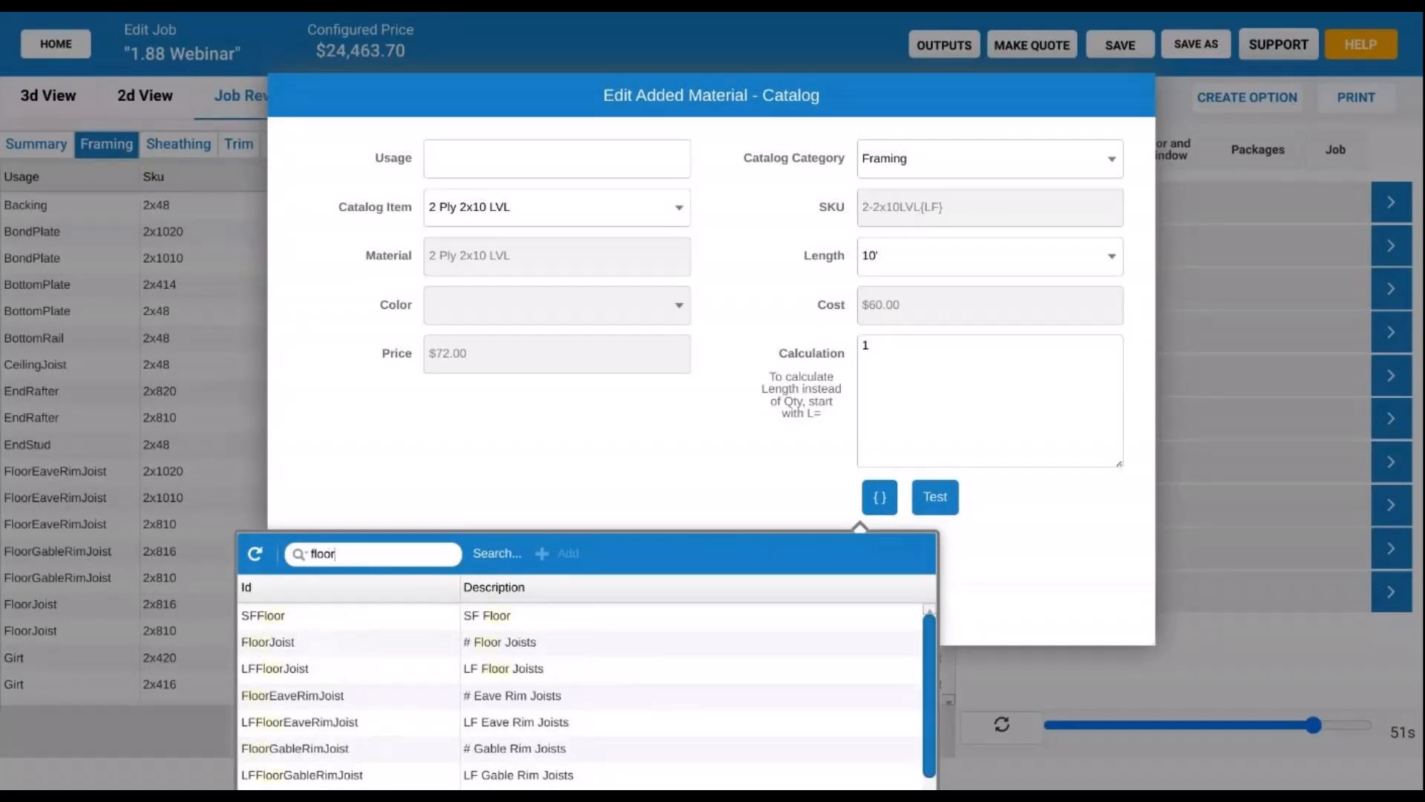
{"action": "scroll", "coordinate": [582, 671], "scroll_direction": "down", "scroll_amount": 1}
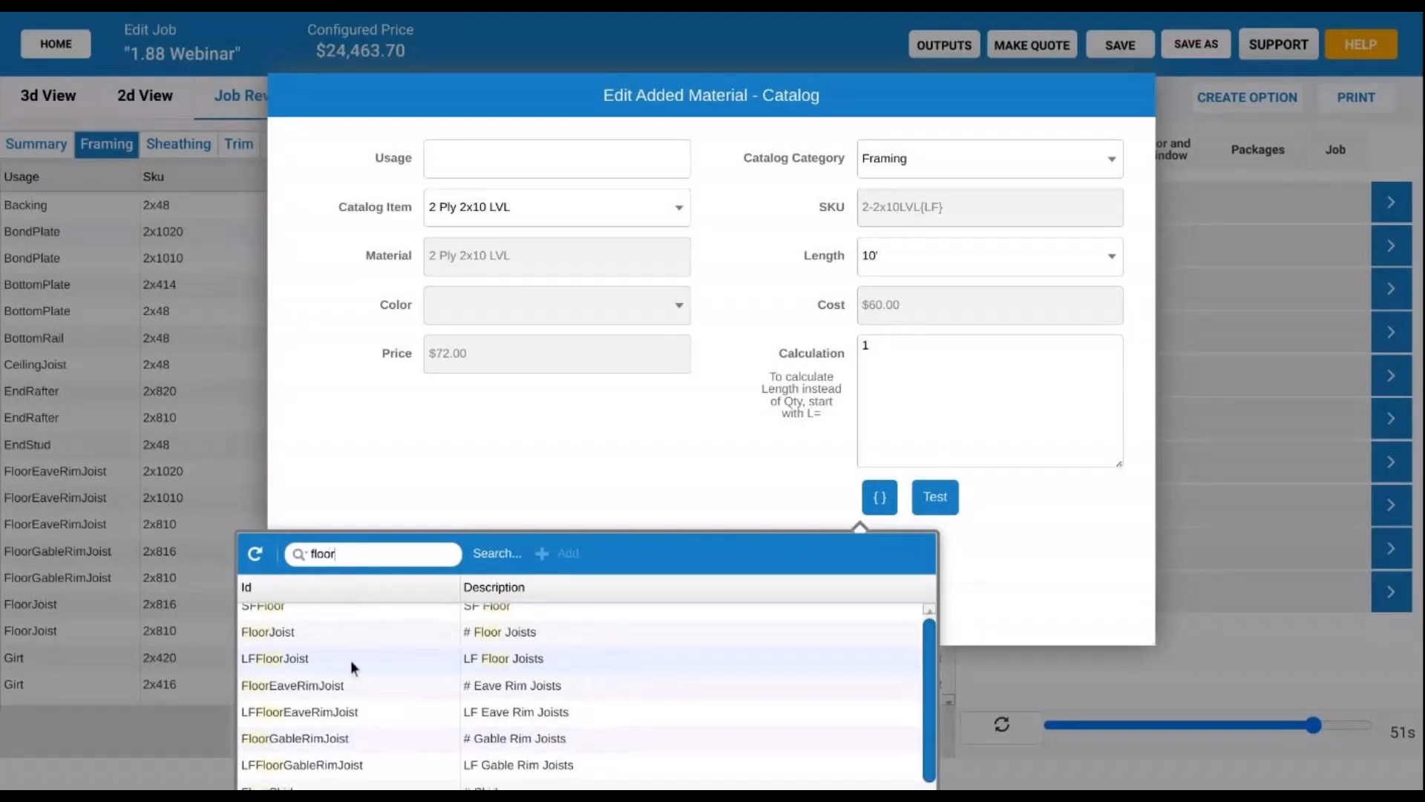
{"action": "scroll", "coordinate": [558, 655], "scroll_direction": "down", "scroll_amount": 1}
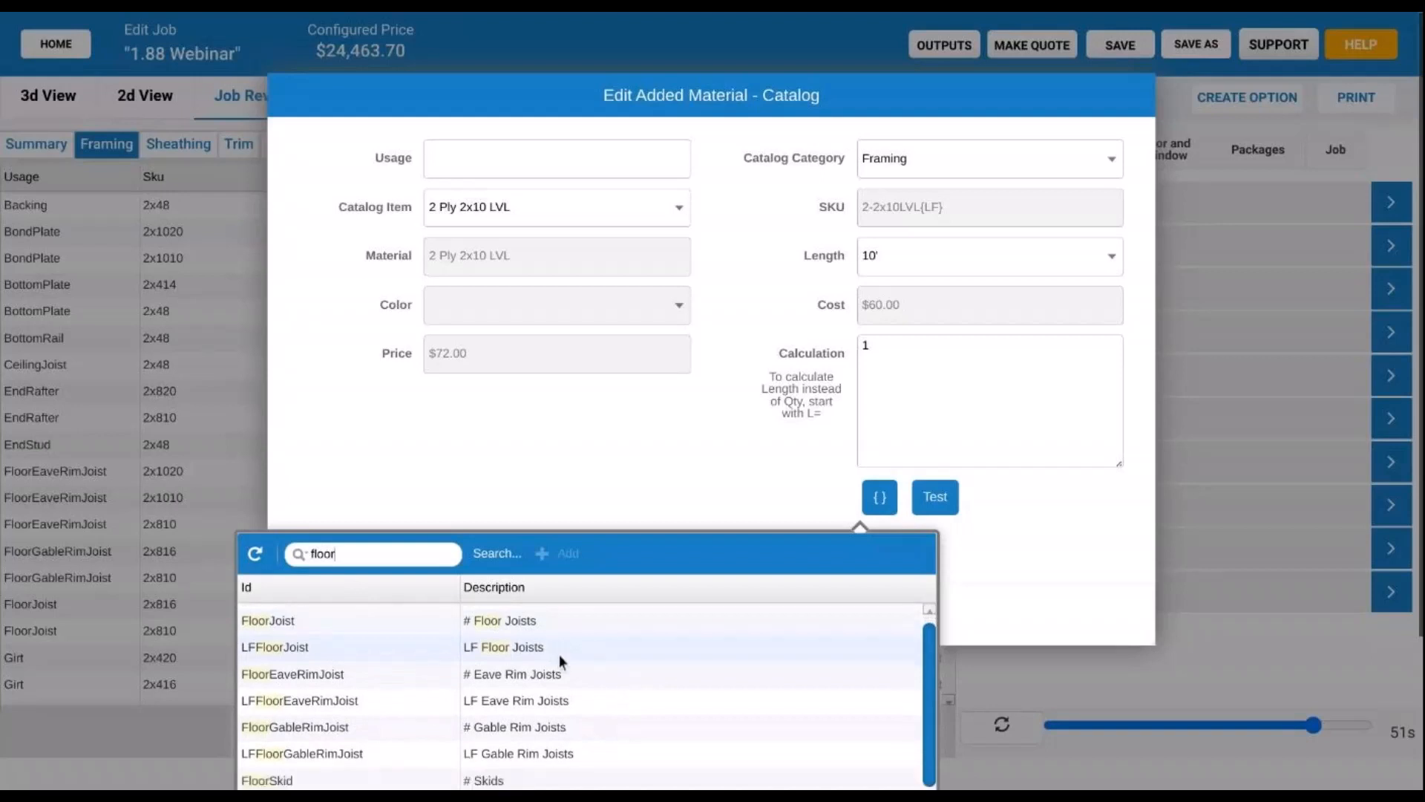
{"action": "scroll", "coordinate": [612, 649], "scroll_direction": "down", "scroll_amount": 1}
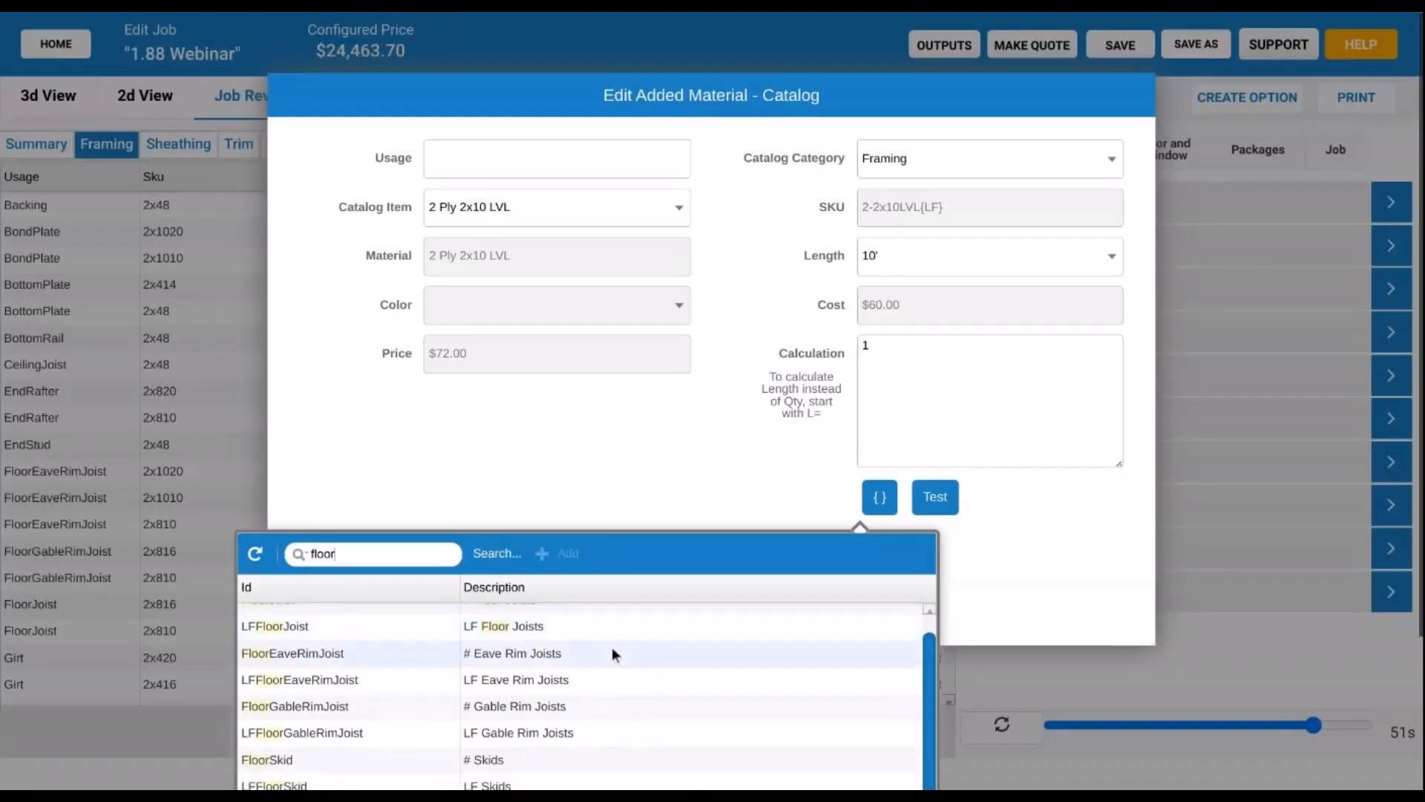
{"action": "scroll", "coordinate": [613, 651], "scroll_direction": "down", "scroll_amount": 1}
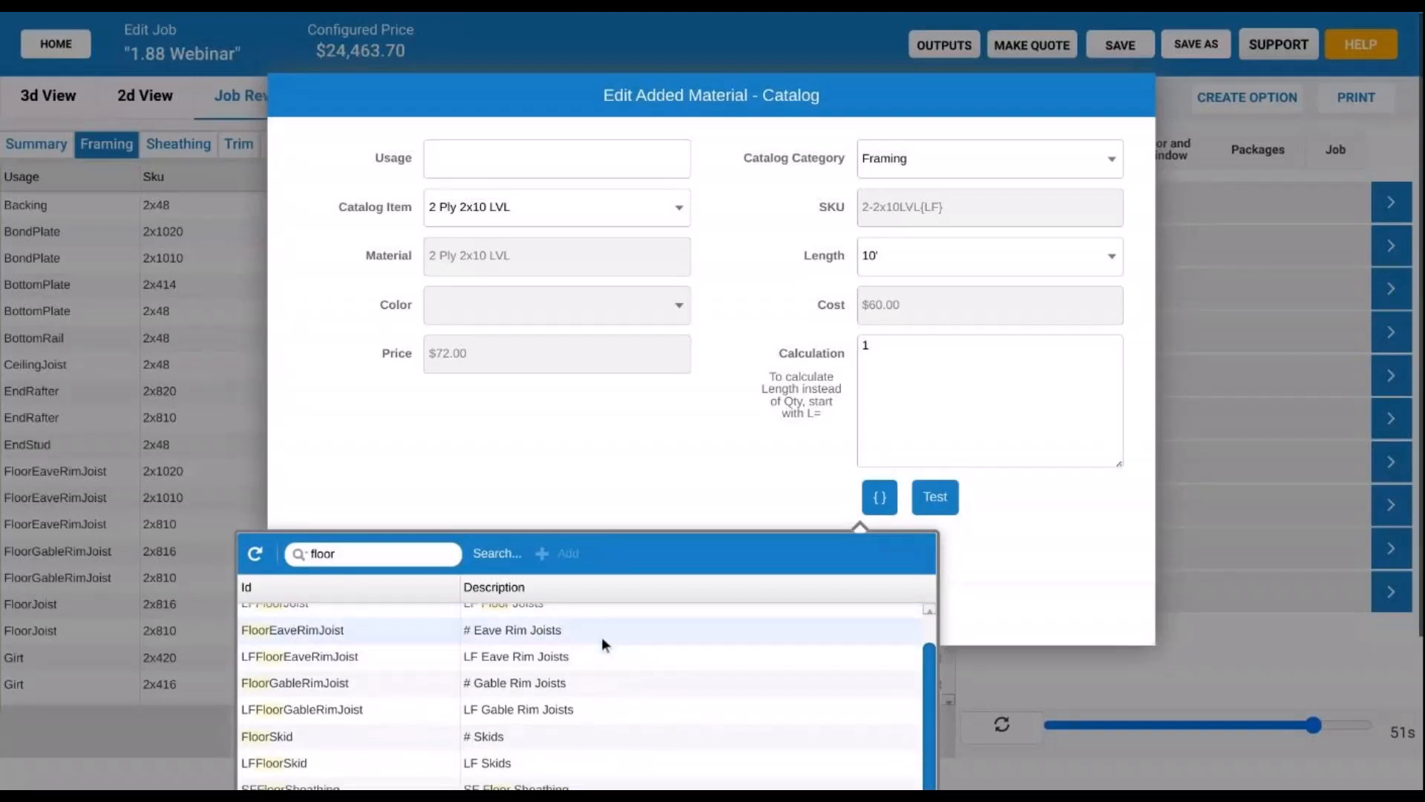
{"action": "scroll", "coordinate": [603, 640], "scroll_direction": "down", "scroll_amount": 1}
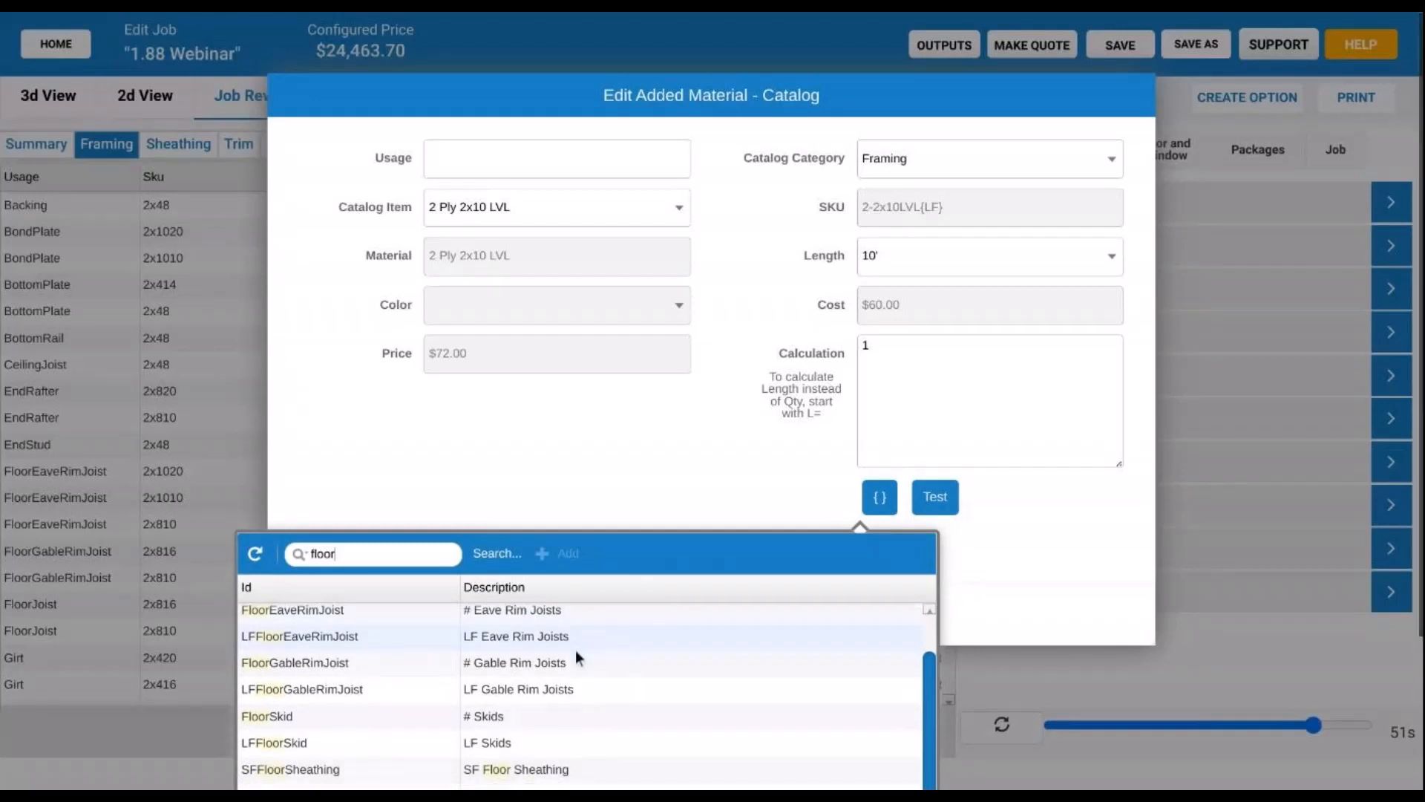
{"action": "scroll", "coordinate": [373, 649], "scroll_direction": "down", "scroll_amount": 1}
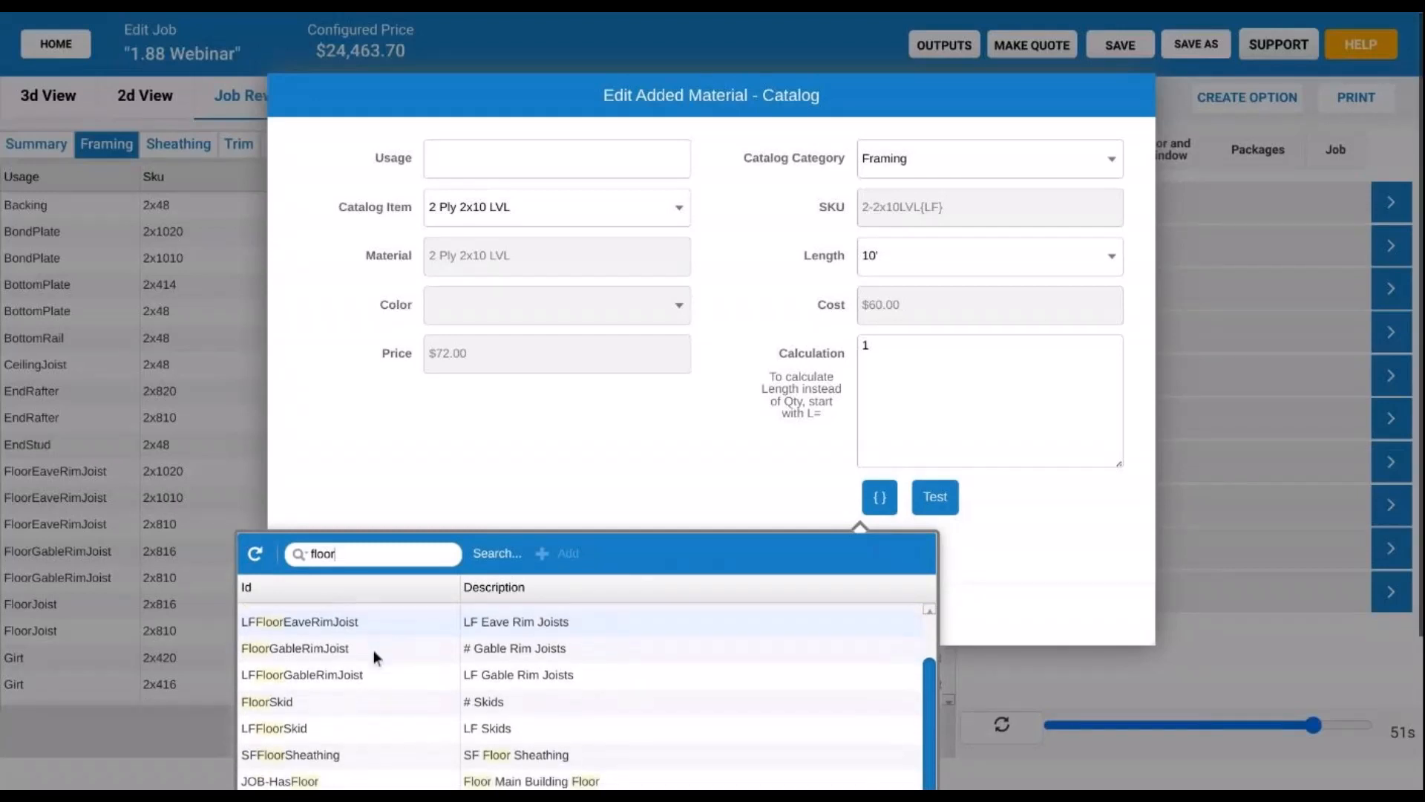
{"action": "scroll", "coordinate": [373, 649], "scroll_direction": "down", "scroll_amount": 1}
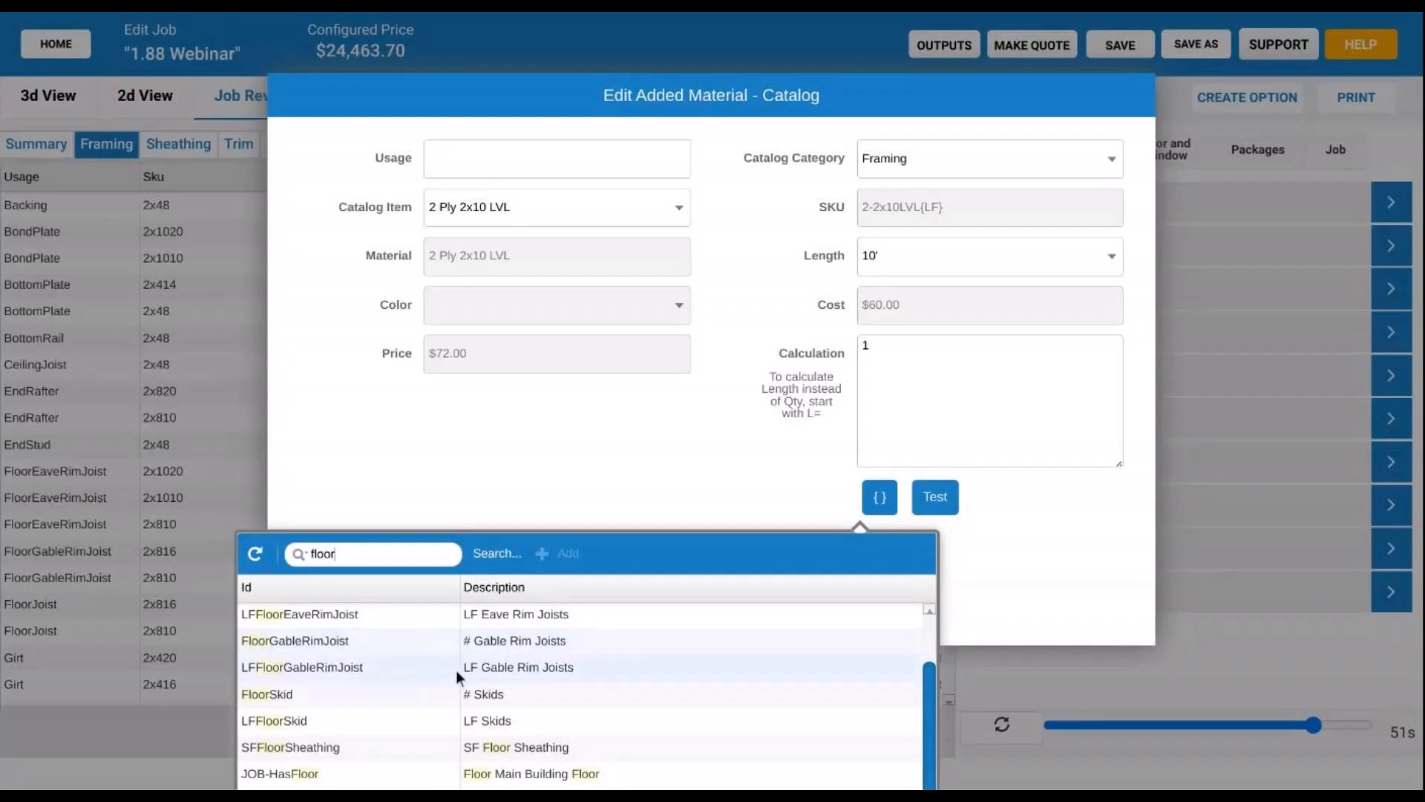
{"action": "scroll", "coordinate": [457, 668], "scroll_direction": "down", "scroll_amount": 6}
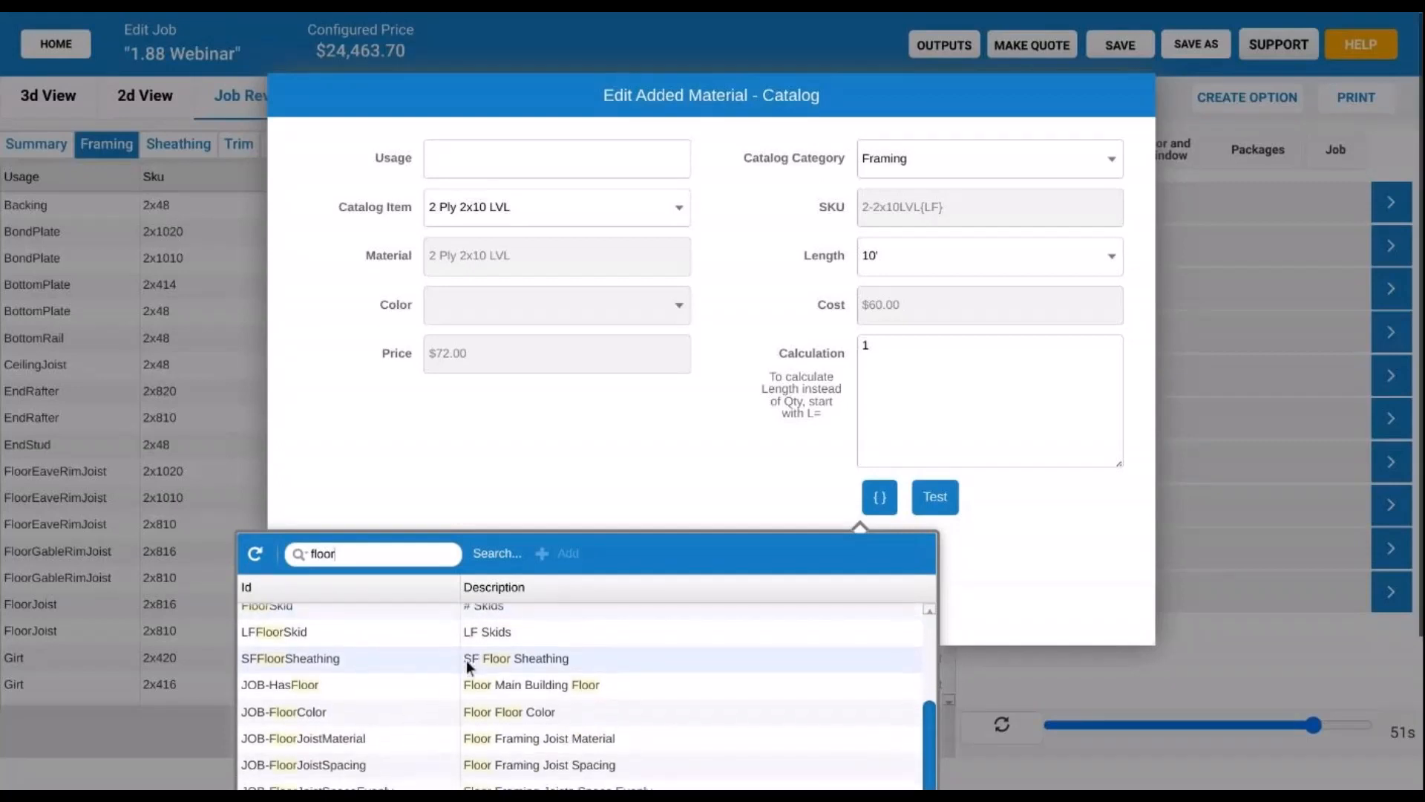
{"action": "scroll", "coordinate": [468, 666], "scroll_direction": "down", "scroll_amount": 6}
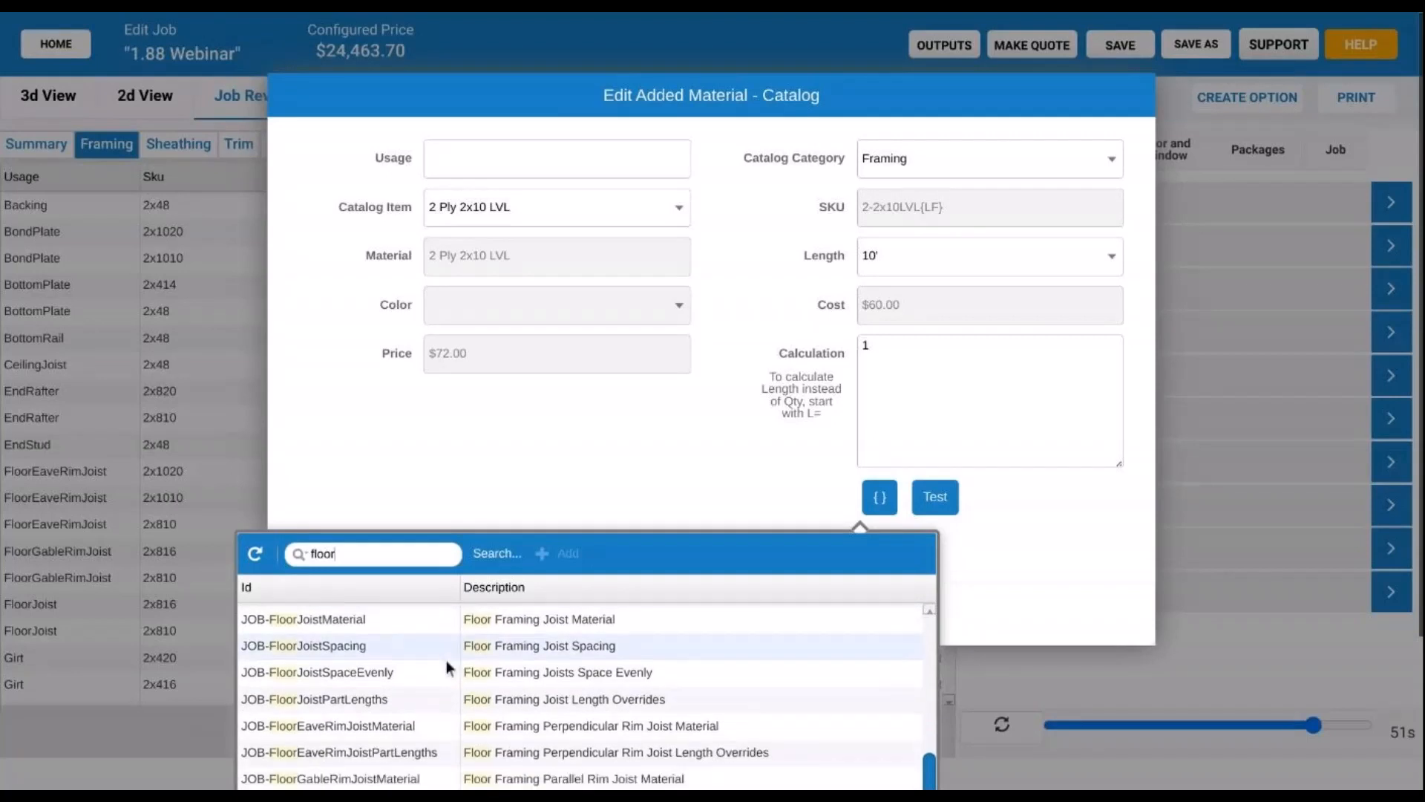
{"action": "scroll", "coordinate": [442, 664], "scroll_direction": "down", "scroll_amount": 5}
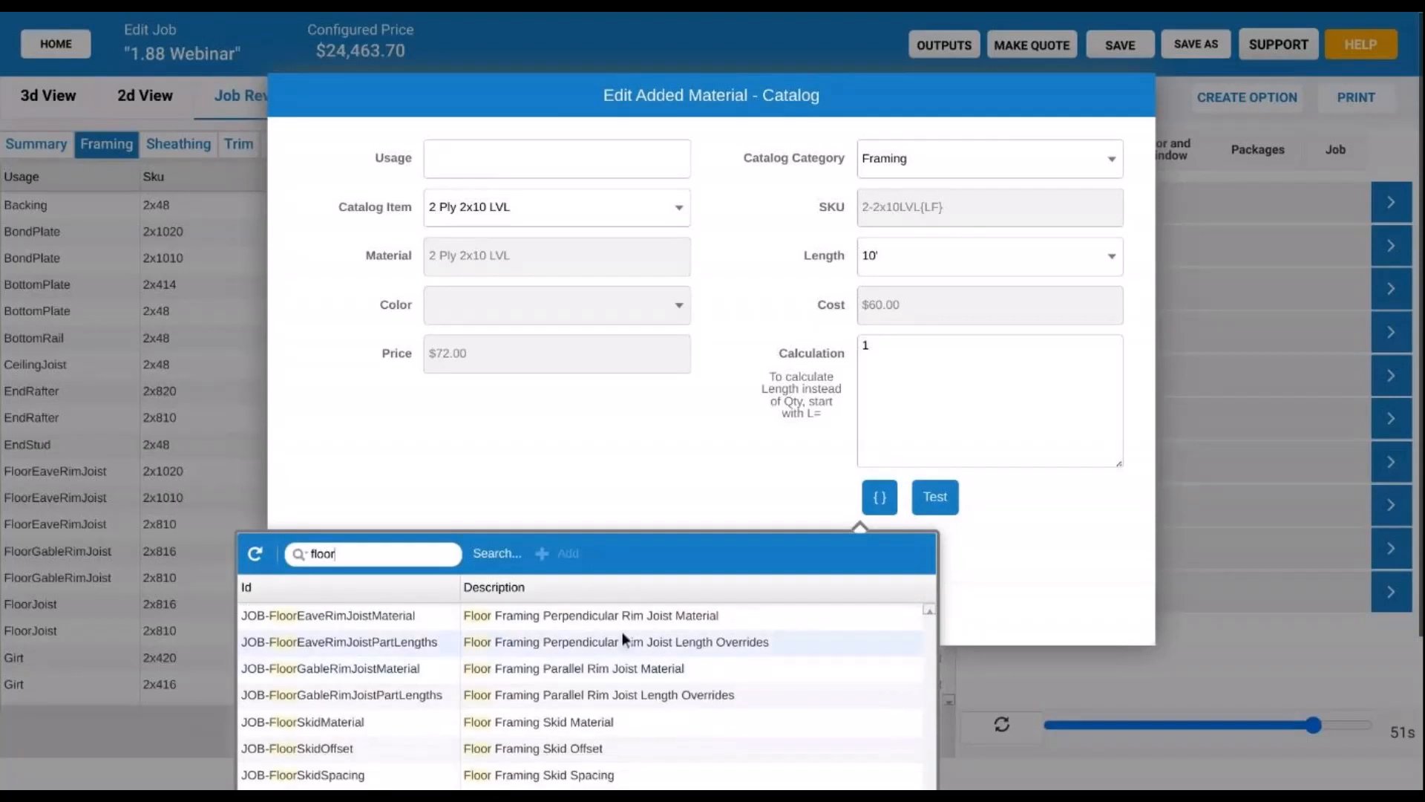
{"action": "left_click", "coordinate": [790, 661]}
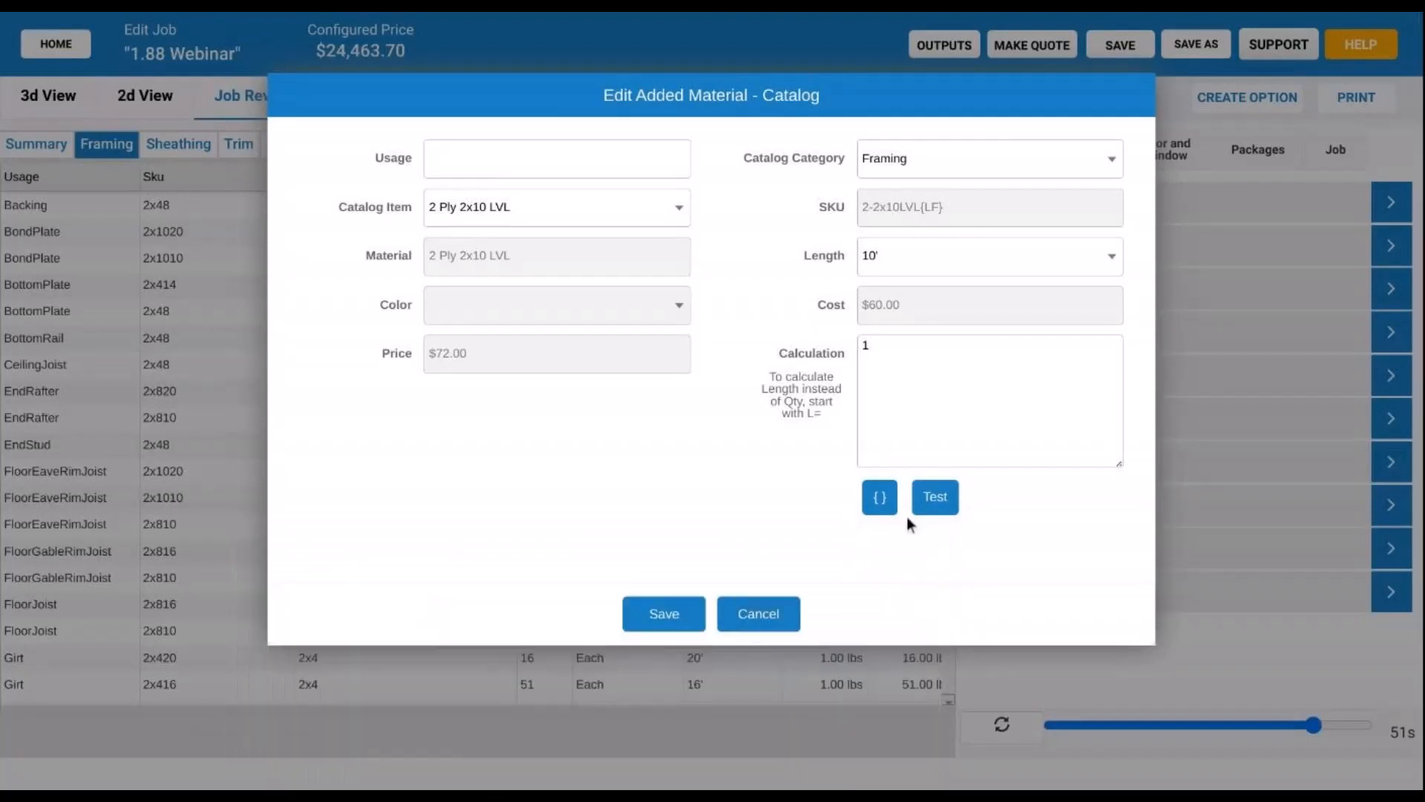
- Reopen the calculation field list and filter it on 'floor' to show SFFloor, FloorJoist and LFFloorJoist
{"action": "left_click", "coordinate": [879, 505]}
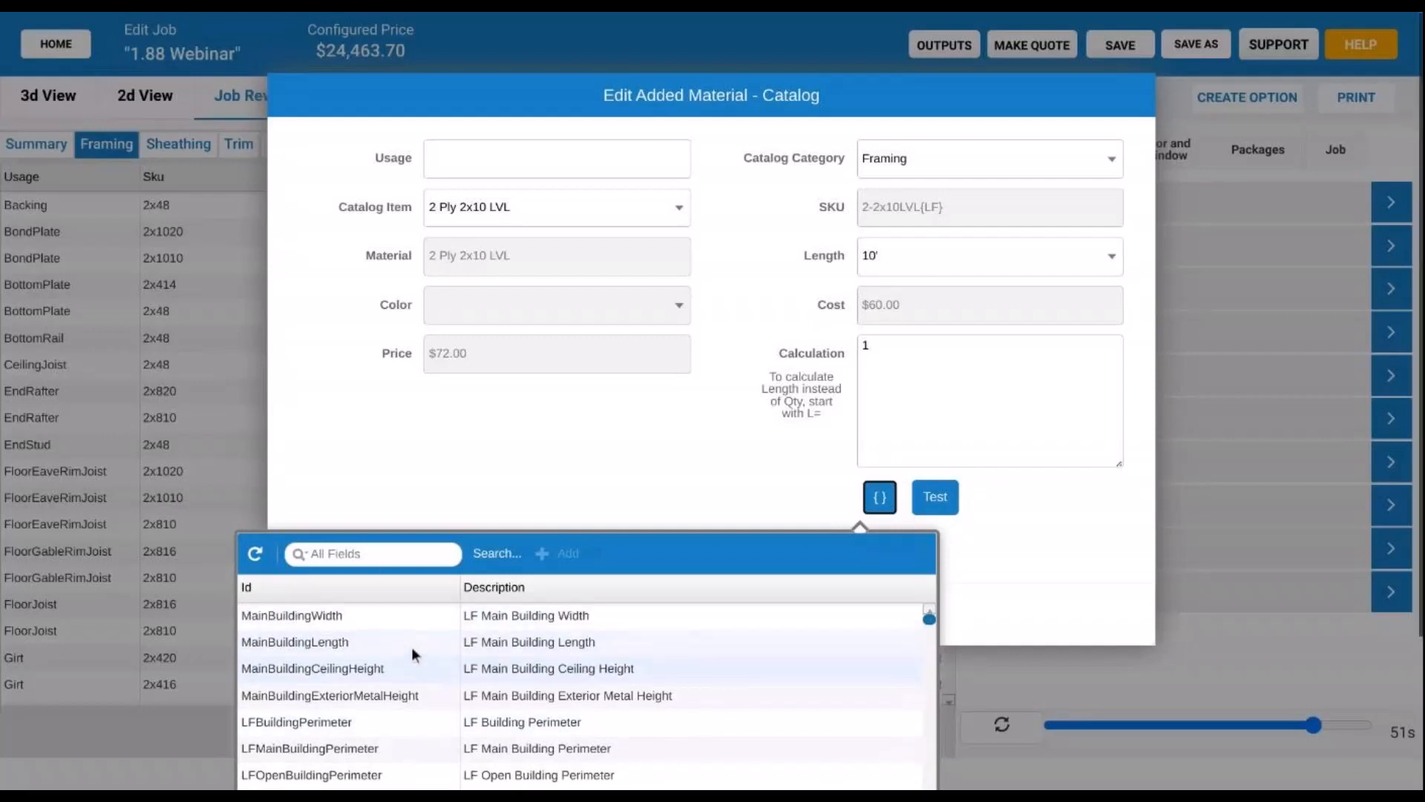
{"action": "left_click", "coordinate": [406, 557]}
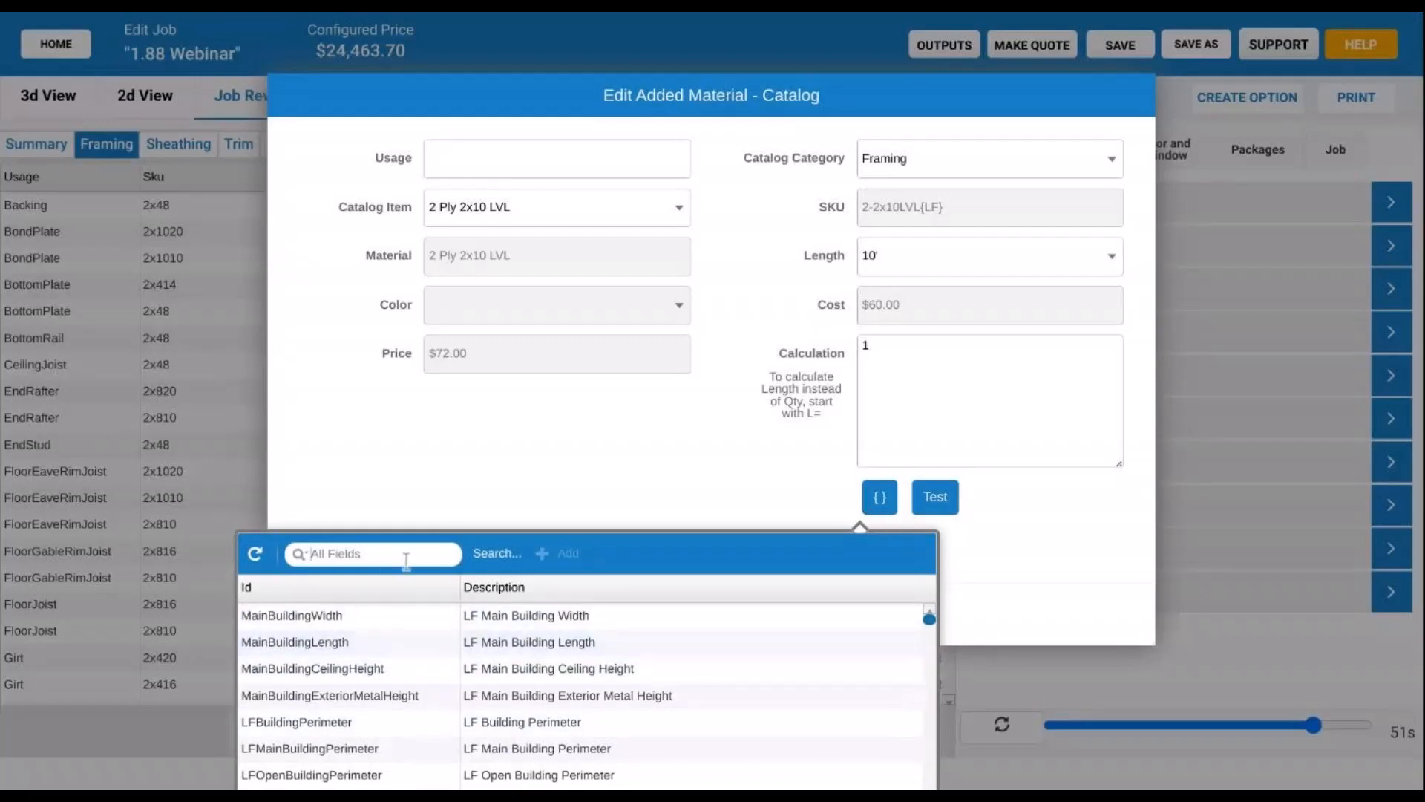
{"action": "type", "text": "lofts"}
{"action": "key", "text": "BackSpace"}
{"action": "key", "text": "BackSpace"}
{"action": "key", "text": "BackSpace"}
{"action": "key", "text": "BackSpace"}
{"action": "key", "text": "BackSpace"}
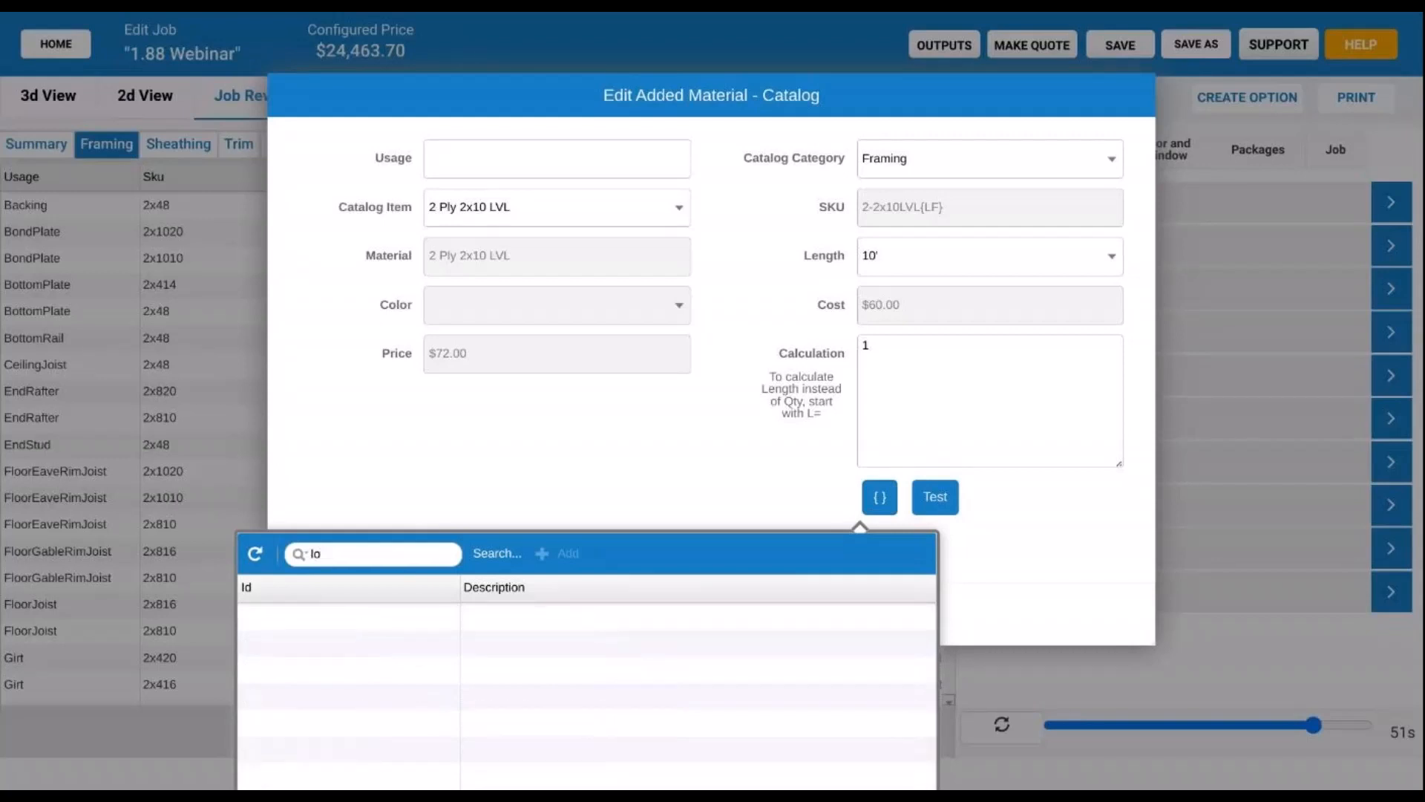
{"action": "type", "text": "floor"}
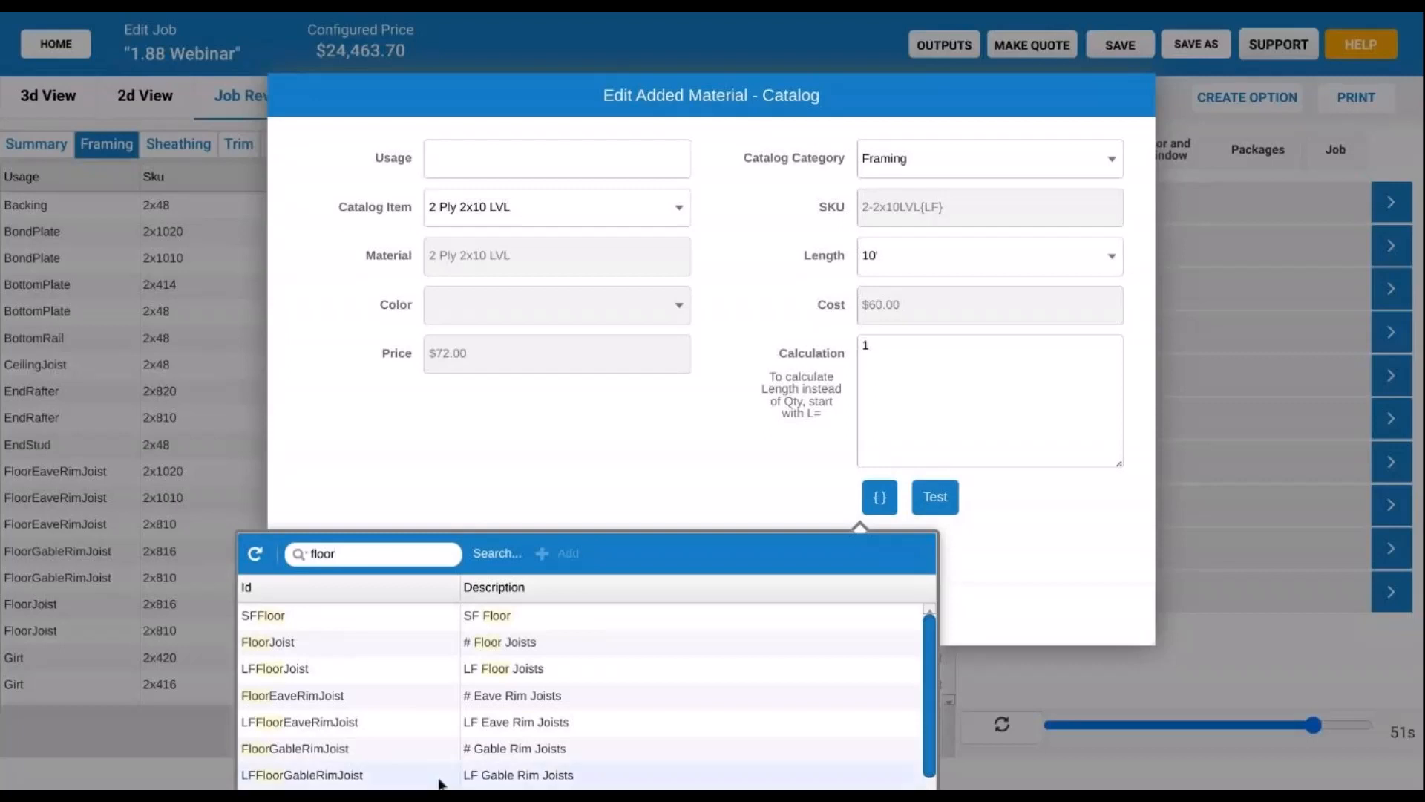
{"action": "scroll", "coordinate": [636, 698], "scroll_direction": "down", "scroll_amount": 1}
{"action": "scroll", "coordinate": [636, 701], "scroll_direction": "up", "scroll_amount": 1}
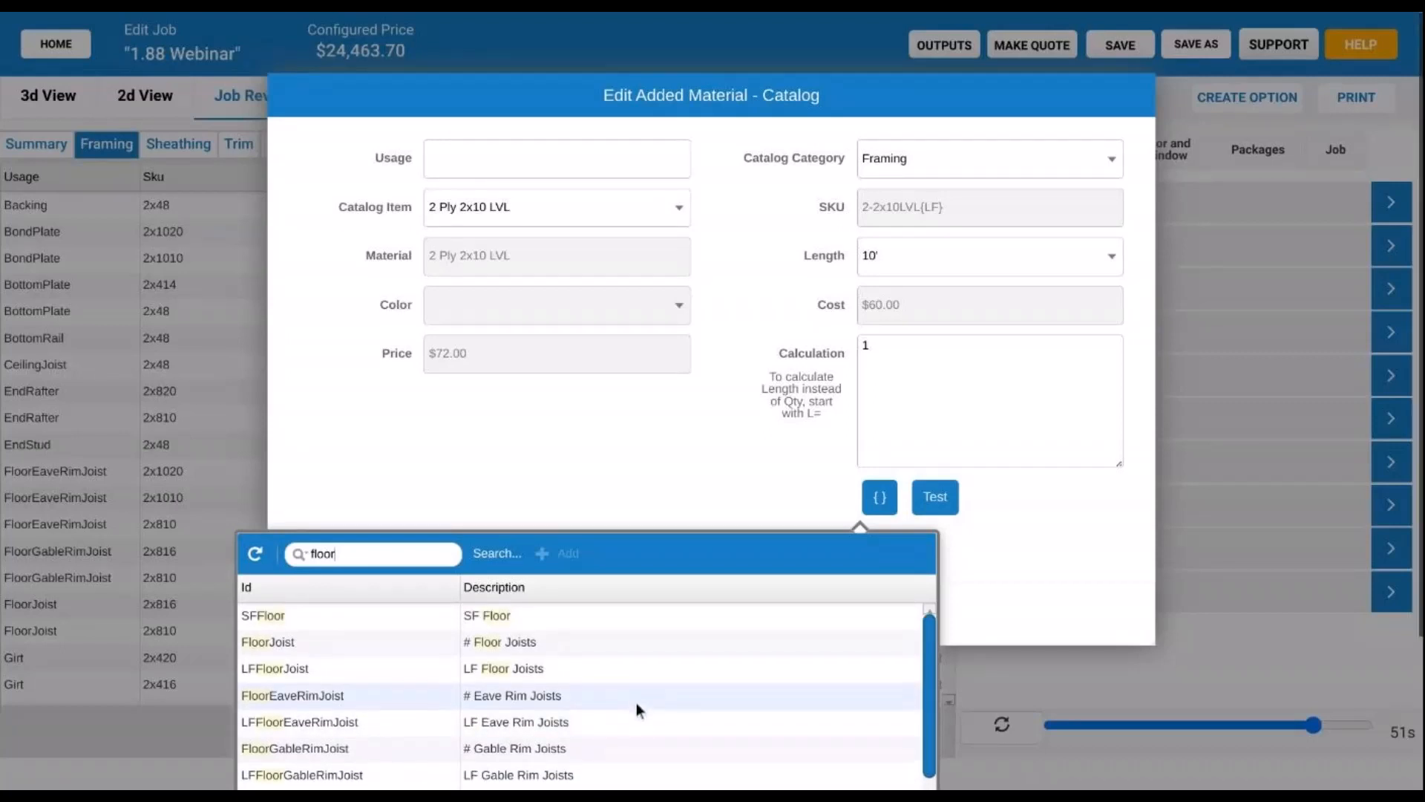
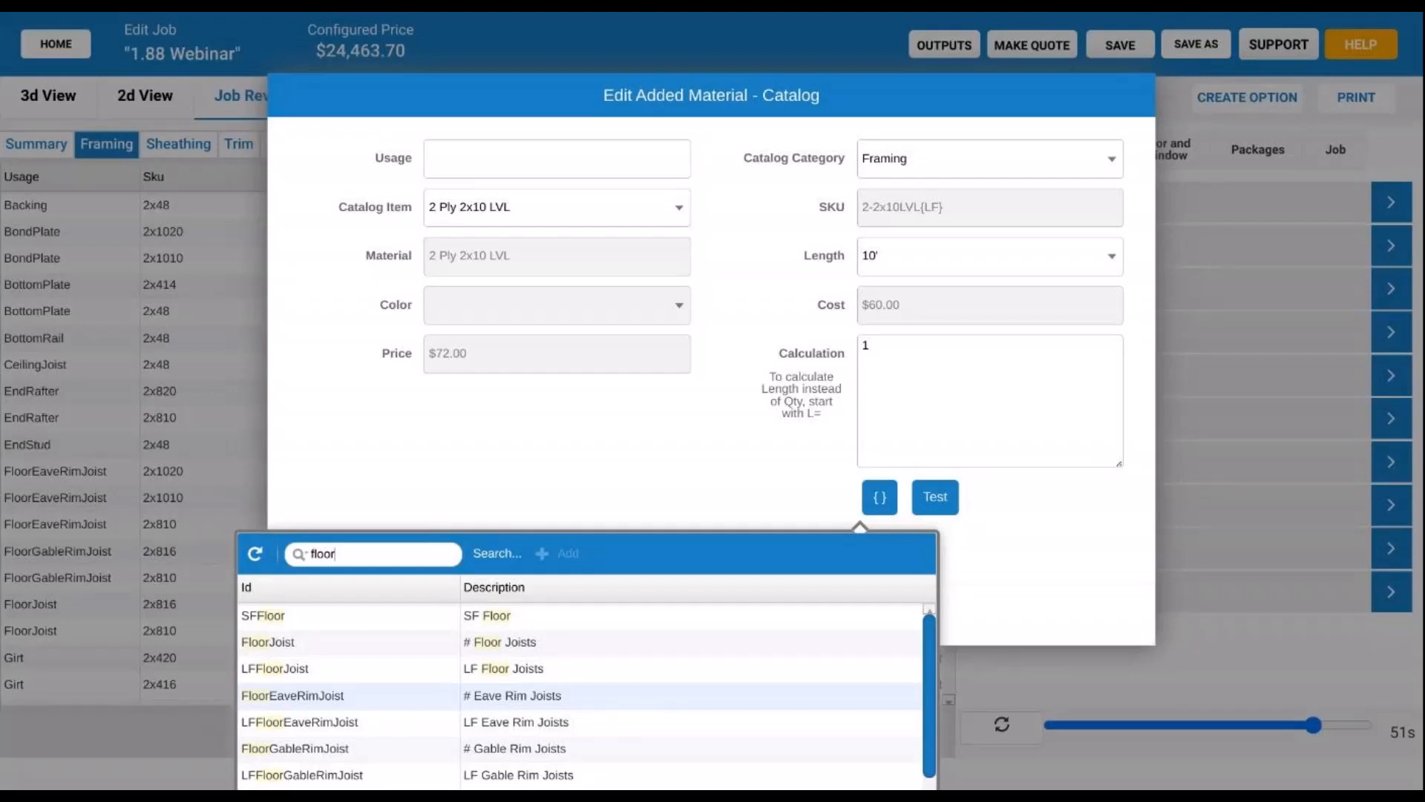
- Close the calculation field list and cancel the new catalog material without saving
{"action": "left_click", "coordinate": [713, 429]}
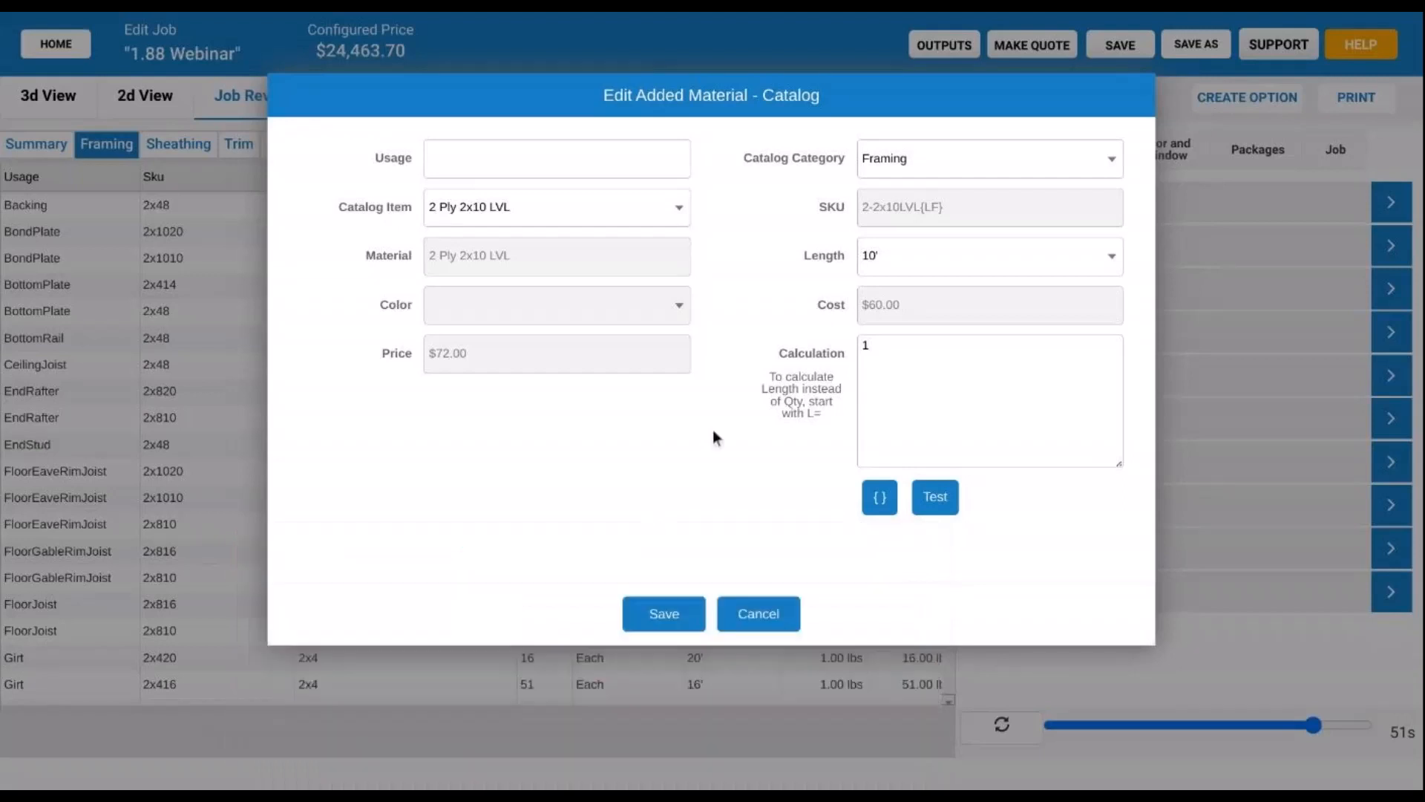
{"action": "left_click", "coordinate": [767, 622]}
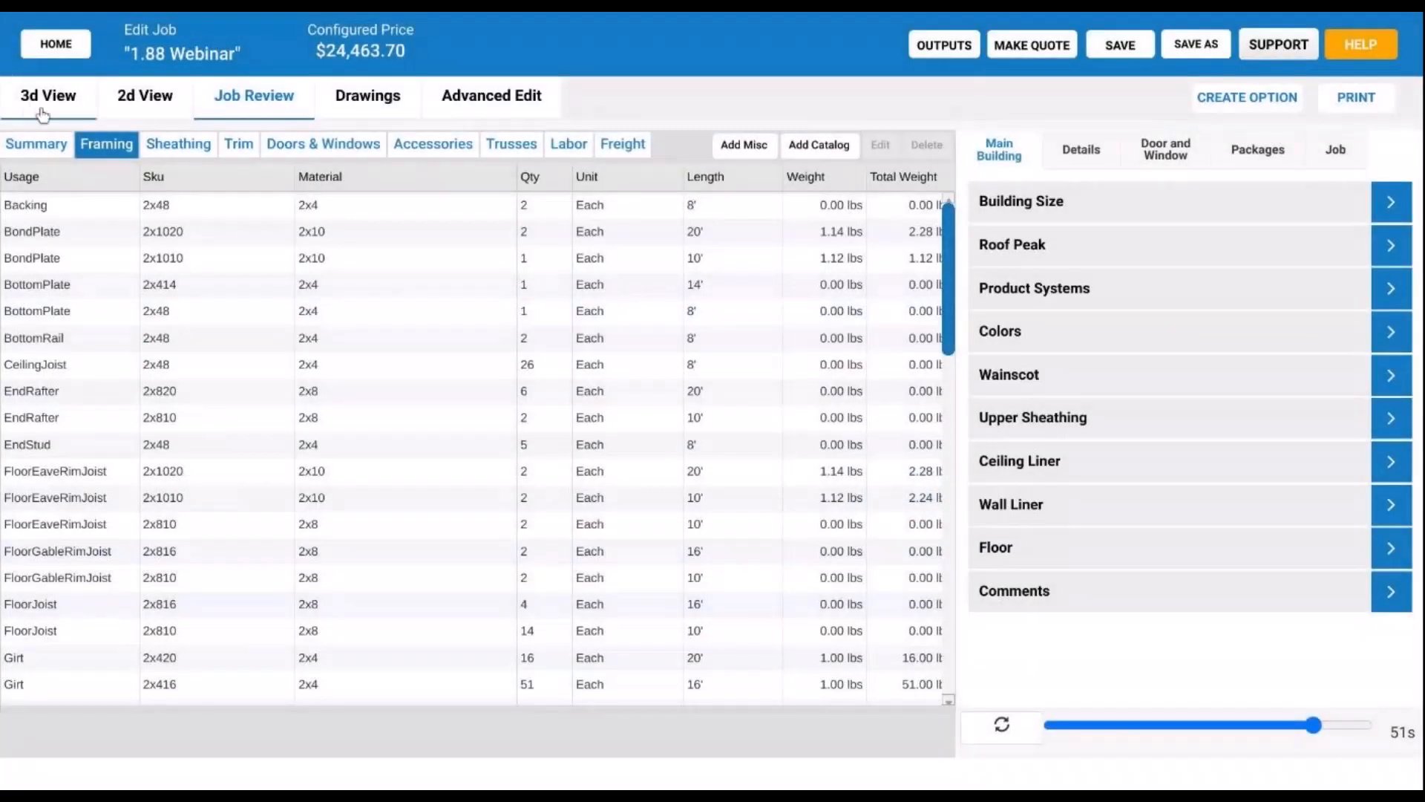
- Switch to the 3D view and orbit under the barn to inspect its floor, ceiling and underside
{"action": "left_click", "coordinate": [45, 104]}
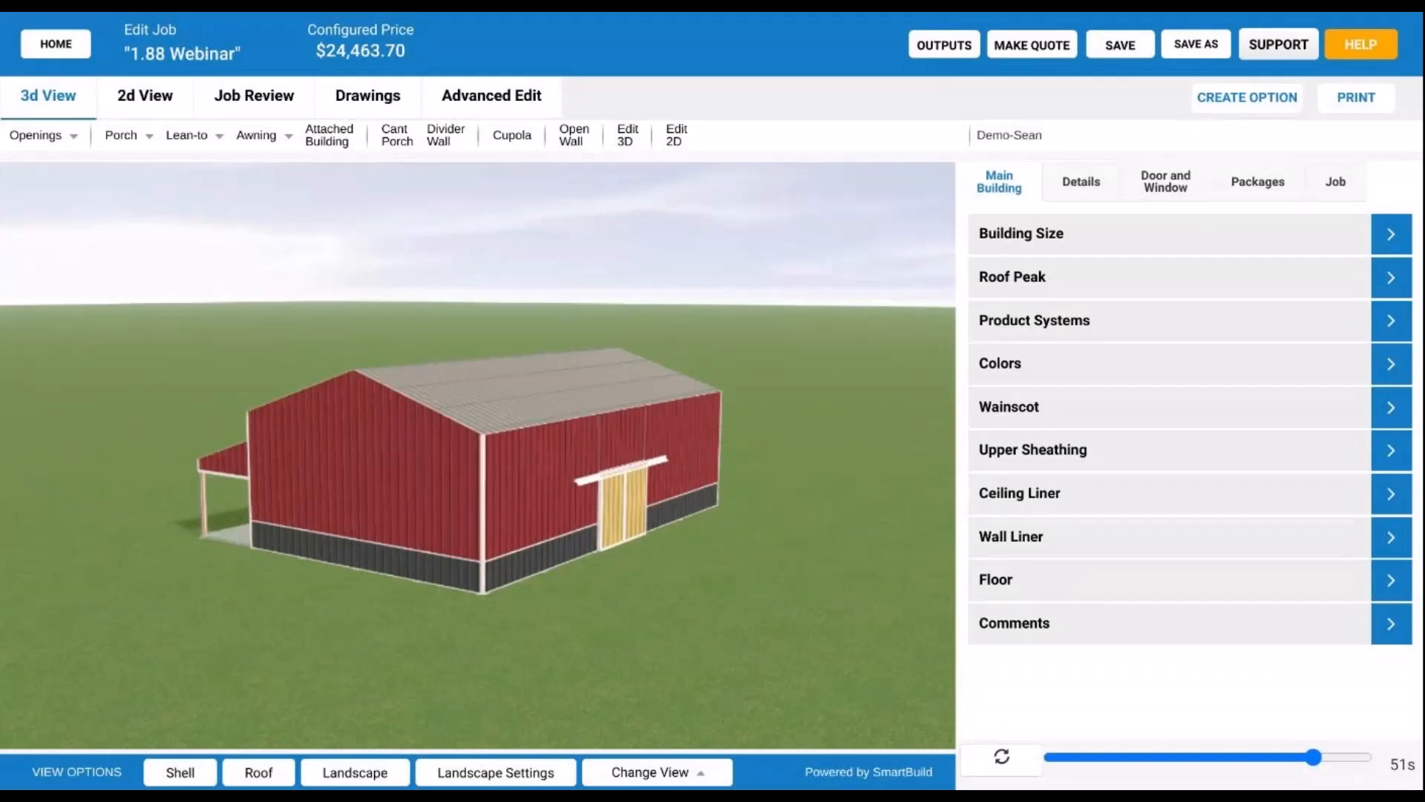
{"action": "left_click_drag", "start_coordinate": [631, 517], "coordinate": [622, 550]}
{"action": "scroll", "coordinate": [918, 547], "scroll_direction": "up", "scroll_amount": 5}
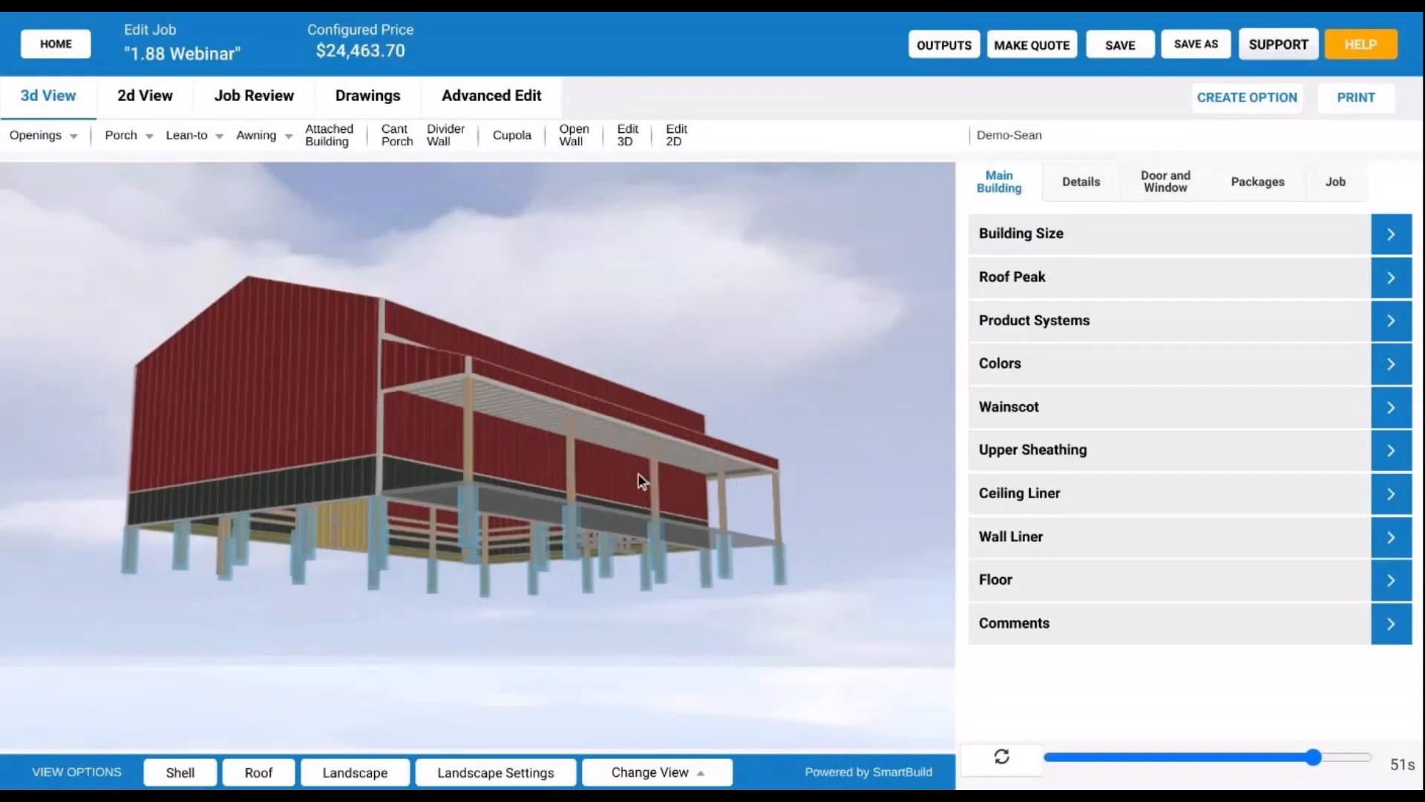
{"action": "left_click_drag", "start_coordinate": [583, 494], "coordinate": [578, 445]}
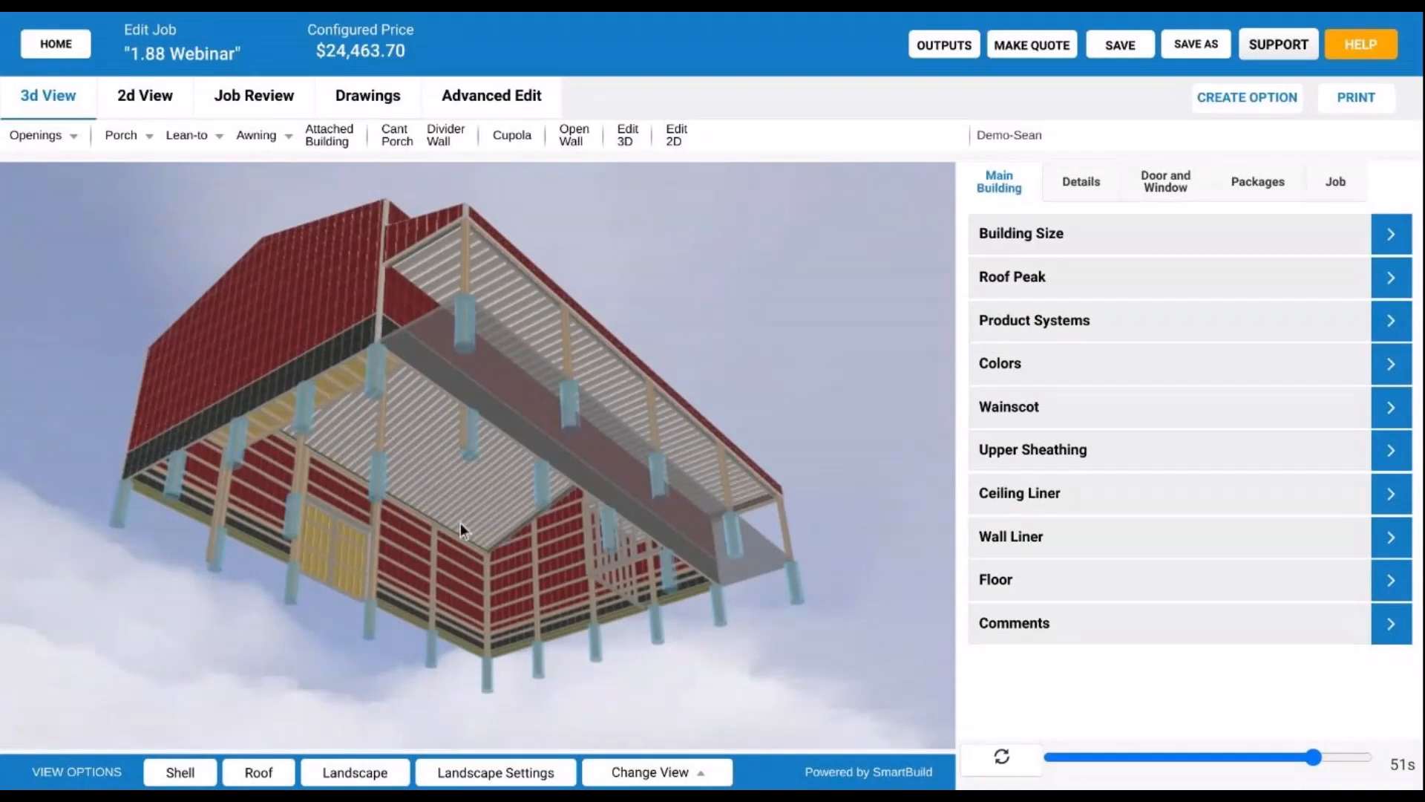
{"action": "left_click_drag", "start_coordinate": [460, 523], "coordinate": [420, 443]}
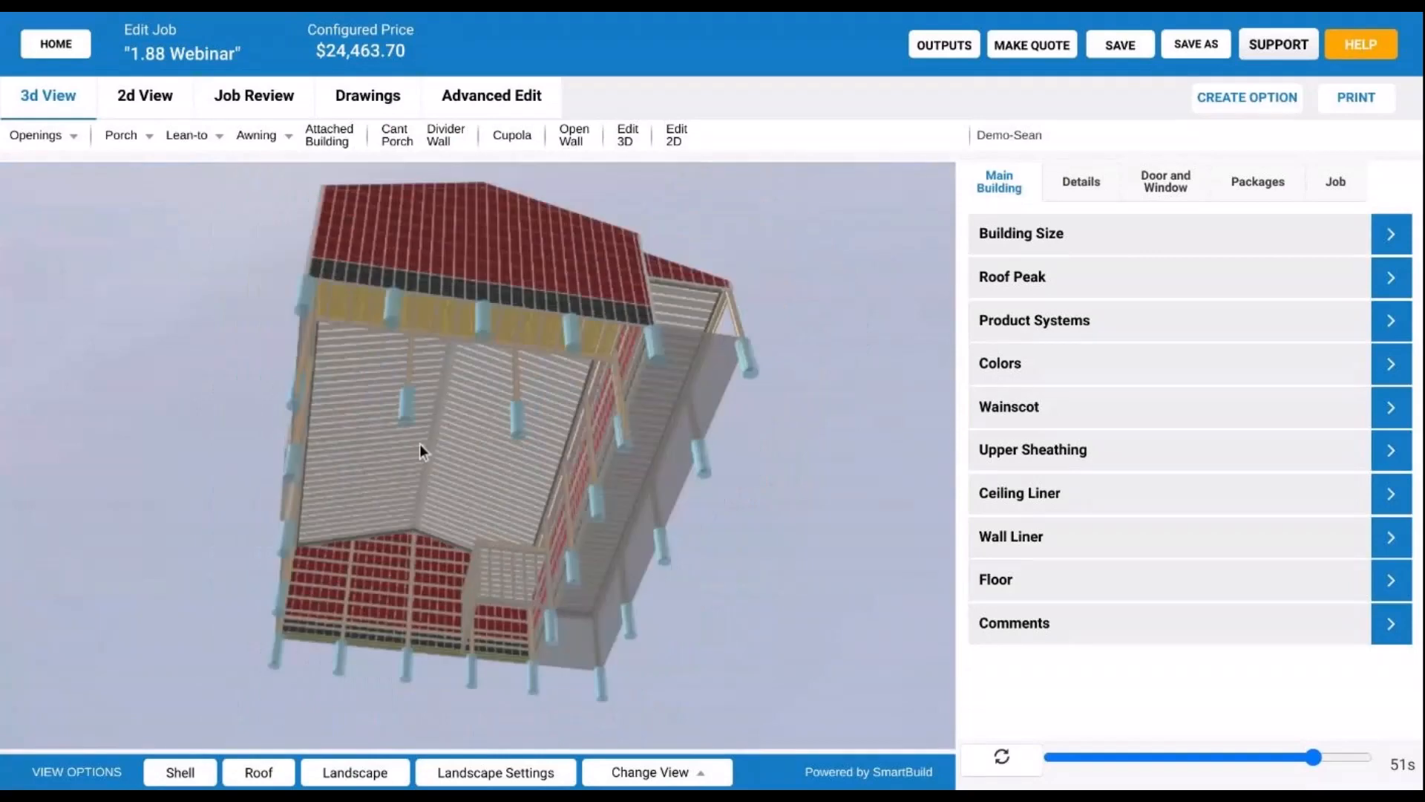
{"action": "left_click_drag", "start_coordinate": [420, 443], "coordinate": [371, 465]}
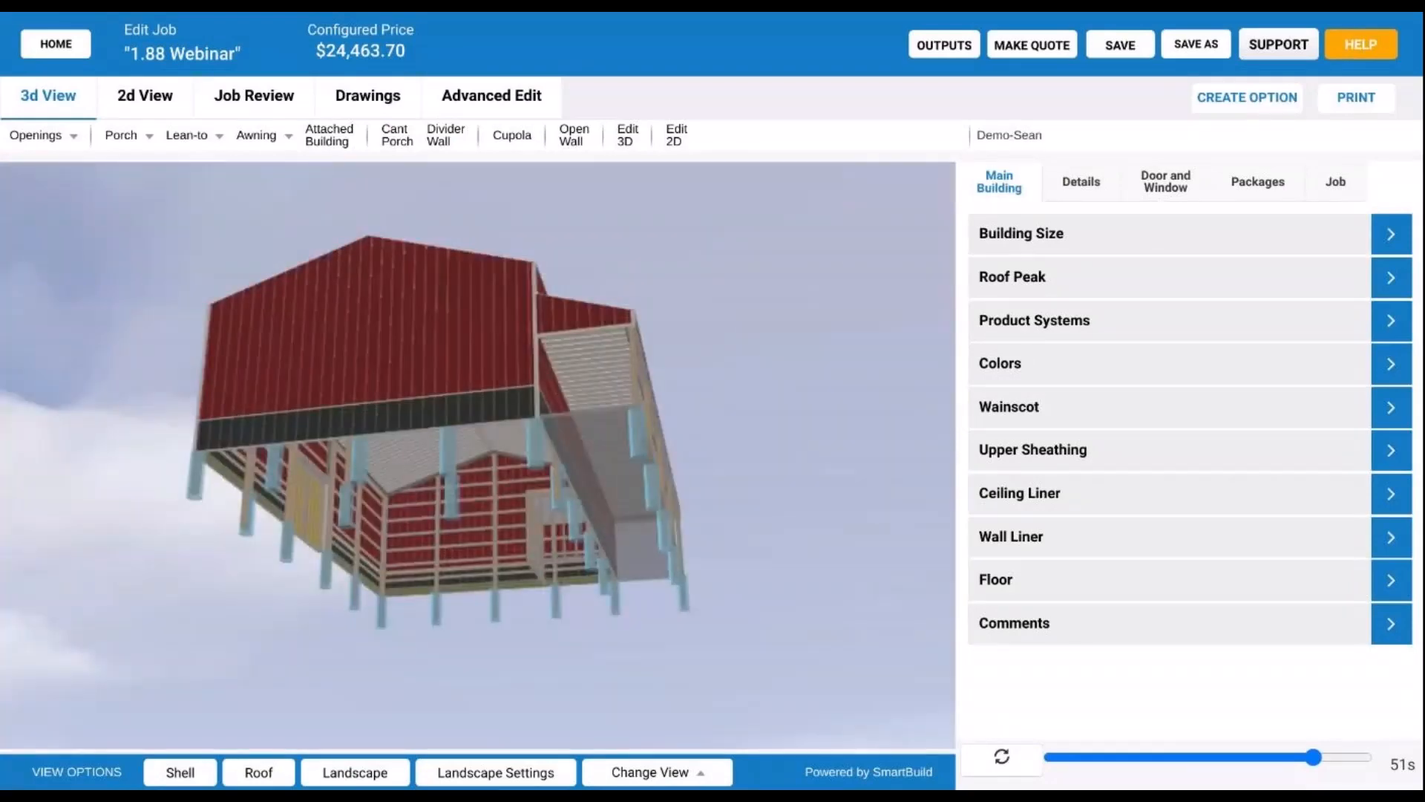
{"action": "left_click_drag", "start_coordinate": [556, 475], "coordinate": [452, 532]}
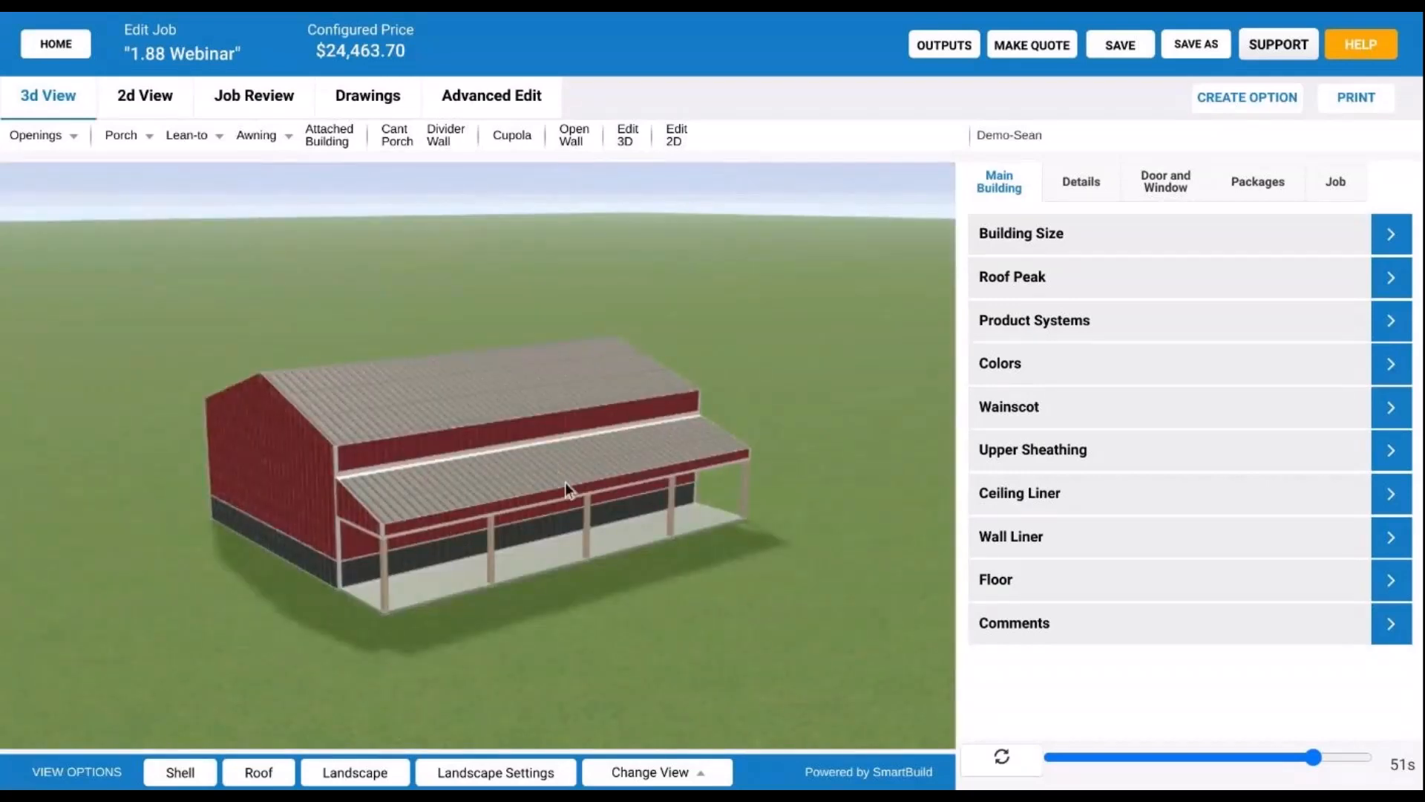
{"action": "left_click_drag", "start_coordinate": [564, 482], "coordinate": [657, 506]}
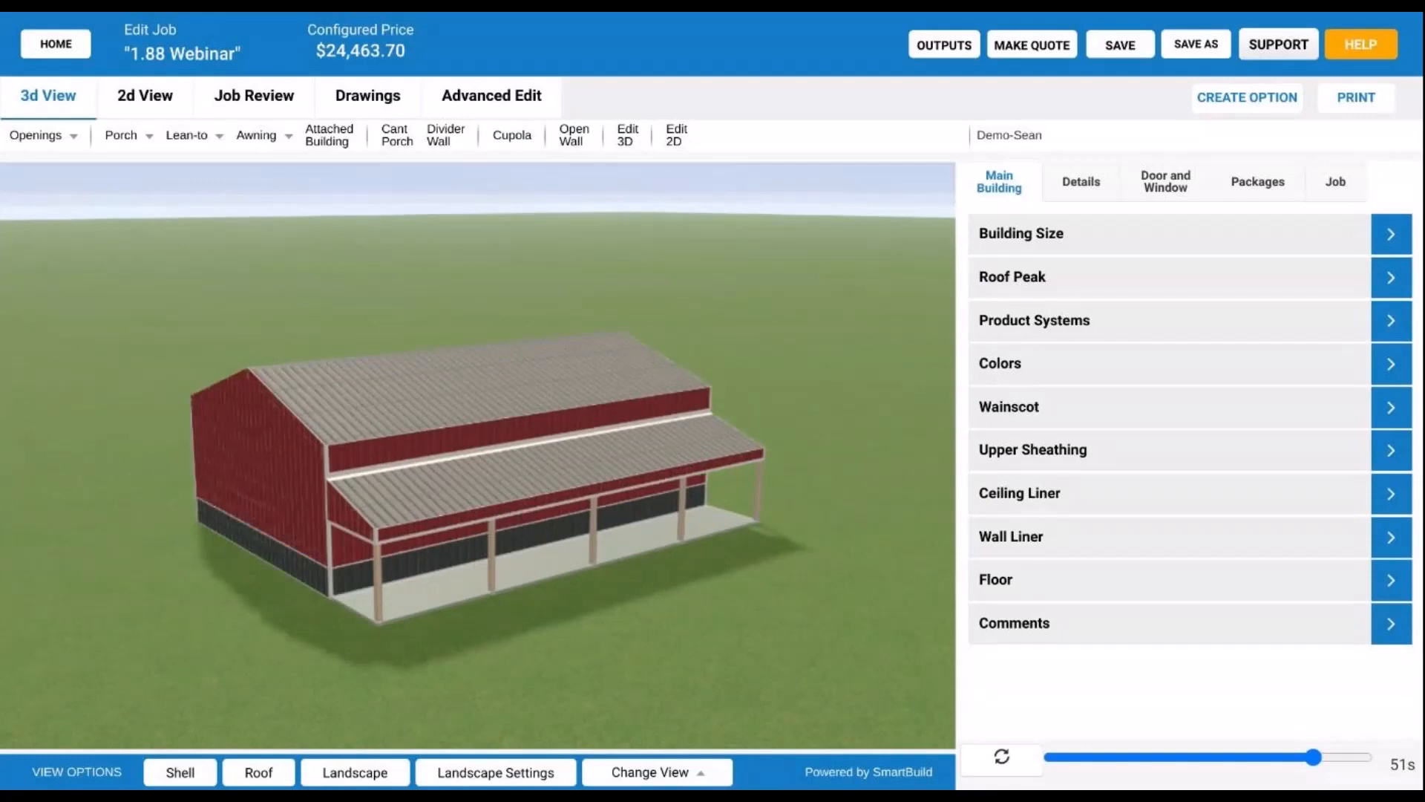
{"action": "left_click_drag", "start_coordinate": [359, 466], "coordinate": [685, 472]}
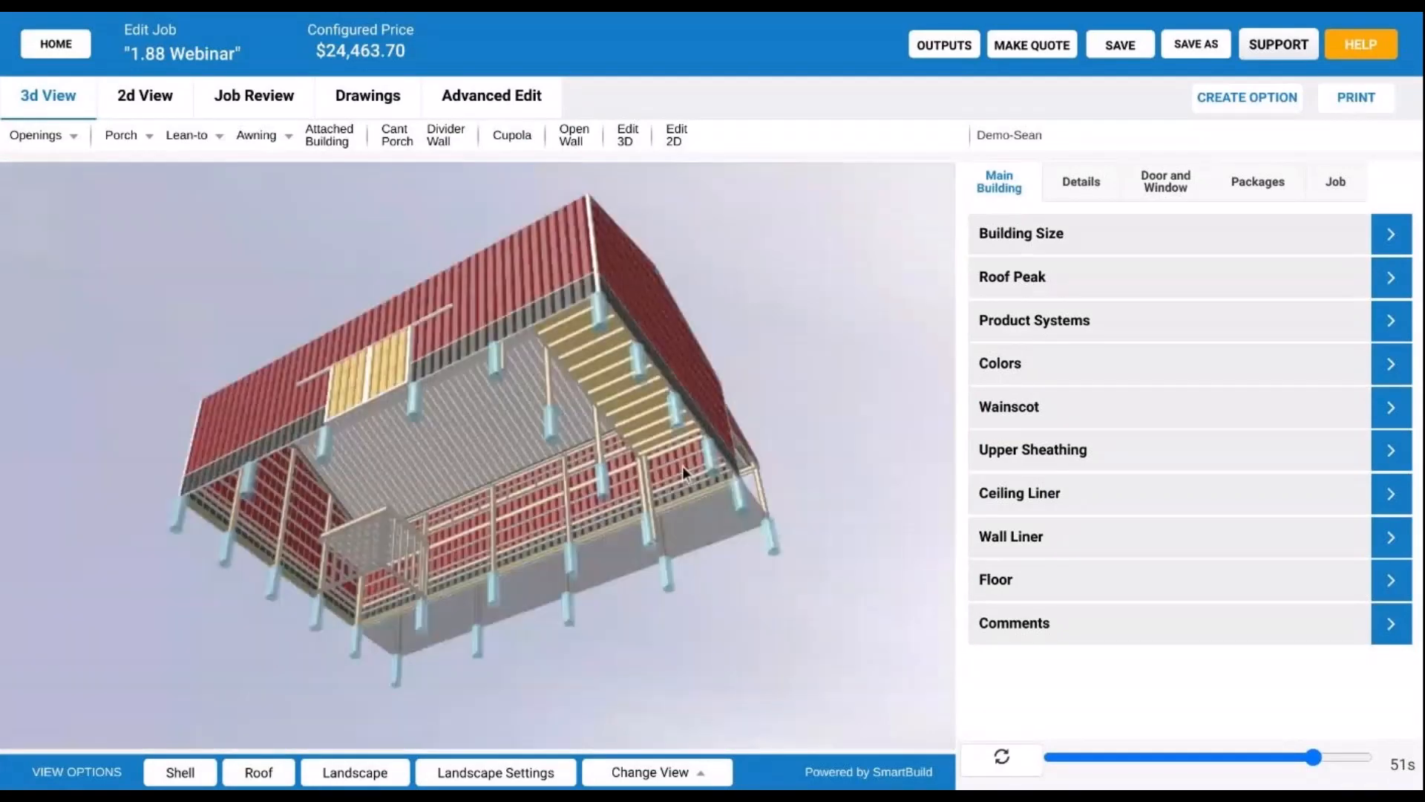
{"action": "left_click_drag", "start_coordinate": [381, 537], "coordinate": [69, 642]}
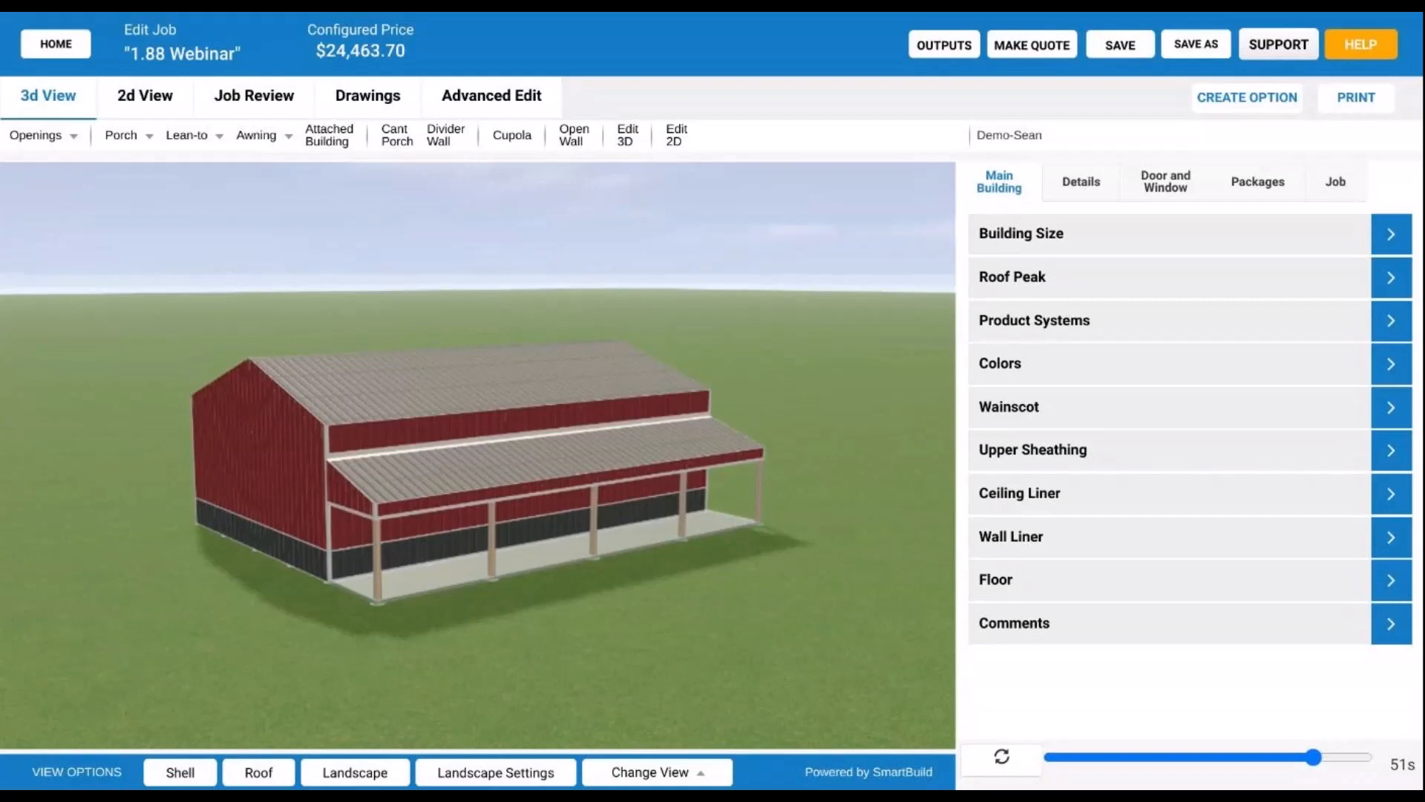
{"action": "left_click", "coordinate": [291, 115]}
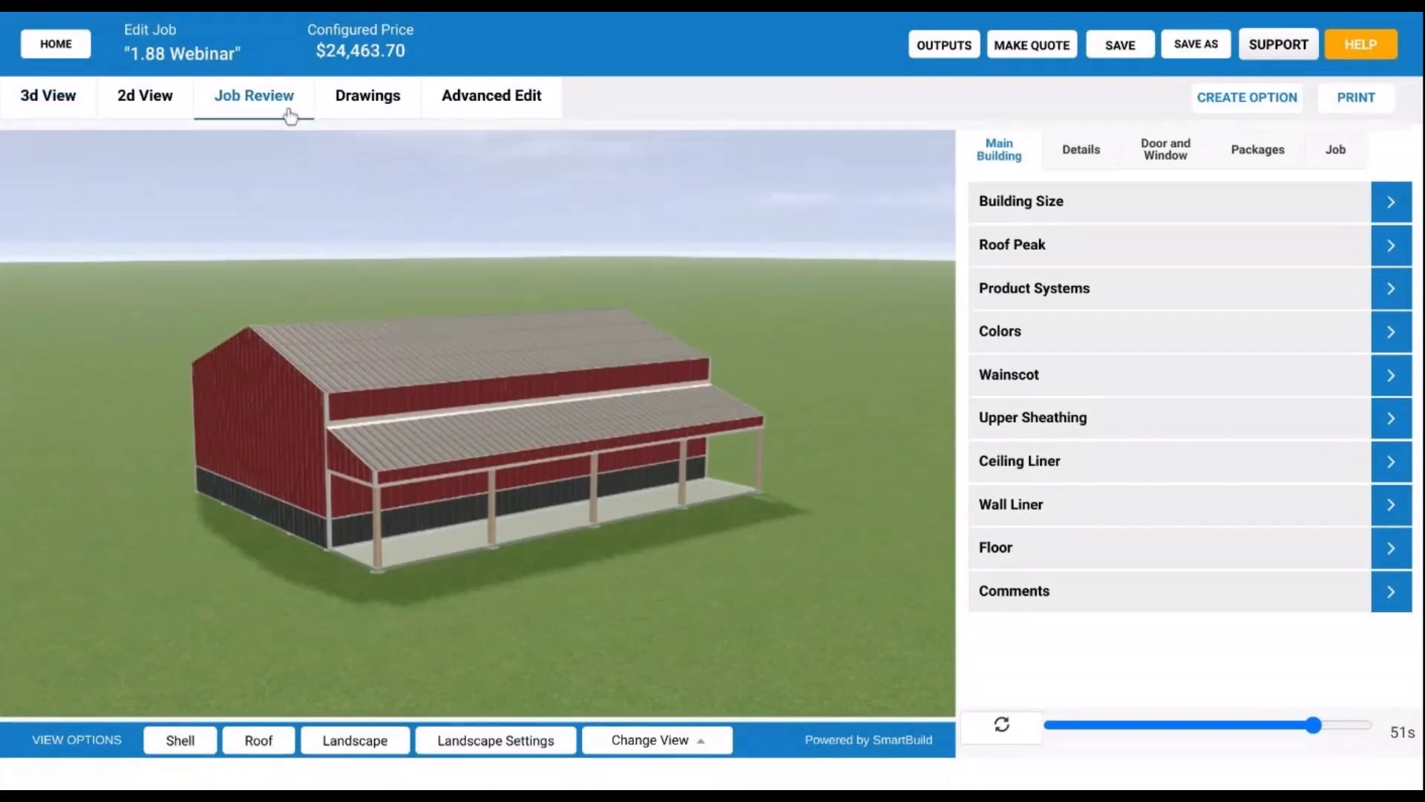
{"action": "left_click", "coordinate": [821, 147]}
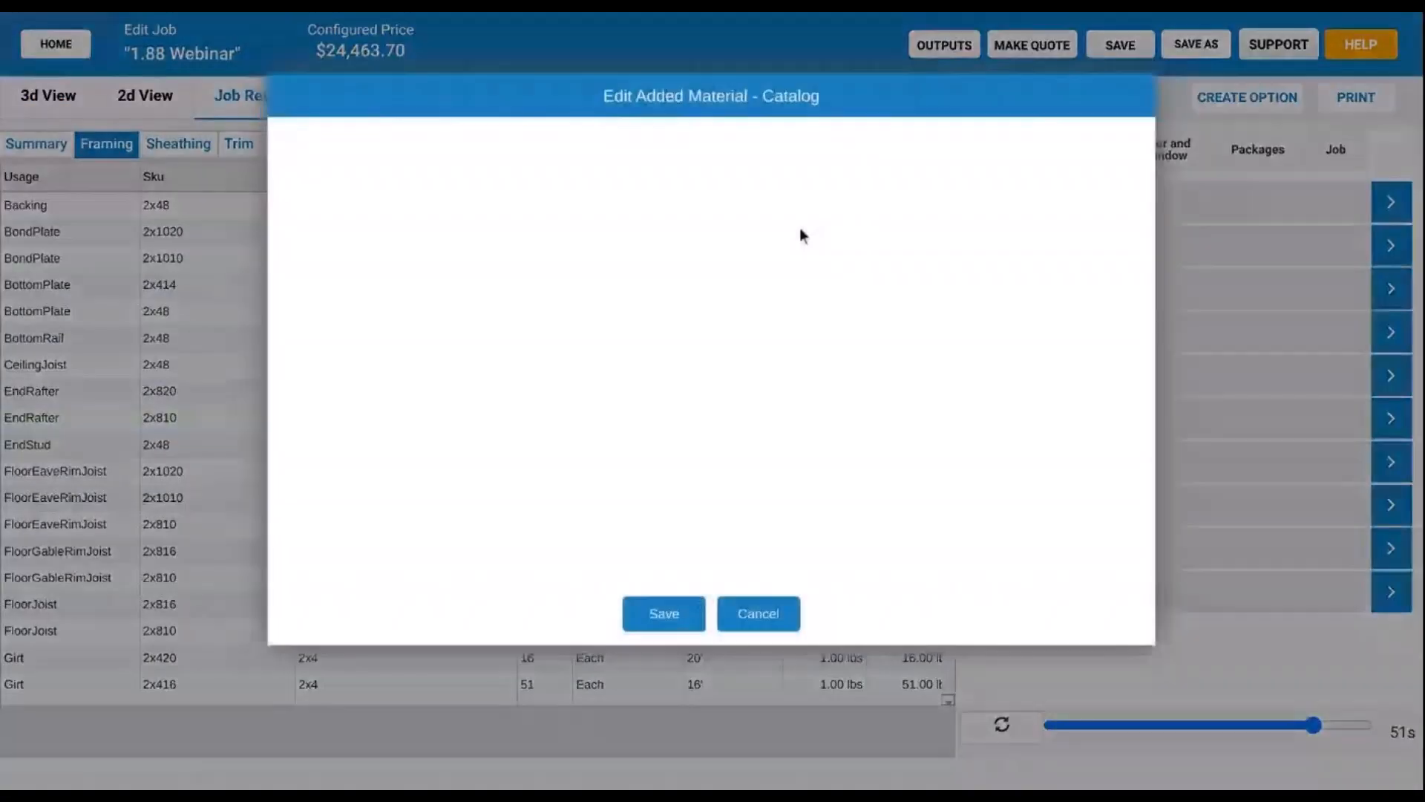
{"action": "left_click_drag", "start_coordinate": [922, 92], "coordinate": [915, 0]}
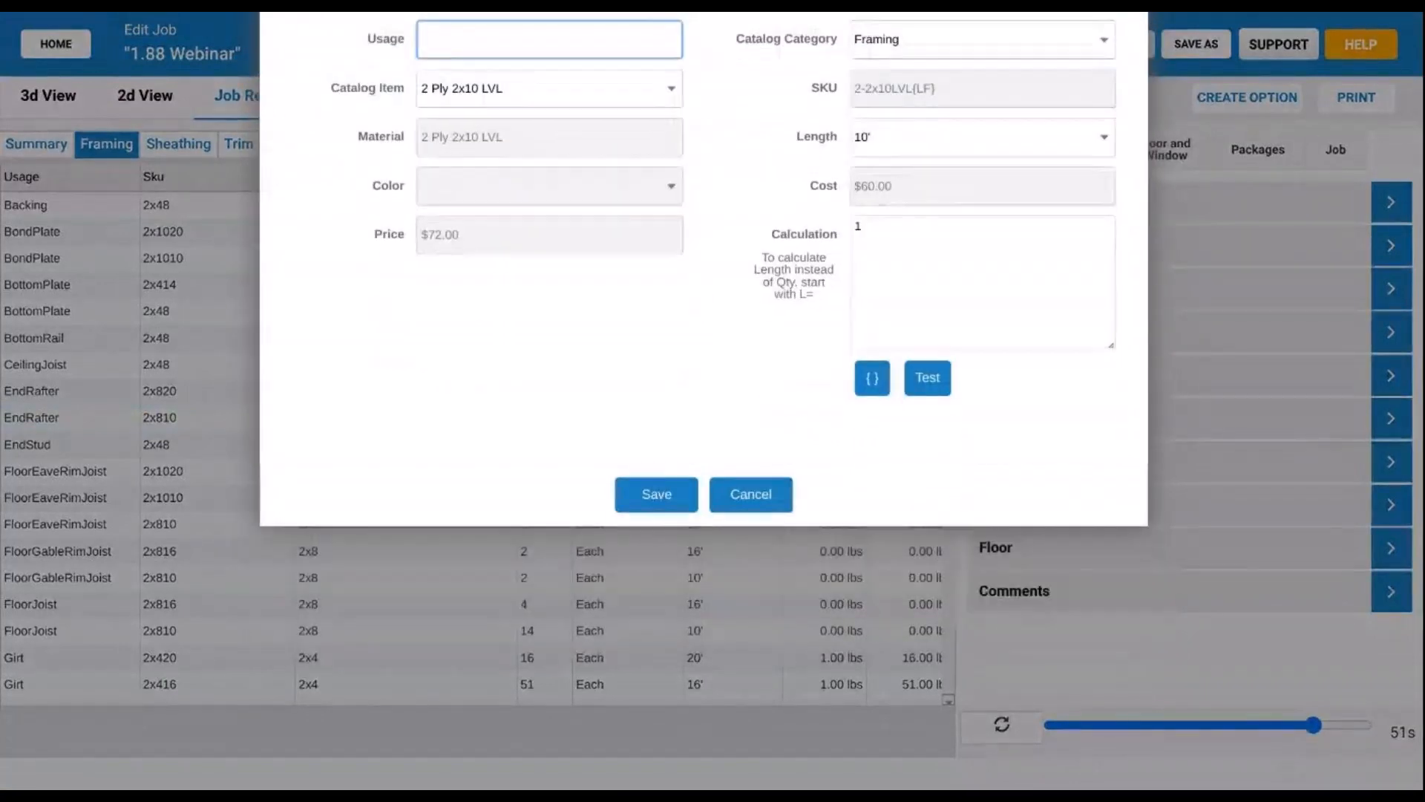
{"action": "left_click", "coordinate": [871, 390]}
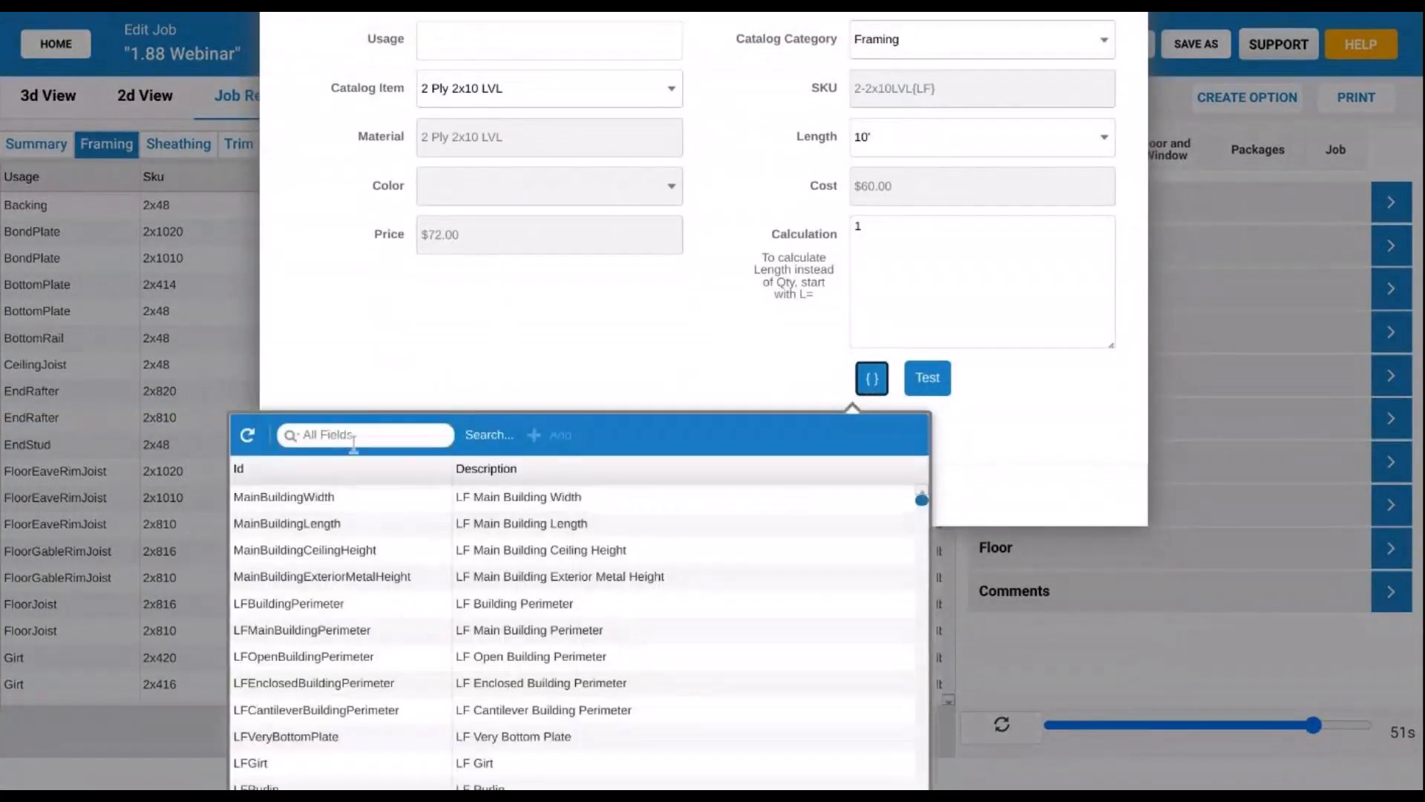
{"action": "left_click", "coordinate": [353, 438]}
{"action": "type", "text": "cel"}
{"action": "type", "text": "ling"}
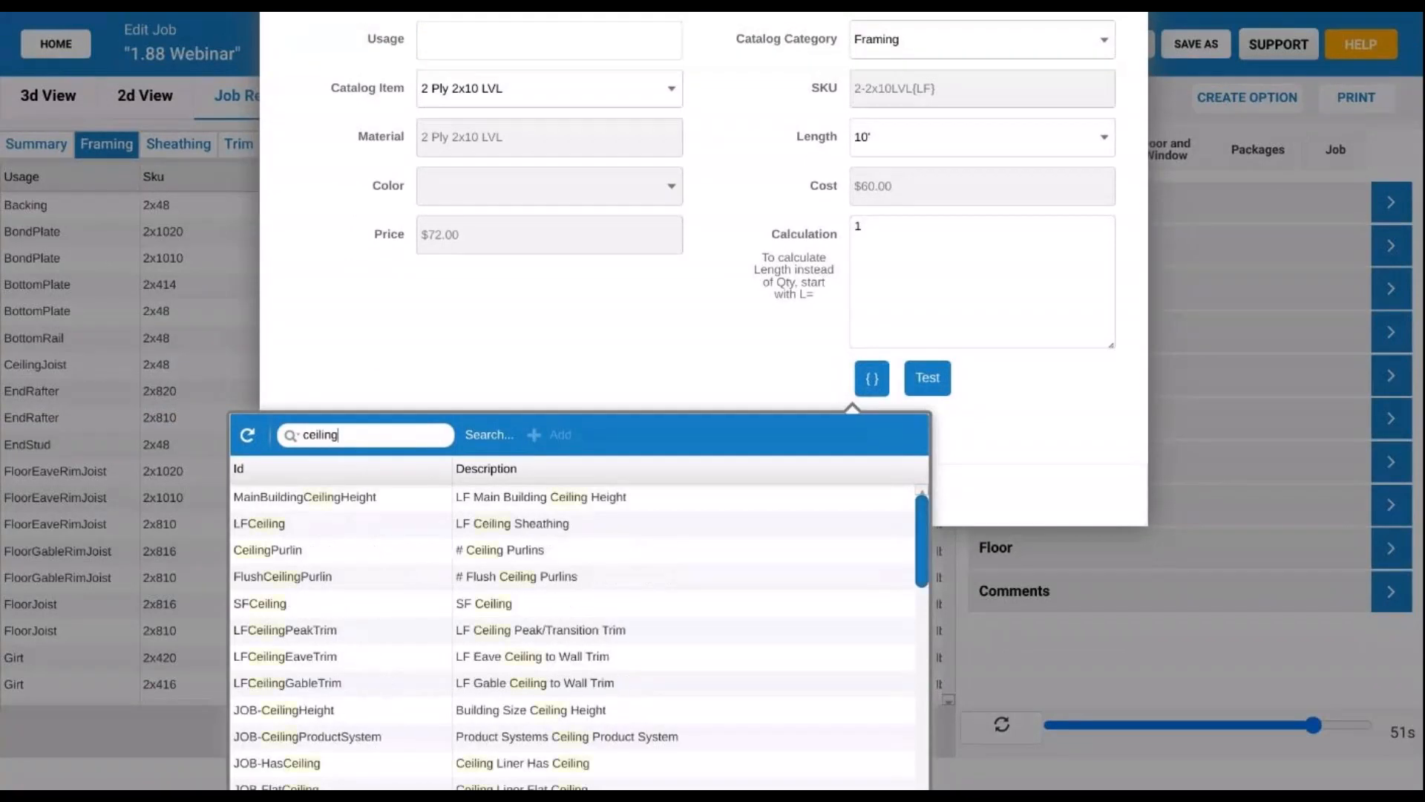
{"action": "scroll", "coordinate": [480, 603], "scroll_direction": "down", "scroll_amount": 1}
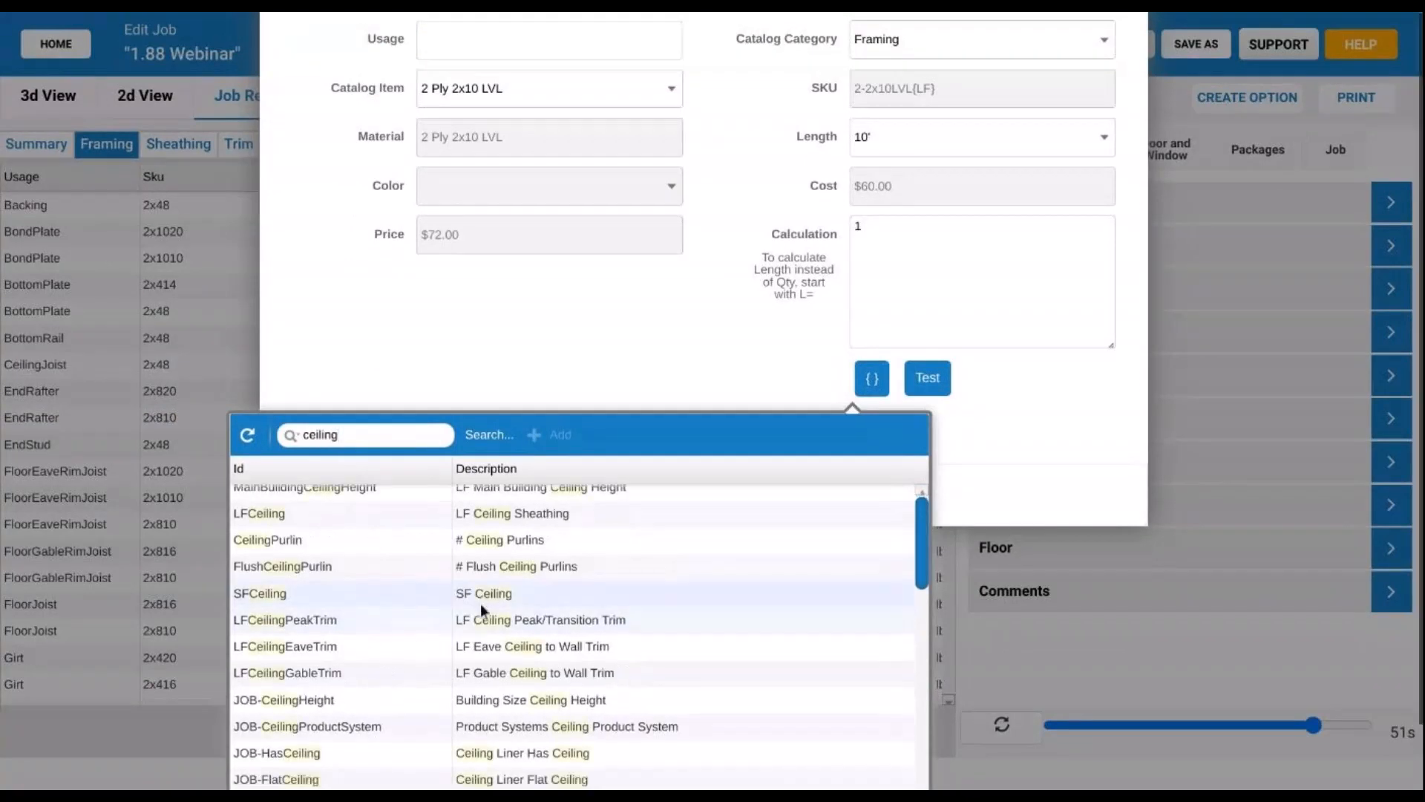
{"action": "scroll", "coordinate": [480, 604], "scroll_direction": "down", "scroll_amount": 1}
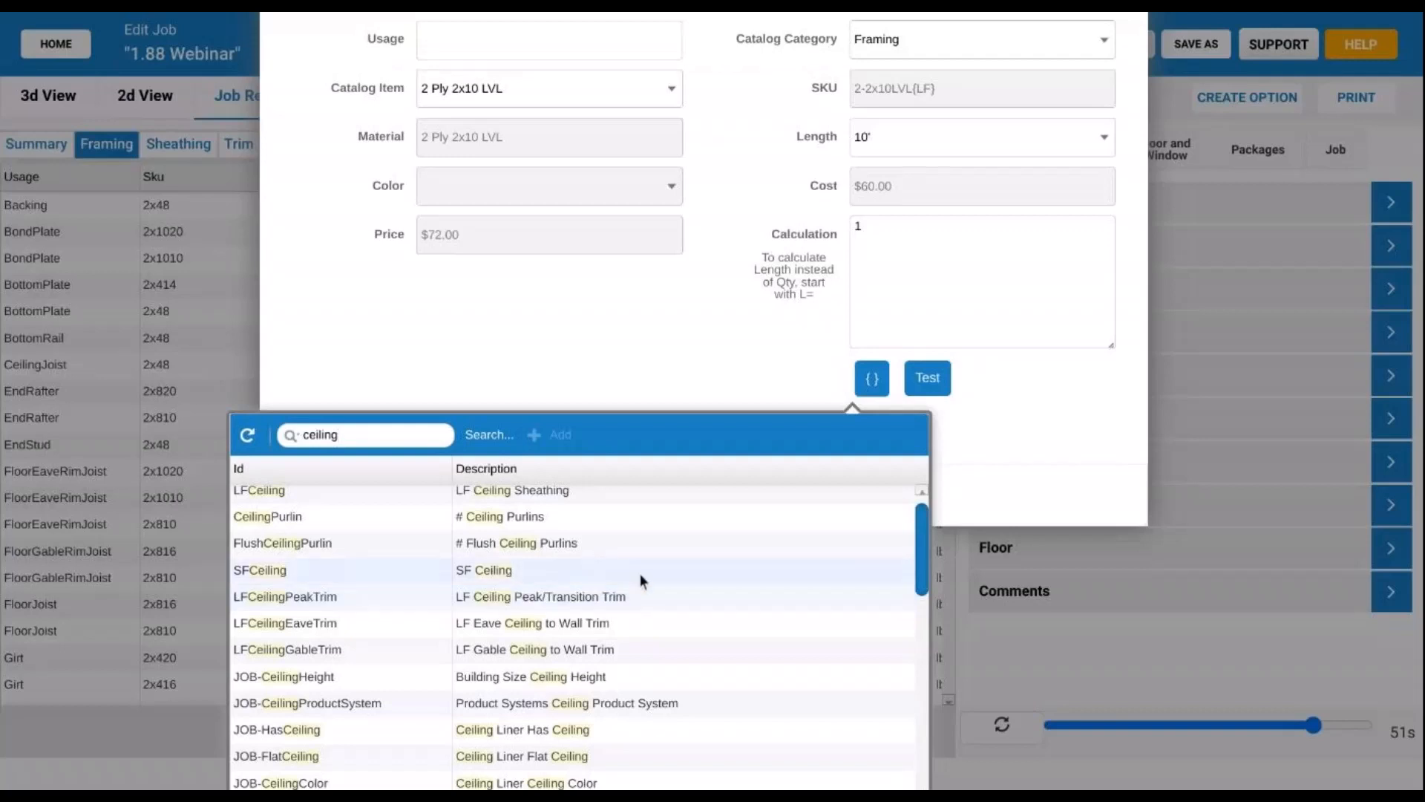
{"action": "scroll", "coordinate": [640, 573], "scroll_direction": "down", "scroll_amount": 3}
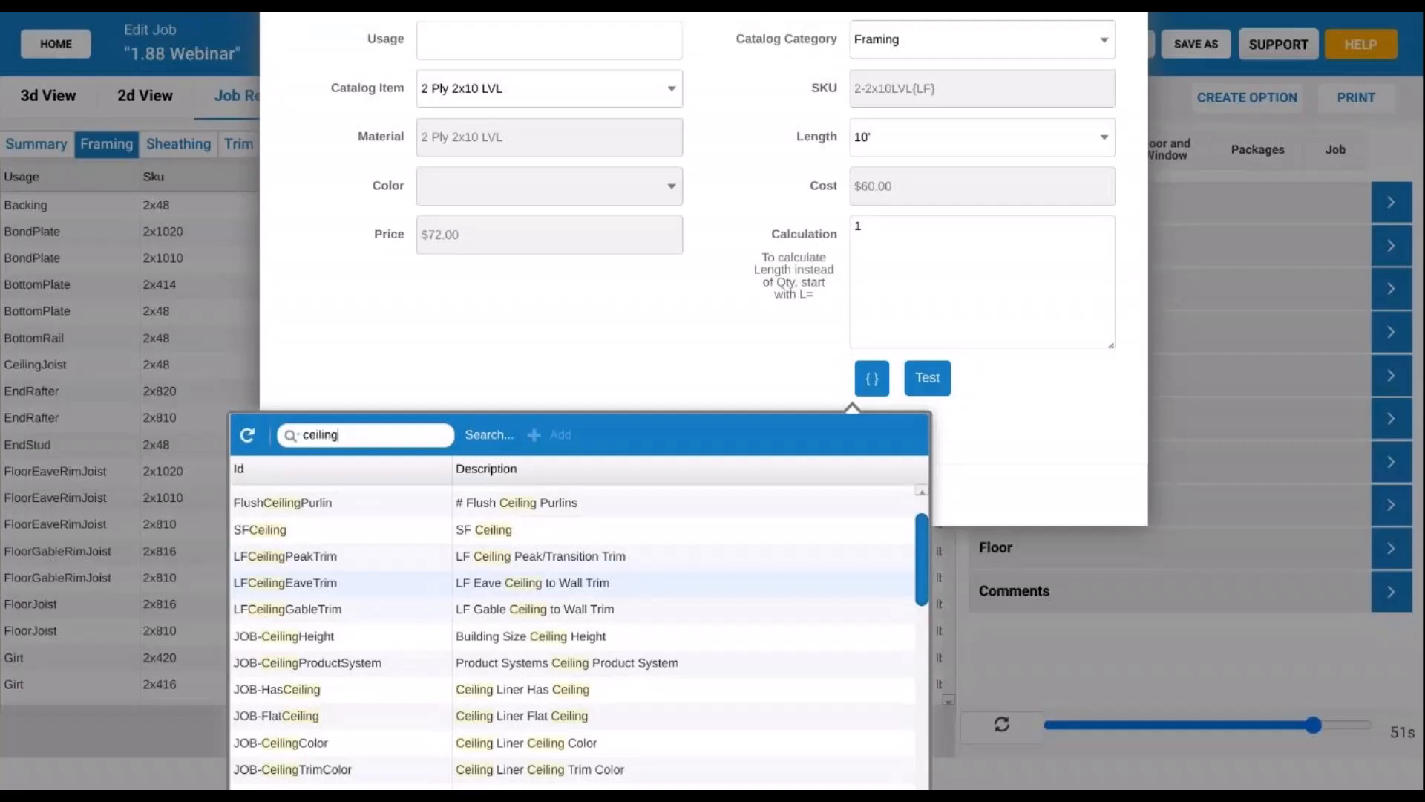
{"action": "left_click", "coordinate": [1032, 416]}
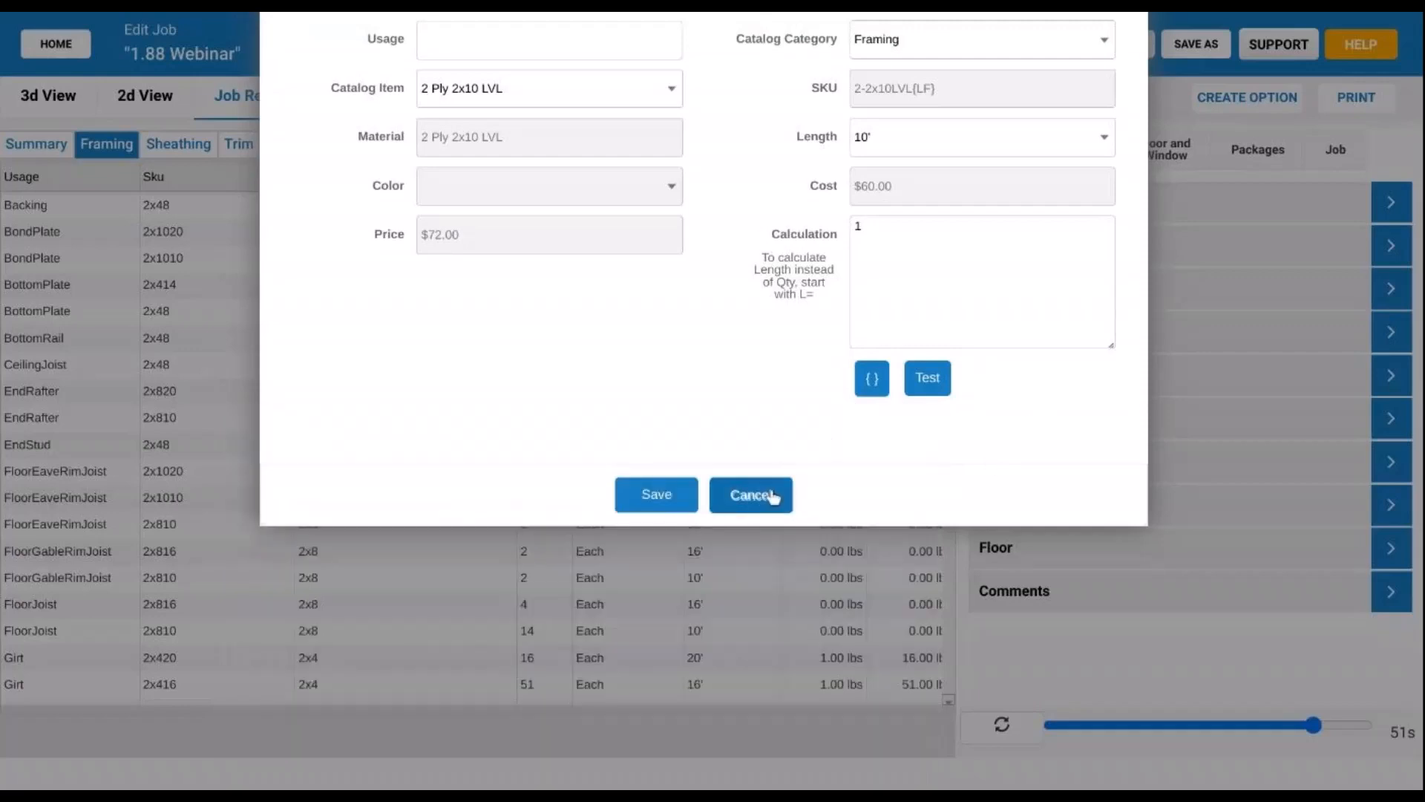
{"action": "left_click", "coordinate": [752, 494]}
{"action": "left_click", "coordinate": [48, 95]}
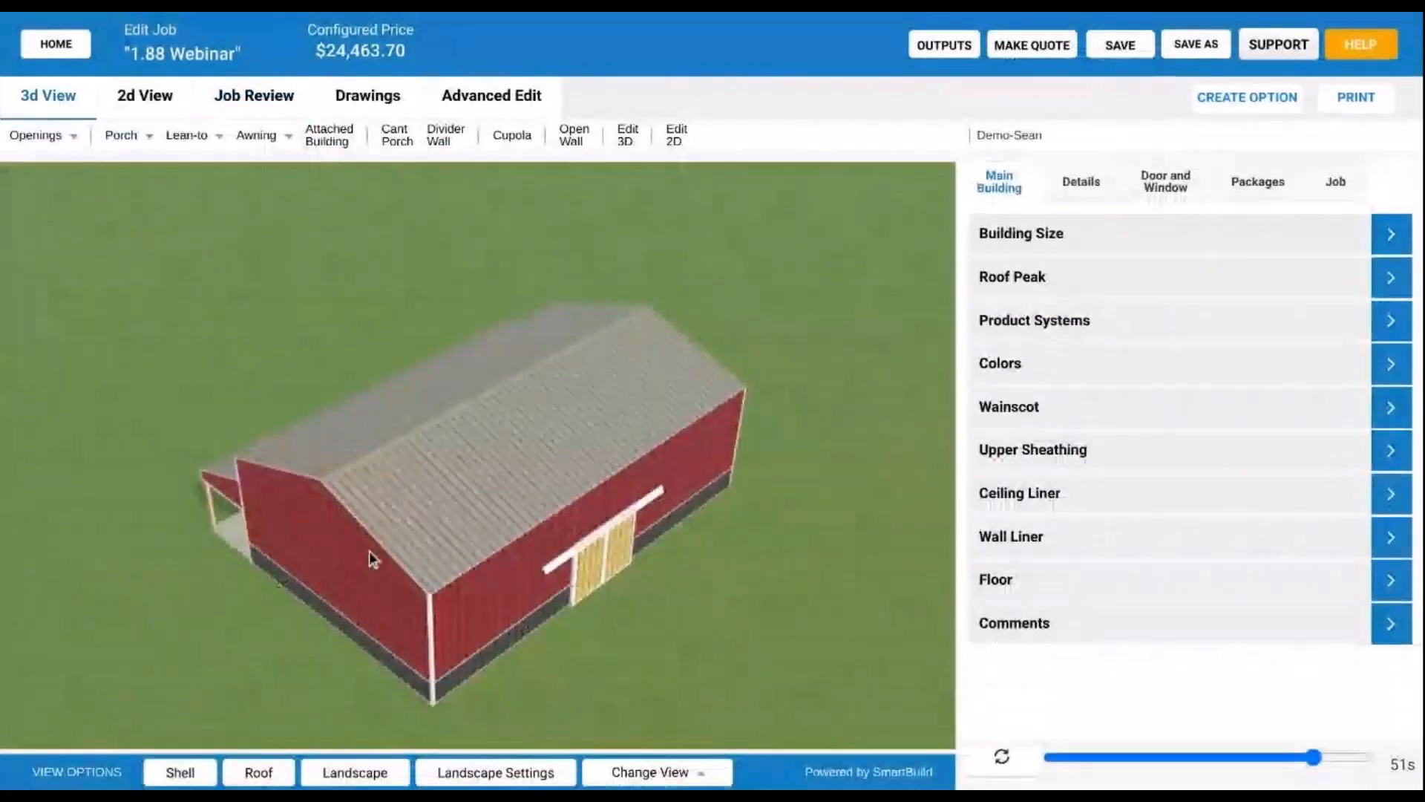
- Expand the Ceiling Liner options and view the white ceiling from beneath the building
{"action": "left_click_drag", "start_coordinate": [369, 551], "coordinate": [830, 445]}
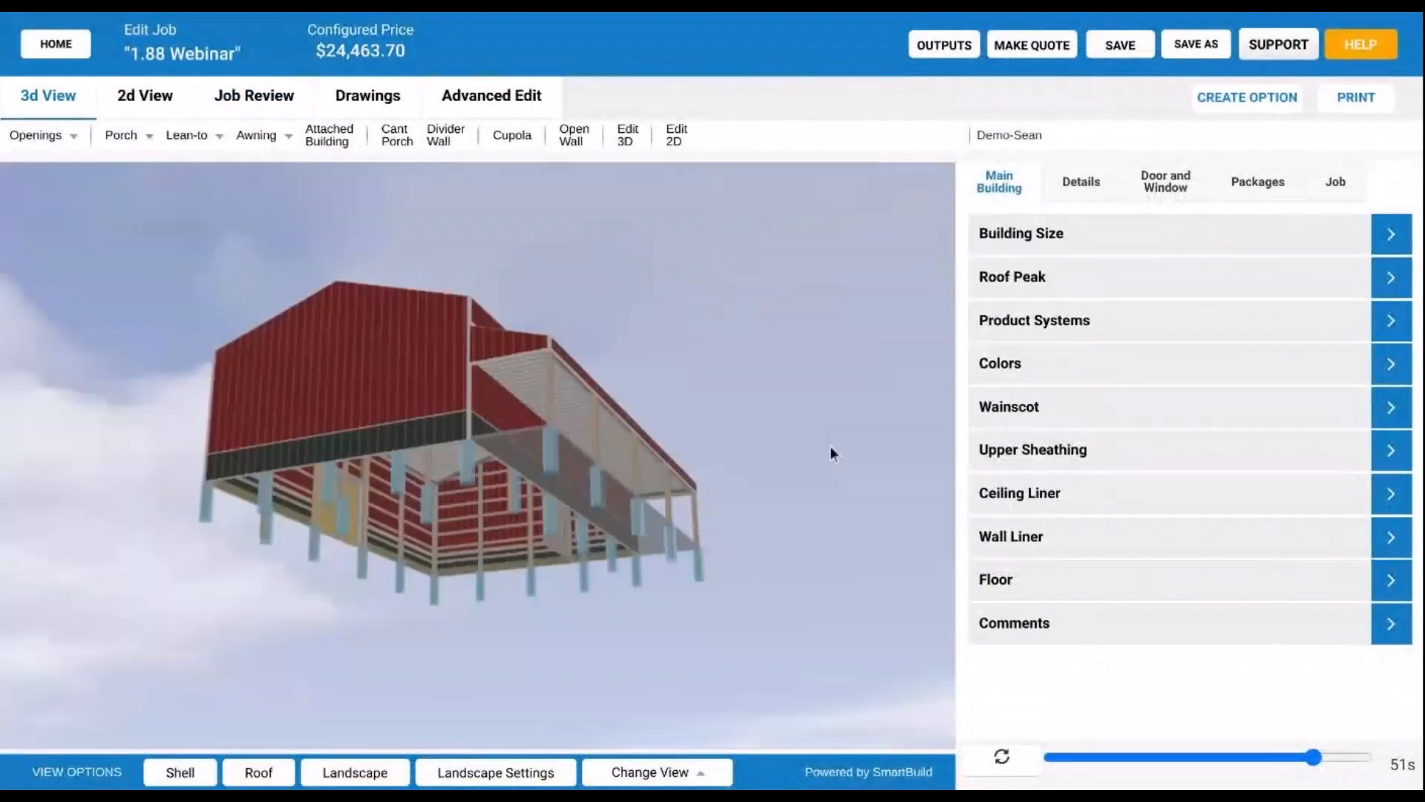
{"action": "left_click", "coordinate": [1101, 494]}
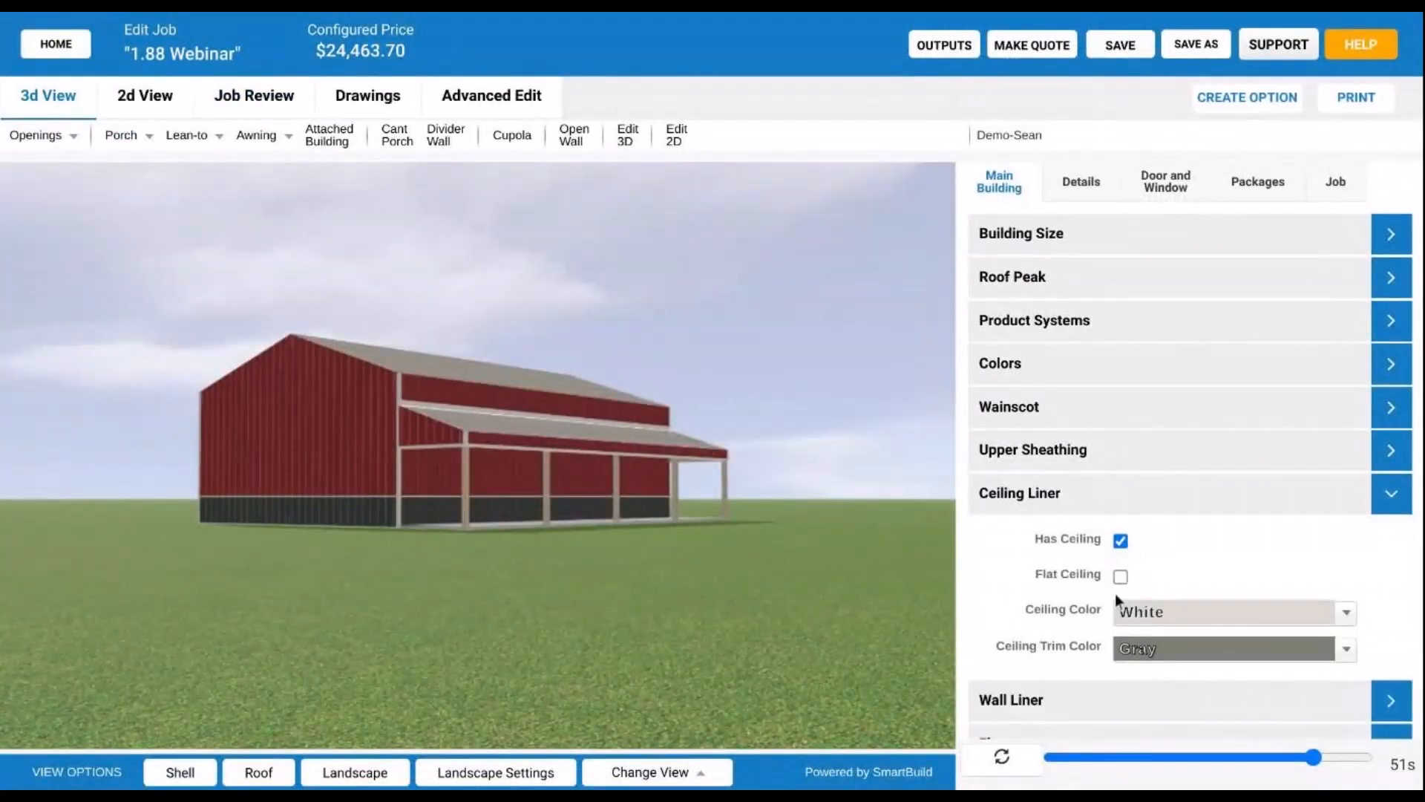
{"action": "left_click_drag", "start_coordinate": [840, 483], "coordinate": [879, 466]}
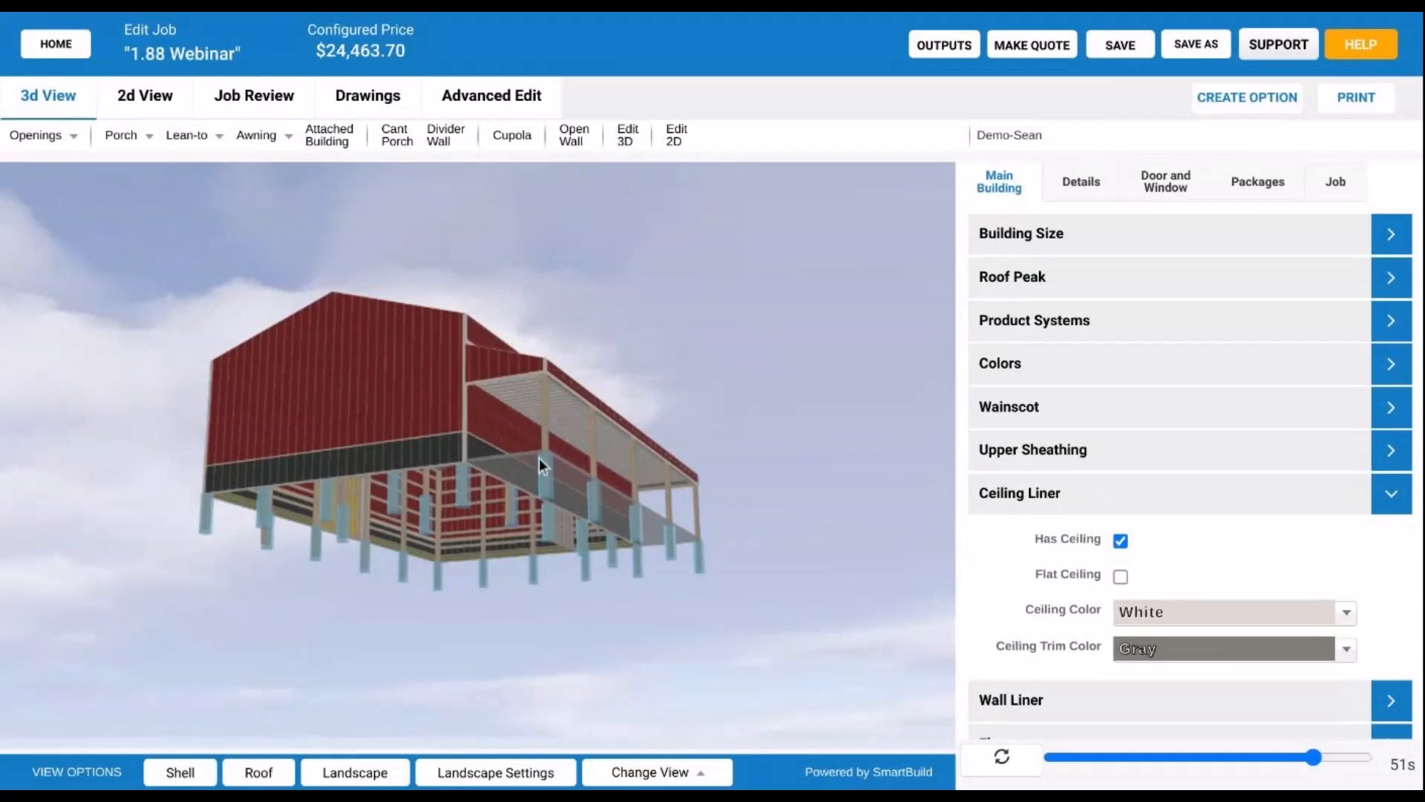
{"action": "left_click_drag", "start_coordinate": [539, 457], "coordinate": [487, 528]}
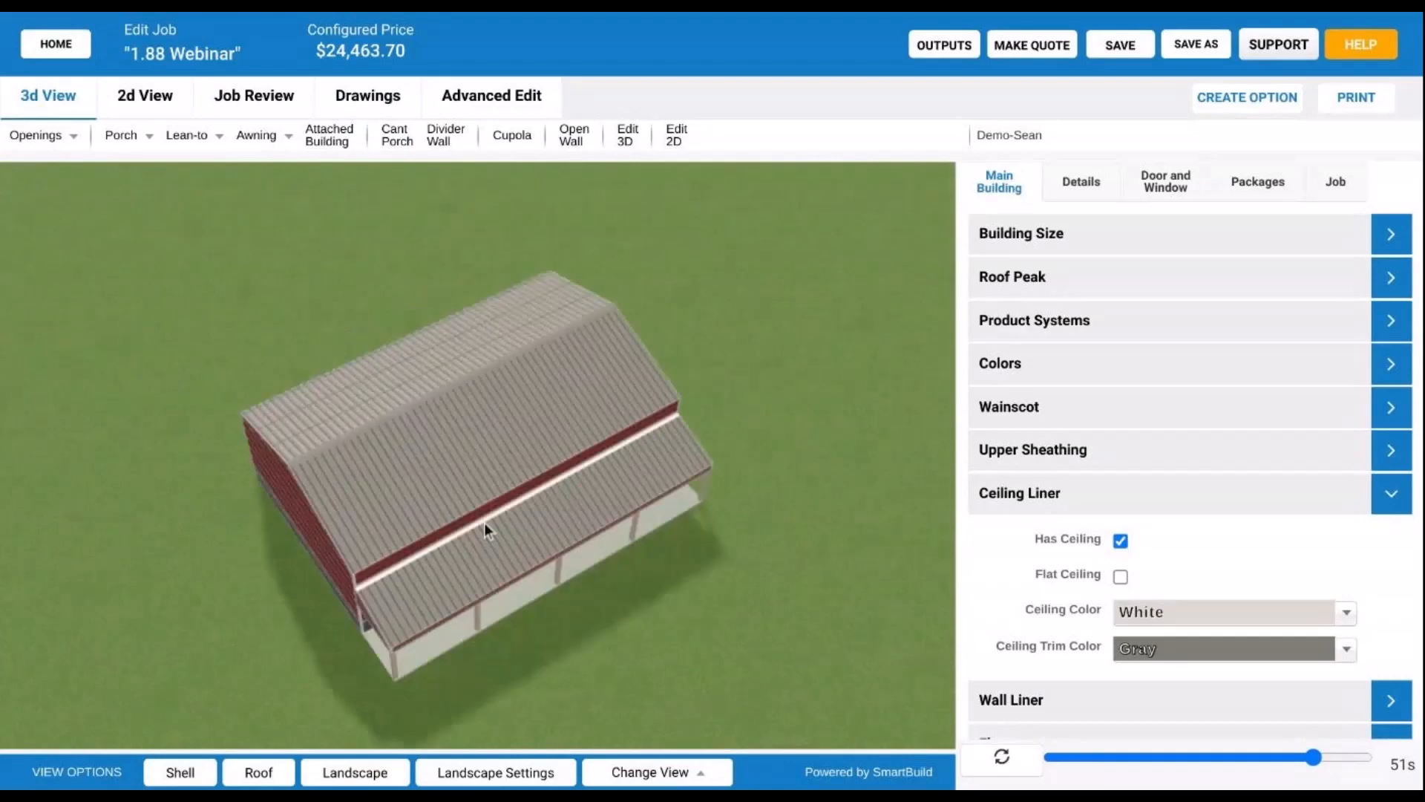
- In the lean-to's Advanced settings, untick Flat Ceiling, then cancel without saving
{"action": "left_click", "coordinate": [624, 138]}
{"action": "left_click", "coordinate": [576, 511]}
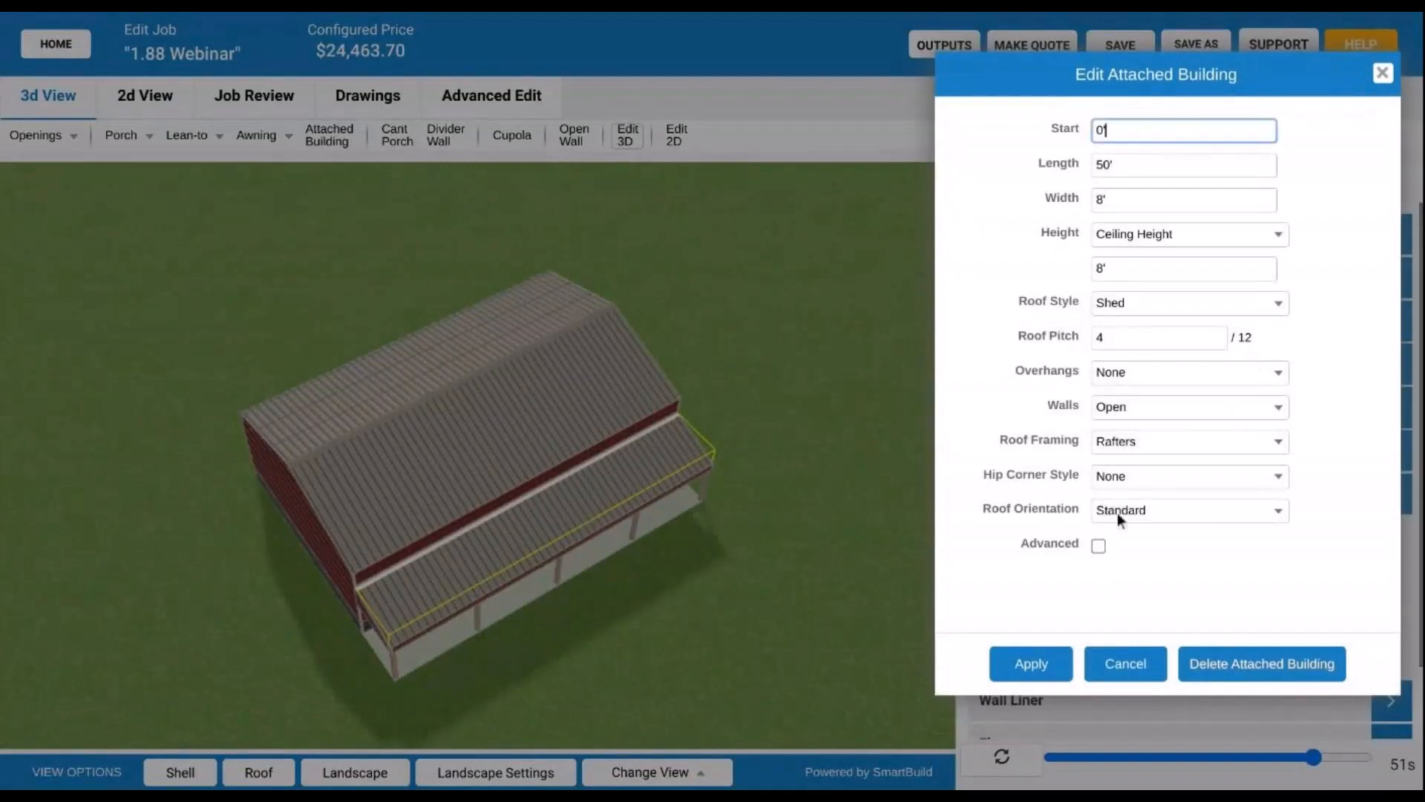
{"action": "left_click", "coordinate": [1099, 546]}
{"action": "scroll", "coordinate": [1178, 462], "scroll_direction": "down", "scroll_amount": 5}
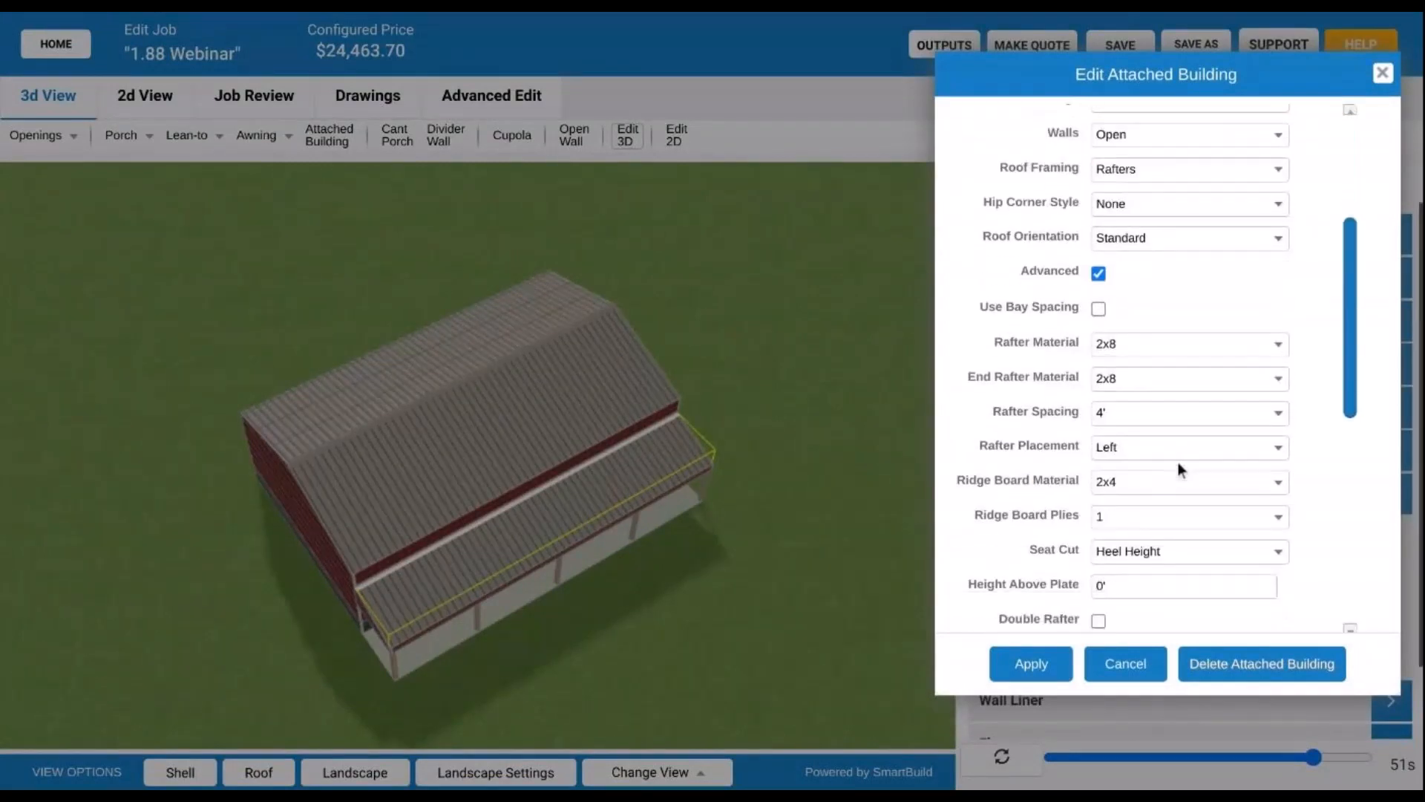
{"action": "scroll", "coordinate": [1179, 462], "scroll_direction": "down", "scroll_amount": 2}
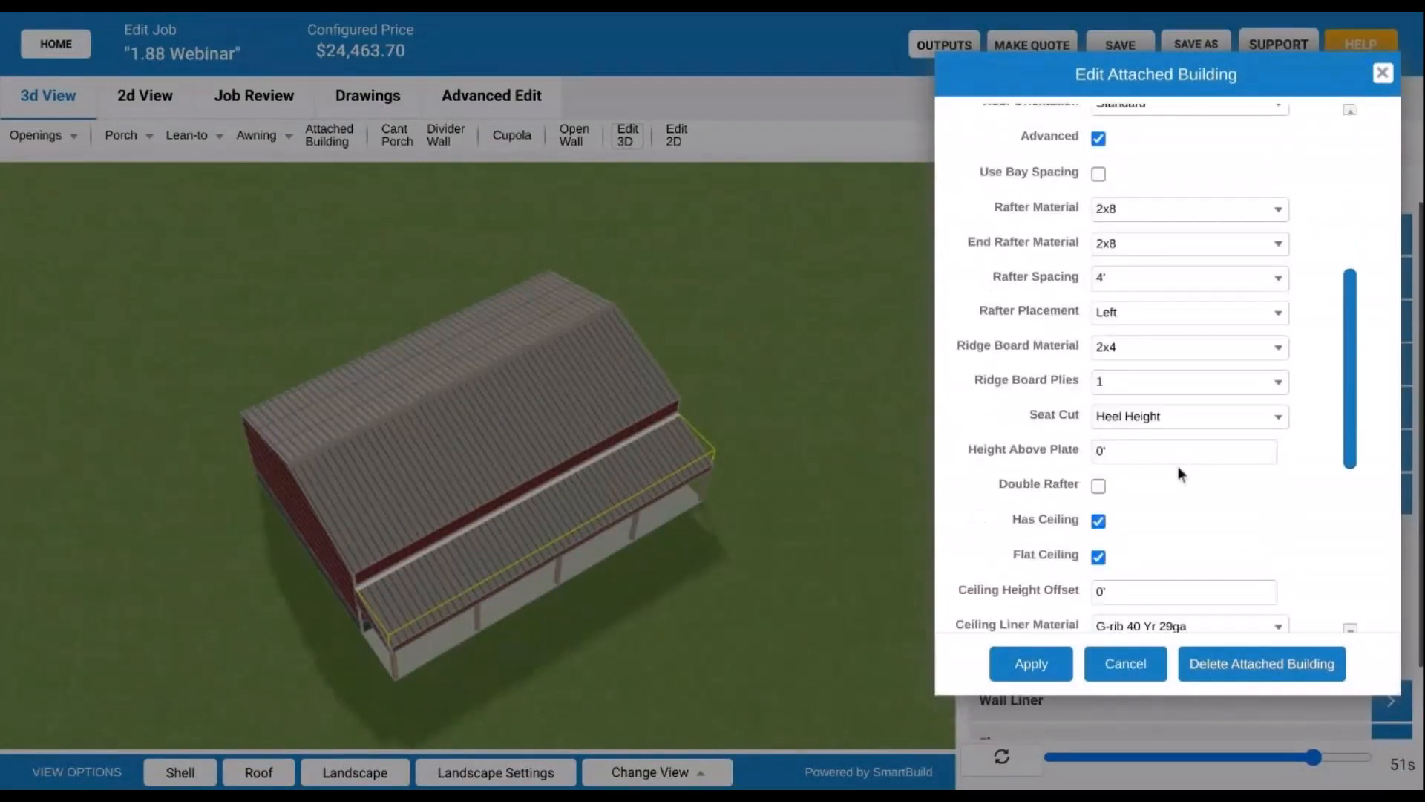
{"action": "left_click", "coordinate": [1100, 558]}
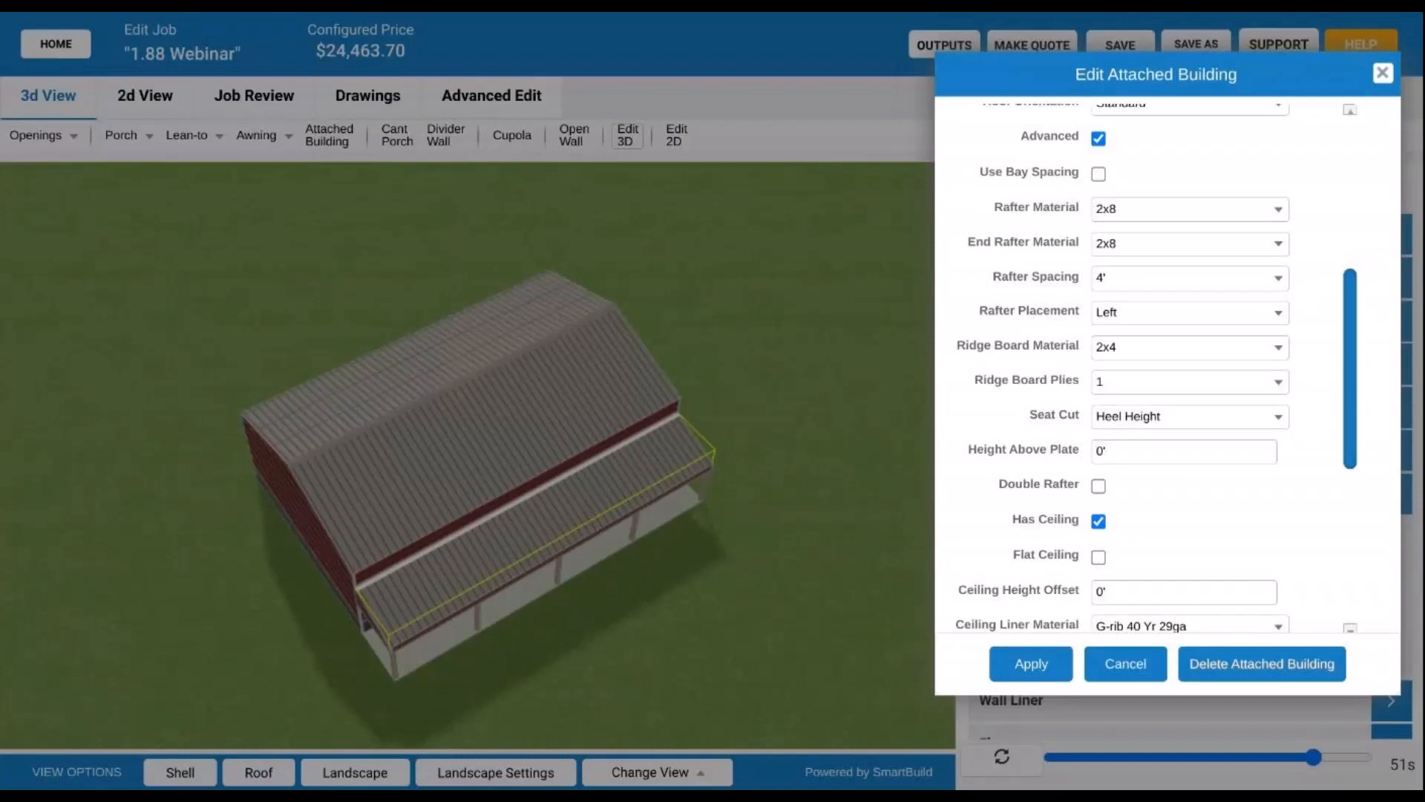
{"action": "left_click", "coordinate": [1144, 672]}
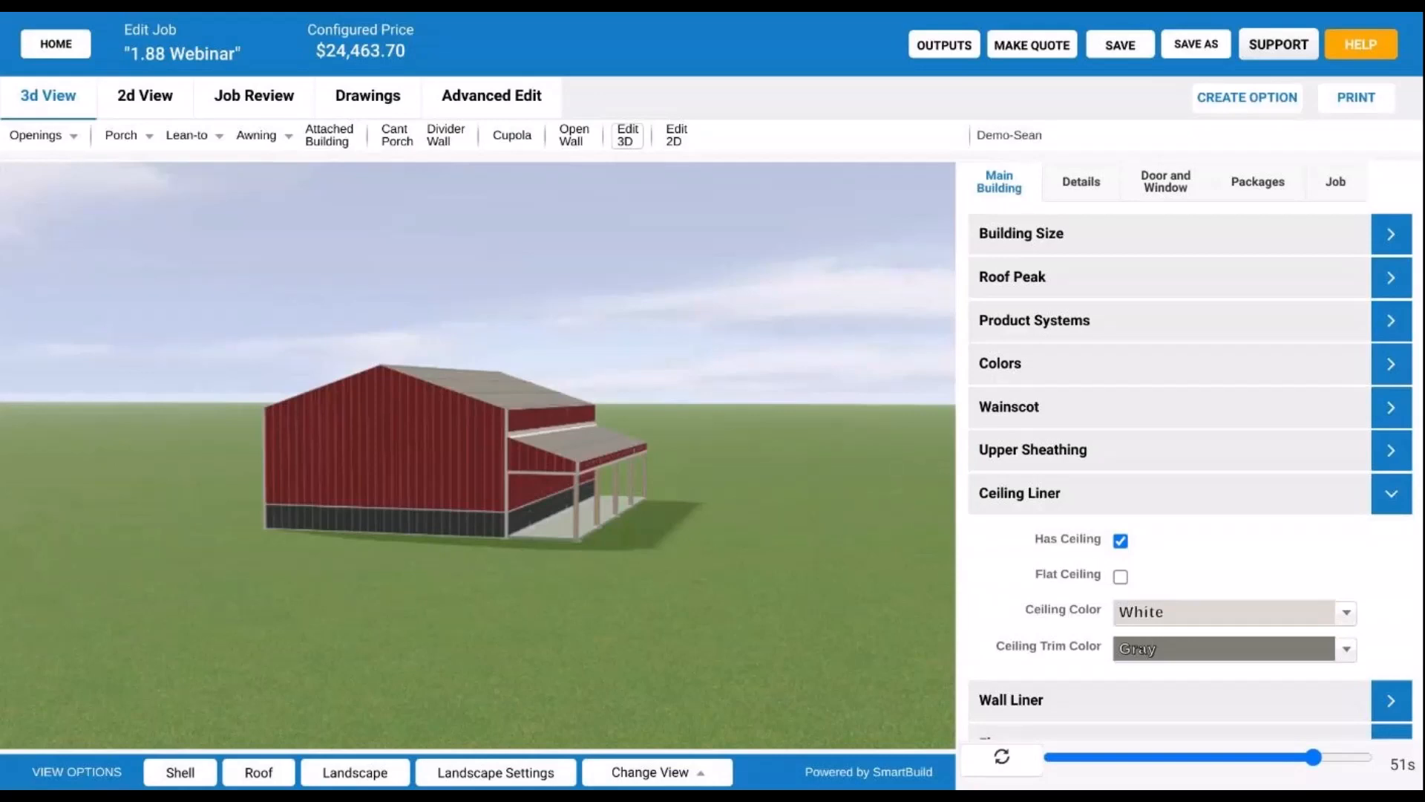
- Open the lean-to's settings with Advanced shown and untick Sheathing Under Overframing
{"action": "left_click", "coordinate": [594, 448]}
{"action": "left_click", "coordinate": [1099, 545]}
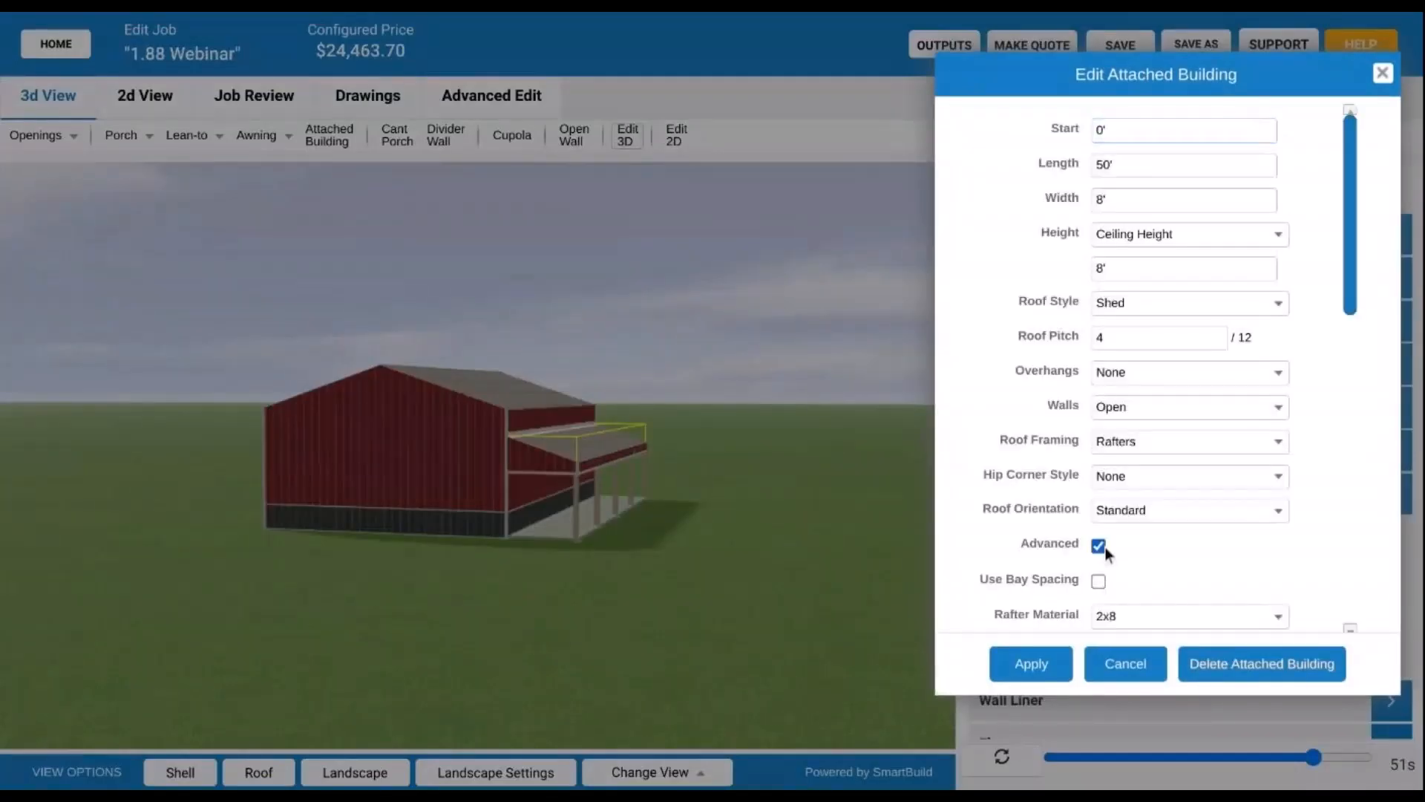
{"action": "scroll", "coordinate": [1032, 545], "scroll_direction": "down", "scroll_amount": 2}
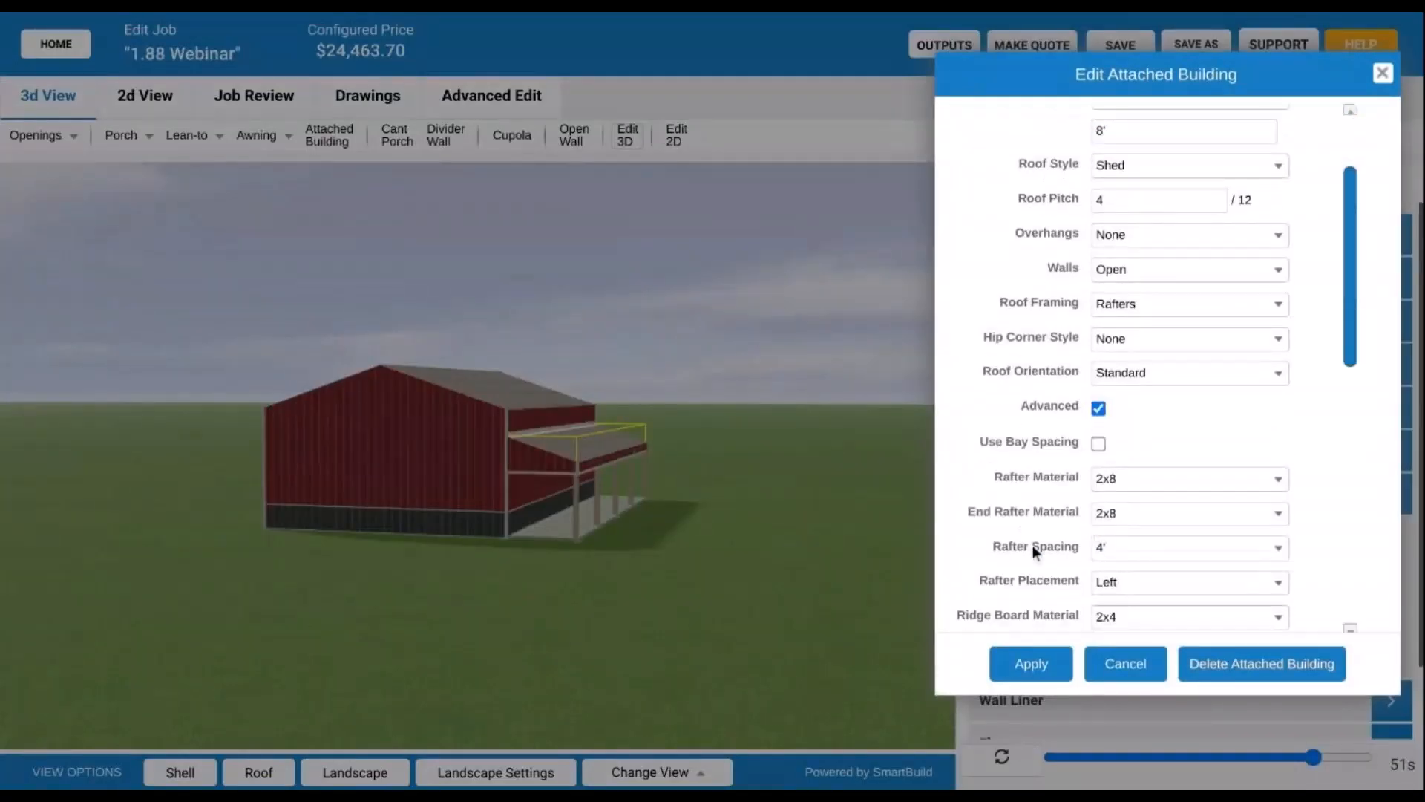
{"action": "scroll", "coordinate": [1048, 474], "scroll_direction": "up", "scroll_amount": 2}
{"action": "scroll", "coordinate": [1040, 475], "scroll_direction": "down", "scroll_amount": 2}
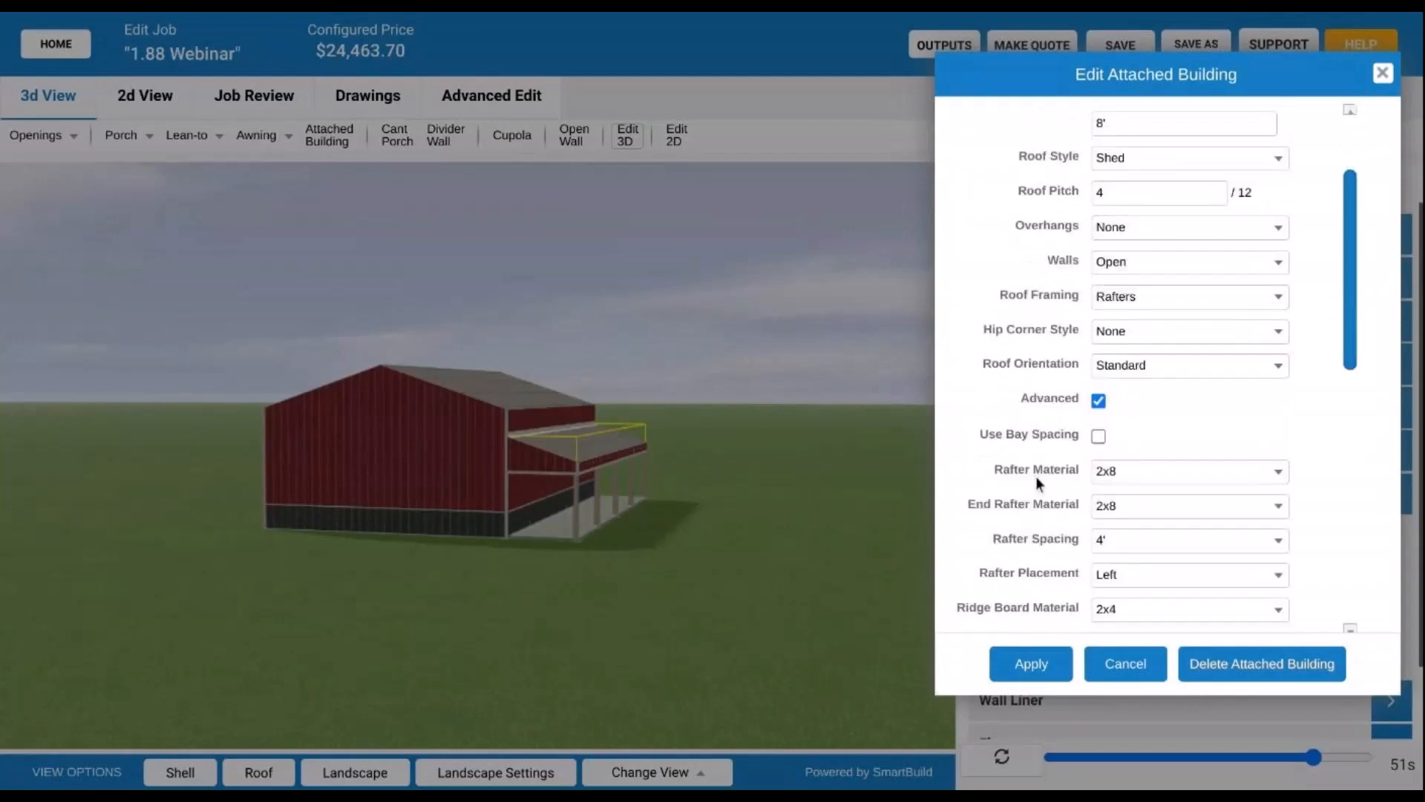
{"action": "scroll", "coordinate": [1069, 460], "scroll_direction": "down", "scroll_amount": 3}
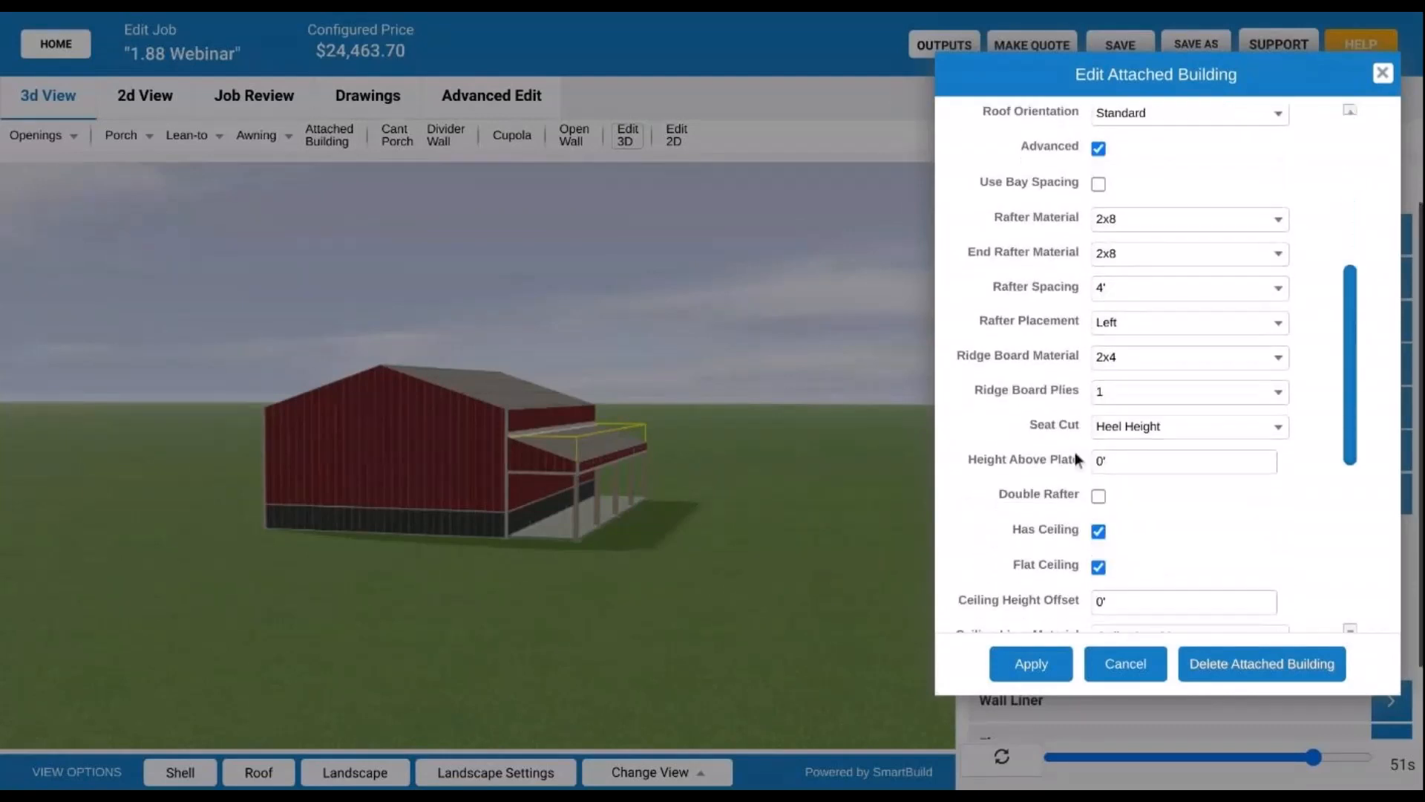
{"action": "scroll", "coordinate": [1104, 439], "scroll_direction": "down", "scroll_amount": 5}
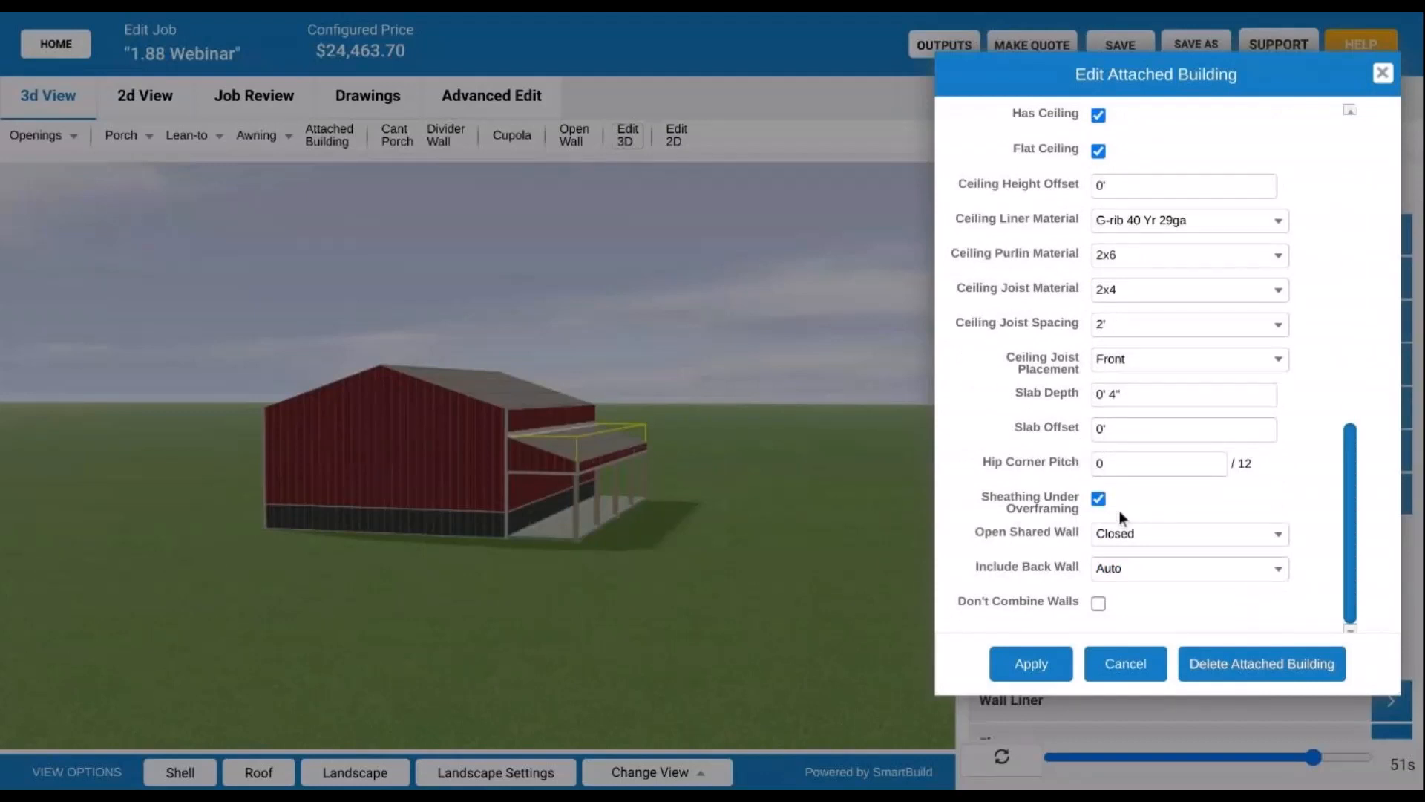
{"action": "left_click", "coordinate": [1100, 500]}
{"action": "scroll", "coordinate": [1067, 341], "scroll_direction": "up", "scroll_amount": 5}
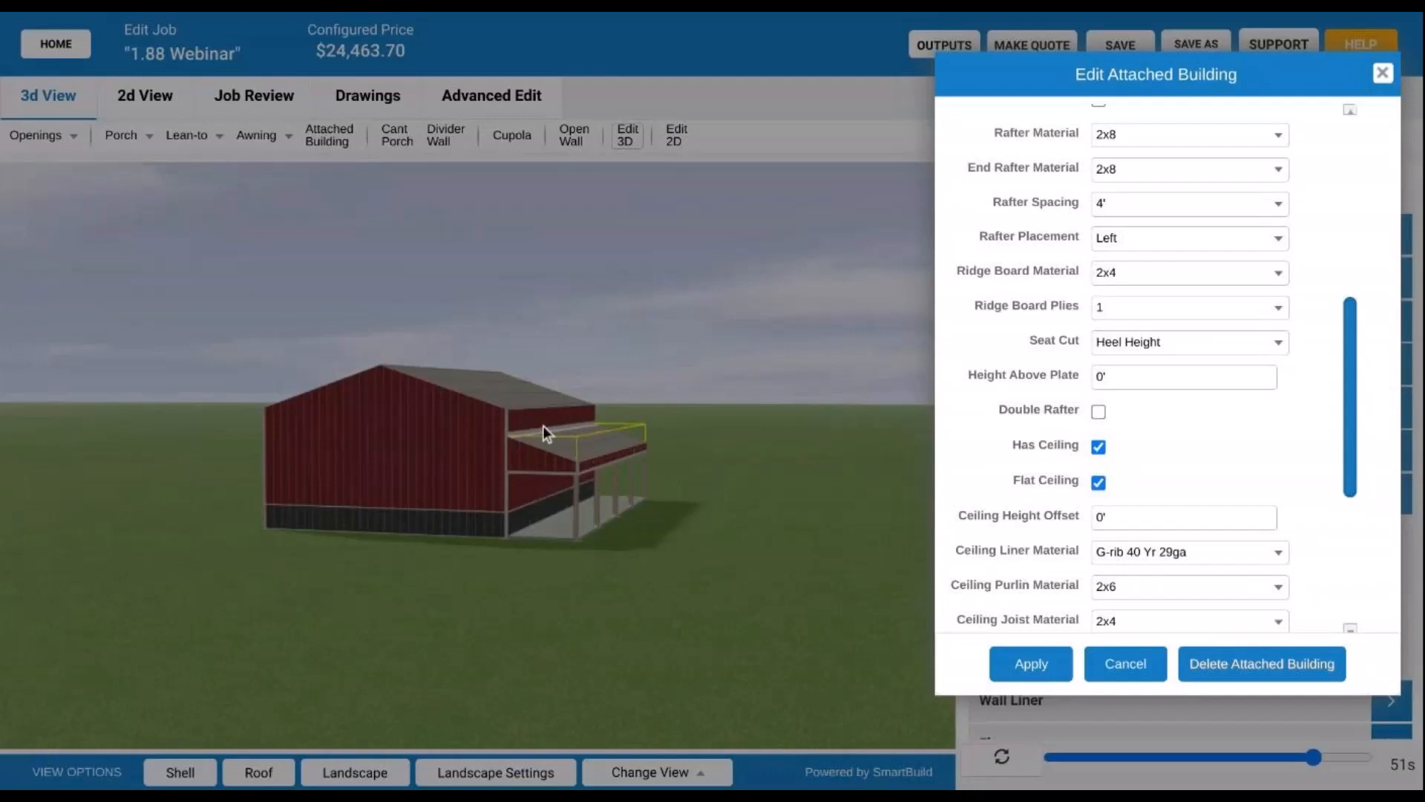
{"action": "scroll", "coordinate": [1039, 372], "scroll_direction": "up", "scroll_amount": 4}
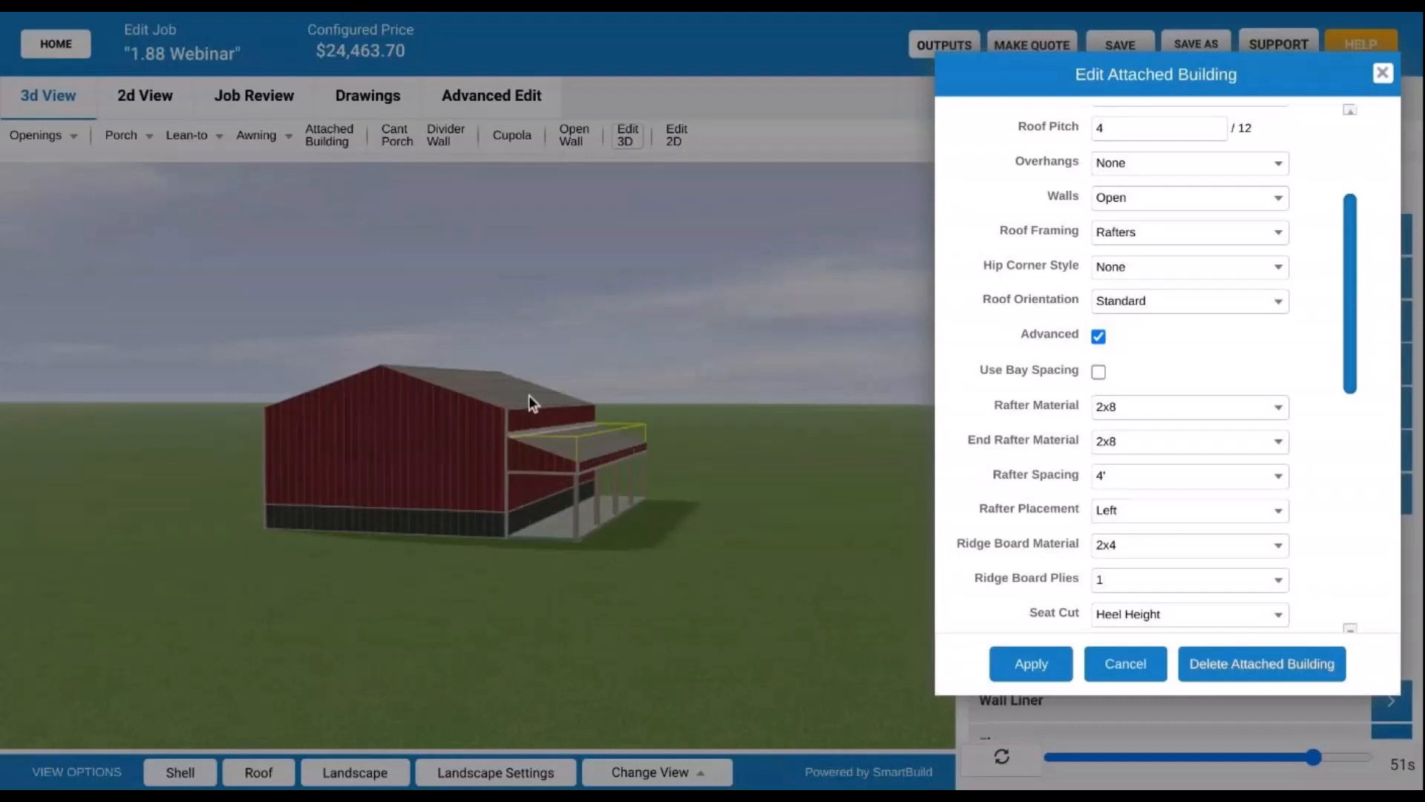
{"action": "scroll", "coordinate": [1028, 326], "scroll_direction": "up", "scroll_amount": 3}
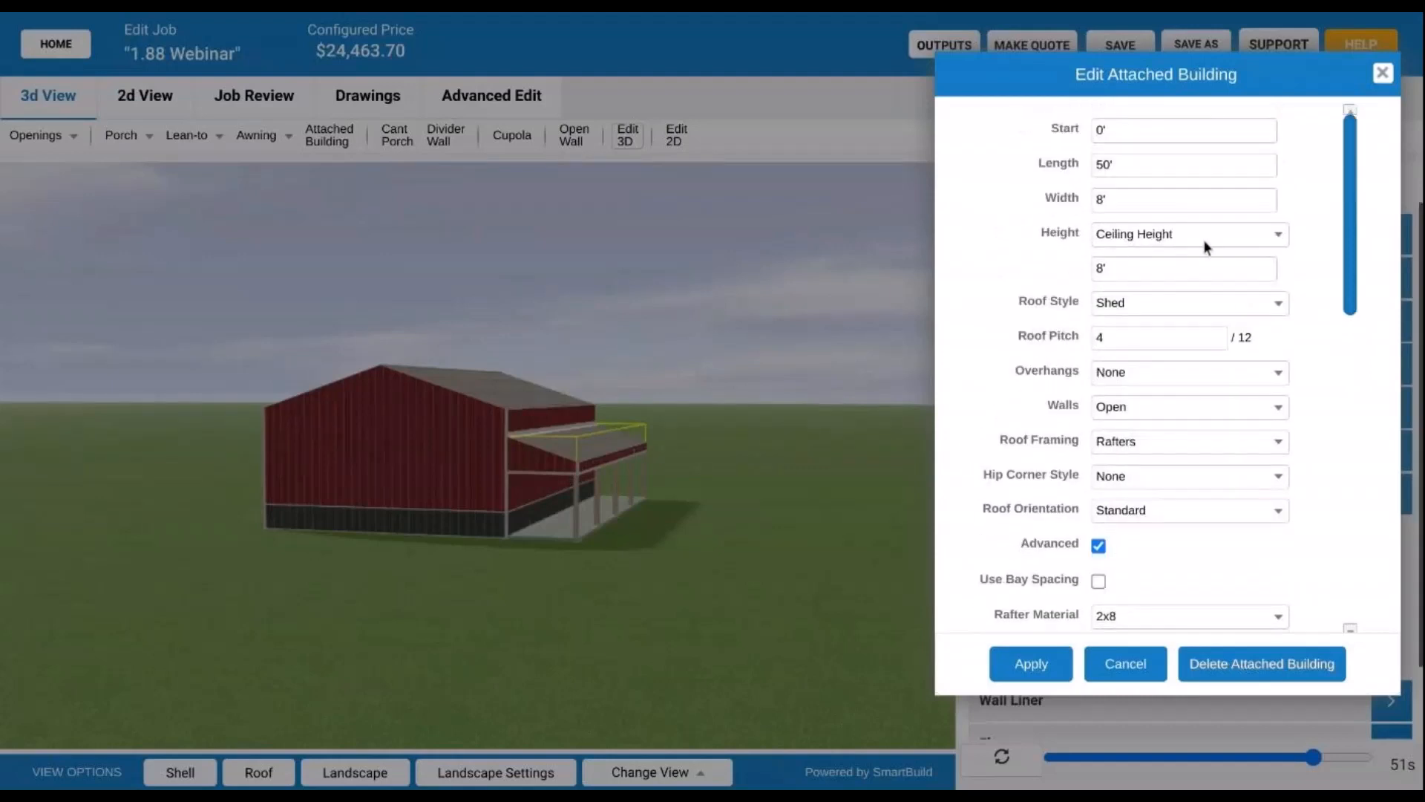
- Set the lean-to Height to Offset Down by -1 and apply it
{"action": "left_click", "coordinate": [1196, 231]}
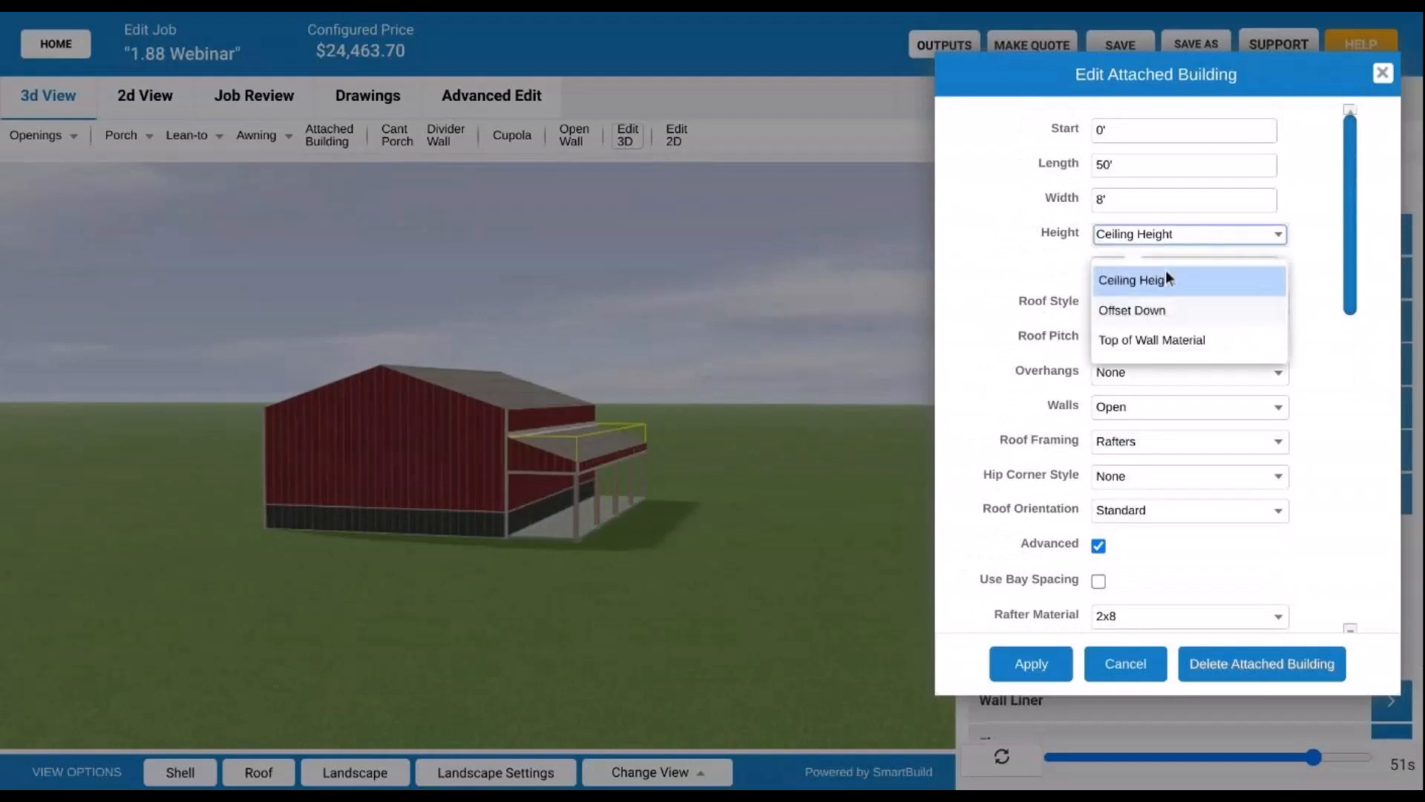
{"action": "left_click", "coordinate": [1147, 314]}
{"action": "left_click", "coordinate": [1114, 268]}
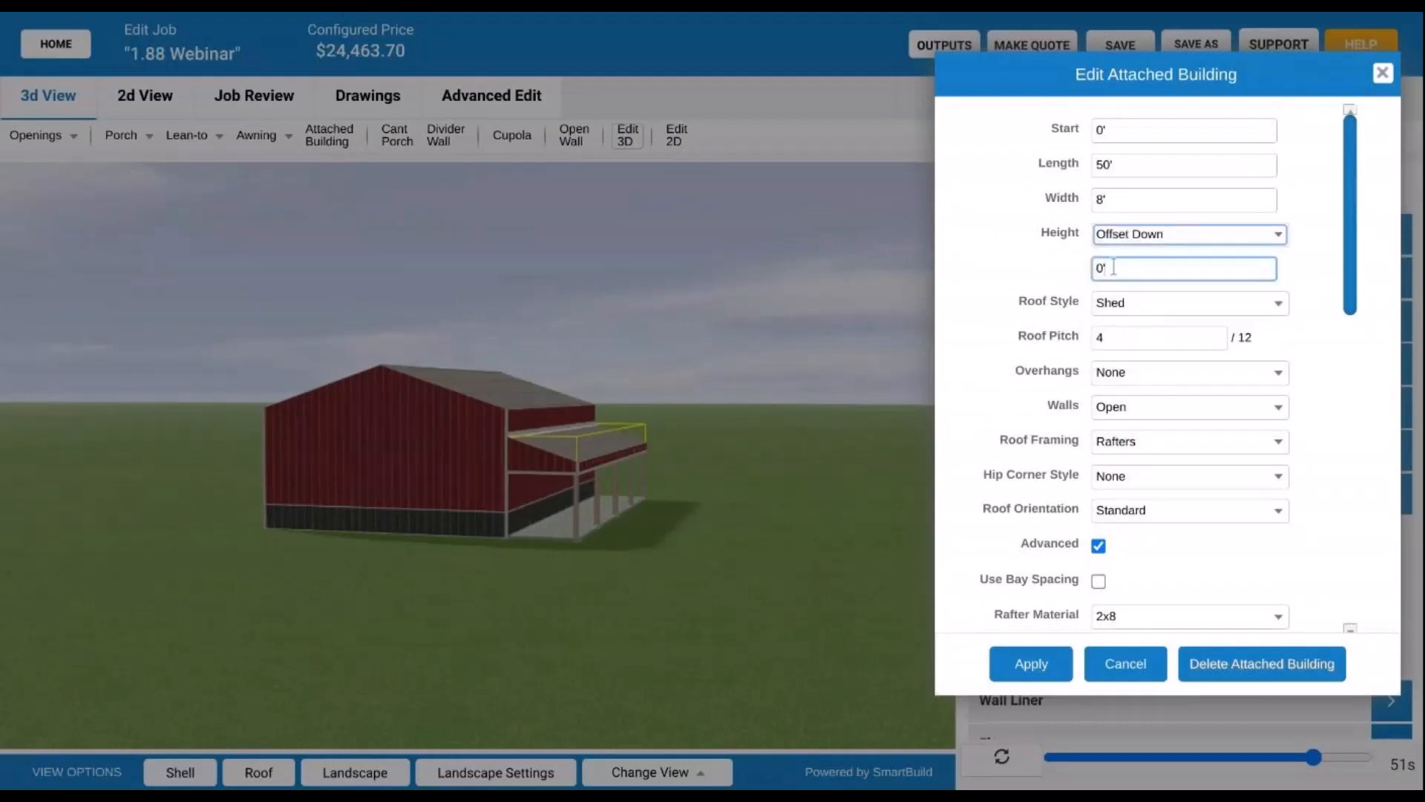
{"action": "key", "text": "BackSpace"}
{"action": "key", "text": "BackSpace"}
{"action": "type", "text": "-1"}
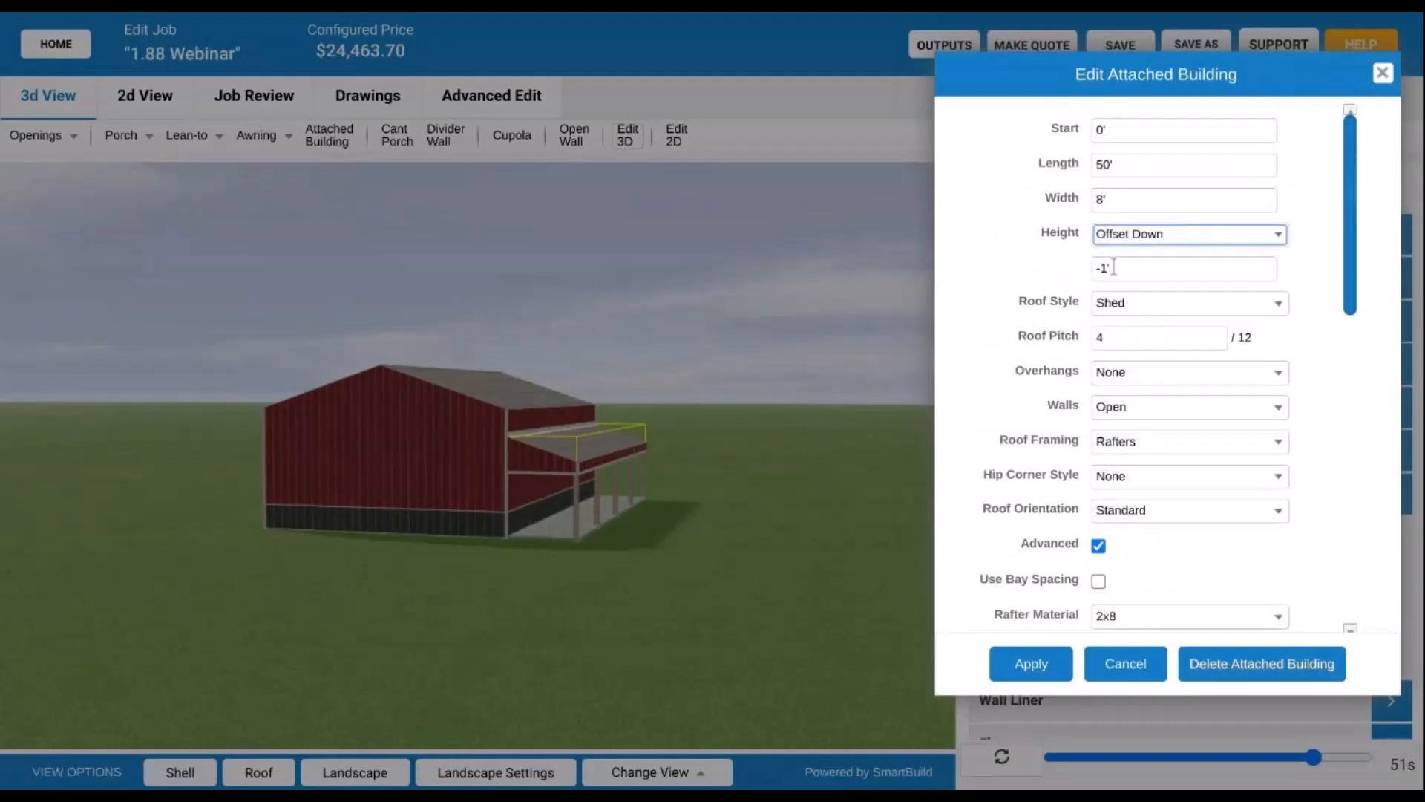
{"action": "left_click", "coordinate": [1055, 668]}
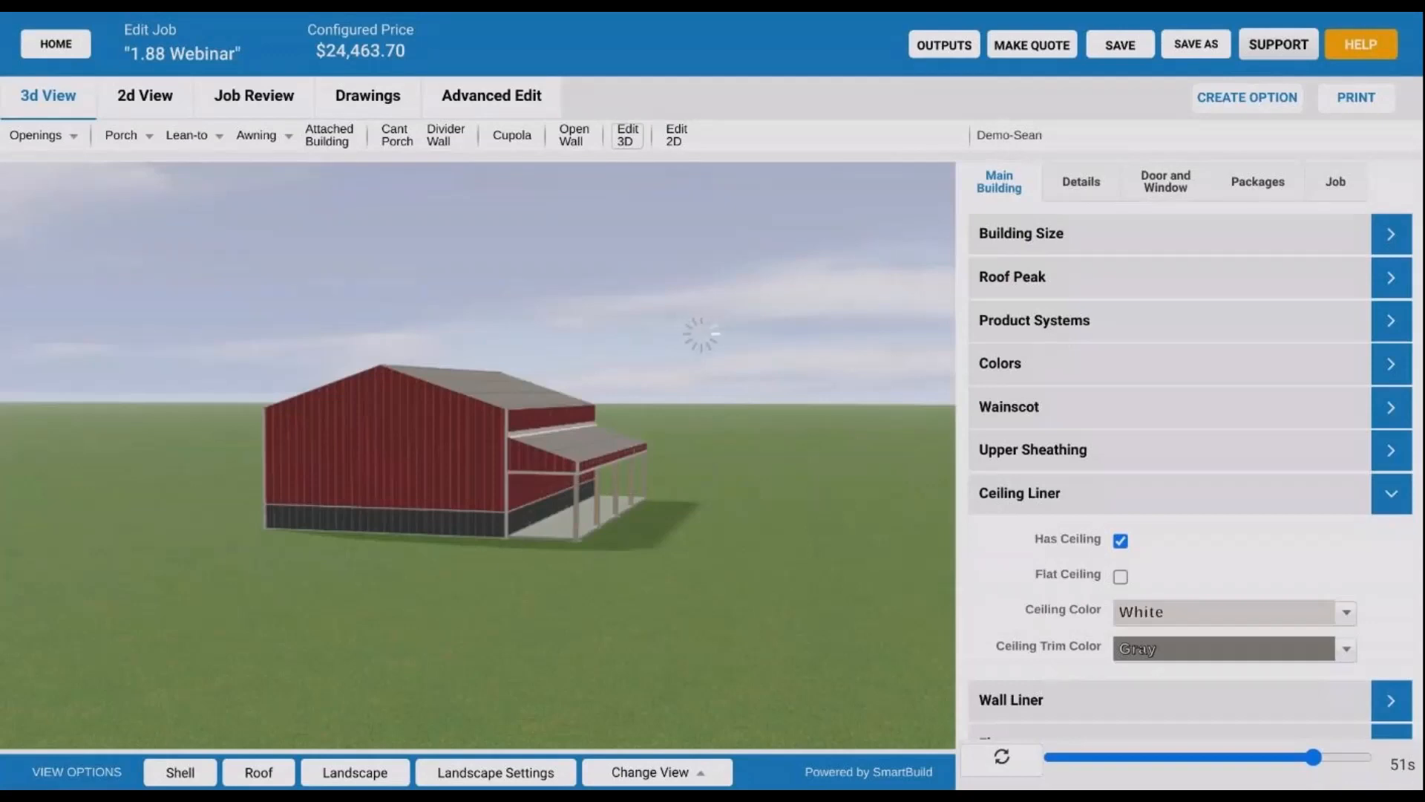
{"action": "scroll", "coordinate": [531, 403], "scroll_direction": "up", "scroll_amount": 5}
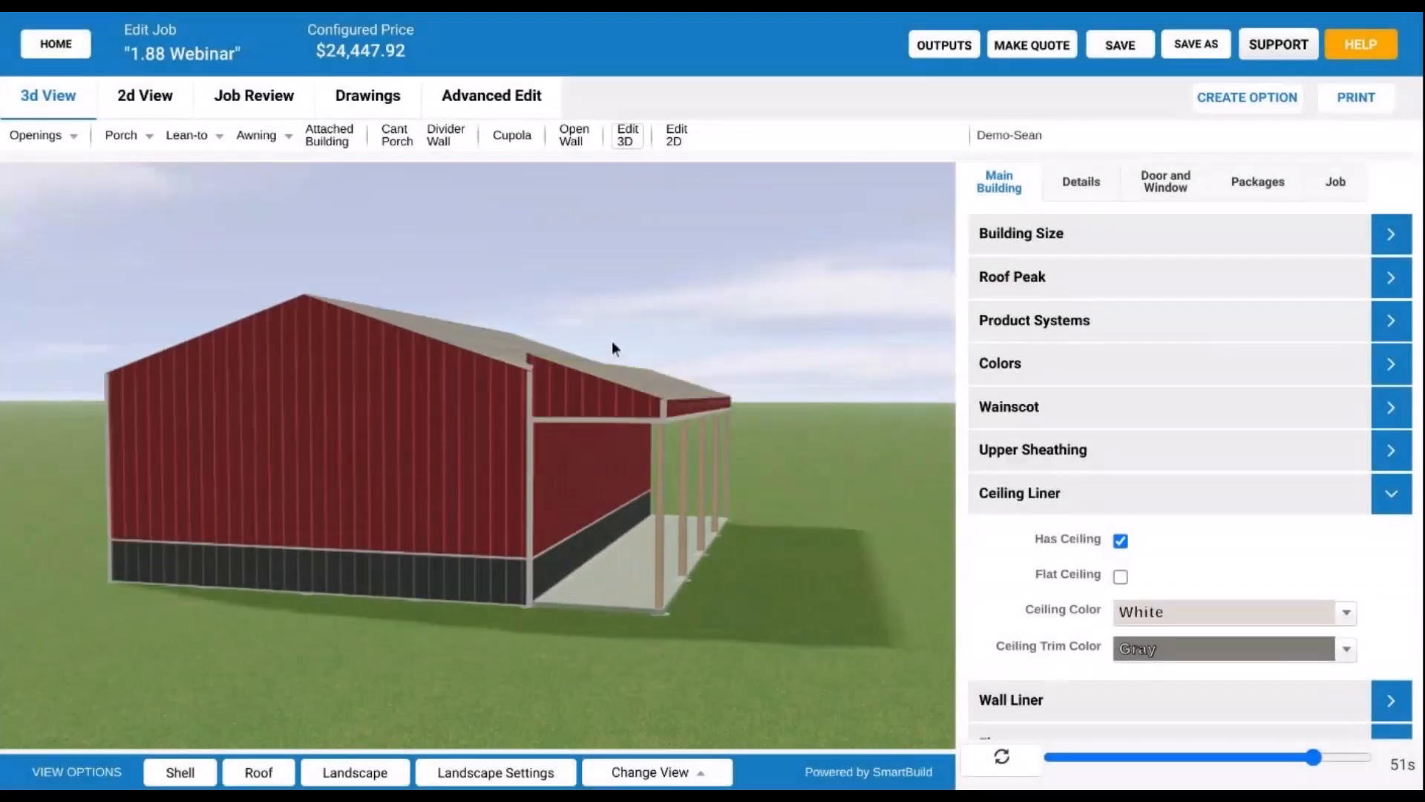
{"action": "left_click_drag", "start_coordinate": [612, 340], "coordinate": [792, 319]}
{"action": "scroll", "coordinate": [650, 337], "scroll_direction": "up", "scroll_amount": 4}
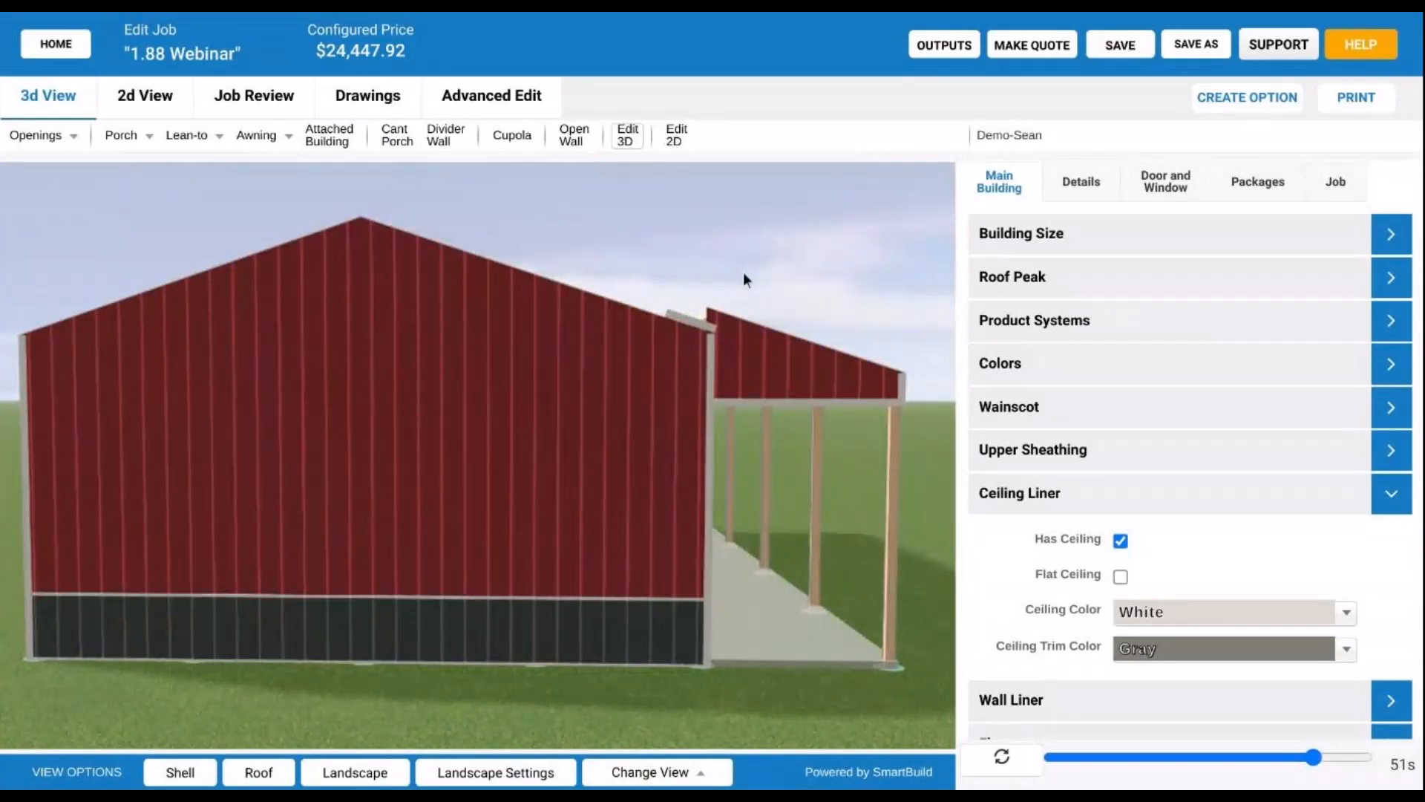
- Change the lean-to's roof pitch to 2/12, apply it, and view the roof from above
{"action": "left_click", "coordinate": [823, 364]}
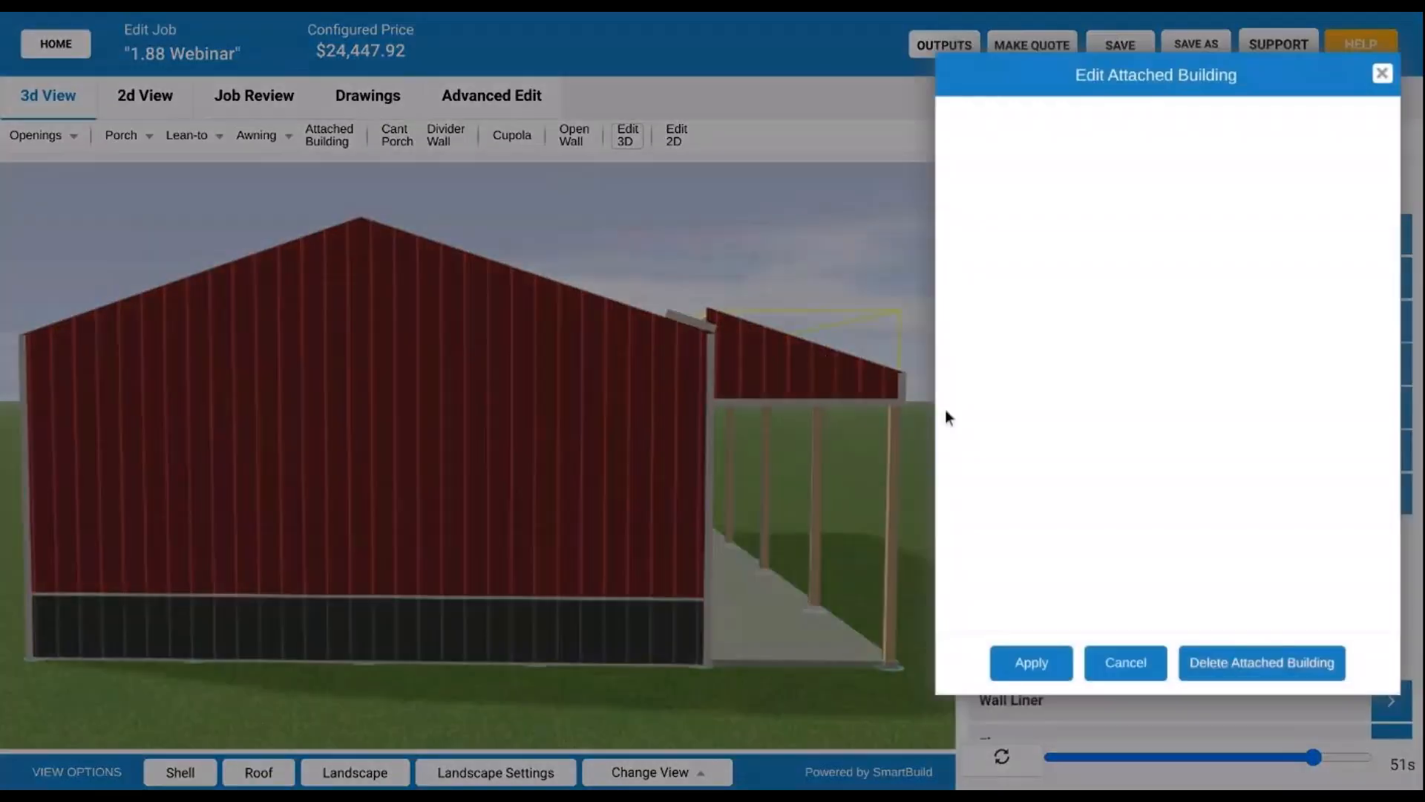
{"action": "double_click", "coordinate": [1165, 337]}
{"action": "type", "text": "2"}
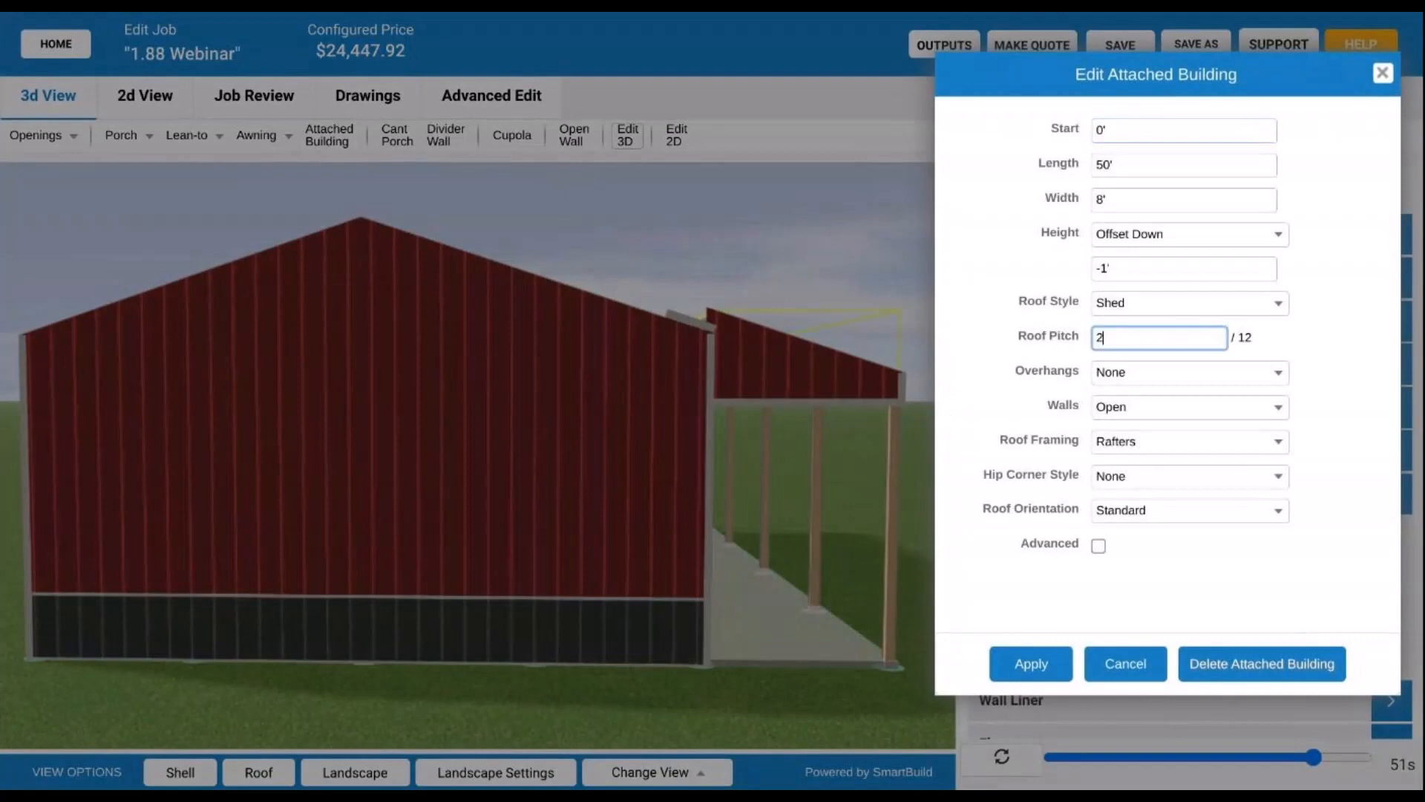
{"action": "left_click", "coordinate": [1021, 663]}
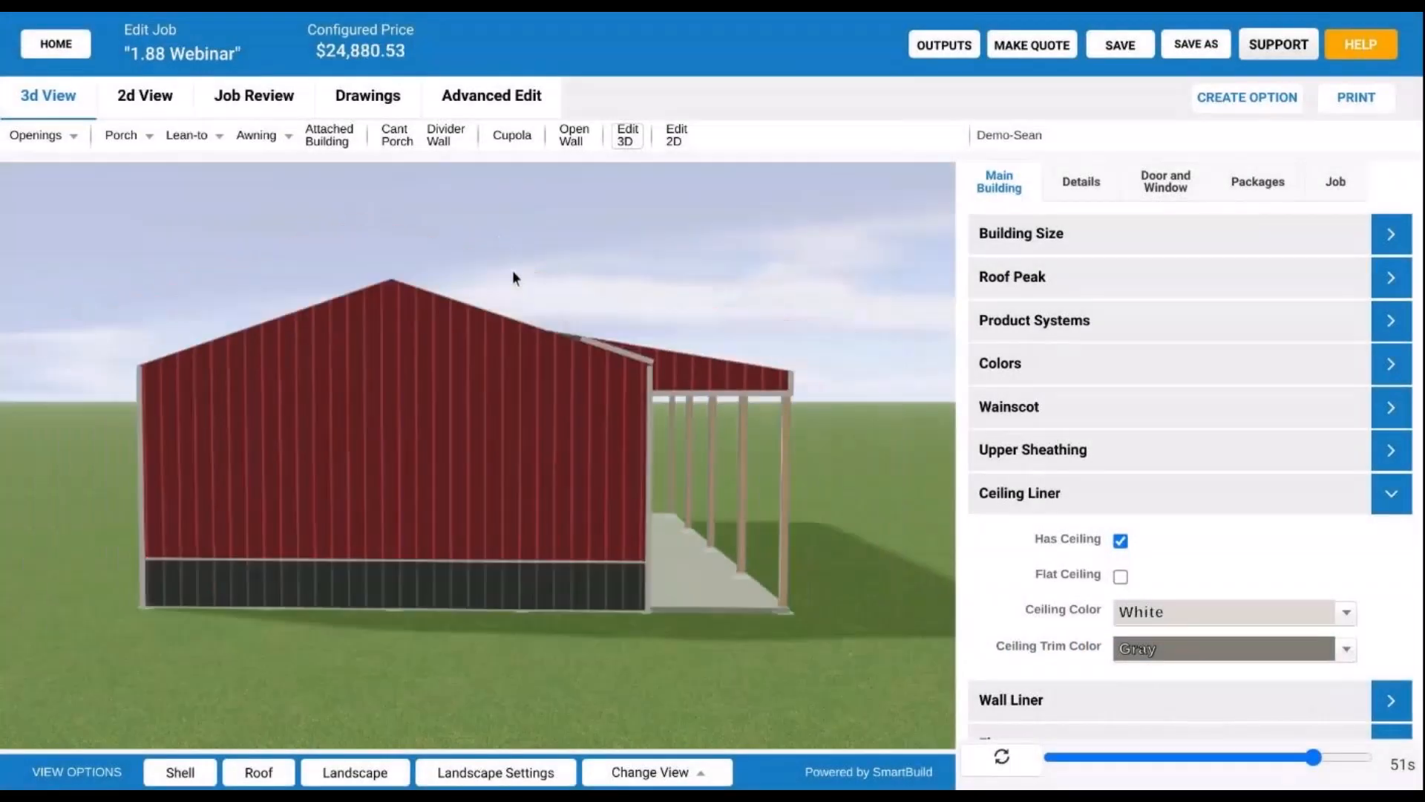
{"action": "left_click_drag", "start_coordinate": [514, 277], "coordinate": [468, 242]}
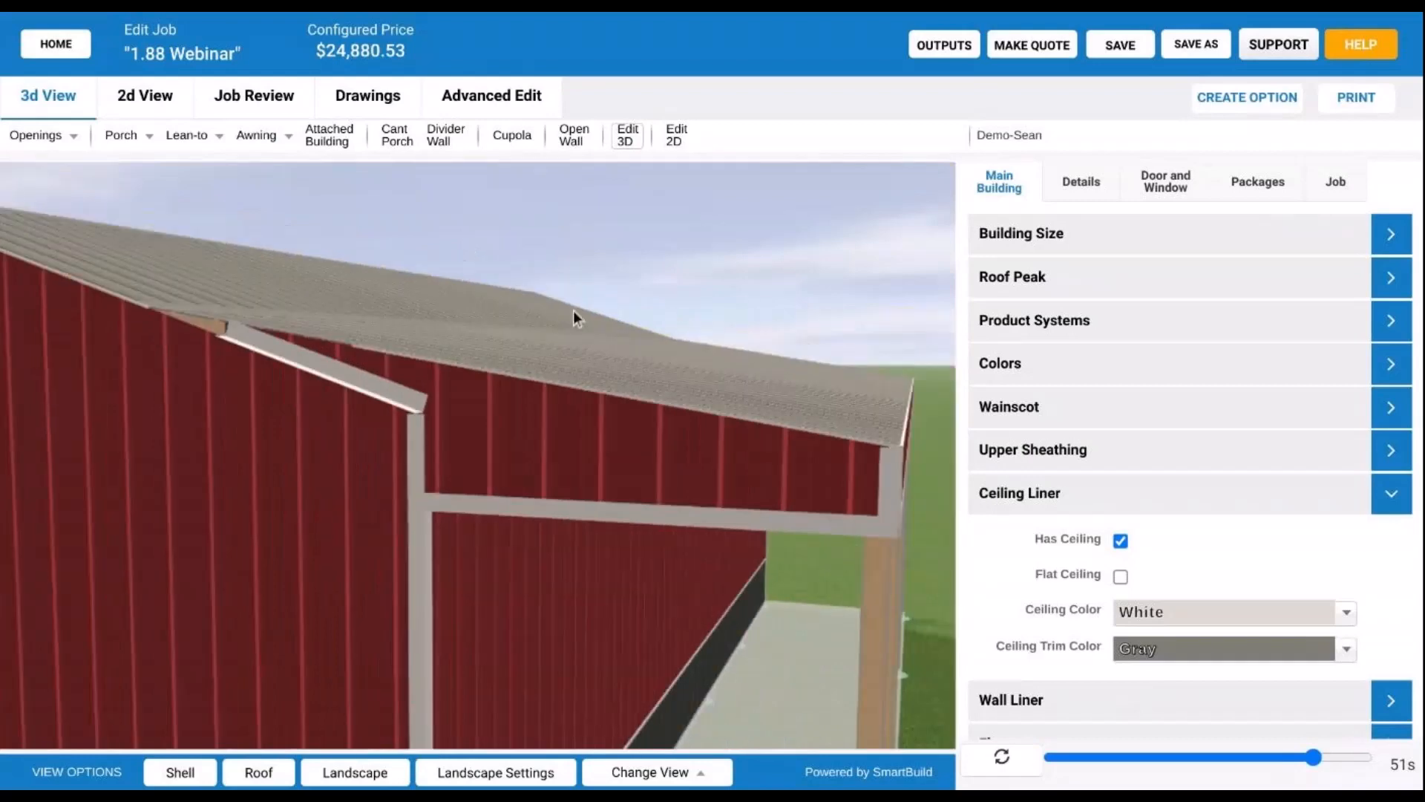
{"action": "left_click_drag", "start_coordinate": [573, 311], "coordinate": [442, 381]}
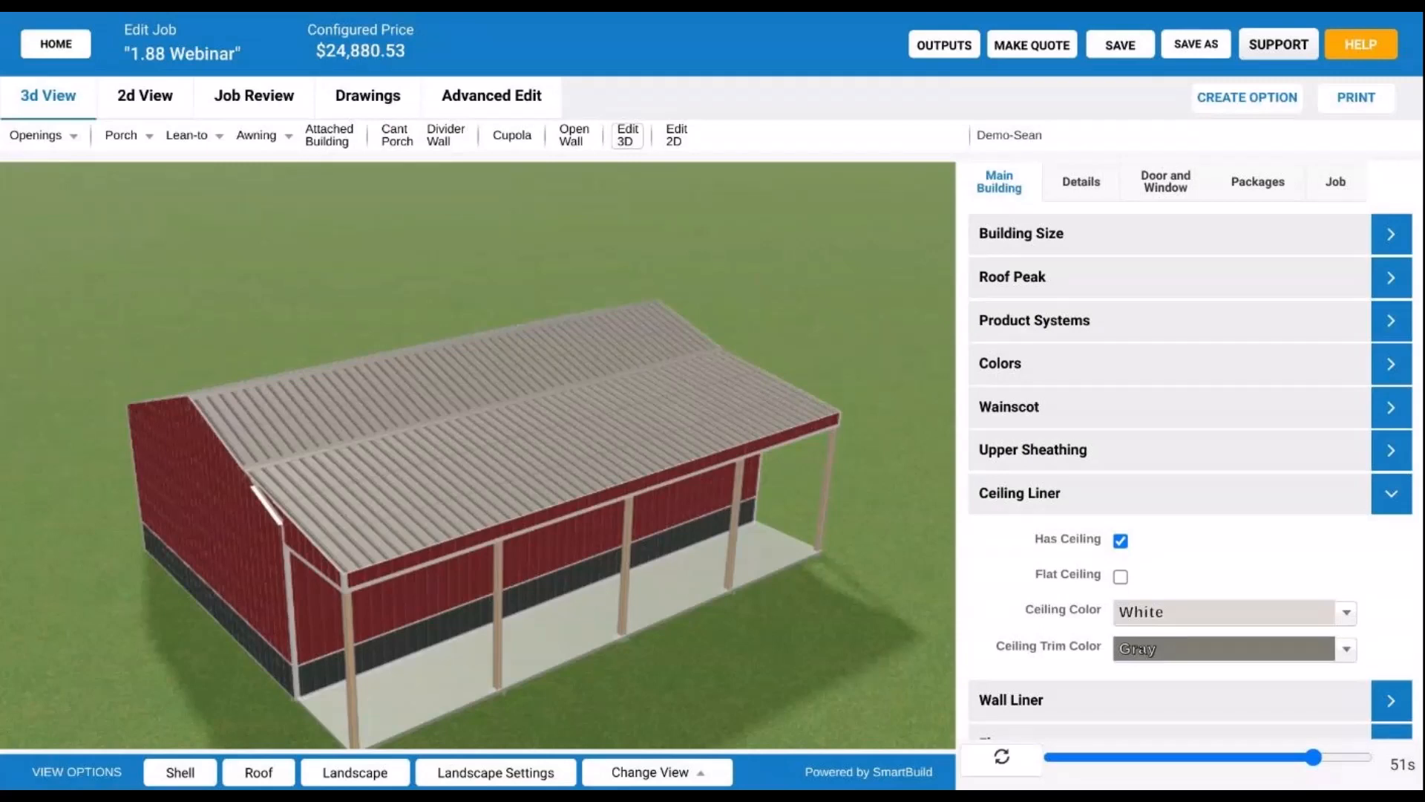
- In Drawings, open the Roof Layout and view the ROOF-3 sheathing parts list
{"action": "left_click", "coordinate": [393, 108]}
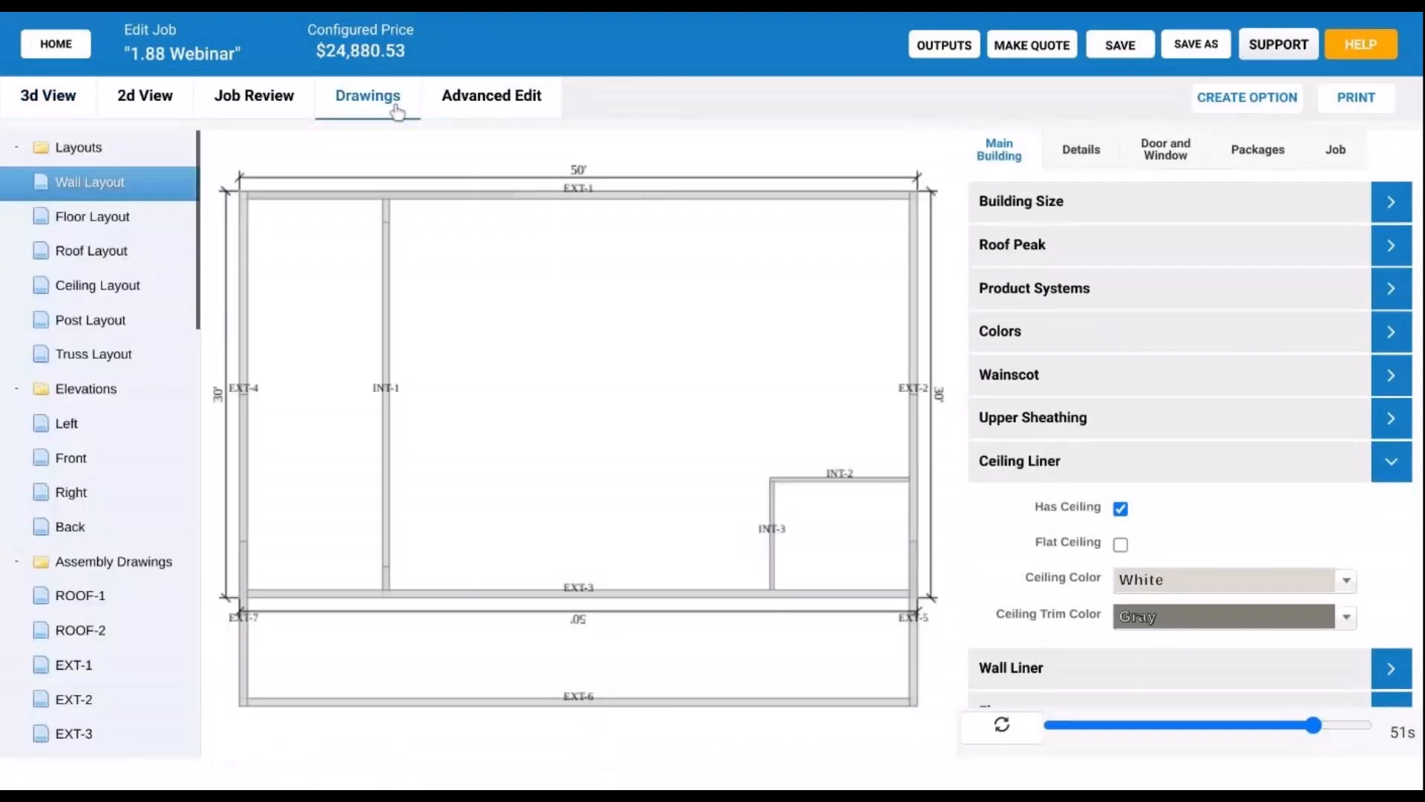
{"action": "left_click", "coordinate": [119, 251]}
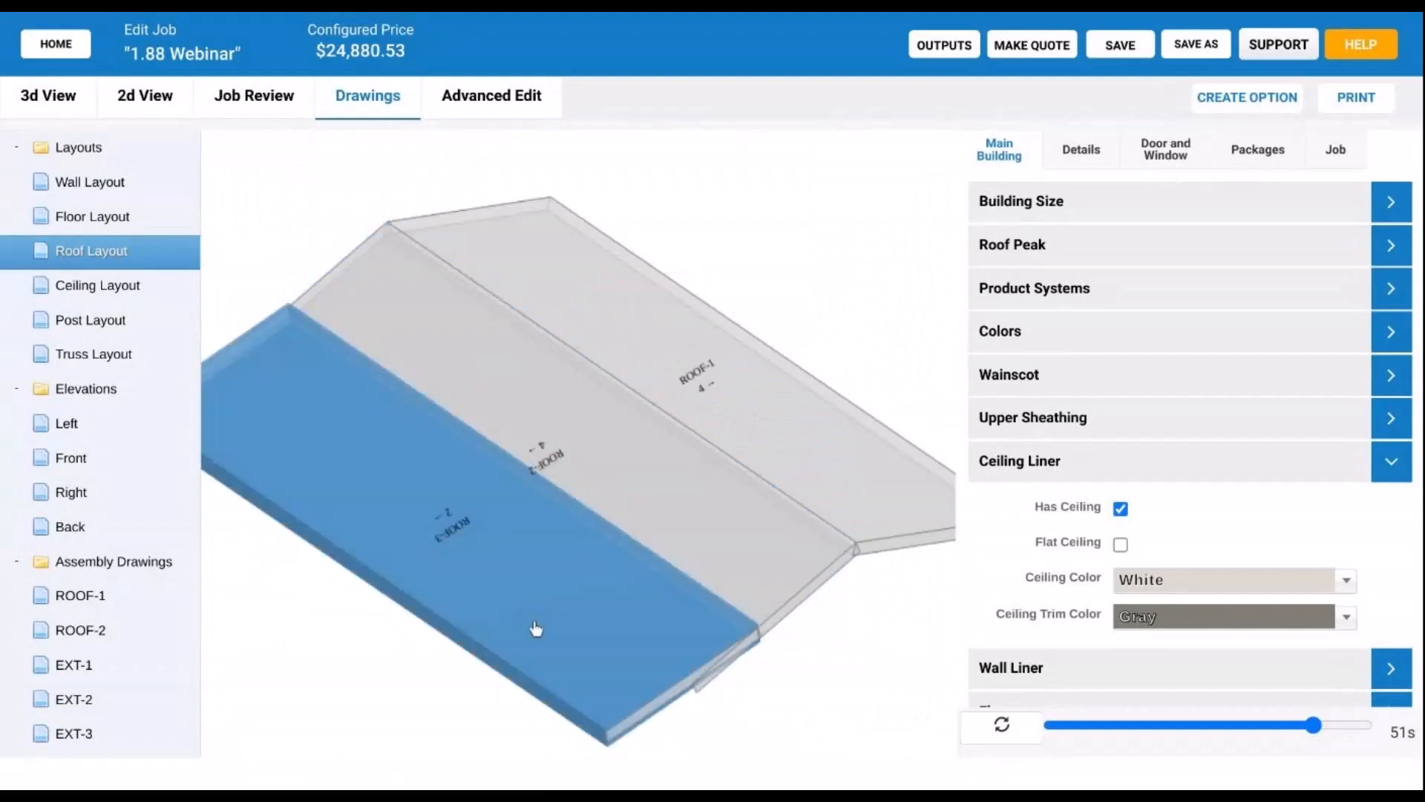
{"action": "left_click", "coordinate": [533, 606]}
{"action": "left_click", "coordinate": [604, 447]}
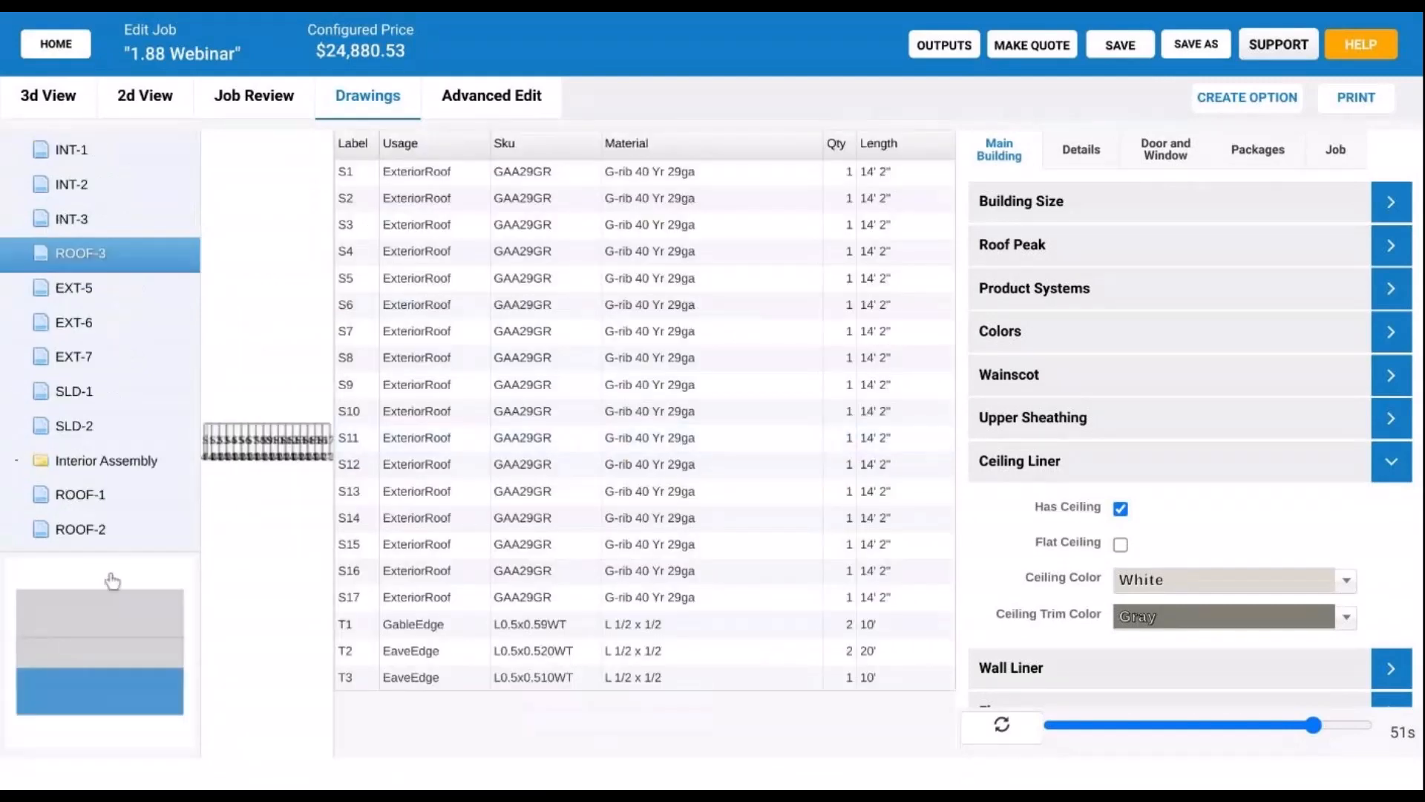
{"action": "scroll", "coordinate": [149, 429], "scroll_direction": "down", "scroll_amount": 3}
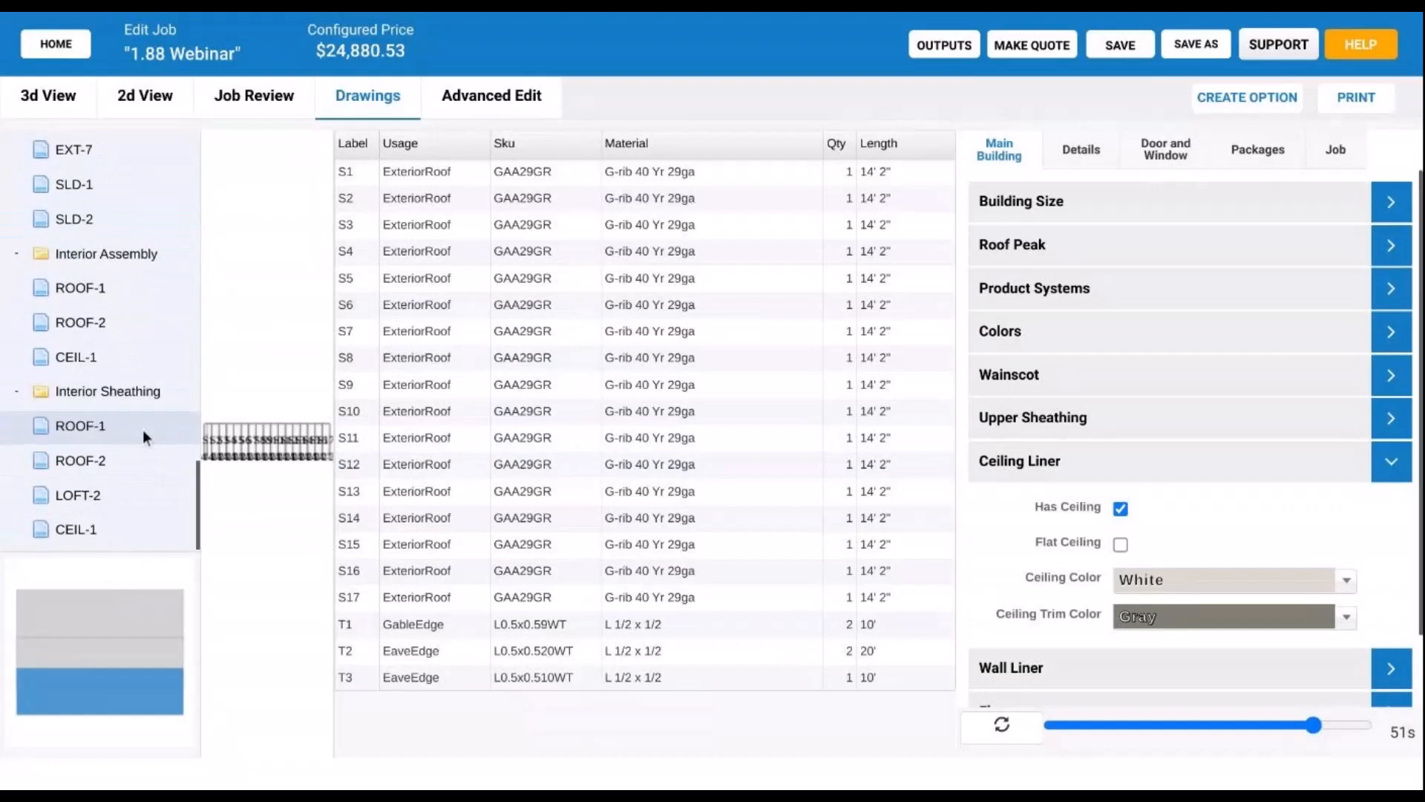
{"action": "scroll", "coordinate": [145, 429], "scroll_direction": "up", "scroll_amount": 1}
{"action": "scroll", "coordinate": [149, 427], "scroll_direction": "up", "scroll_amount": 4}
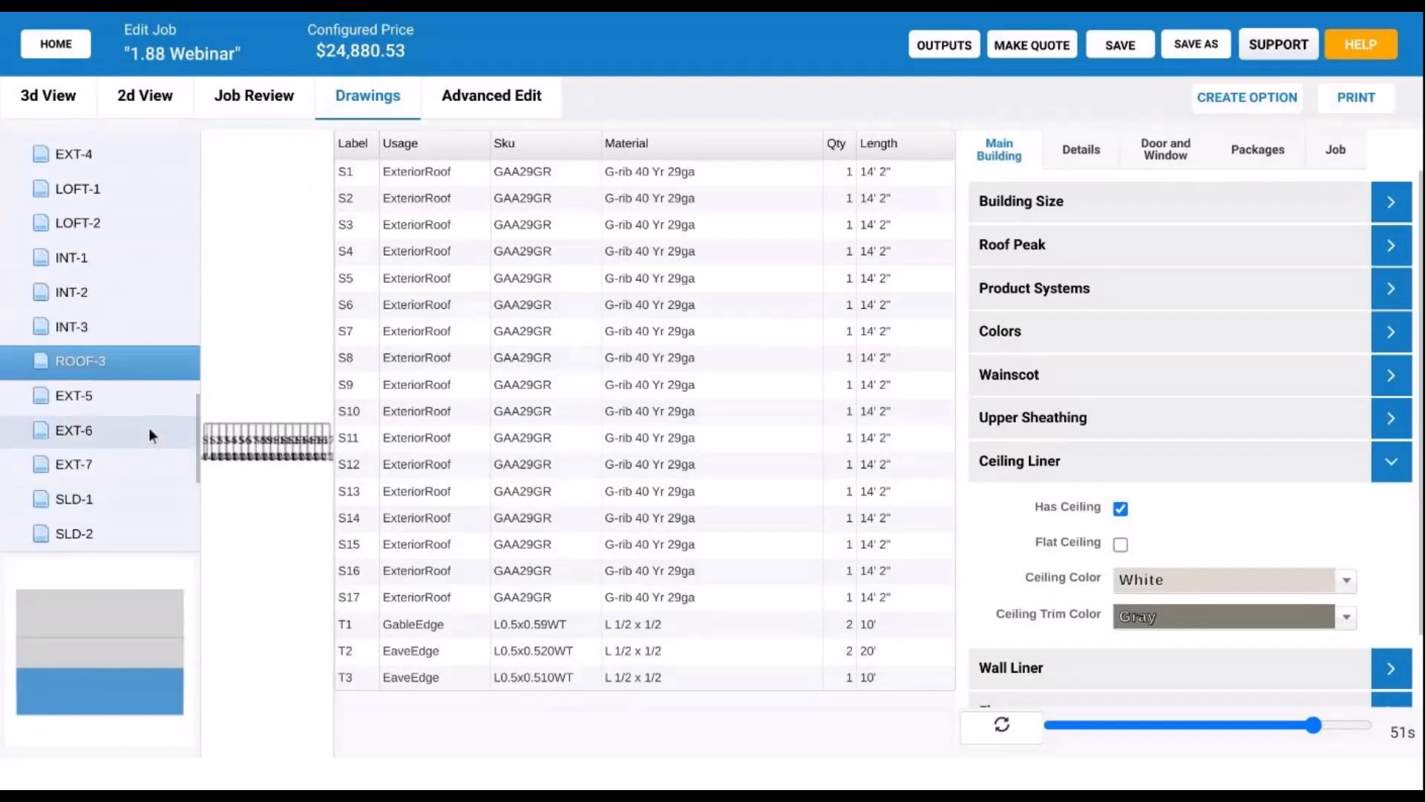
{"action": "scroll", "coordinate": [148, 428], "scroll_direction": "up", "scroll_amount": 2}
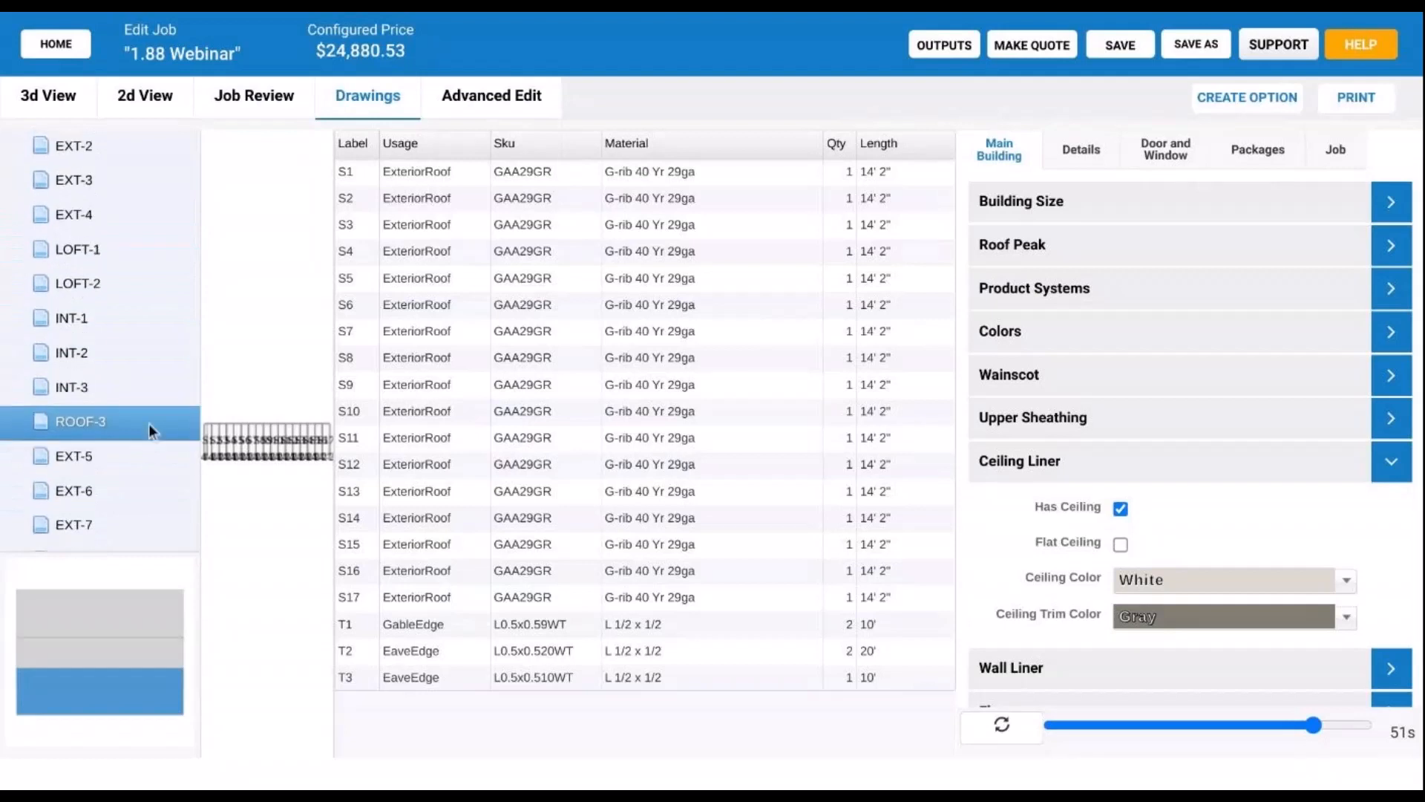
- Show the ROOF-2 sheathing drawing with a narrower Material column and larger drawing area
{"action": "left_click", "coordinate": [81, 653]}
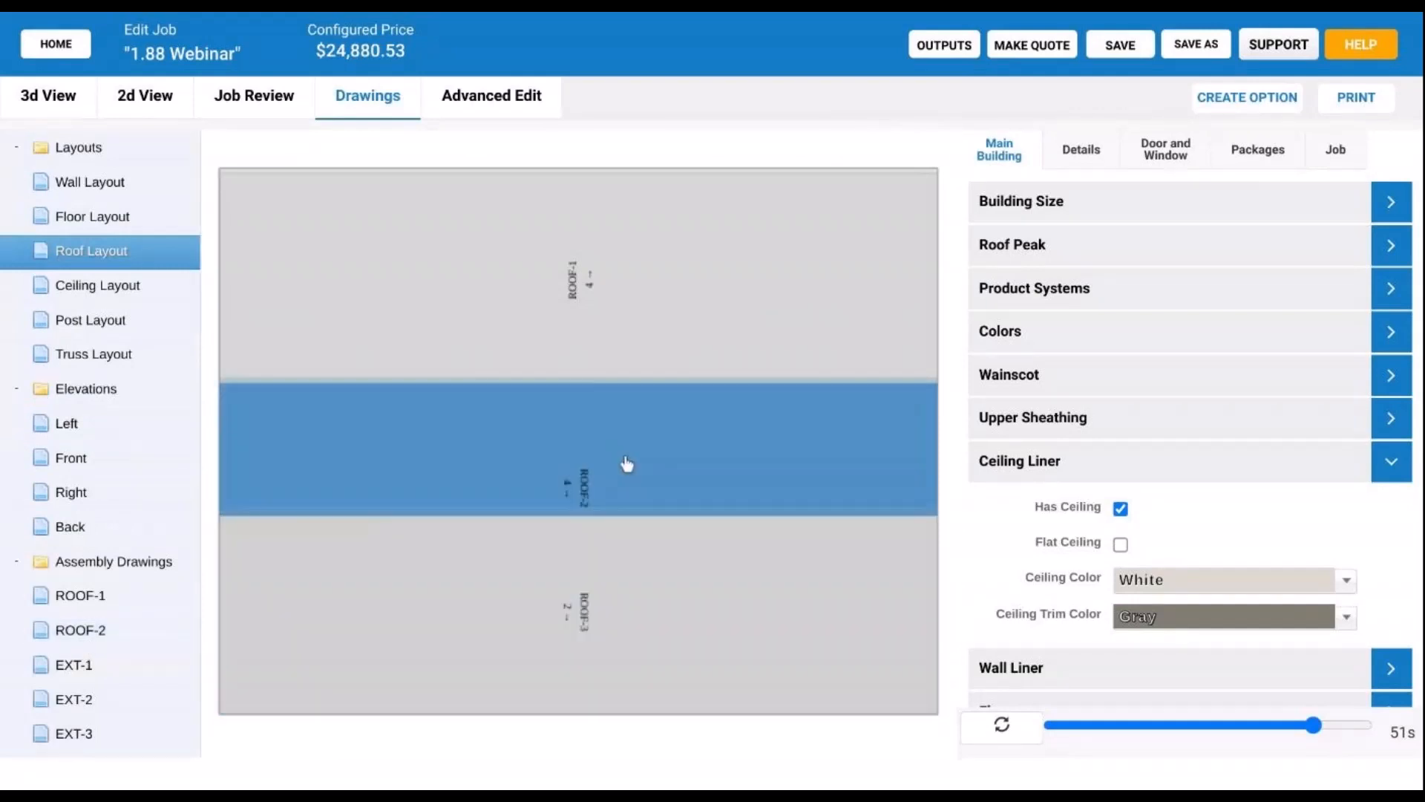
{"action": "left_click_drag", "start_coordinate": [640, 399], "coordinate": [460, 260]}
{"action": "left_click", "coordinate": [605, 469]}
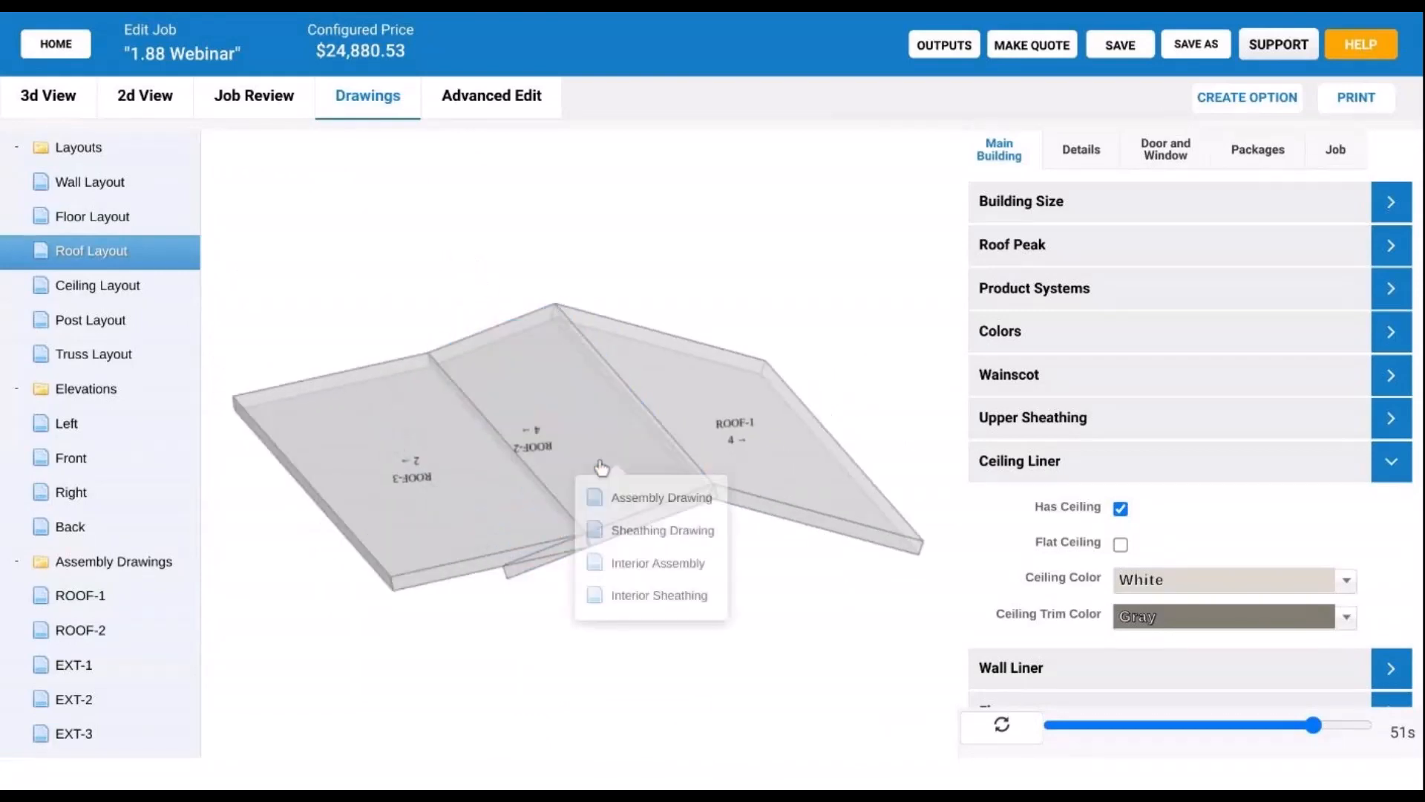
{"action": "left_click", "coordinate": [633, 539]}
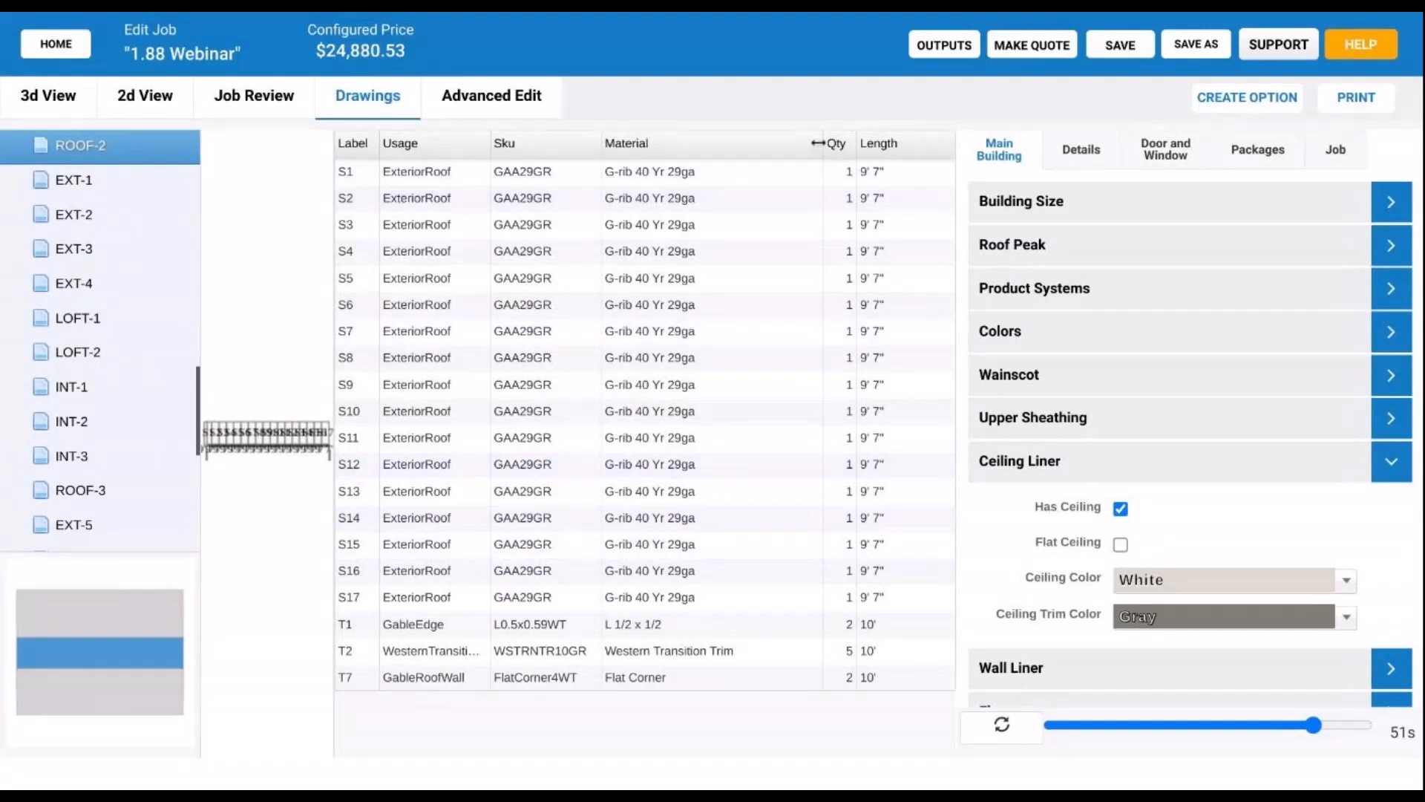
{"action": "left_click_drag", "start_coordinate": [819, 142], "coordinate": [719, 133]}
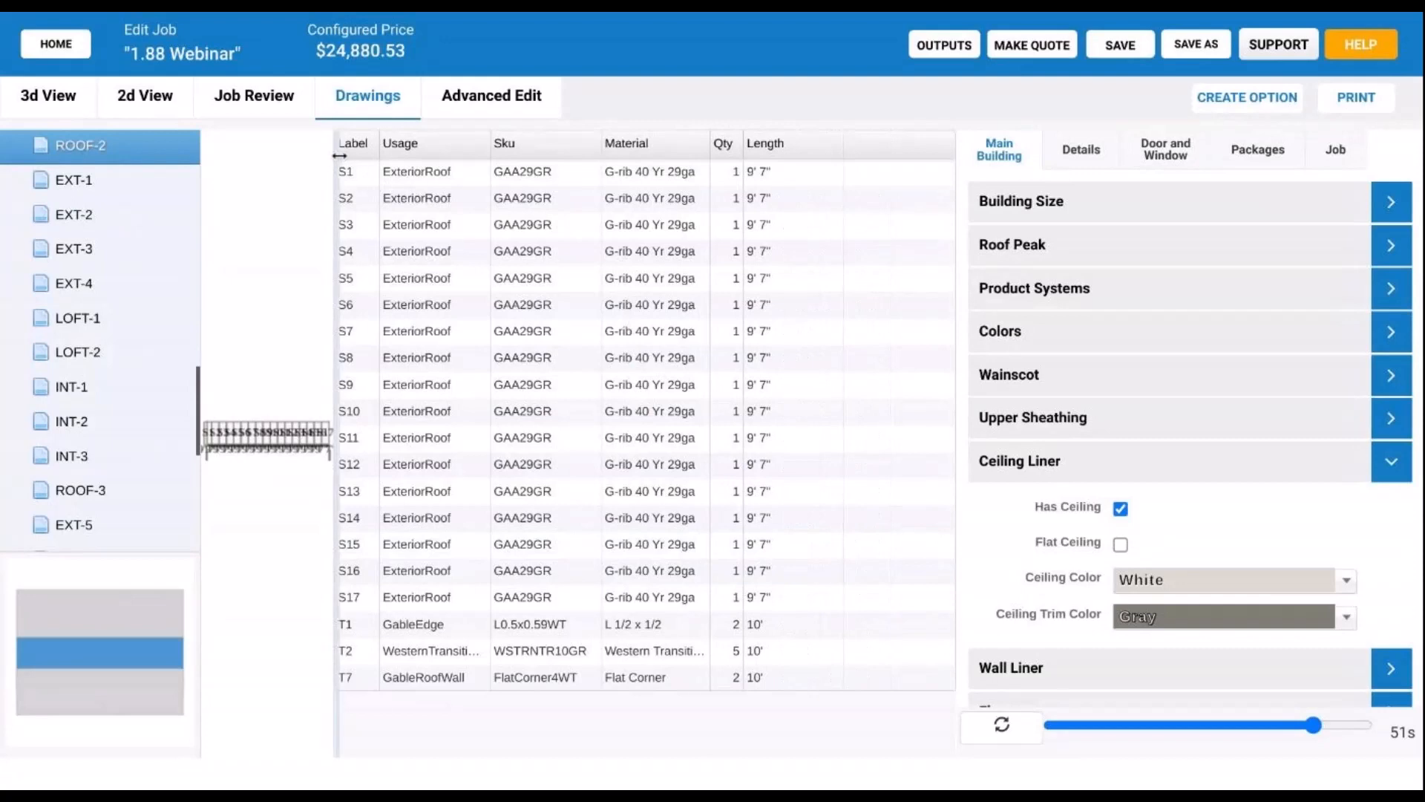
{"action": "left_click_drag", "start_coordinate": [334, 155], "coordinate": [474, 183]}
{"action": "scroll", "coordinate": [363, 429], "scroll_direction": "up", "scroll_amount": 2}
{"action": "scroll", "coordinate": [368, 452], "scroll_direction": "up", "scroll_amount": 5}
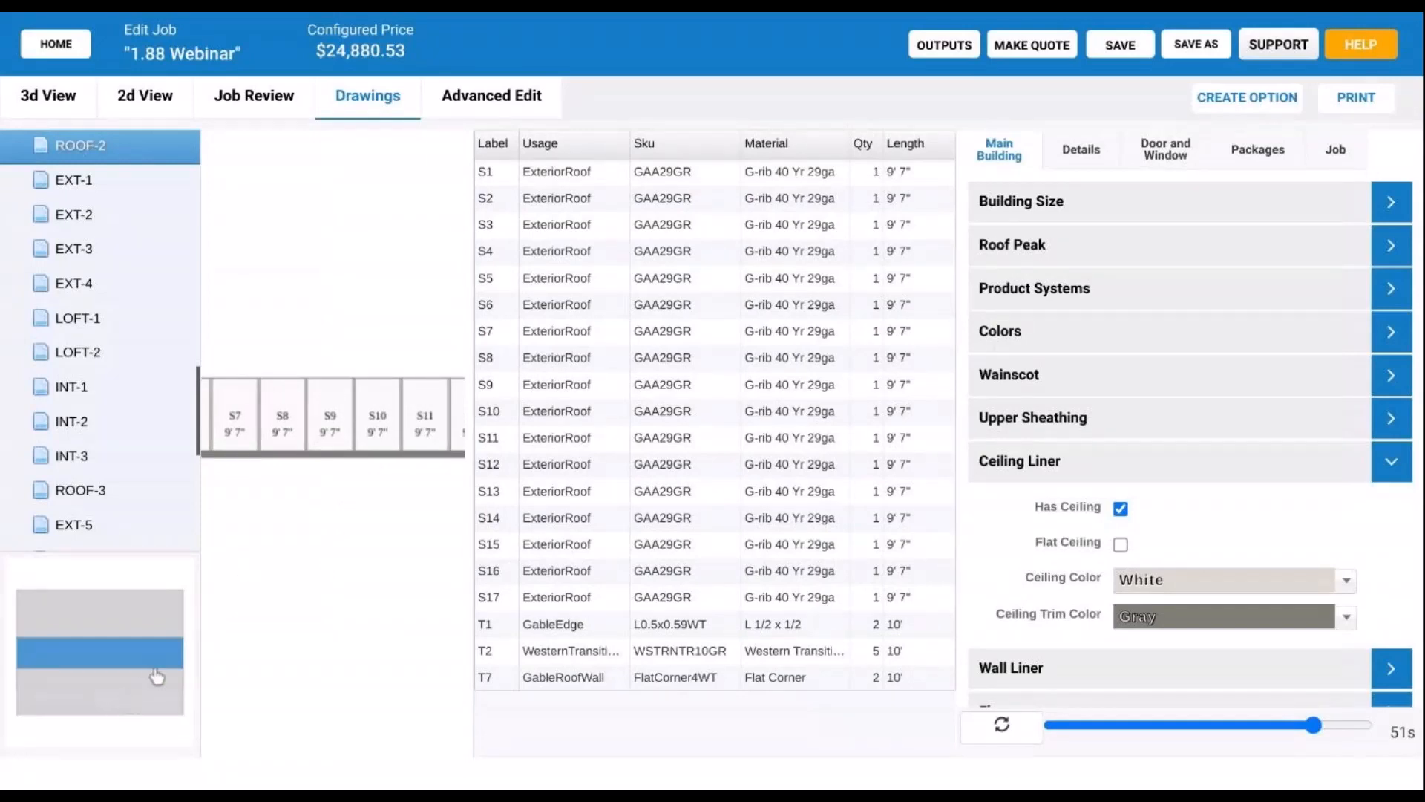
{"action": "left_click", "coordinate": [66, 111]}
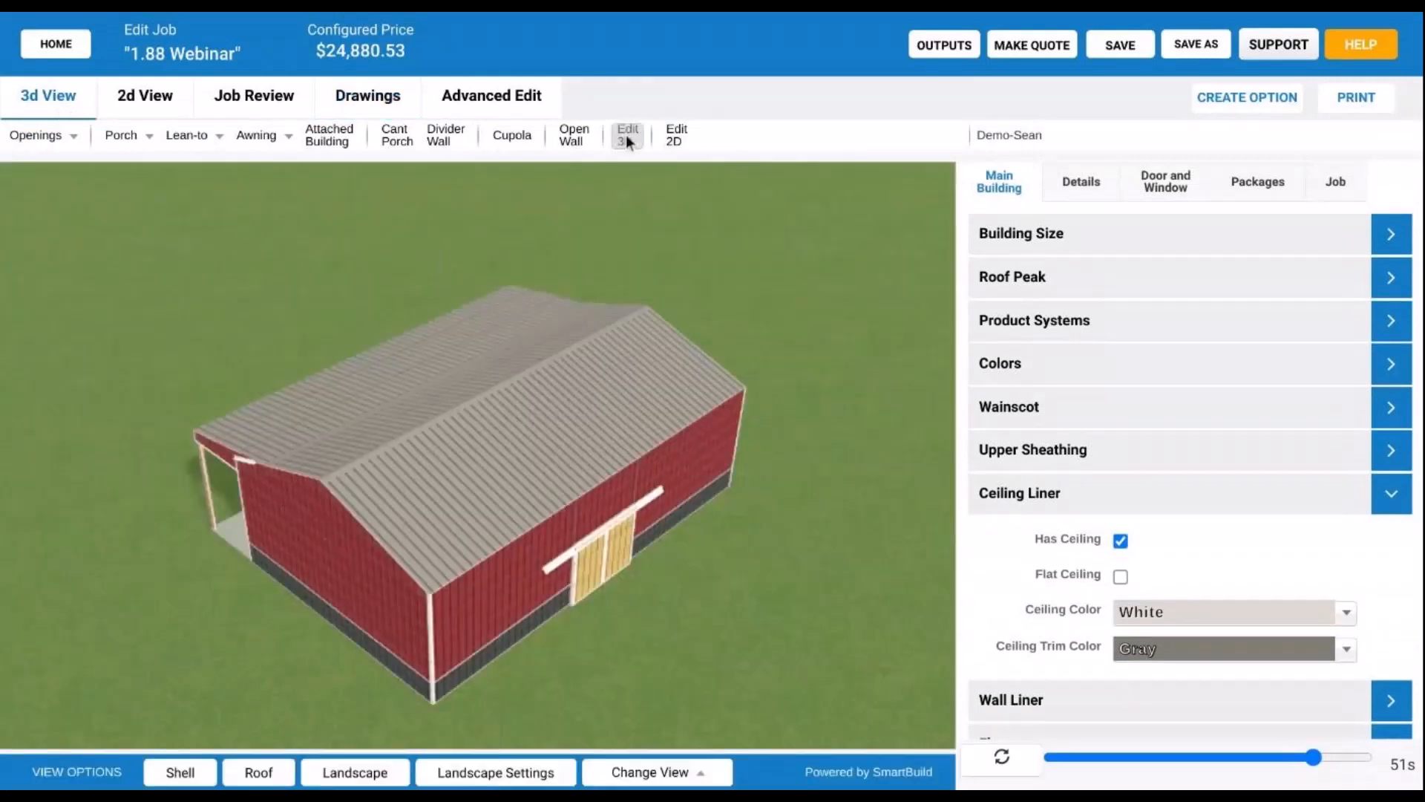
- Turn on Sheathing Under Overframing in the attached building's Advanced settings and apply
{"action": "left_click", "coordinate": [626, 135]}
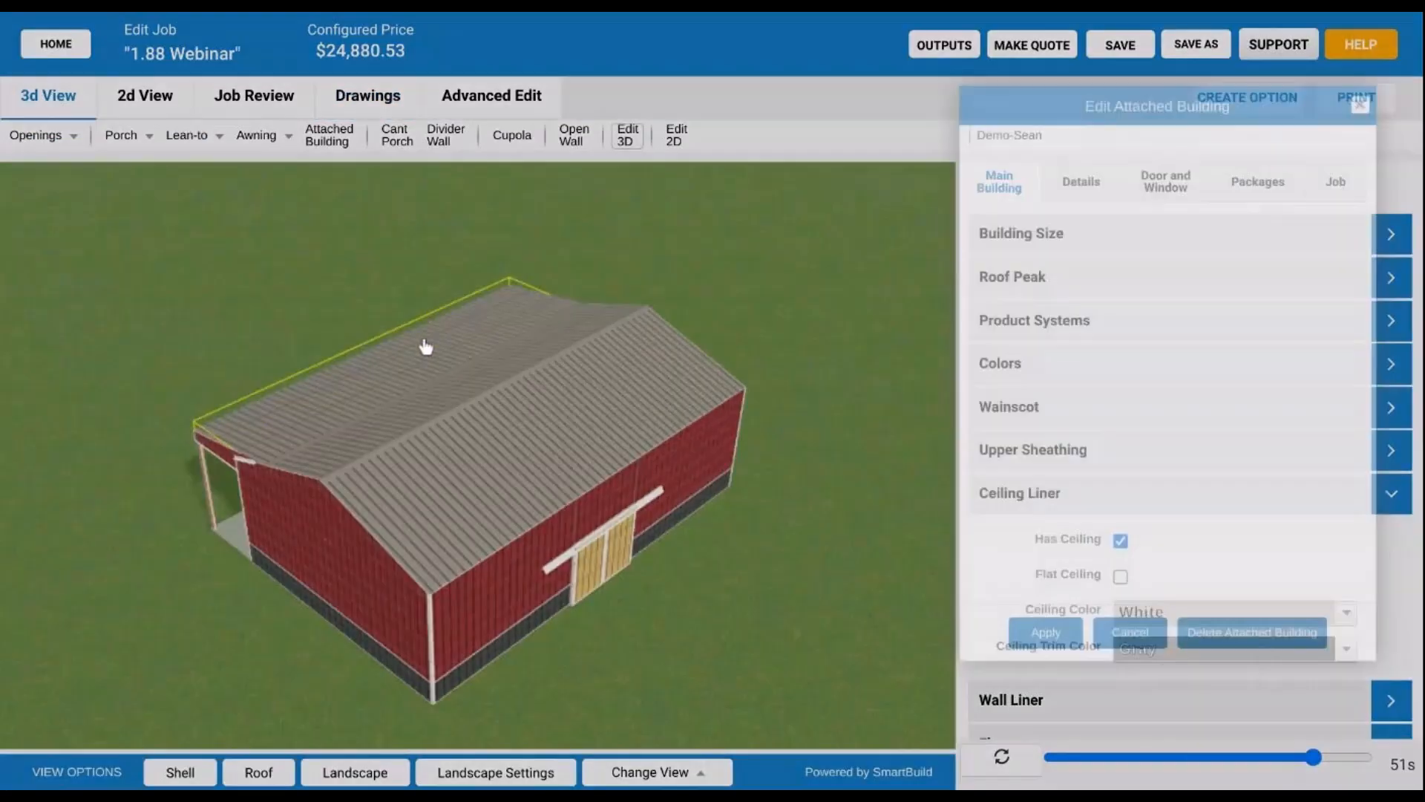
{"action": "left_click", "coordinate": [1098, 546]}
{"action": "scroll", "coordinate": [1097, 527], "scroll_direction": "down", "scroll_amount": 10}
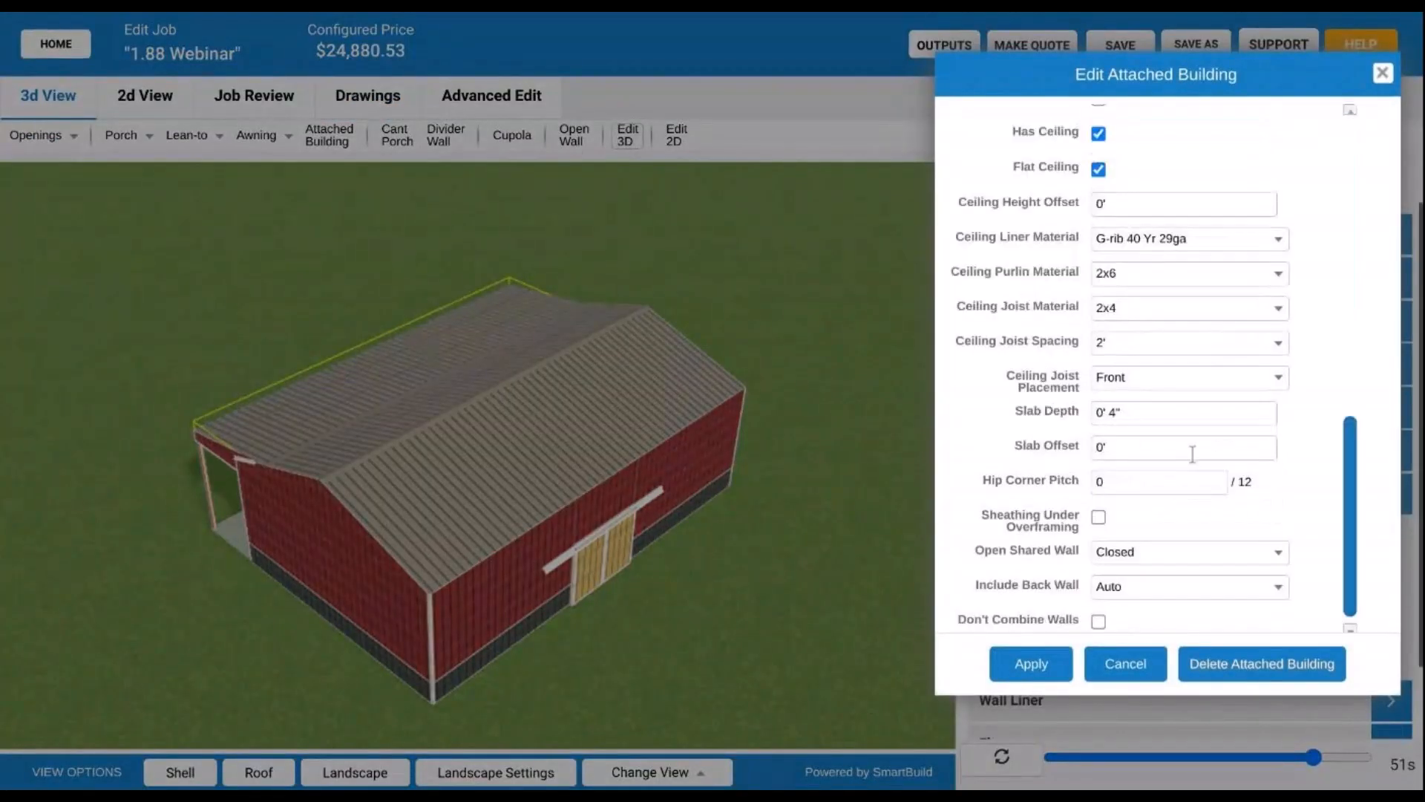
{"action": "left_click", "coordinate": [1098, 499]}
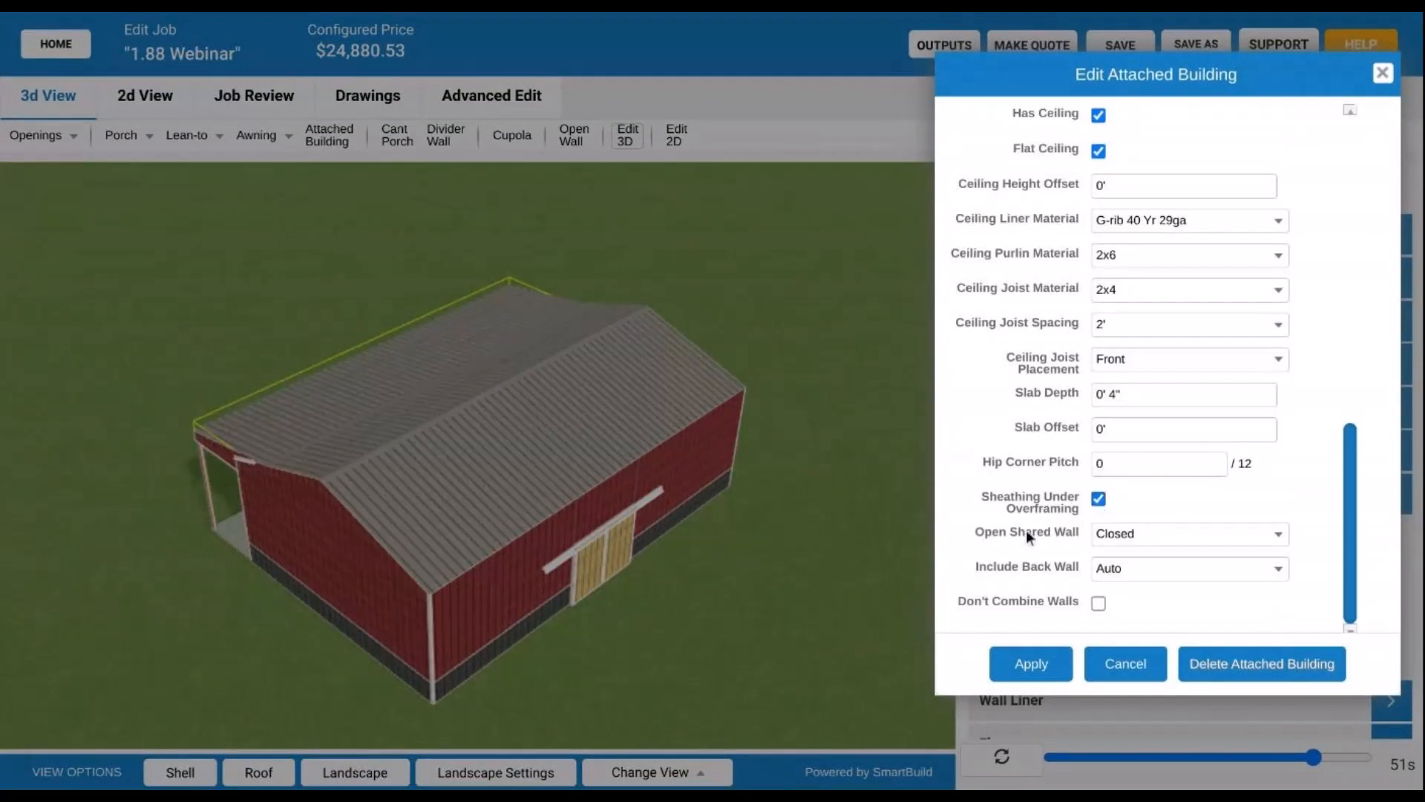
{"action": "left_click", "coordinate": [1032, 663]}
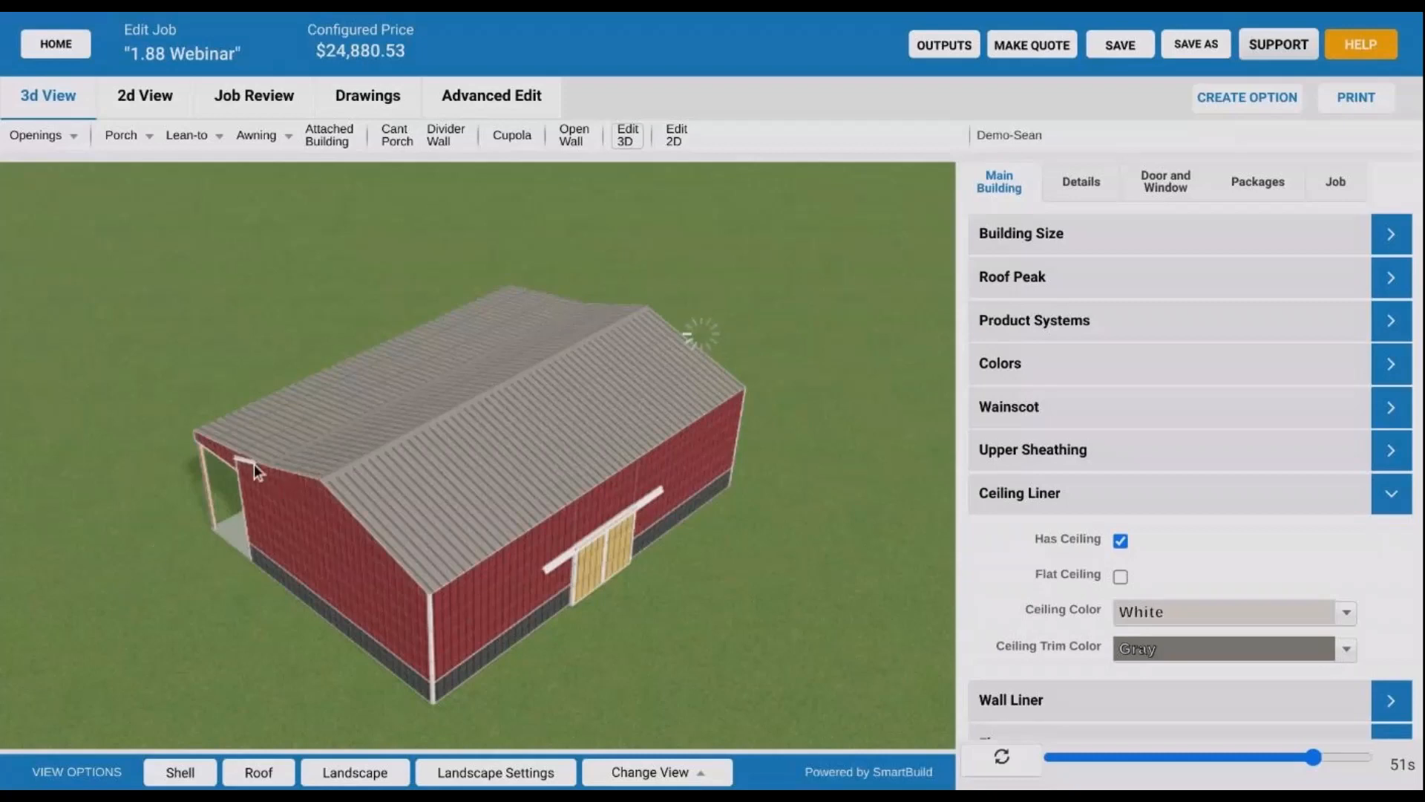
- Orbit and zoom around the porch, eaves and roof to inspect the added sheathing
{"action": "scroll", "coordinate": [314, 462], "scroll_direction": "up", "scroll_amount": 5}
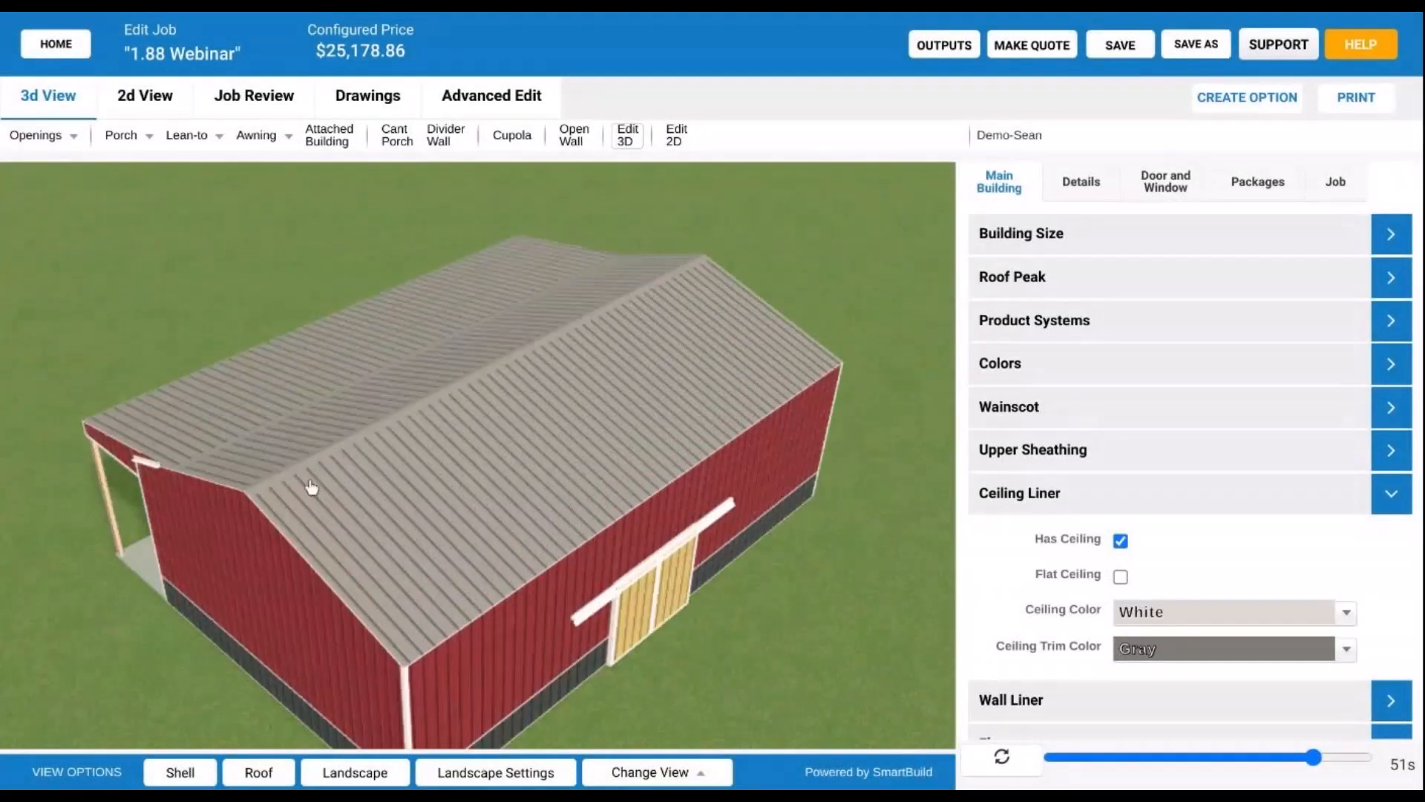
{"action": "left_click_drag", "start_coordinate": [308, 487], "coordinate": [614, 503]}
{"action": "scroll", "coordinate": [357, 434], "scroll_direction": "up", "scroll_amount": 5}
{"action": "scroll", "coordinate": [357, 433], "scroll_direction": "up", "scroll_amount": 3}
{"action": "scroll", "coordinate": [614, 503], "scroll_direction": "up", "scroll_amount": 5}
{"action": "left_click_drag", "start_coordinate": [700, 499], "coordinate": [536, 484]}
{"action": "scroll", "coordinate": [621, 430], "scroll_direction": "up", "scroll_amount": 5}
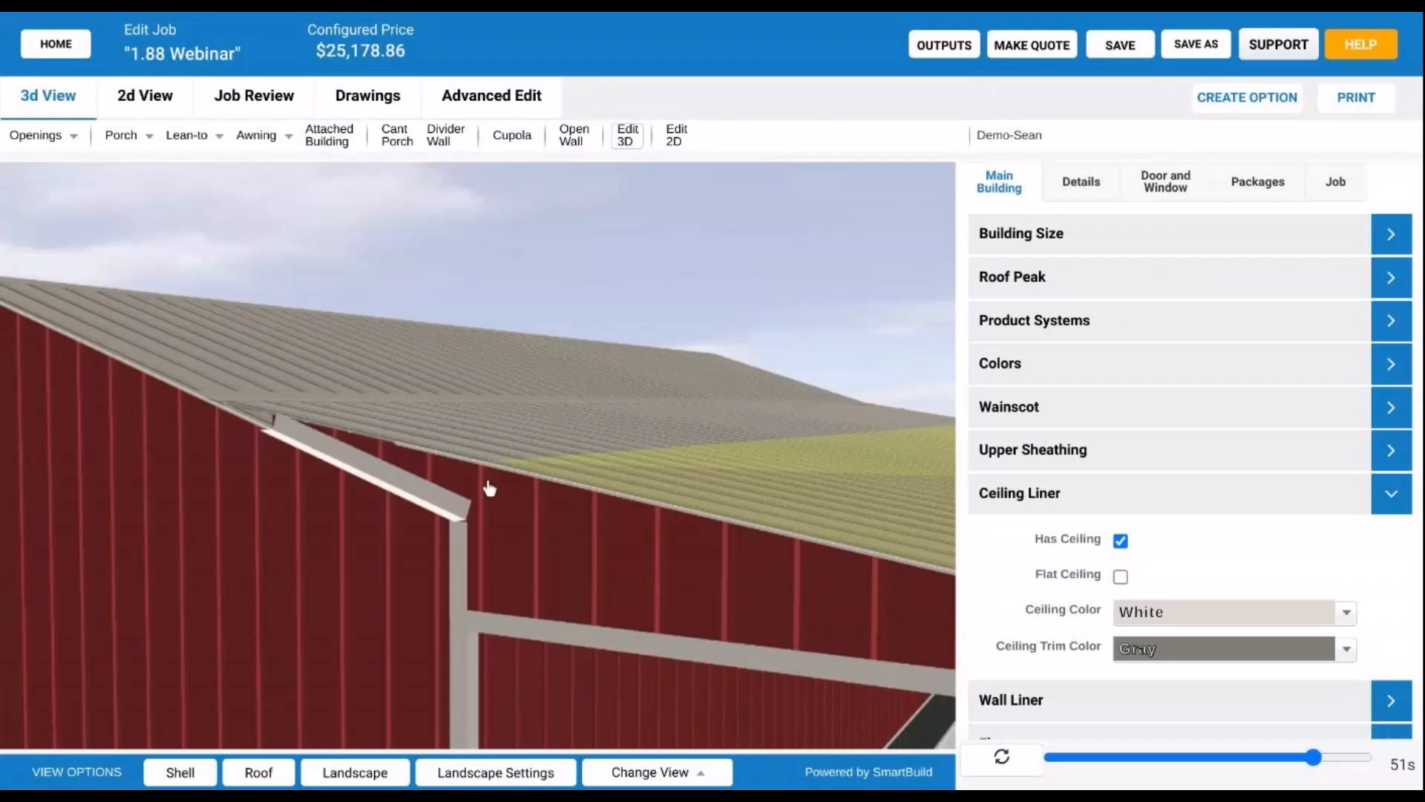
{"action": "scroll", "coordinate": [256, 447], "scroll_direction": "up", "scroll_amount": 3}
{"action": "left_click_drag", "start_coordinate": [455, 487], "coordinate": [484, 509]}
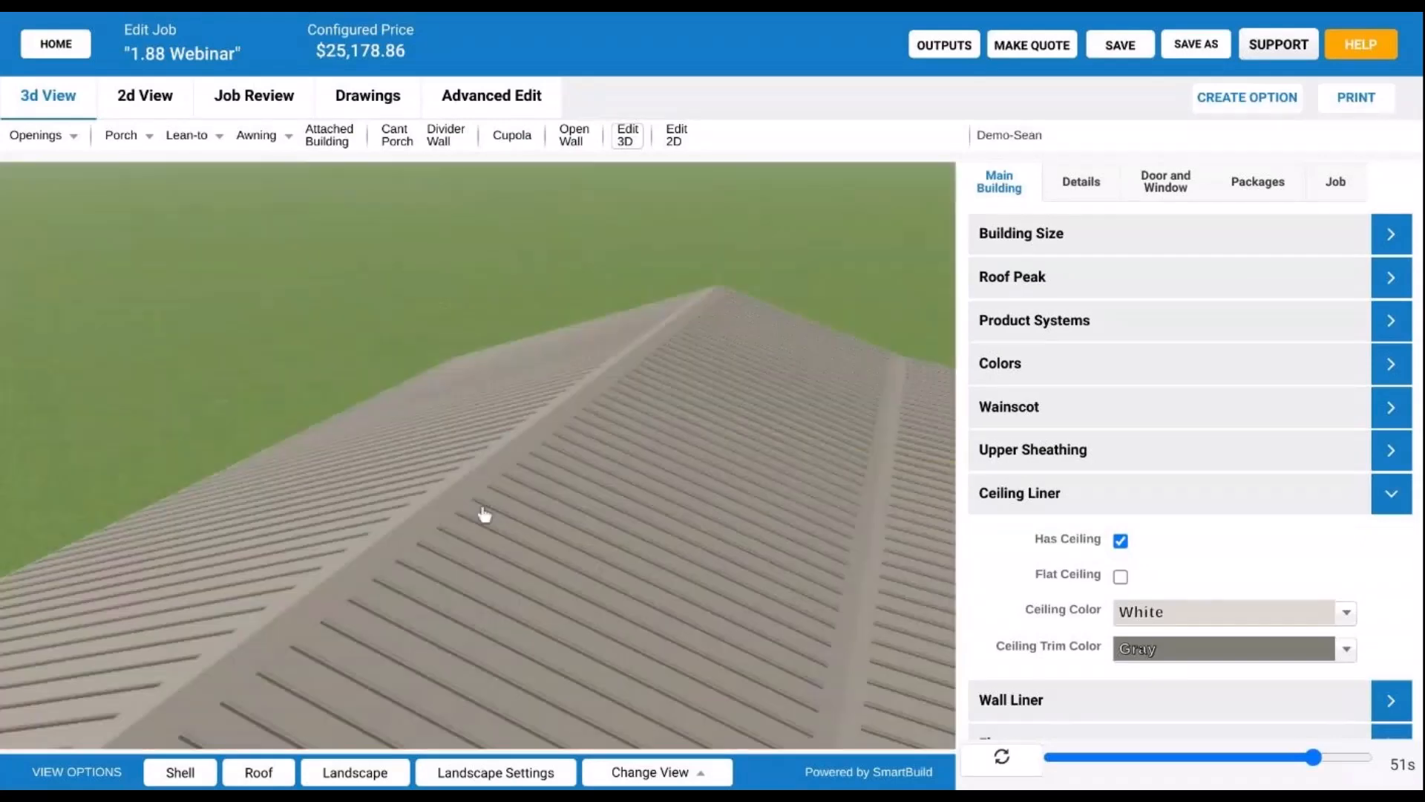
{"action": "left_click_drag", "start_coordinate": [600, 511], "coordinate": [701, 598]}
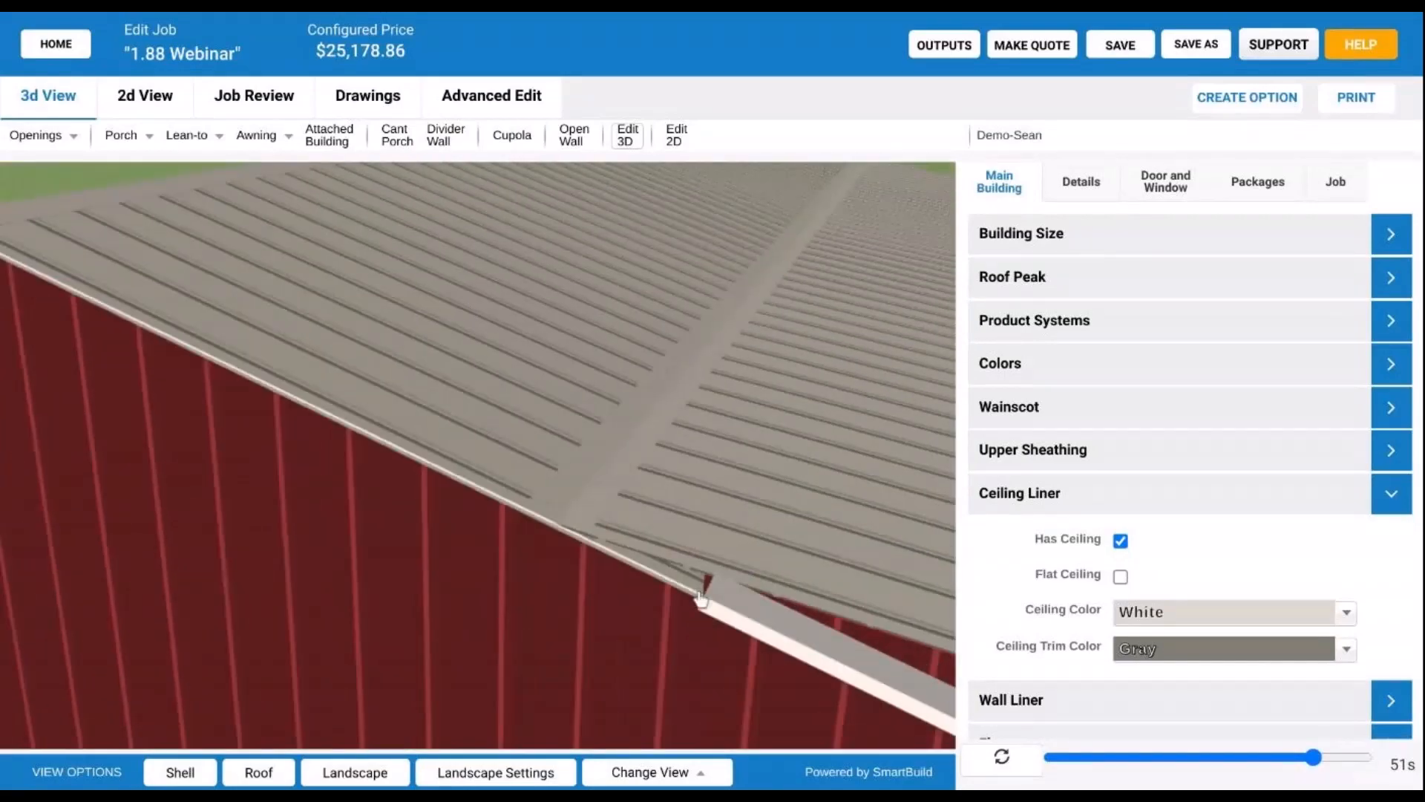
{"action": "scroll", "coordinate": [701, 599], "scroll_direction": "down", "scroll_amount": 8}
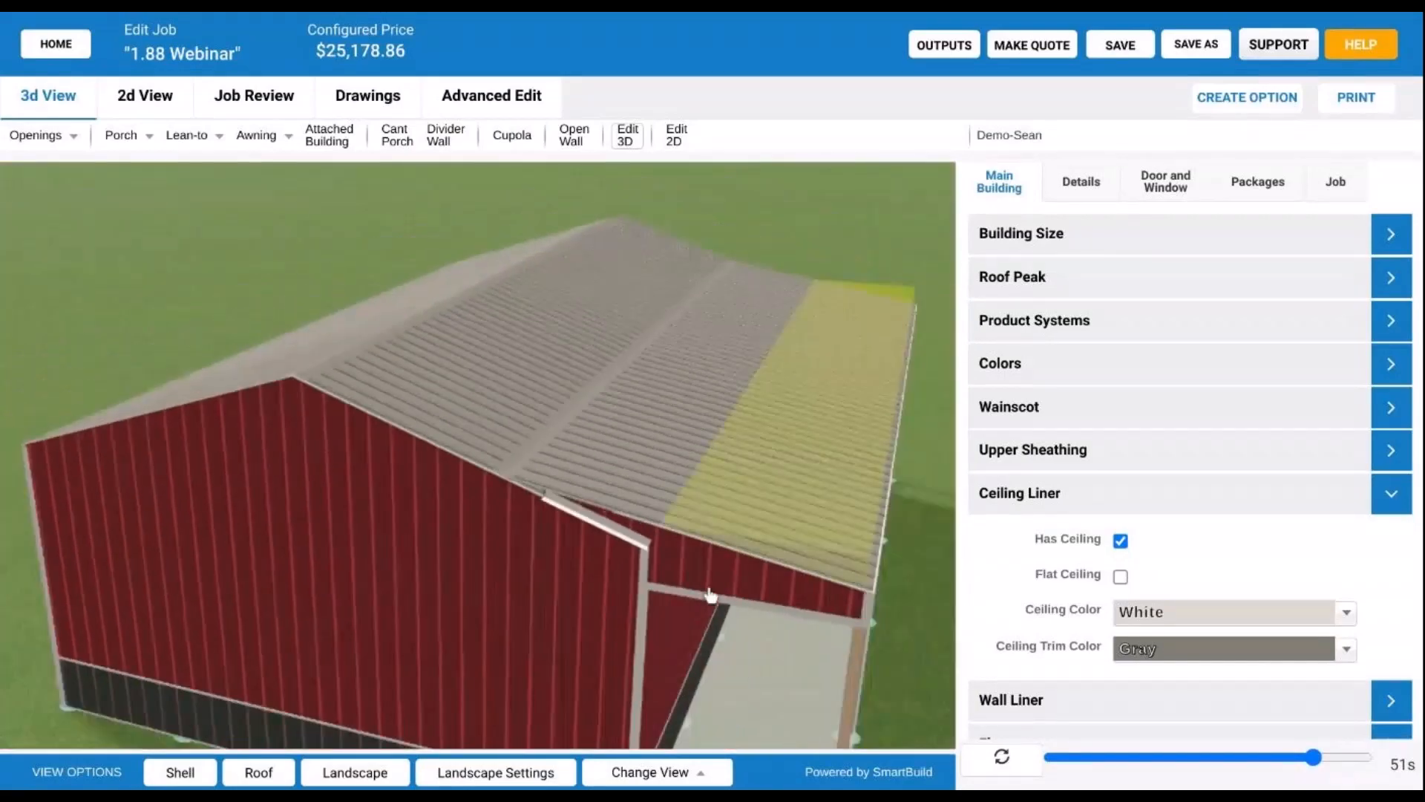
{"action": "left_click_drag", "start_coordinate": [727, 574], "coordinate": [636, 533]}
{"action": "right_click_drag", "start_coordinate": [635, 535], "coordinate": [640, 534]}
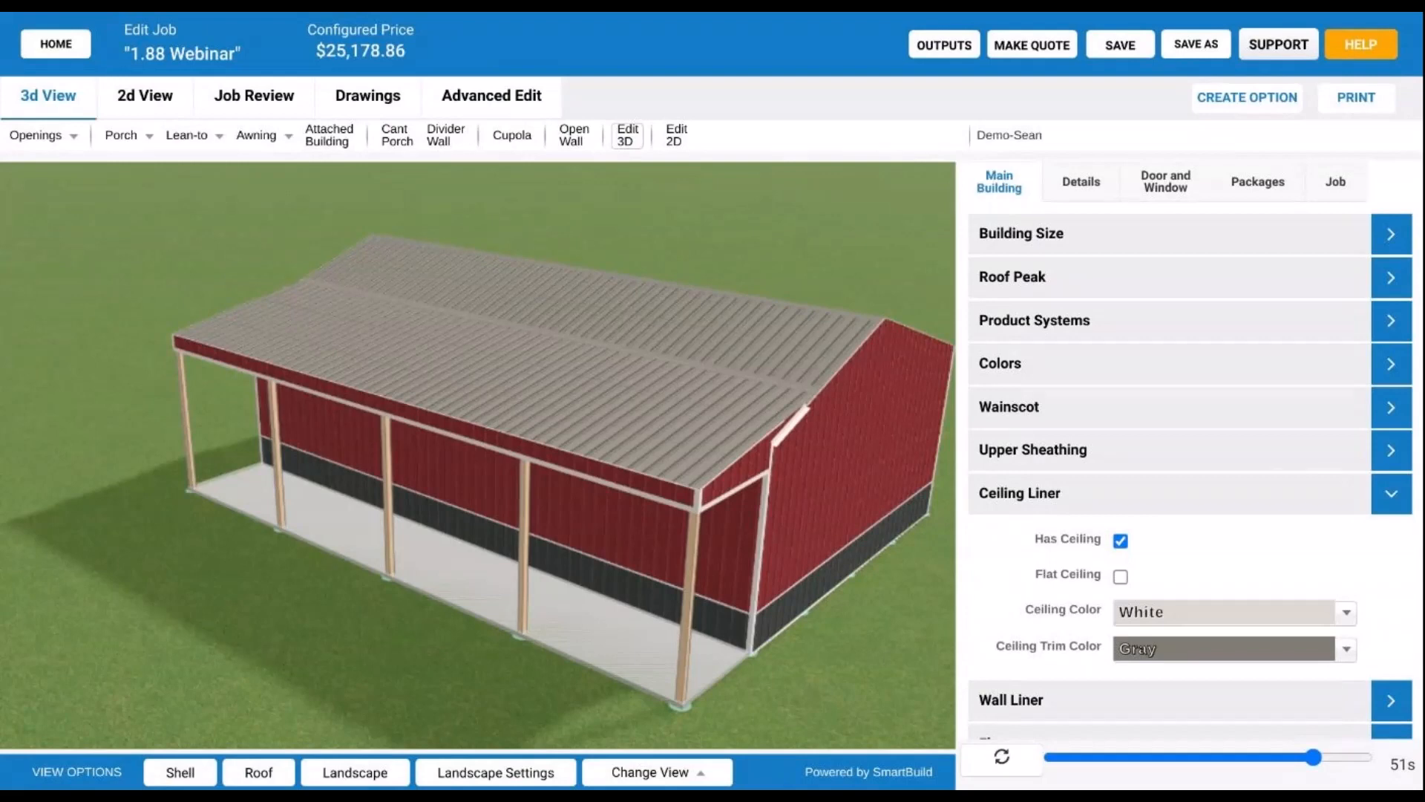
{"action": "left_click_drag", "start_coordinate": [681, 488], "coordinate": [628, 475]}
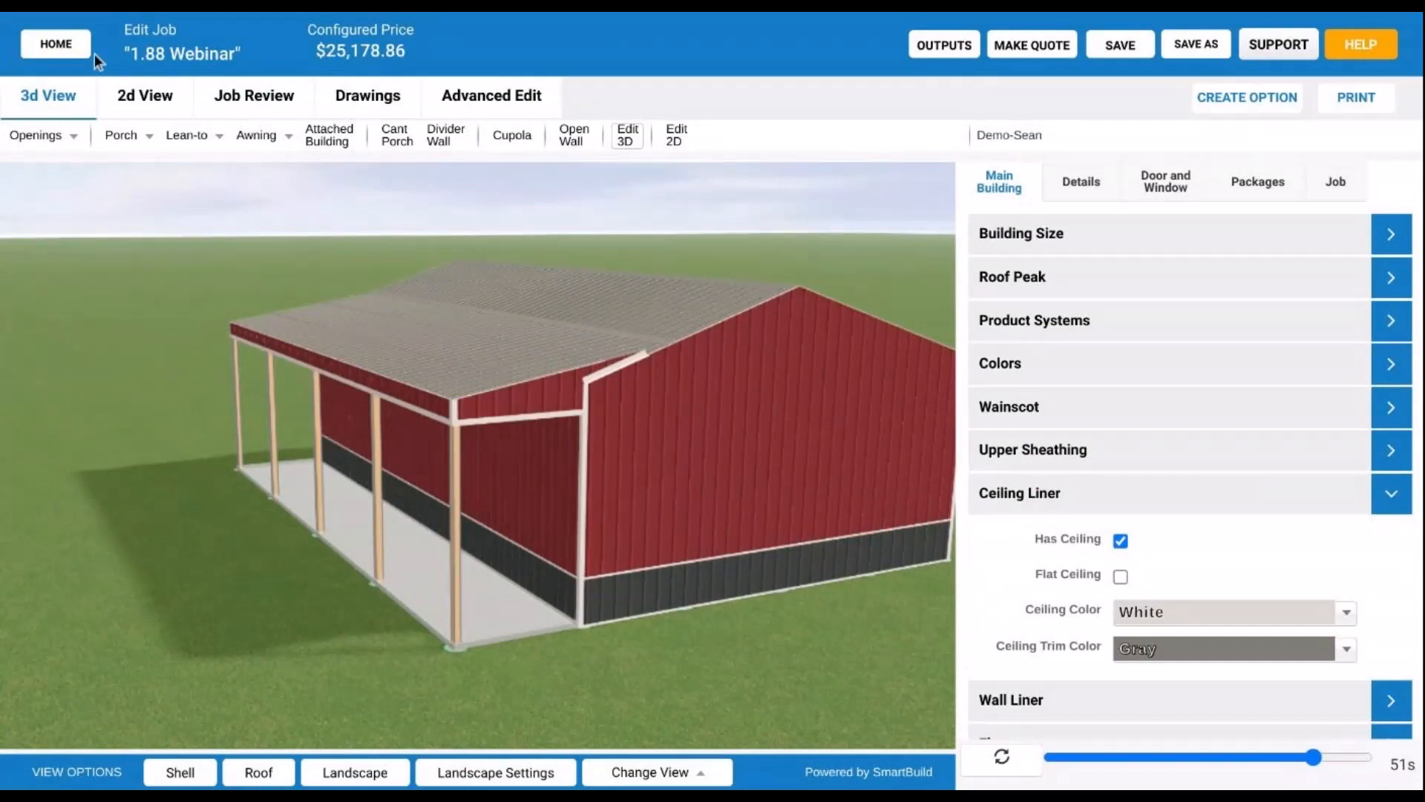
- Save the 1.88 Webinar job, return home, and start a new job from scratch
{"action": "left_click", "coordinate": [1126, 46]}
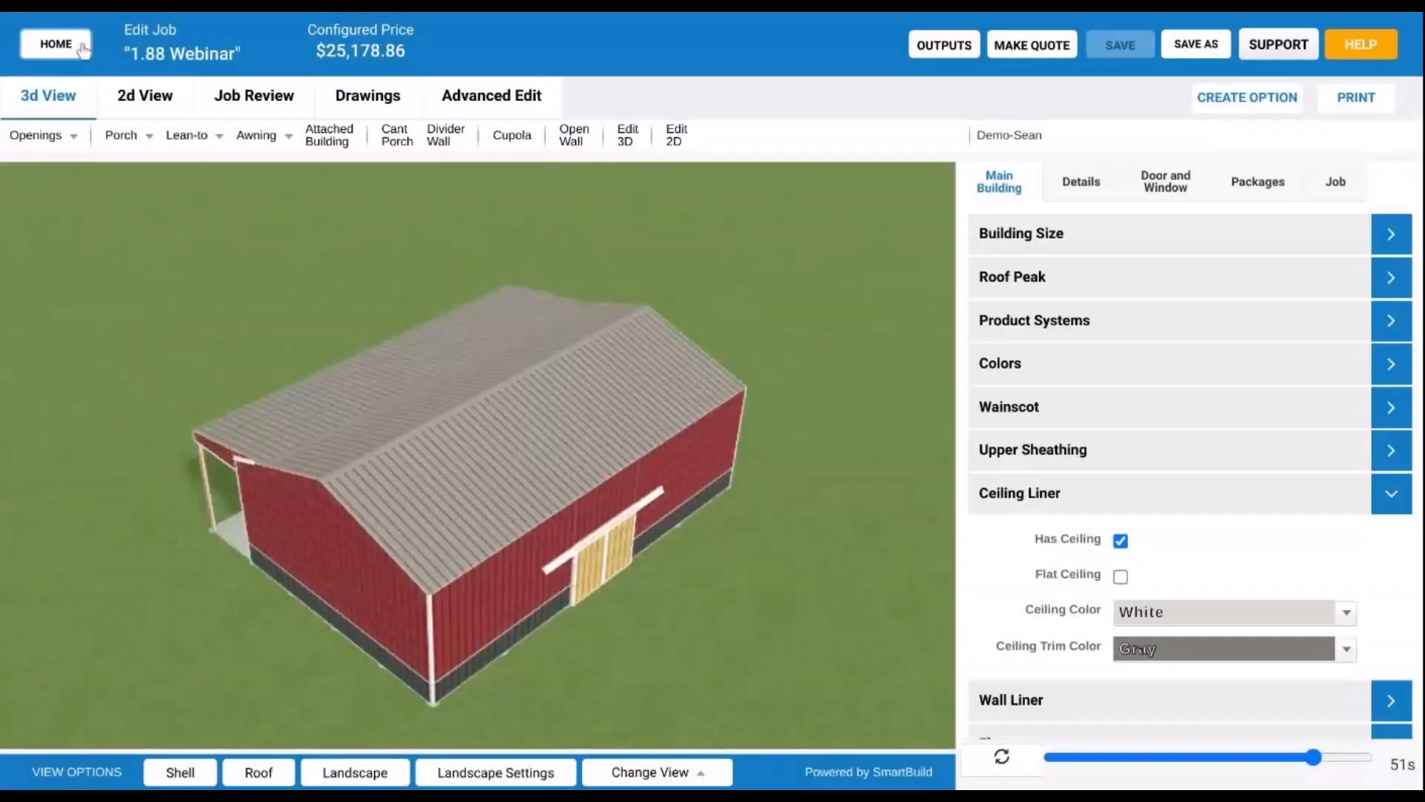
{"action": "left_click", "coordinate": [87, 46]}
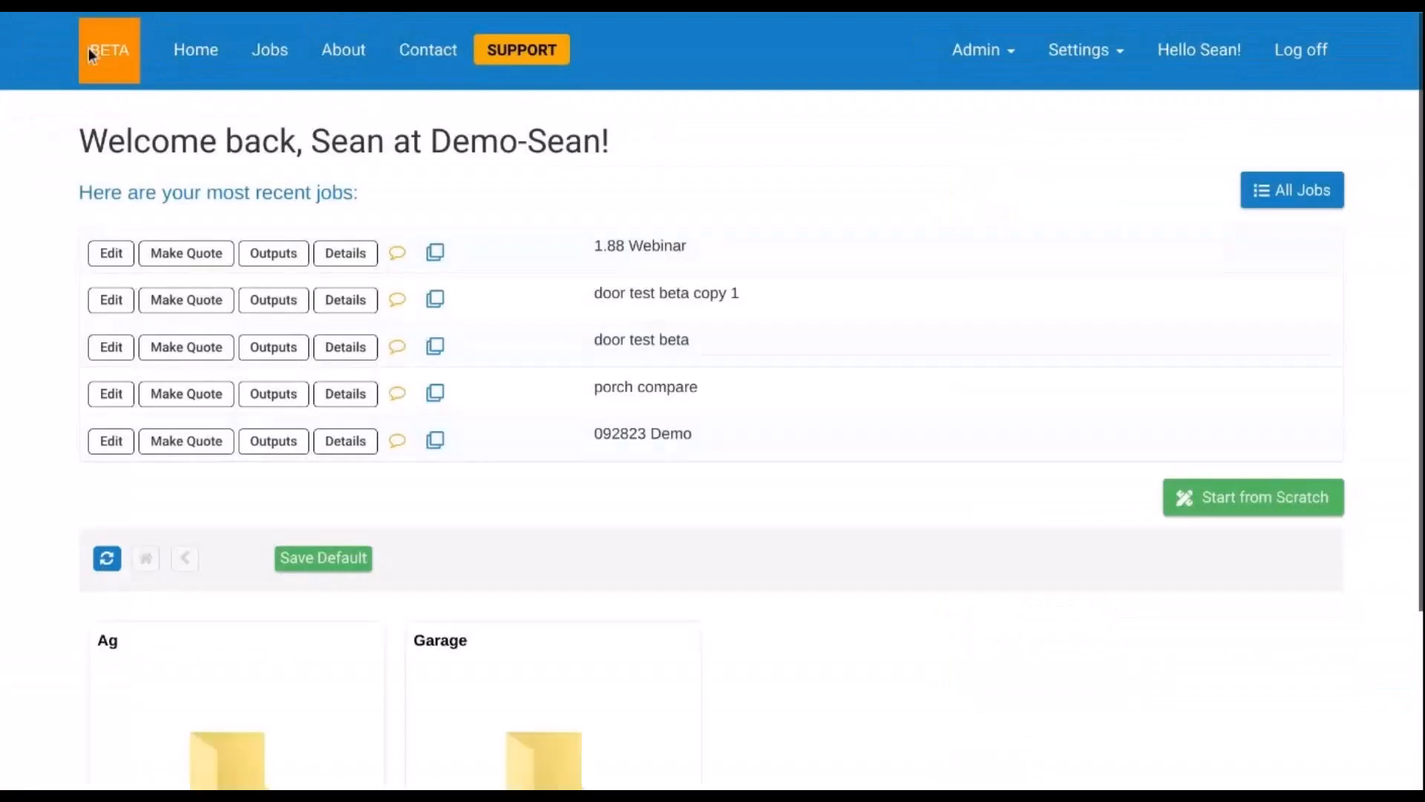
{"action": "left_click", "coordinate": [1271, 511]}
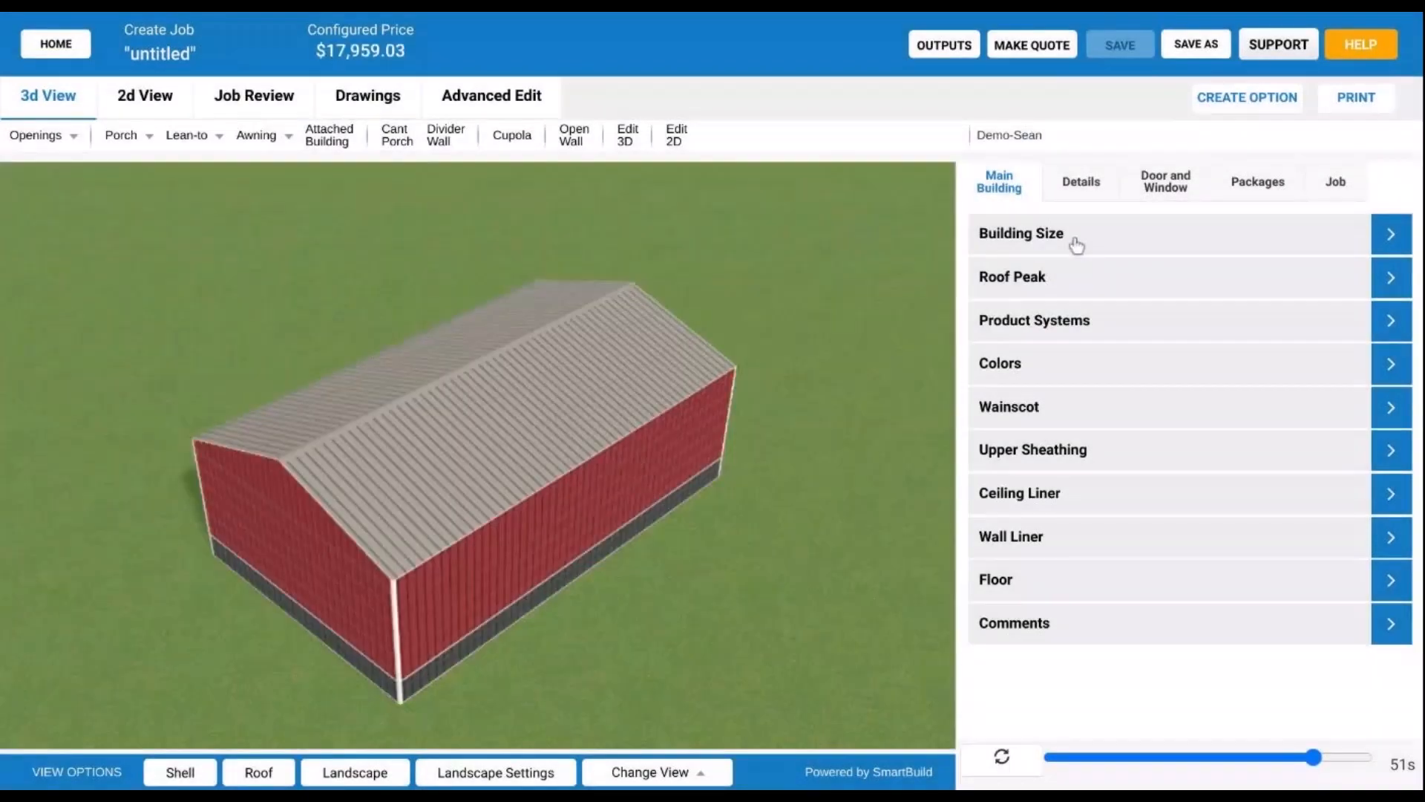
- Set the roof style to Shed with a roof pitch of 2 and rebuild the model
{"action": "left_click", "coordinate": [1076, 245]}
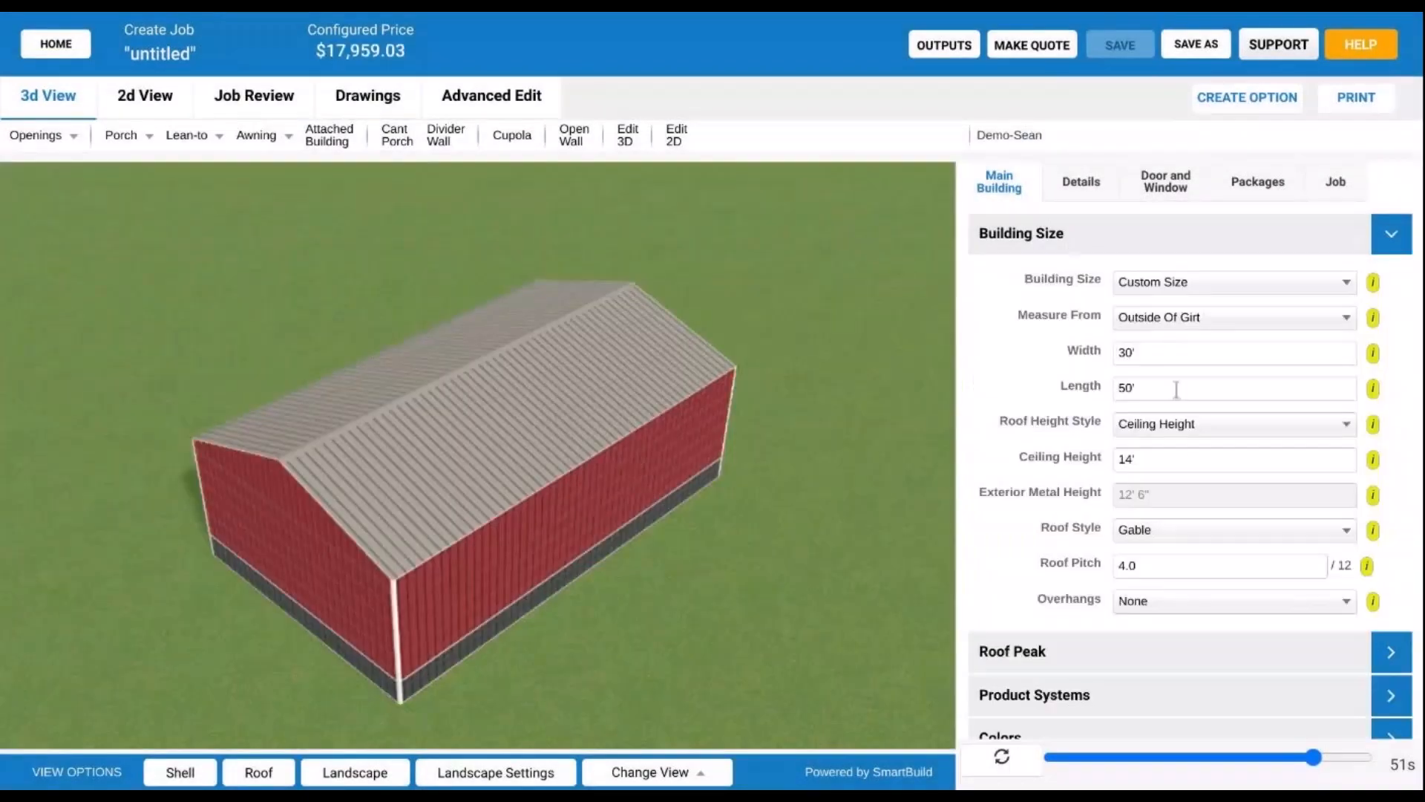
{"action": "left_click", "coordinate": [1188, 534]}
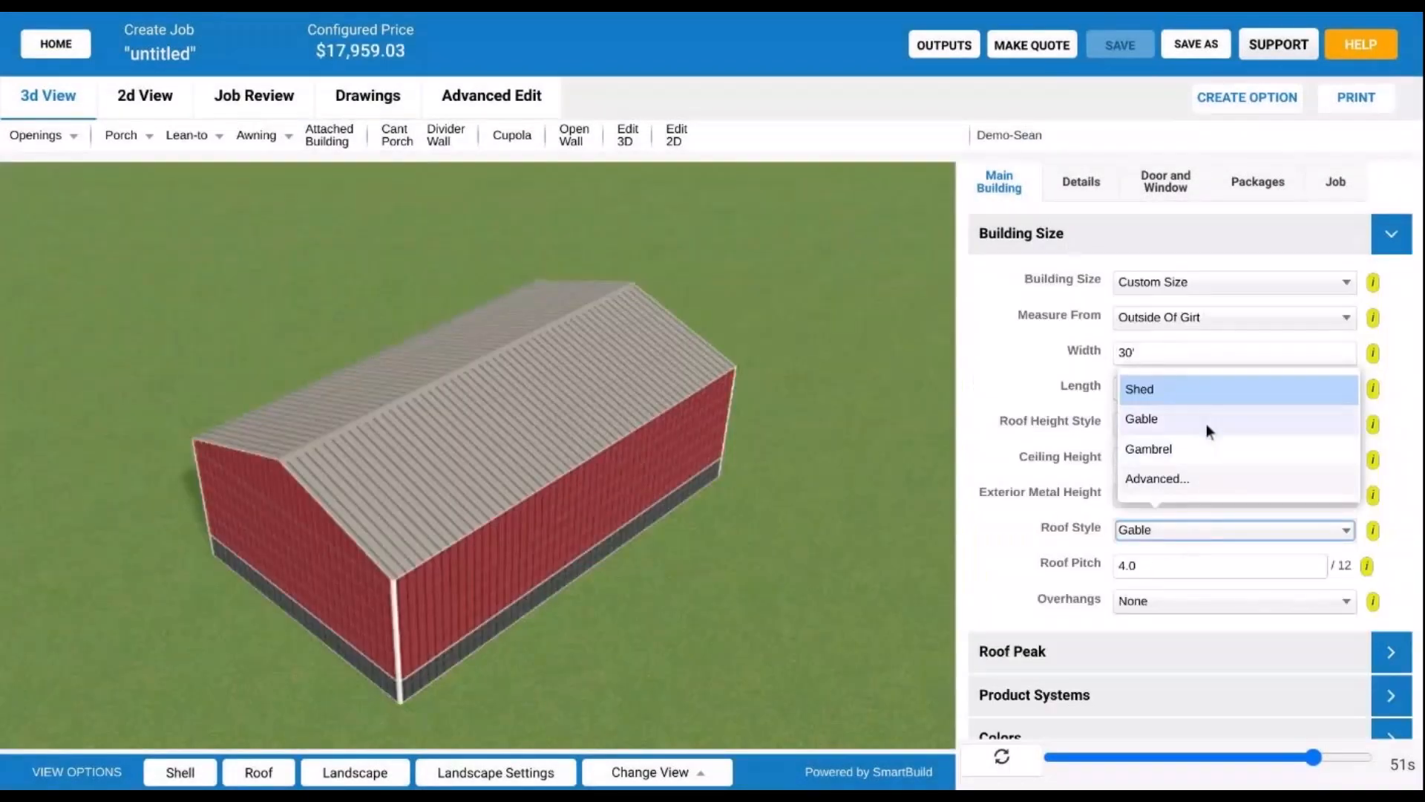
{"action": "left_click", "coordinate": [1217, 389]}
{"action": "double_click", "coordinate": [1138, 574]}
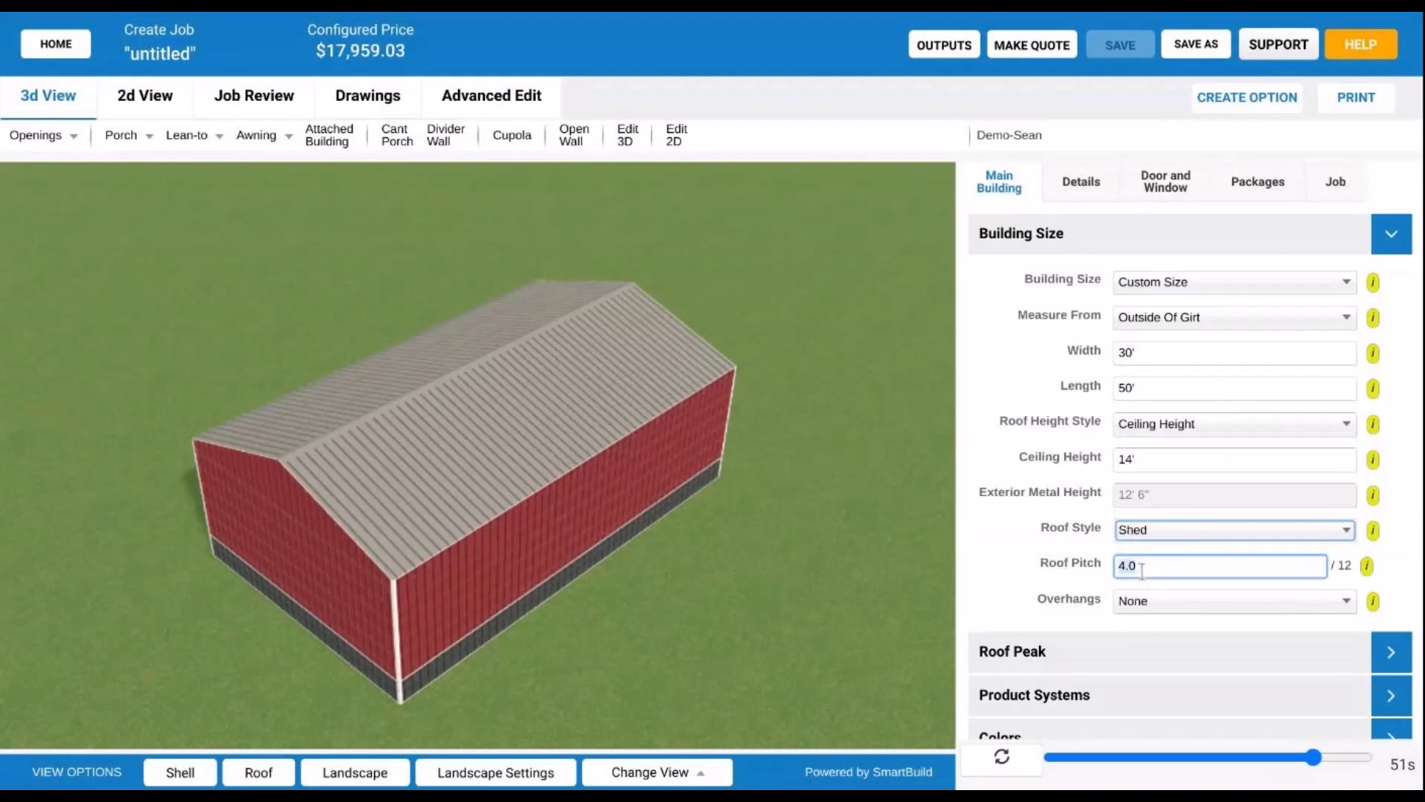
{"action": "type", "text": "2"}
{"action": "left_click", "coordinate": [991, 762]}
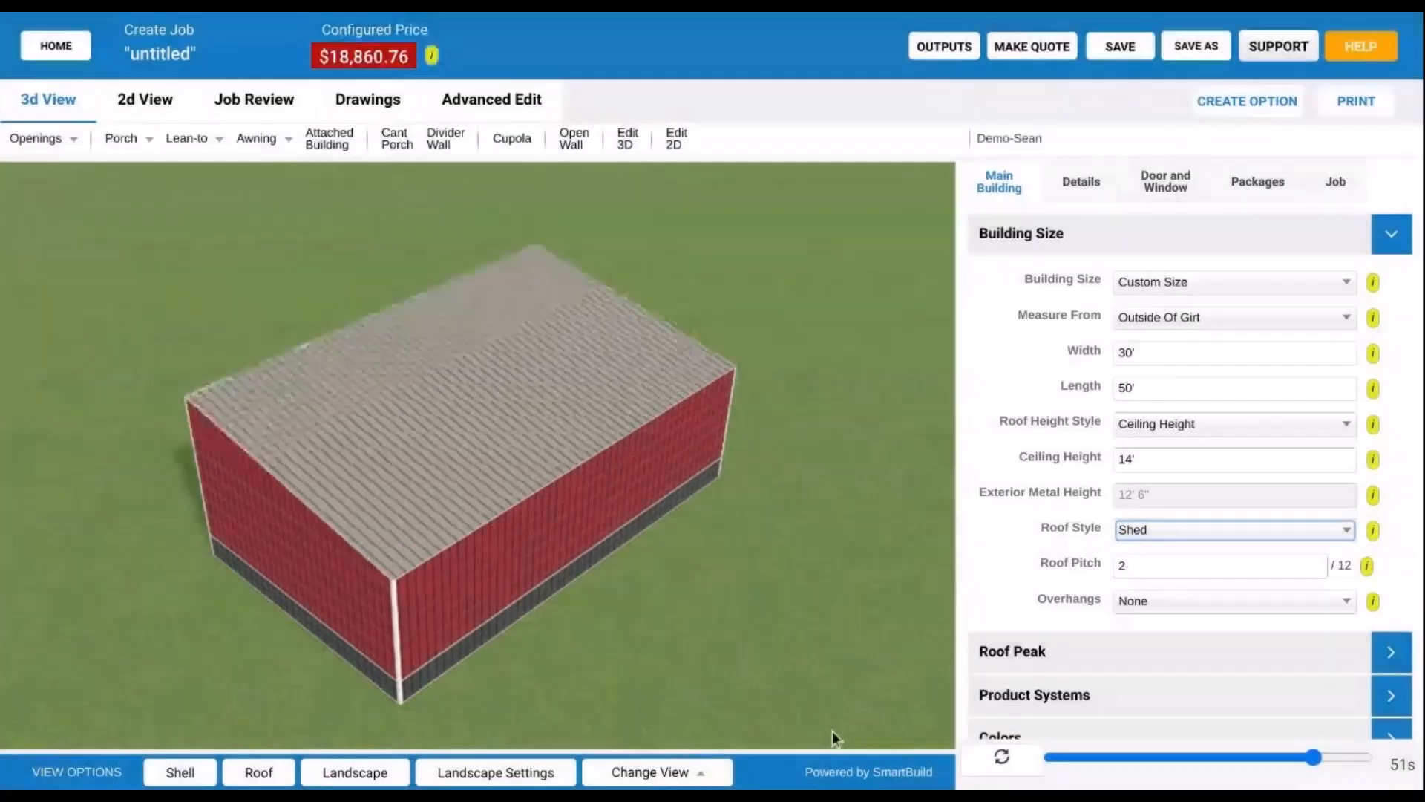
- Turn off the Shell to expose the framing and orbit to look down on the roof framing
{"action": "left_click_drag", "start_coordinate": [831, 730], "coordinate": [188, 787]}
{"action": "left_click", "coordinate": [188, 786]}
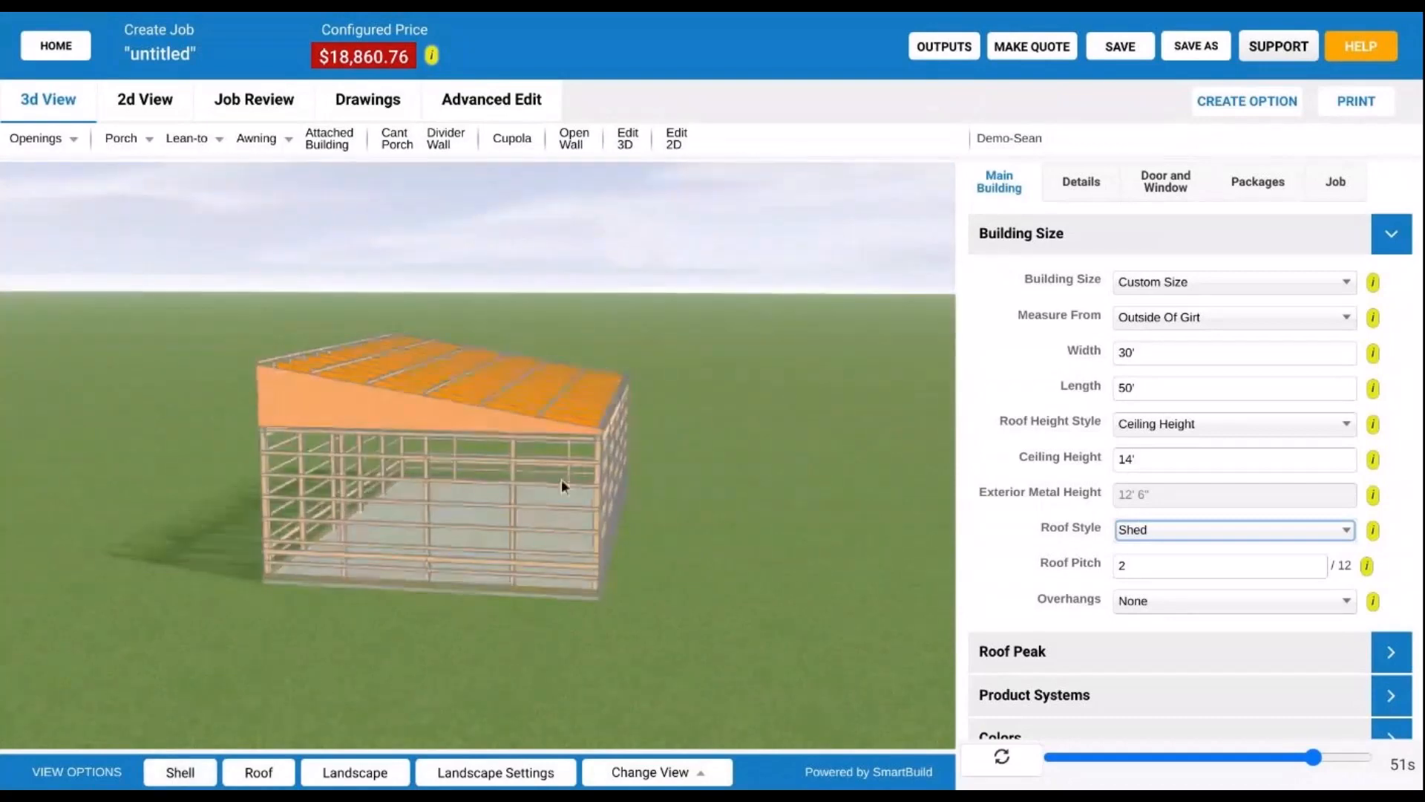
{"action": "left_click_drag", "start_coordinate": [562, 479], "coordinate": [469, 496]}
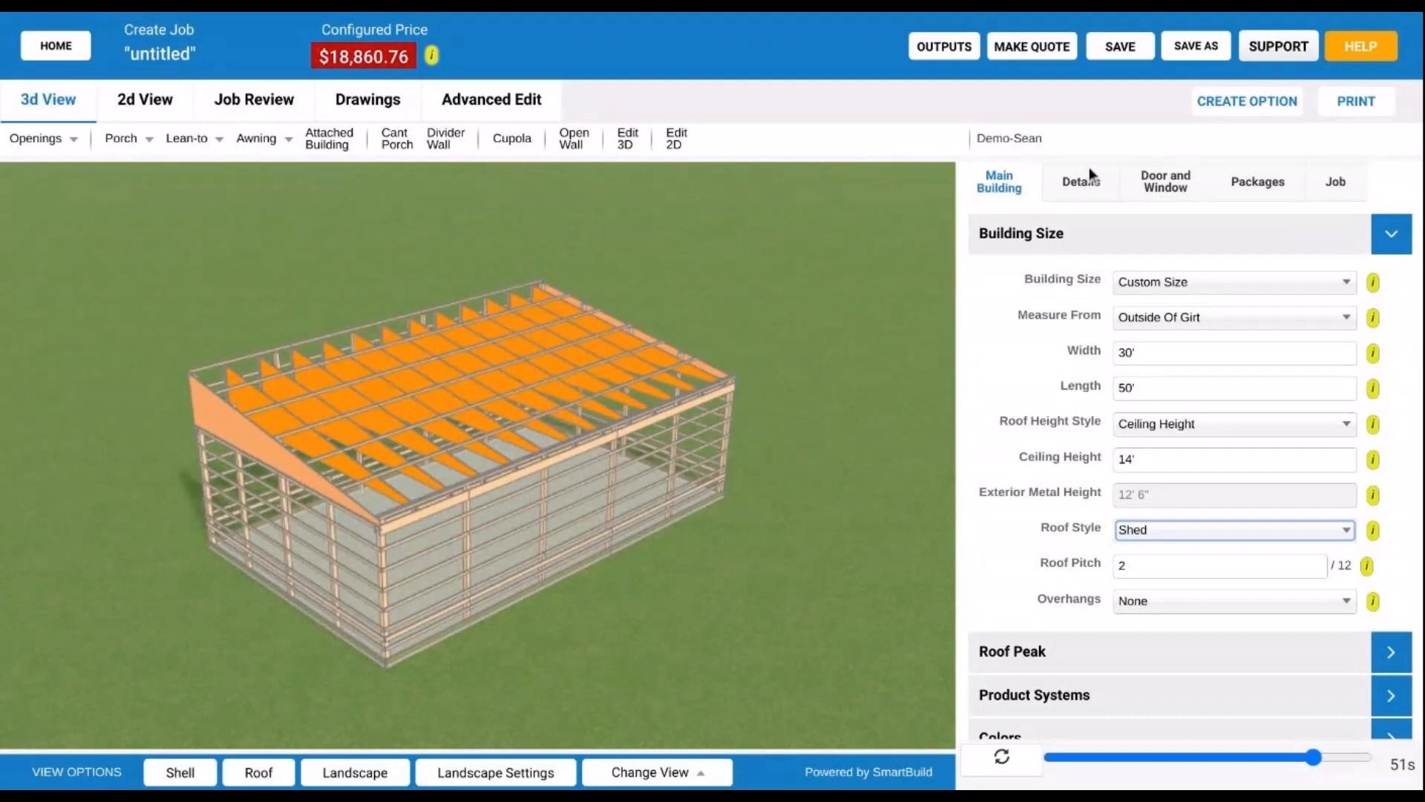
{"action": "left_click_drag", "start_coordinate": [426, 456], "coordinate": [529, 520]}
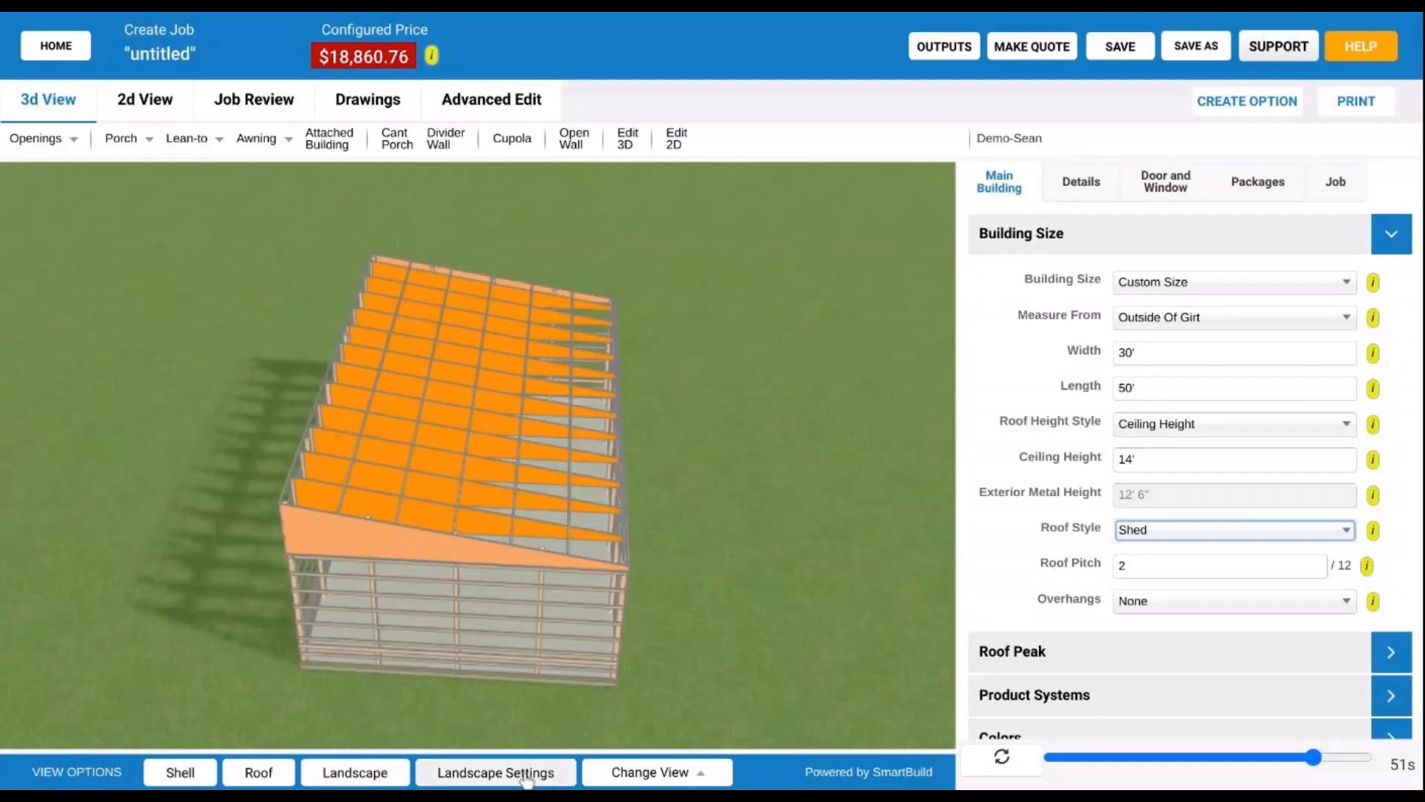
{"action": "left_click", "coordinate": [496, 772]}
{"action": "left_click", "coordinate": [574, 669]}
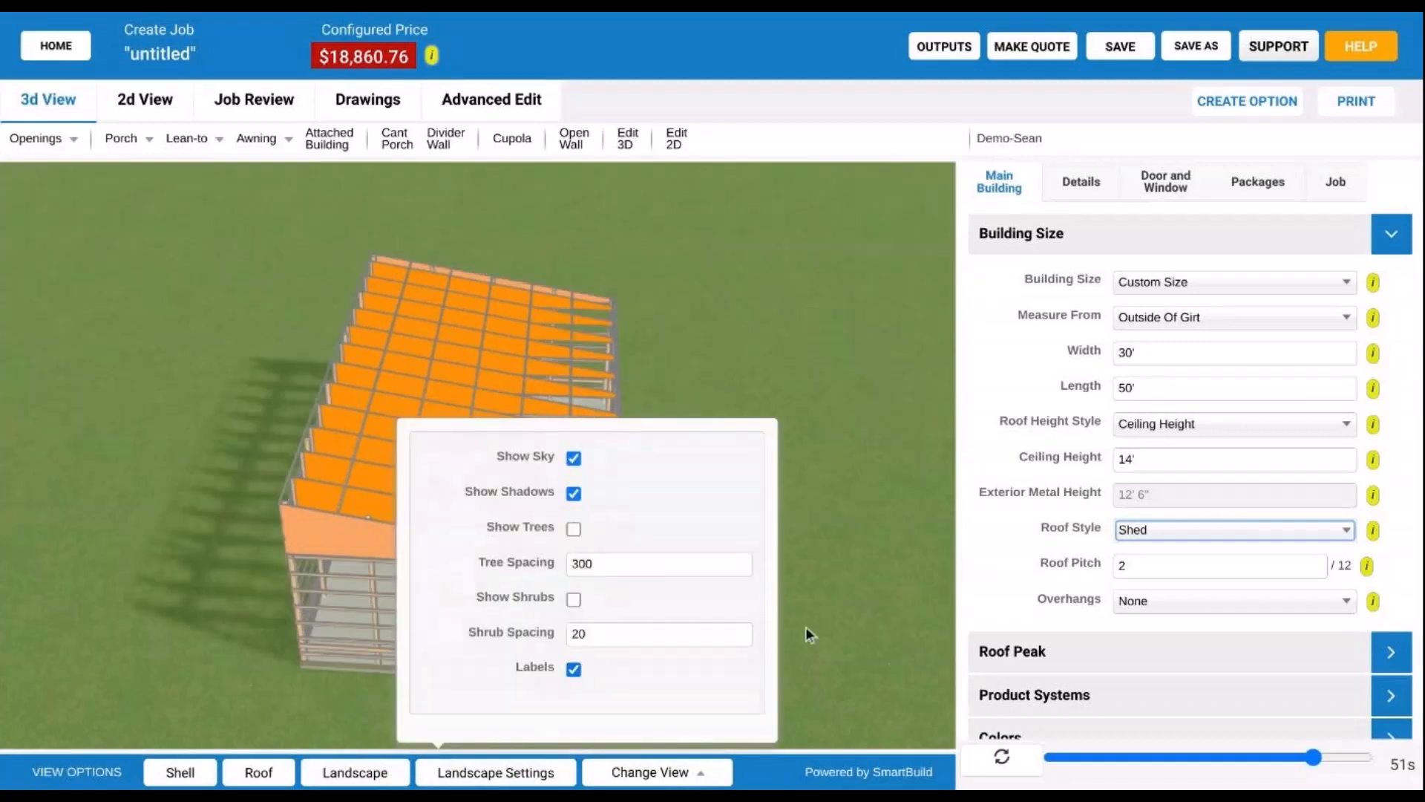
{"action": "left_click", "coordinate": [876, 609]}
{"action": "left_click_drag", "start_coordinate": [703, 609], "coordinate": [673, 550]}
{"action": "left_click_drag", "start_coordinate": [579, 604], "coordinate": [852, 480]}
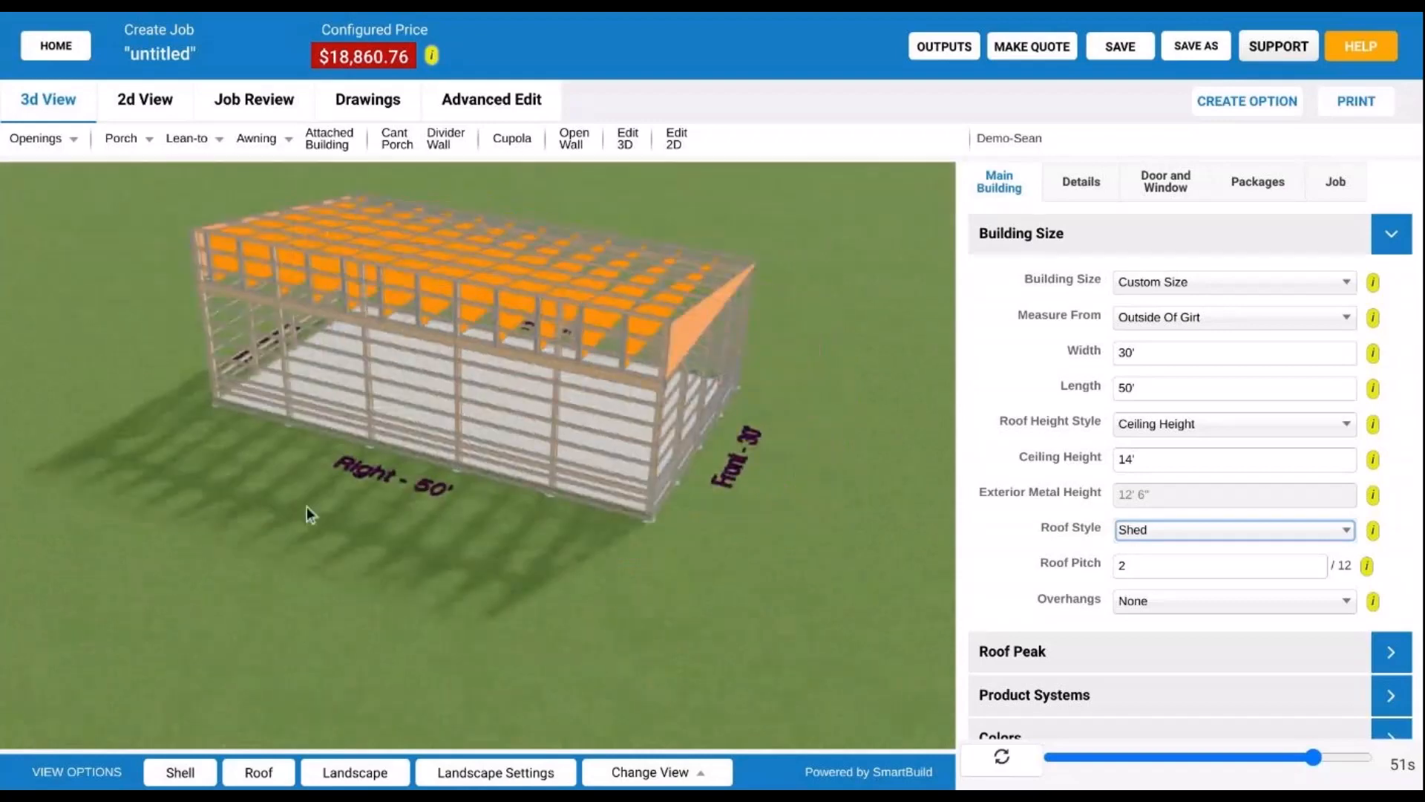
{"action": "left_click_drag", "start_coordinate": [306, 506], "coordinate": [586, 439]}
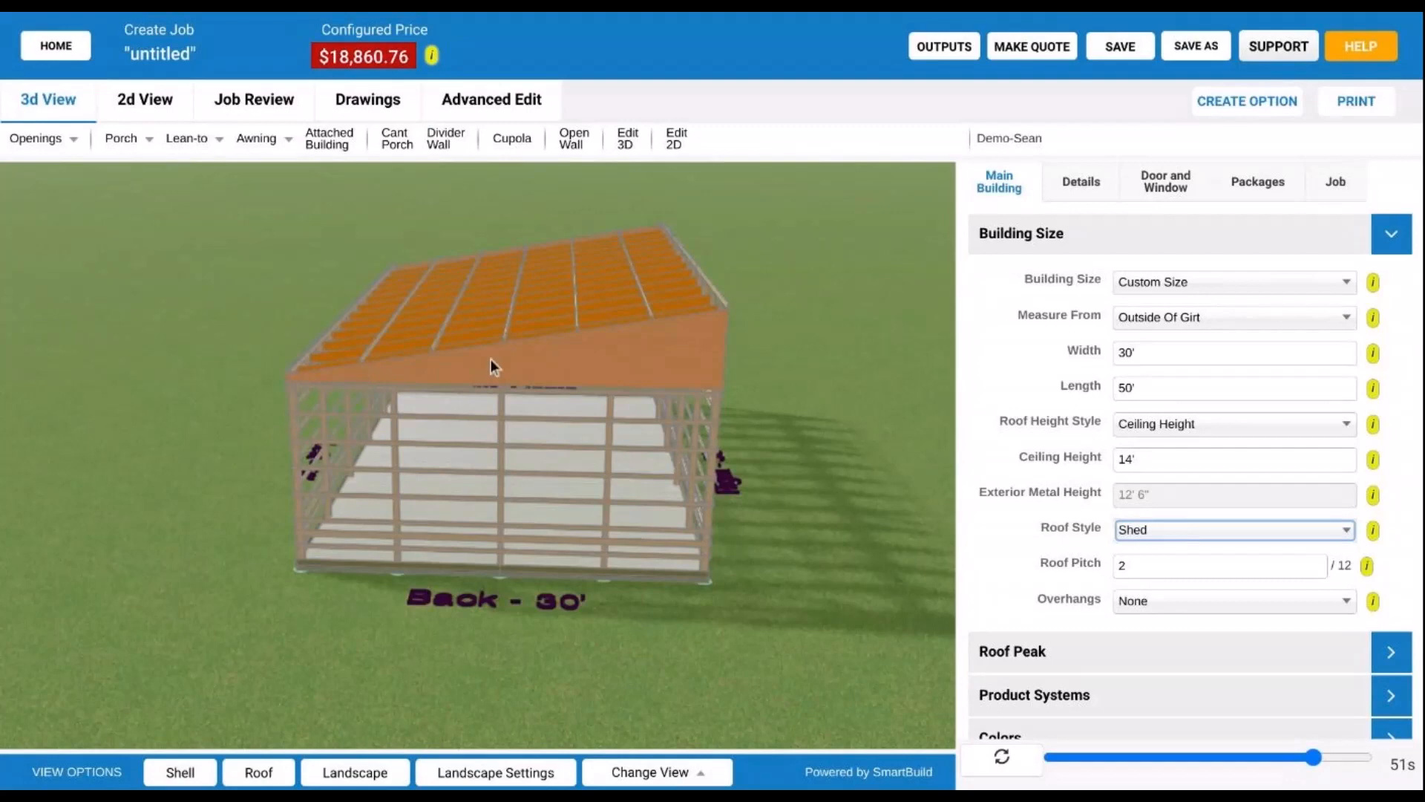
{"action": "left_click_drag", "start_coordinate": [492, 358], "coordinate": [492, 346]}
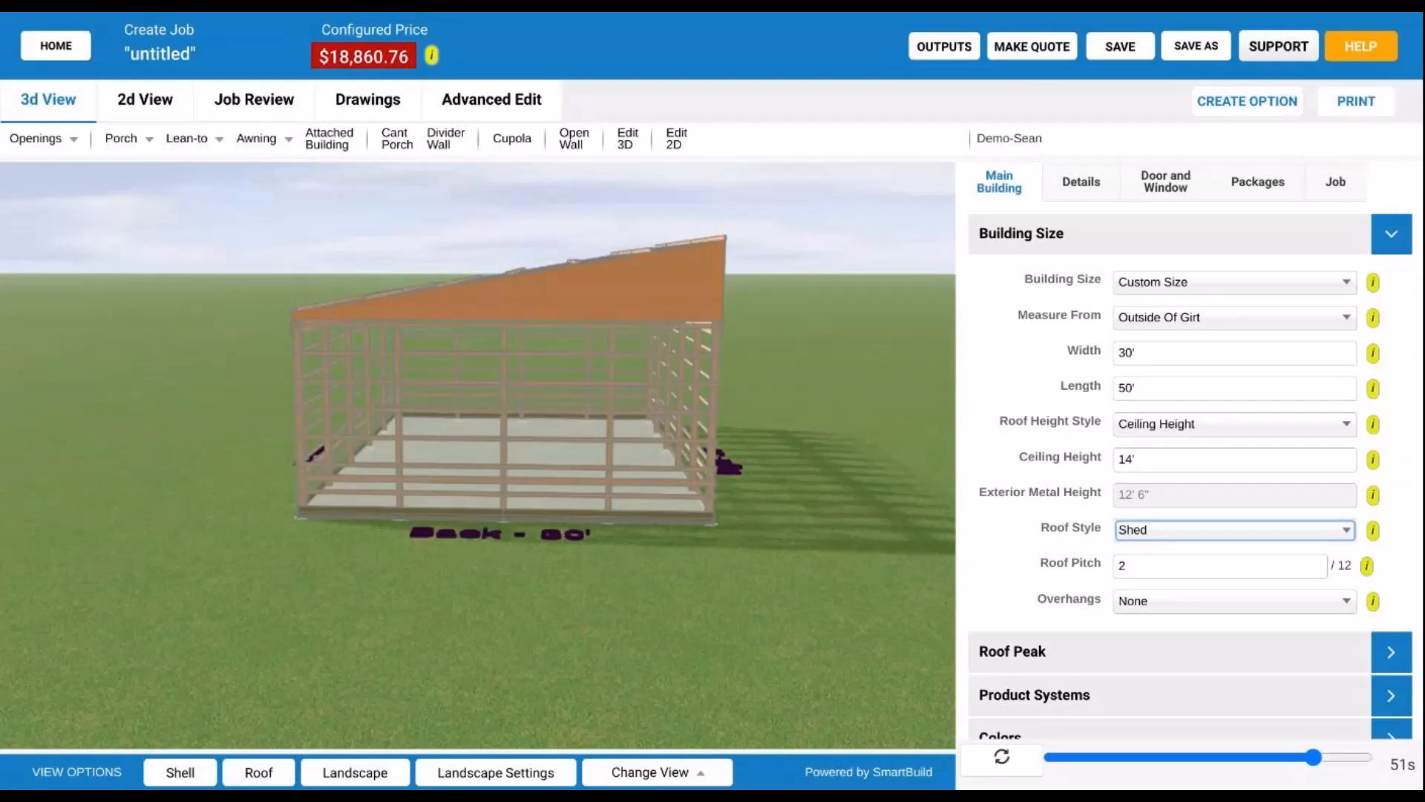
- Change the roof pitch to -2, rebuild, and inspect the back and left sides
{"action": "left_click", "coordinate": [1131, 568]}
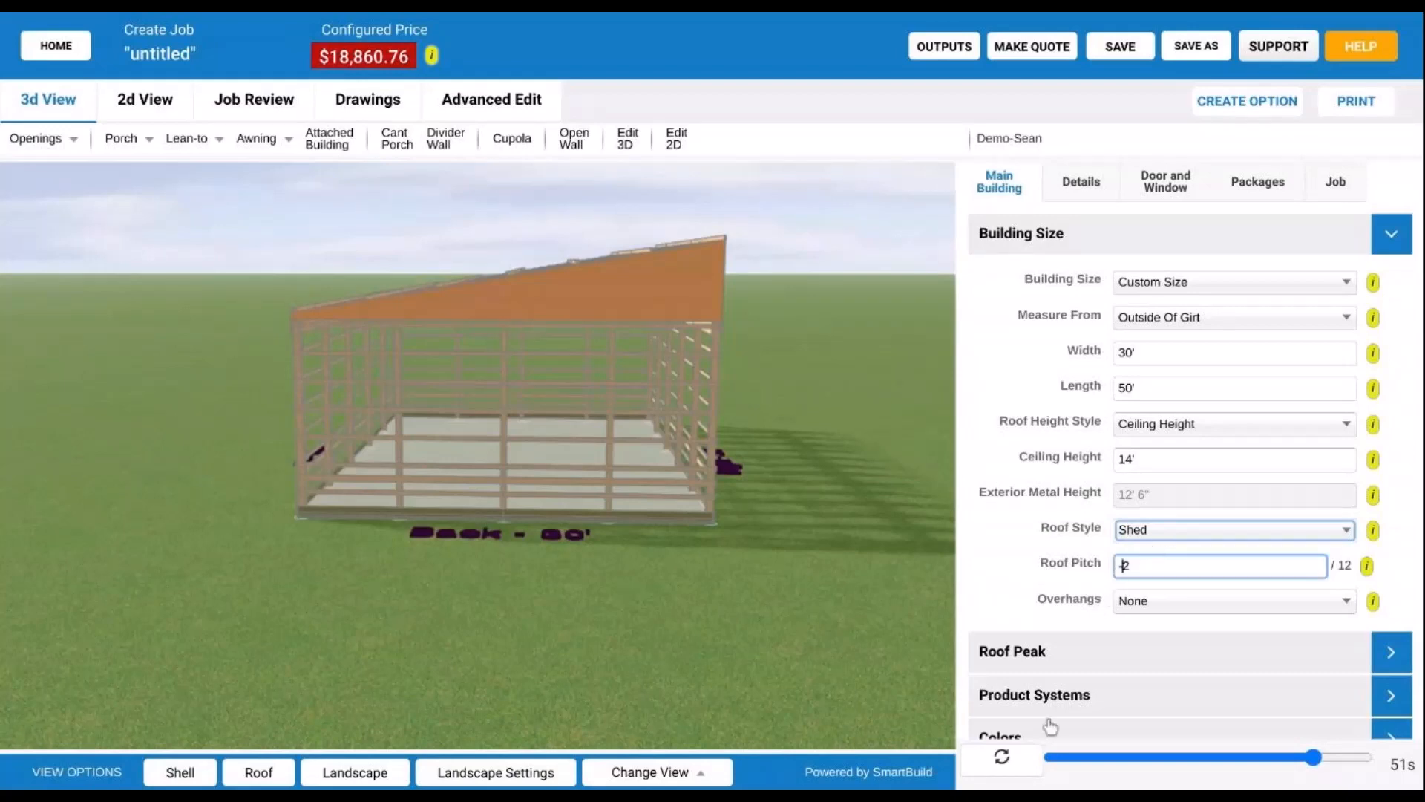
{"action": "type", "text": "-"}
{"action": "left_click", "coordinate": [1002, 759]}
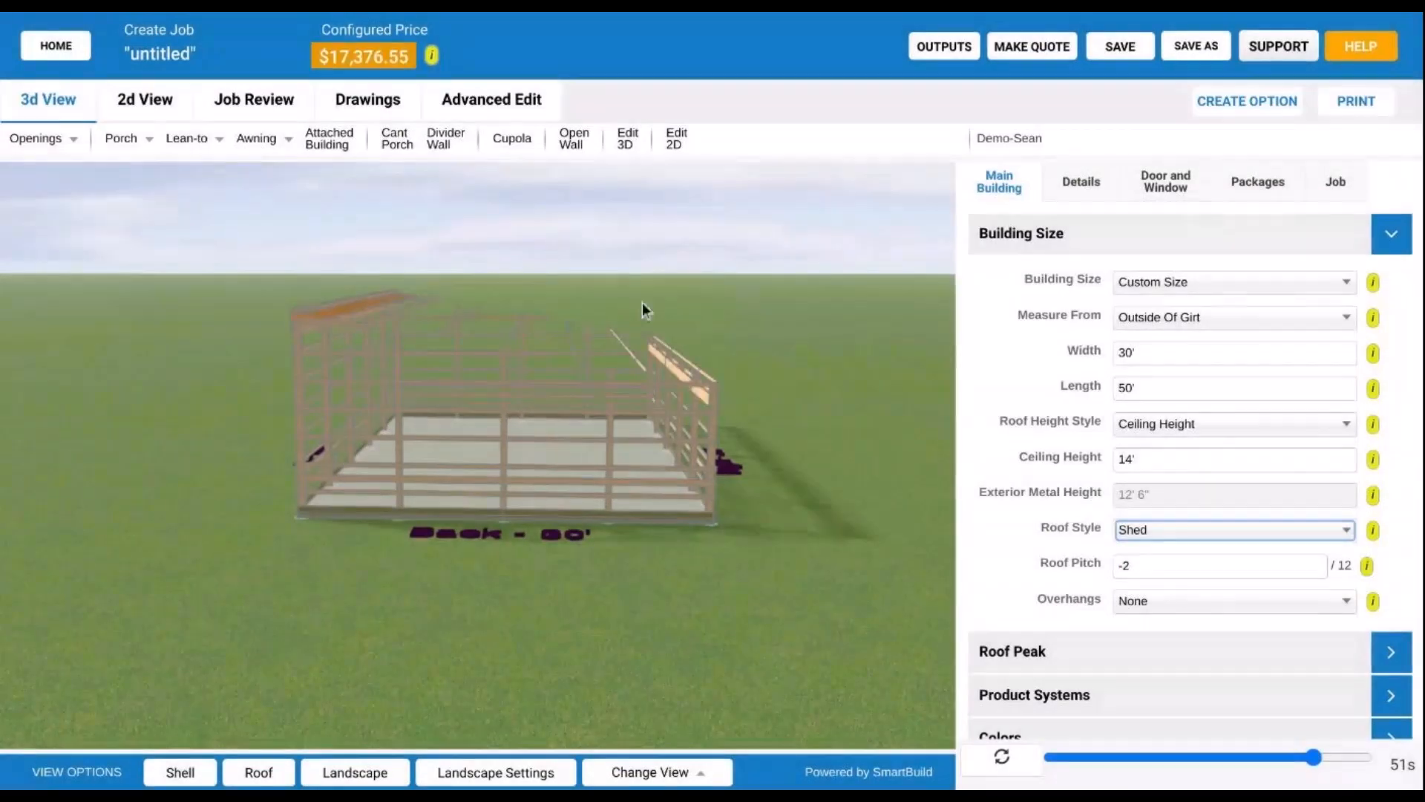
{"action": "left_click_drag", "start_coordinate": [643, 302], "coordinate": [707, 327]}
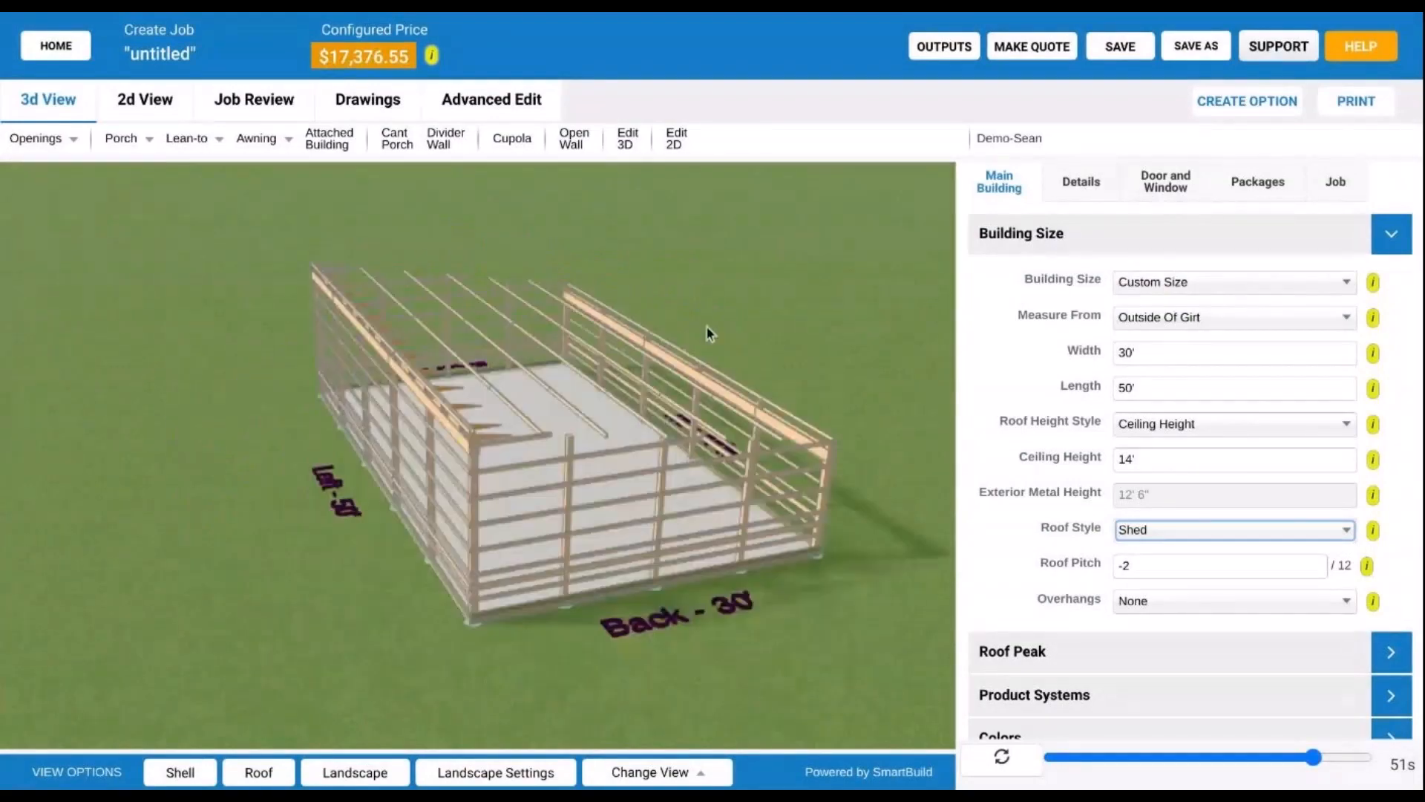
{"action": "scroll", "coordinate": [426, 428], "scroll_direction": "up", "scroll_amount": 3}
{"action": "scroll", "coordinate": [426, 427], "scroll_direction": "up", "scroll_amount": 2}
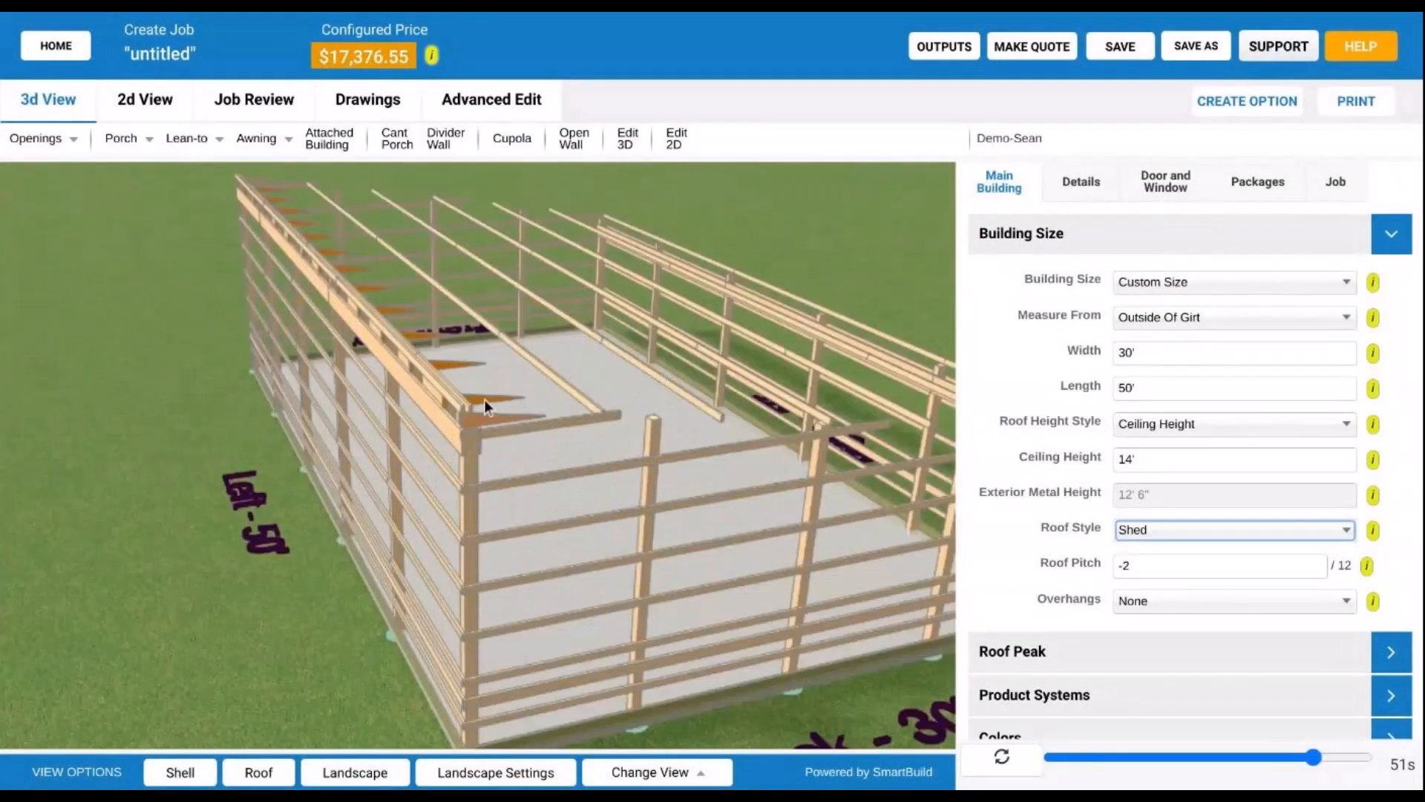
- Remove the minus sign to restore the 2/12 pitch and rebuild the model
{"action": "left_click", "coordinate": [1117, 565]}
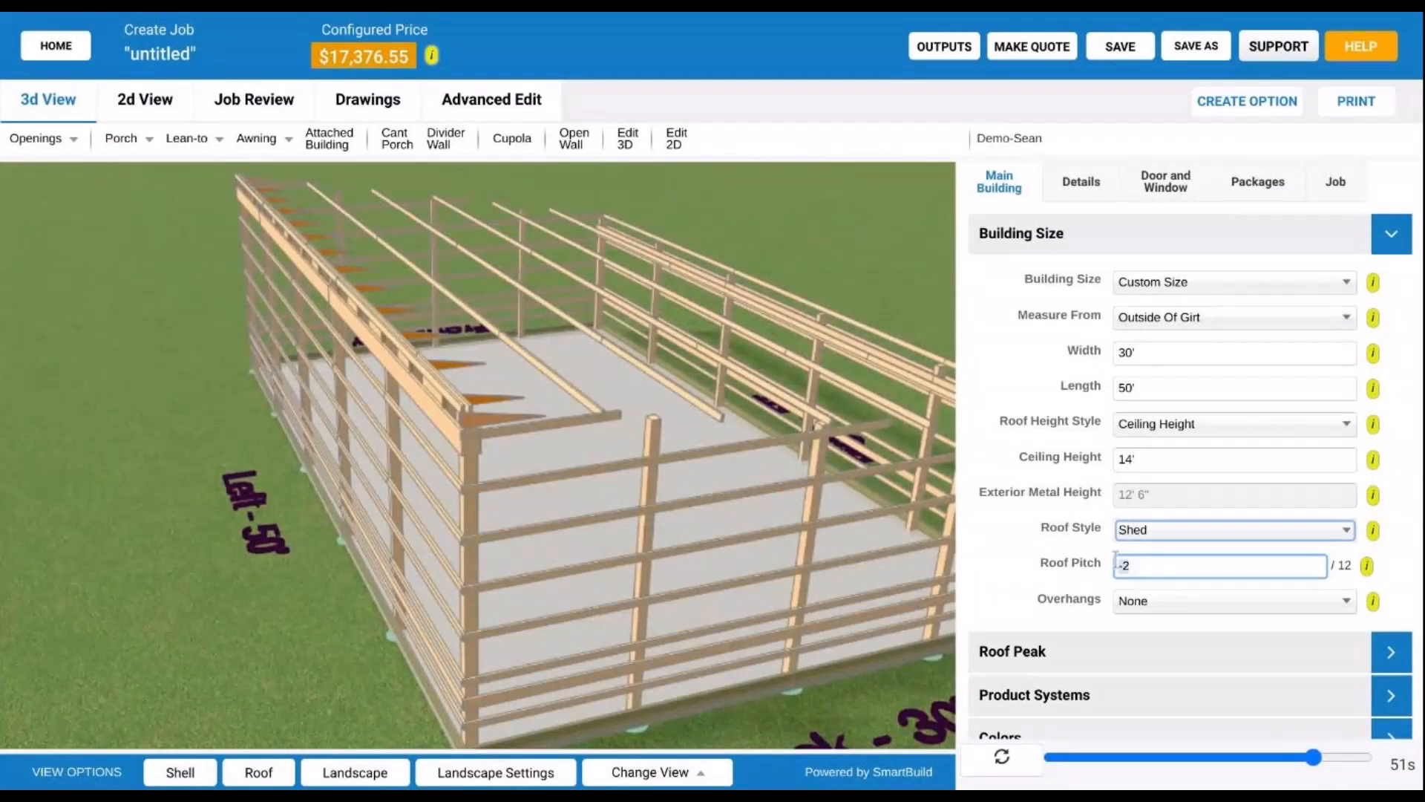
{"action": "key", "text": "Delete"}
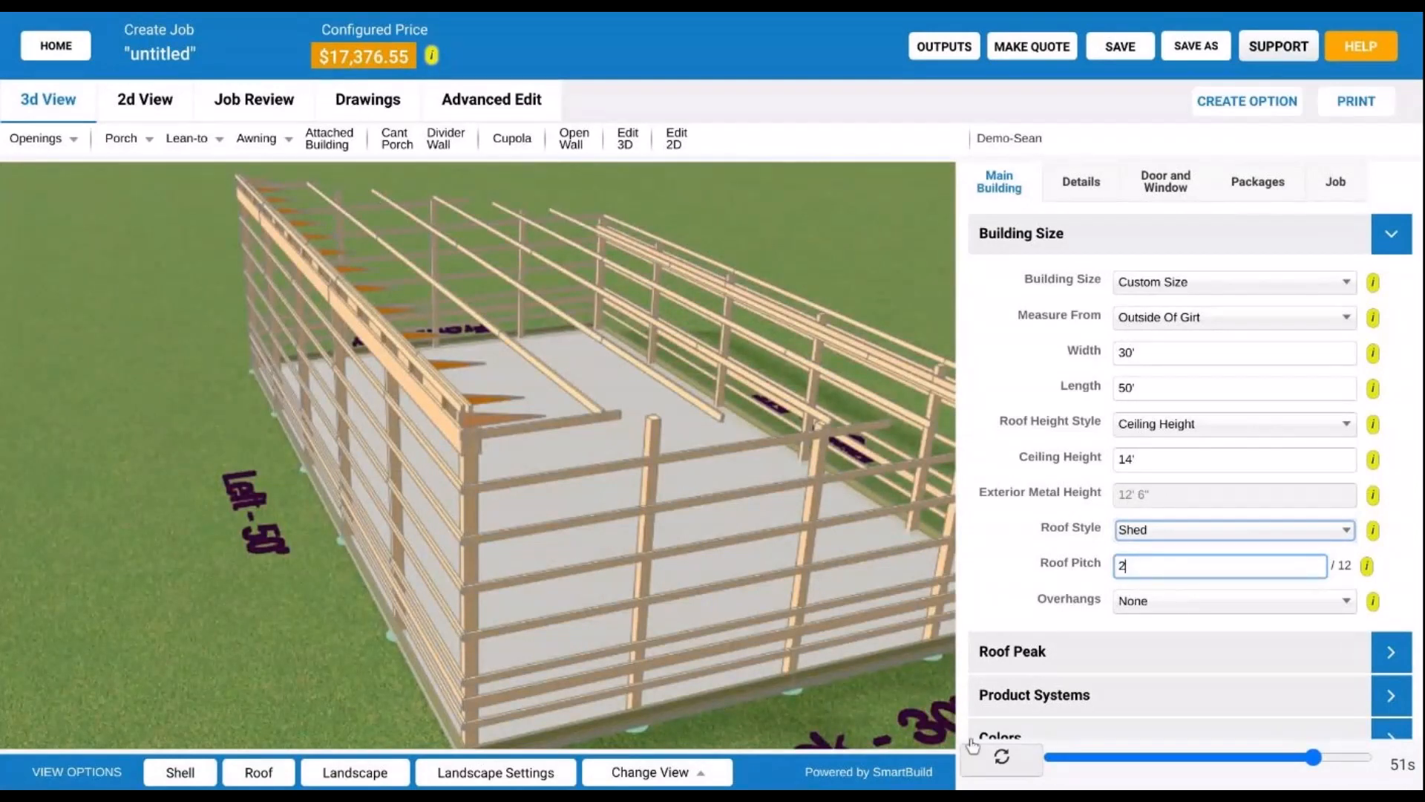
{"action": "left_click", "coordinate": [1004, 758]}
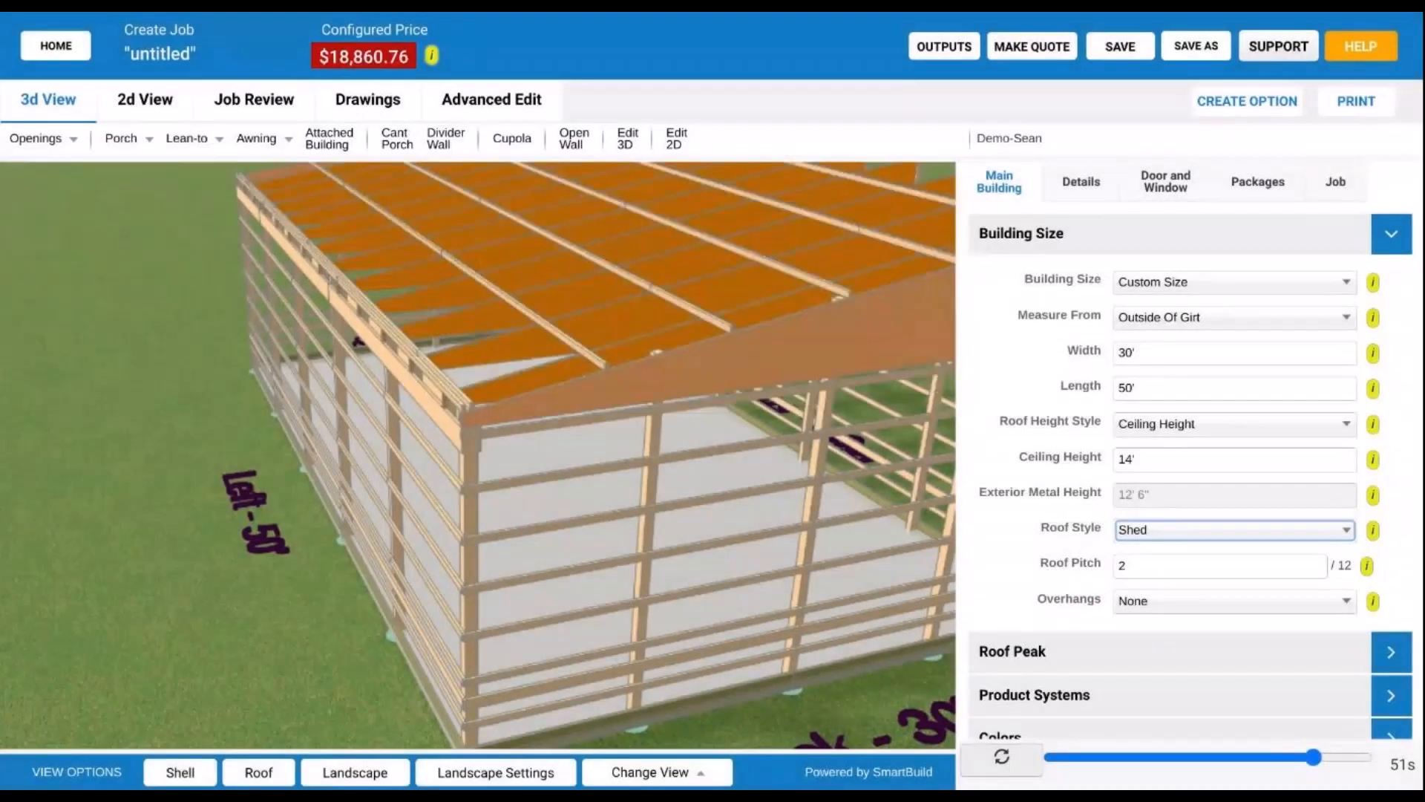
{"action": "scroll", "coordinate": [763, 483], "scroll_direction": "down", "scroll_amount": 5}
{"action": "left_click_drag", "start_coordinate": [763, 483], "coordinate": [269, 462]}
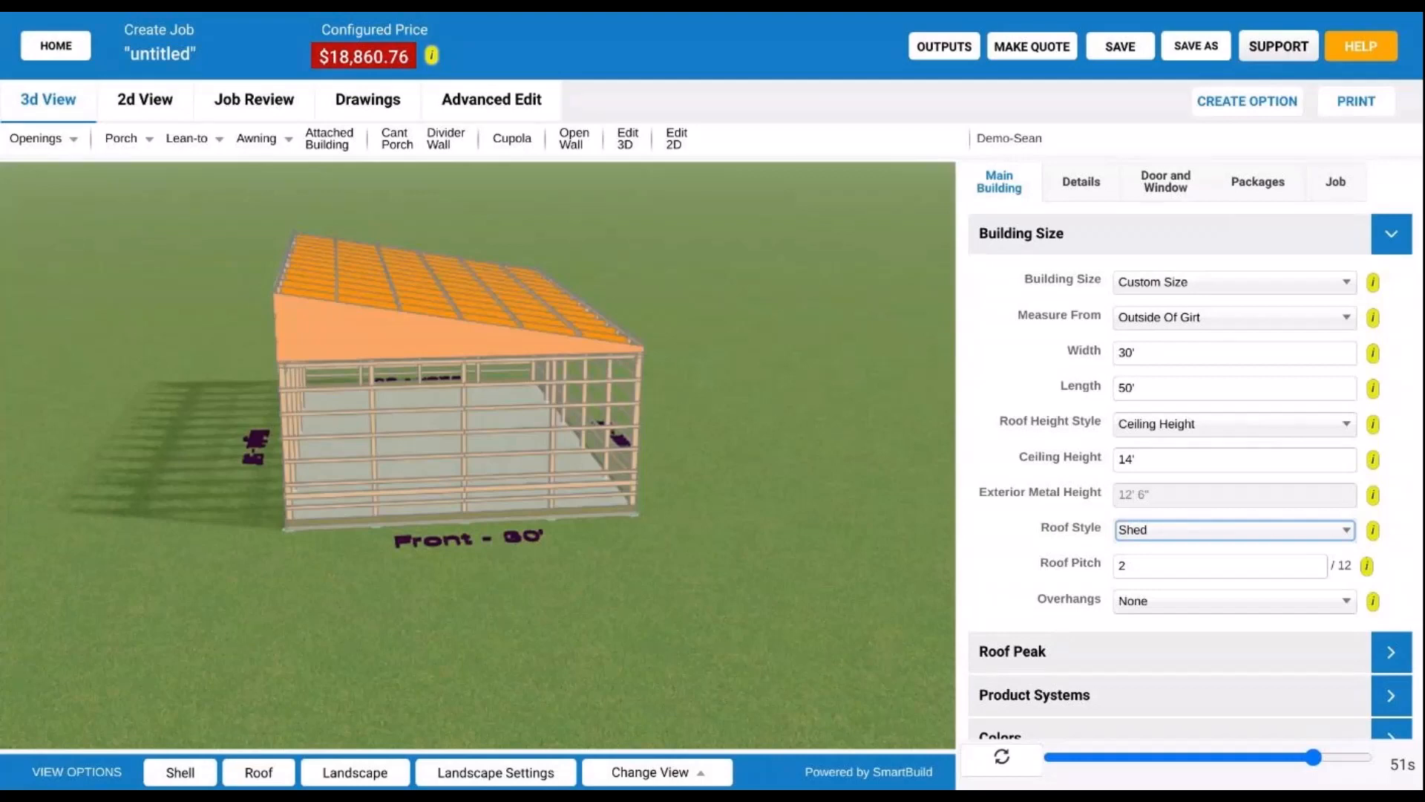
{"action": "scroll", "coordinate": [528, 387], "scroll_direction": "down", "scroll_amount": 3}
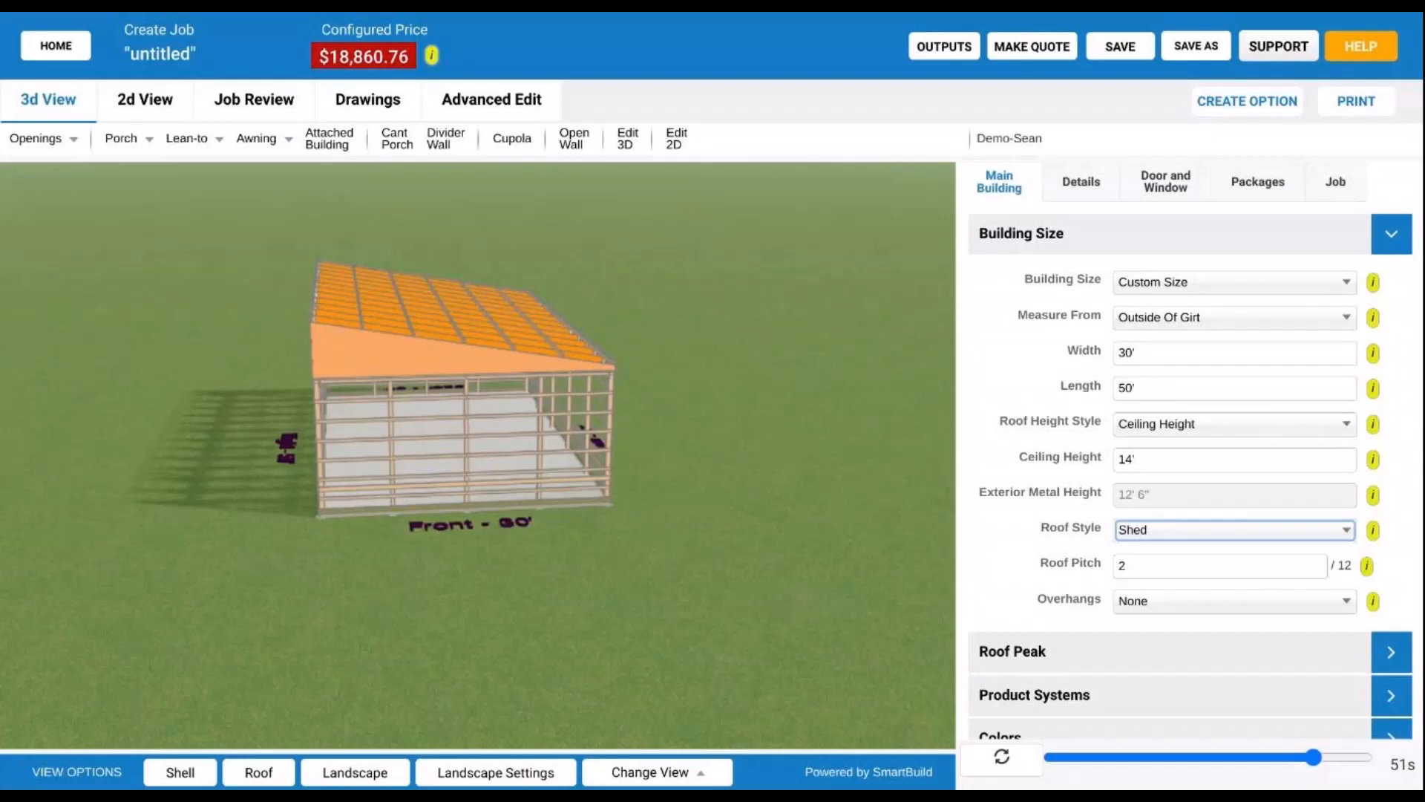
{"action": "left_click_drag", "start_coordinate": [545, 459], "coordinate": [659, 452]}
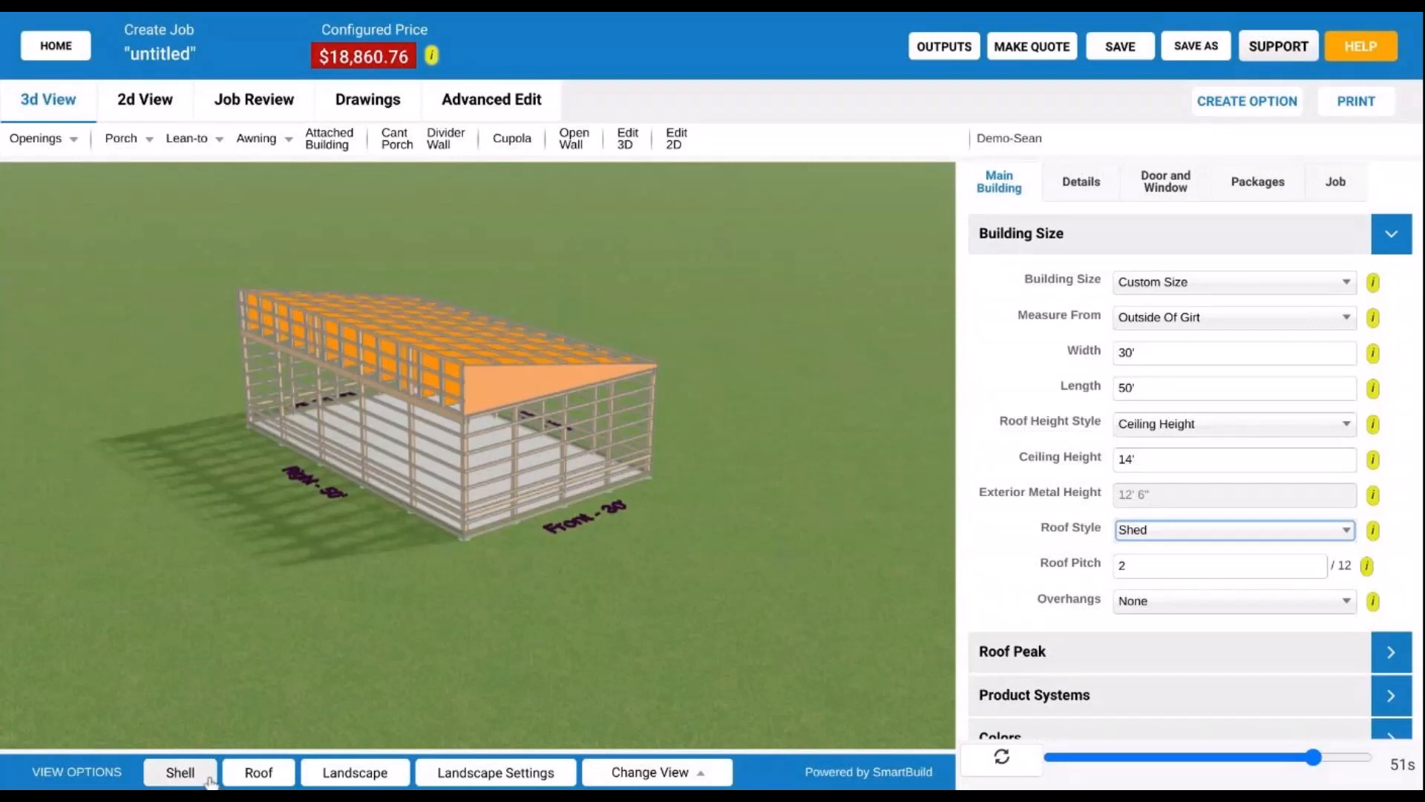
- Turn the Shell back on, orbit around the clad shed, and cancel leaving for the home screen
{"action": "left_click", "coordinate": [179, 772]}
{"action": "left_click_drag", "start_coordinate": [614, 436], "coordinate": [372, 430]}
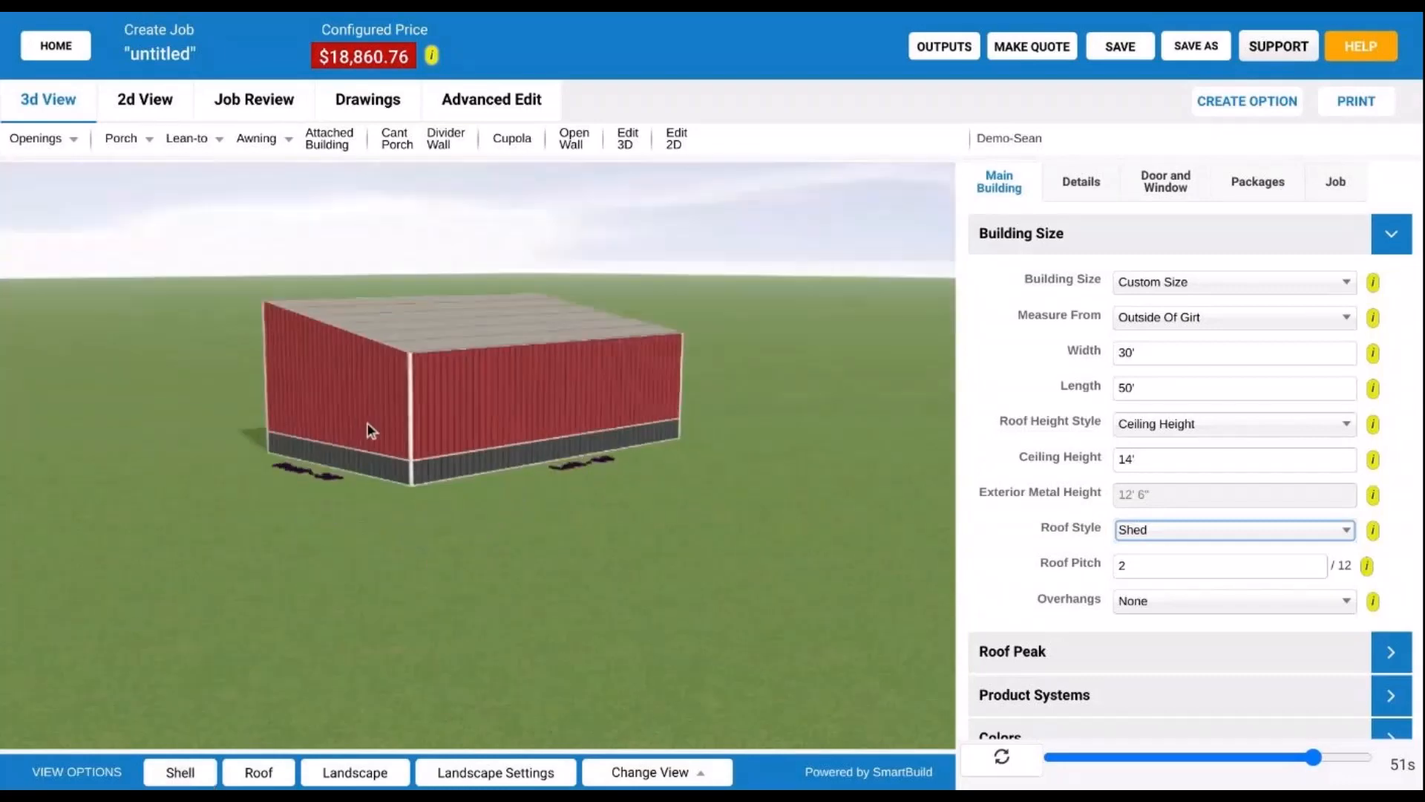
{"action": "left_click_drag", "start_coordinate": [561, 331], "coordinate": [199, 410]}
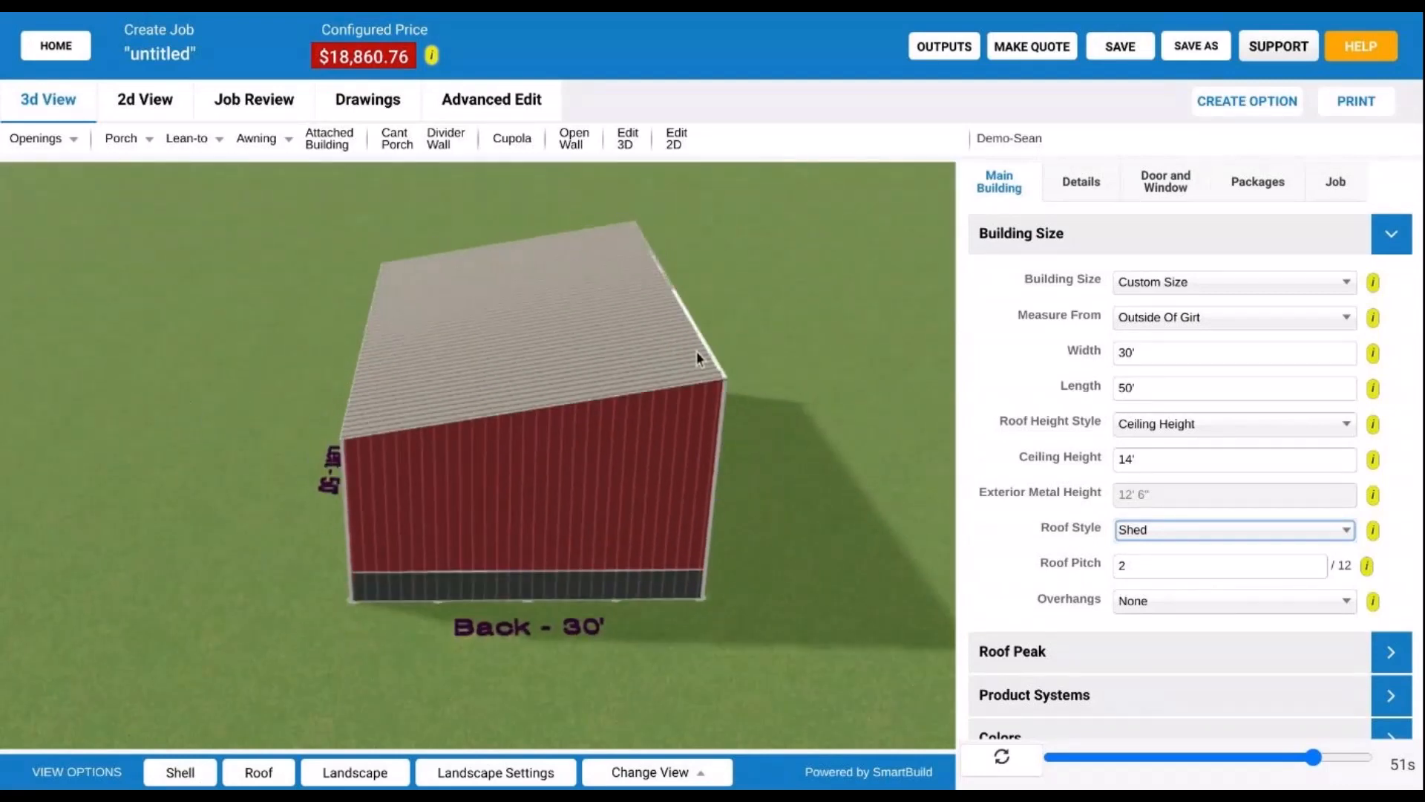
{"action": "left_click_drag", "start_coordinate": [697, 357], "coordinate": [765, 322]}
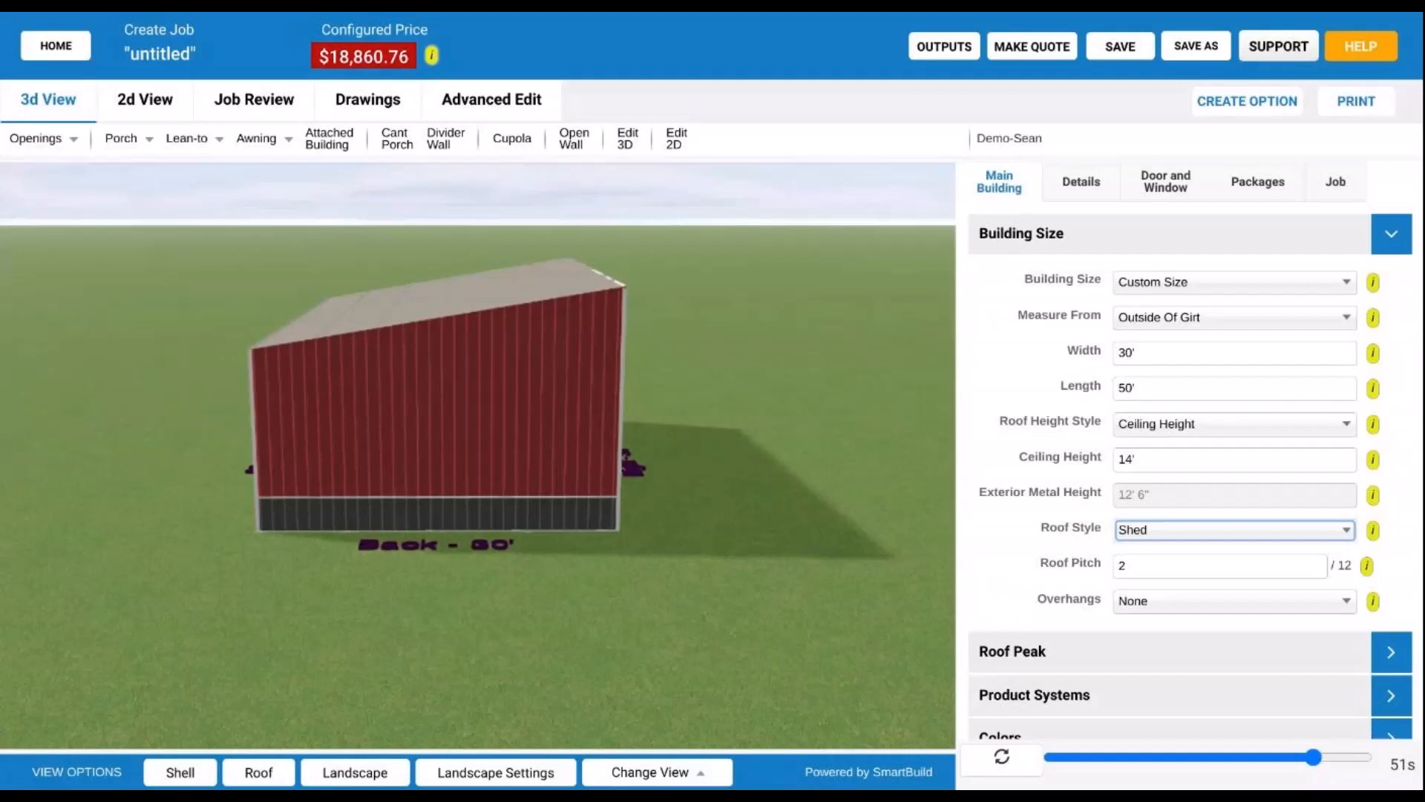
{"action": "mouse_move", "coordinate": [639, 503]}
{"action": "left_mouse_down"}
{"action": "mouse_move", "coordinate": [386, 524]}
{"action": "mouse_move", "coordinate": [221, 506]}
{"action": "mouse_move", "coordinate": [264, 537]}
{"action": "mouse_move", "coordinate": [606, 527]}
{"action": "mouse_move", "coordinate": [611, 502]}
{"action": "left_mouse_up"}
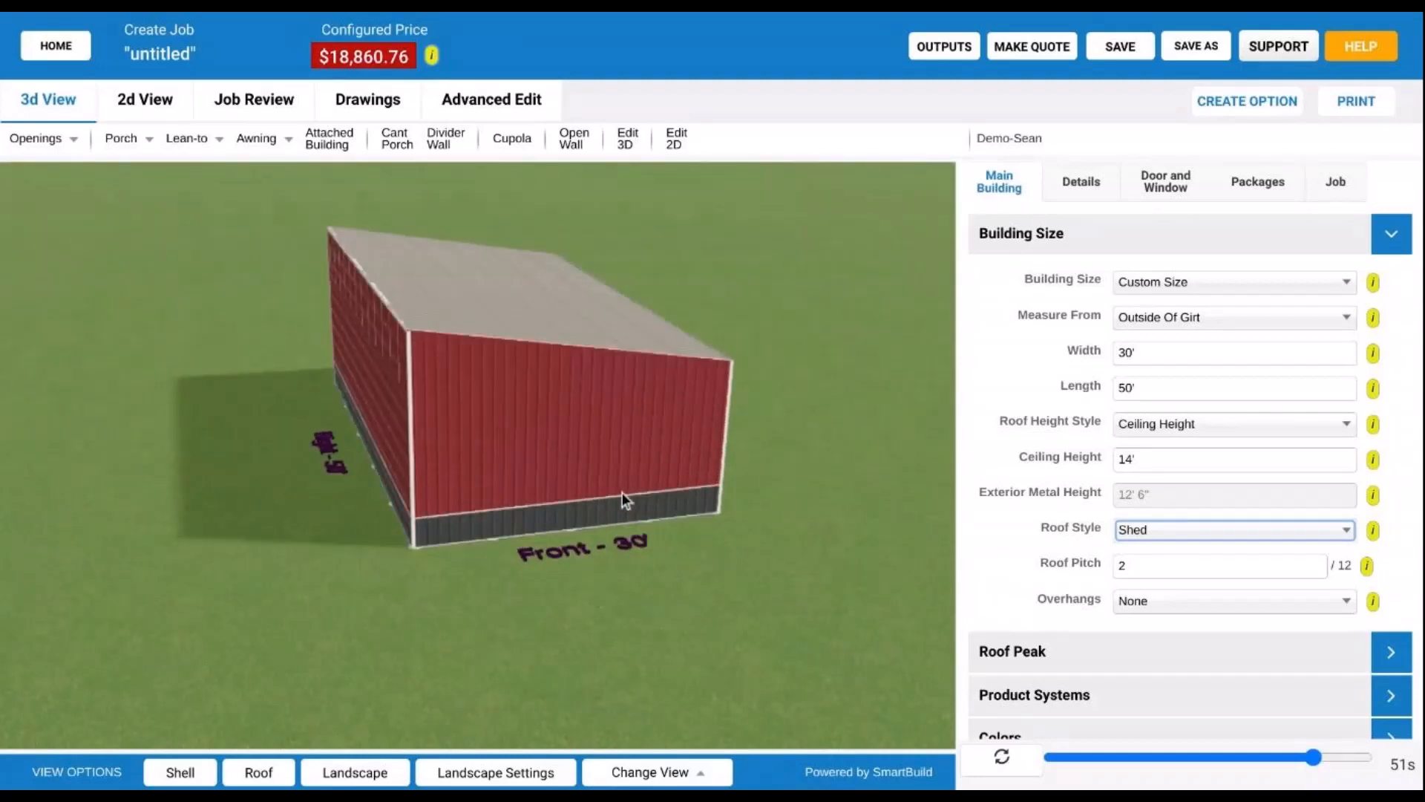
{"action": "left_click", "coordinate": [60, 56]}
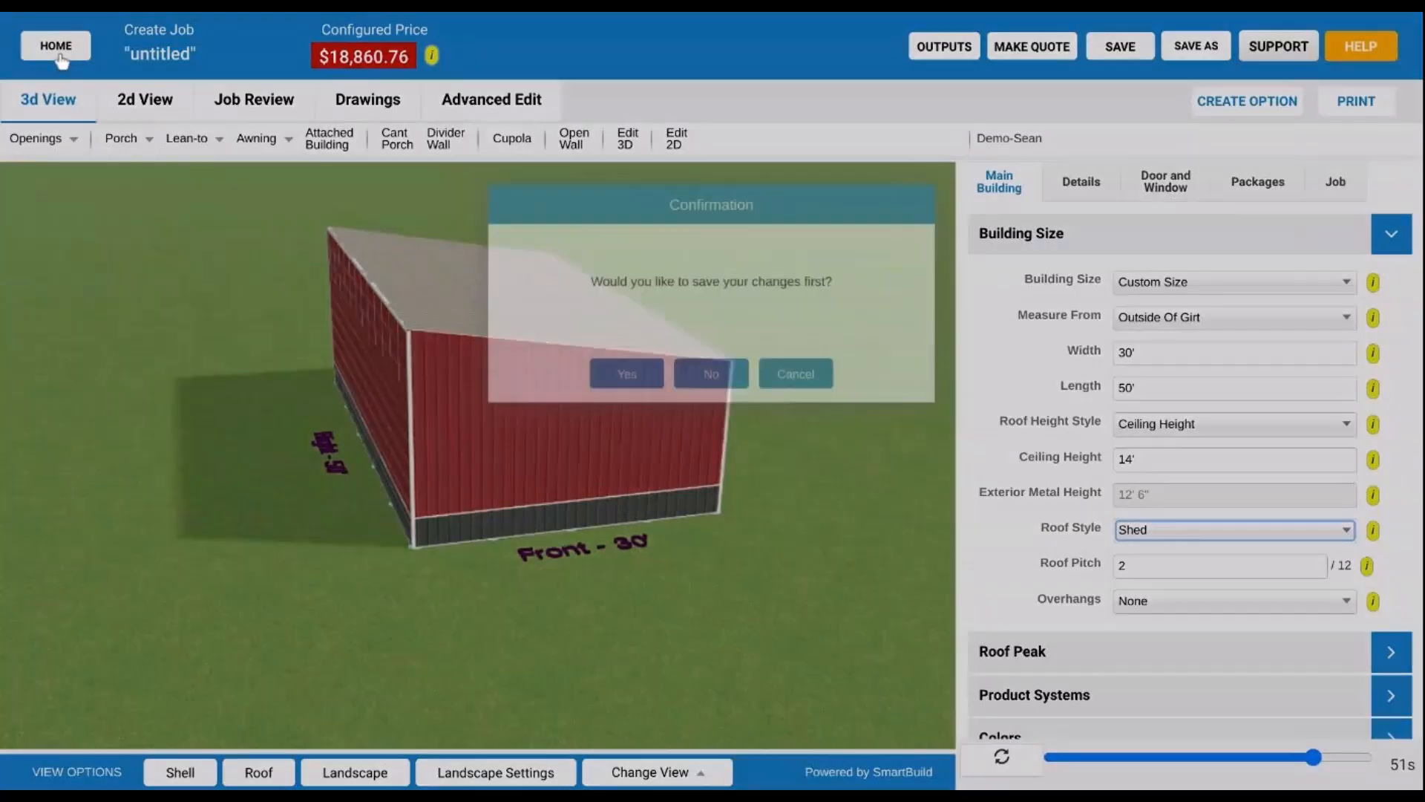
{"action": "left_click", "coordinate": [800, 382]}
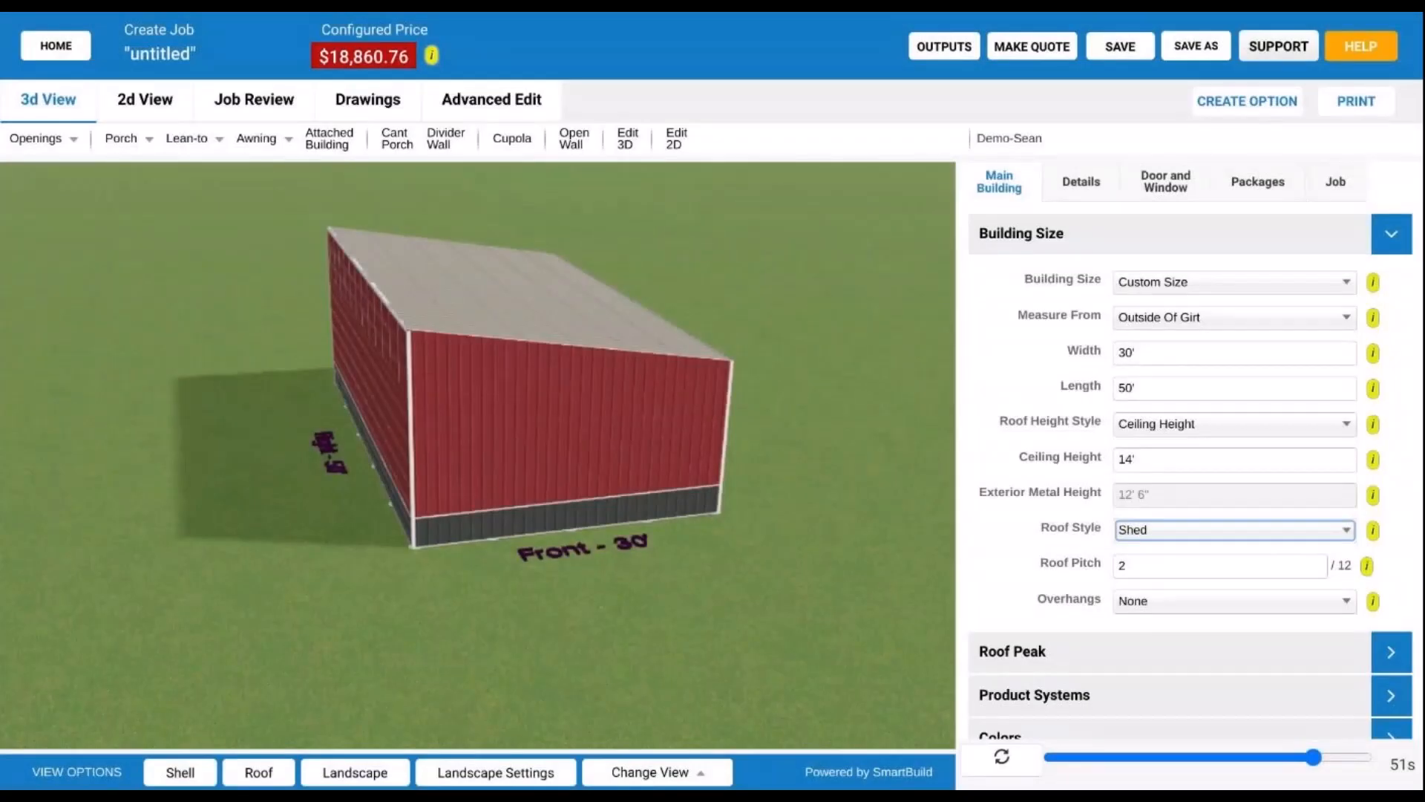
- Pick the bottom-right preset in Change View for the elevated front-left corner angle
{"action": "left_click", "coordinate": [672, 772]}
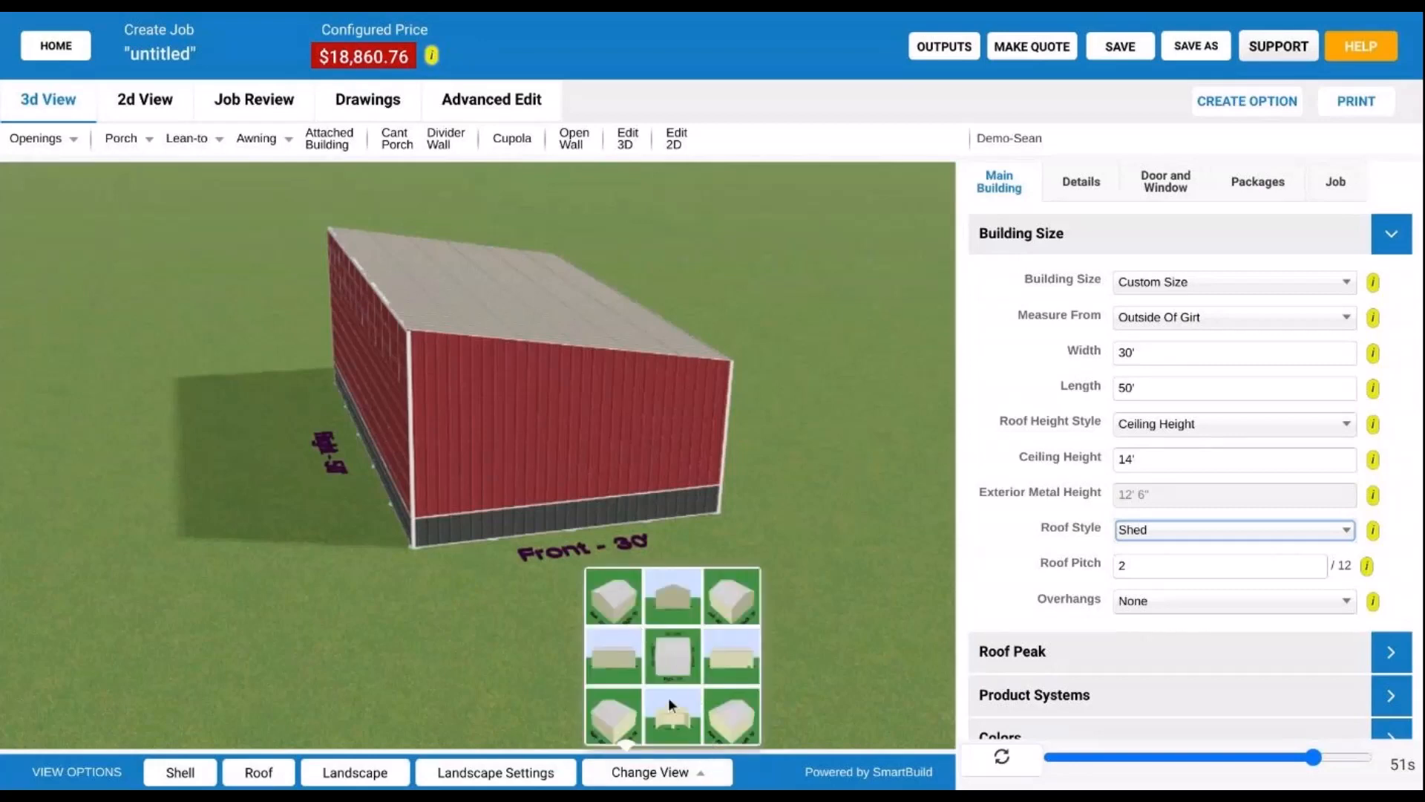
{"action": "left_click", "coordinate": [724, 719]}
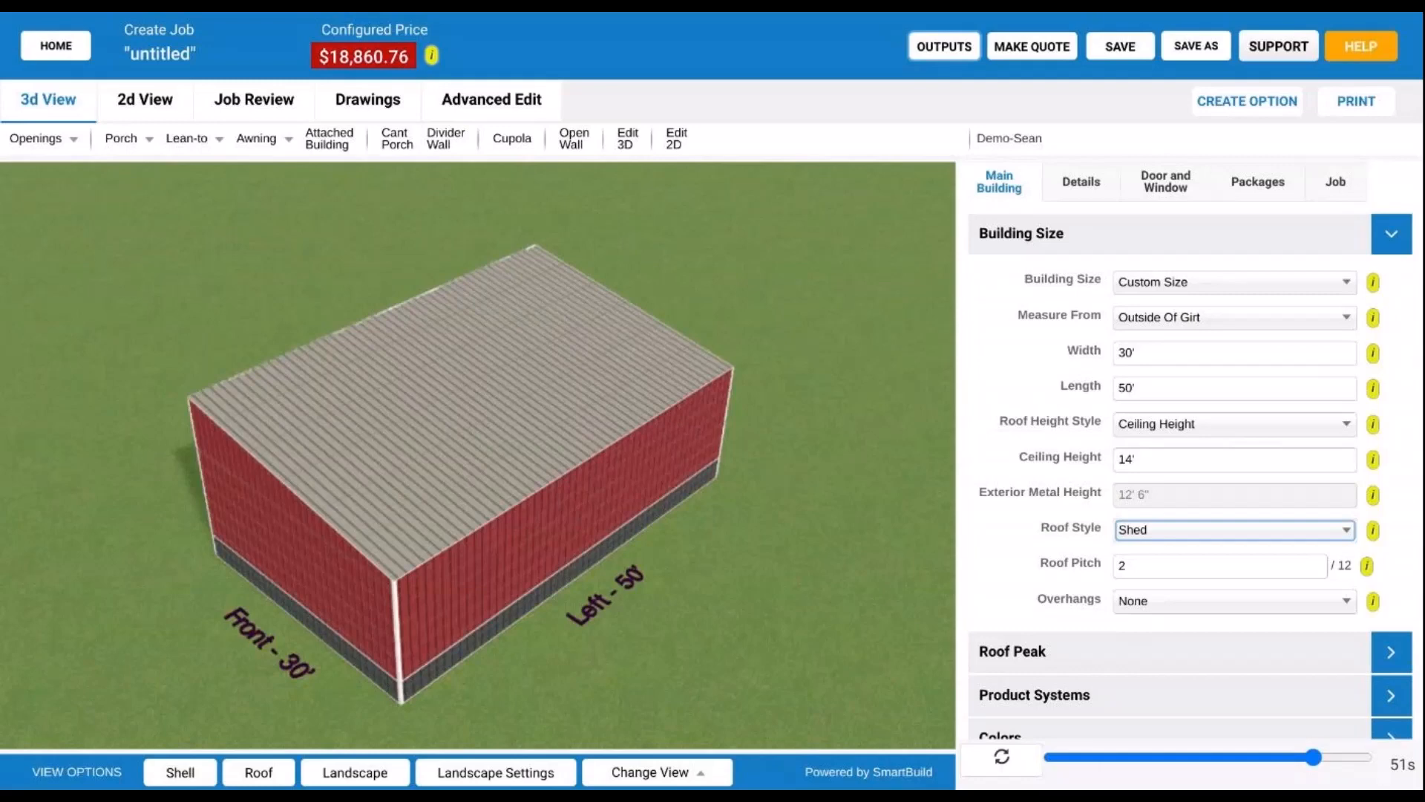
{"action": "left_click_drag", "start_coordinate": [492, 523], "coordinate": [604, 482]}
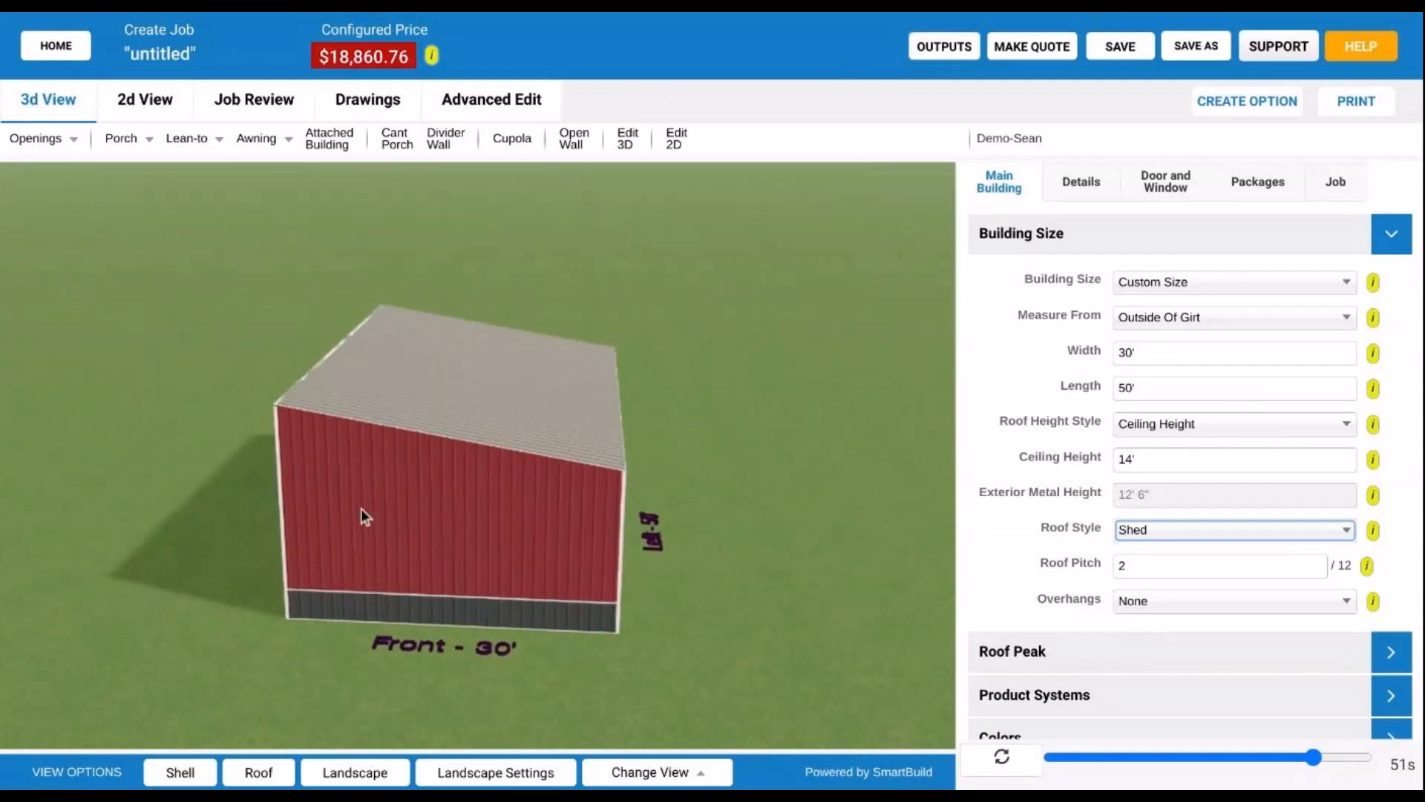
{"action": "left_click_drag", "start_coordinate": [363, 509], "coordinate": [621, 498]}
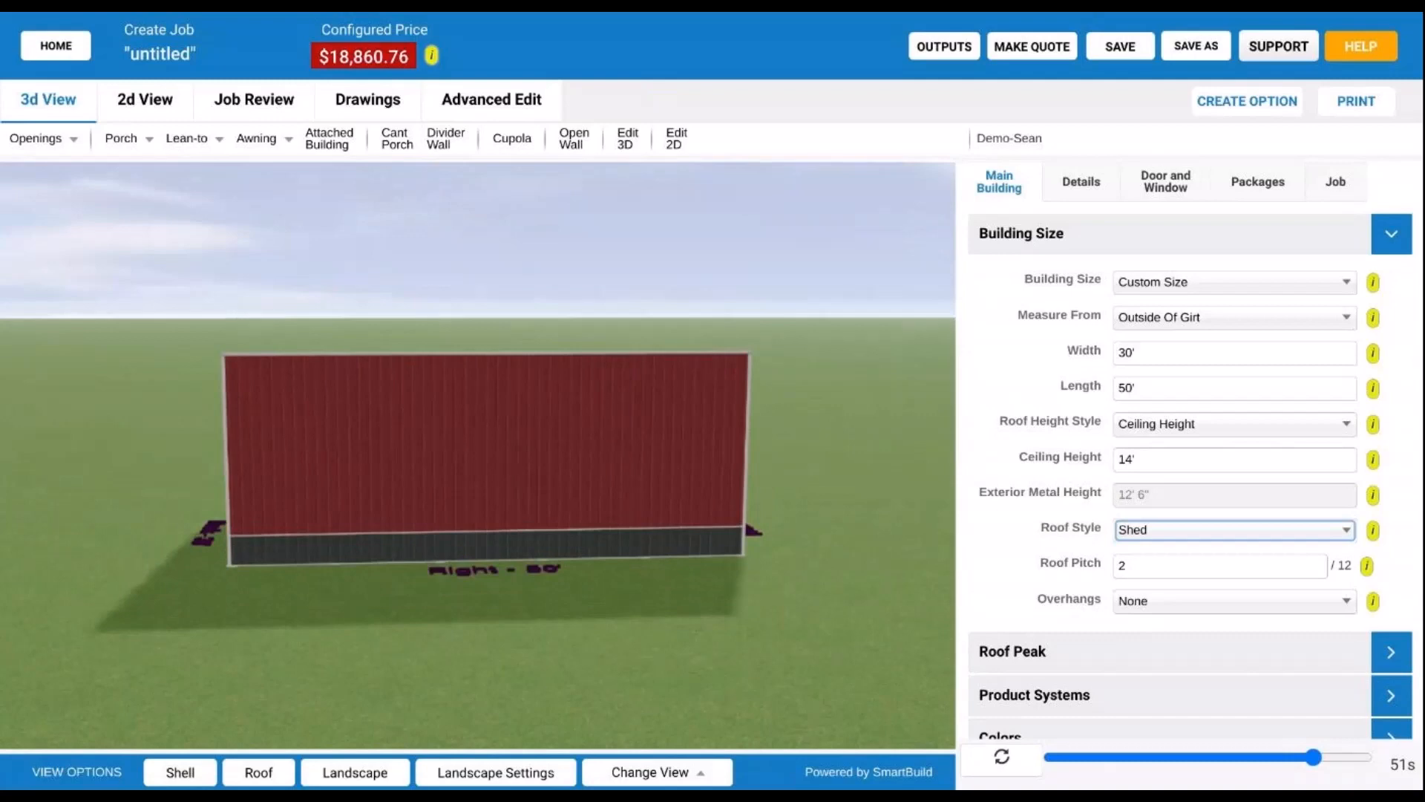
{"action": "scroll", "coordinate": [646, 480], "scroll_direction": "down", "scroll_amount": 1}
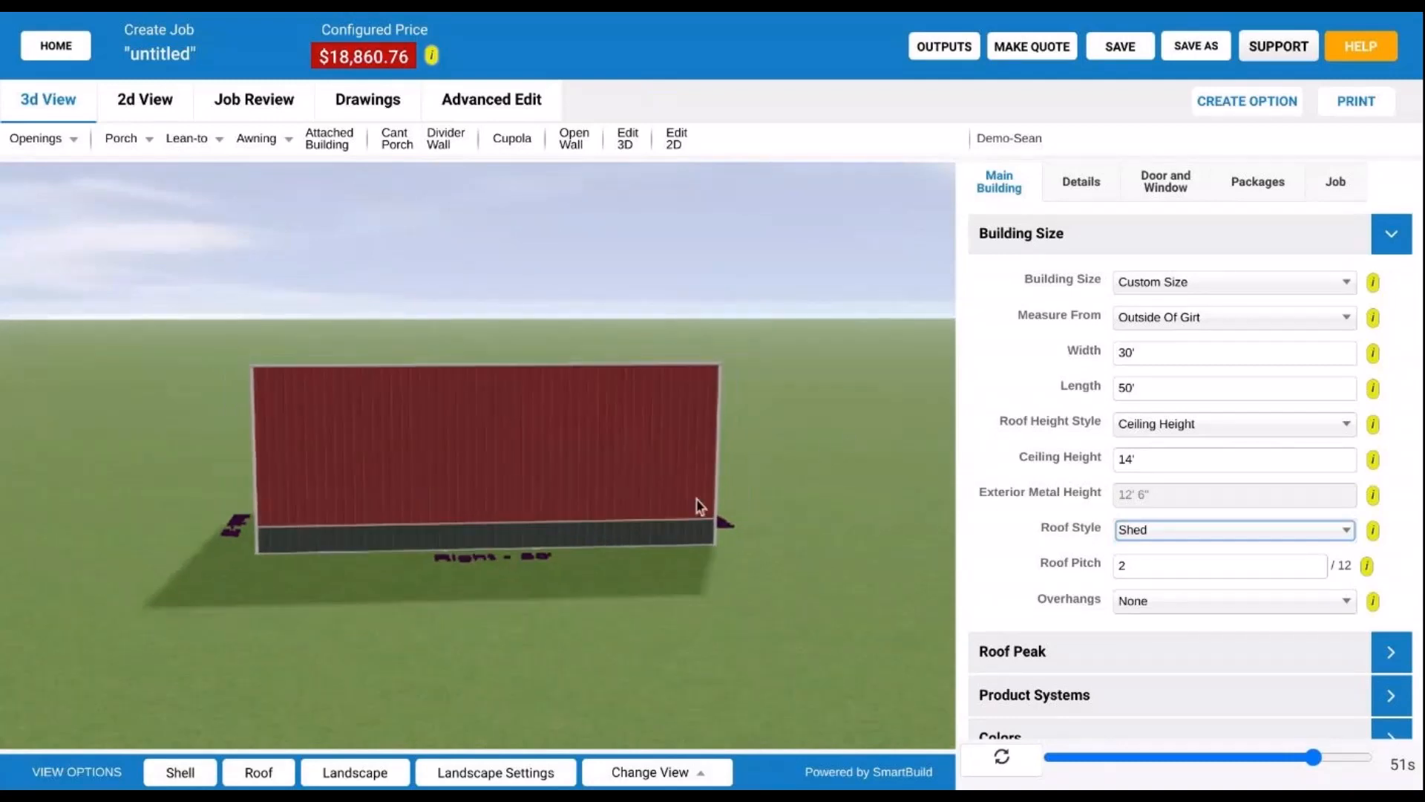
{"action": "left_click_drag", "start_coordinate": [701, 503], "coordinate": [249, 530]}
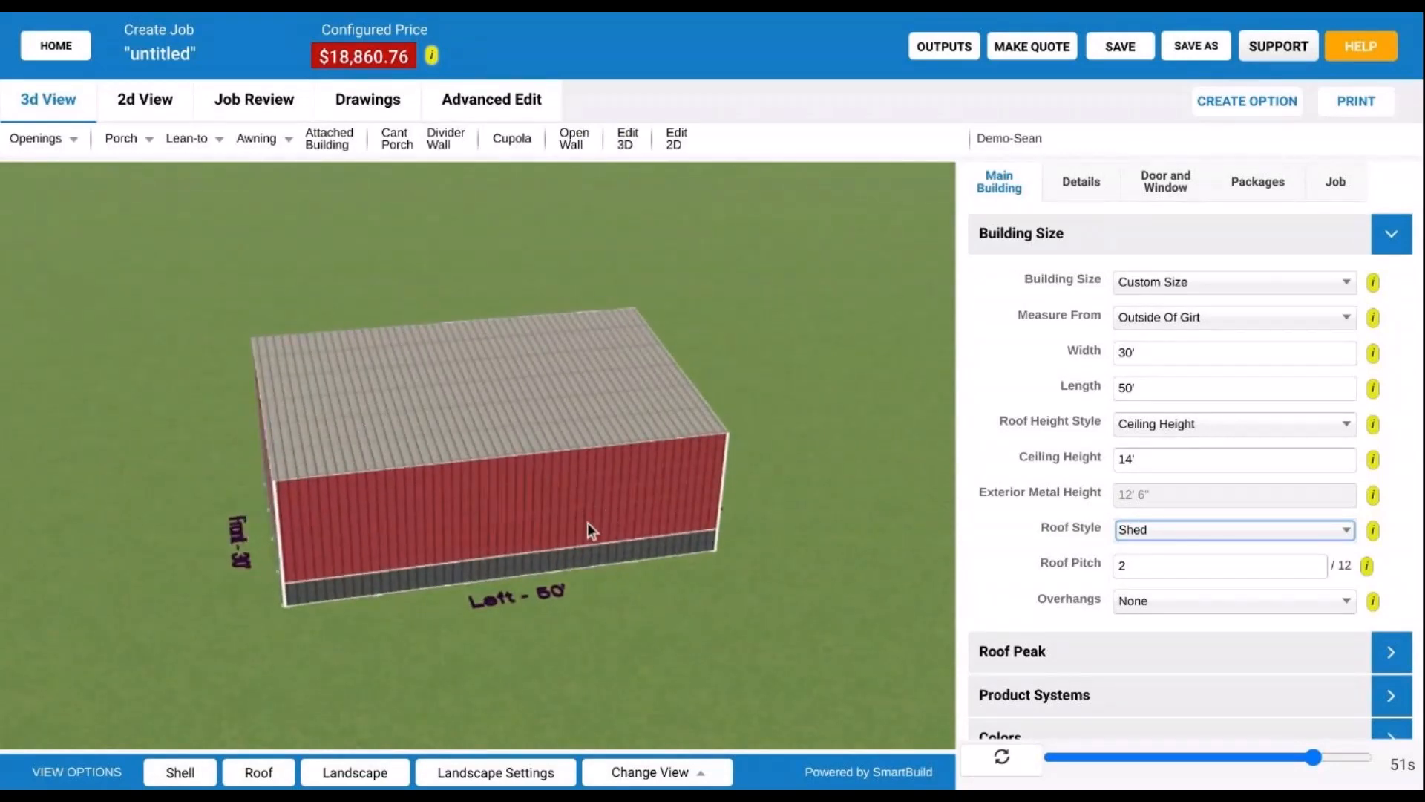
{"action": "left_click_drag", "start_coordinate": [583, 524], "coordinate": [829, 518]}
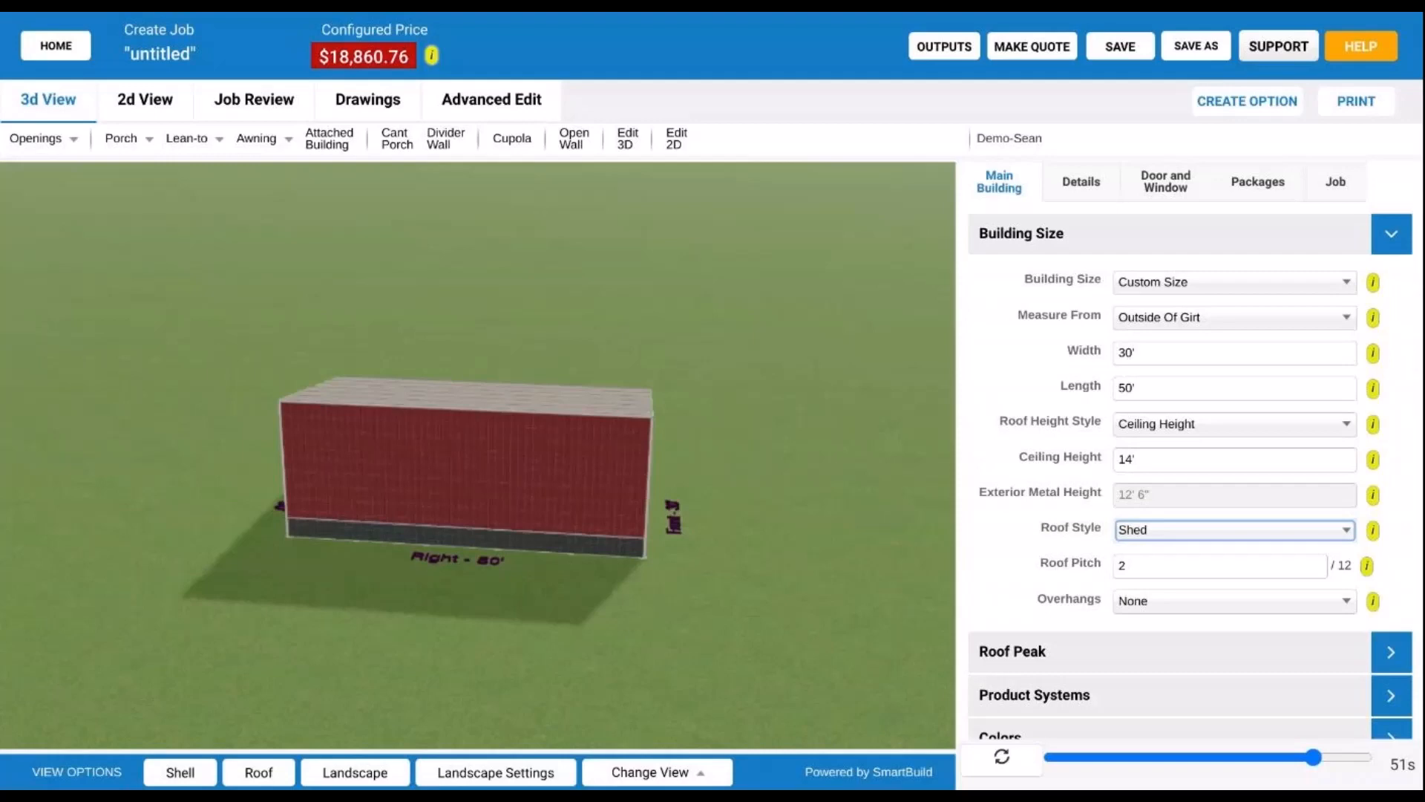
{"action": "left_click", "coordinate": [1200, 601]}
{"action": "left_click", "coordinate": [1231, 553]}
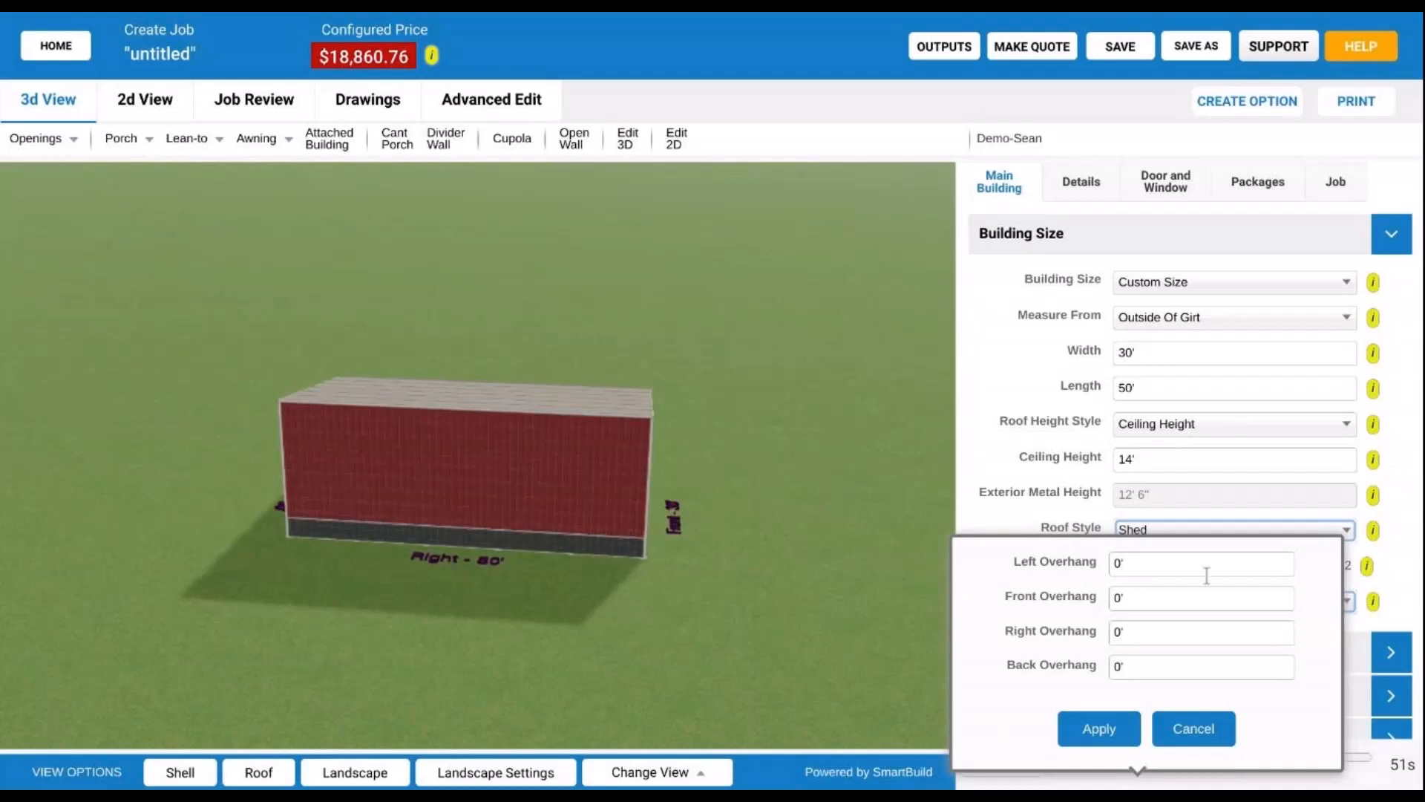
{"action": "left_click", "coordinate": [1193, 728]}
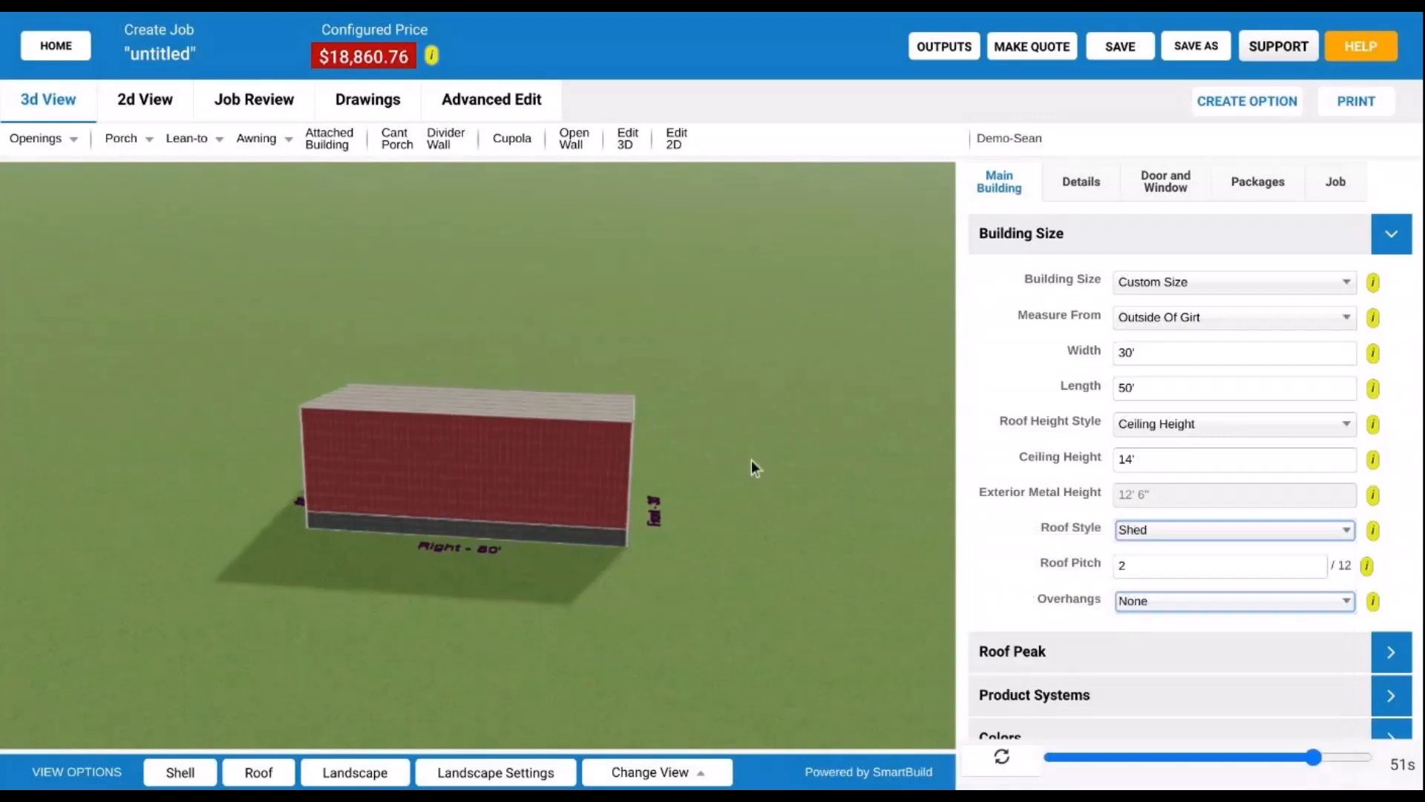
{"action": "left_click_drag", "start_coordinate": [733, 460], "coordinate": [220, 601]}
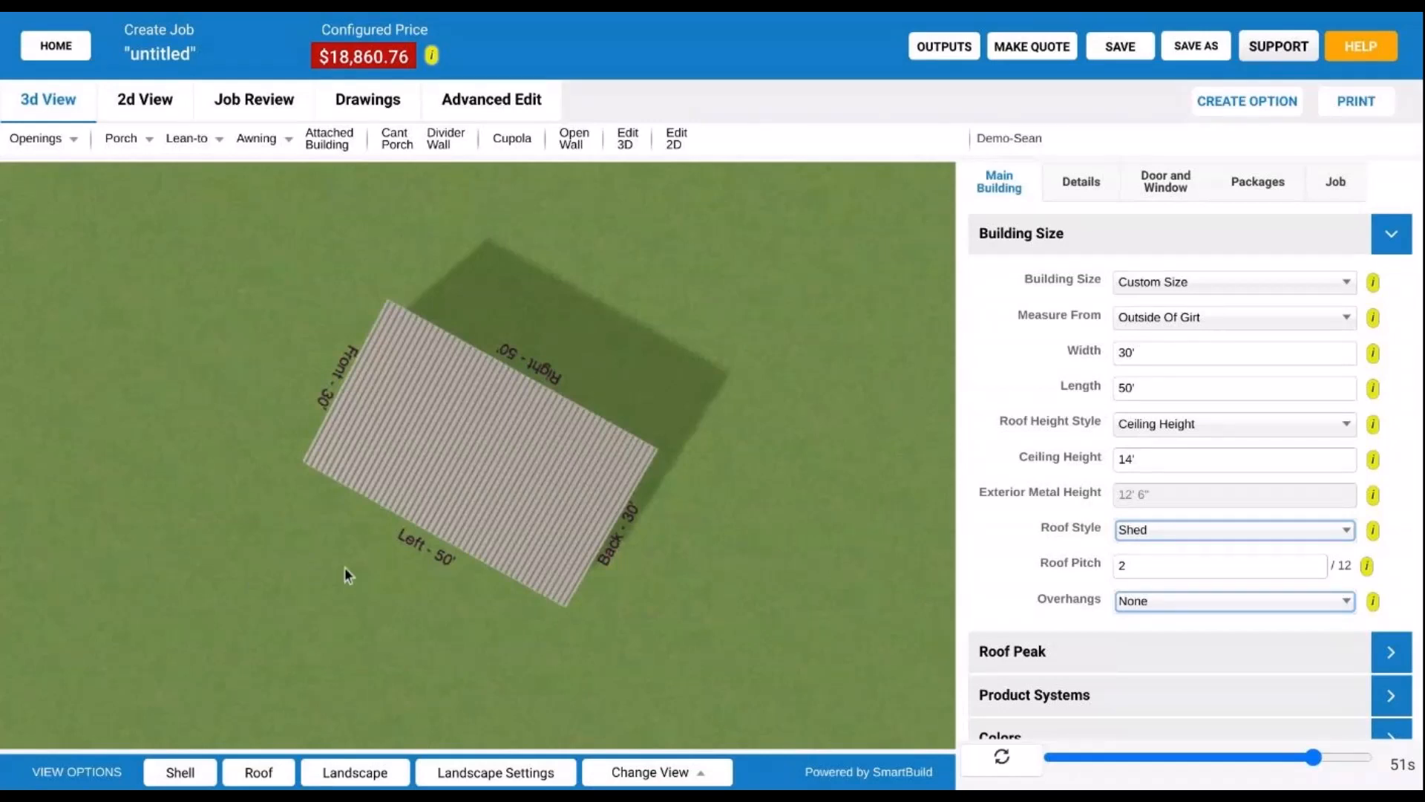
- Orbit the shed through perspective, top-down roof and low Front/Left views, then level on a wall
{"action": "left_click_drag", "start_coordinate": [344, 567], "coordinate": [609, 496]}
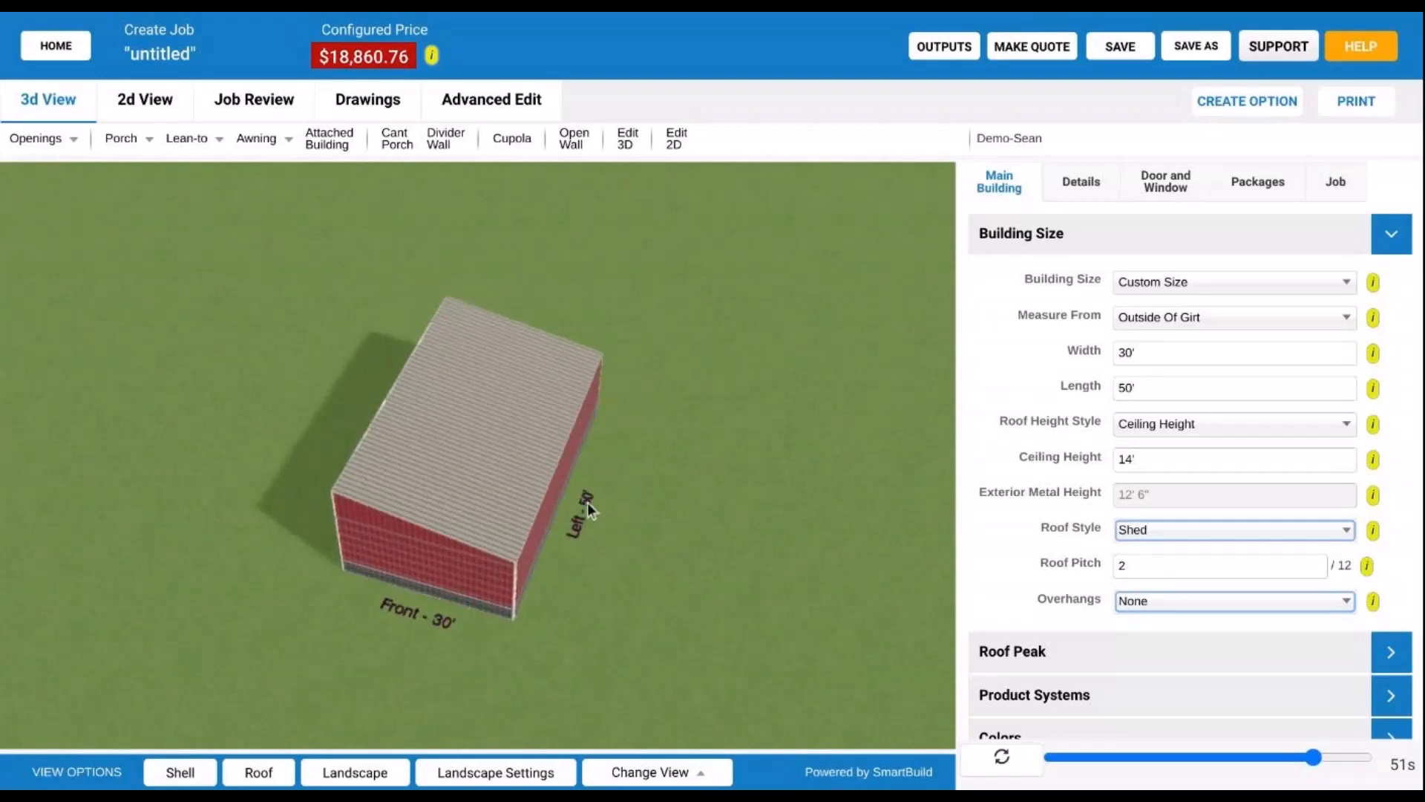
{"action": "left_click_drag", "start_coordinate": [586, 502], "coordinate": [500, 556]}
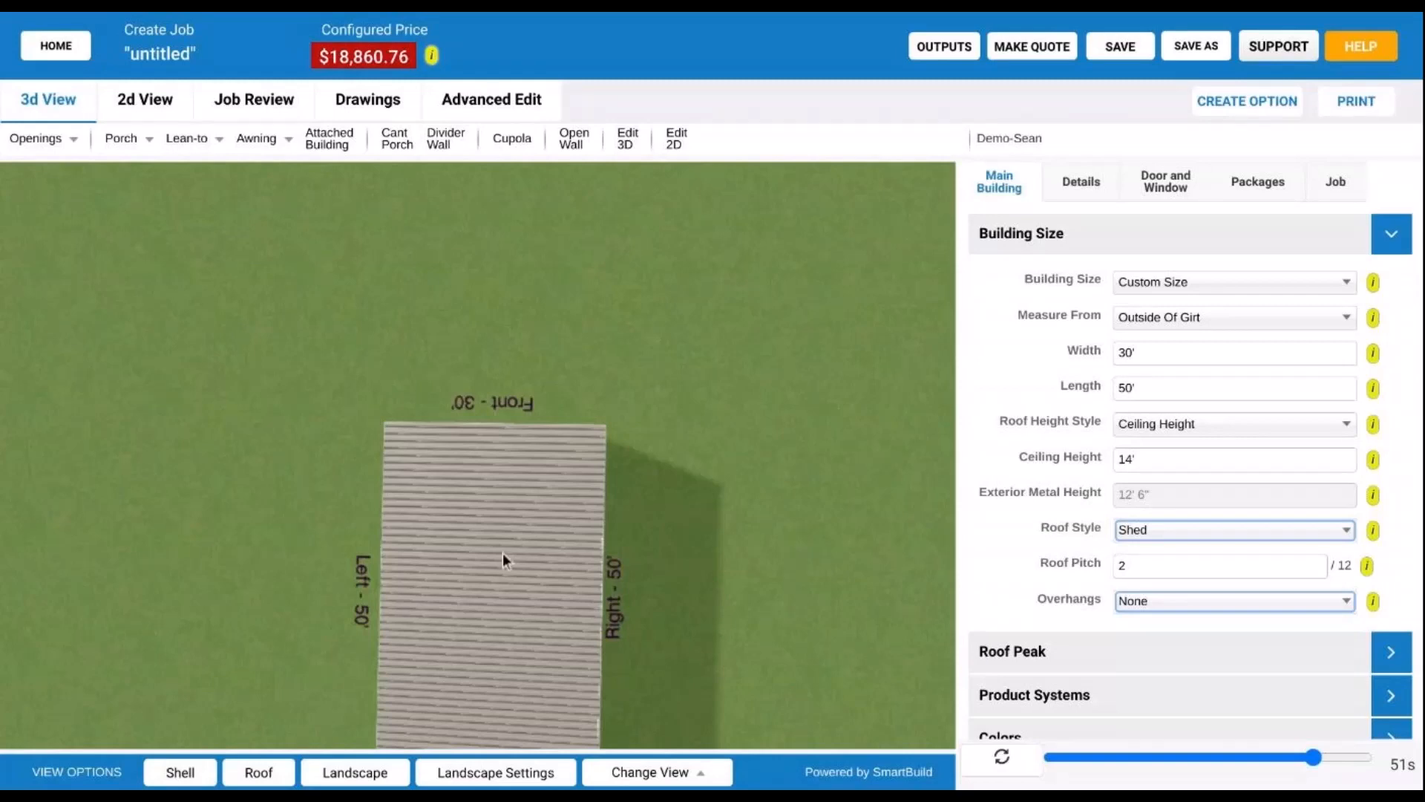
{"action": "left_click_drag", "start_coordinate": [502, 554], "coordinate": [507, 480]}
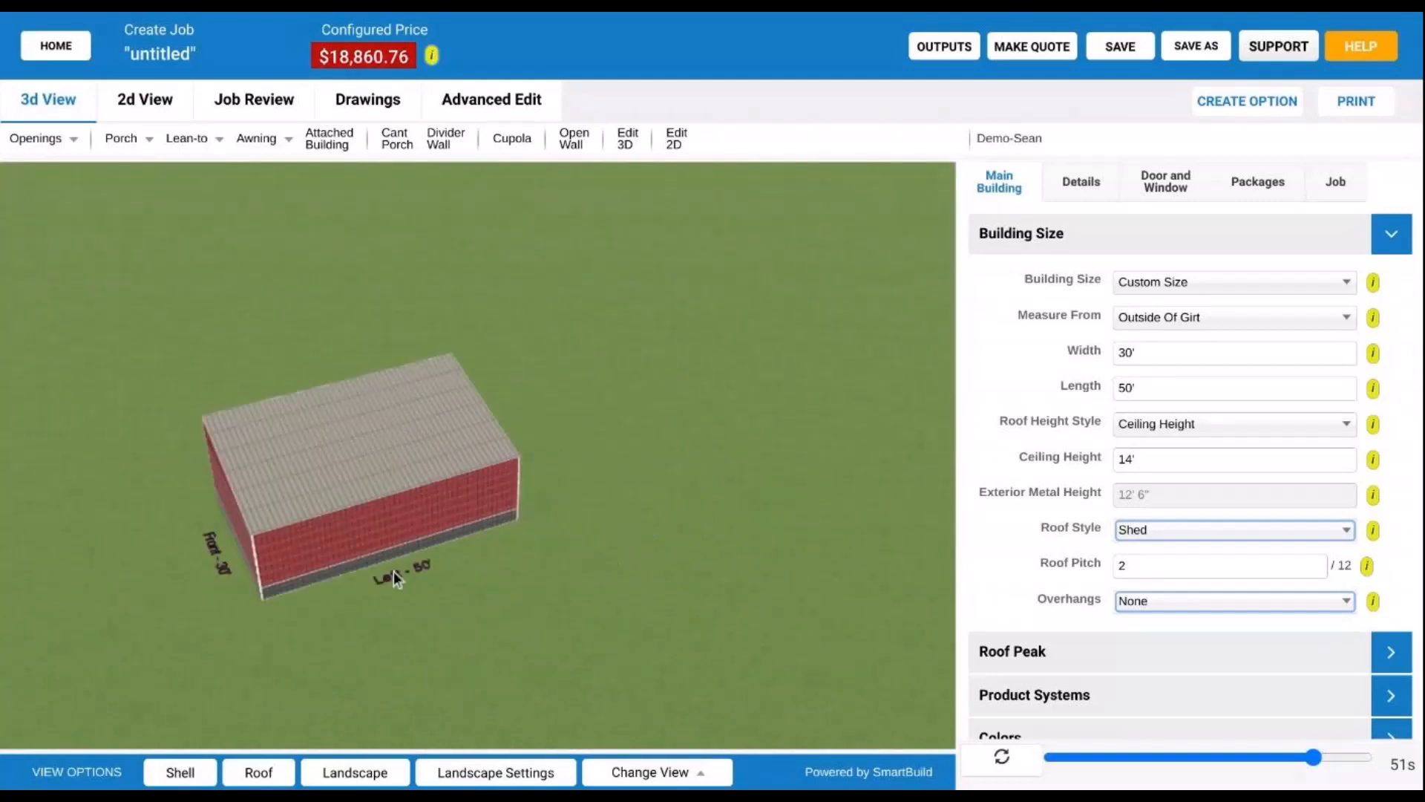
{"action": "left_click_drag", "start_coordinate": [393, 571], "coordinate": [545, 545]}
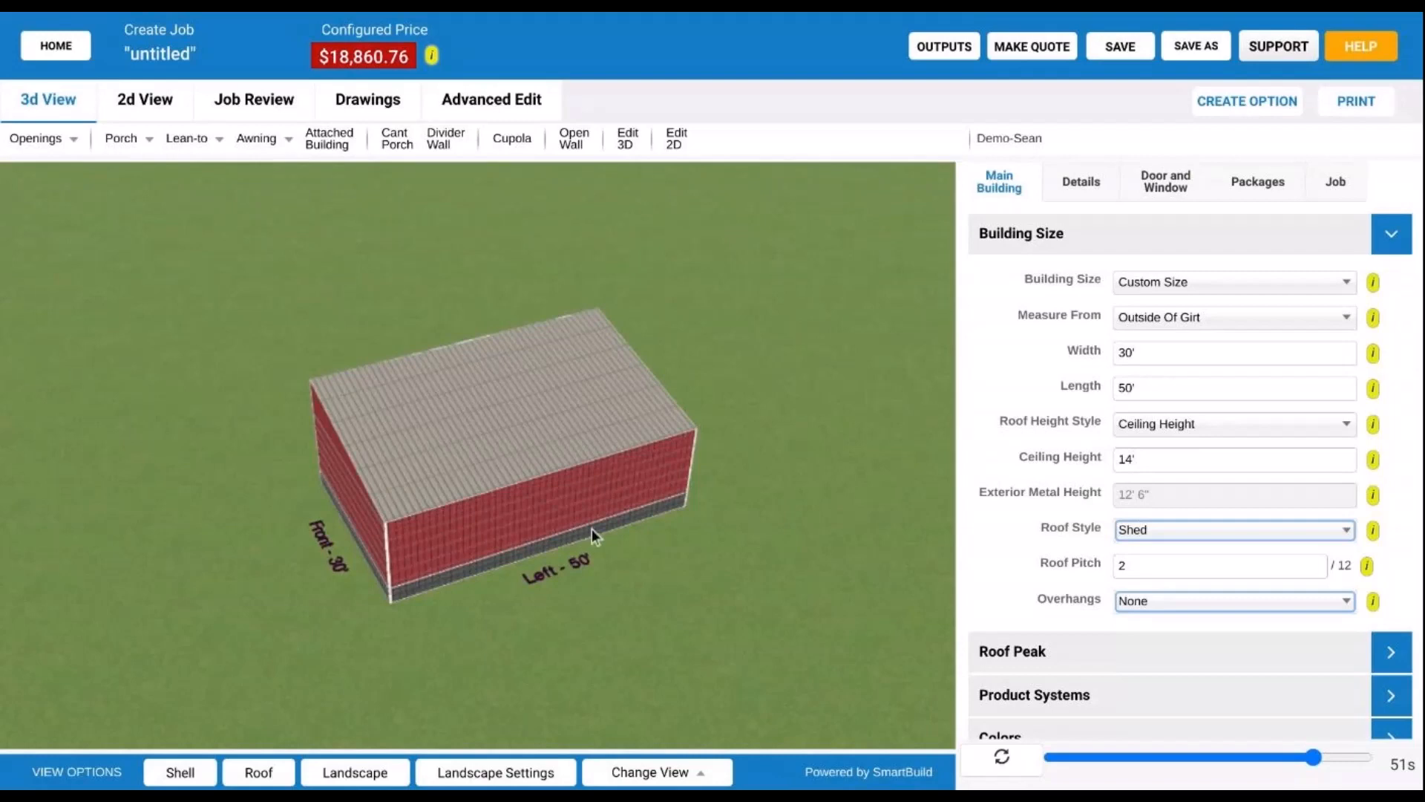
{"action": "left_click_drag", "start_coordinate": [591, 529], "coordinate": [686, 554]}
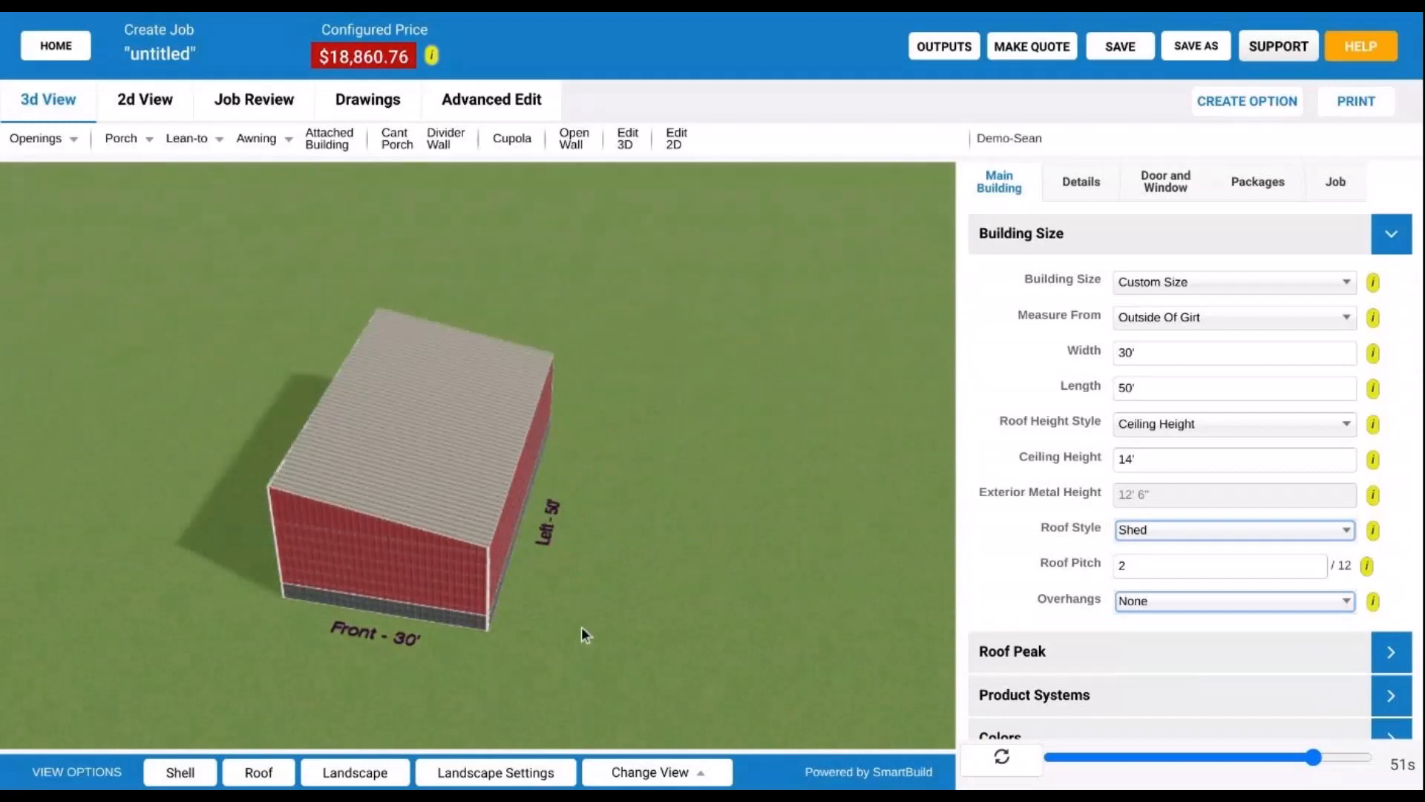
{"action": "left_click_drag", "start_coordinate": [450, 617], "coordinate": [1018, 537]}
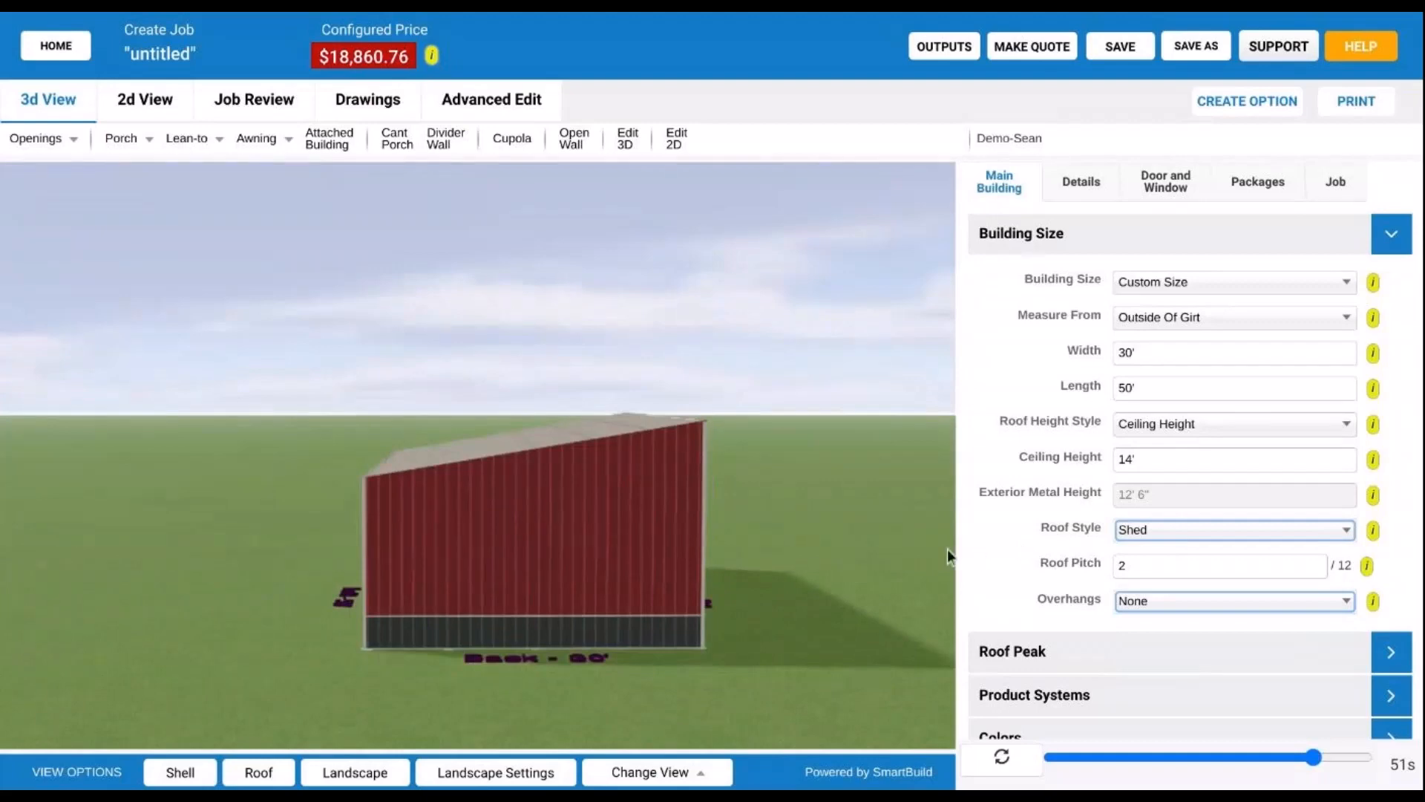
- Zoom through the wall into the interior and pan to reveal the left wall framing
{"action": "scroll", "coordinate": [591, 669], "scroll_direction": "up", "scroll_amount": 10}
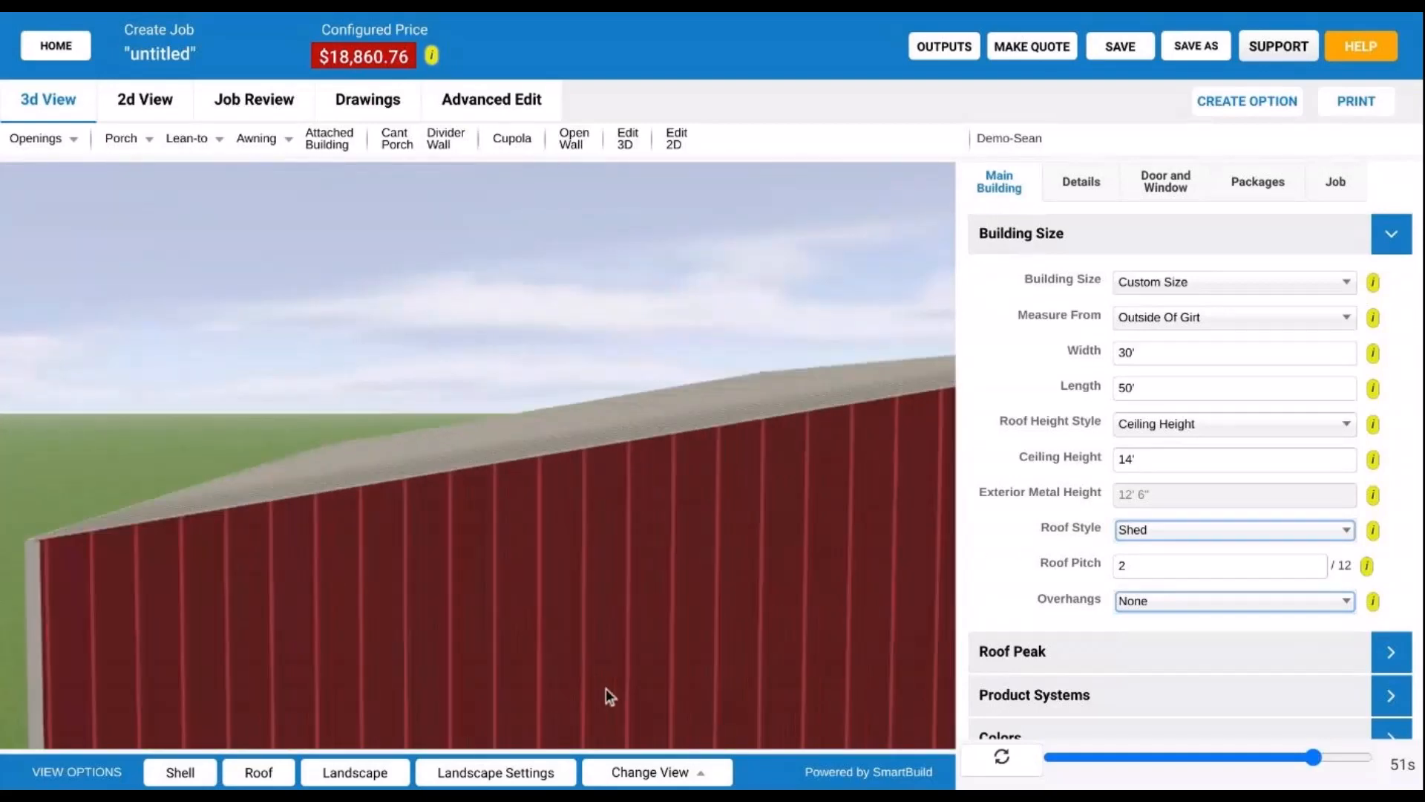
{"action": "scroll", "coordinate": [606, 690], "scroll_direction": "up", "scroll_amount": 6}
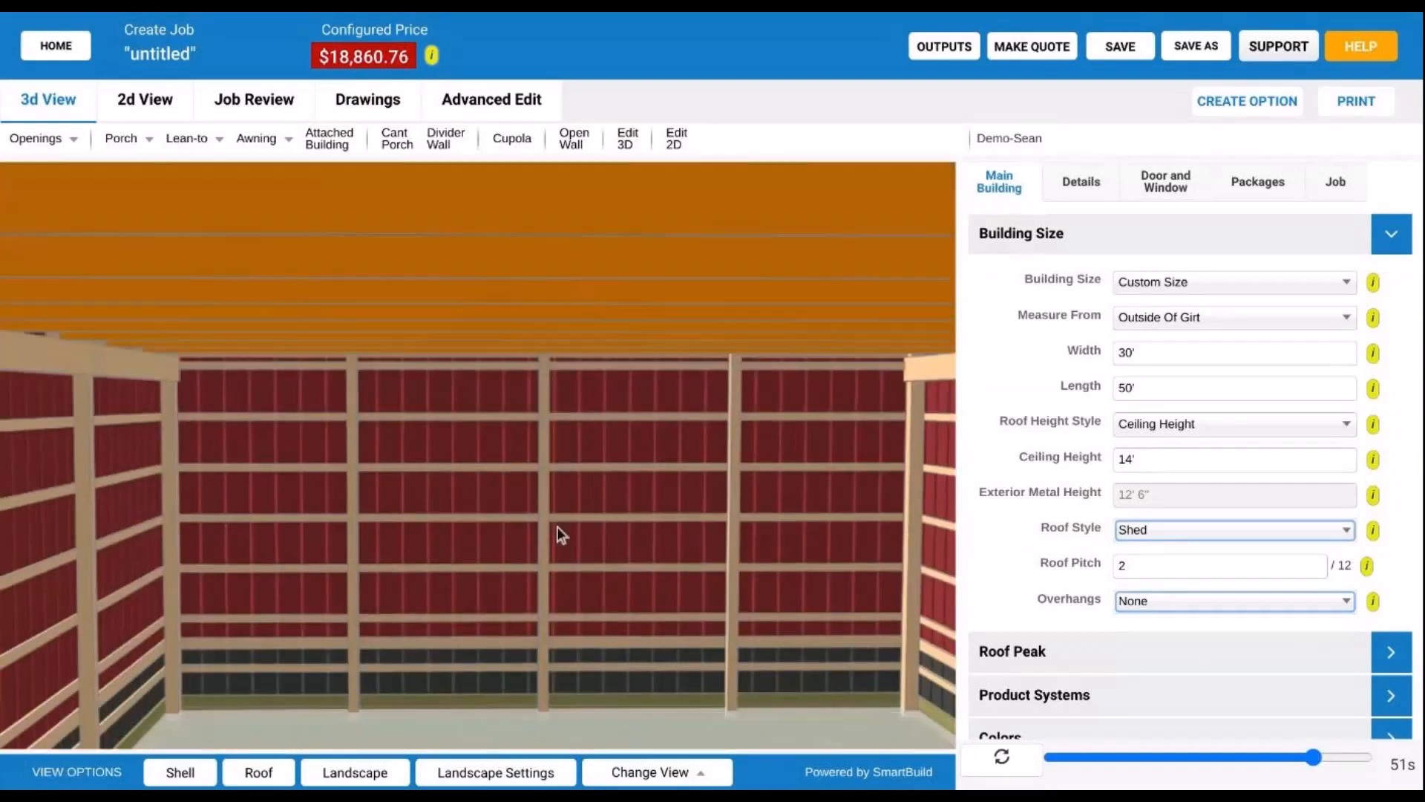
{"action": "scroll", "coordinate": [558, 528], "scroll_direction": "up", "scroll_amount": 3}
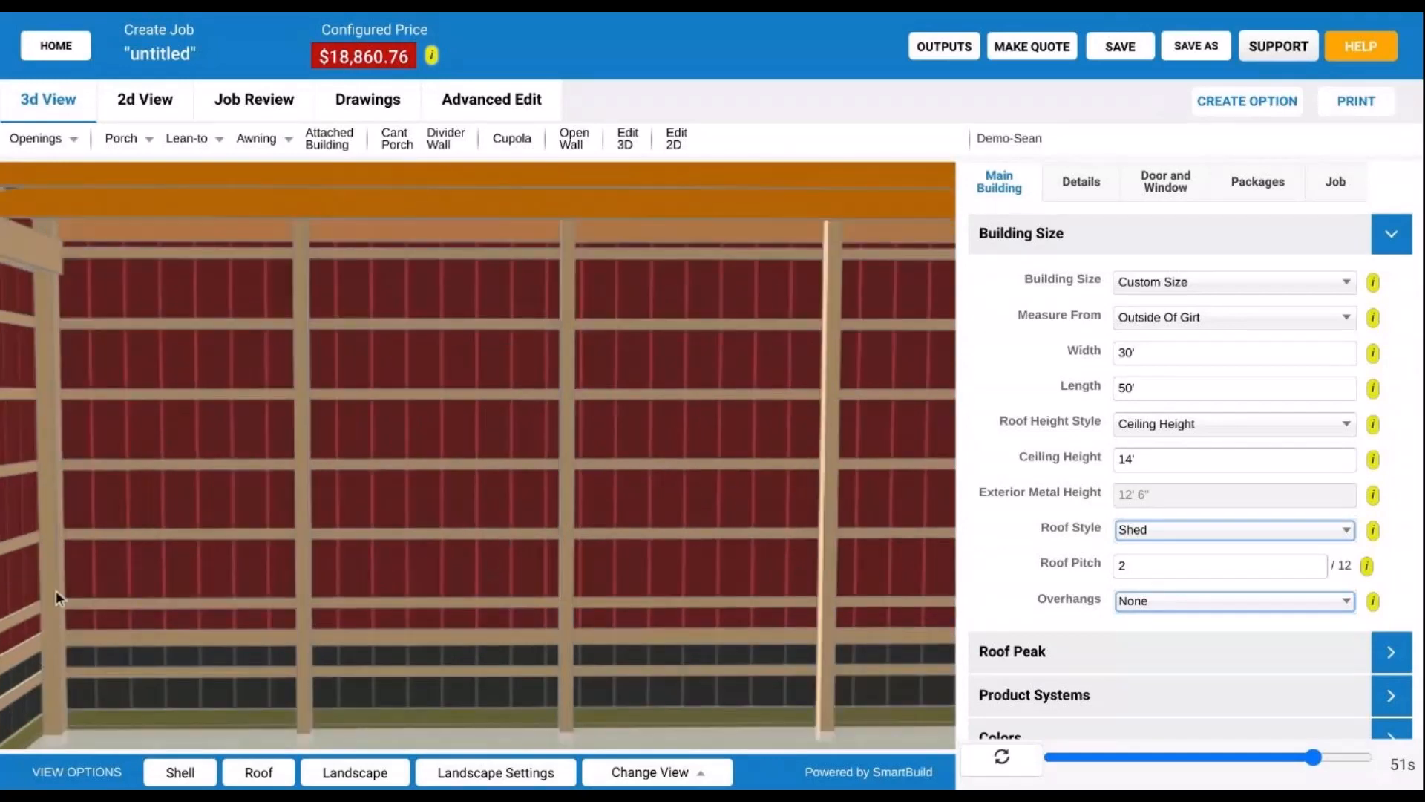
{"action": "scroll", "coordinate": [489, 554], "scroll_direction": "up", "scroll_amount": 4}
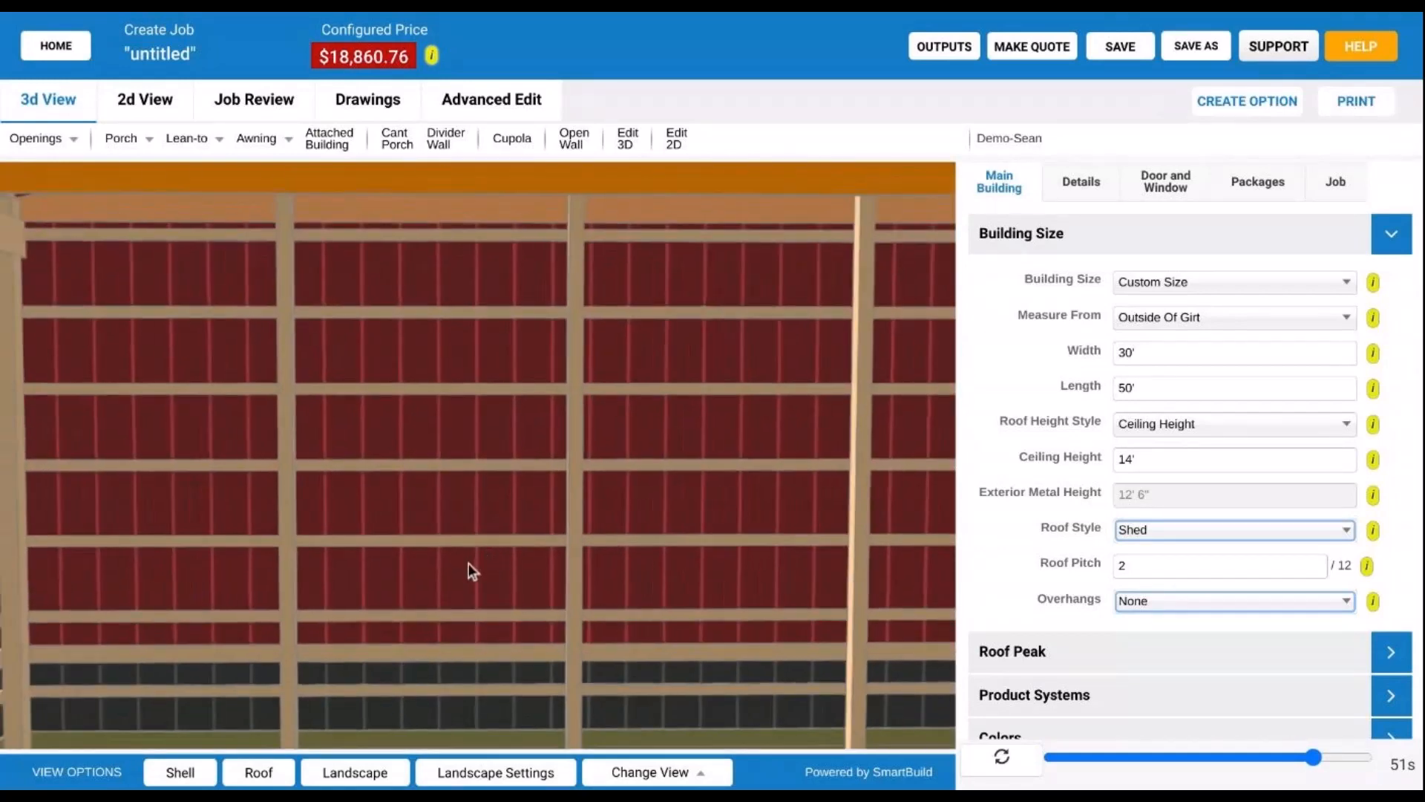
{"action": "scroll", "coordinate": [469, 562], "scroll_direction": "down", "scroll_amount": 3}
{"action": "right_click_drag", "start_coordinate": [651, 524], "coordinate": [580, 535]}
- Zoom back out and orbit to an elevated corner view of the roof, Front and Right walls
{"action": "scroll", "coordinate": [567, 537], "scroll_direction": "down", "scroll_amount": 3}
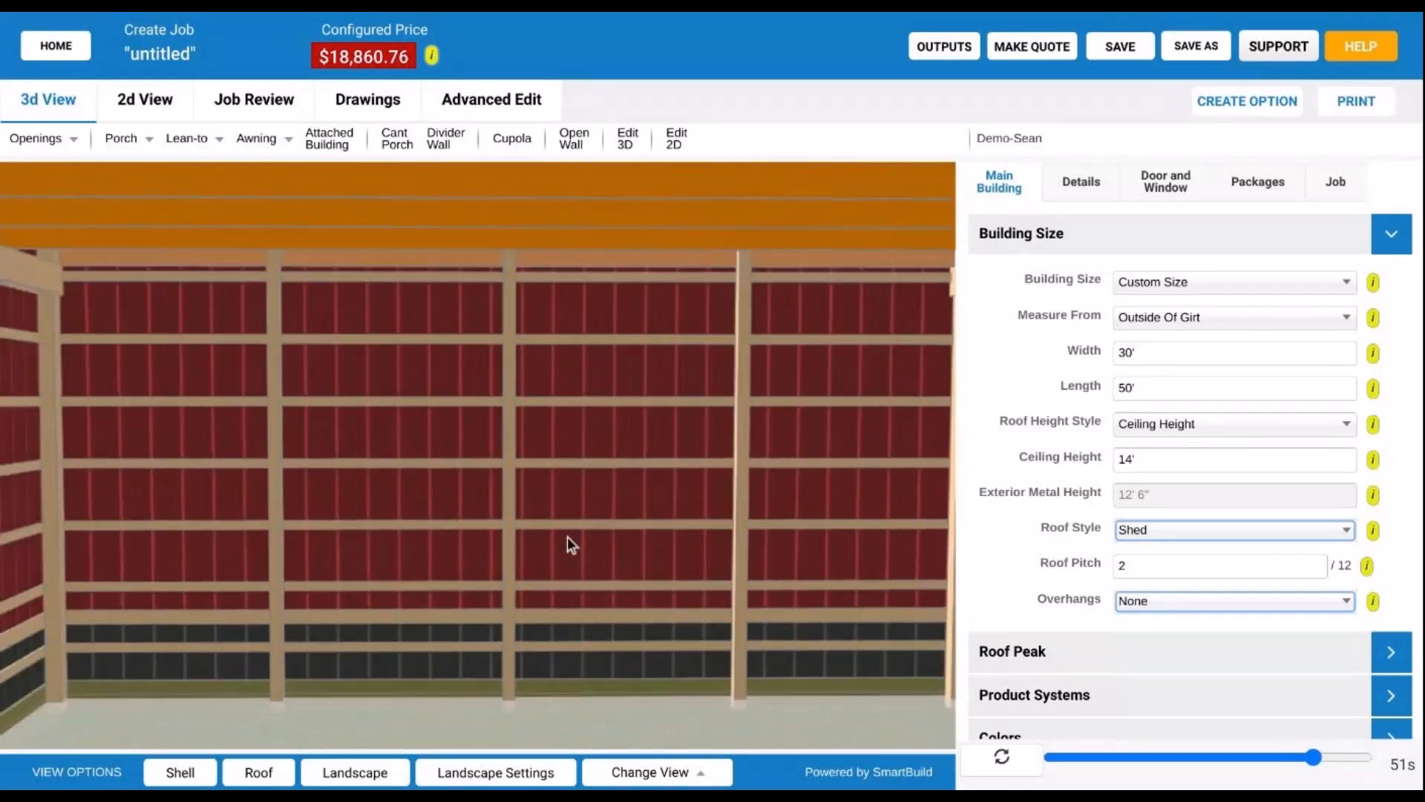
{"action": "scroll", "coordinate": [568, 536], "scroll_direction": "down", "scroll_amount": 3}
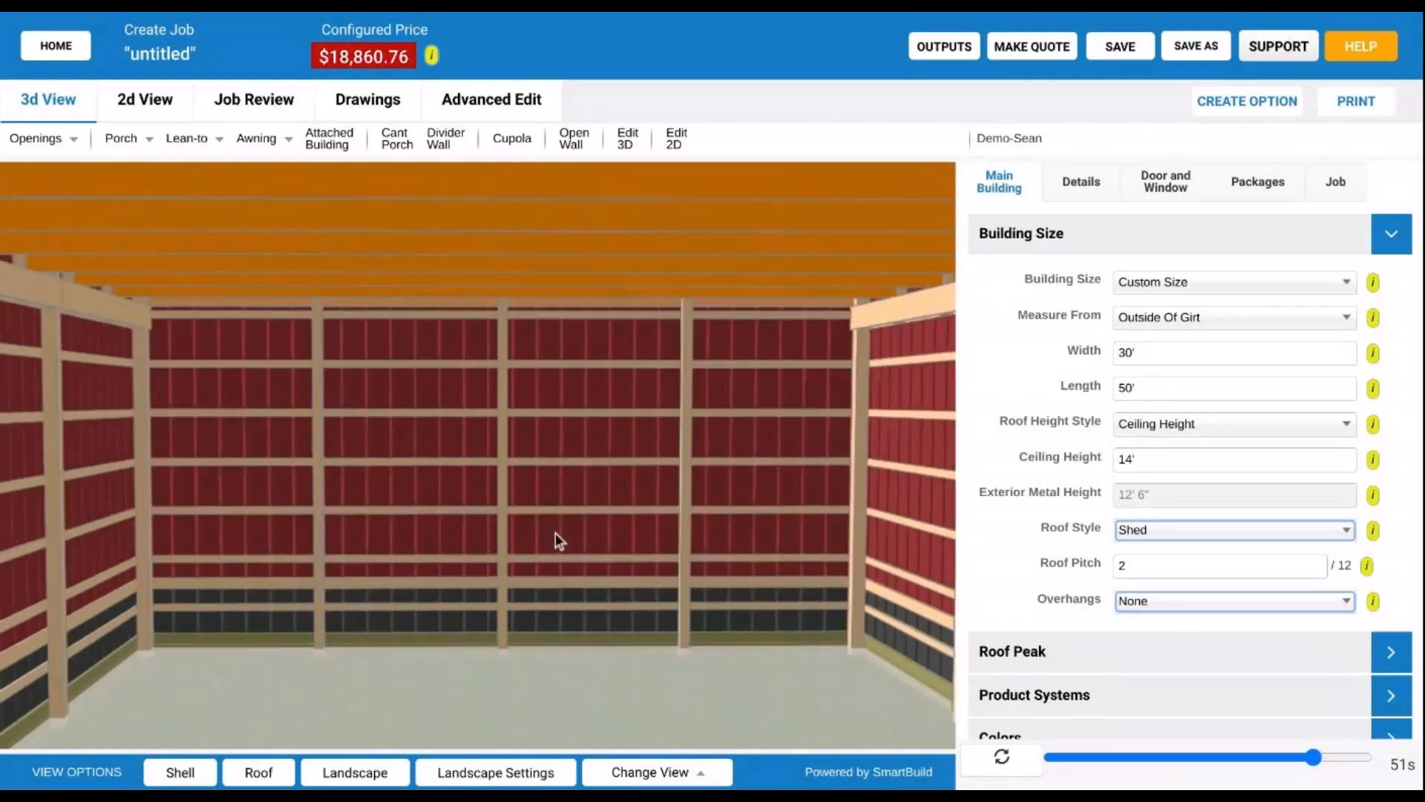
{"action": "scroll", "coordinate": [558, 528], "scroll_direction": "down", "scroll_amount": 10}
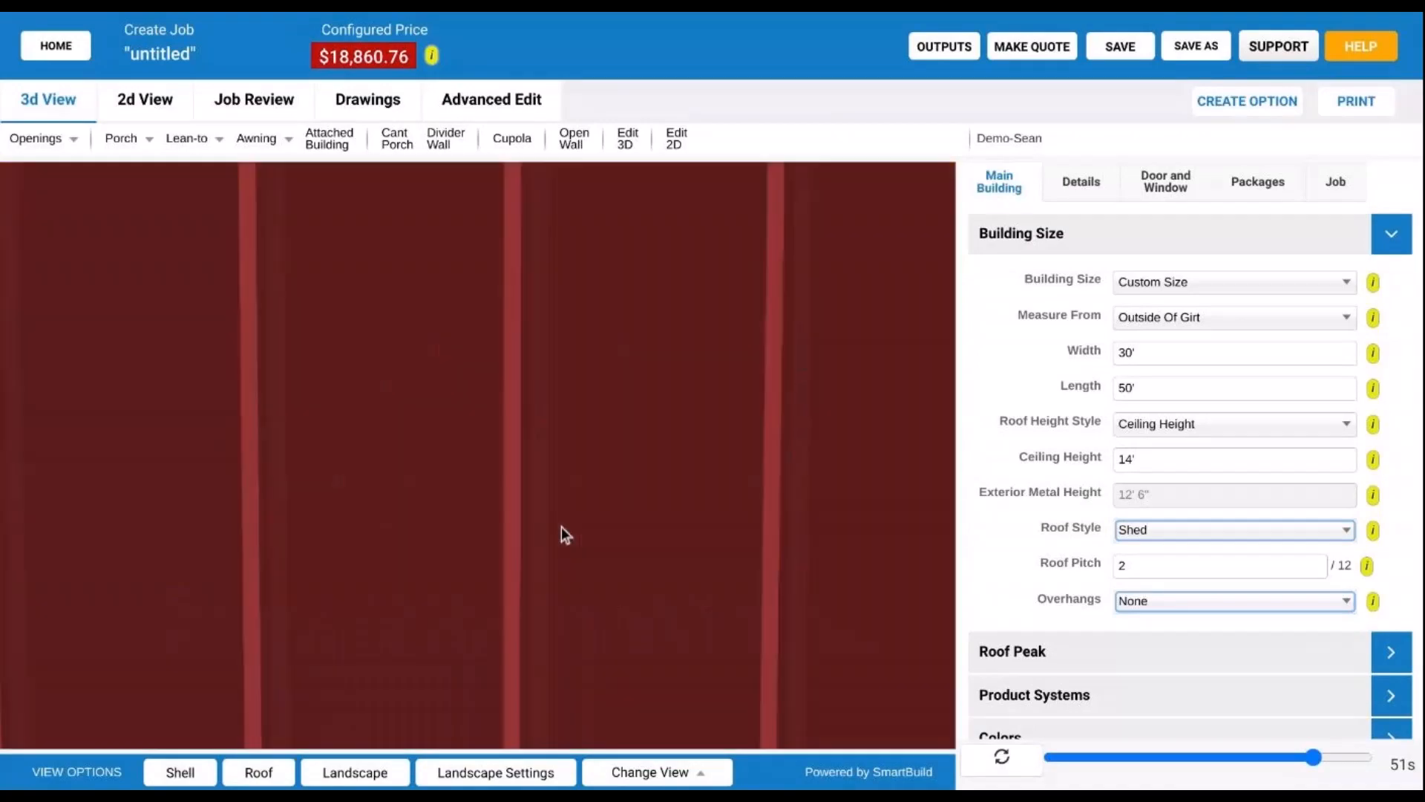
{"action": "left_click_drag", "start_coordinate": [698, 532], "coordinate": [274, 594]}
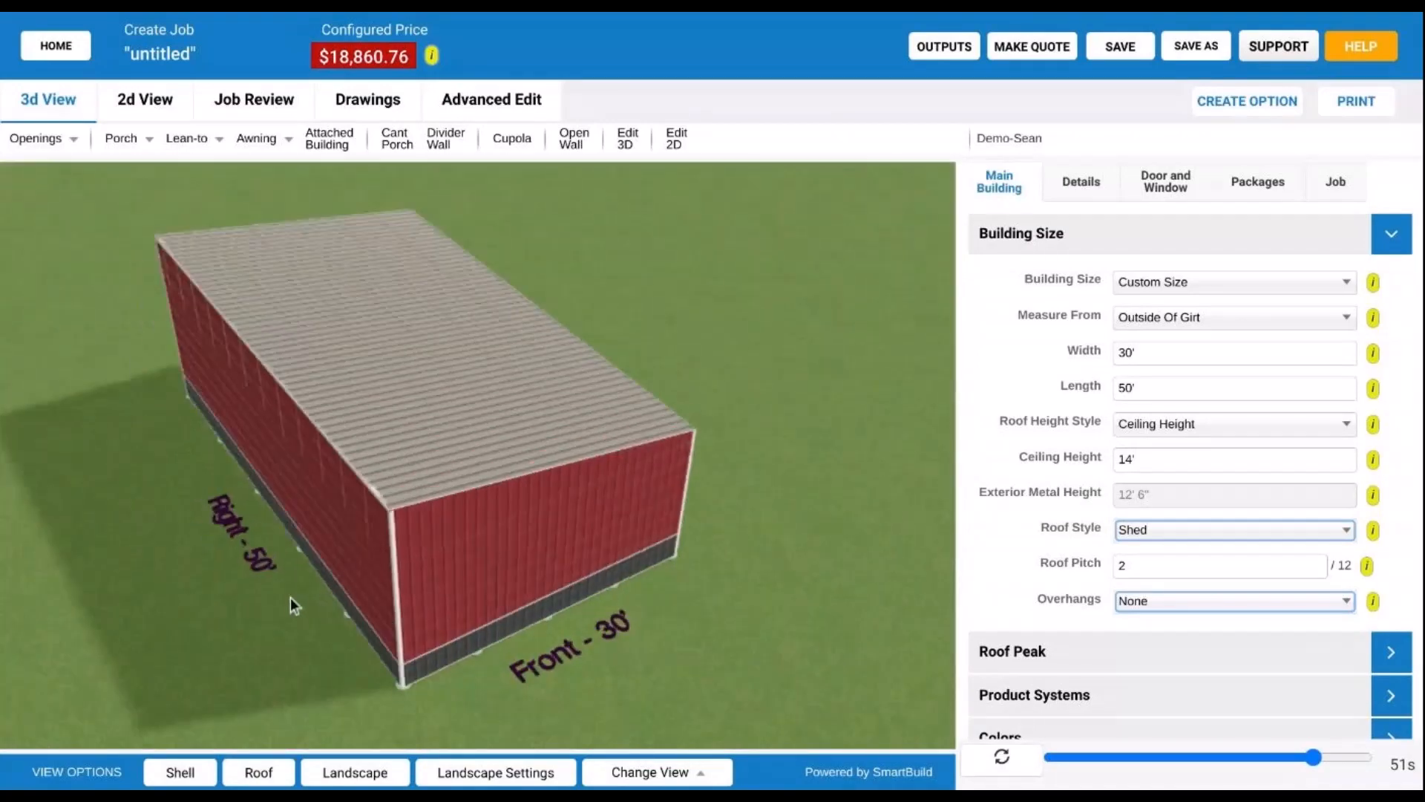
{"action": "scroll", "coordinate": [558, 570], "scroll_direction": "up", "scroll_amount": 3}
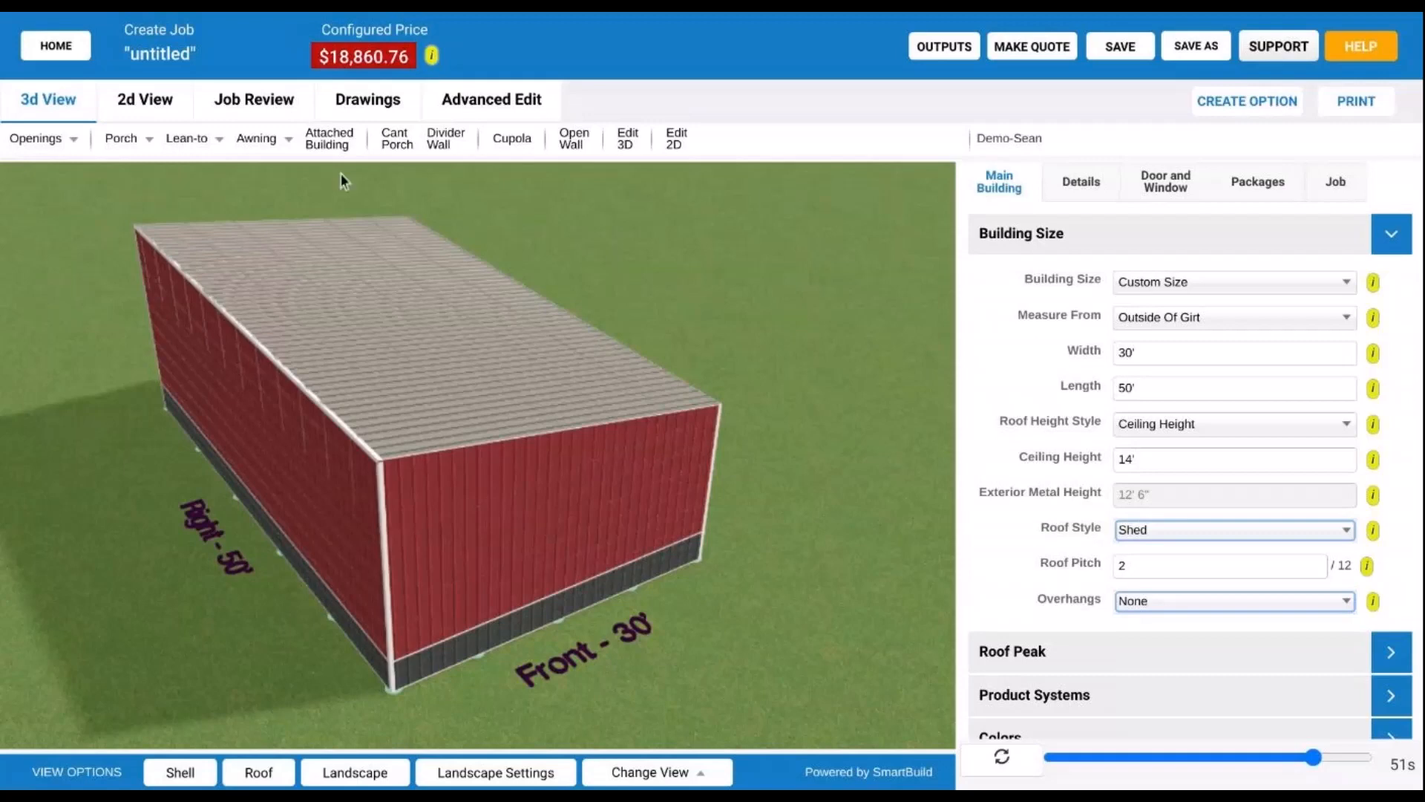
- Open Drawings and step through the Front, Left, Front, Right, Front, then Left elevations
{"action": "left_click", "coordinate": [368, 99]}
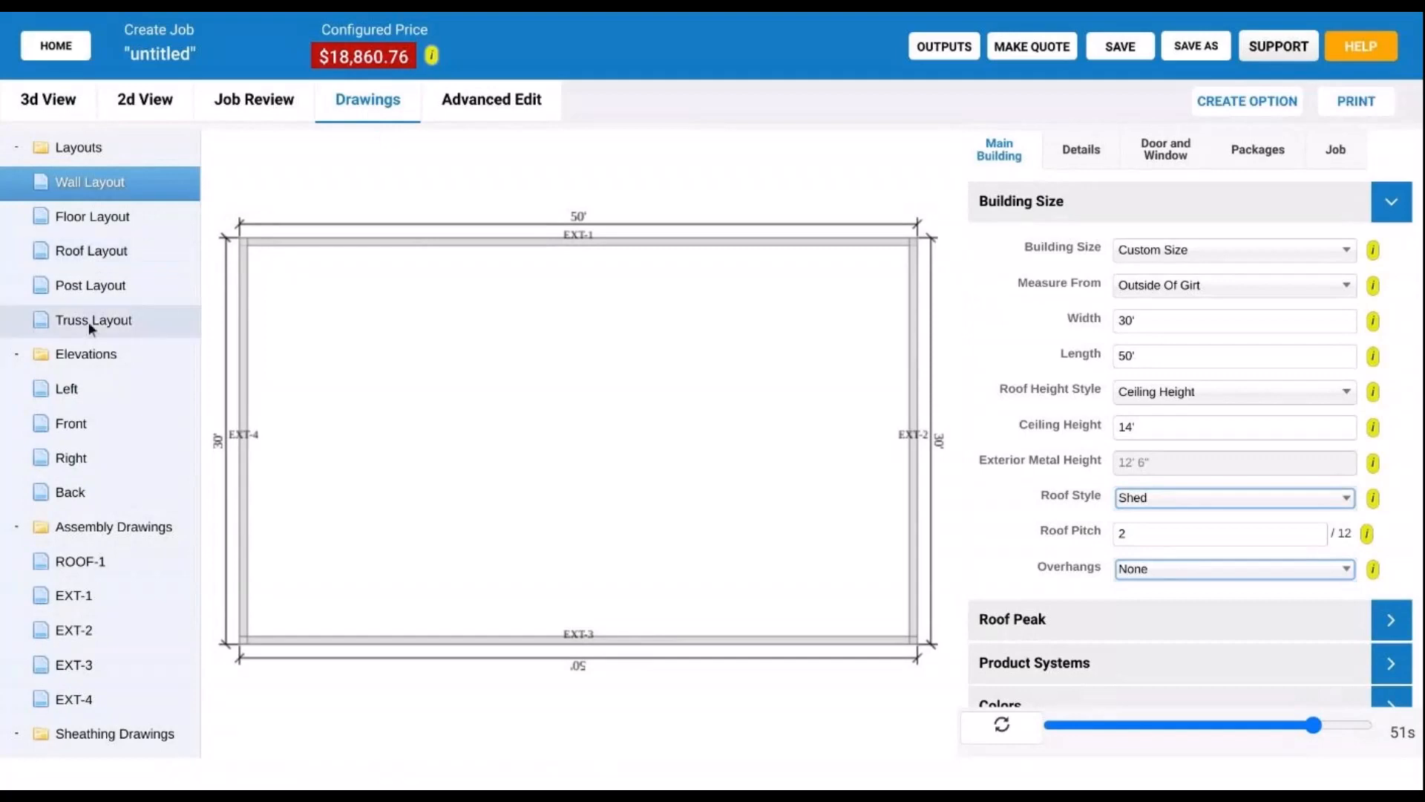
{"action": "left_click", "coordinate": [98, 434]}
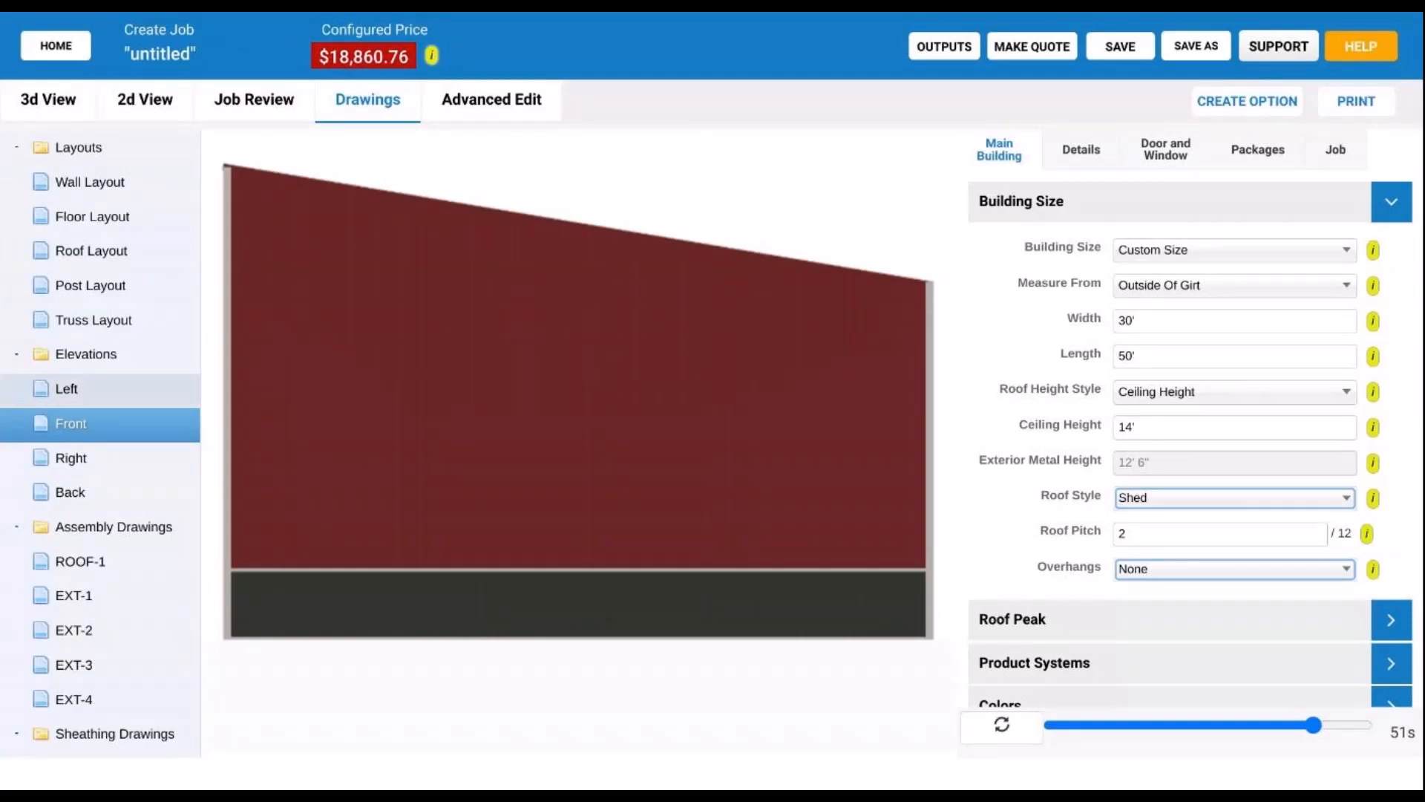
{"action": "left_click", "coordinate": [112, 394]}
{"action": "left_click", "coordinate": [118, 420]}
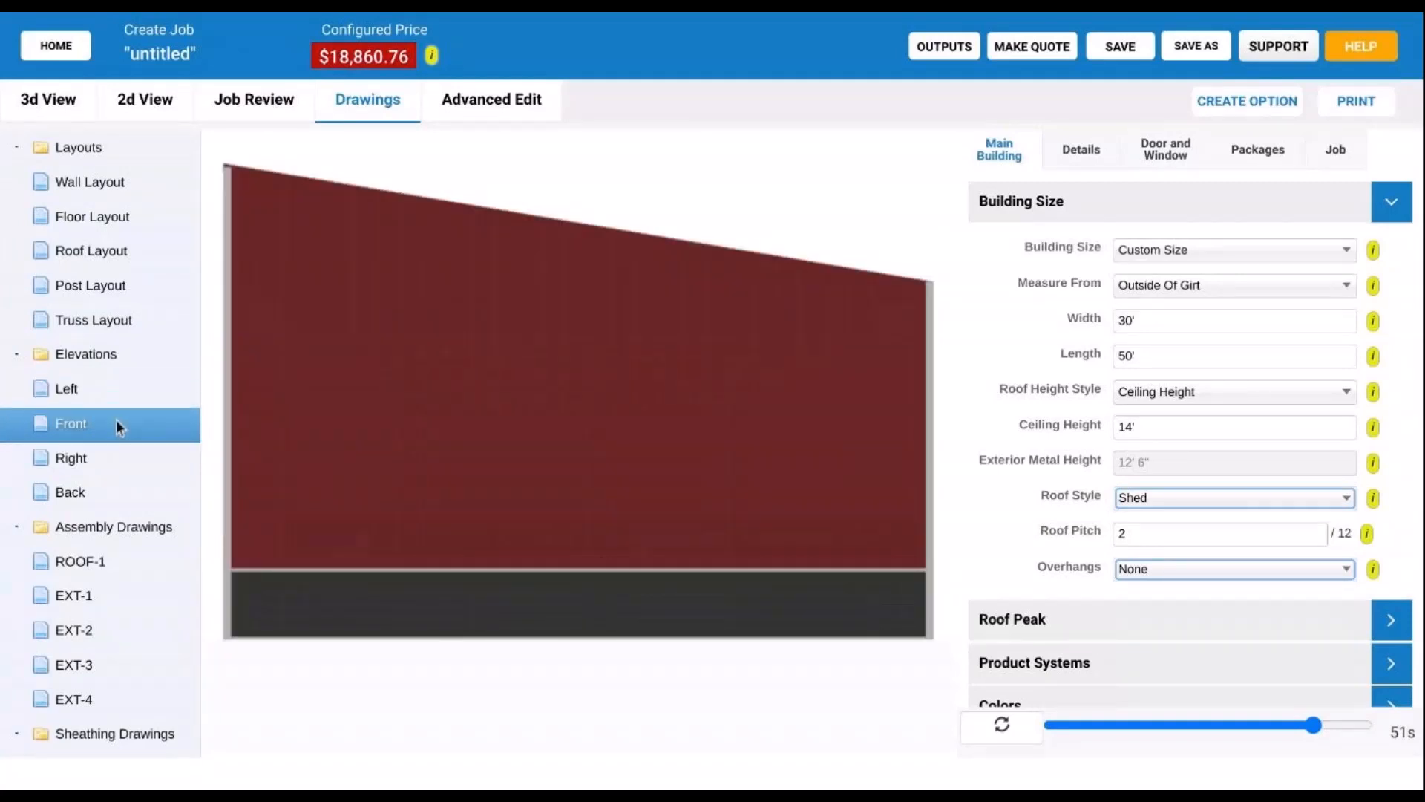
{"action": "left_click", "coordinate": [153, 455]}
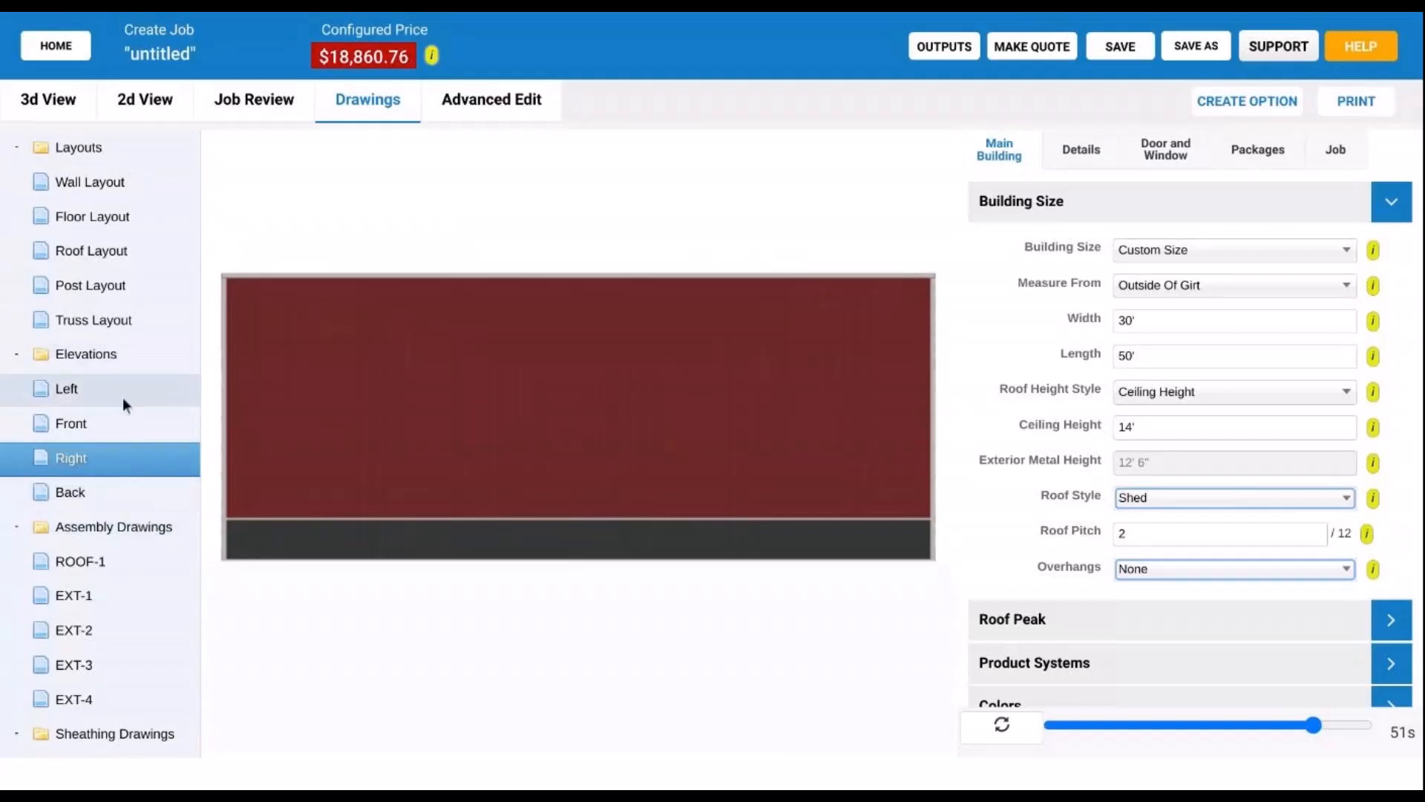
{"action": "left_click", "coordinate": [111, 428]}
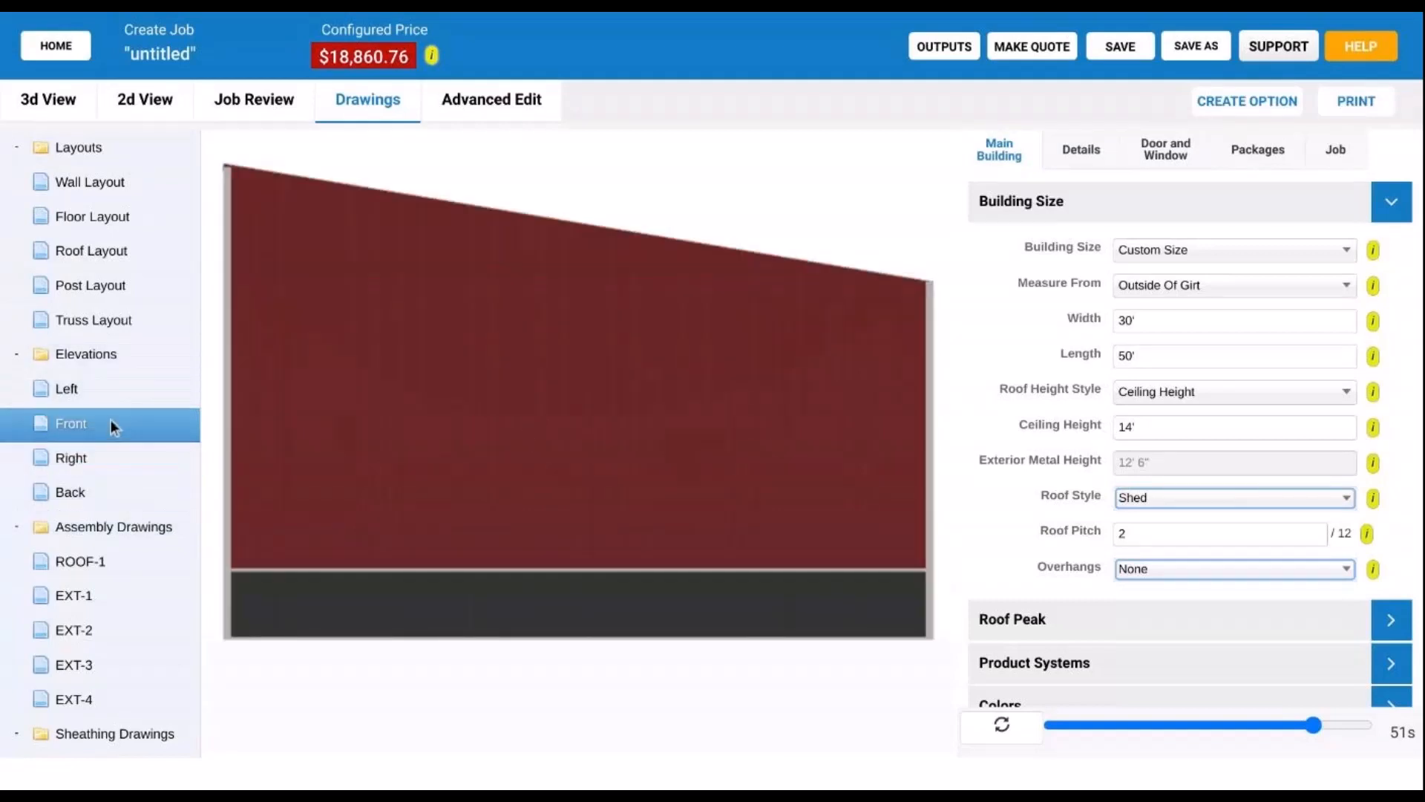
{"action": "left_click", "coordinate": [137, 400]}
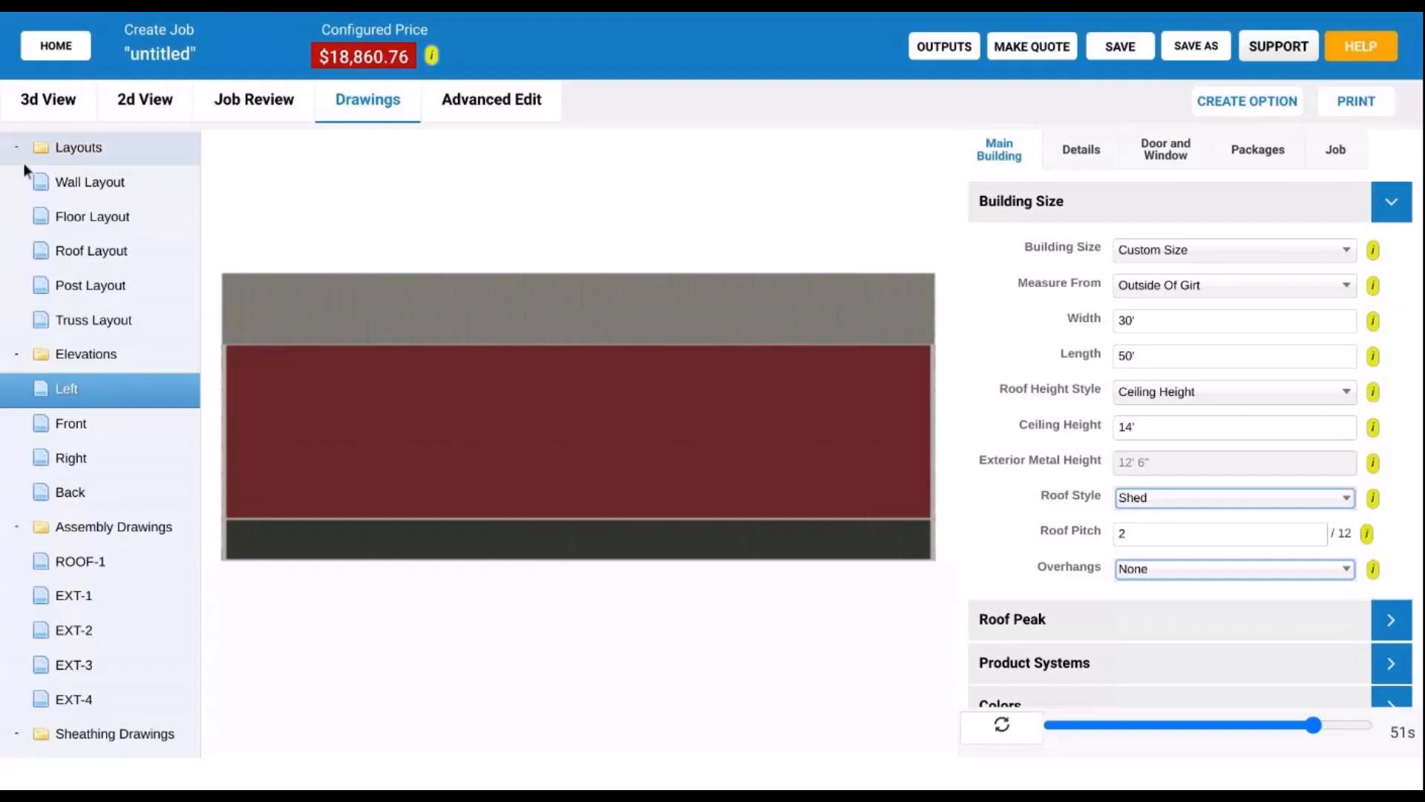
- Switch to the 3d View tab to show the 30'x50' shed model again
{"action": "left_click", "coordinate": [47, 99]}
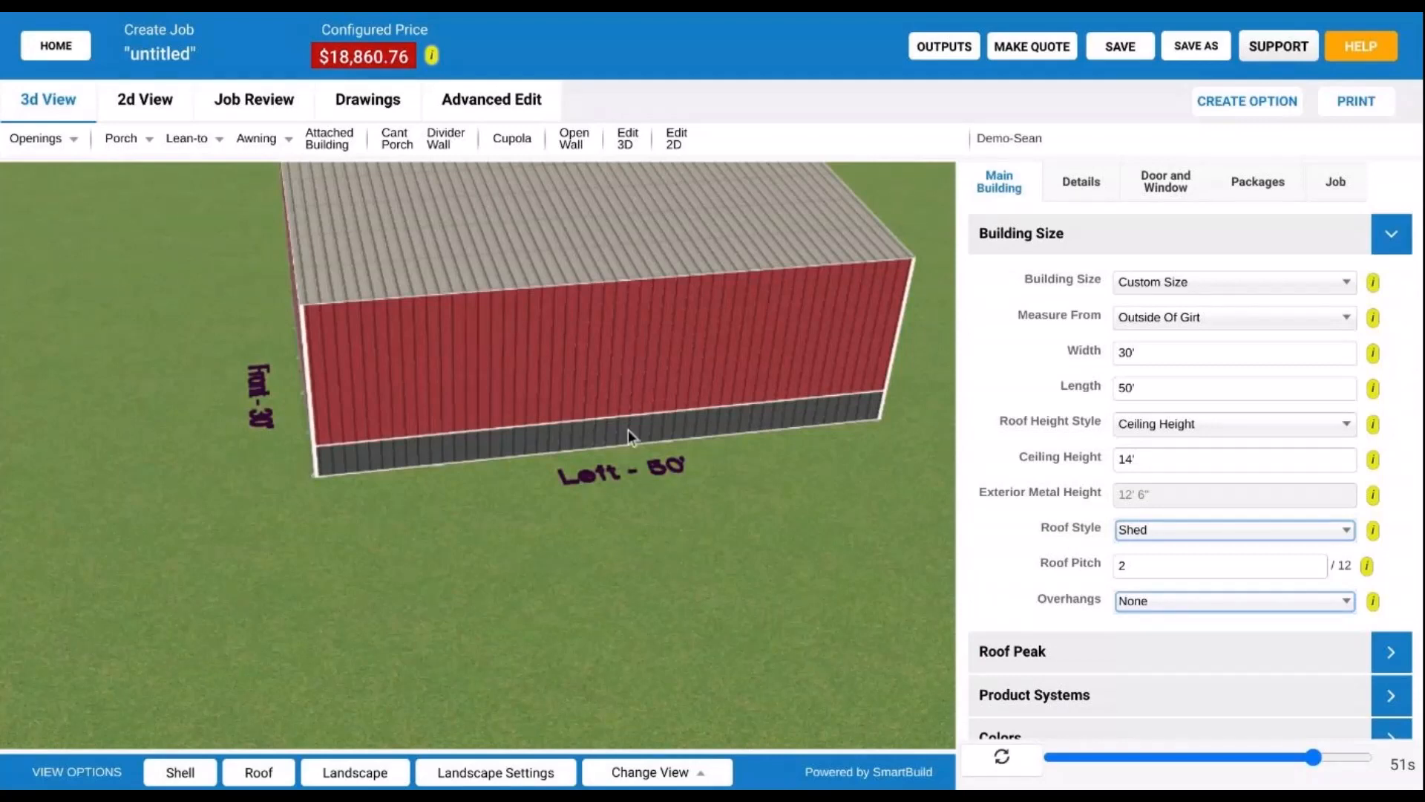
{"action": "left_click_drag", "start_coordinate": [628, 430], "coordinate": [673, 502]}
{"action": "scroll", "coordinate": [568, 527], "scroll_direction": "down", "scroll_amount": 3}
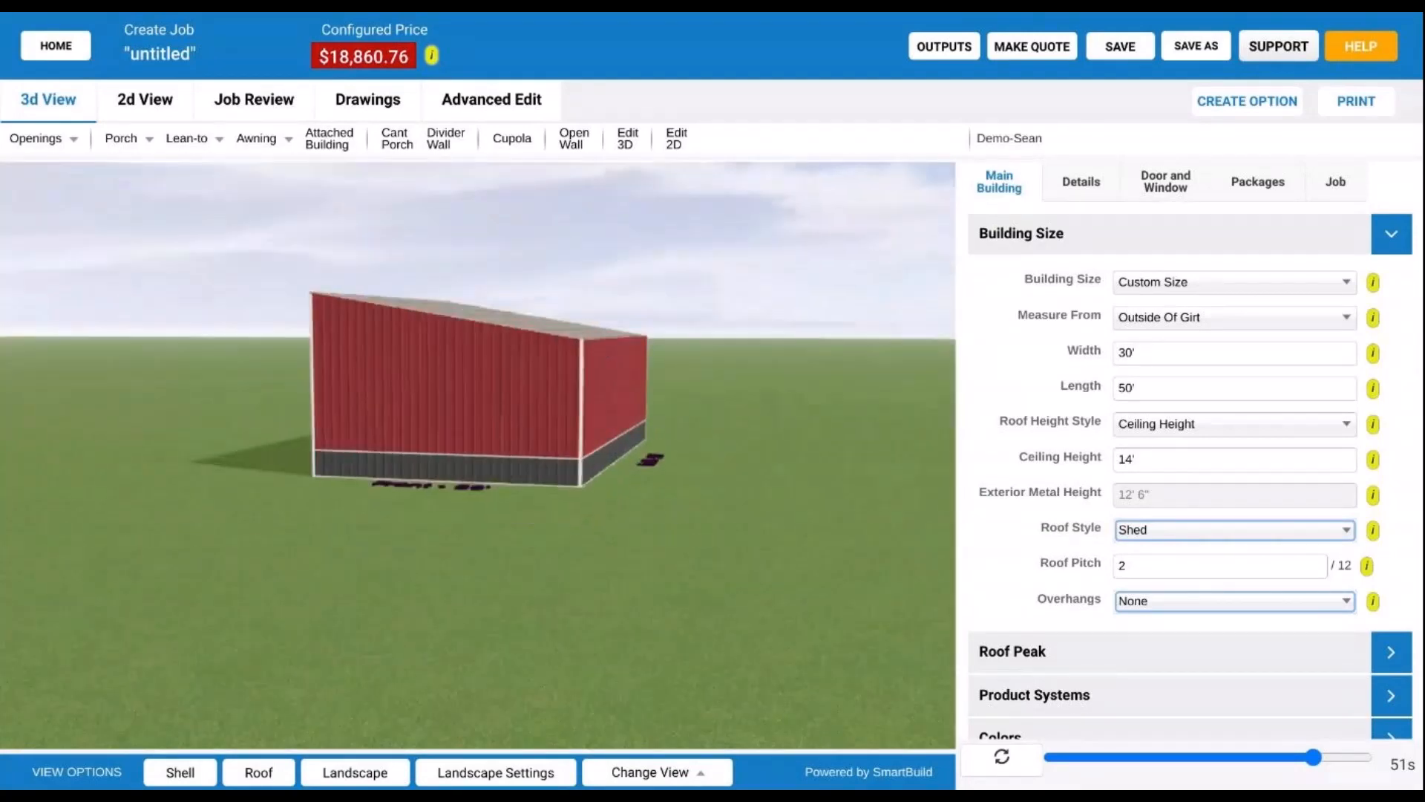